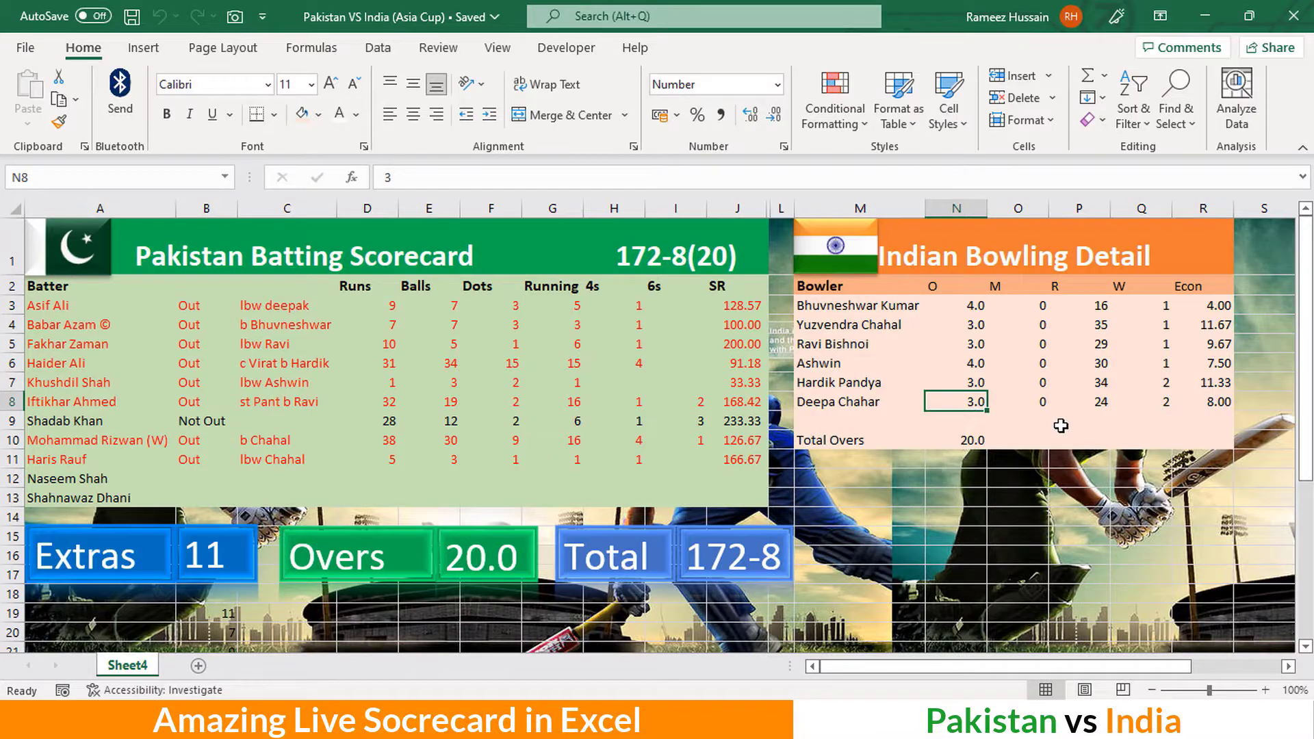
Set the overs in N8 to 2 and copy the Not Out status from B9 into B8
{"action": "type", "text": "2"}
{"action": "key", "text": "ctrl+Return"}
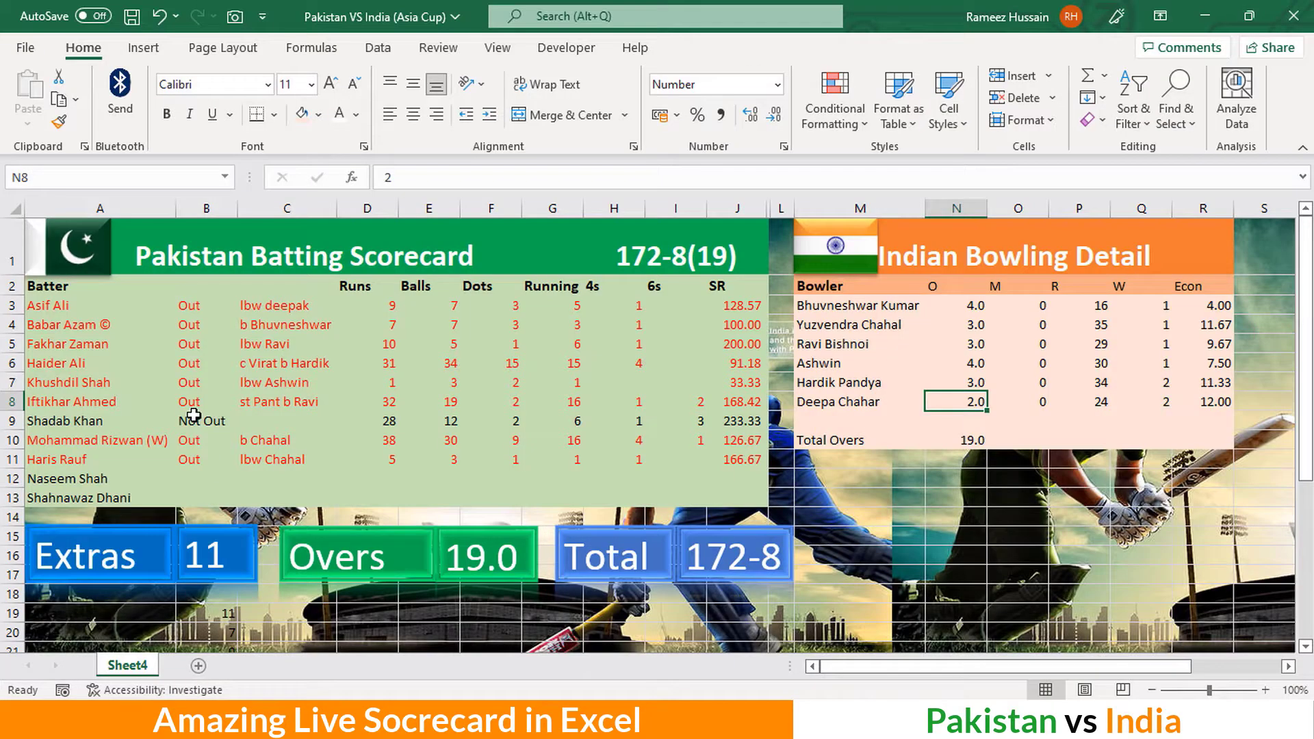
{"action": "left_click", "coordinate": [195, 419]}
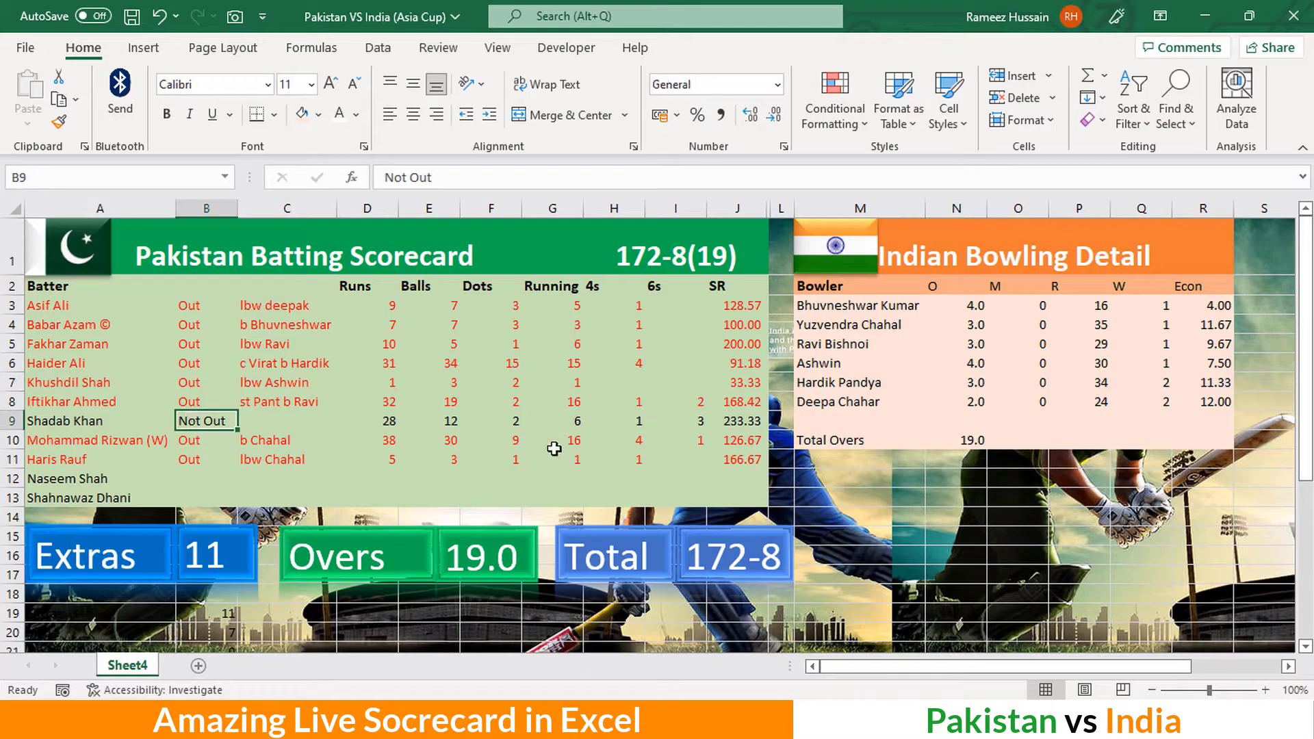
{"action": "key", "text": "ctrl+c"}
{"action": "key", "text": "Up"}
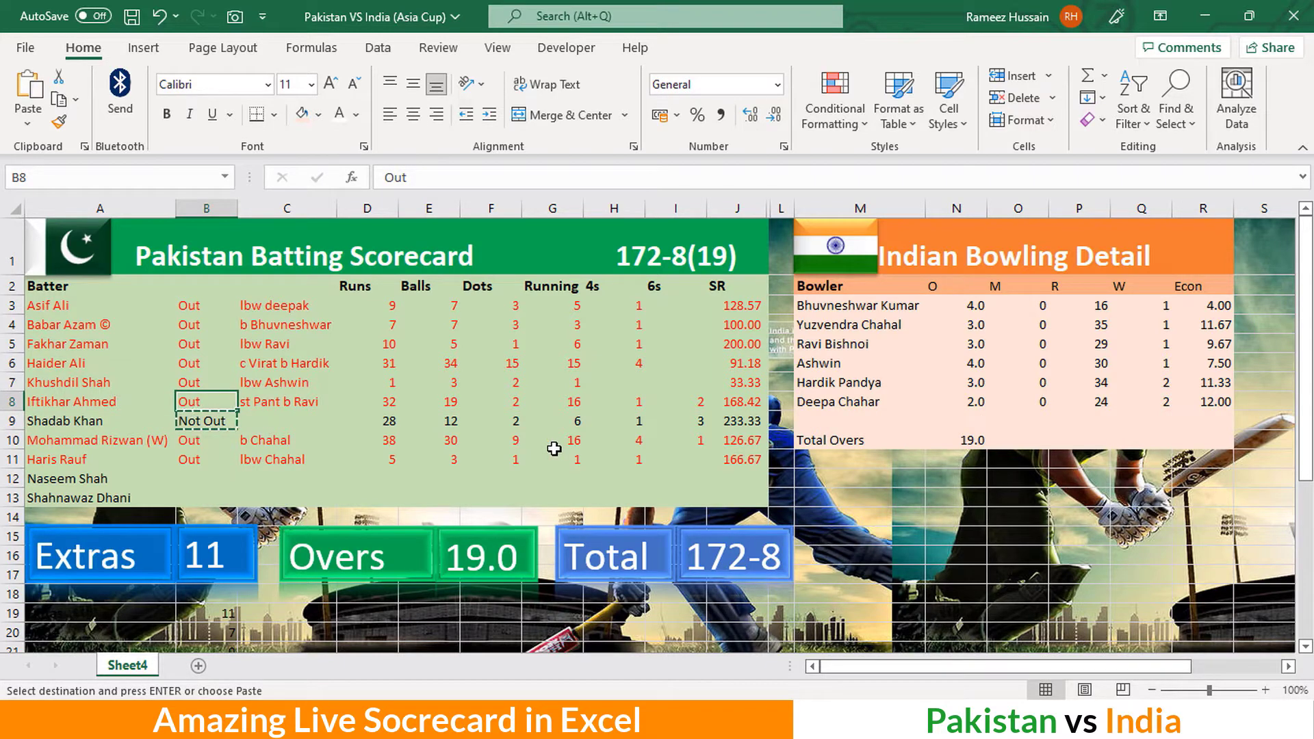
{"action": "key", "text": "ctrl+v"}
{"action": "key", "text": "Escape"}
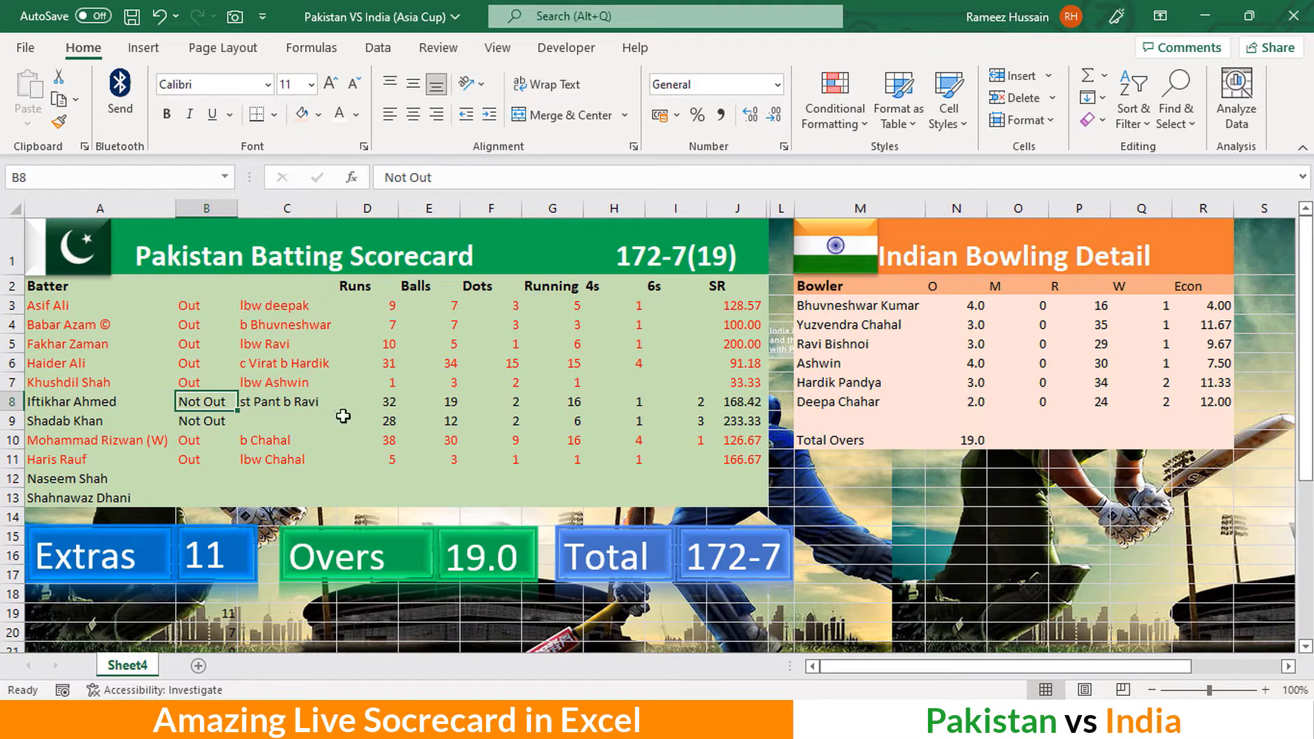
Overwrite the runs in D8 with 98, then select the team total in the scorecard header
{"action": "left_click", "coordinate": [387, 404]}
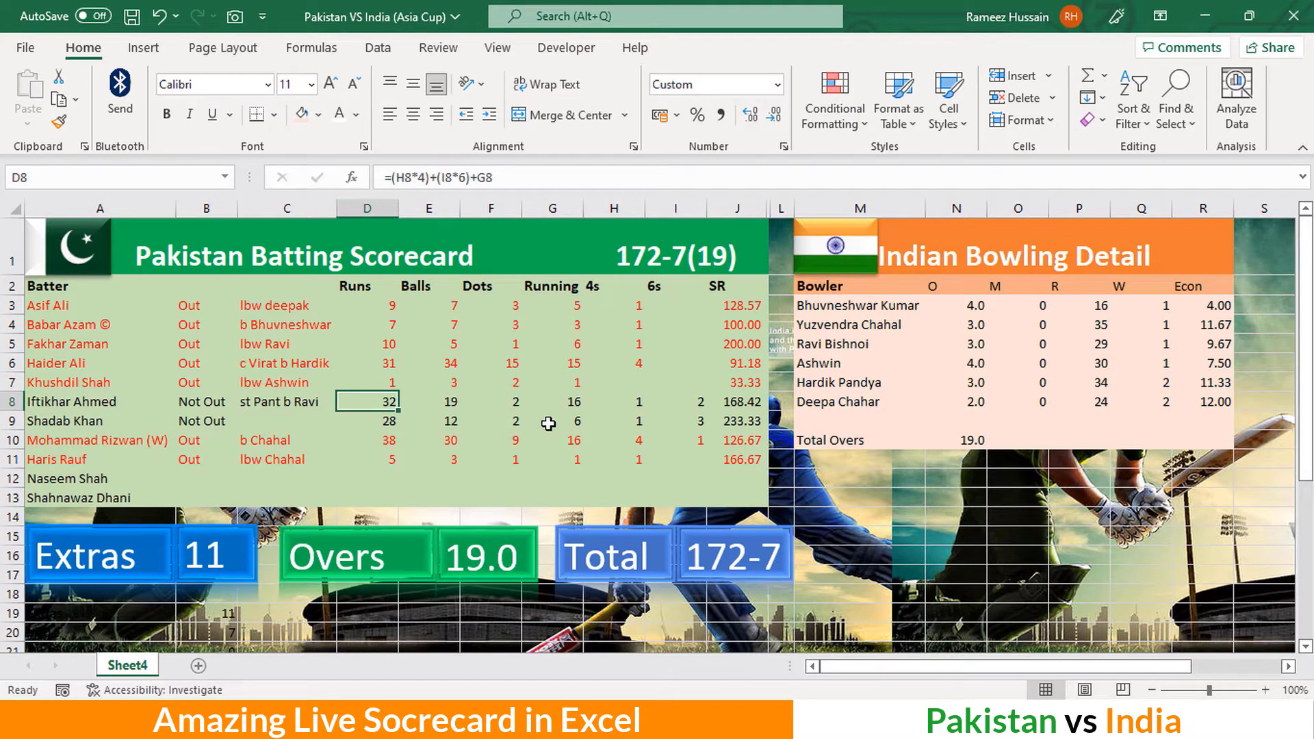
{"action": "type", "text": "98"}
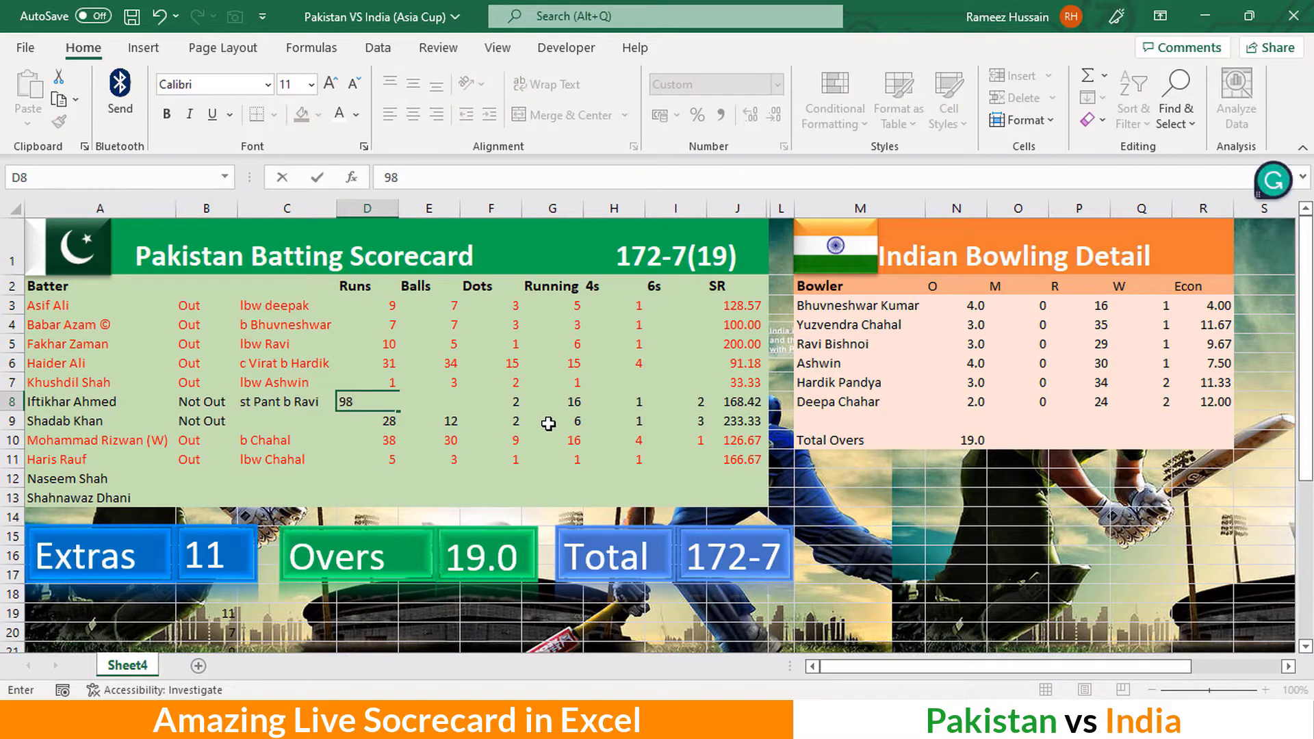
{"action": "key", "text": "Return"}
{"action": "key", "text": "Up"}
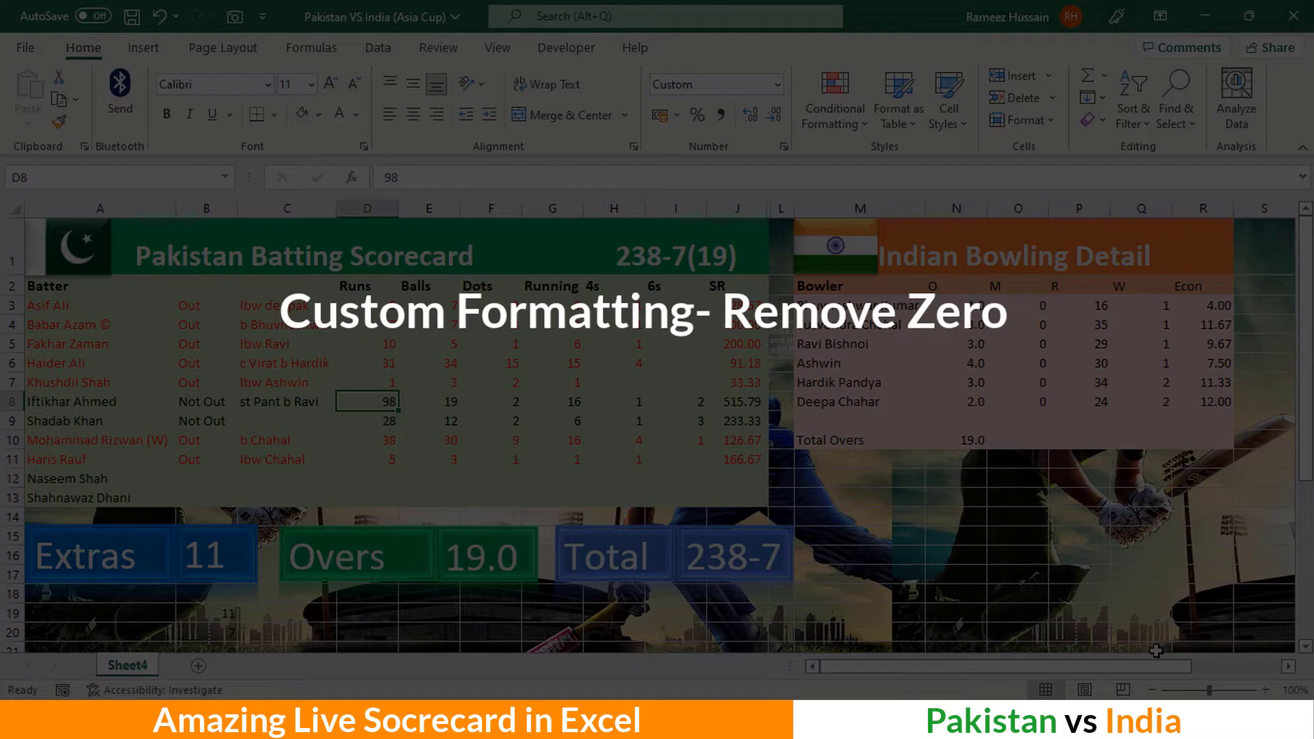
{"action": "left_click", "coordinate": [657, 248]}
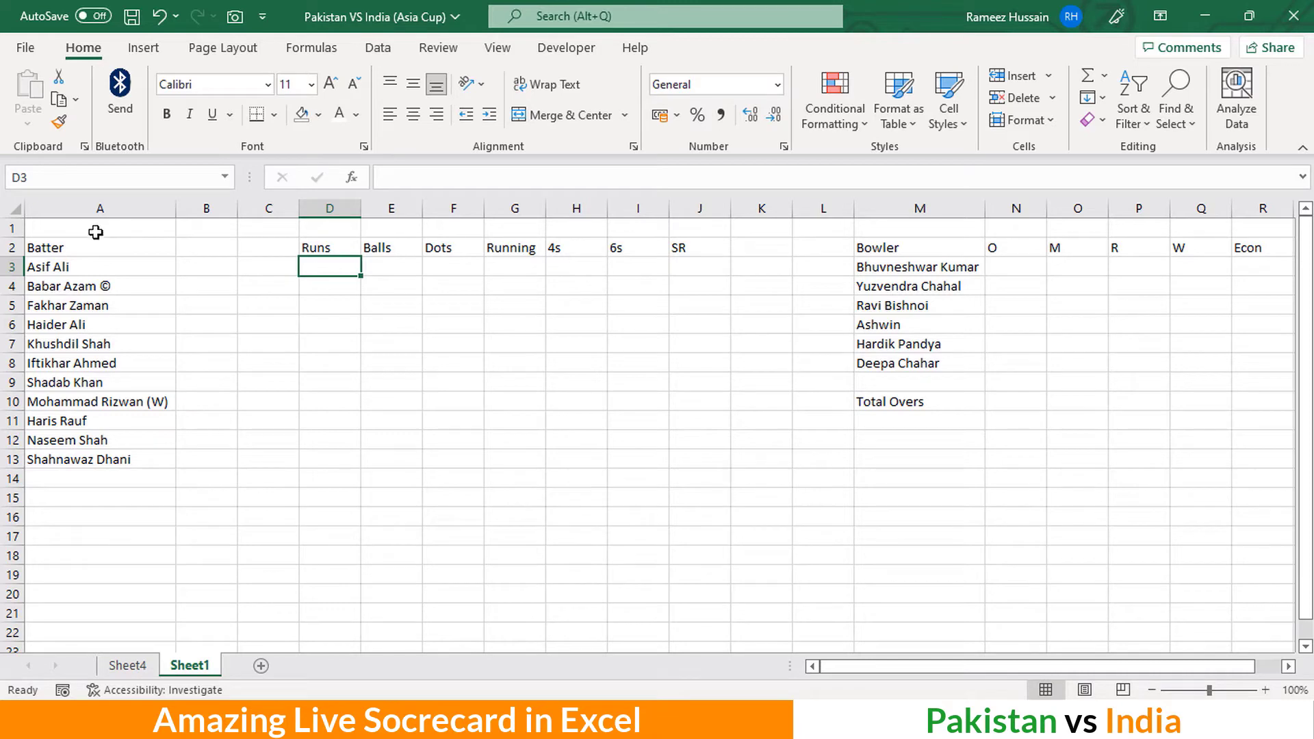
Merge and center A1:G1, and merge and center H1:J1 on Sheet1
{"action": "left_click_drag", "start_coordinate": [94, 222], "coordinate": [488, 222]}
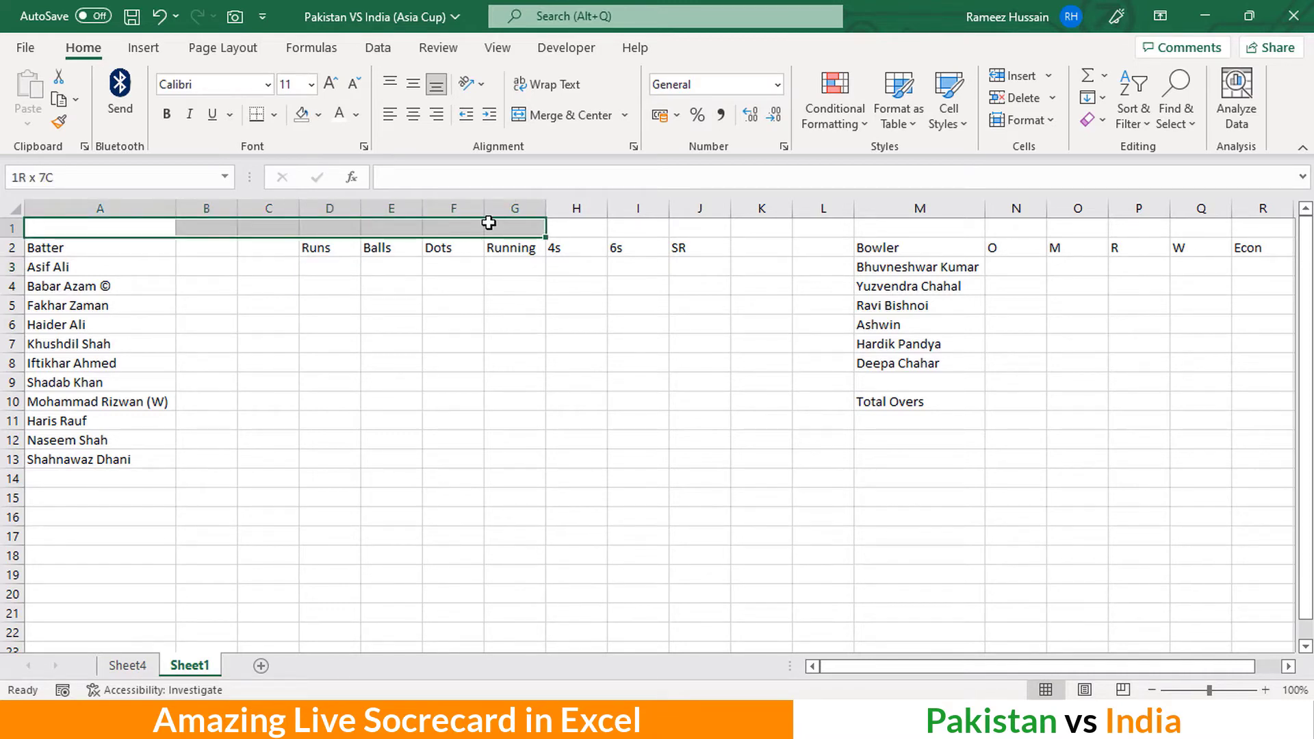
{"action": "left_click", "coordinate": [561, 115]}
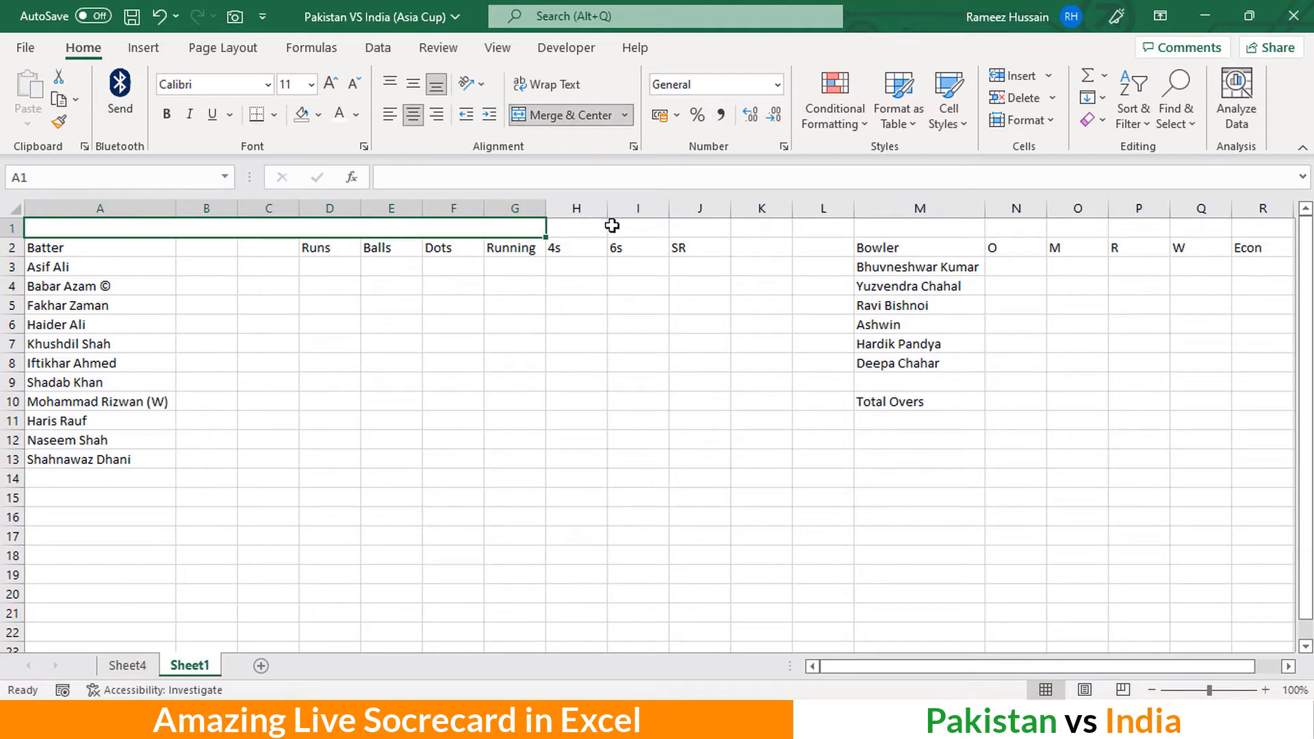
{"action": "left_click_drag", "start_coordinate": [581, 226], "coordinate": [692, 226]}
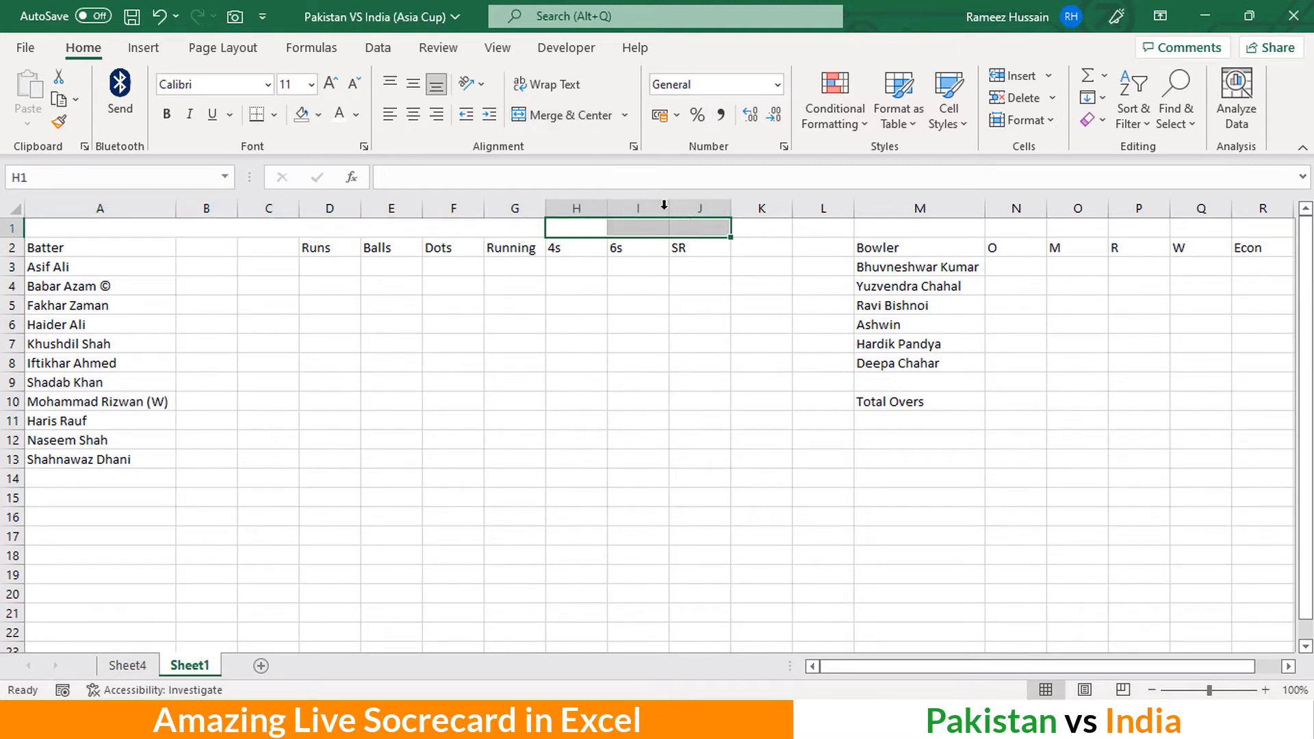
{"action": "left_click", "coordinate": [564, 116]}
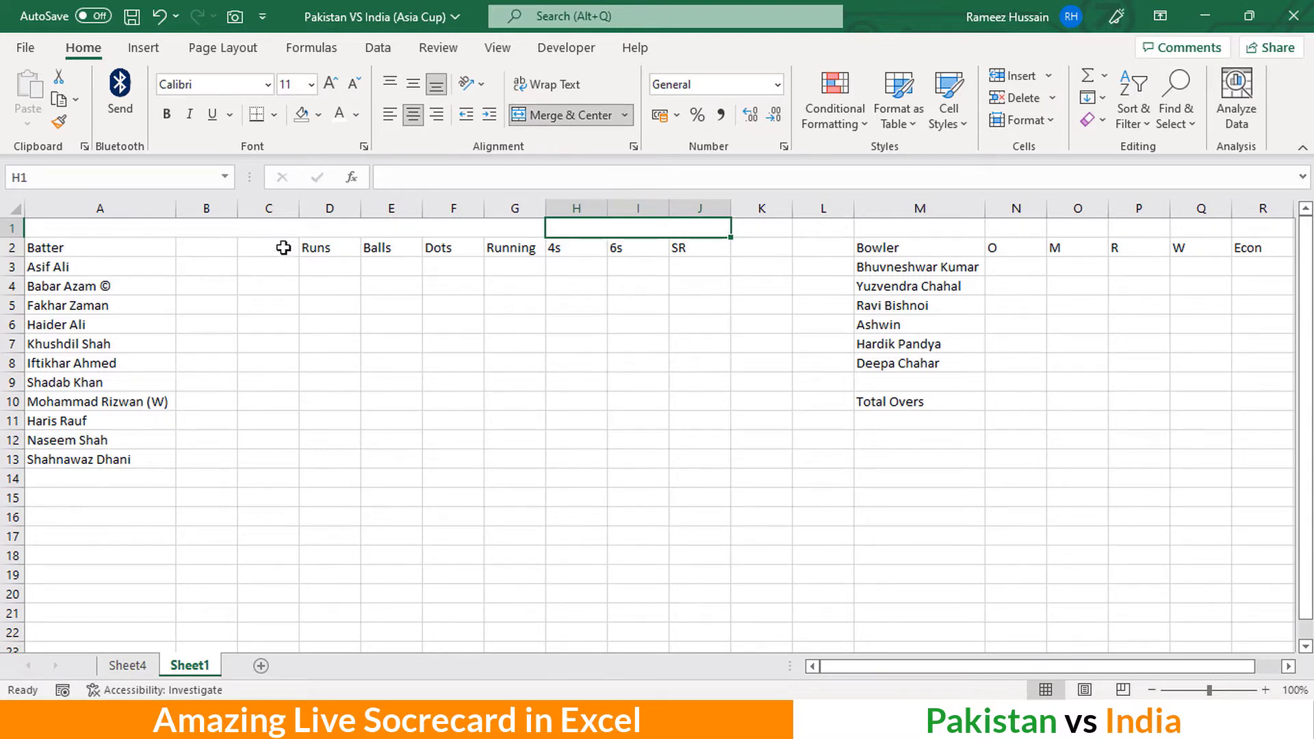
Fill both merged header cells in row 1 with the standard green color
{"action": "left_click", "coordinate": [281, 226]}
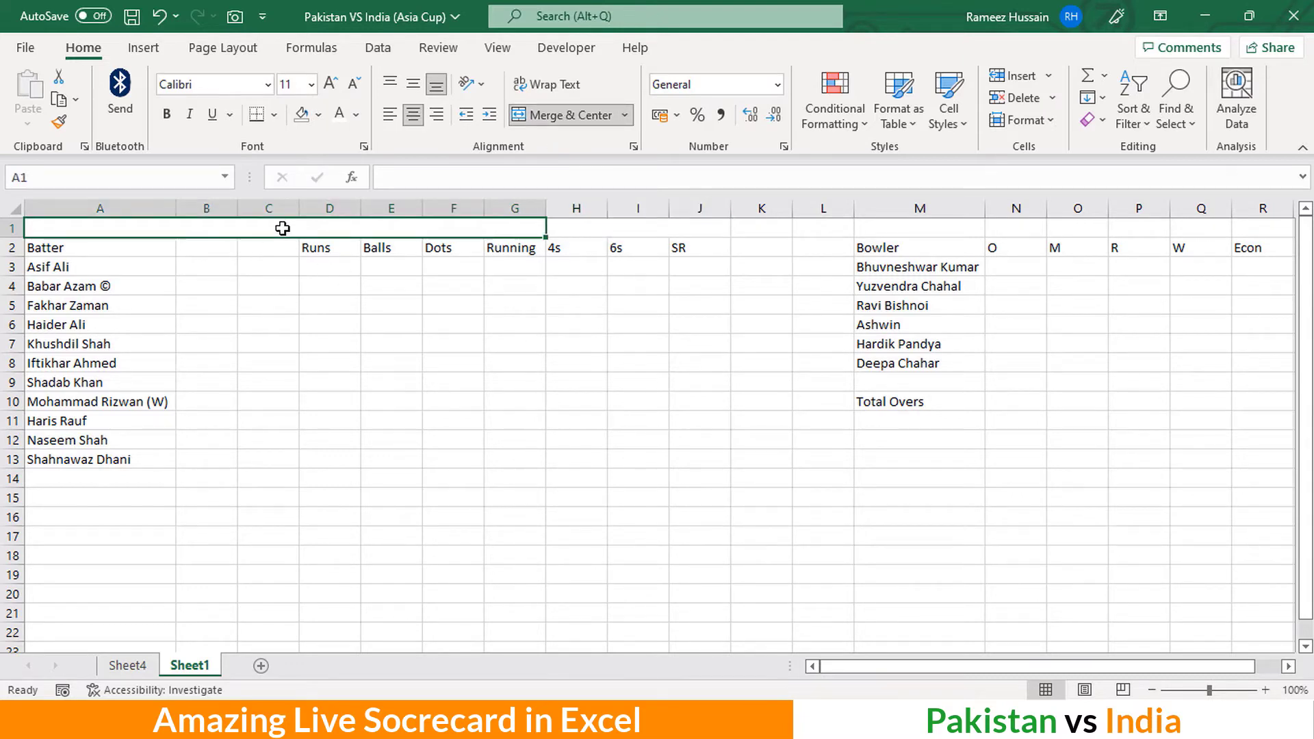
{"action": "left_click", "coordinate": [323, 119]}
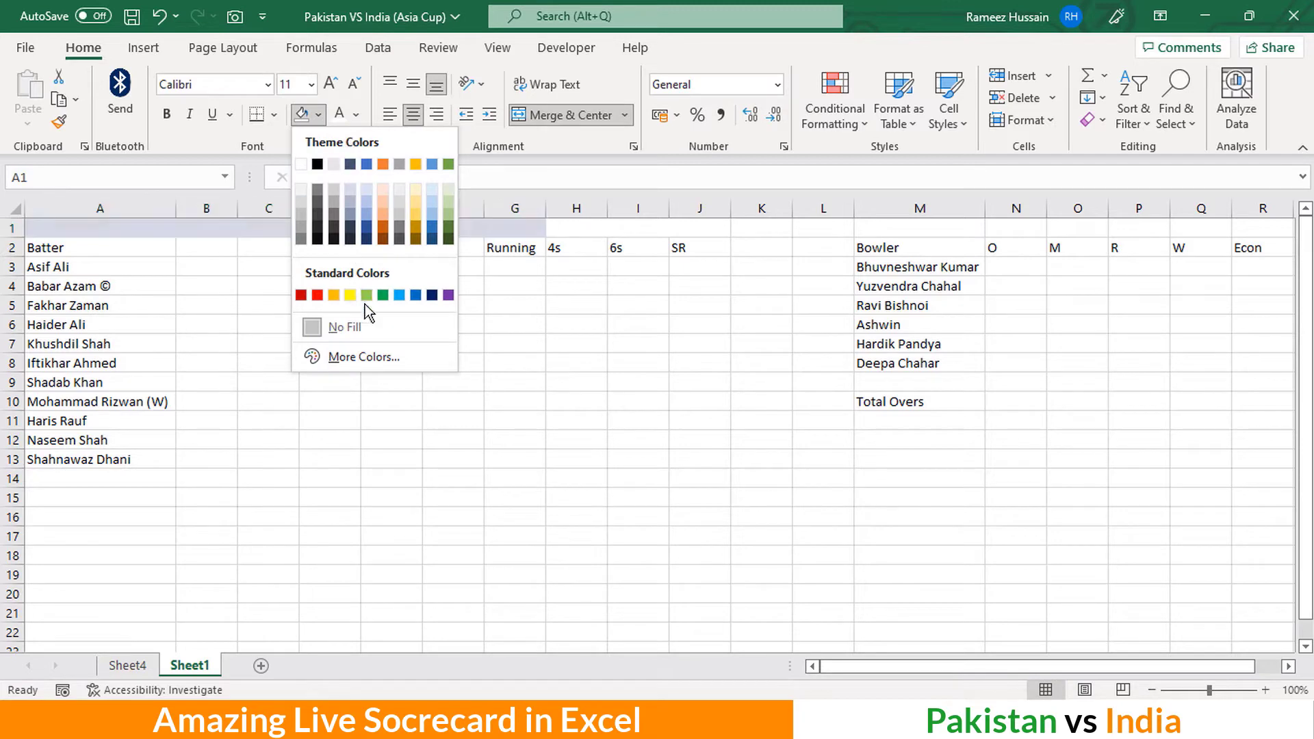
{"action": "left_click", "coordinate": [384, 296]}
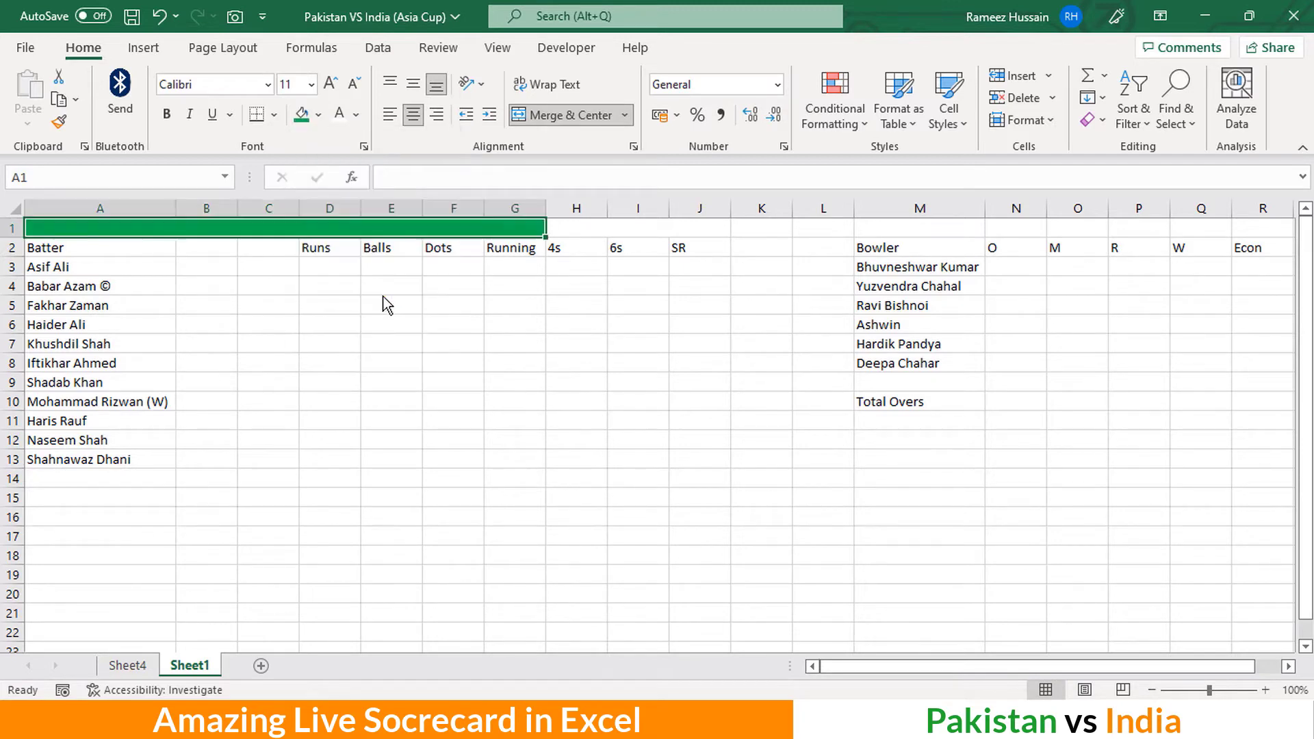
{"action": "left_click", "coordinate": [582, 230]}
{"action": "left_click", "coordinate": [302, 118]}
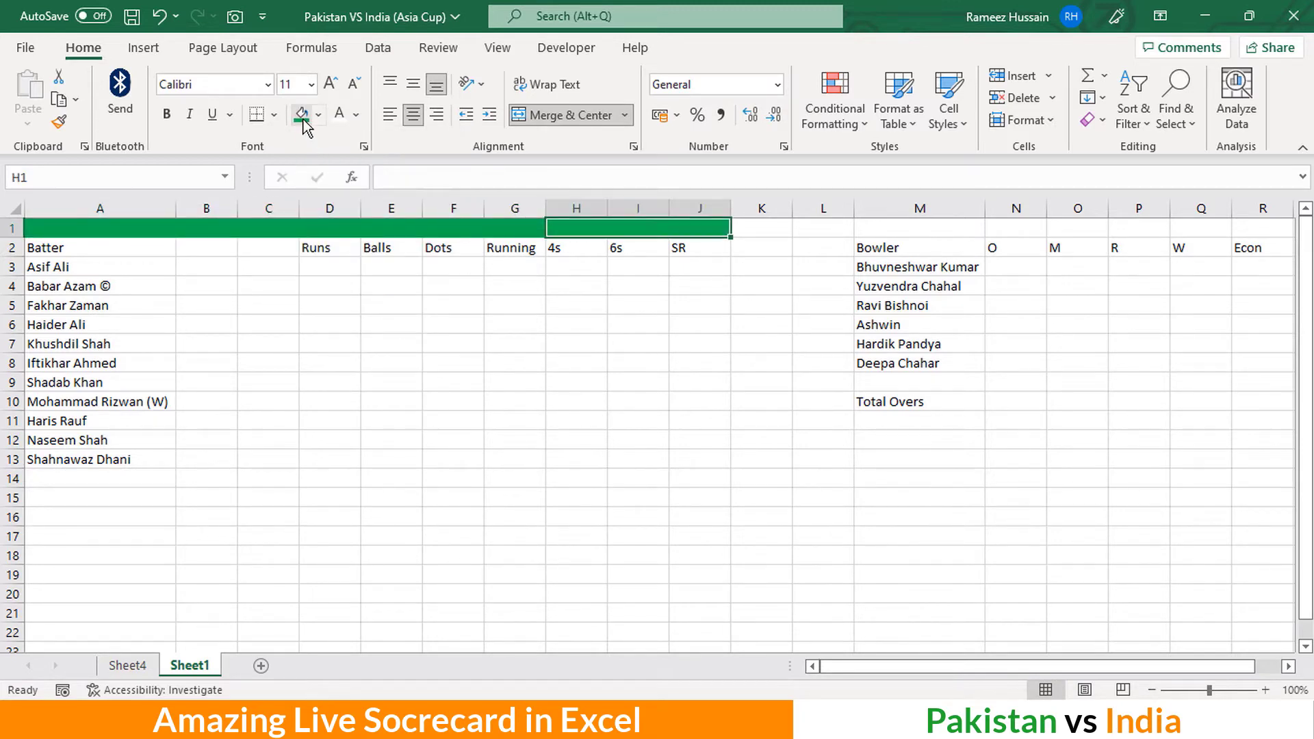
{"action": "left_click", "coordinate": [325, 264]}
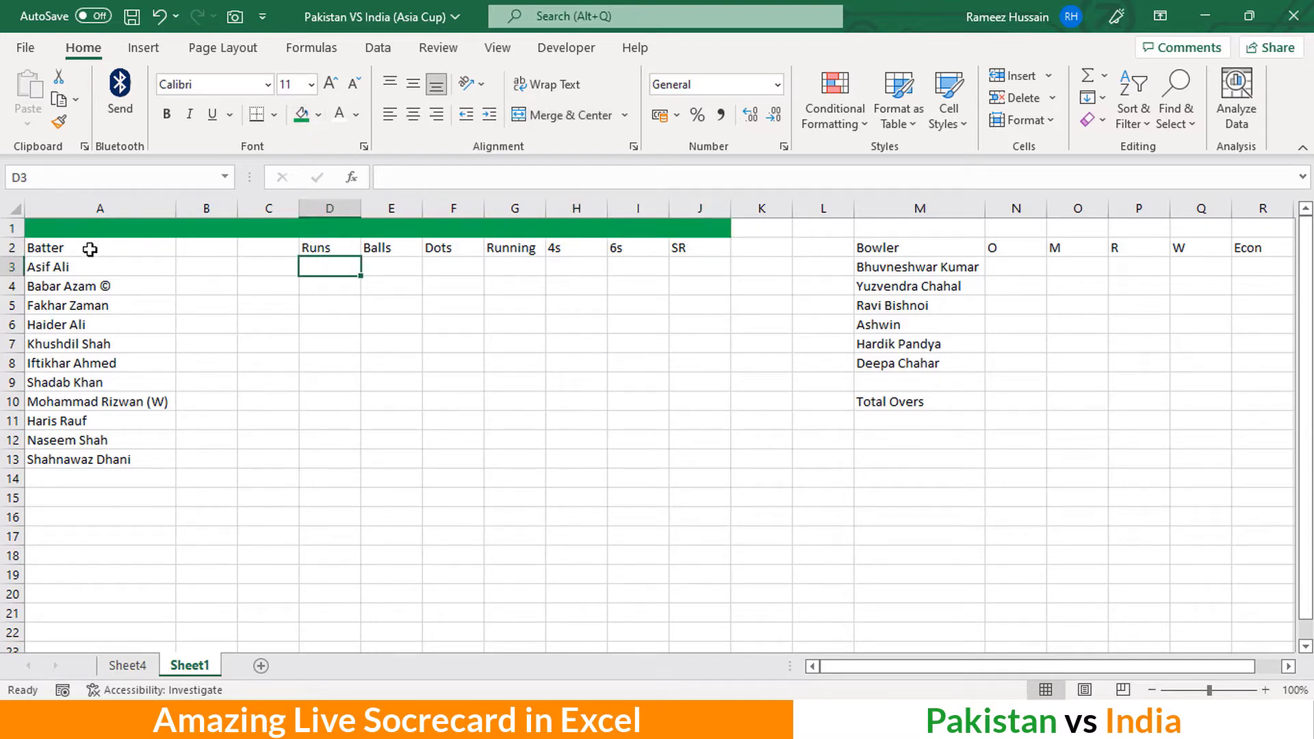
Format the headings in A2:J2 as bold, size 12, with a medium light green theme fill
{"action": "left_click_drag", "start_coordinate": [93, 247], "coordinate": [677, 248]}
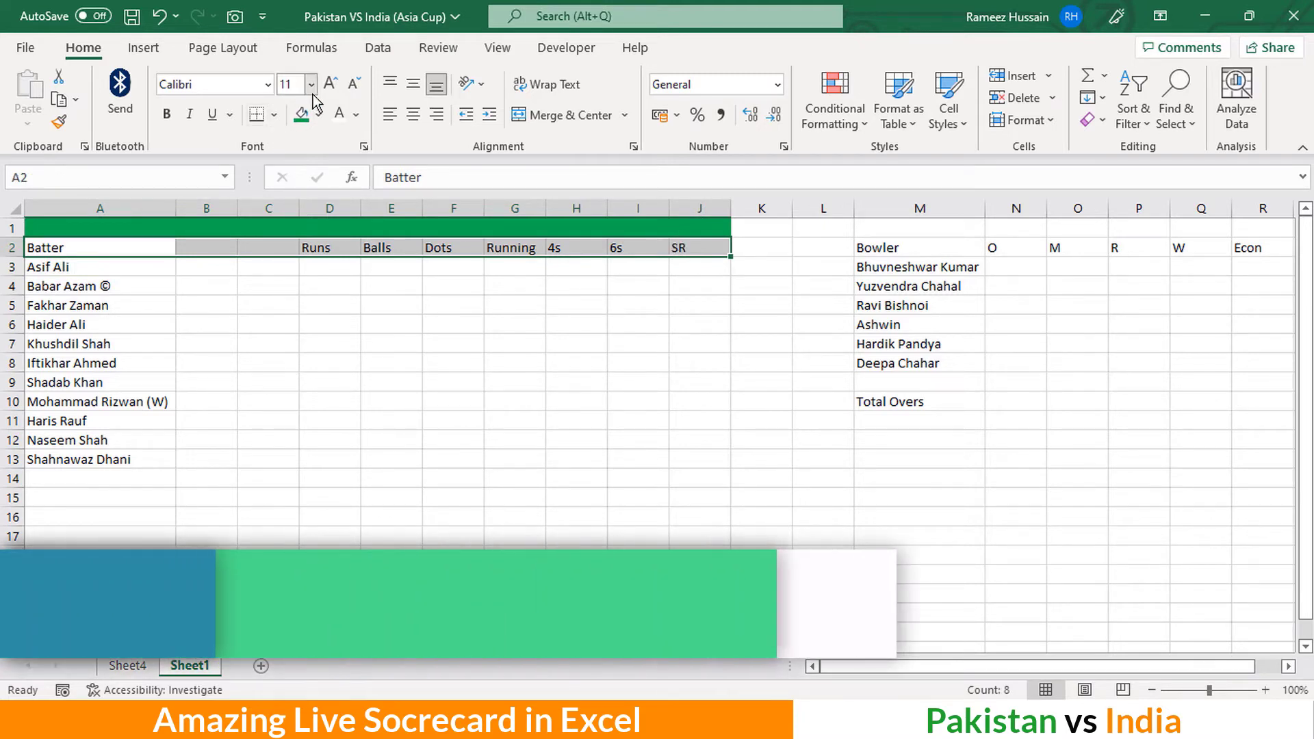
{"action": "left_click", "coordinate": [334, 88]}
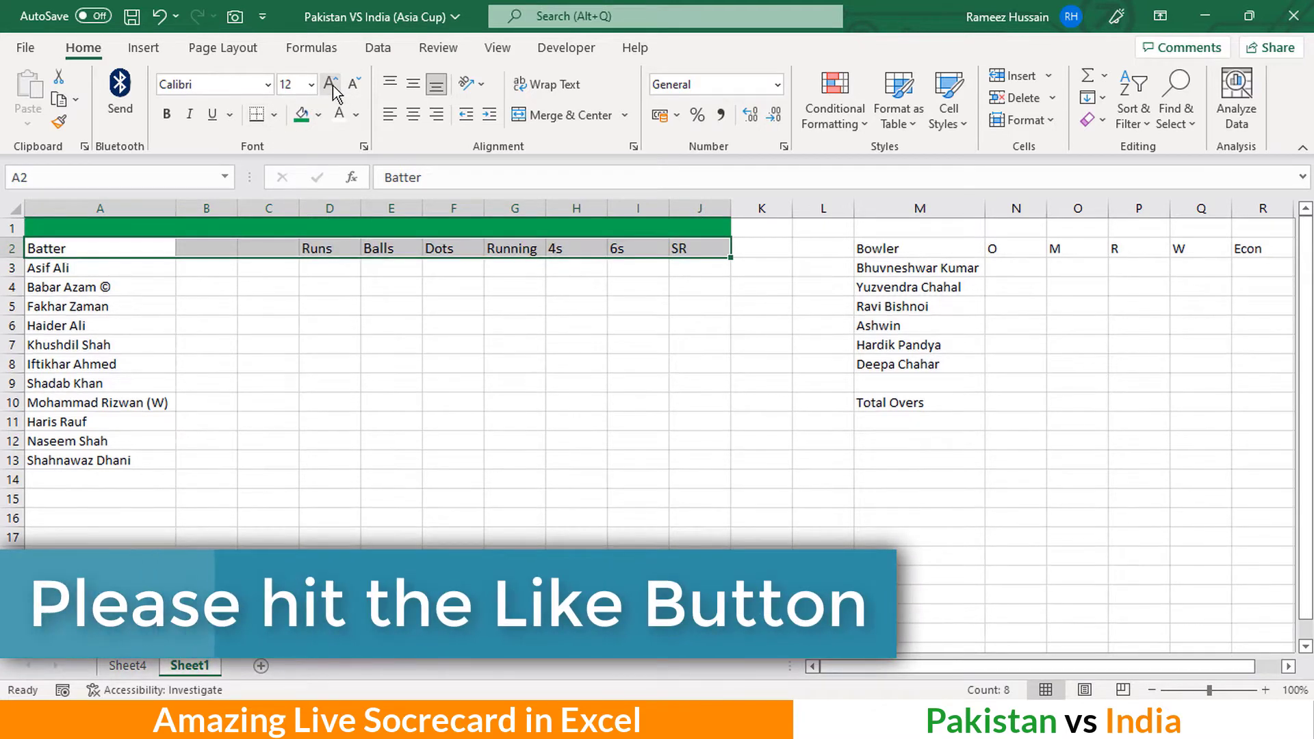
{"action": "left_click", "coordinate": [163, 118]}
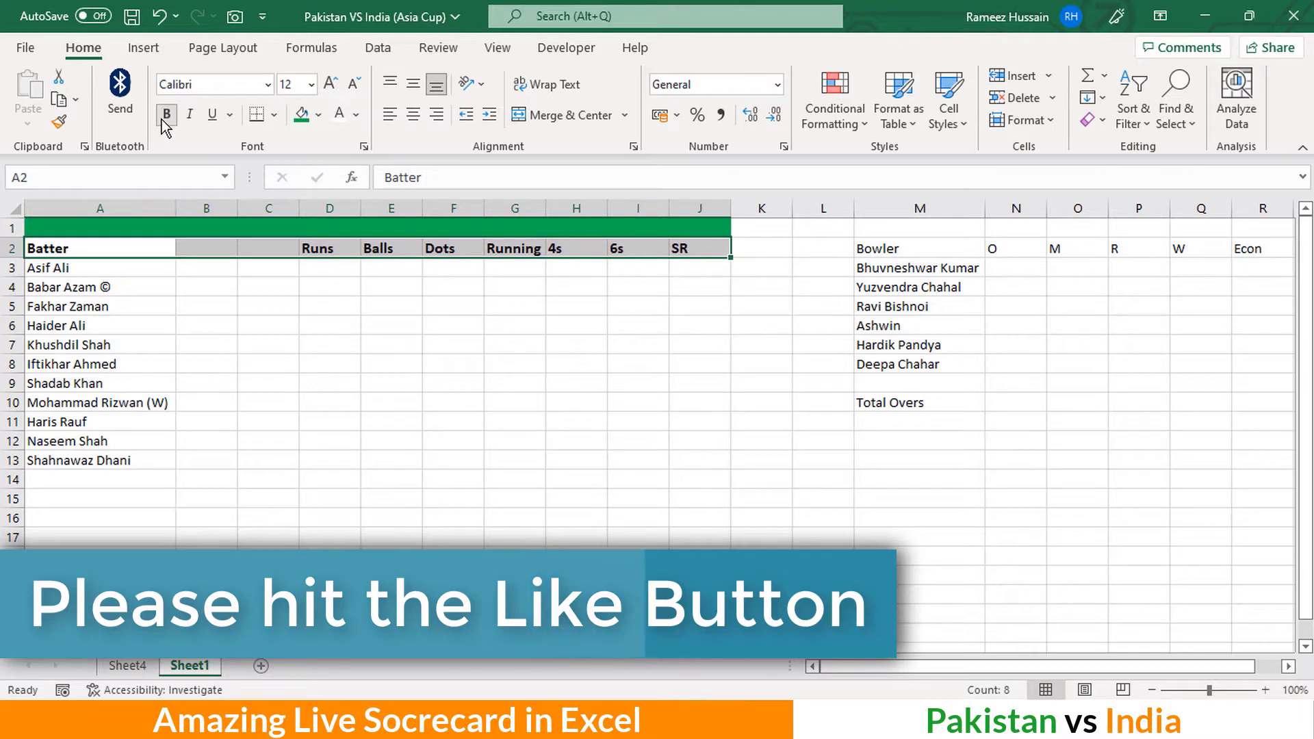
{"action": "left_click", "coordinate": [317, 116]}
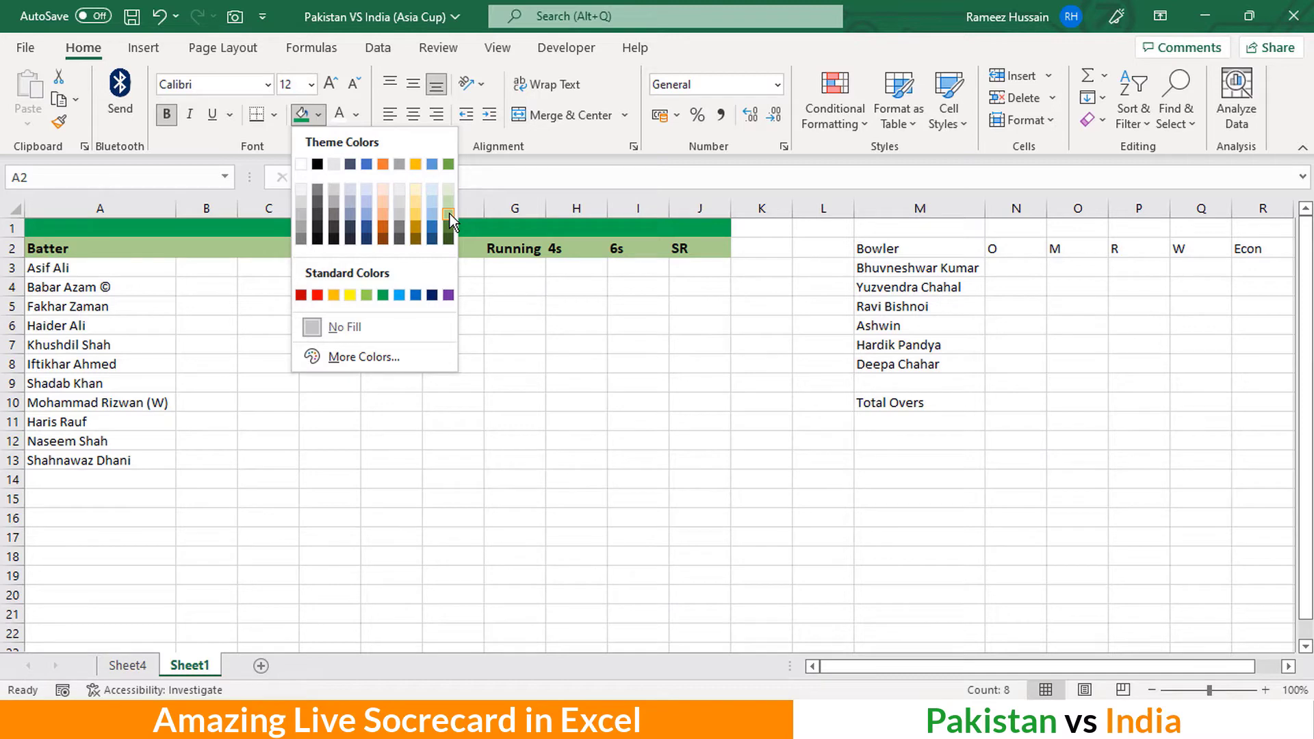
{"action": "left_click", "coordinate": [449, 214]}
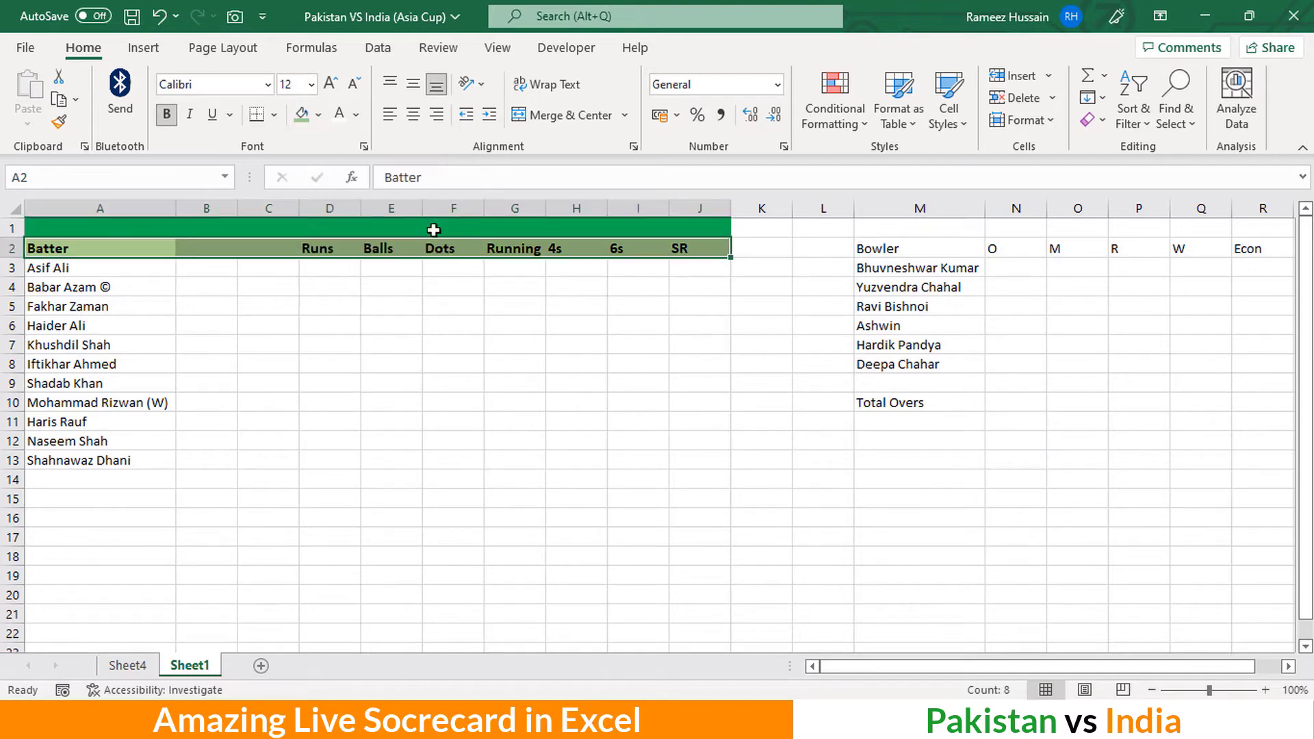
Fill the batting table body A3:J13 with a green theme shade one step lighter than the heading row
{"action": "left_click", "coordinate": [141, 269]}
{"action": "left_click_drag", "start_coordinate": [141, 269], "coordinate": [690, 459]}
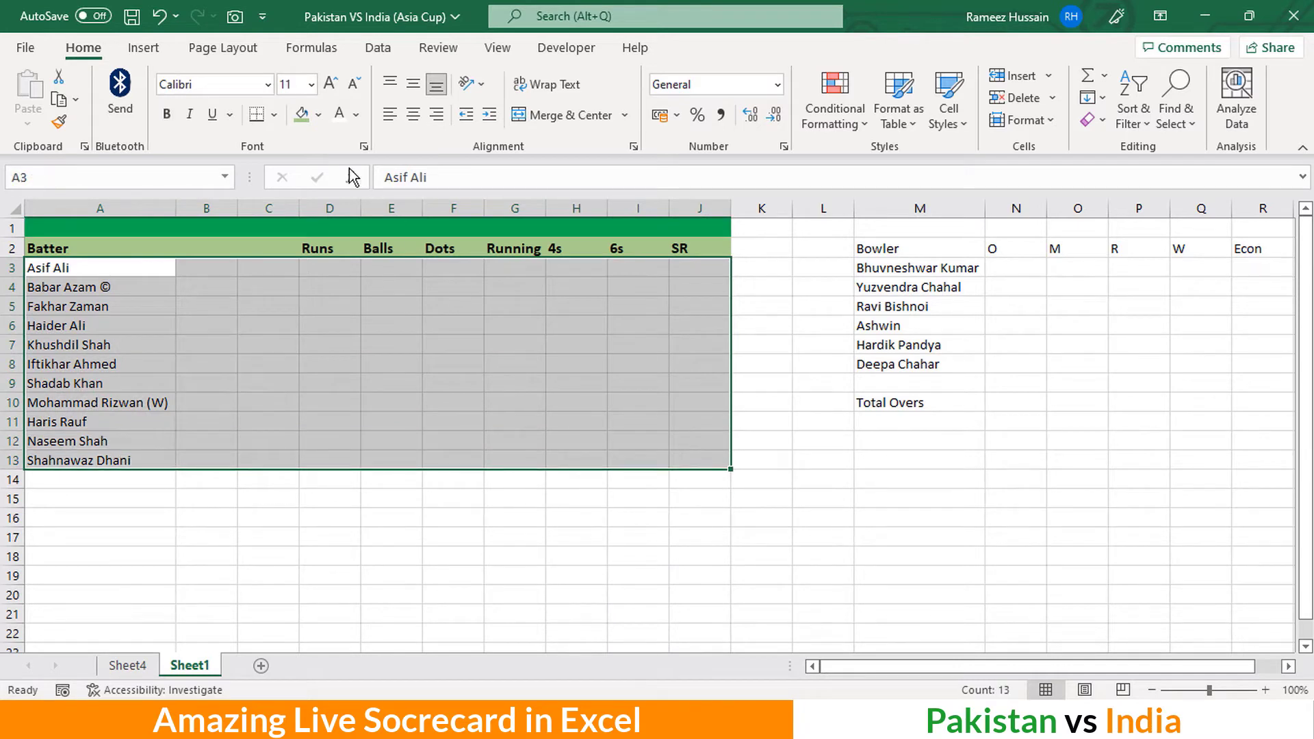
{"action": "left_click", "coordinate": [323, 121]}
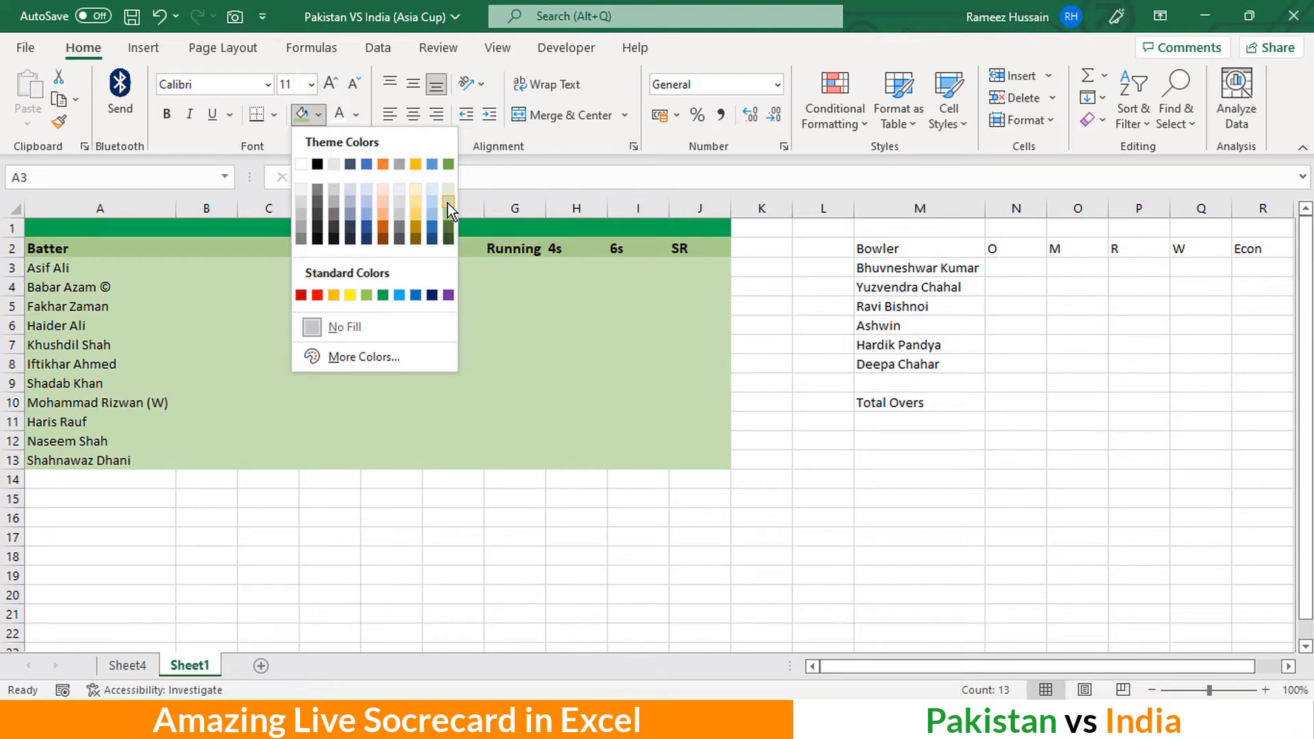
{"action": "left_click", "coordinate": [447, 203]}
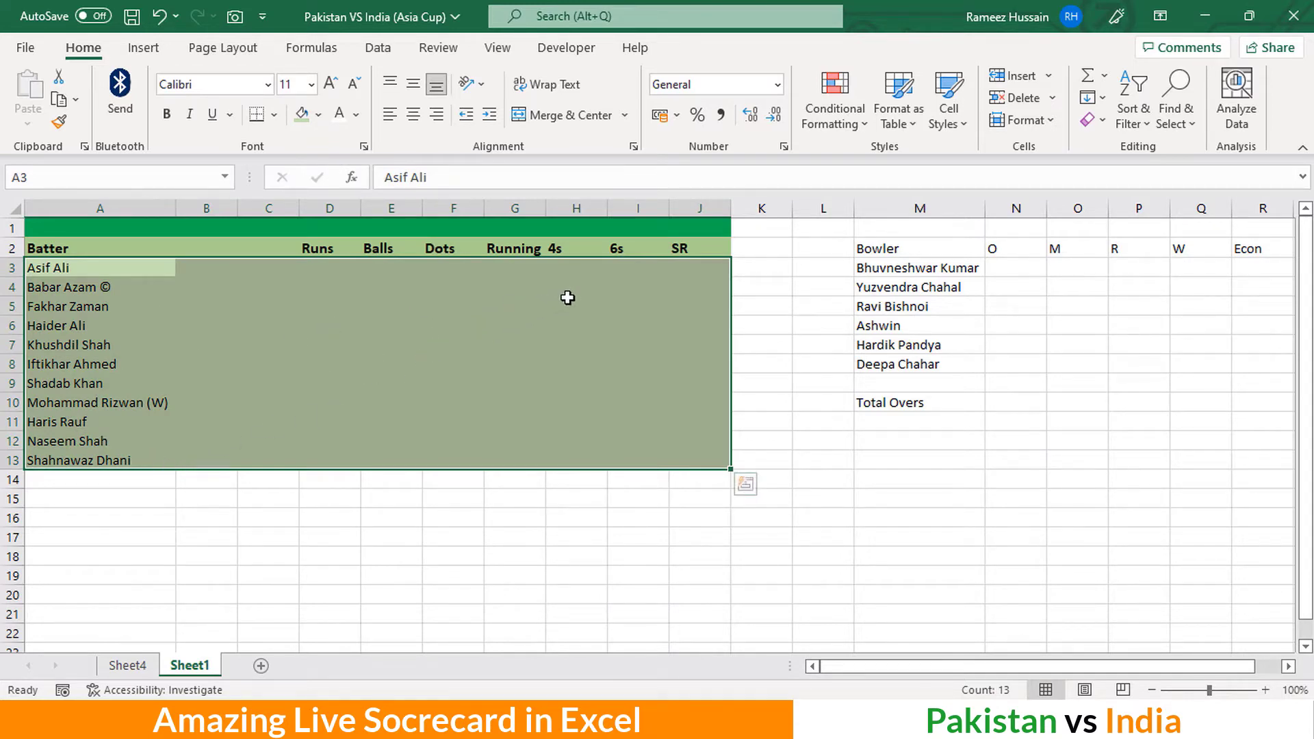
Enter the title "Pakistan Team Scorecard" in merged cell A1
{"action": "left_click", "coordinate": [380, 228]}
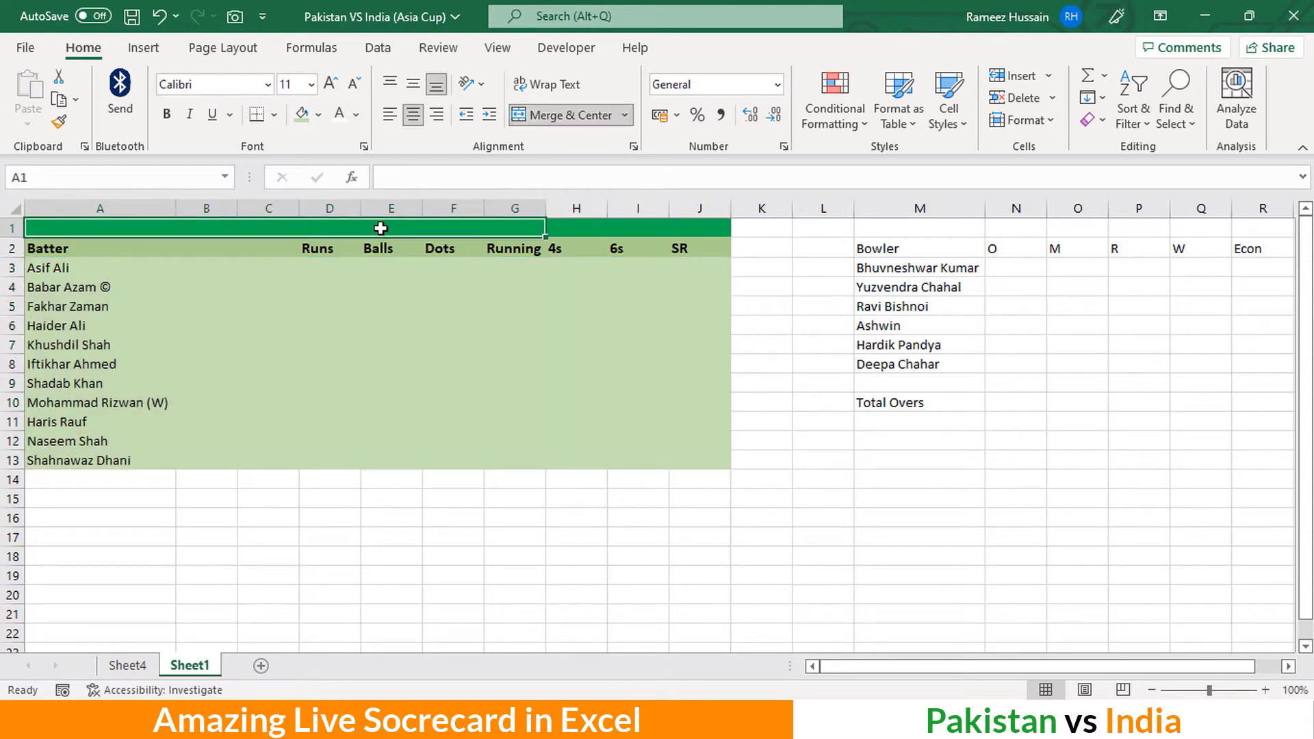
{"action": "type", "text": "Pakista"}
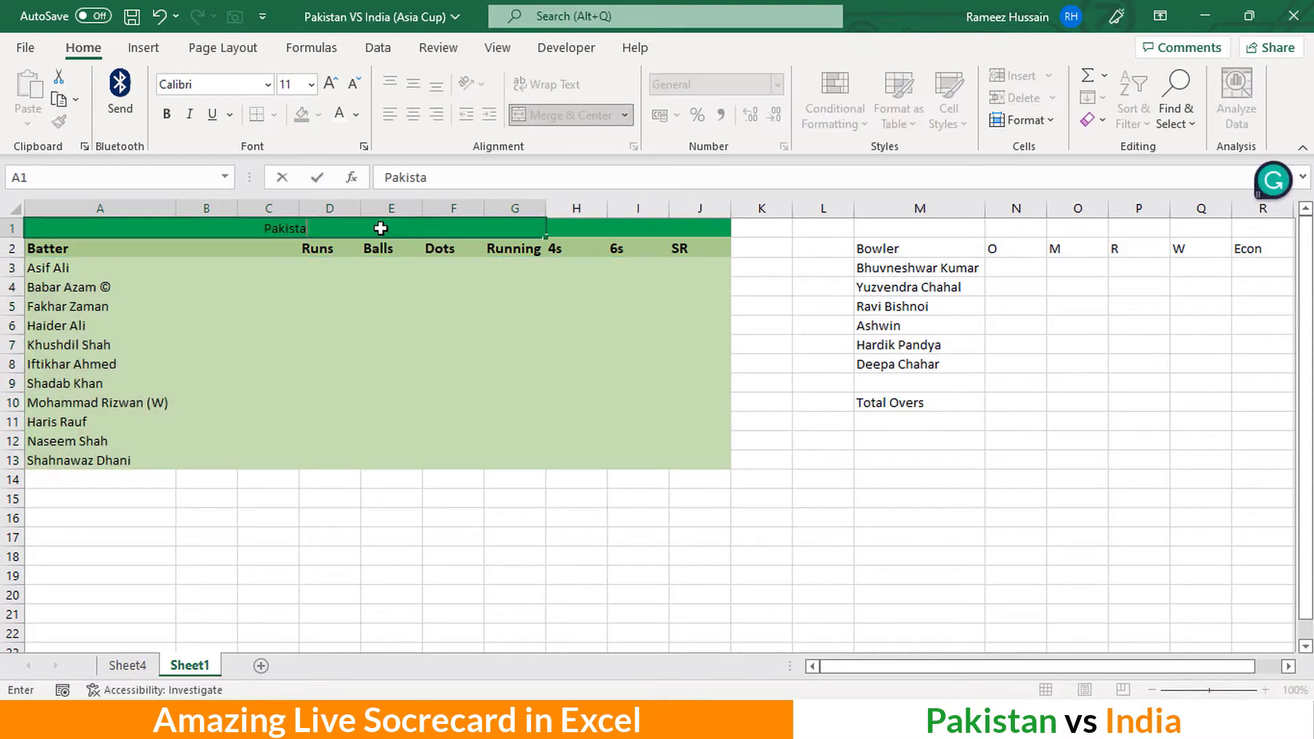
{"action": "type", "text": "n Team S"}
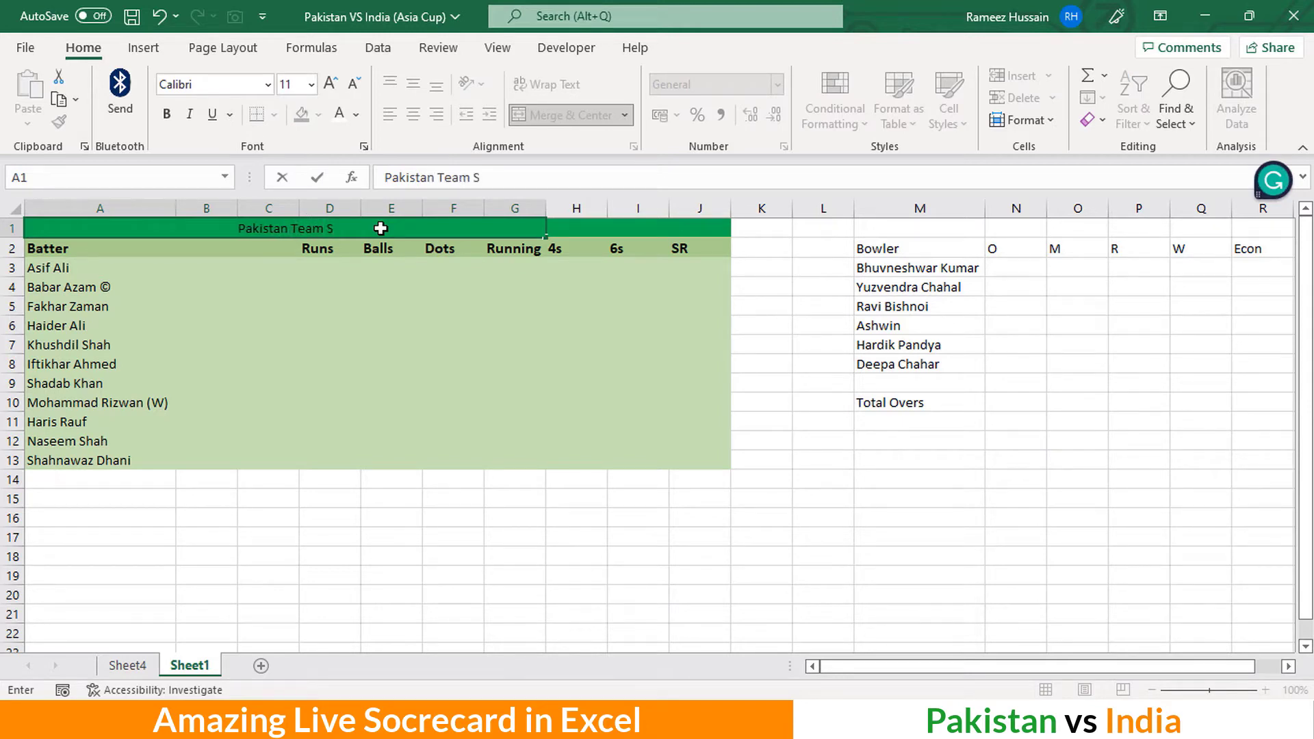
{"action": "type", "text": "corecard"}
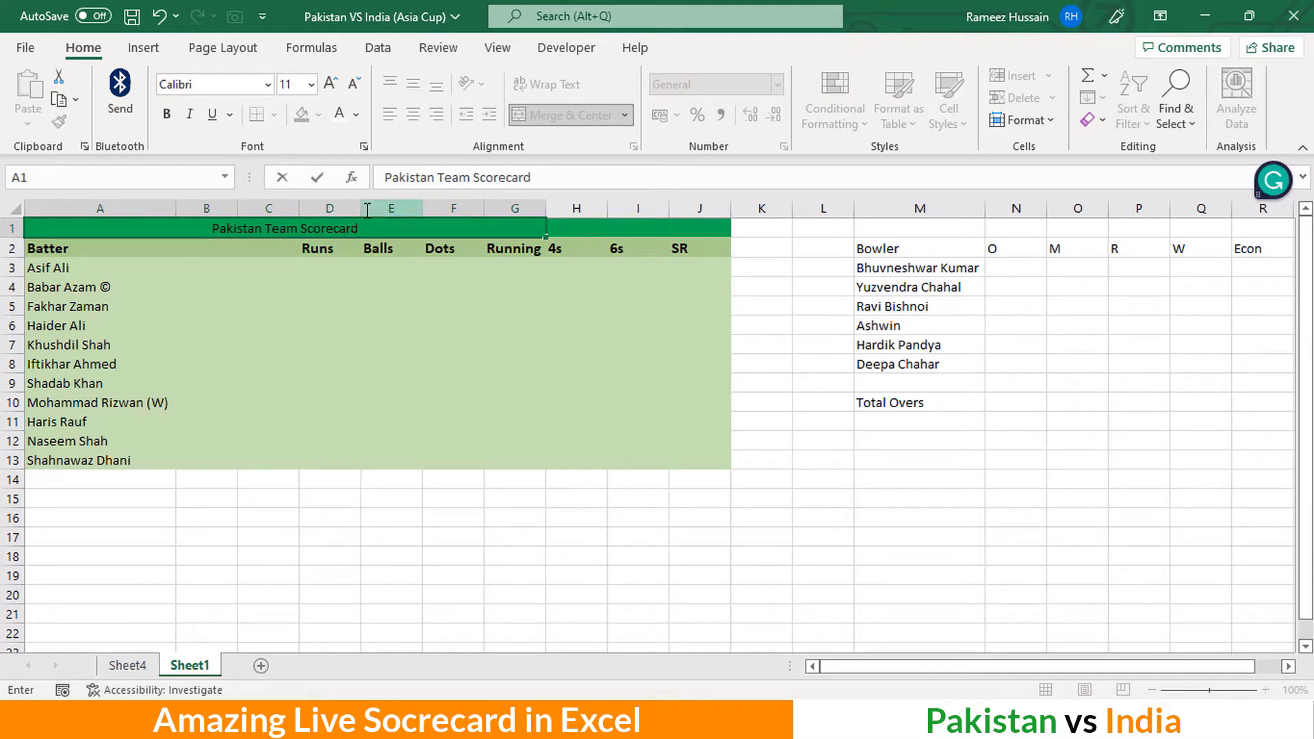
{"action": "key", "text": "Return"}
{"action": "key", "text": "Up"}
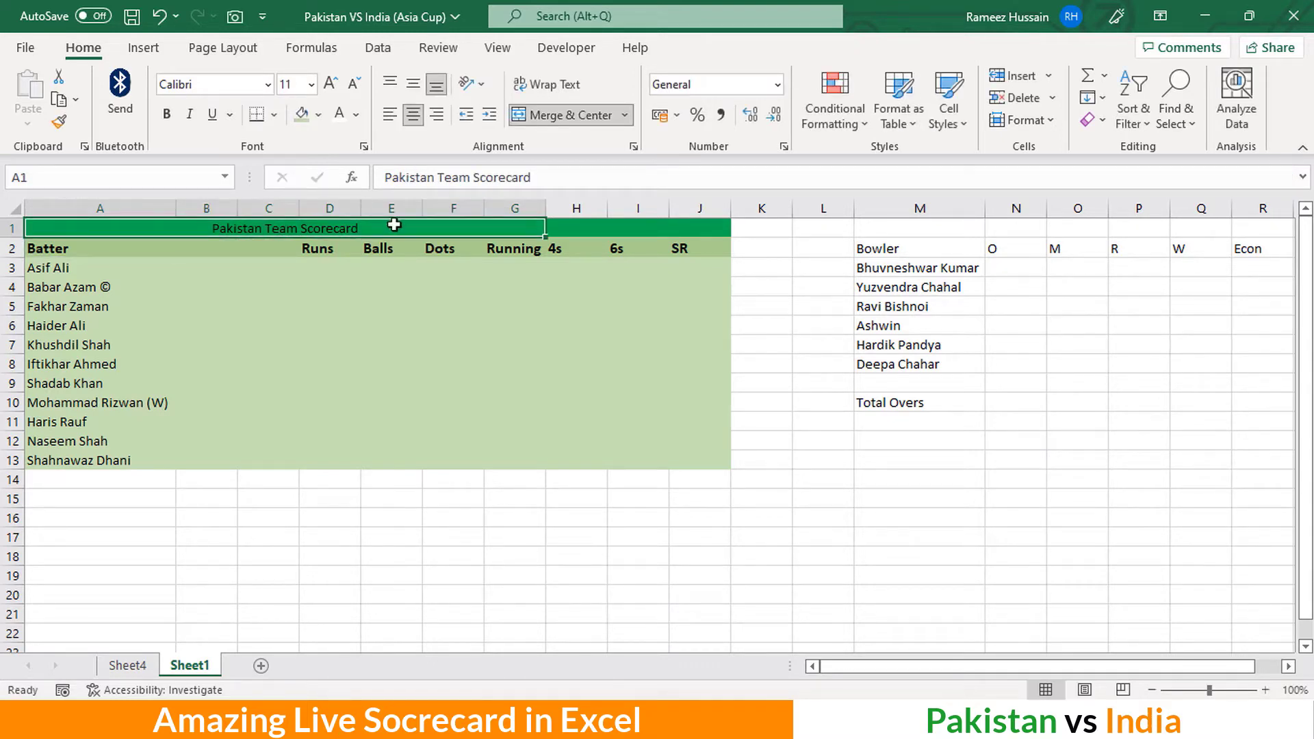
Enlarge the A1 title to font size 24 and color its text white
{"action": "left_click", "coordinate": [332, 87]}
{"action": "left_click", "coordinate": [332, 86]}
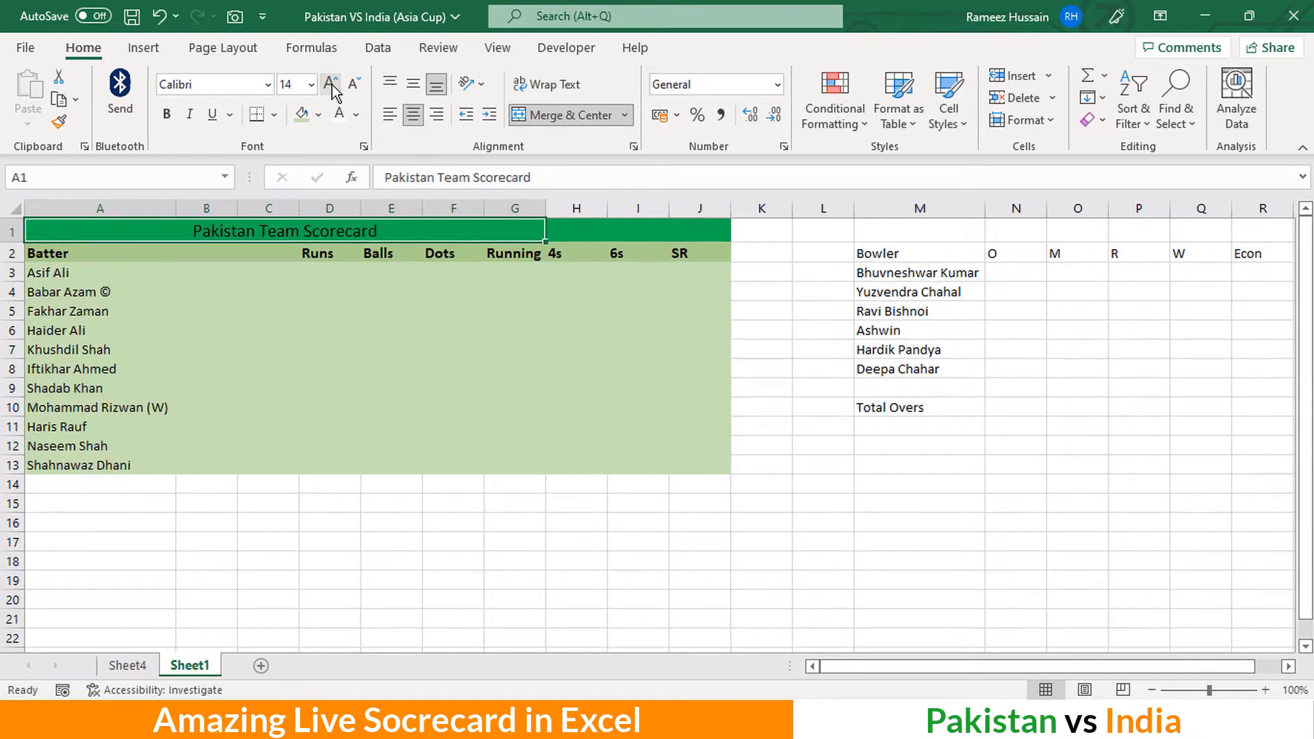
{"action": "left_click", "coordinate": [332, 86]}
{"action": "left_click", "coordinate": [332, 87]}
{"action": "left_click", "coordinate": [332, 87]}
{"action": "left_click", "coordinate": [332, 87]}
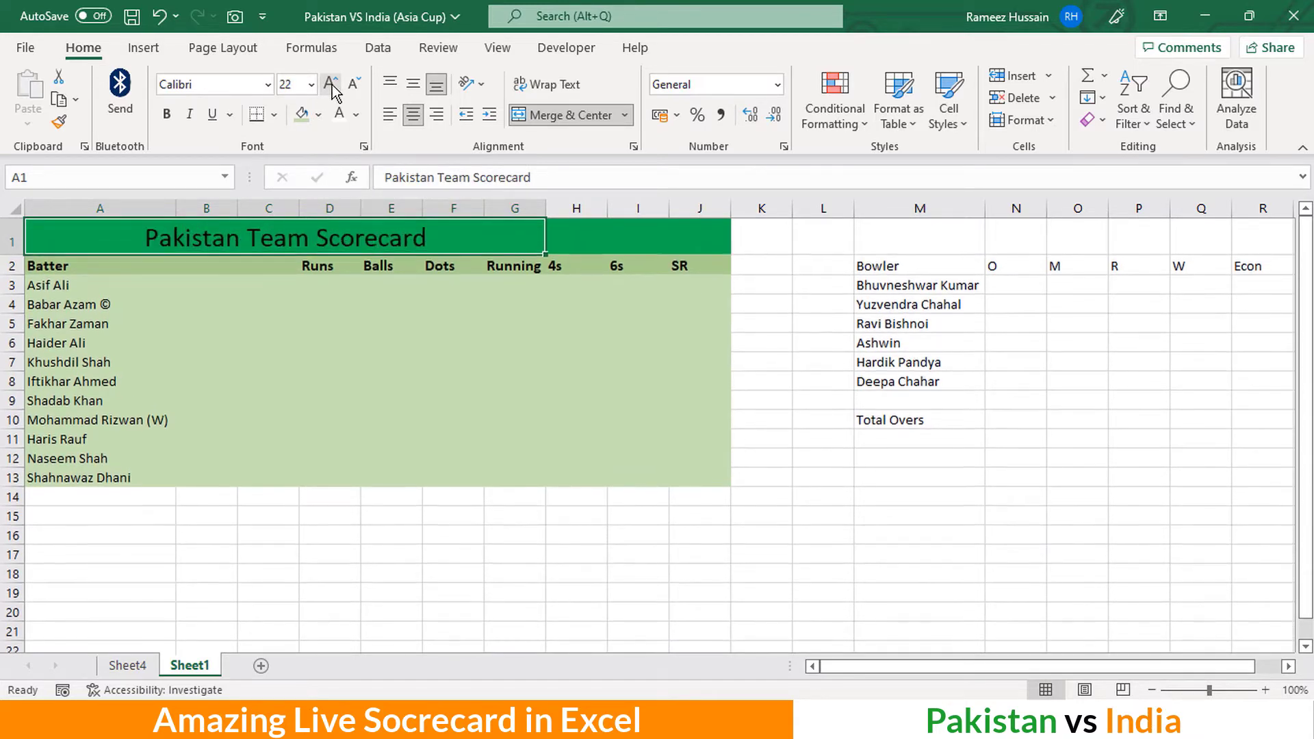
{"action": "left_click", "coordinate": [332, 87]}
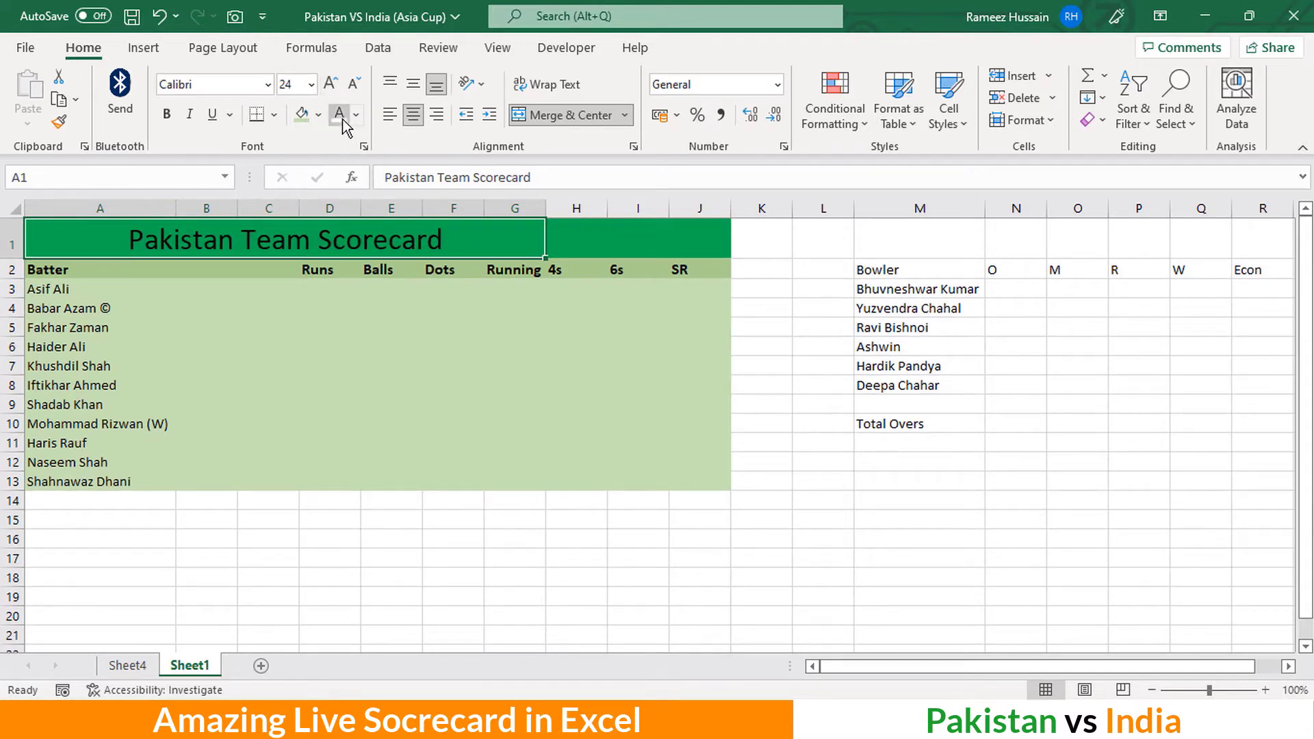
{"action": "left_click", "coordinate": [342, 119]}
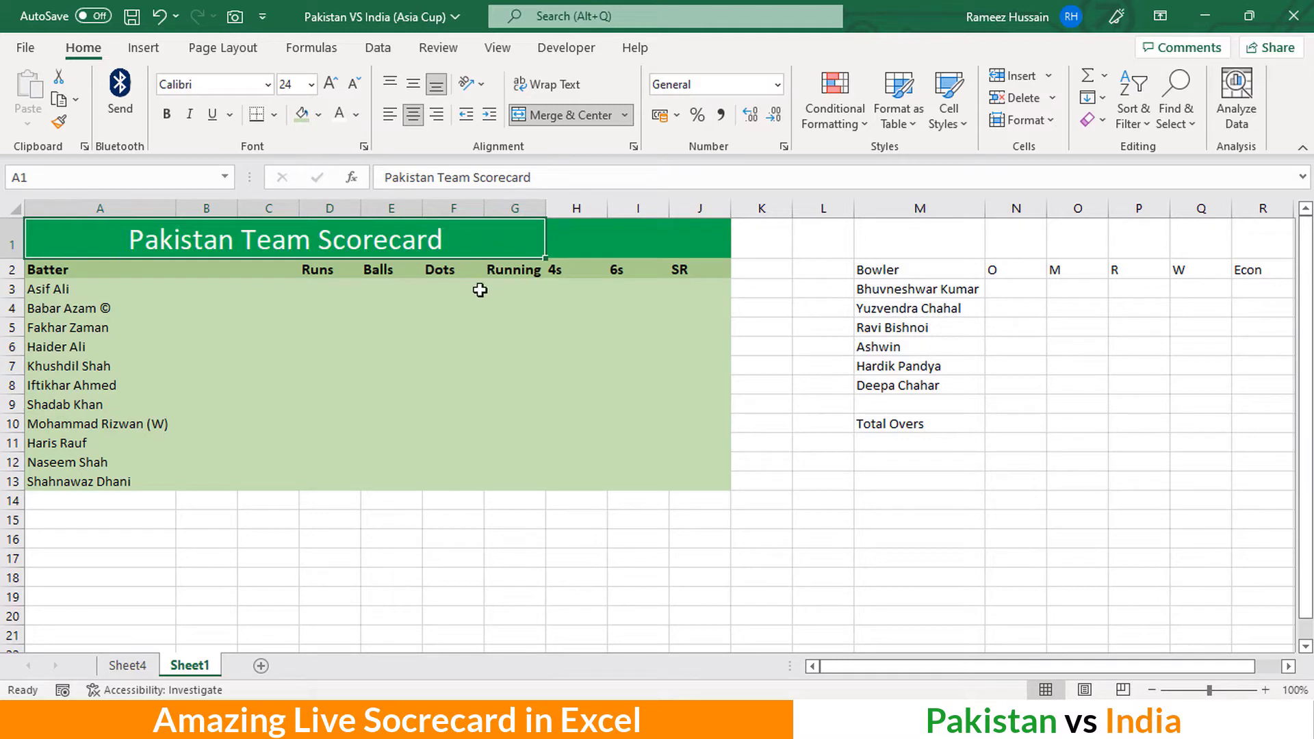
Enter the heading "Run-Out(Overs)" in merged cell H1, beside the team title
{"action": "left_click", "coordinate": [590, 246]}
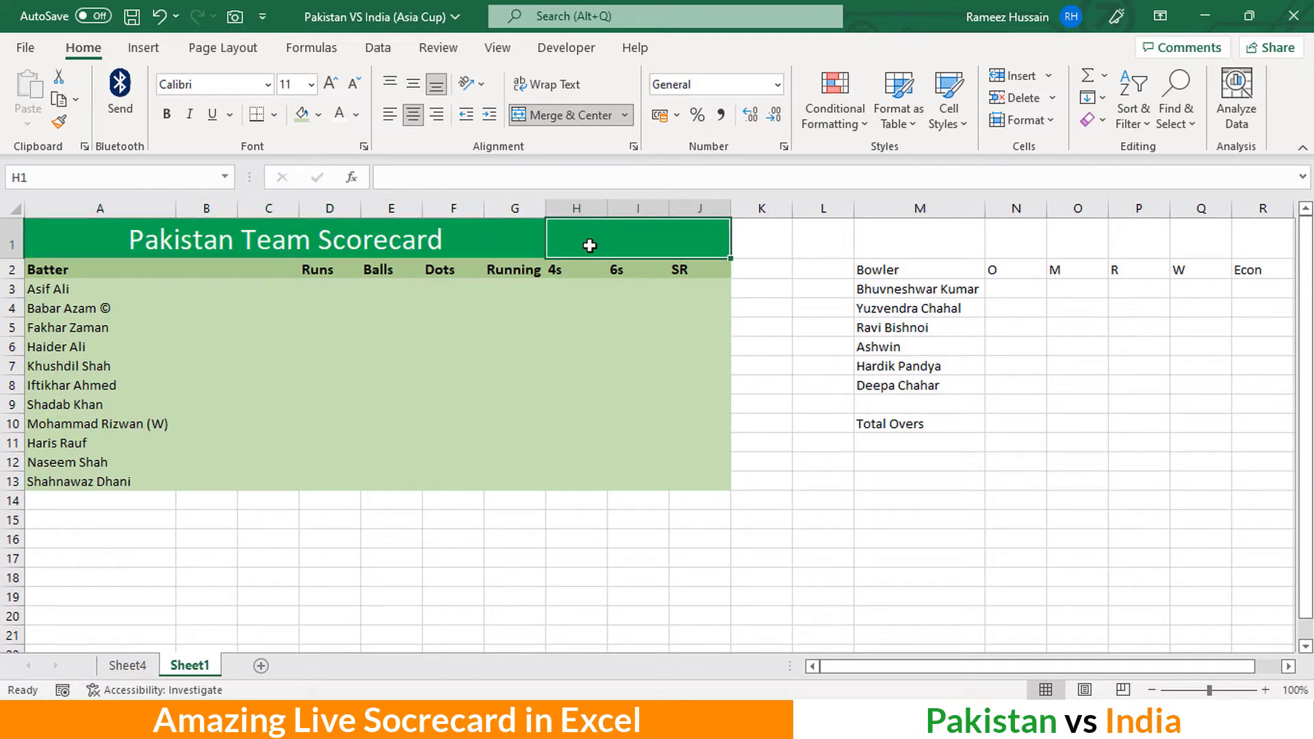
{"action": "type", "text": "Ru"}
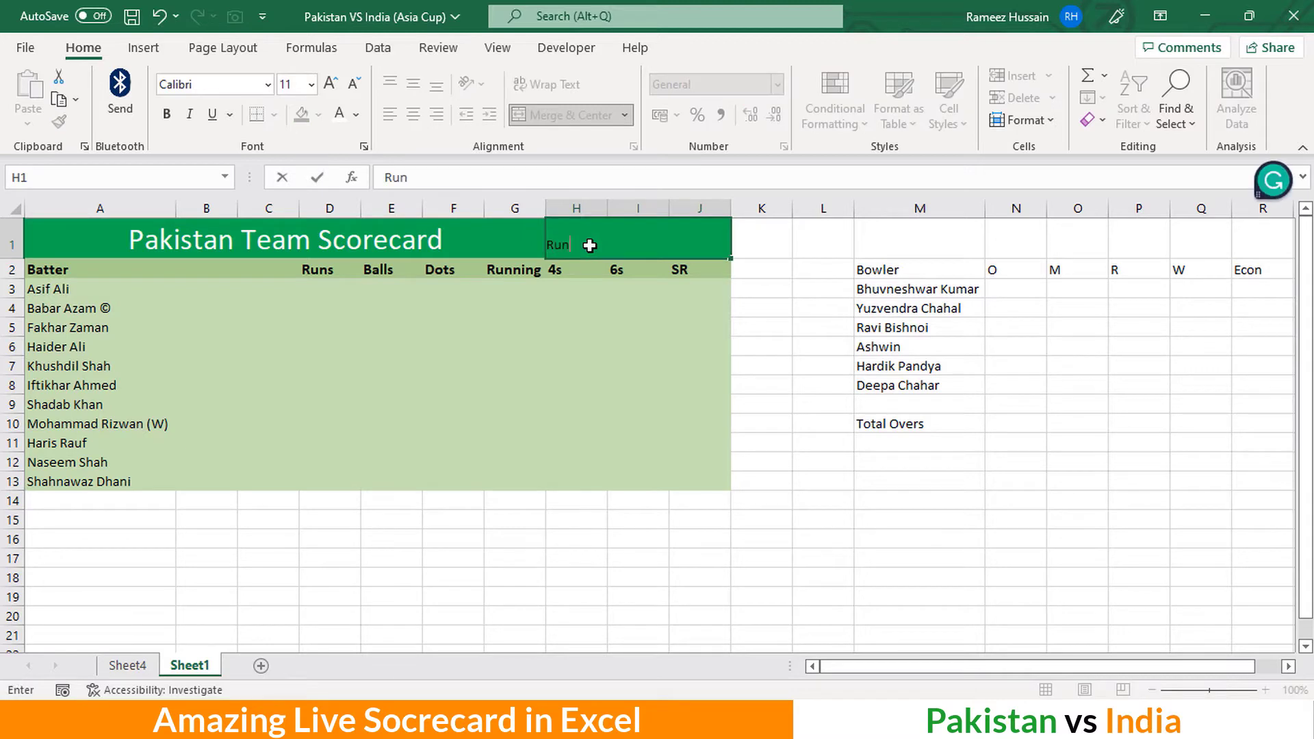
{"action": "type", "text": "n-Out(Overs)"}
{"action": "left_click", "coordinate": [620, 296]}
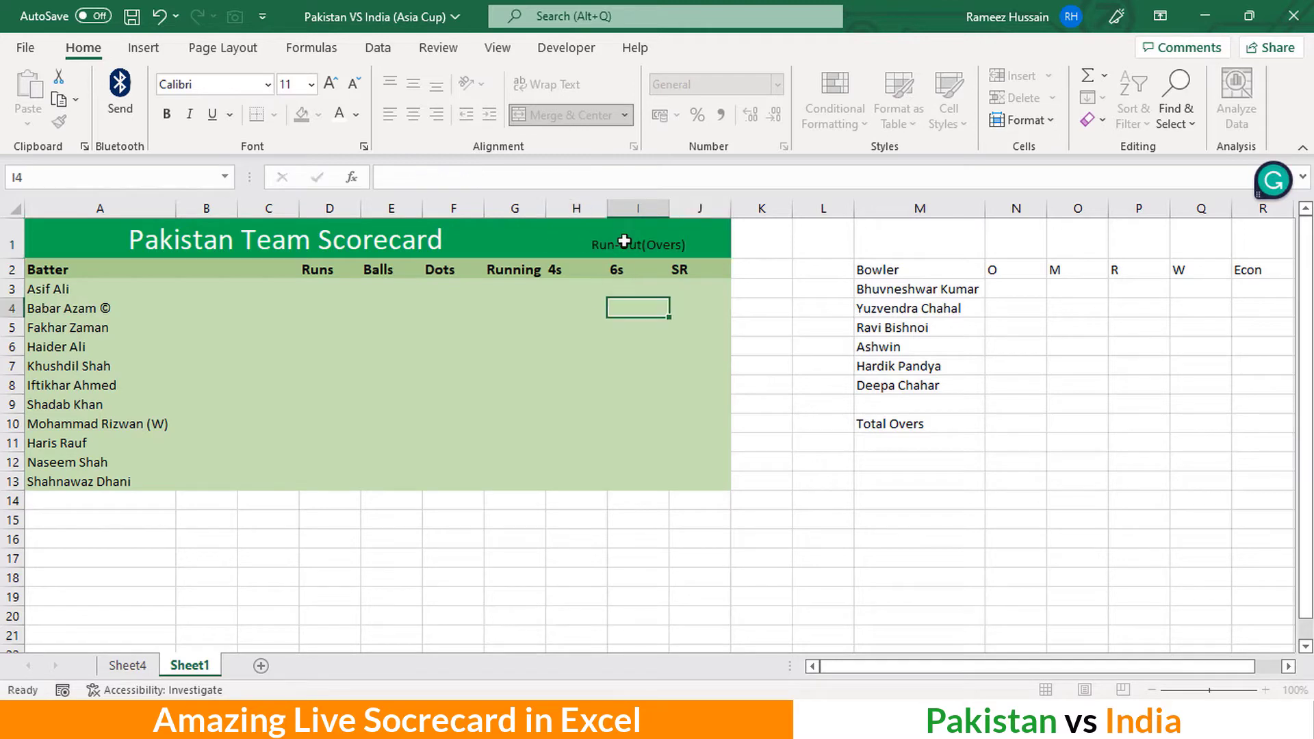
Copy the A1 title's formatting to the Run-Out(Overs) heading and widen column J slightly so the heading fits
{"action": "left_click", "coordinate": [626, 227]}
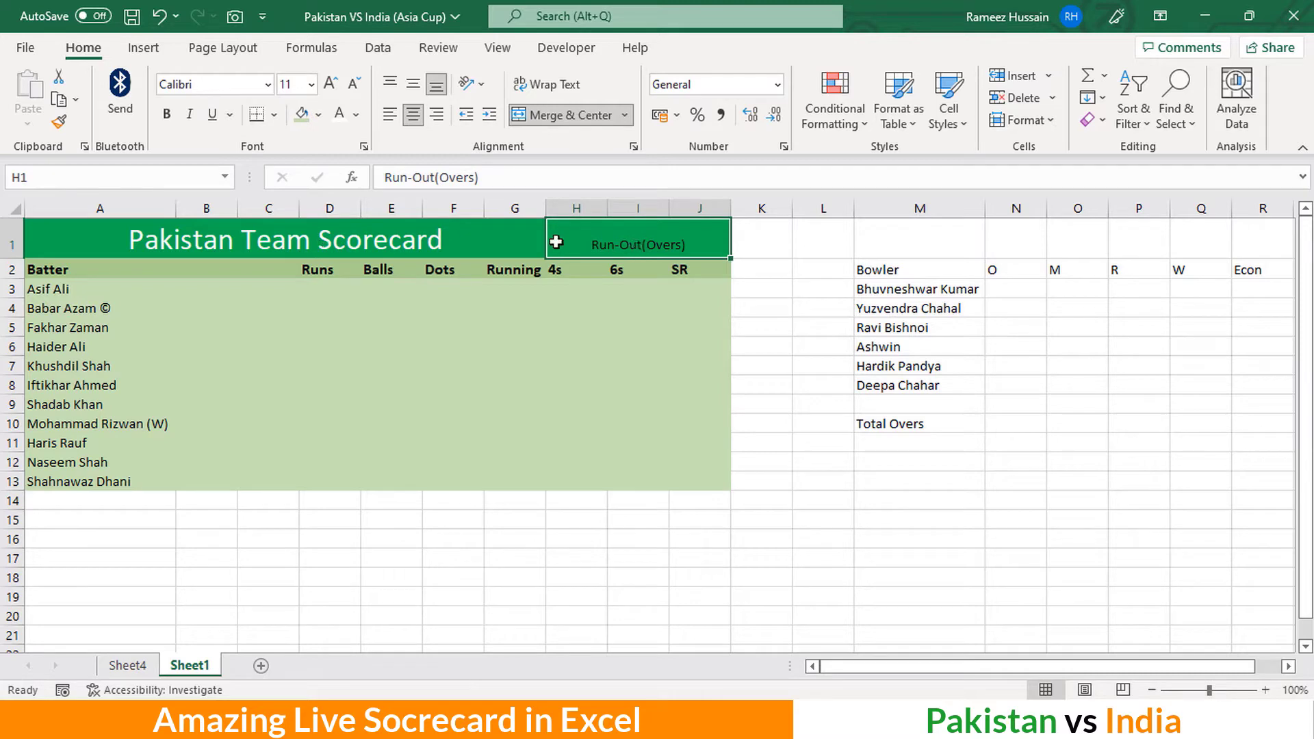
{"action": "left_click", "coordinate": [315, 243]}
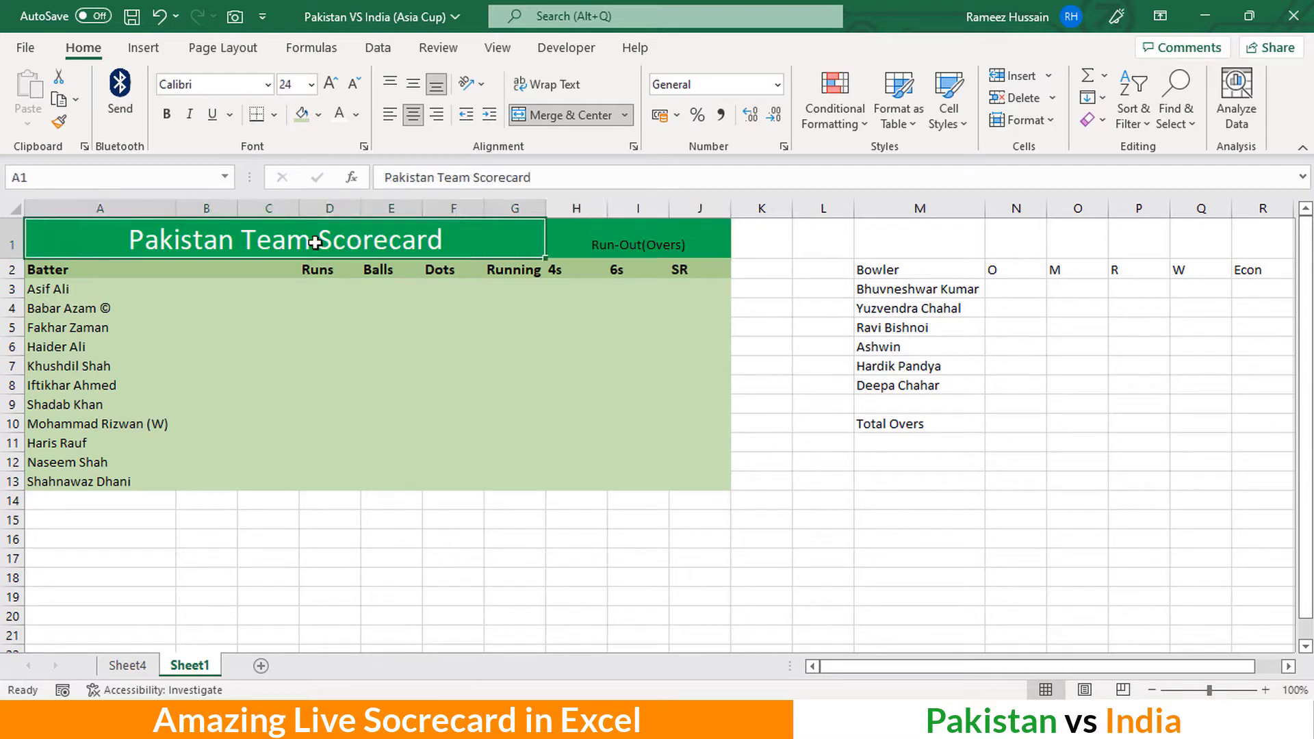
{"action": "left_click", "coordinate": [59, 123]}
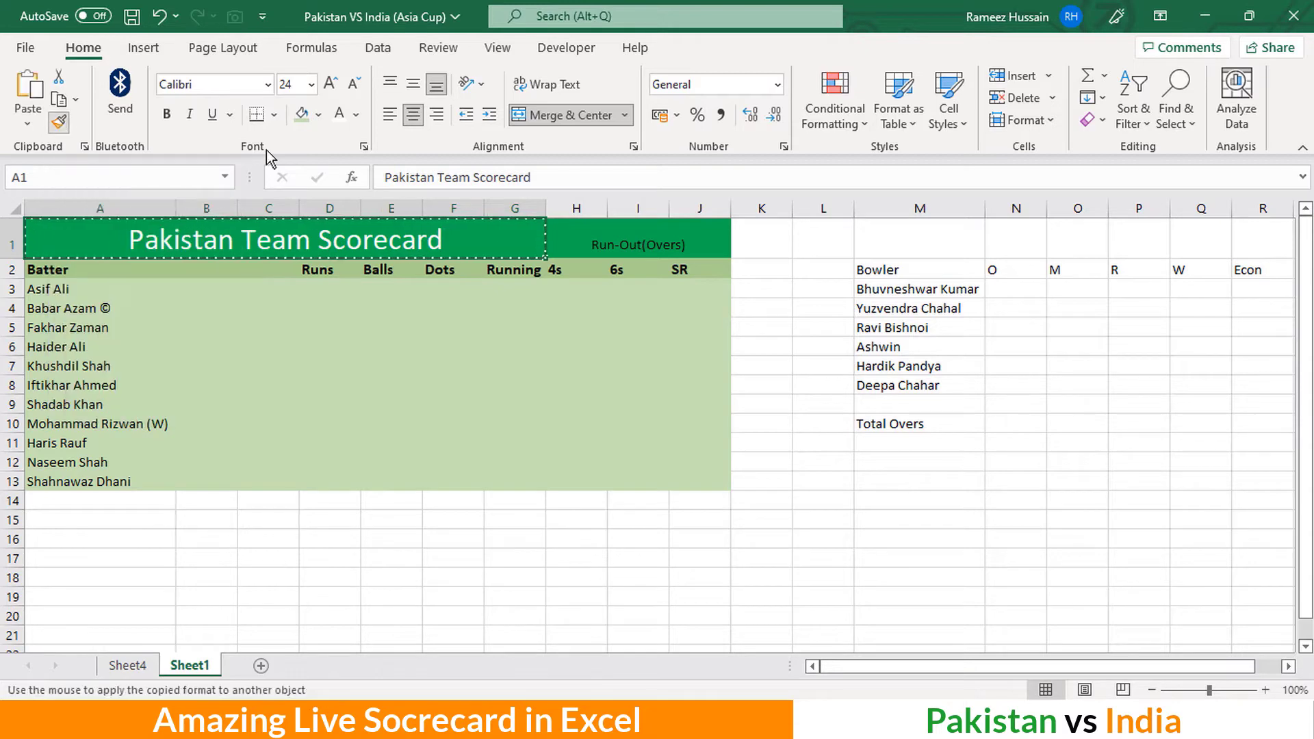
{"action": "left_click", "coordinate": [642, 237]}
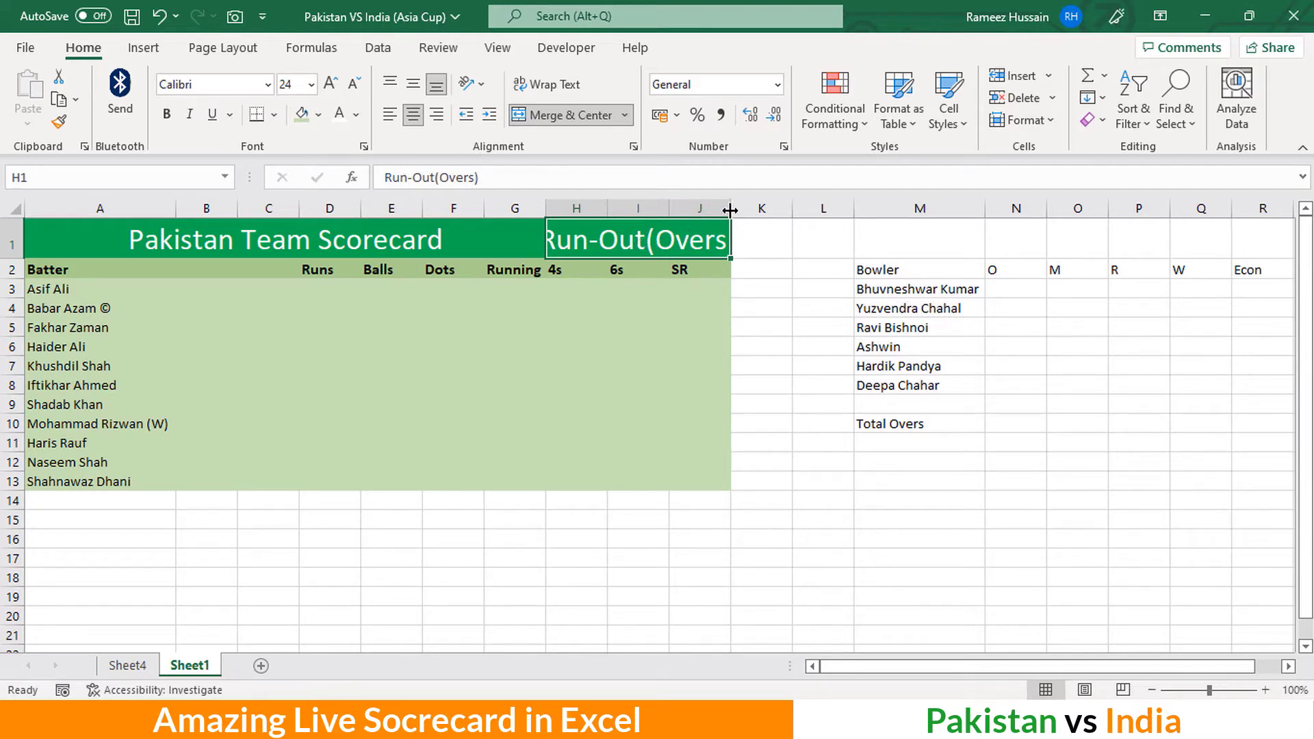
{"action": "left_click_drag", "start_coordinate": [731, 210], "coordinate": [741, 207]}
{"action": "left_click", "coordinate": [783, 271]}
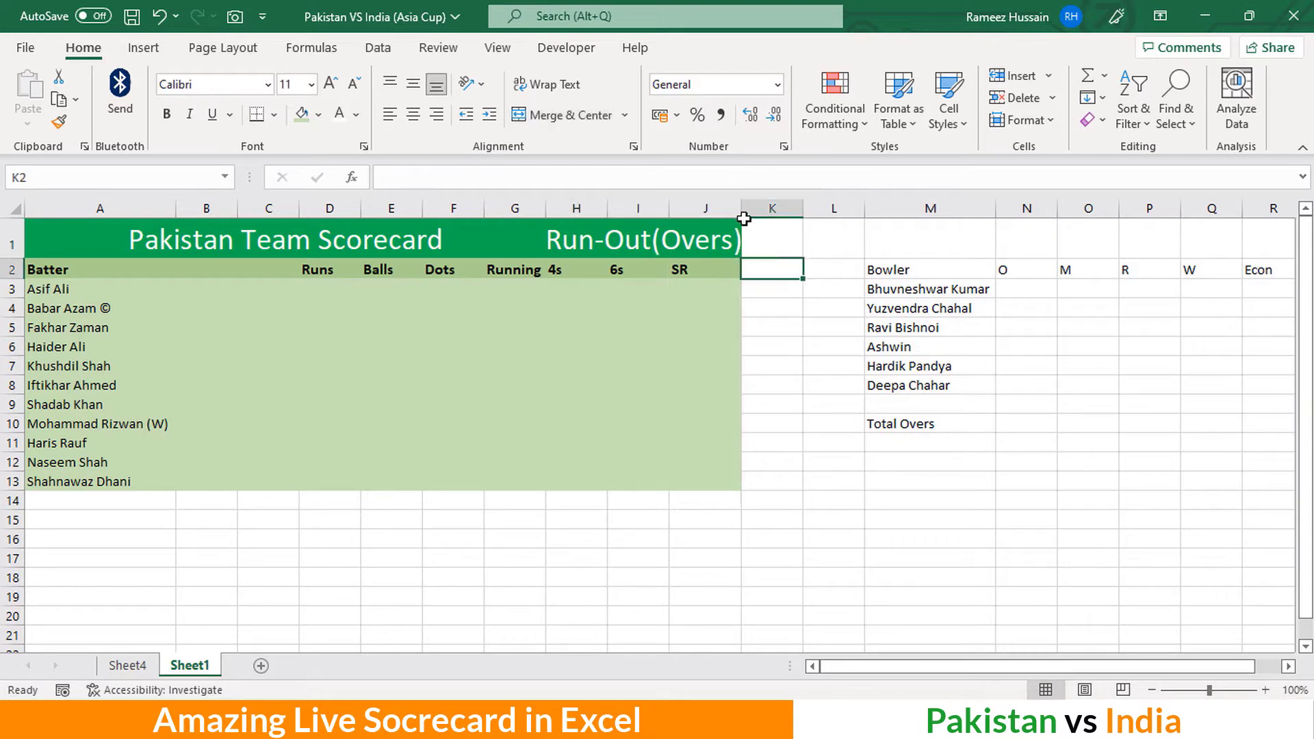
Search online pictures for "Pakistan" and insert the flat green-and-white Pakistan flag at cell A1
{"action": "left_click", "coordinate": [627, 237]}
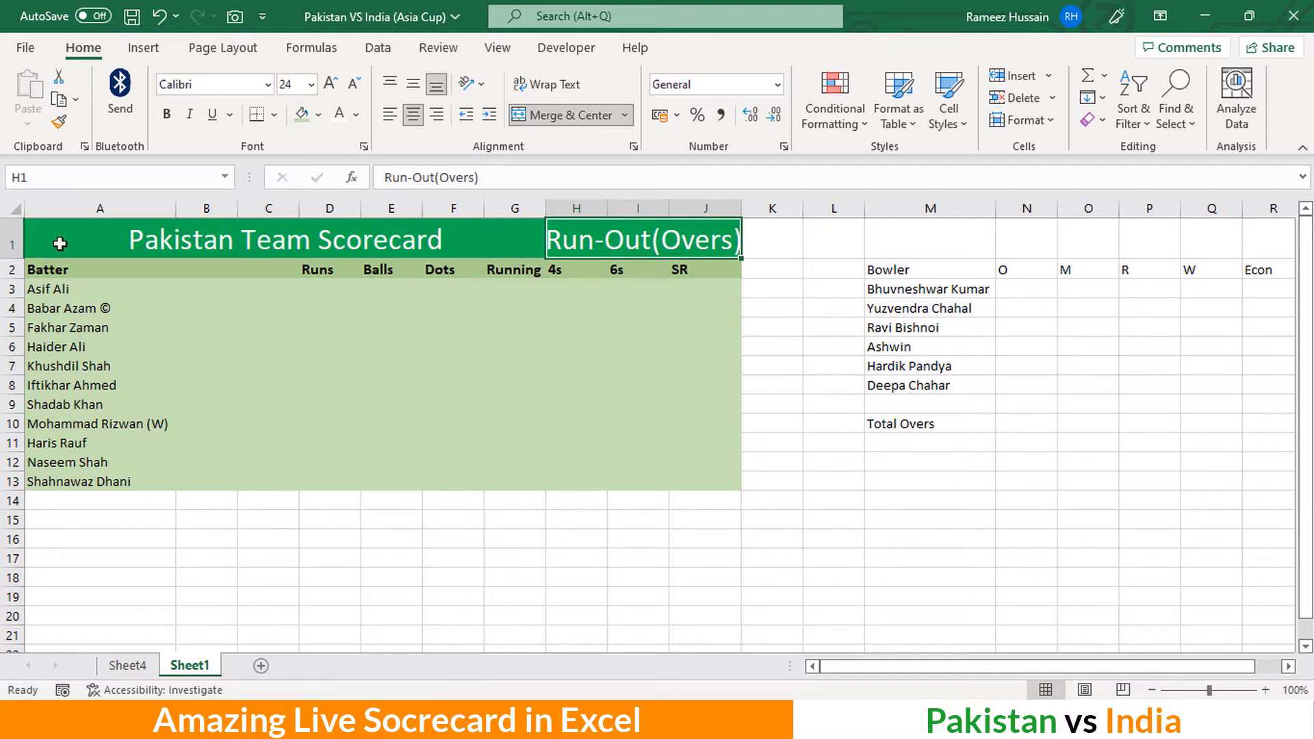
{"action": "left_click", "coordinate": [60, 244]}
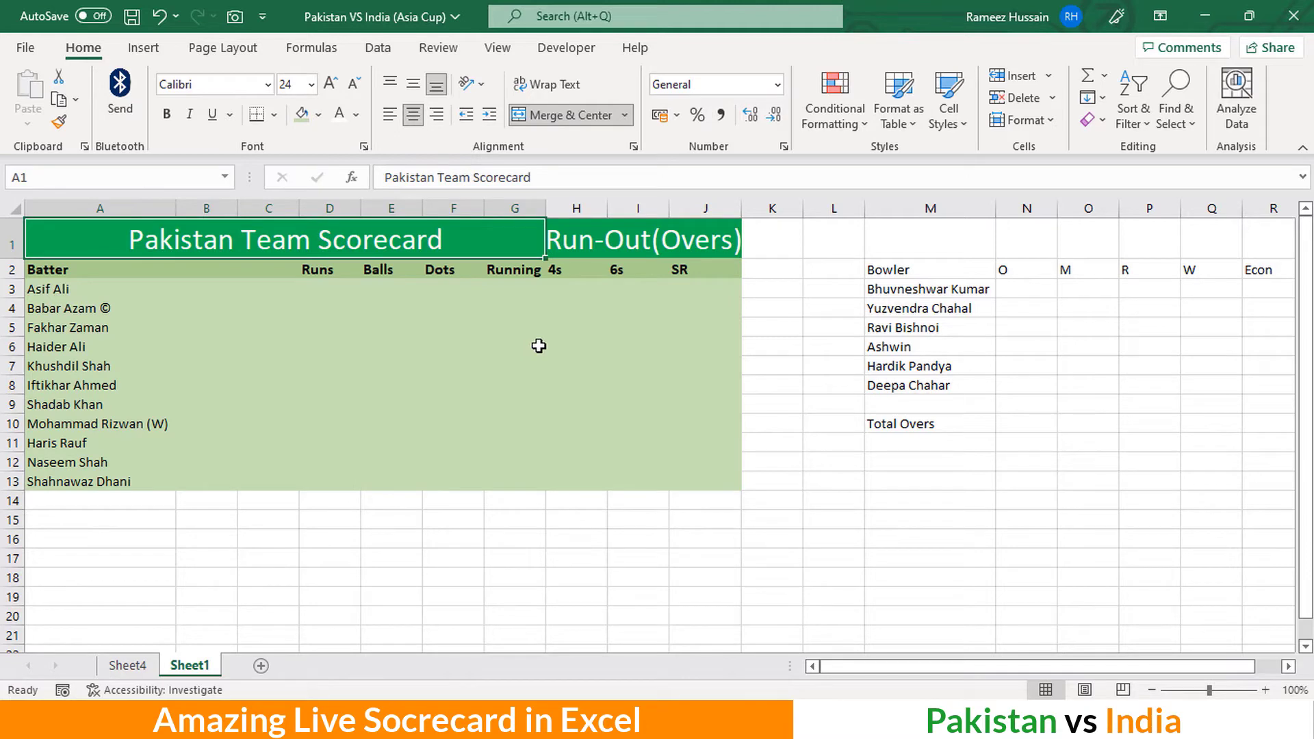
{"action": "left_click", "coordinate": [146, 53]}
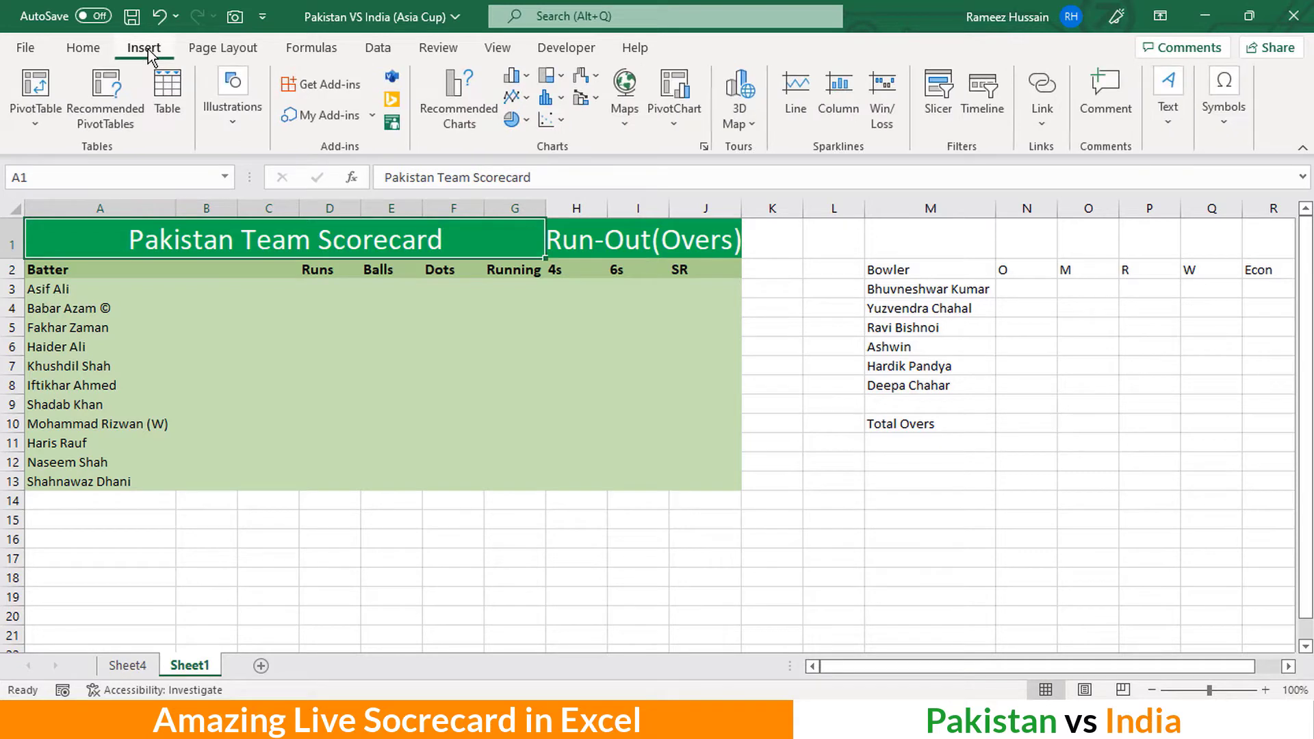
{"action": "left_click", "coordinate": [236, 129]}
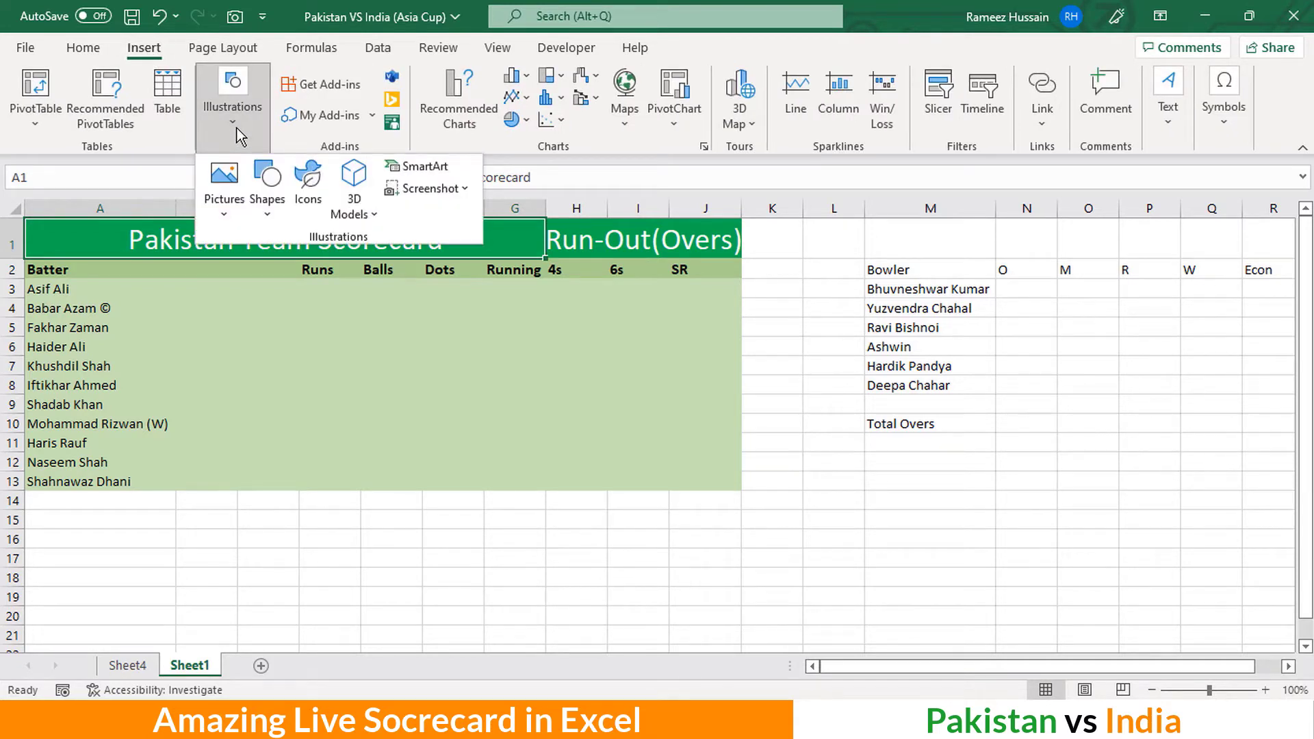
{"action": "left_click", "coordinate": [224, 219]}
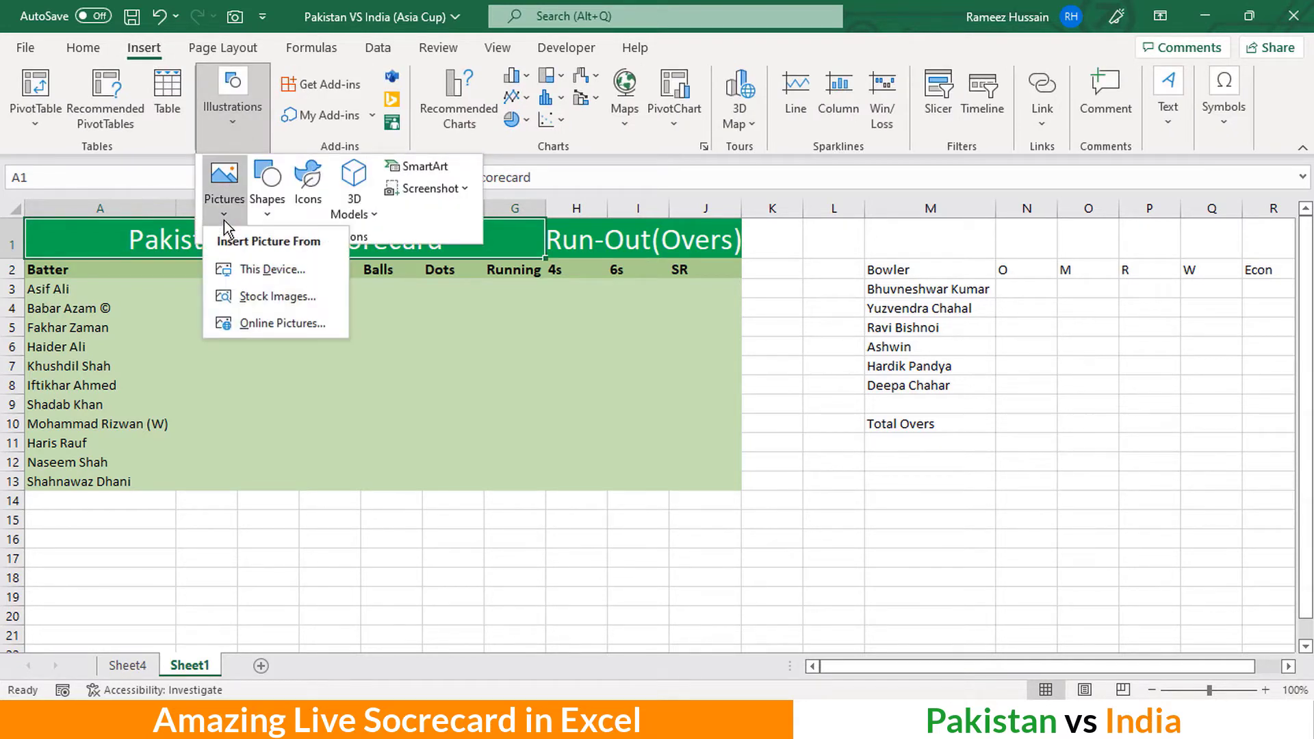
{"action": "left_click", "coordinate": [301, 326]}
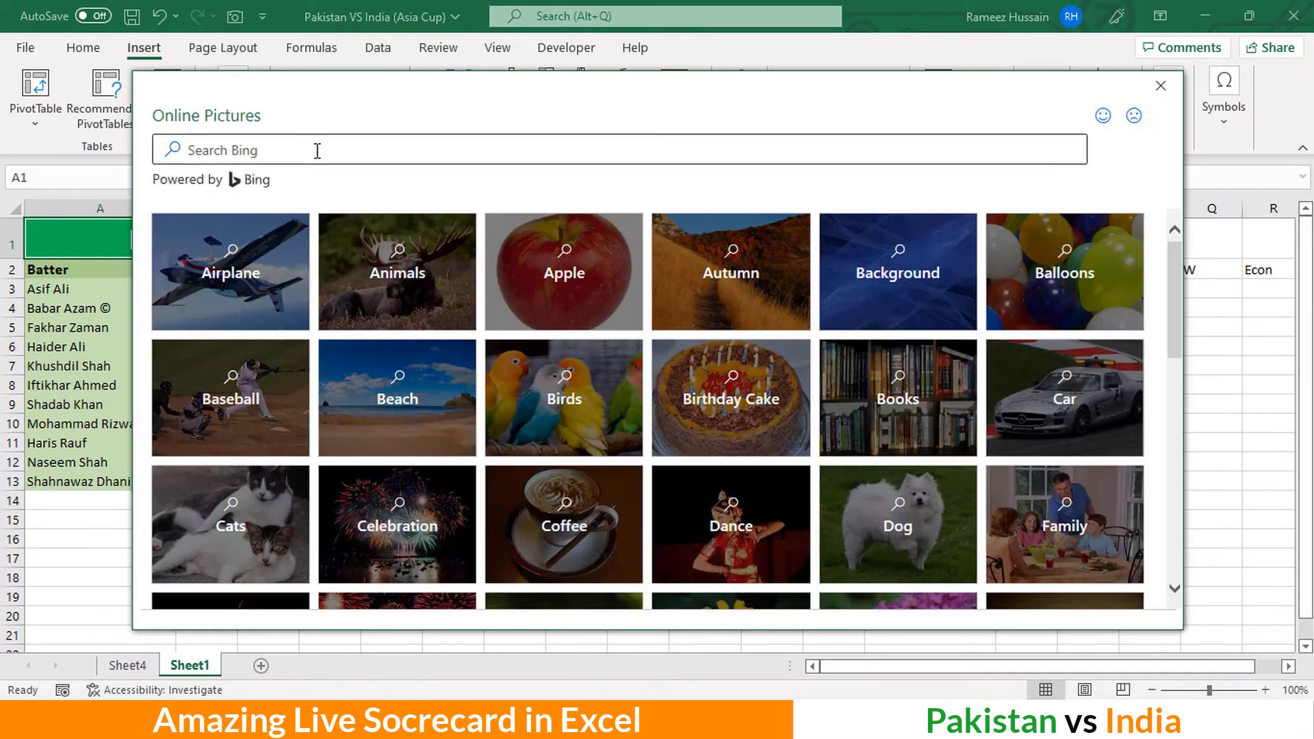
{"action": "left_click", "coordinate": [315, 150]}
{"action": "type", "text": "Pakista"}
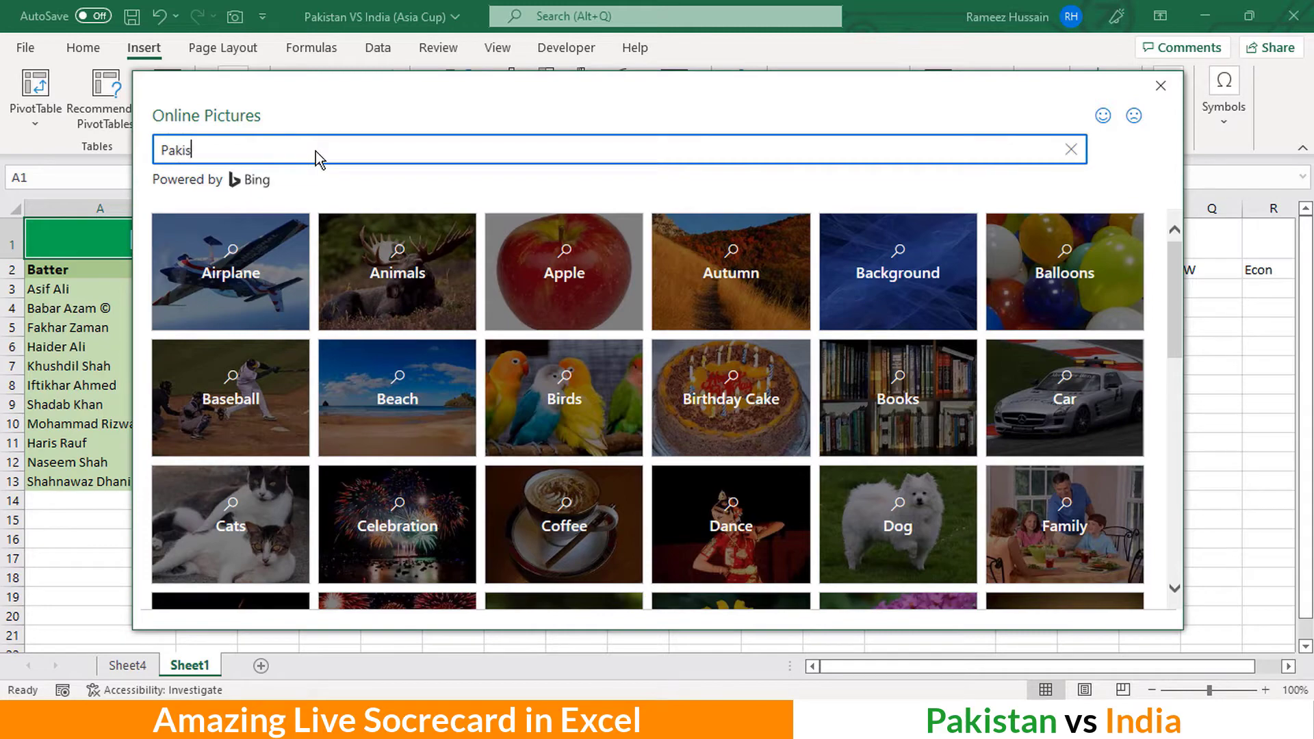
{"action": "type", "text": "n"}
{"action": "key", "text": "Return"}
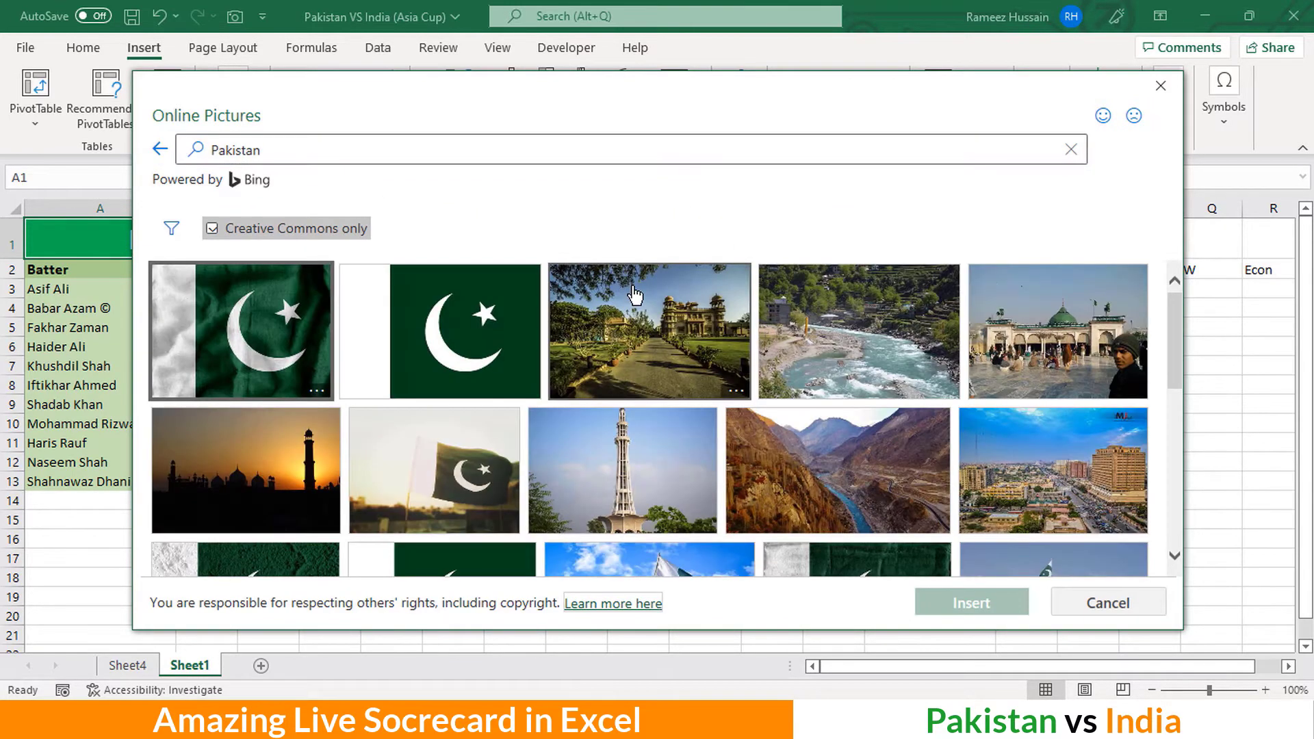
{"action": "left_click", "coordinate": [500, 346]}
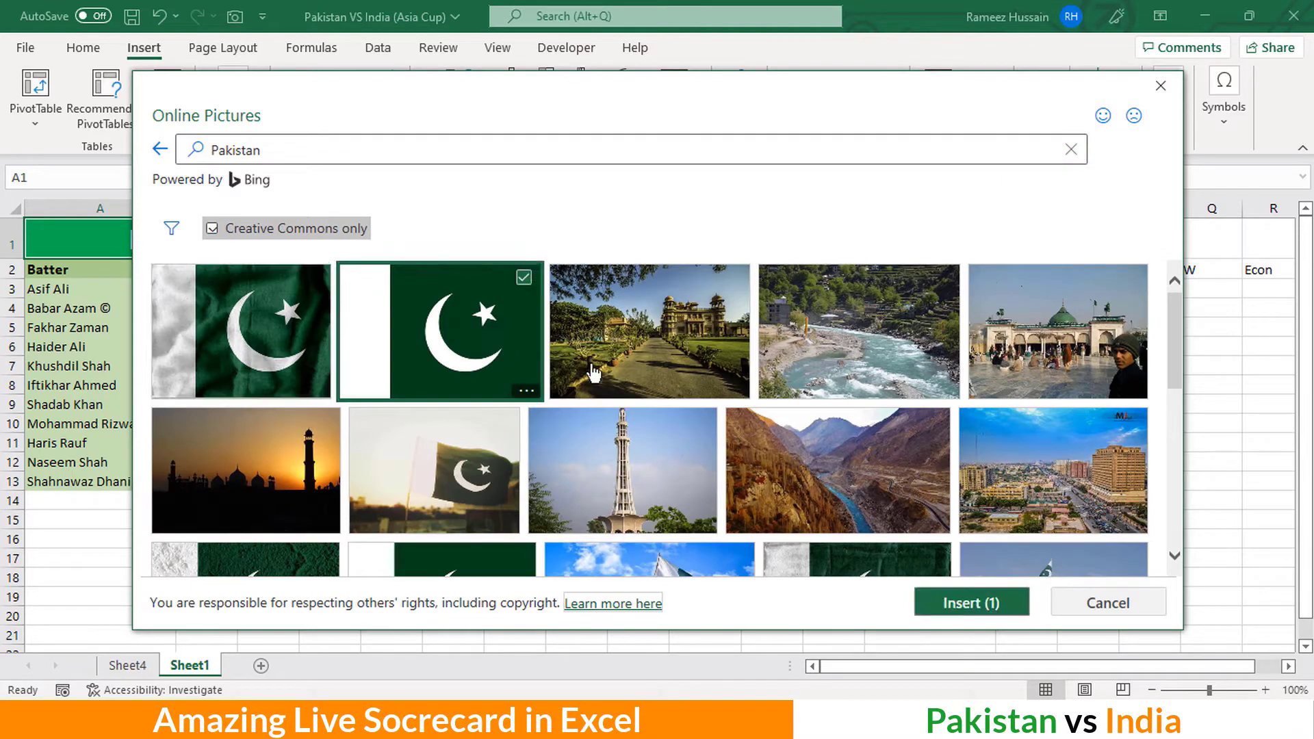
{"action": "left_click", "coordinate": [981, 614]}
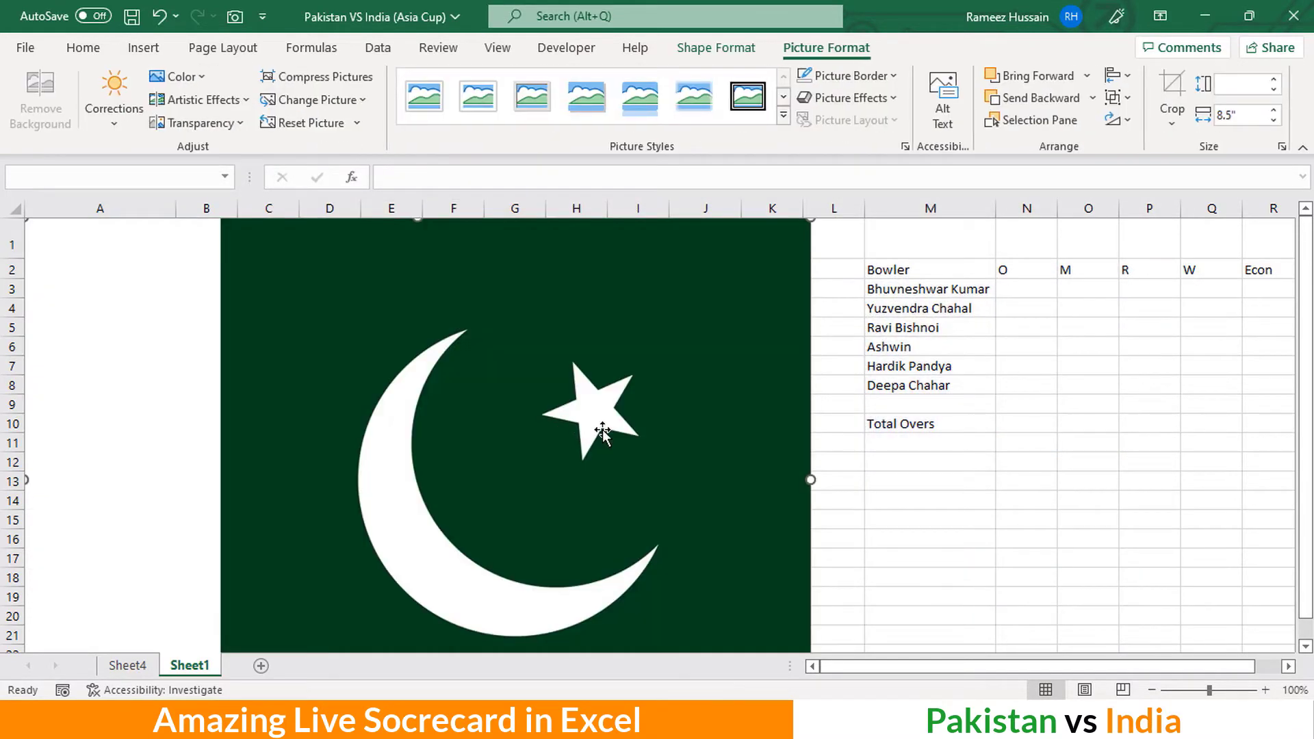
Delete the photo licence attribution text from the text box below the flag picture
{"action": "scroll", "coordinate": [602, 434], "scroll_direction": "down", "scroll_amount": 2}
{"action": "scroll", "coordinate": [580, 465], "scroll_direction": "down", "scroll_amount": 1}
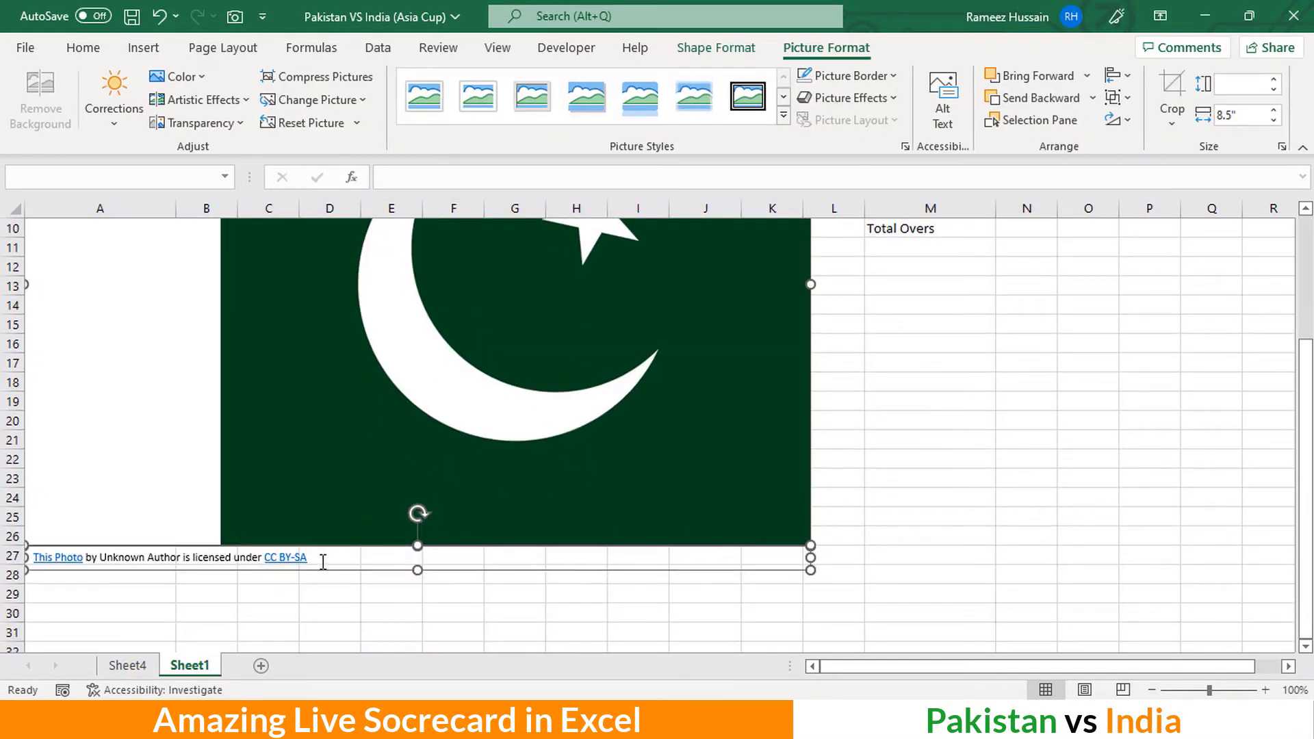
{"action": "left_click_drag", "start_coordinate": [323, 560], "coordinate": [36, 544]}
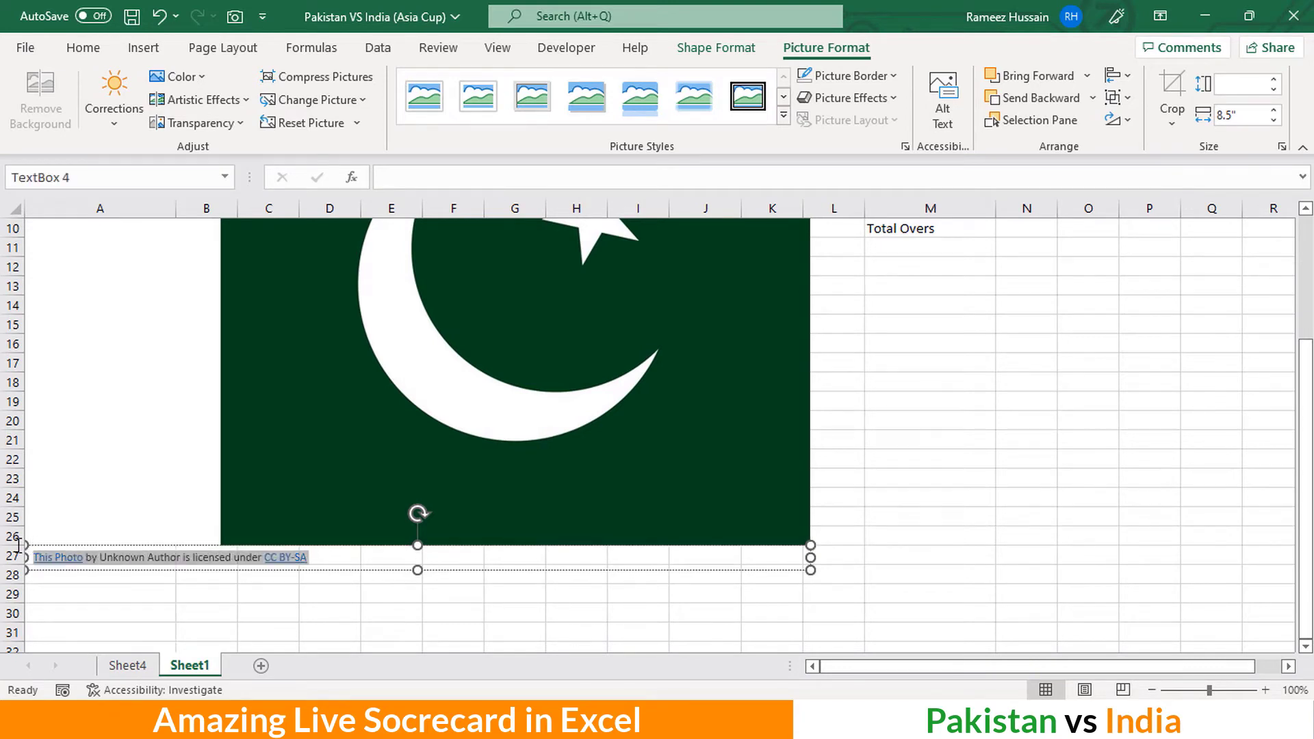
{"action": "key", "text": "Delete"}
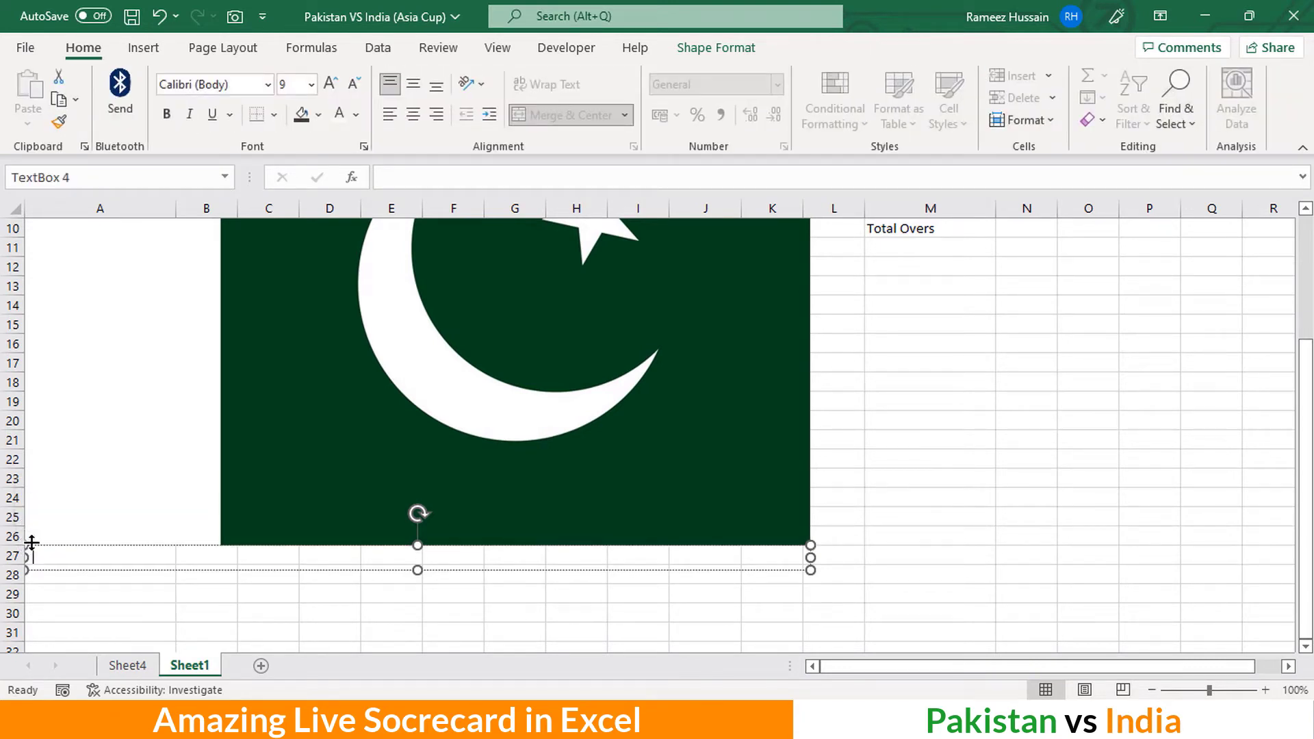
{"action": "left_click", "coordinate": [674, 621]}
Shrink the flag picture proportionally to about 1.39" by 2.08" and move it over the middle of the batting table
{"action": "left_click", "coordinate": [666, 482]}
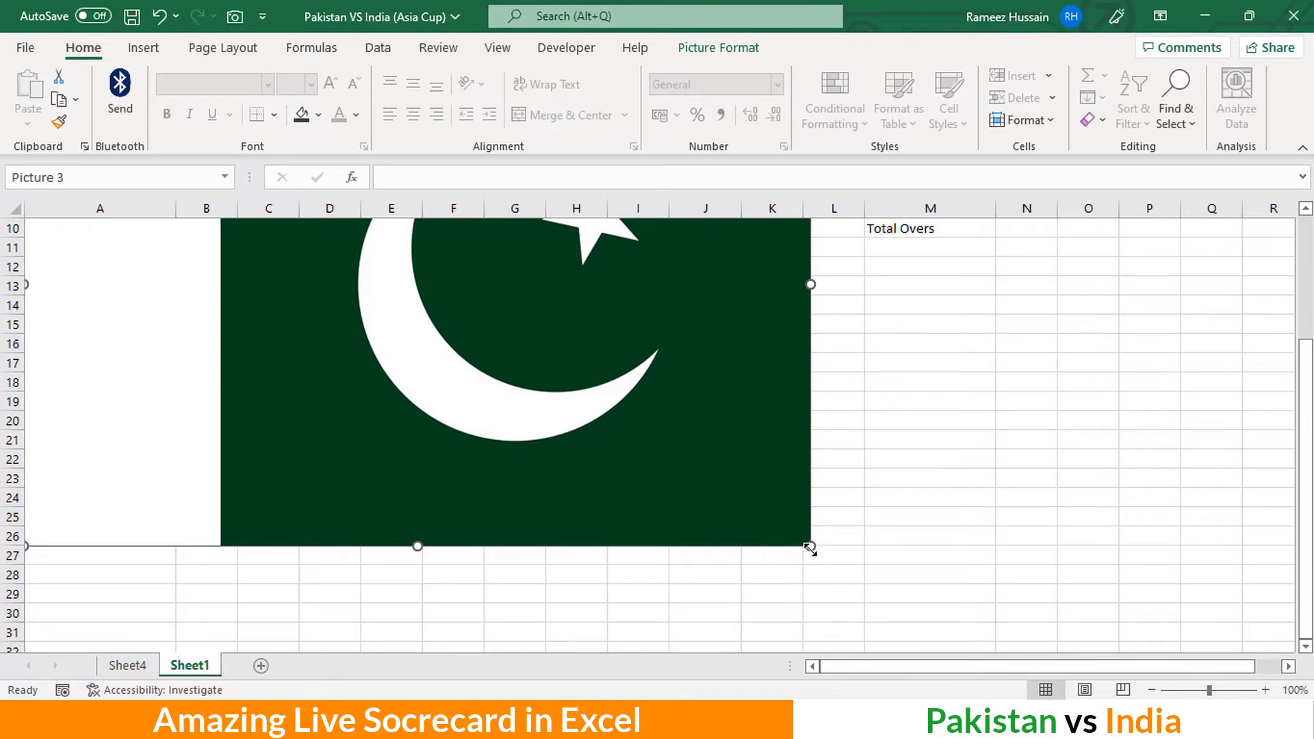
{"action": "left_click_drag", "start_coordinate": [809, 549], "coordinate": [484, 329]}
{"action": "scroll", "coordinate": [625, 487], "scroll_direction": "up", "scroll_amount": 2}
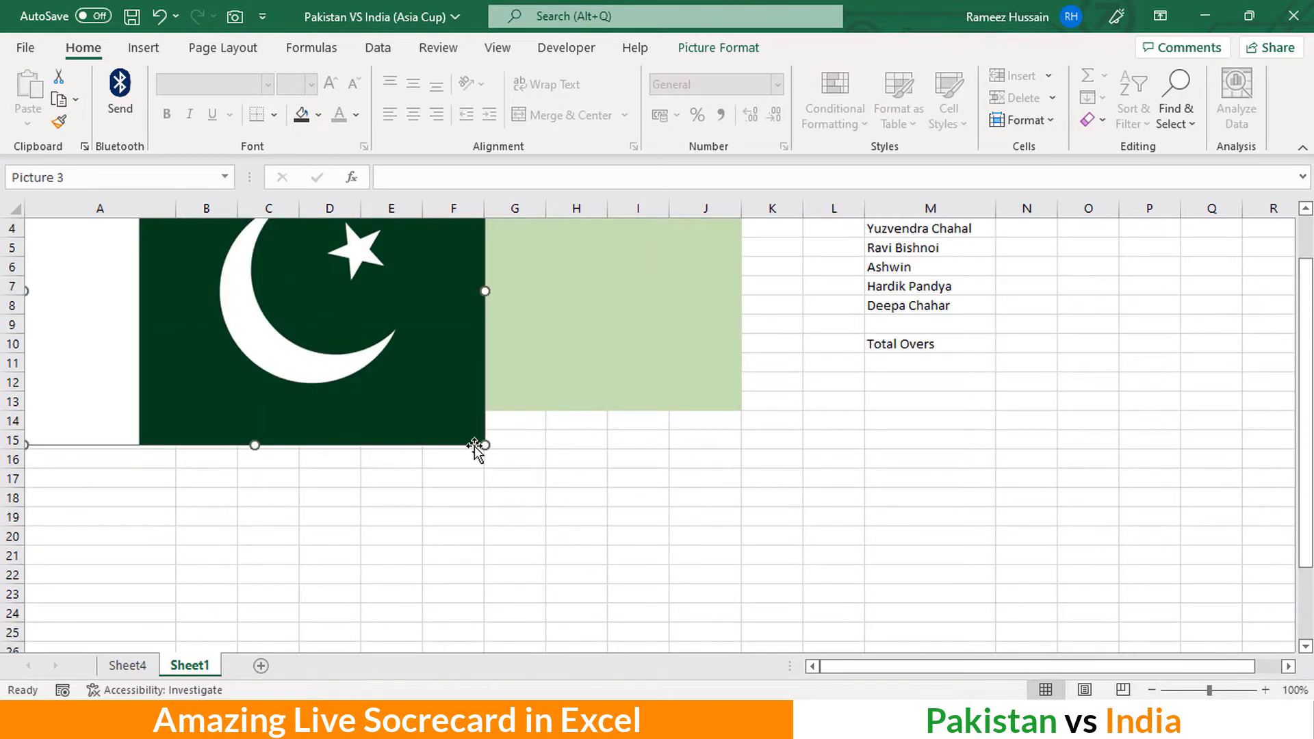
{"action": "left_click_drag", "start_coordinate": [476, 448], "coordinate": [375, 370]}
{"action": "scroll", "coordinate": [434, 575], "scroll_direction": "up", "scroll_amount": 1}
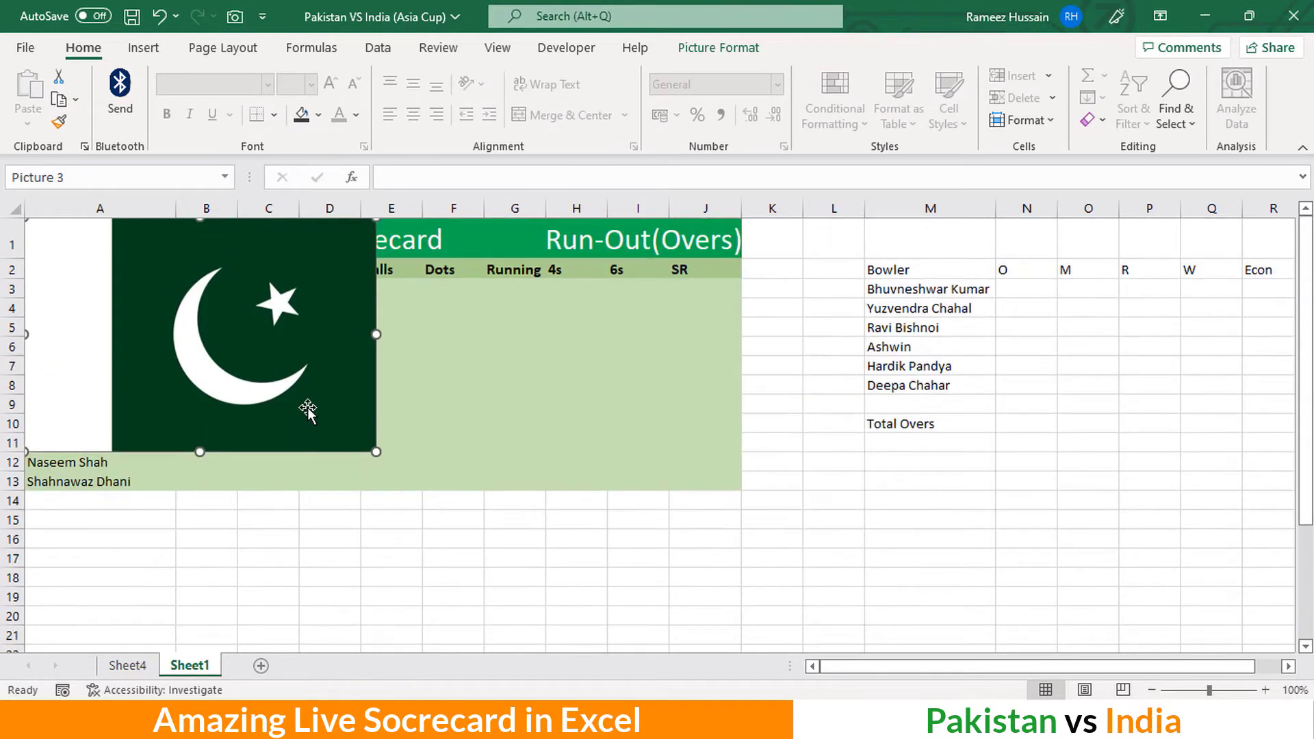
{"action": "left_click_drag", "start_coordinate": [308, 411], "coordinate": [474, 417]}
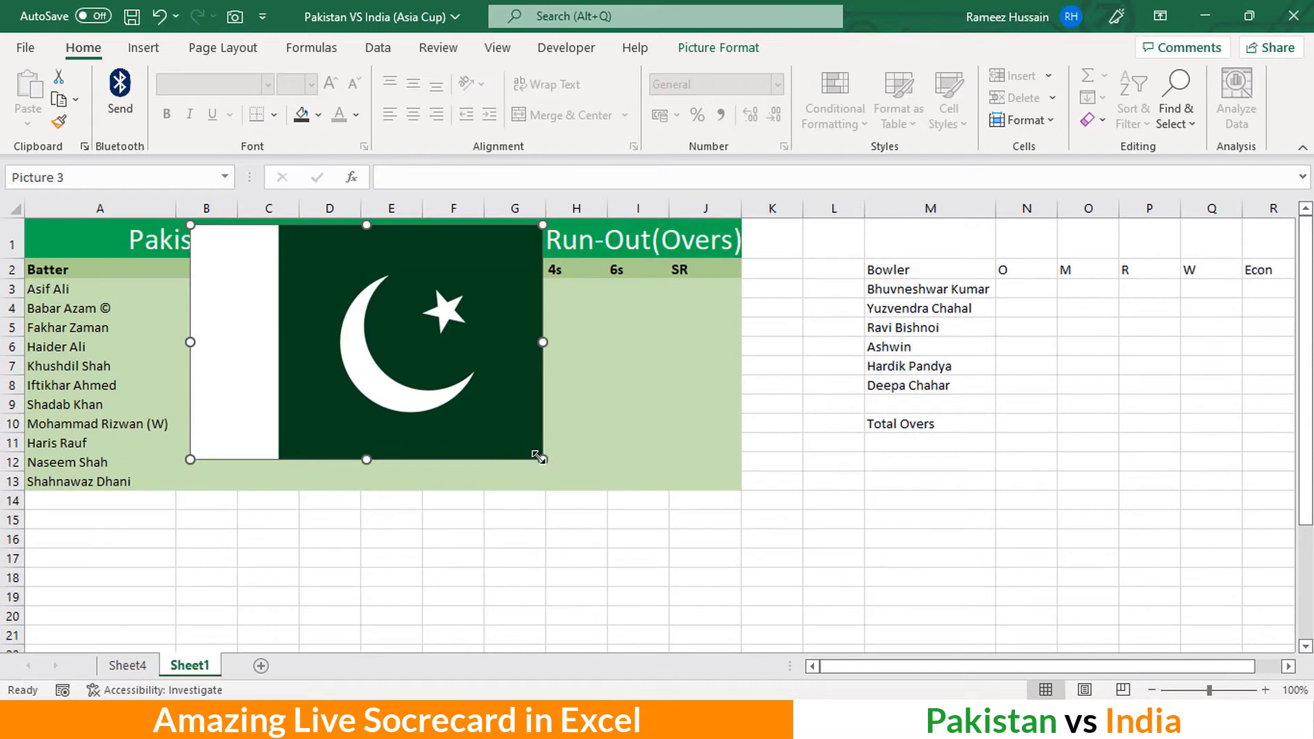
{"action": "left_click_drag", "start_coordinate": [538, 457], "coordinate": [430, 392]}
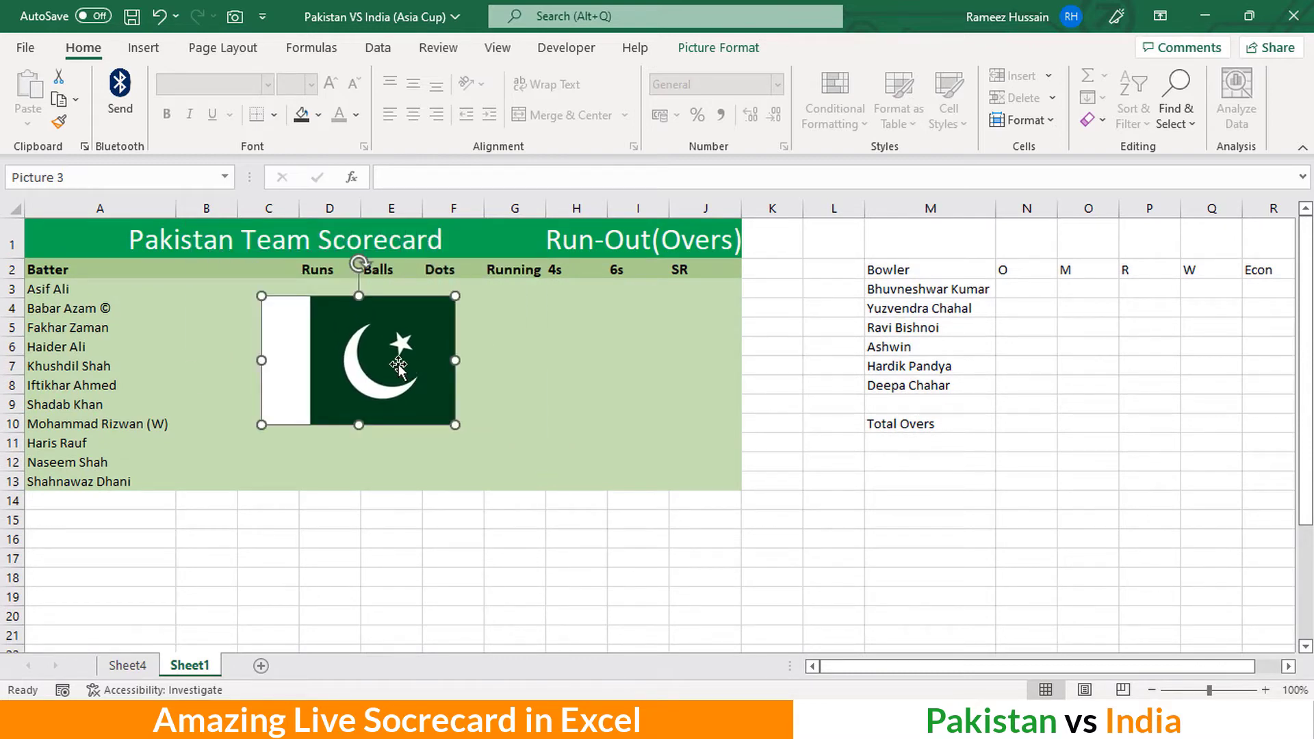
Set the flag picture's border to No Outline and apply the second preset picture effect, a bevelled look
{"action": "left_click", "coordinate": [745, 53]}
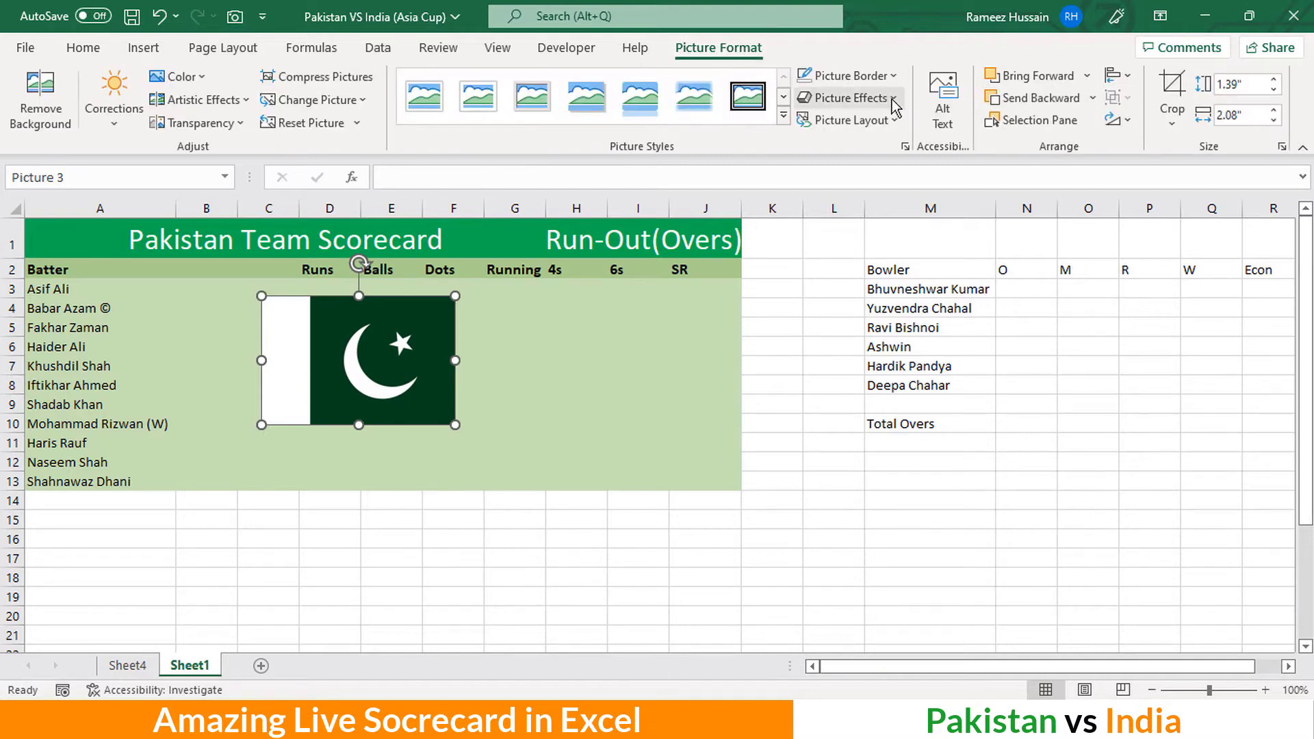
{"action": "left_click", "coordinate": [893, 78]}
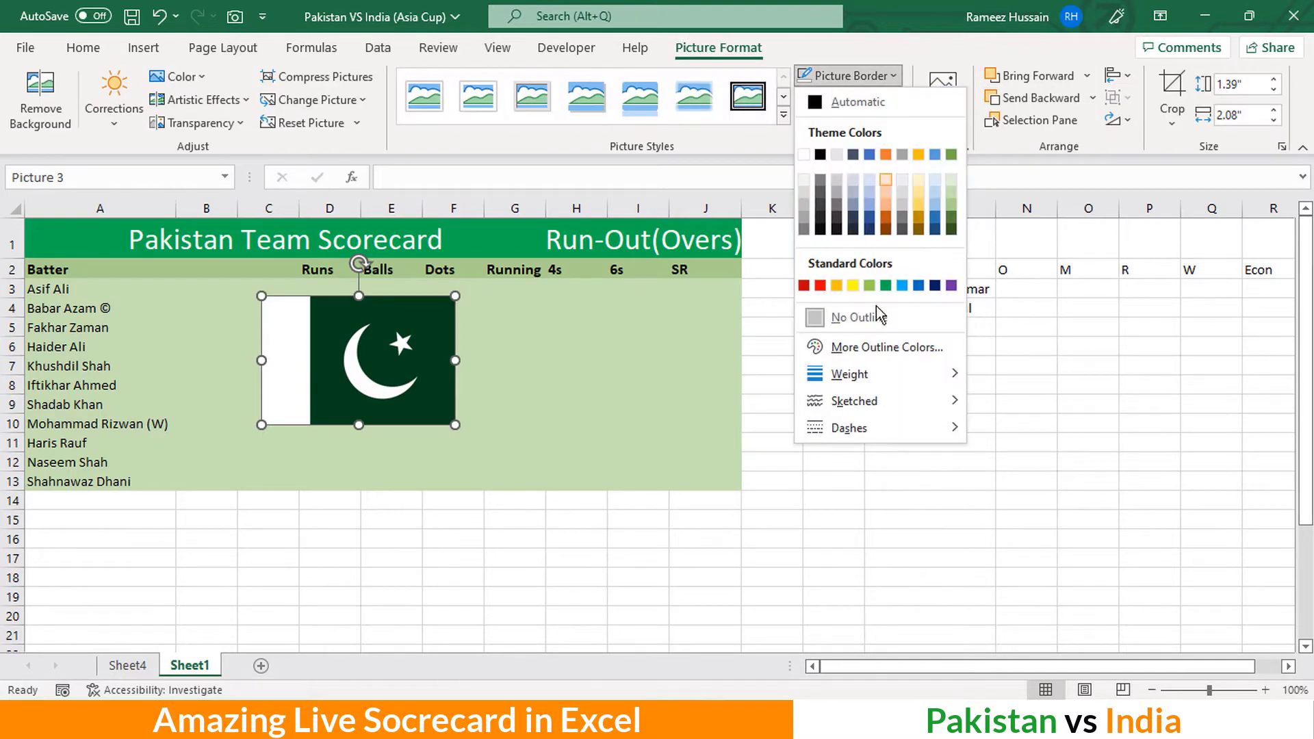
{"action": "left_click", "coordinate": [880, 326]}
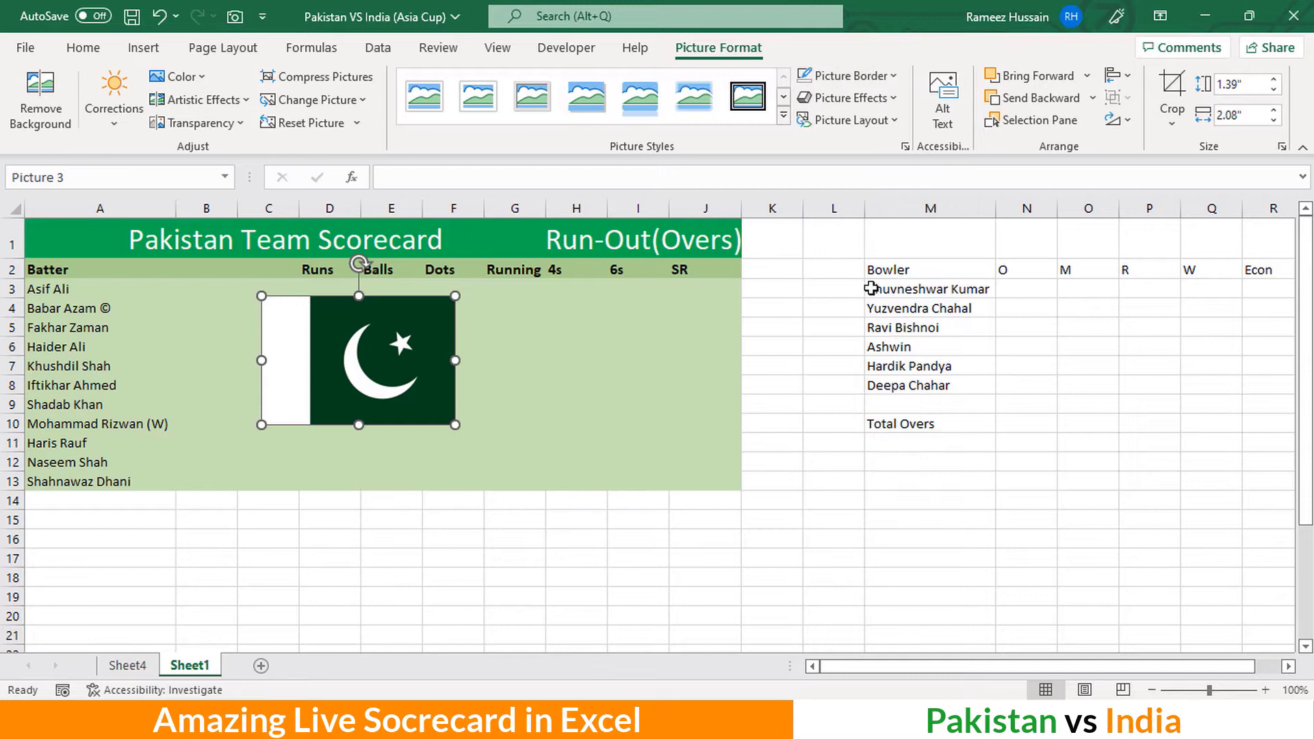
{"action": "left_click", "coordinate": [893, 103]}
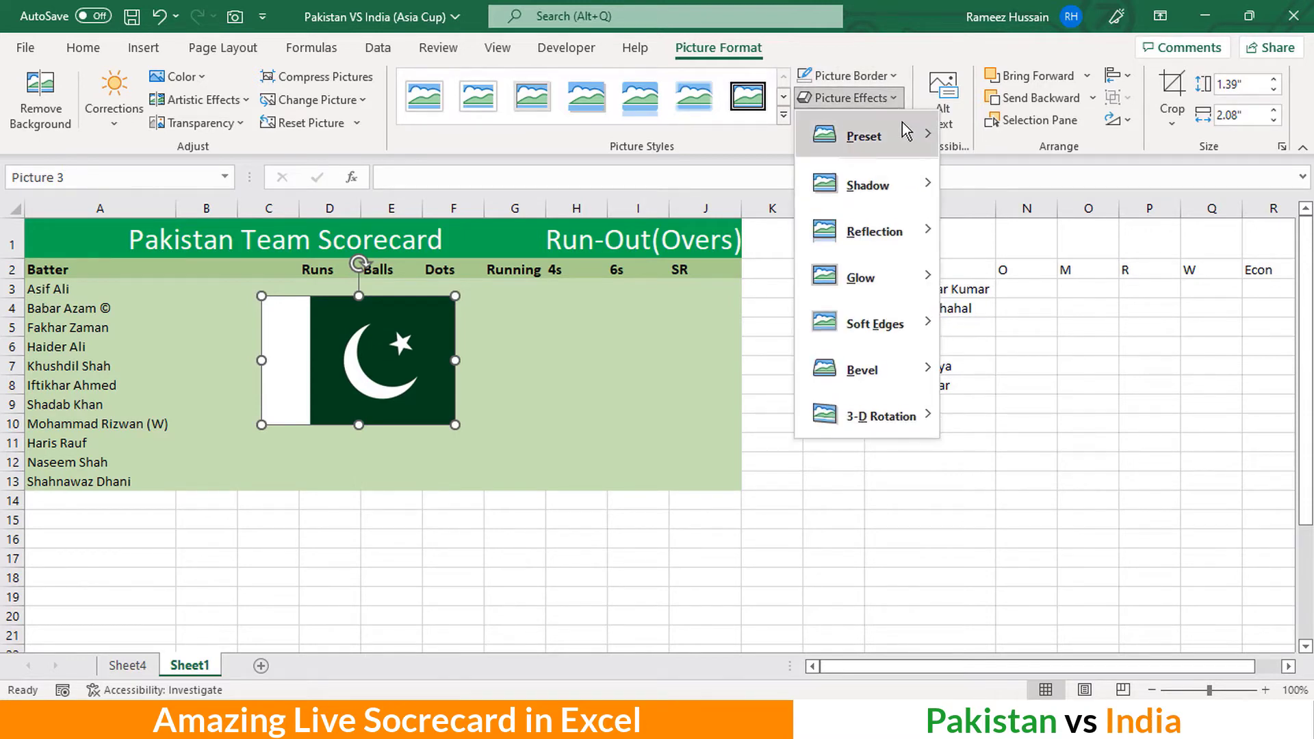
{"action": "mouse_move", "coordinate": [908, 139]}
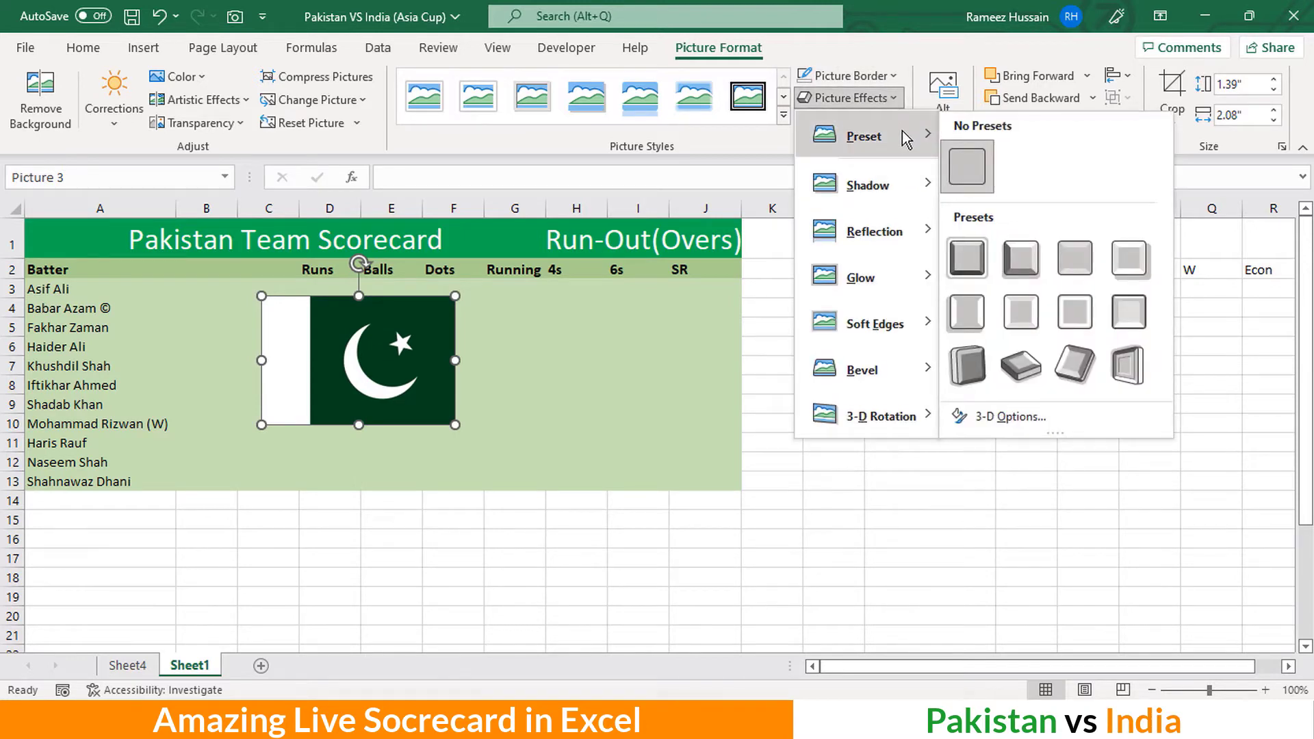
{"action": "left_click", "coordinate": [1024, 266]}
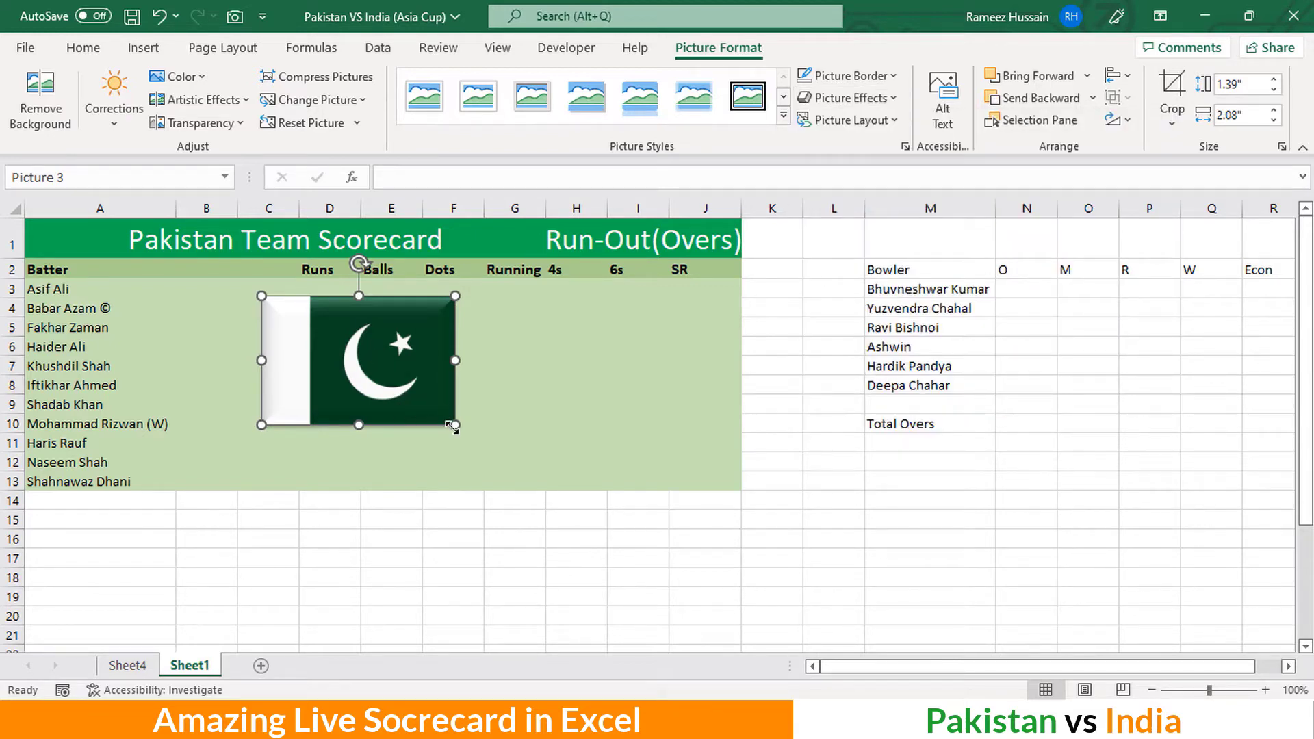
Shrink the flag into the left corner of the title row and increase row 1's height to contain it
{"action": "left_click_drag", "start_coordinate": [456, 424], "coordinate": [128, 271]}
{"action": "left_click", "coordinate": [207, 326]}
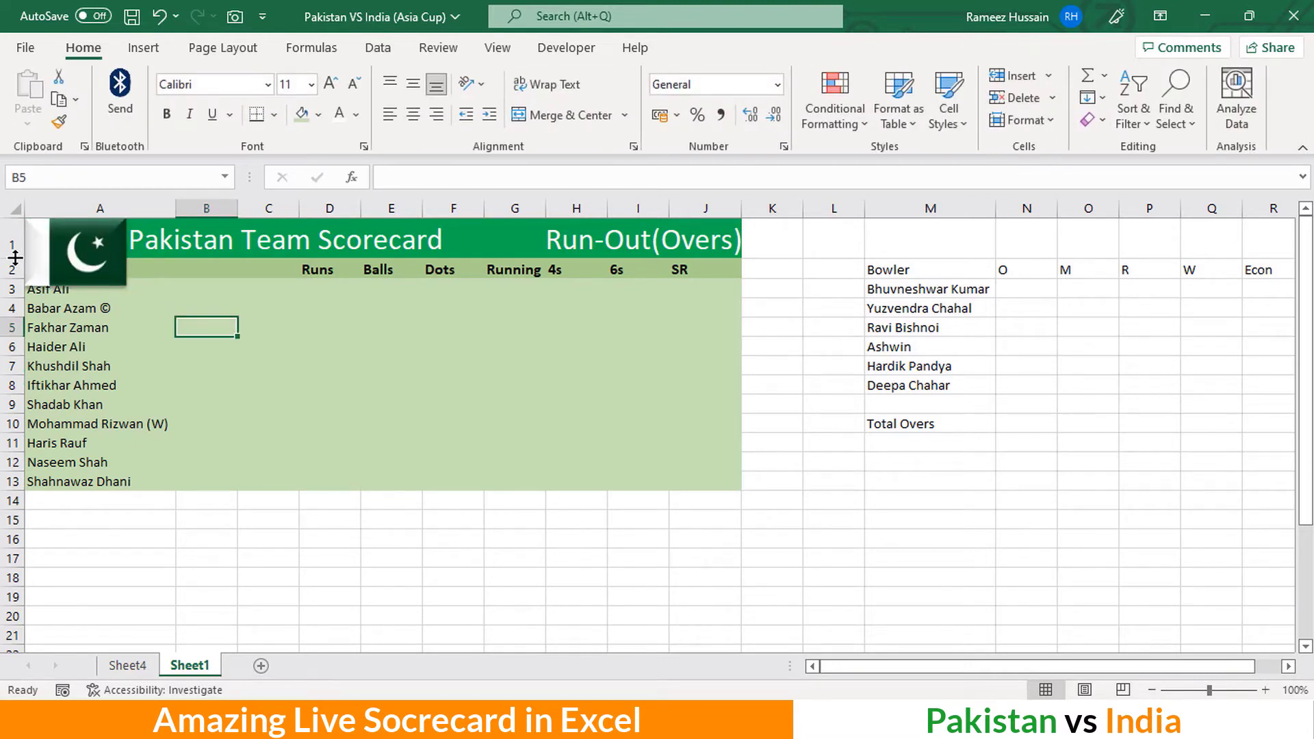
{"action": "left_click_drag", "start_coordinate": [15, 257], "coordinate": [17, 274]}
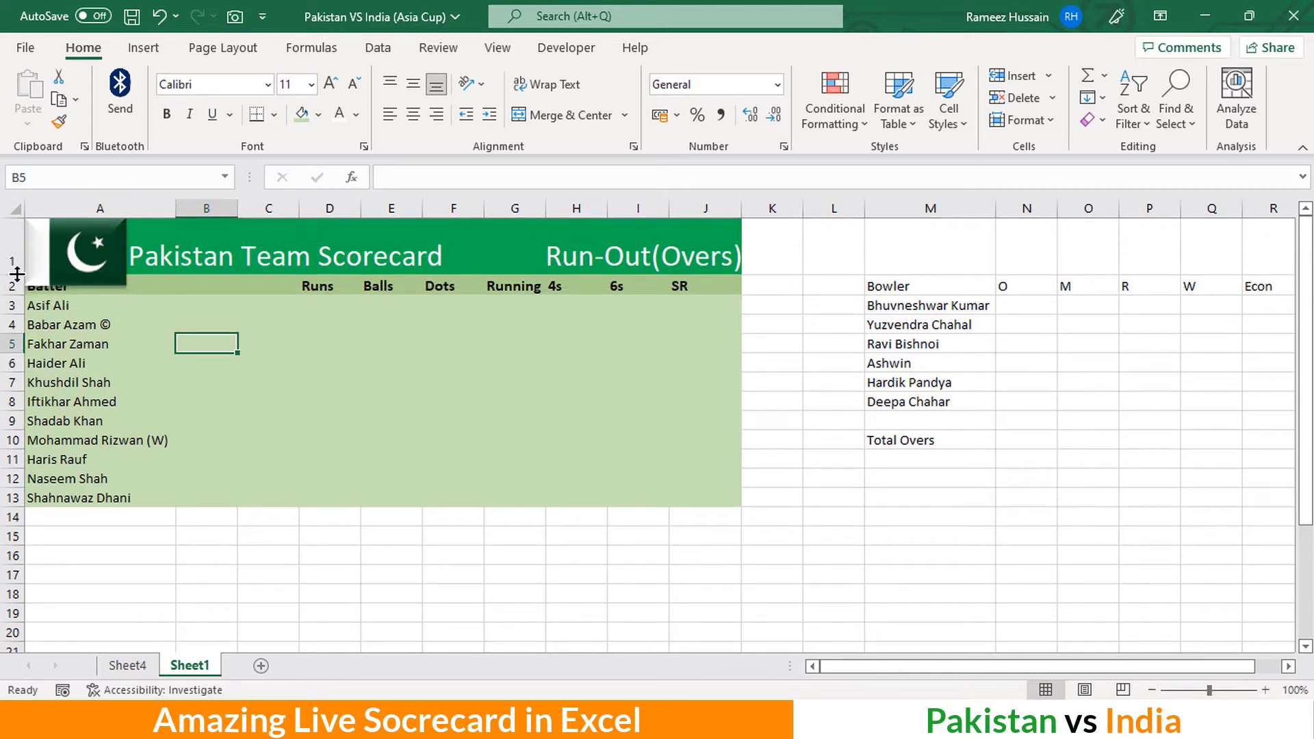
{"action": "left_click_drag", "start_coordinate": [17, 276], "coordinate": [20, 287]}
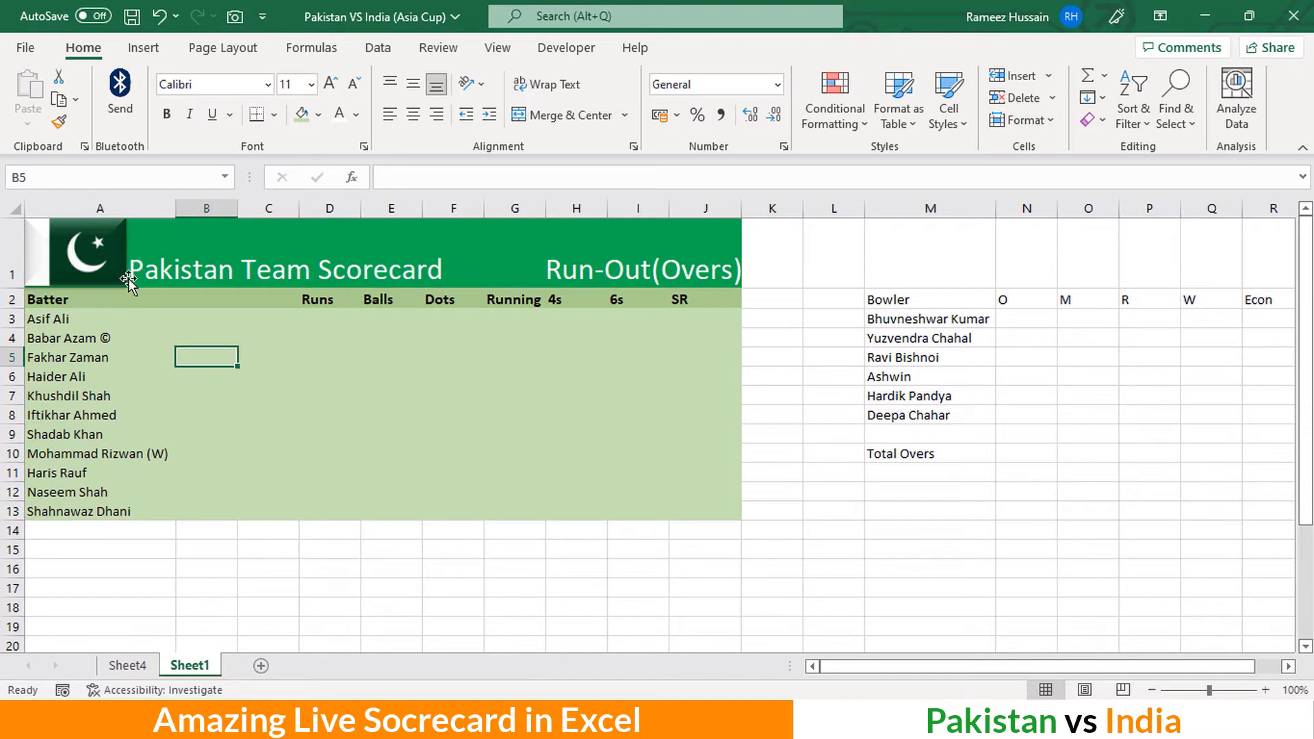
Reduce row 1's height slightly so the title row fits the Pakistan flag picture
{"action": "left_click", "coordinate": [108, 273]}
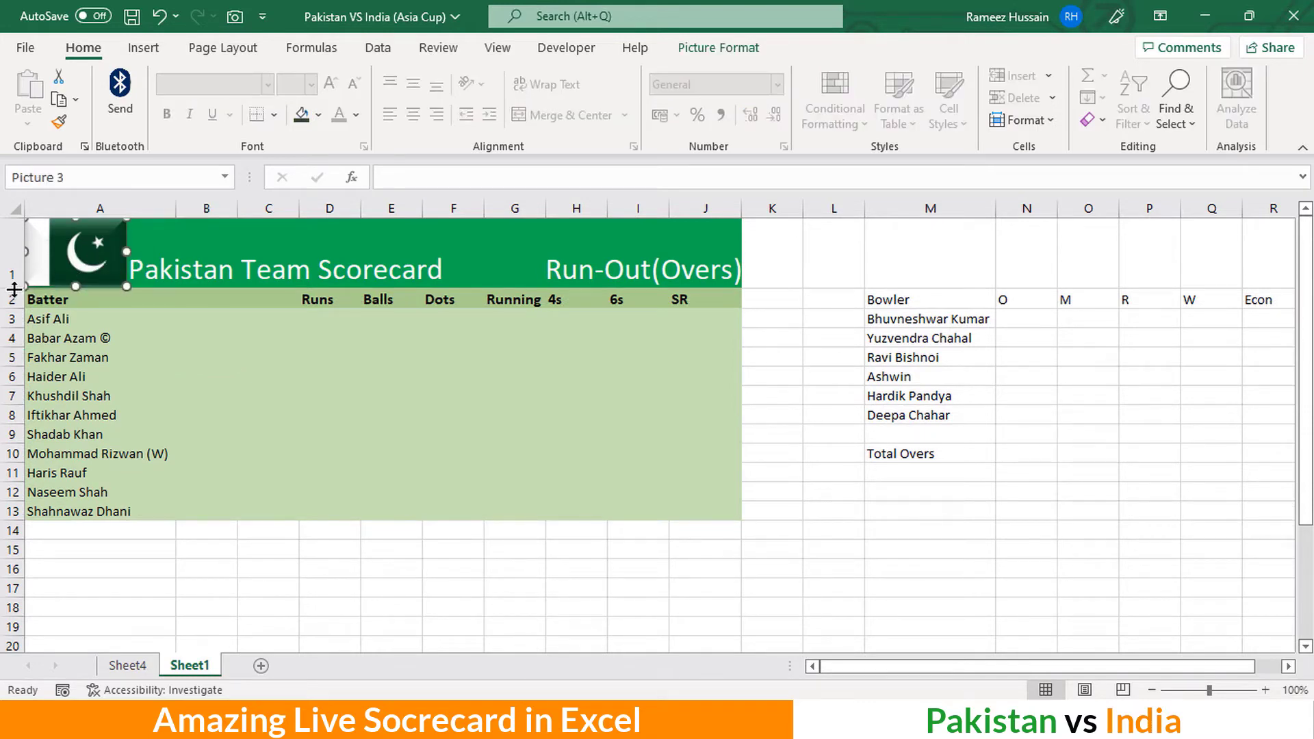
{"action": "left_click_drag", "start_coordinate": [13, 289], "coordinate": [14, 286]}
{"action": "left_click", "coordinate": [234, 321]}
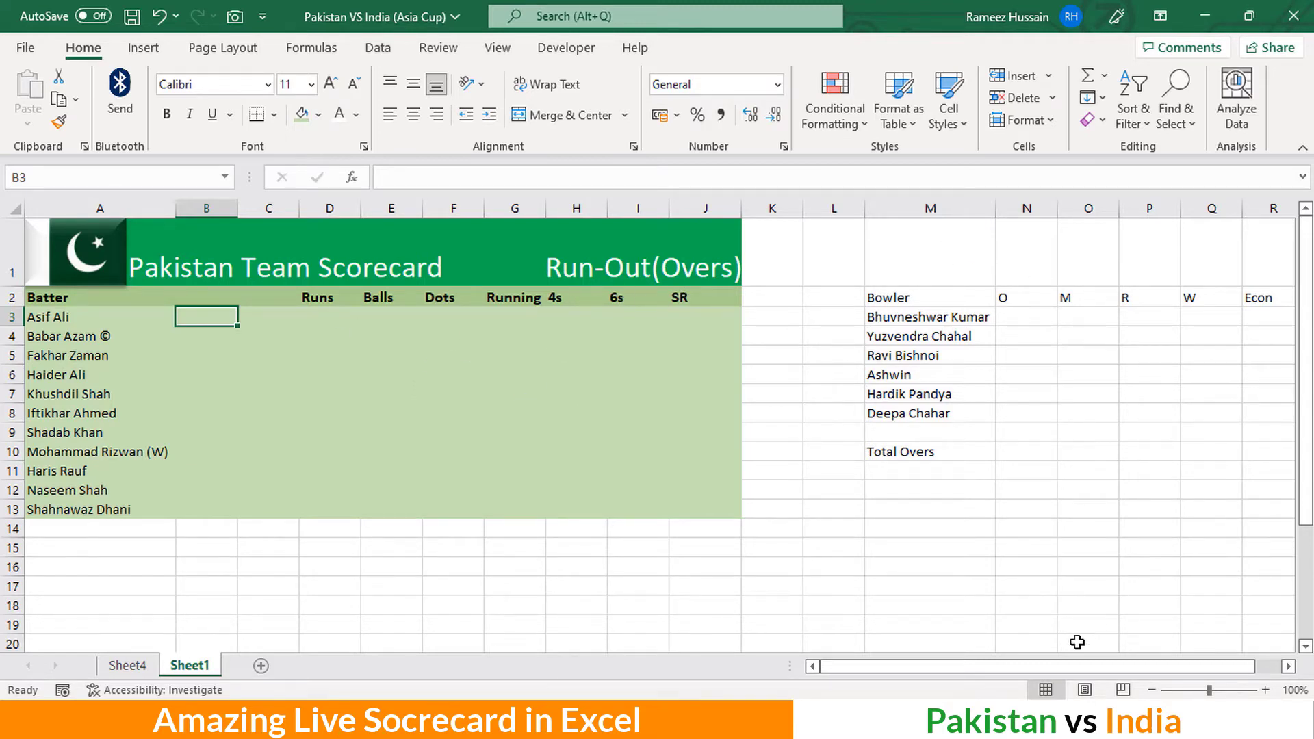
Merge and center cells M1:R1 above the bowling table and fill them with the theme orange
{"action": "left_click_drag", "start_coordinate": [1072, 665], "coordinate": [1102, 667]}
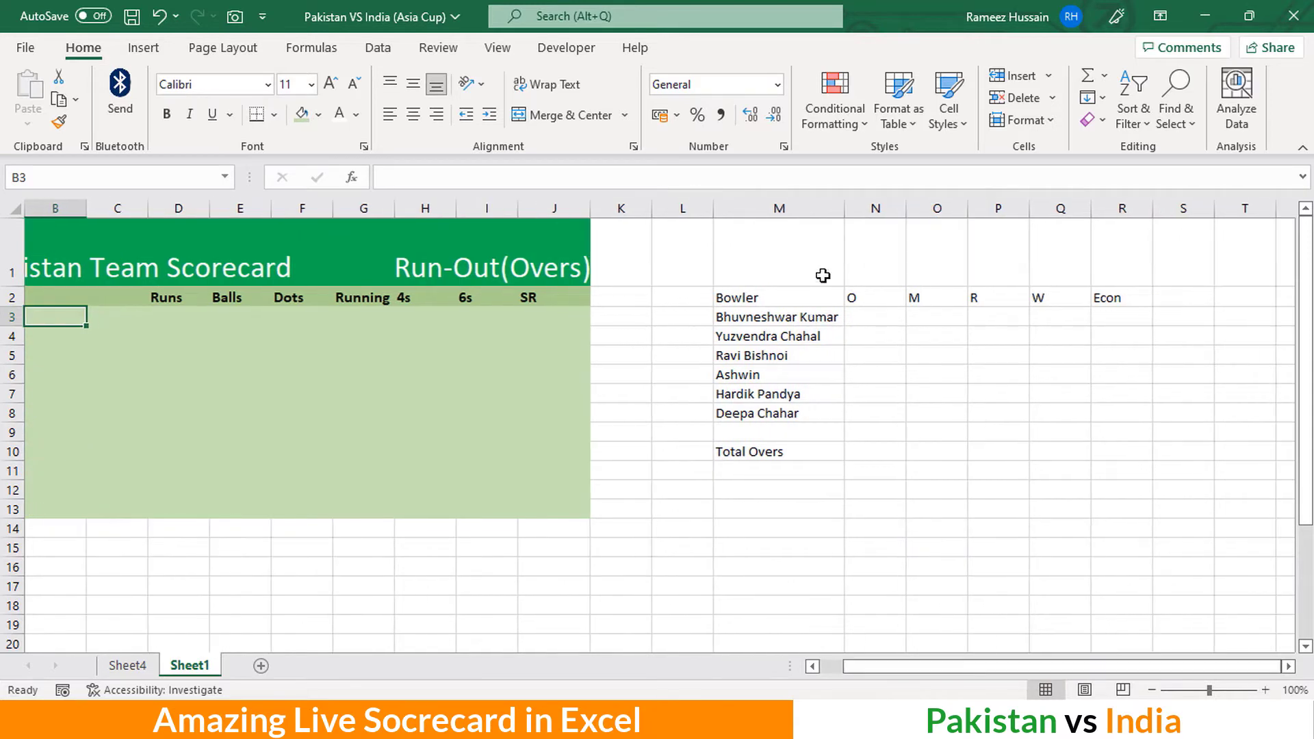
{"action": "left_click_drag", "start_coordinate": [768, 256], "coordinate": [1121, 253]}
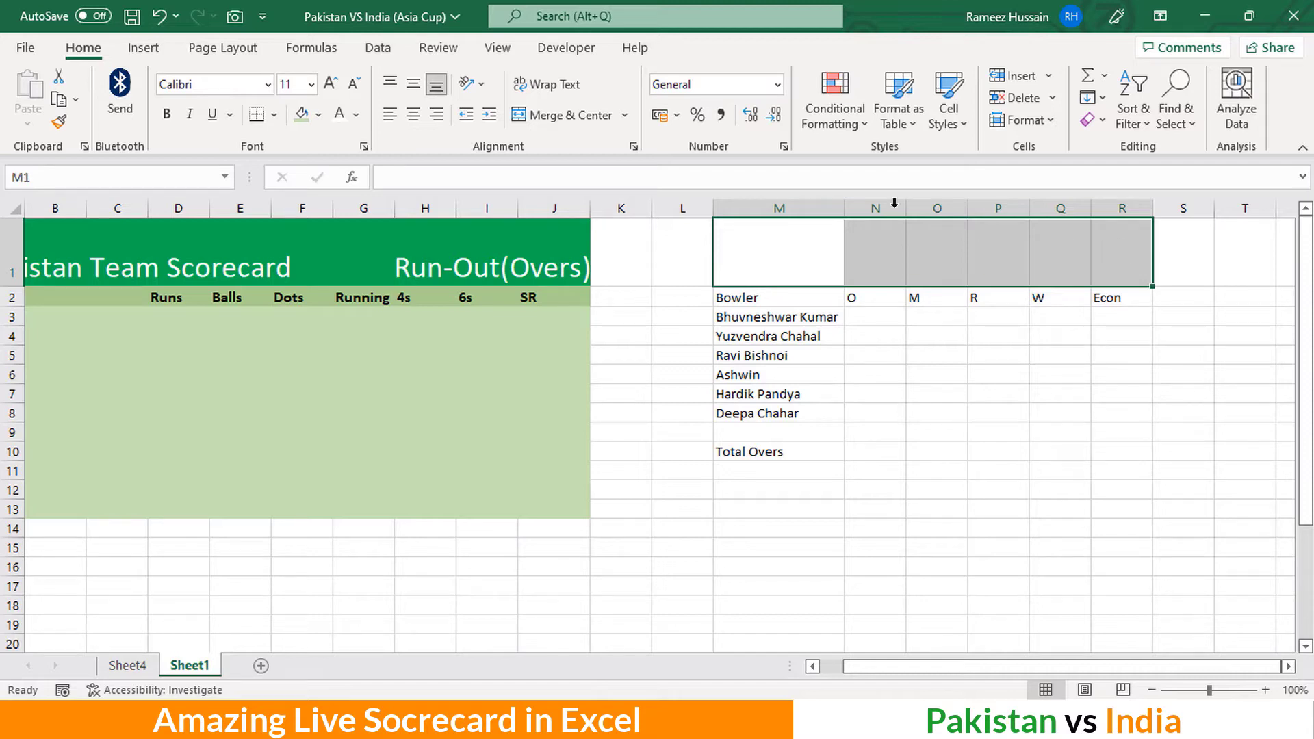
{"action": "left_click", "coordinate": [594, 122]}
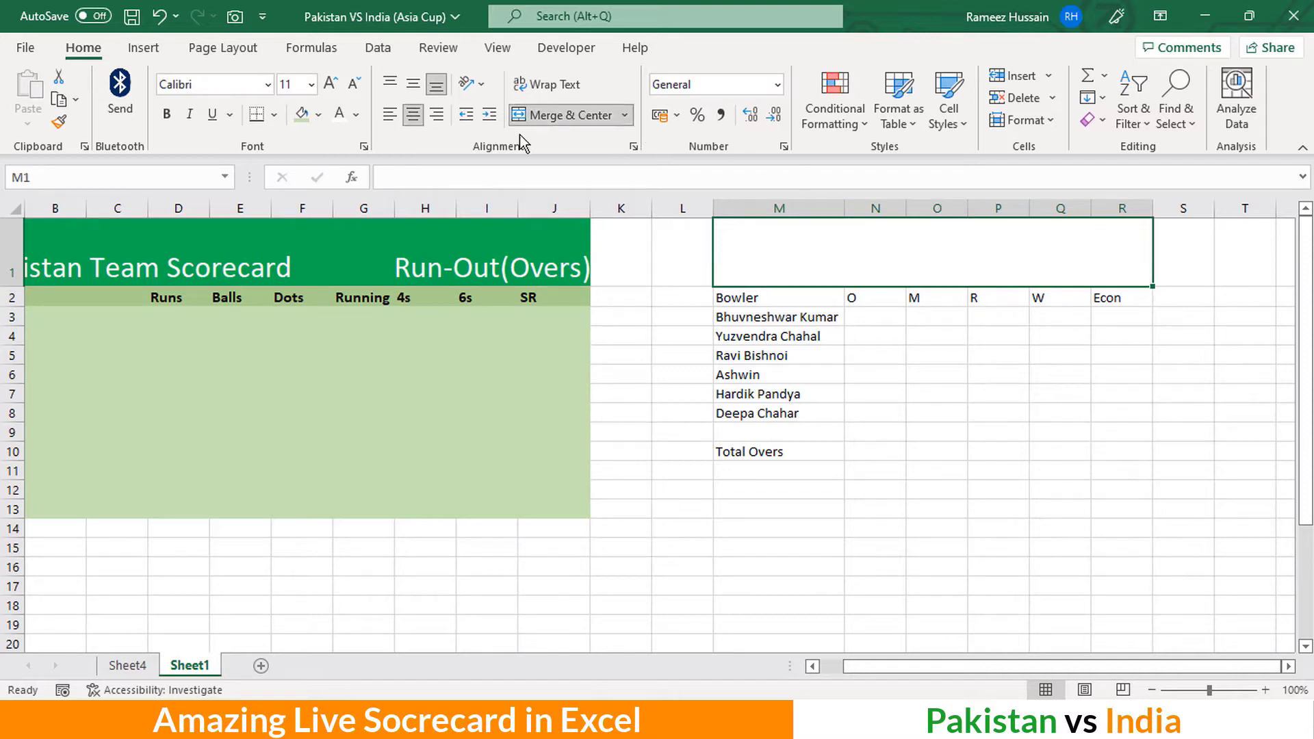
{"action": "left_click", "coordinate": [320, 115]}
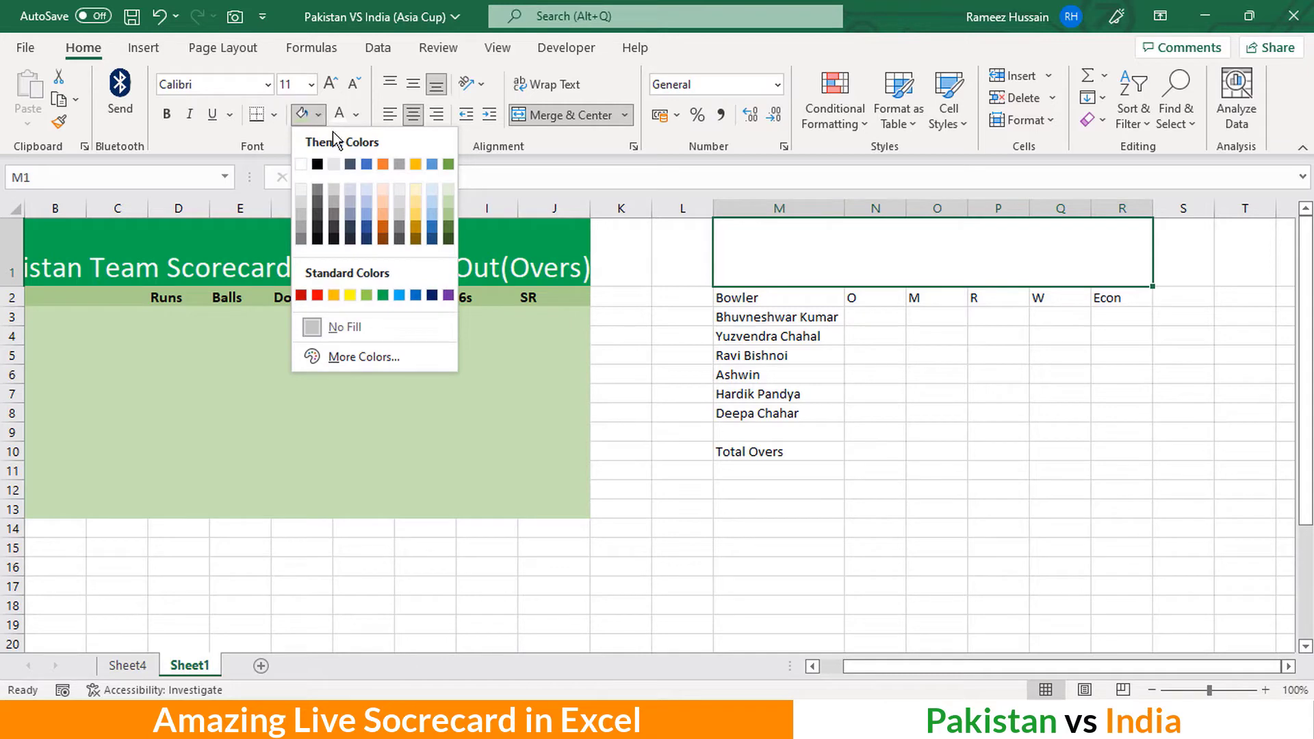
{"action": "left_click", "coordinate": [381, 164]}
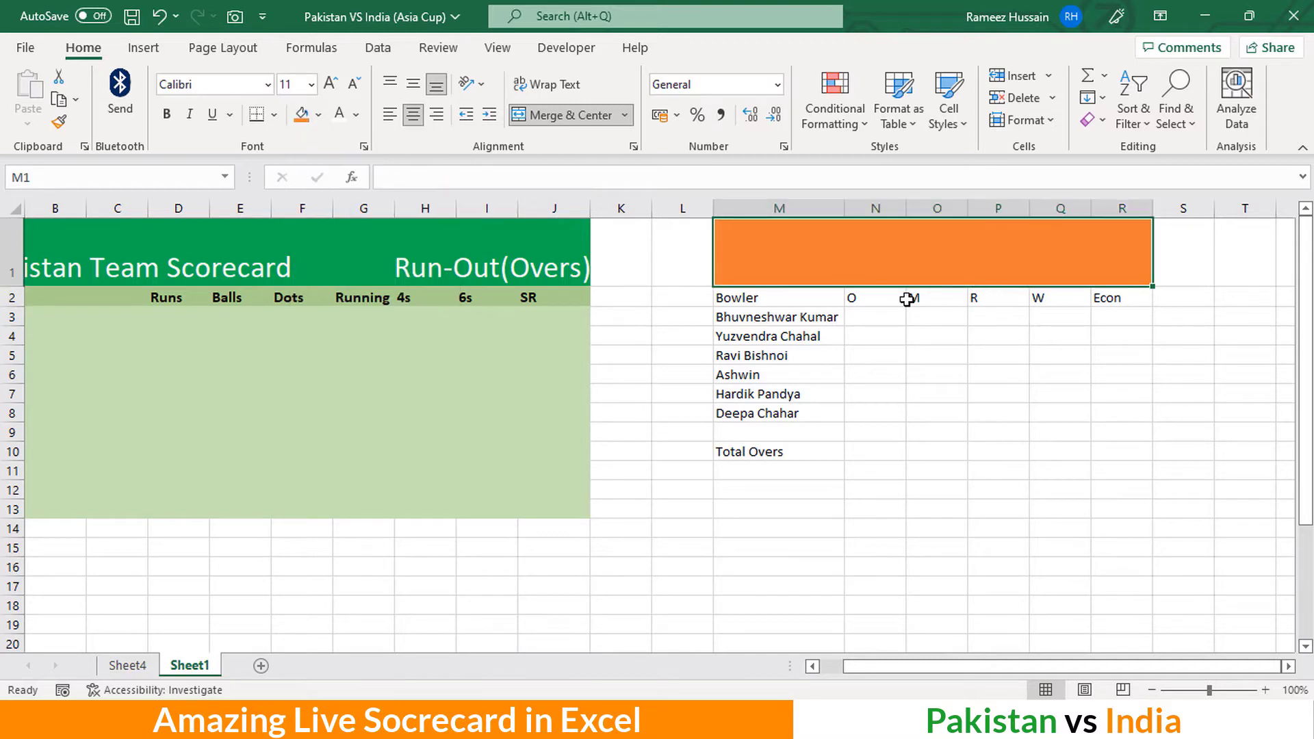
Fill the bowling header cells M2:R2 with a lighter orange and the bowler rows M3:R10 with an even paler orange
{"action": "left_click_drag", "start_coordinate": [786, 300], "coordinate": [1111, 299]}
{"action": "left_click", "coordinate": [319, 115]}
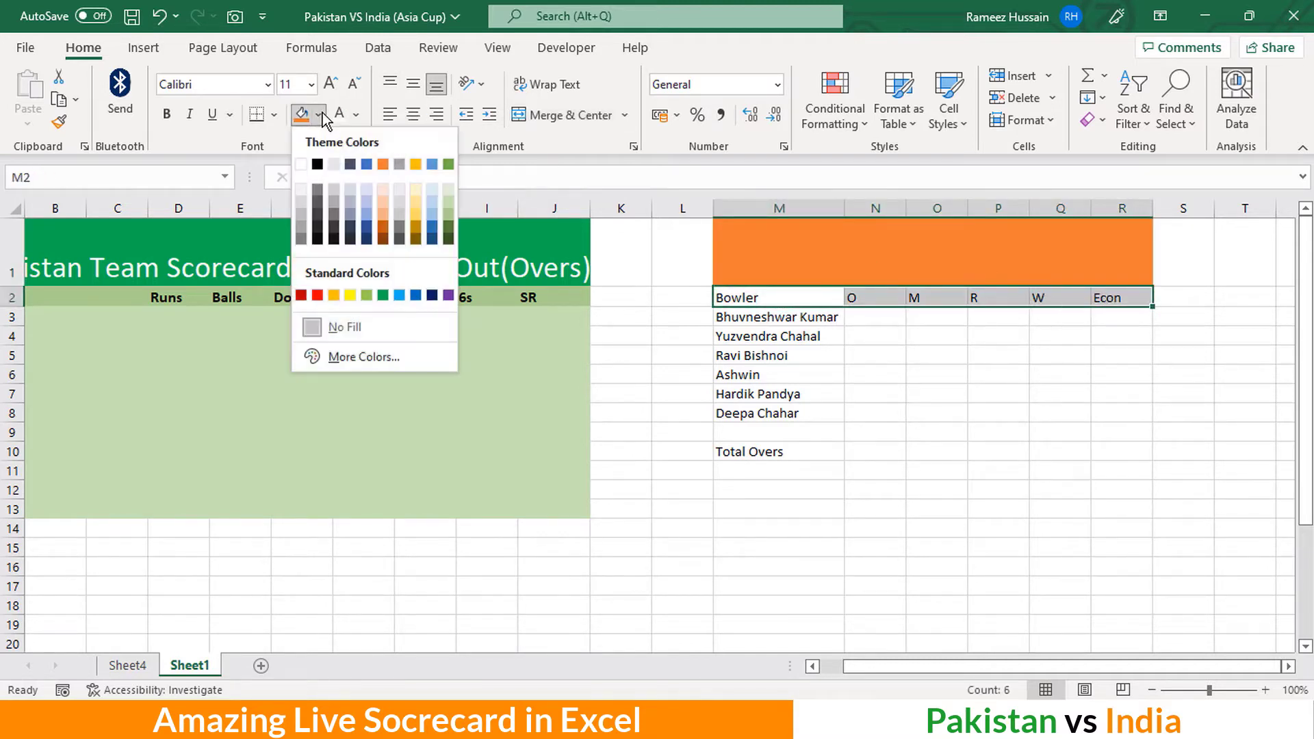
{"action": "left_click", "coordinate": [385, 211]}
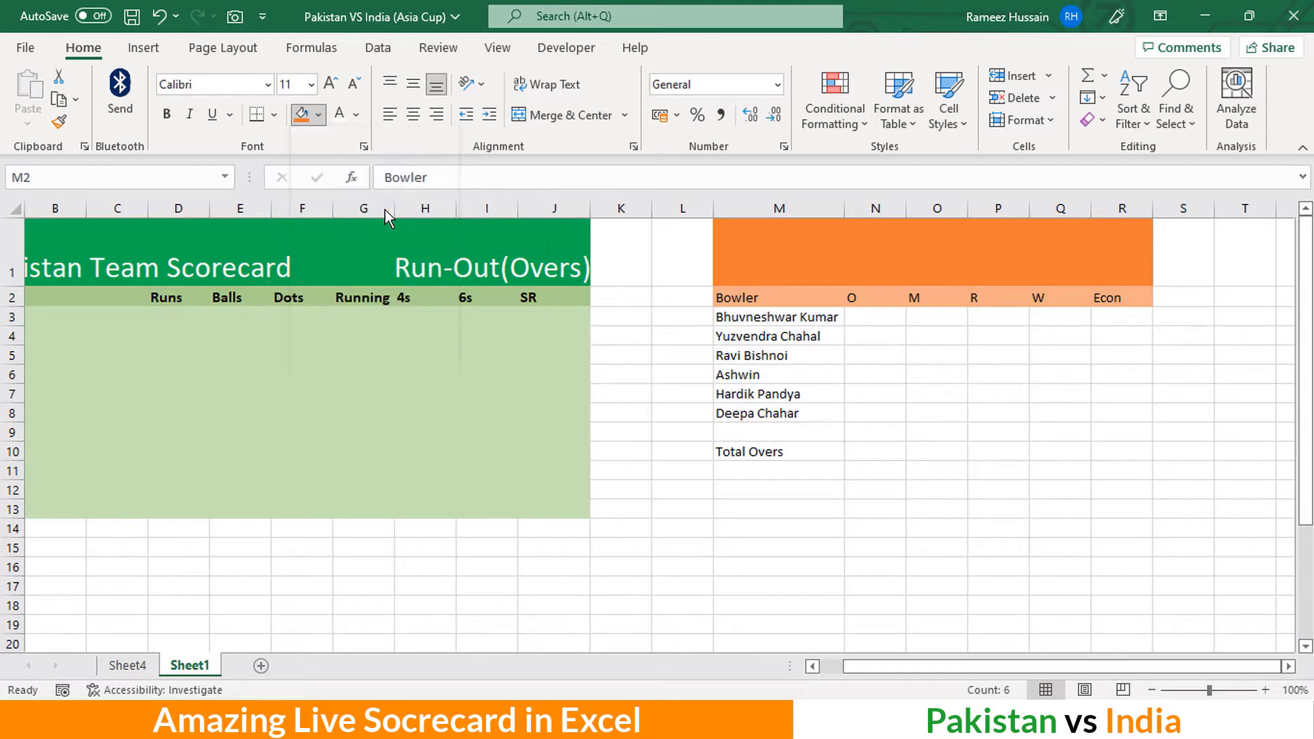
{"action": "left_click_drag", "start_coordinate": [805, 320], "coordinate": [1121, 452]}
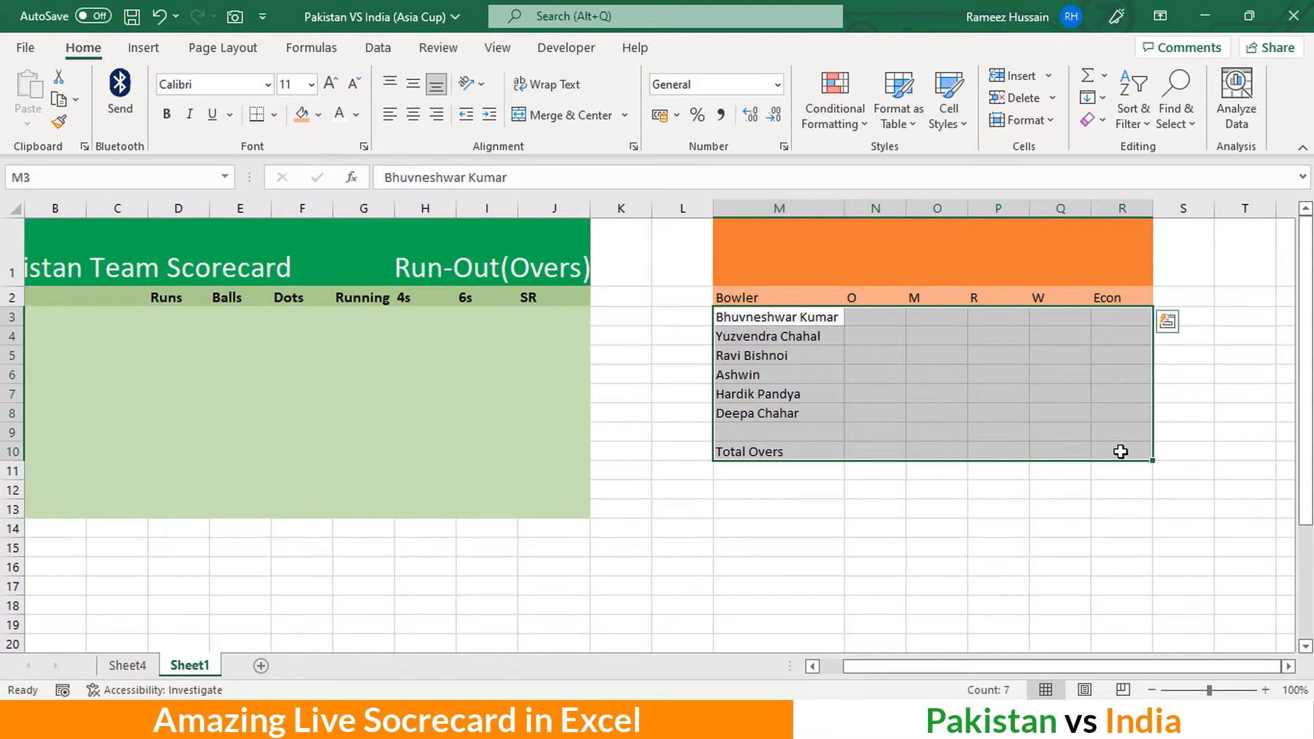
{"action": "left_click", "coordinate": [319, 116]}
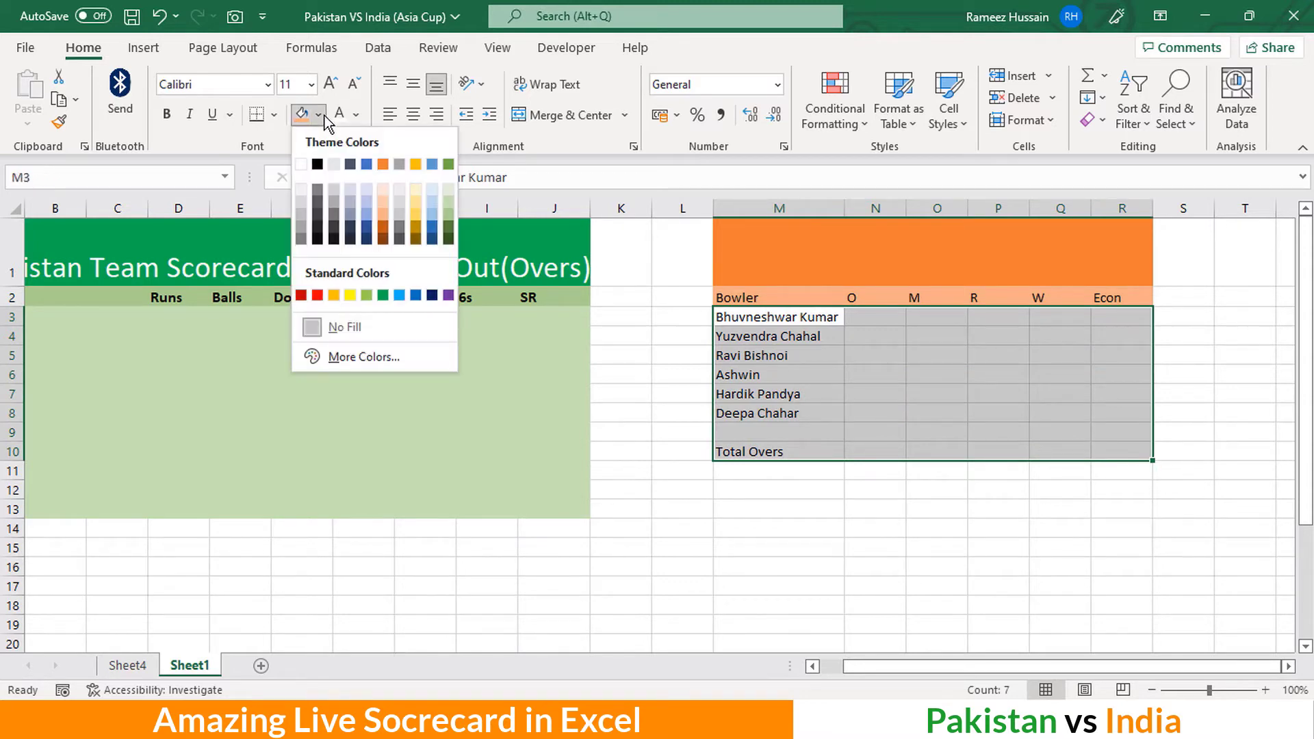
{"action": "left_click", "coordinate": [383, 204]}
{"action": "left_click", "coordinate": [955, 389]}
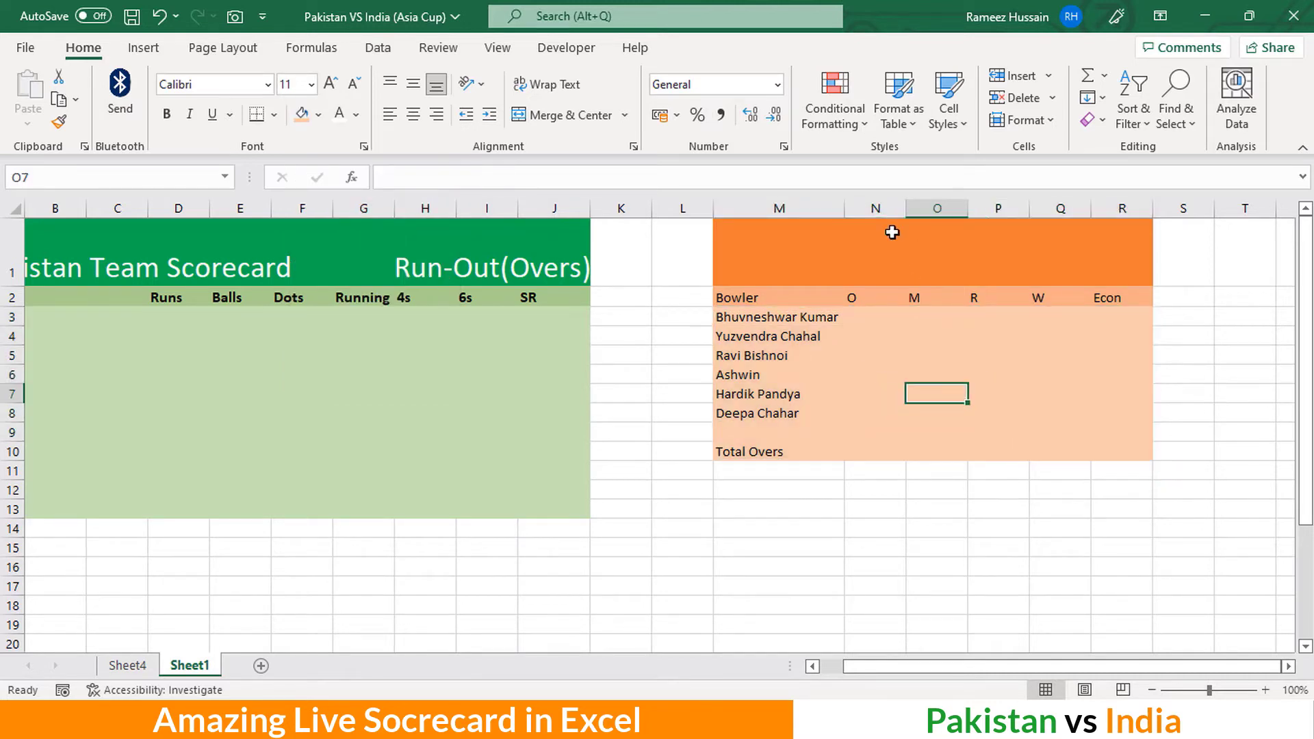
Enter the title "Indian Bowling Detail" in the merged orange cell above the bowling table
{"action": "left_click", "coordinate": [880, 249]}
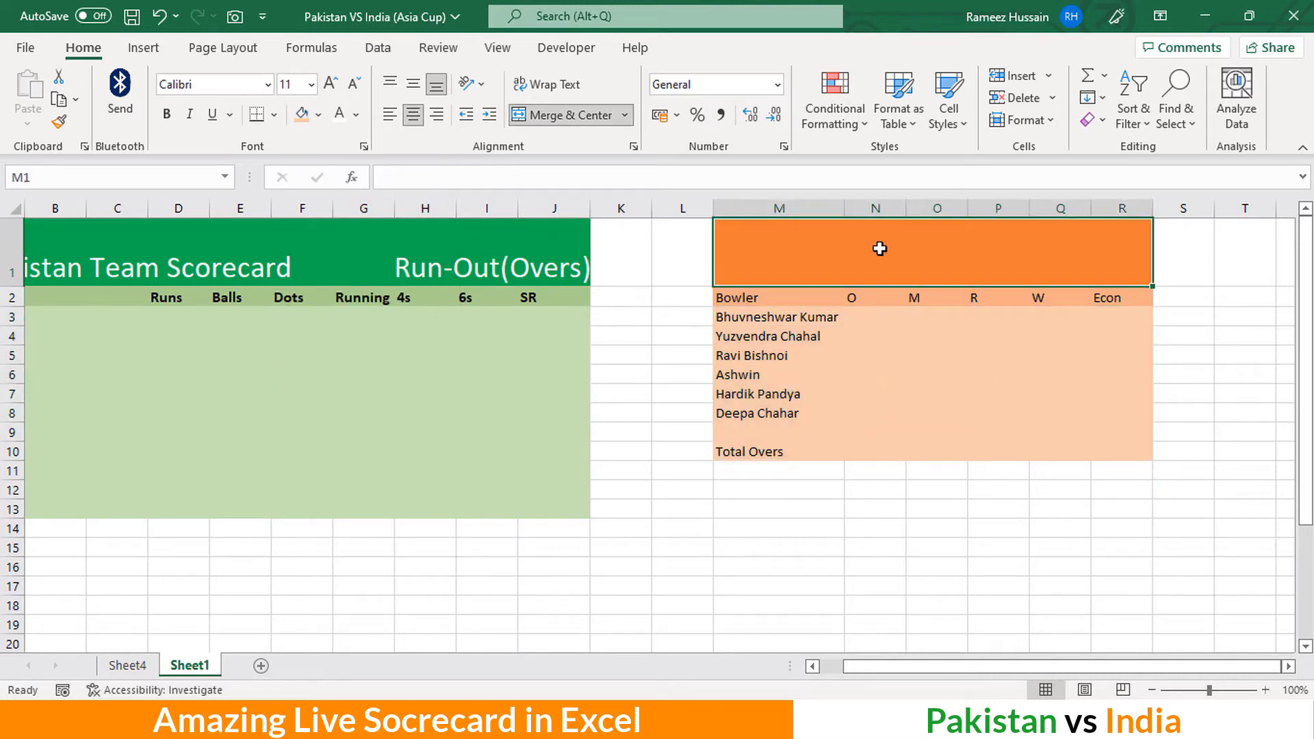
{"action": "type", "text": "Indian"}
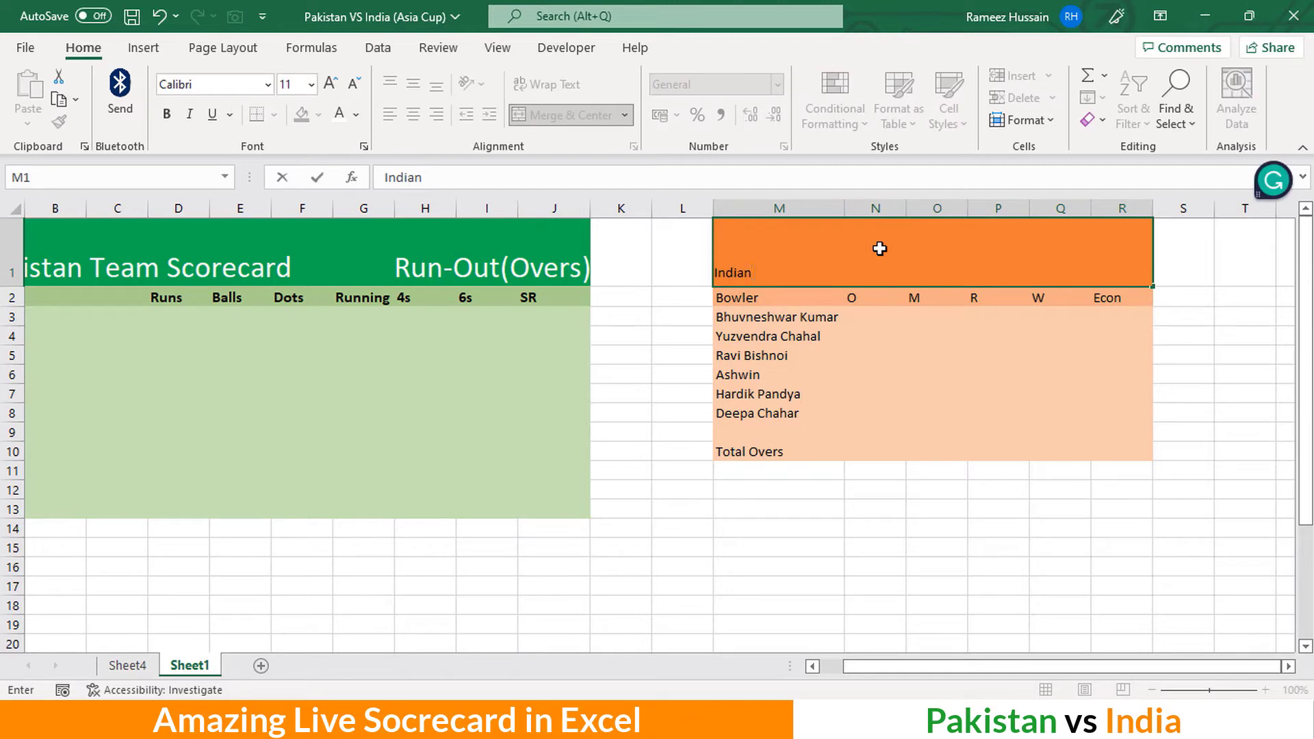
{"action": "type", "text": " Bowling Detail"}
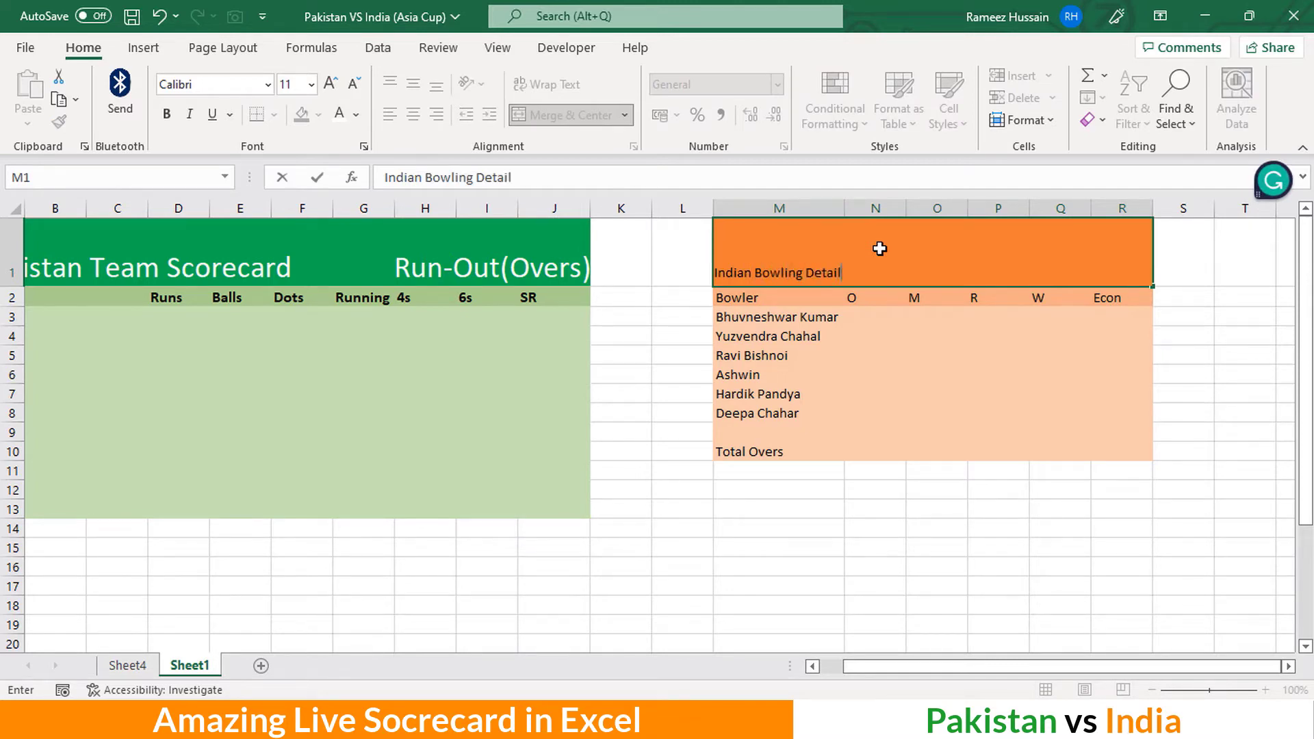
{"action": "key", "text": "Return"}
Format the "Indian Bowling Detail" title at font size 24 in bold white text
{"action": "left_click", "coordinate": [876, 248]}
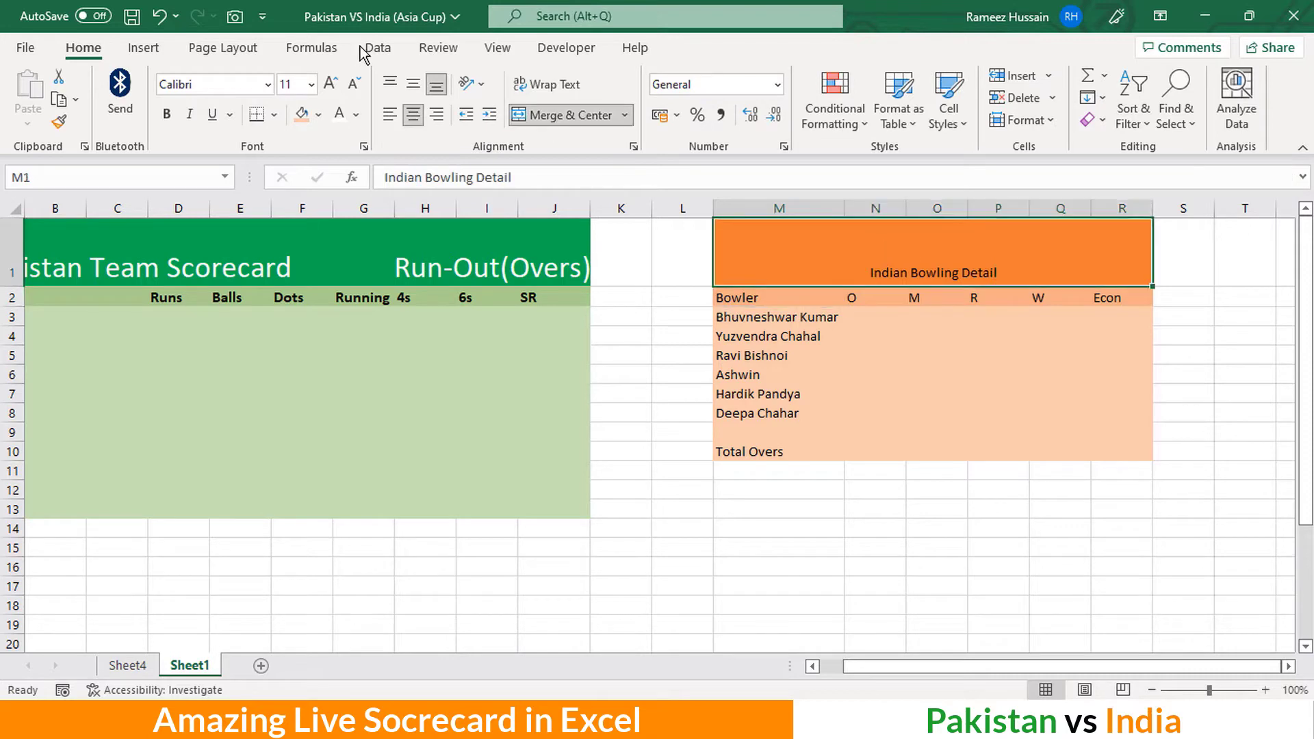
{"action": "left_click", "coordinate": [333, 85]}
{"action": "left_click", "coordinate": [332, 86]}
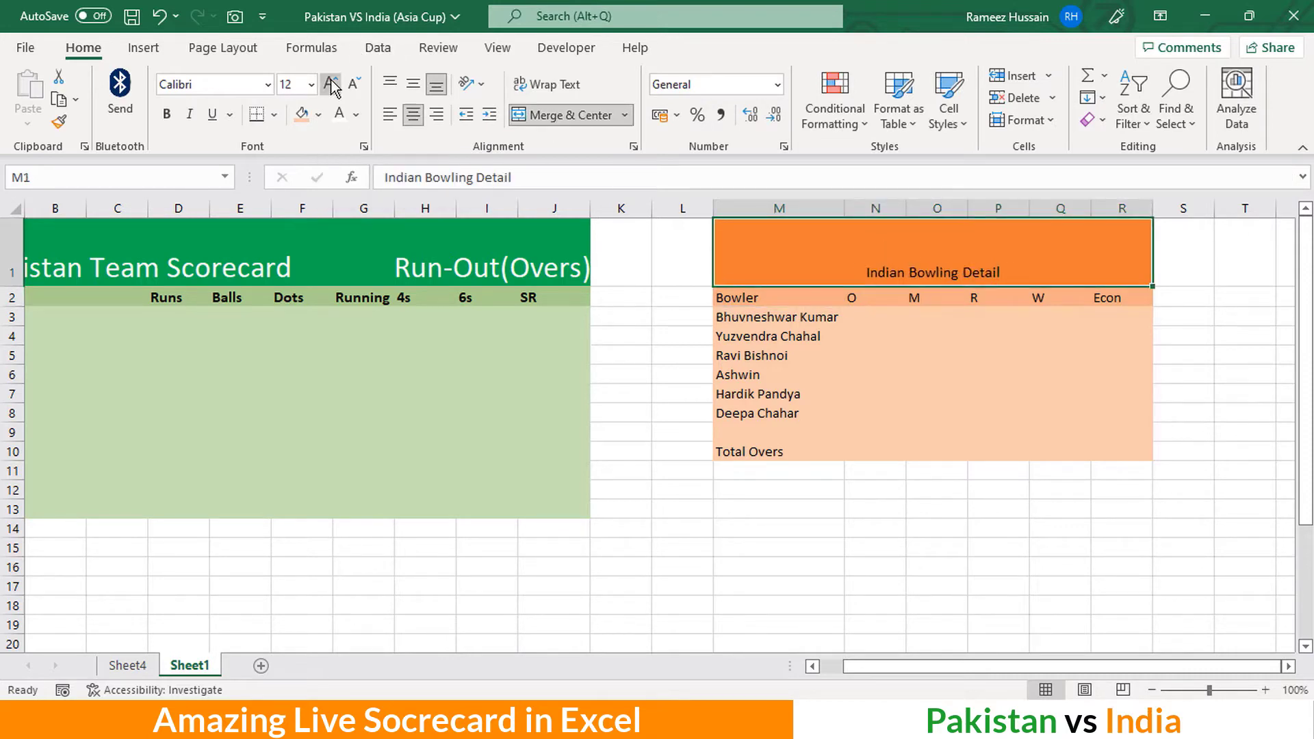
{"action": "left_click", "coordinate": [332, 86]}
{"action": "left_click", "coordinate": [332, 85]}
{"action": "left_click", "coordinate": [332, 86]}
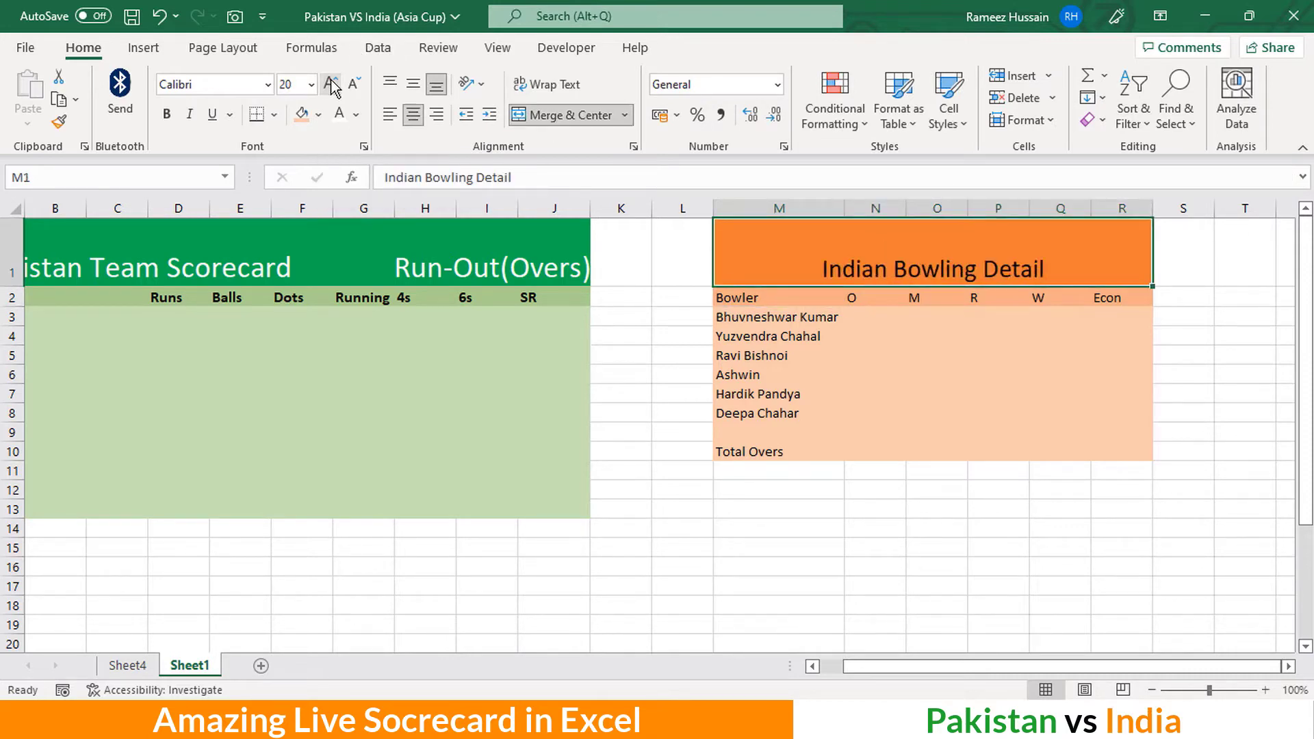
{"action": "left_click", "coordinate": [332, 85]}
{"action": "left_click", "coordinate": [332, 86]}
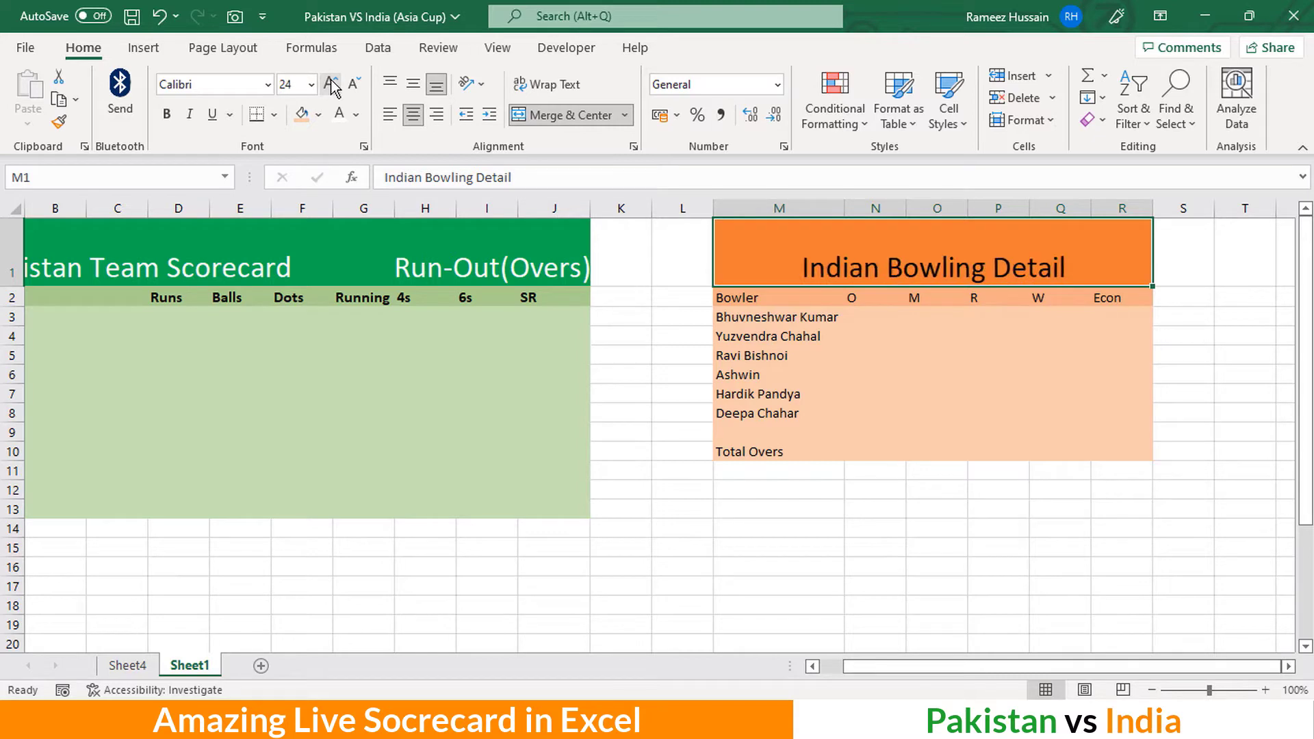
{"action": "left_click", "coordinate": [341, 114]}
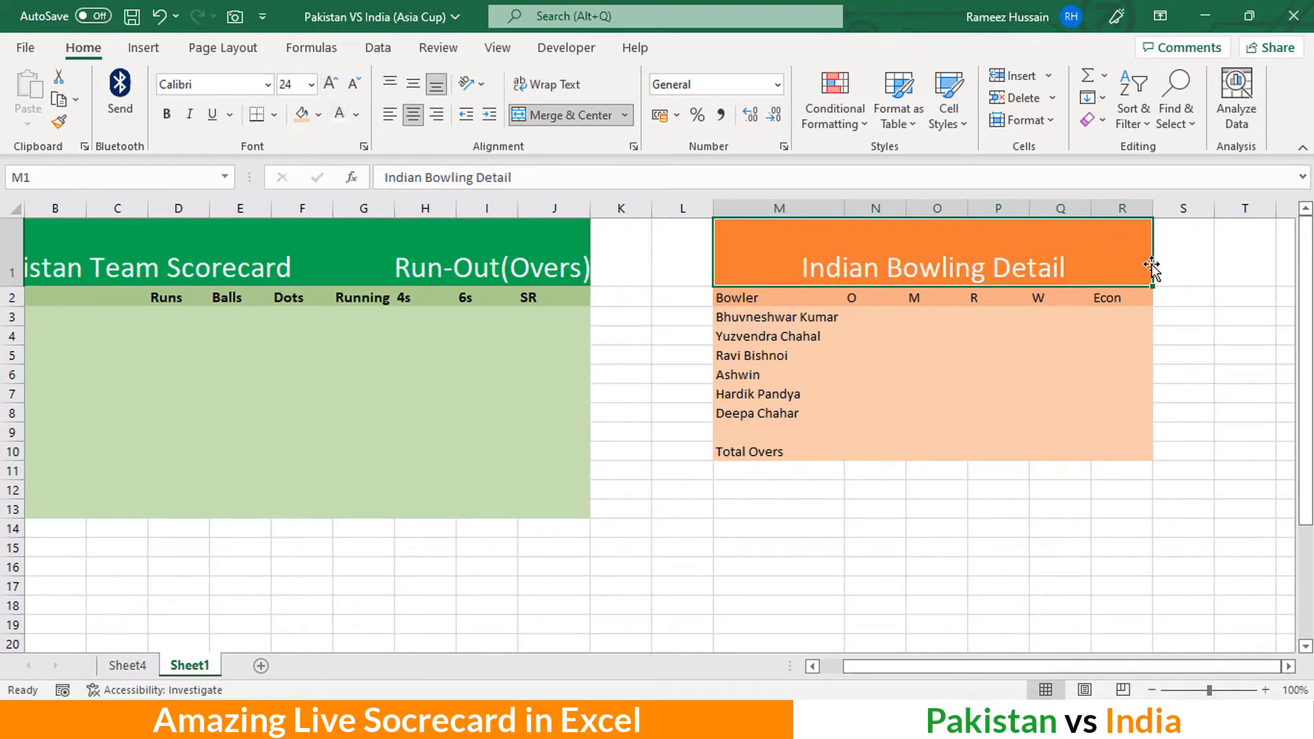
{"action": "left_click", "coordinate": [163, 120]}
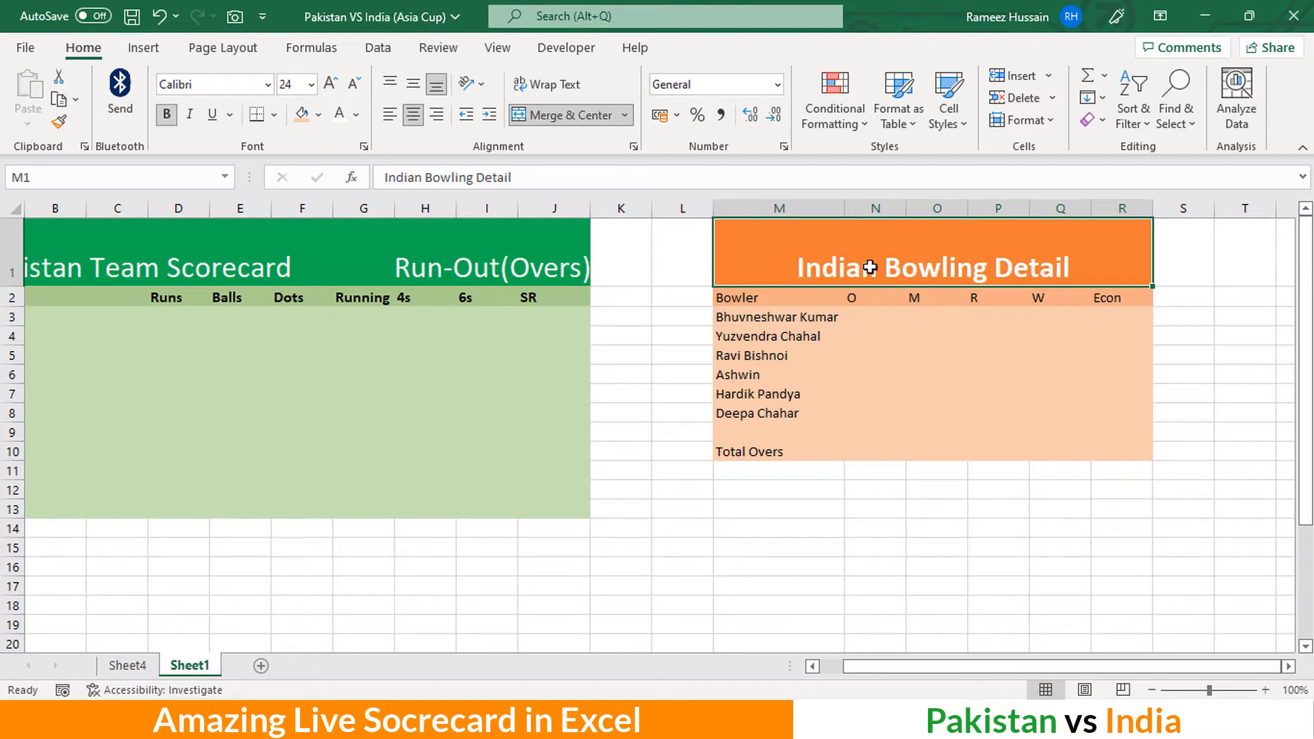
{"action": "left_click", "coordinate": [1052, 395]}
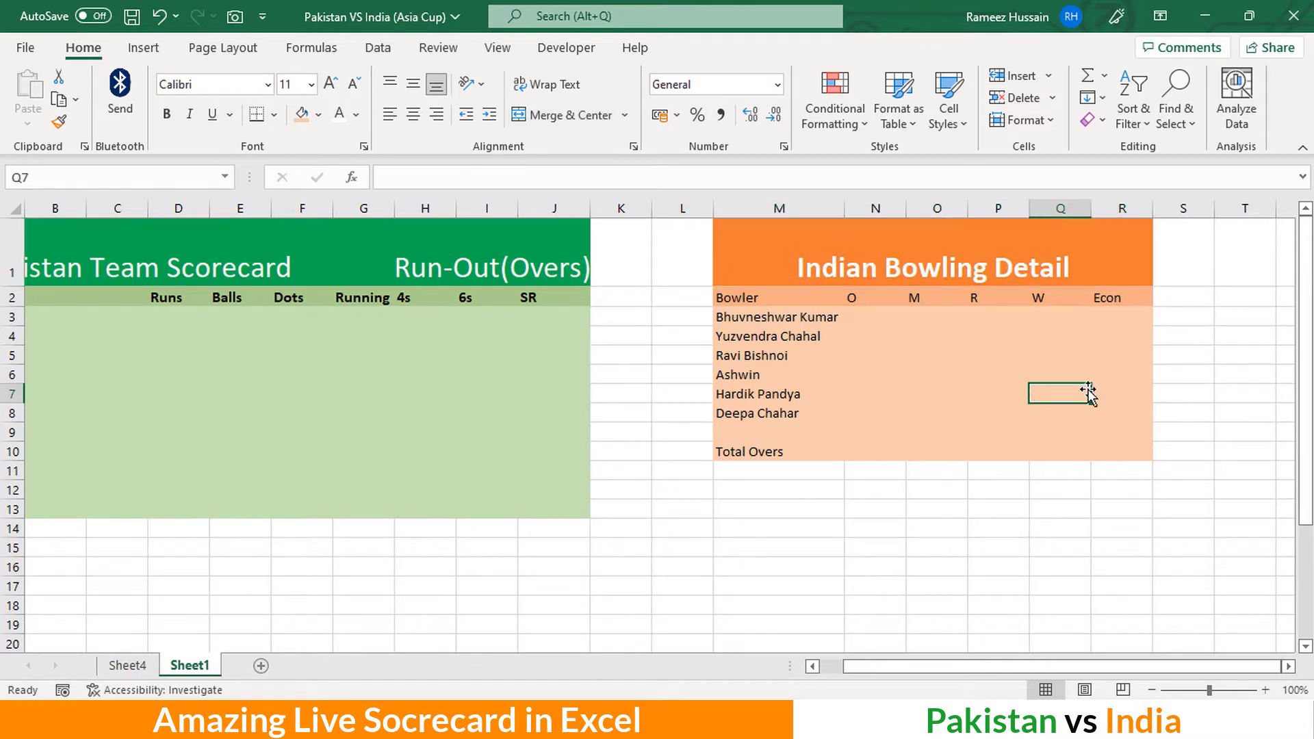
Search the online pictures for "Indian Flag" and insert the first flat flag image at the bowling title cell
{"action": "left_click", "coordinate": [781, 264]}
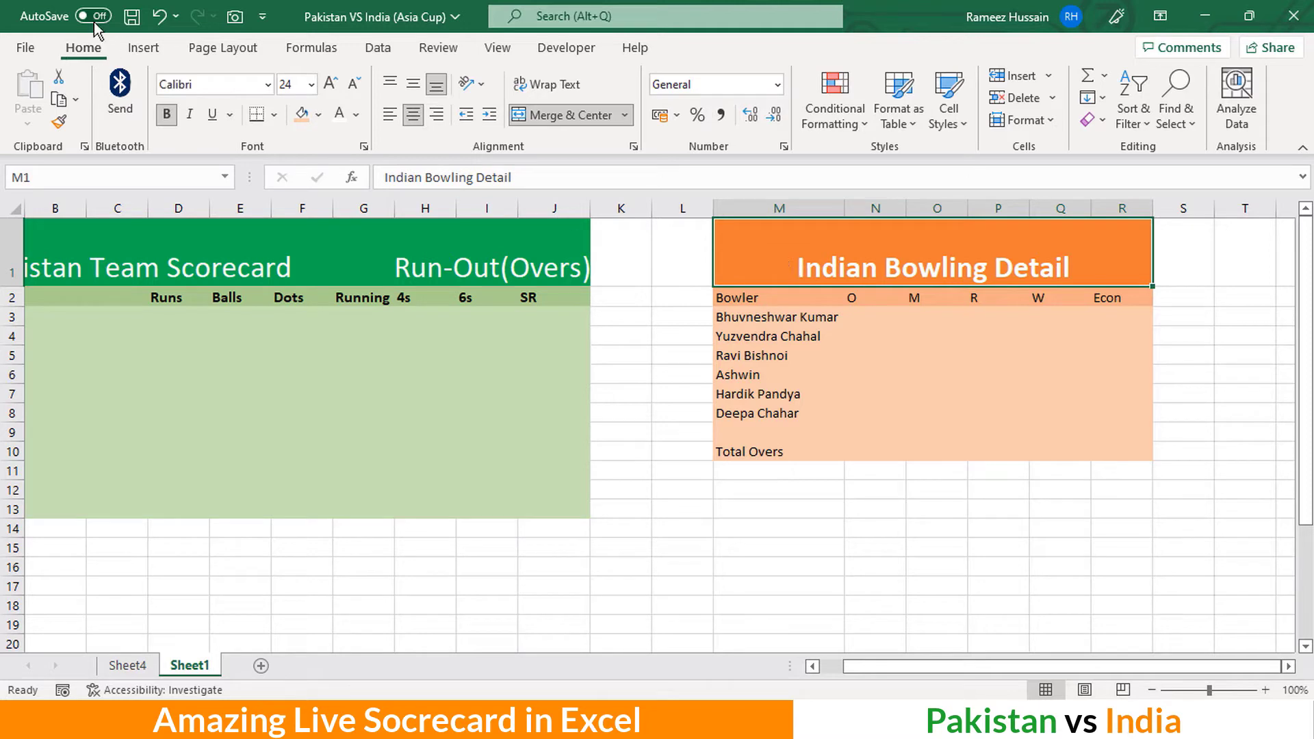
{"action": "left_click", "coordinate": [145, 49]}
{"action": "left_click", "coordinate": [232, 115]}
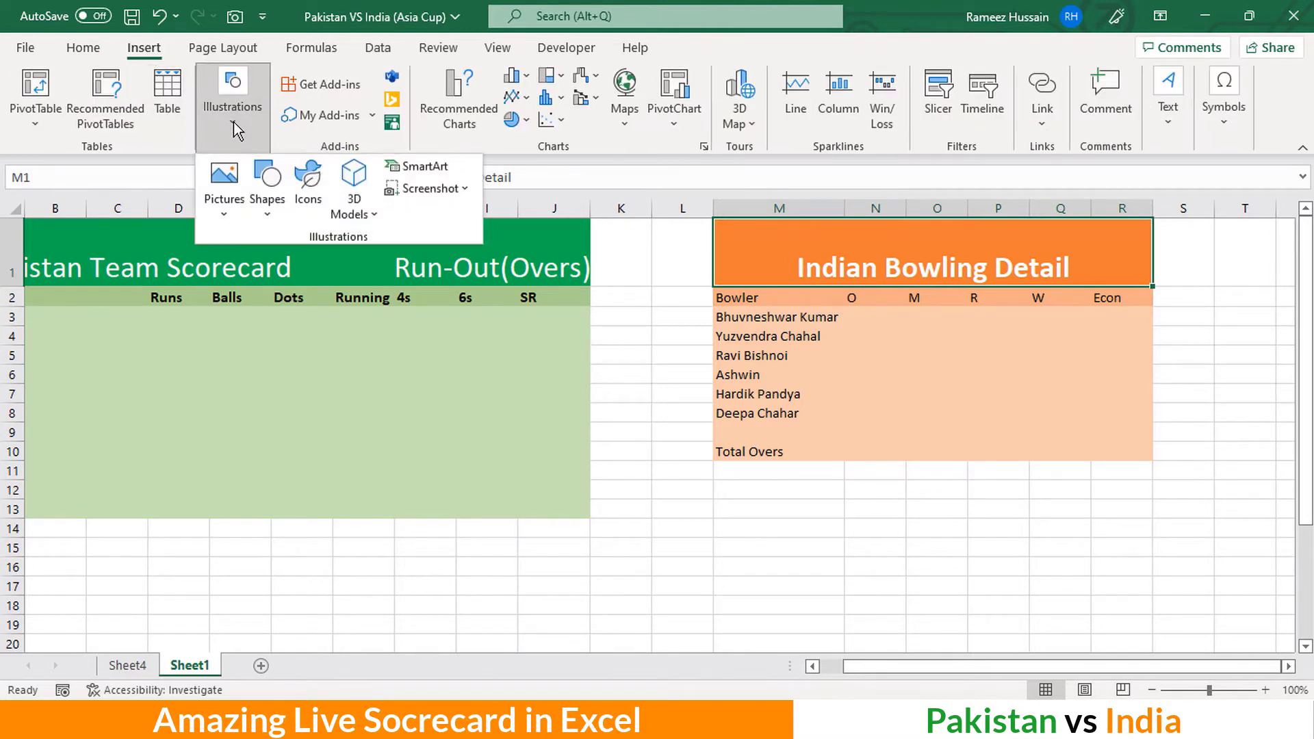
{"action": "left_click", "coordinate": [226, 223]}
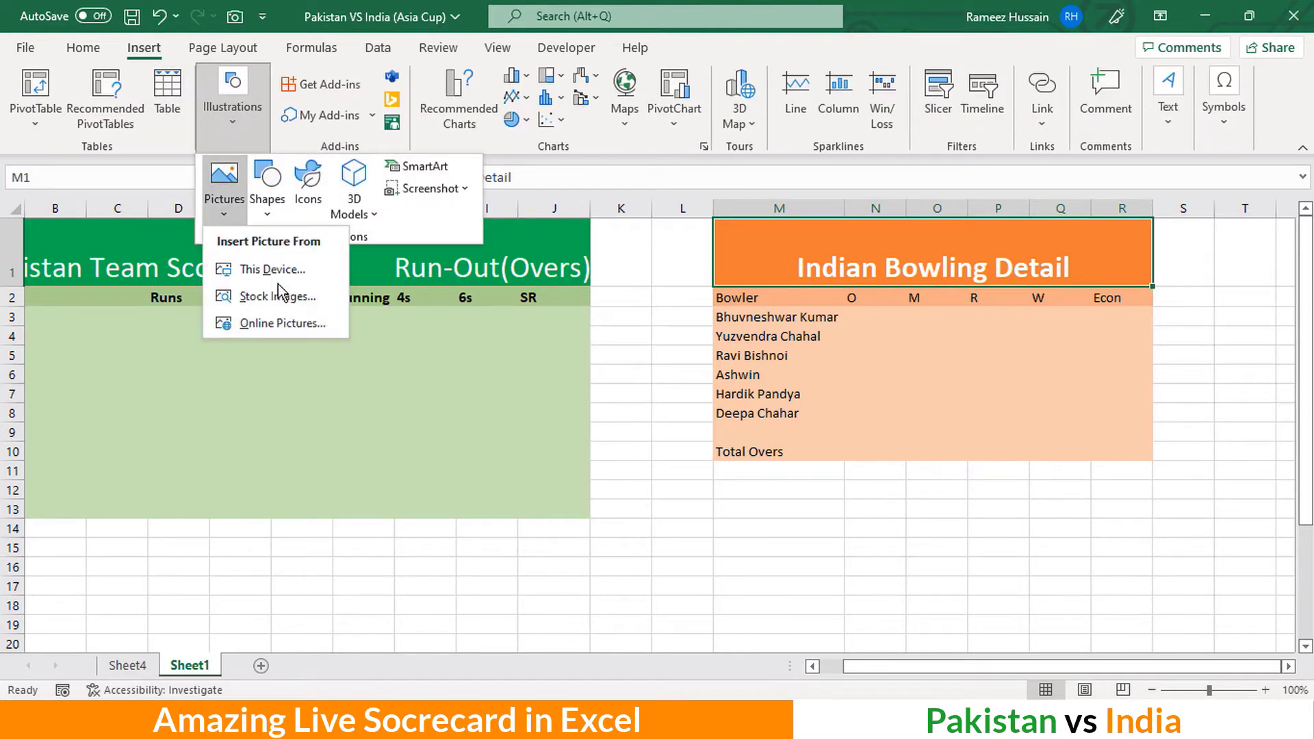
{"action": "left_click", "coordinate": [273, 324]}
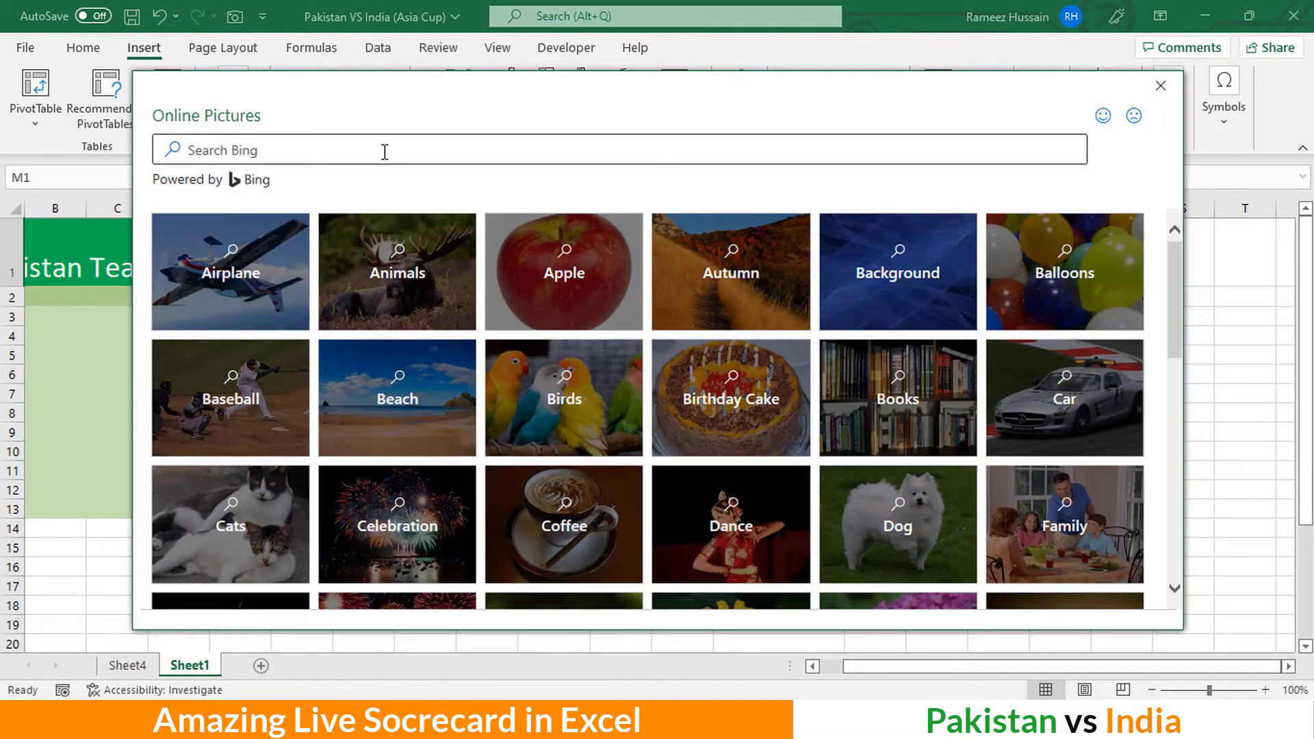
{"action": "left_click", "coordinate": [383, 154]}
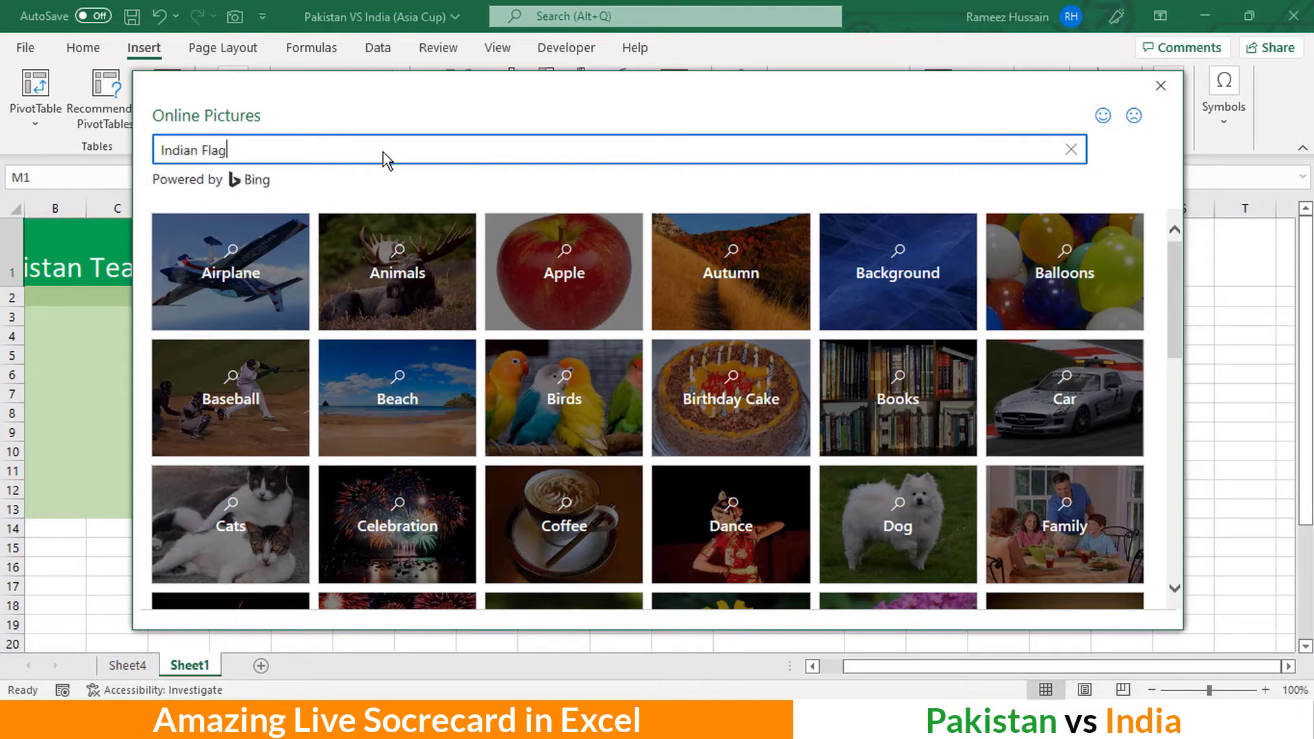
{"action": "key", "text": "Return"}
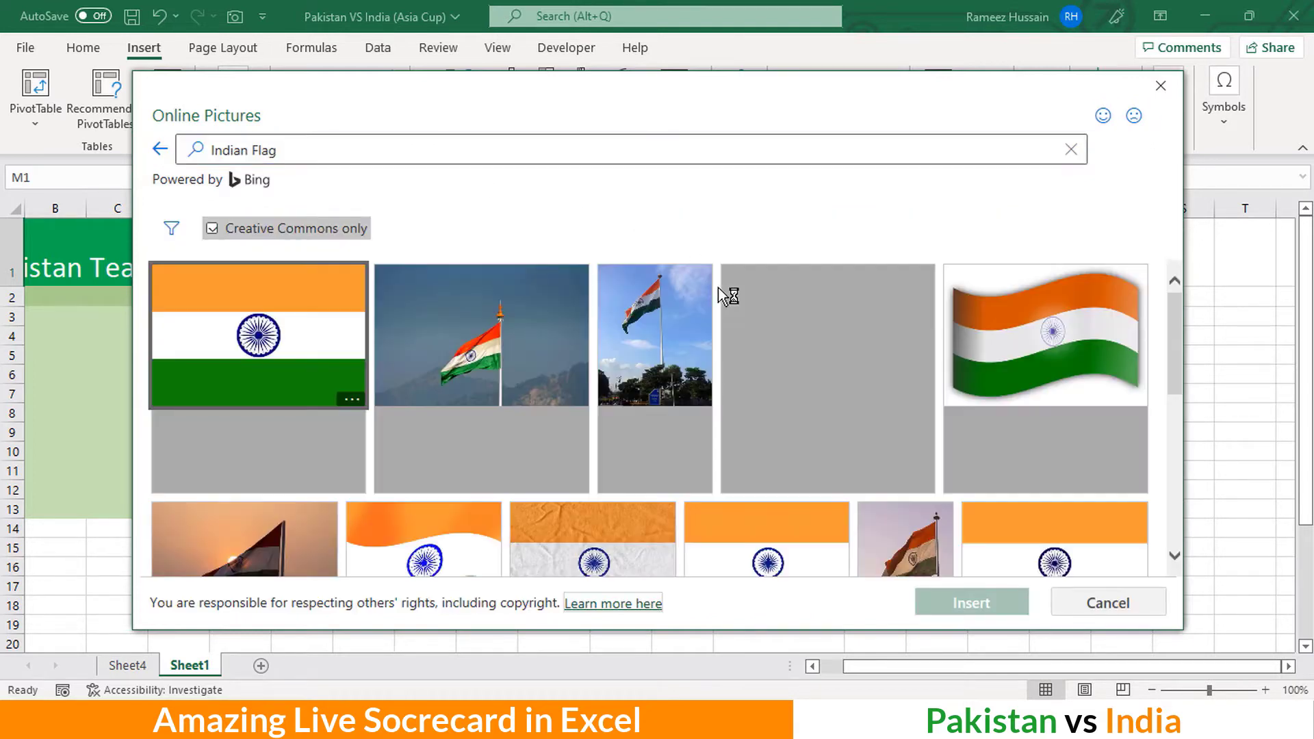
{"action": "left_click", "coordinate": [261, 349]}
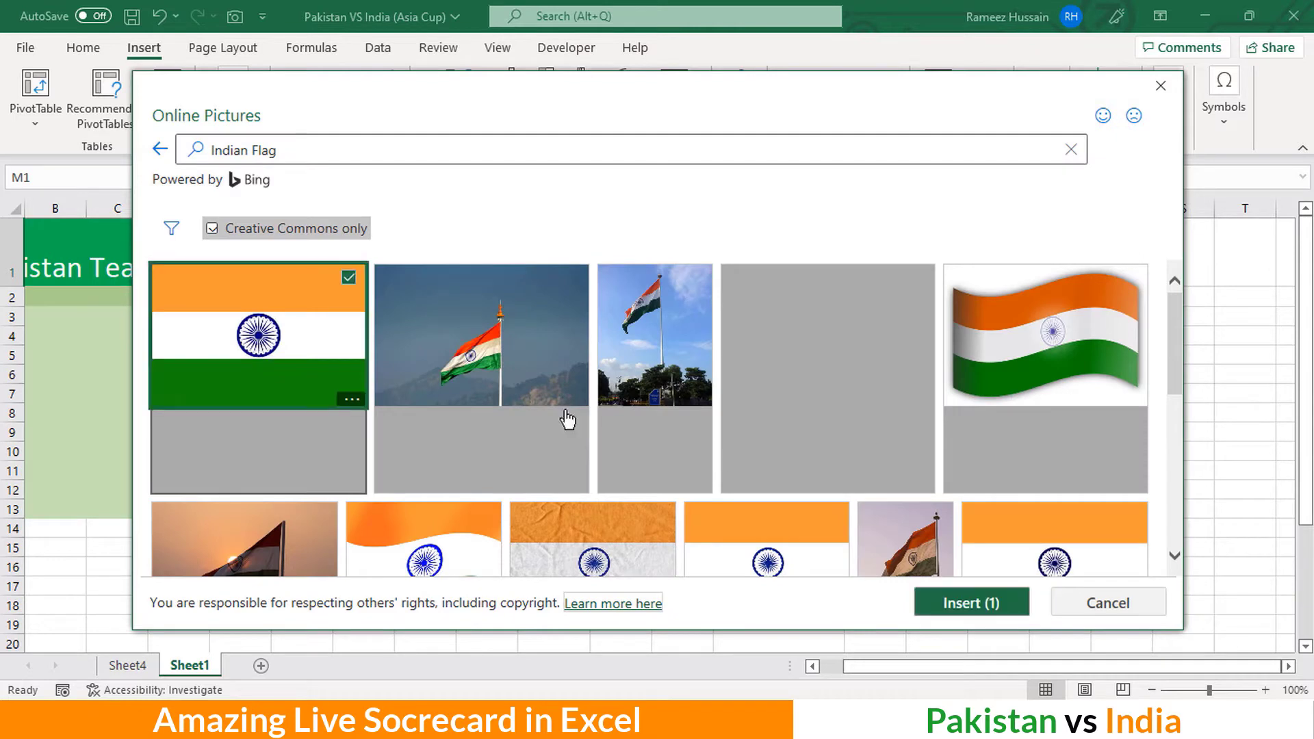
{"action": "left_click", "coordinate": [1011, 605]}
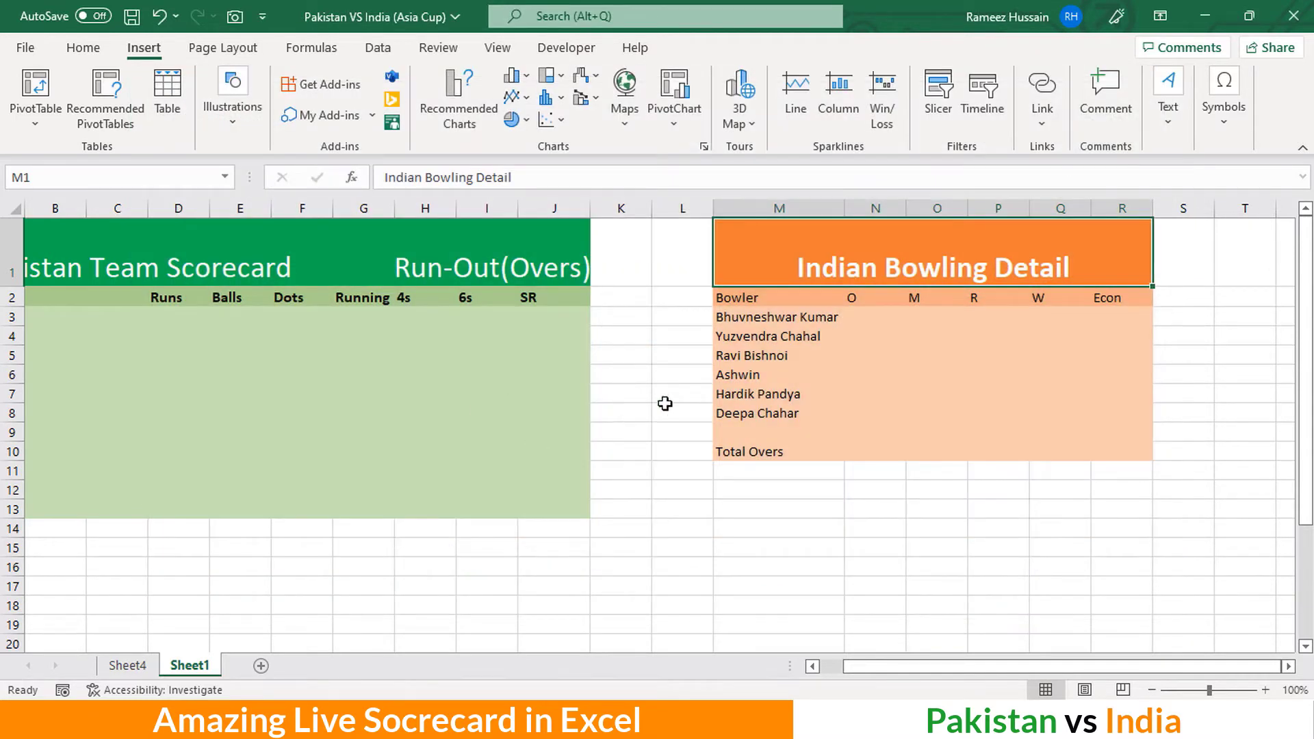
Delete the photo licence attribution text from the text box below the Indian flag picture
{"action": "scroll", "coordinate": [859, 435], "scroll_direction": "down", "scroll_amount": 3}
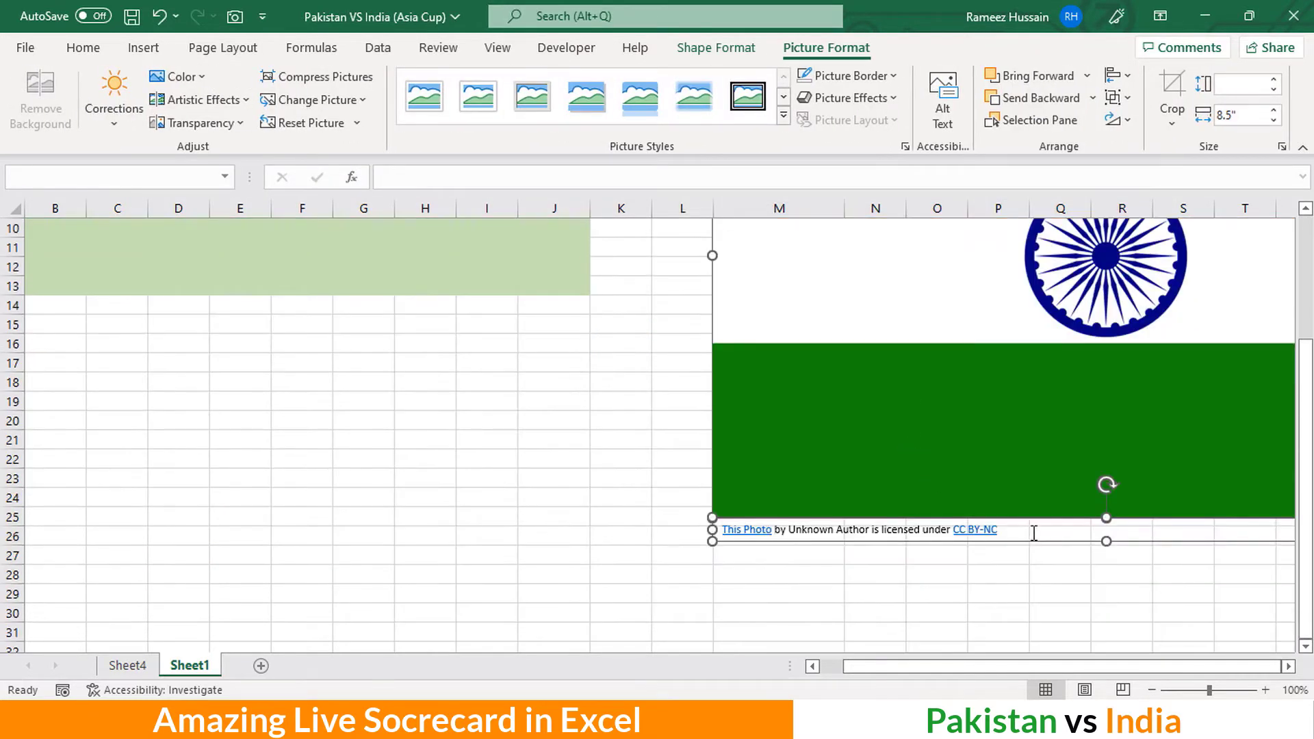
{"action": "left_click_drag", "start_coordinate": [998, 530], "coordinate": [717, 529]}
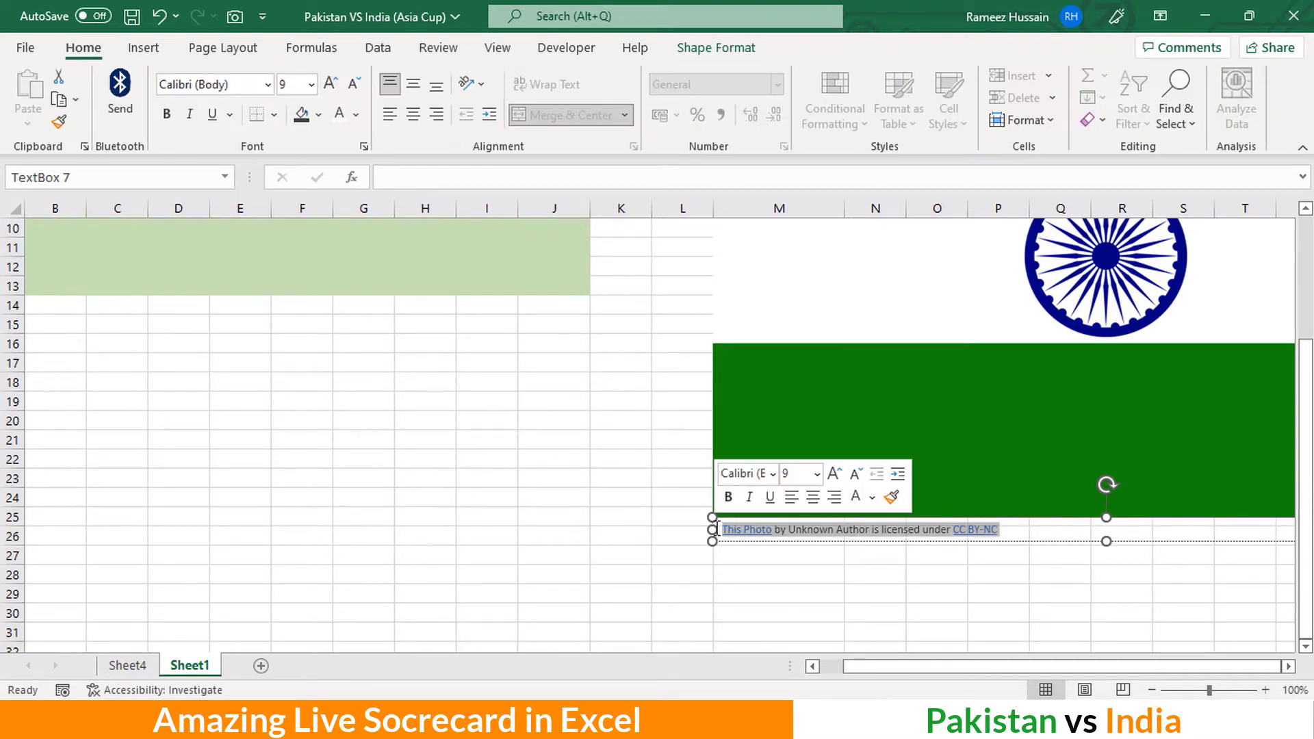
{"action": "key", "text": "Delete"}
Move the Indian flag picture to start at column K in row 1 and shrink it proportionally to span about columns K to M down to row 7
{"action": "left_click", "coordinate": [792, 430]}
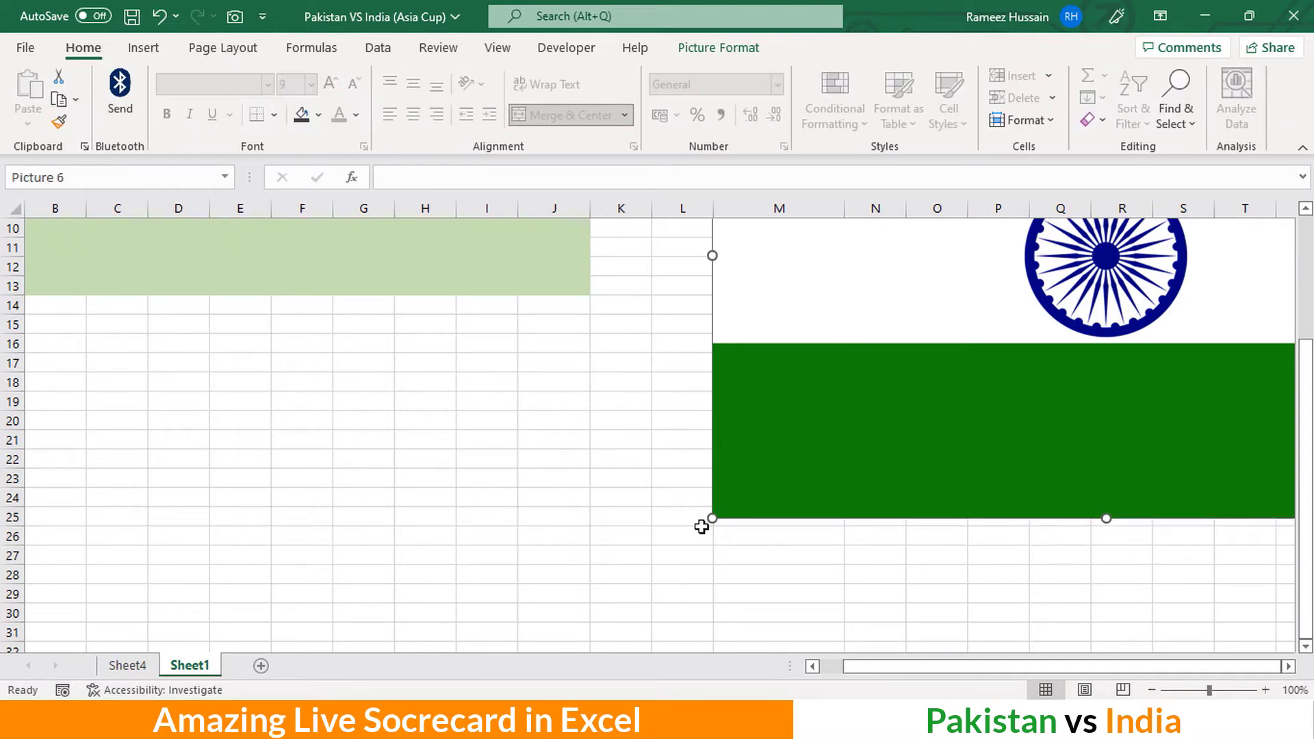
{"action": "left_click_drag", "start_coordinate": [741, 486], "coordinate": [657, 300]}
{"action": "left_click_drag", "start_coordinate": [1102, 359], "coordinate": [955, 261]}
{"action": "scroll", "coordinate": [866, 351], "scroll_direction": "up", "scroll_amount": 3}
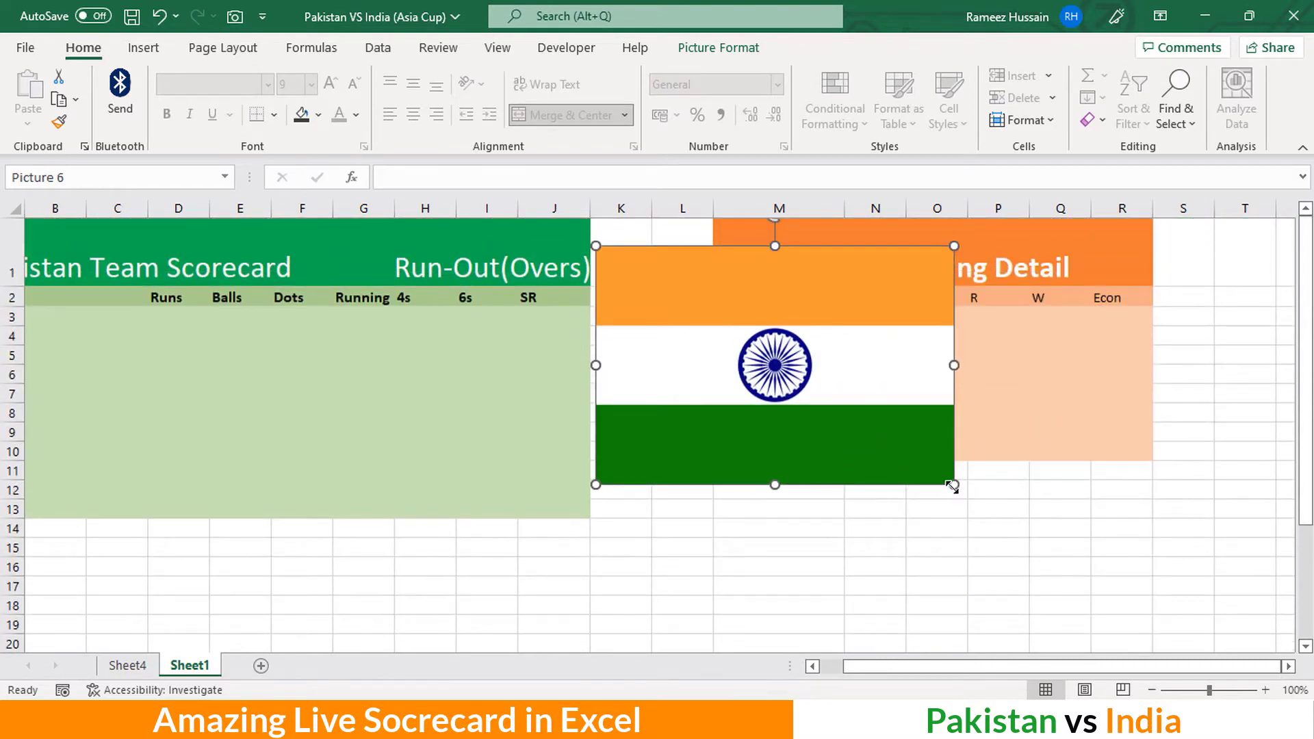
{"action": "left_click_drag", "start_coordinate": [955, 476], "coordinate": [828, 402]}
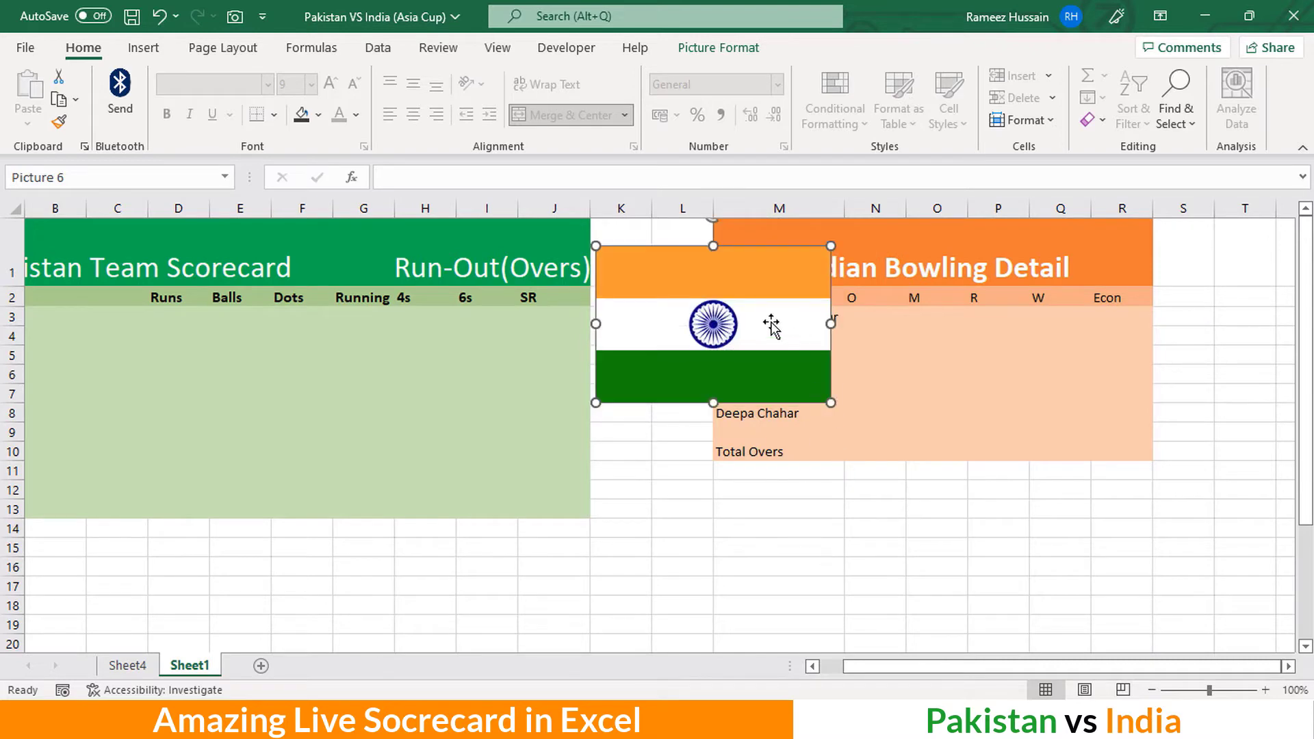
Move the Indian flag picture over the bowling table and apply the second bevelled preset picture effect to it
{"action": "left_click_drag", "start_coordinate": [771, 326], "coordinate": [917, 353]}
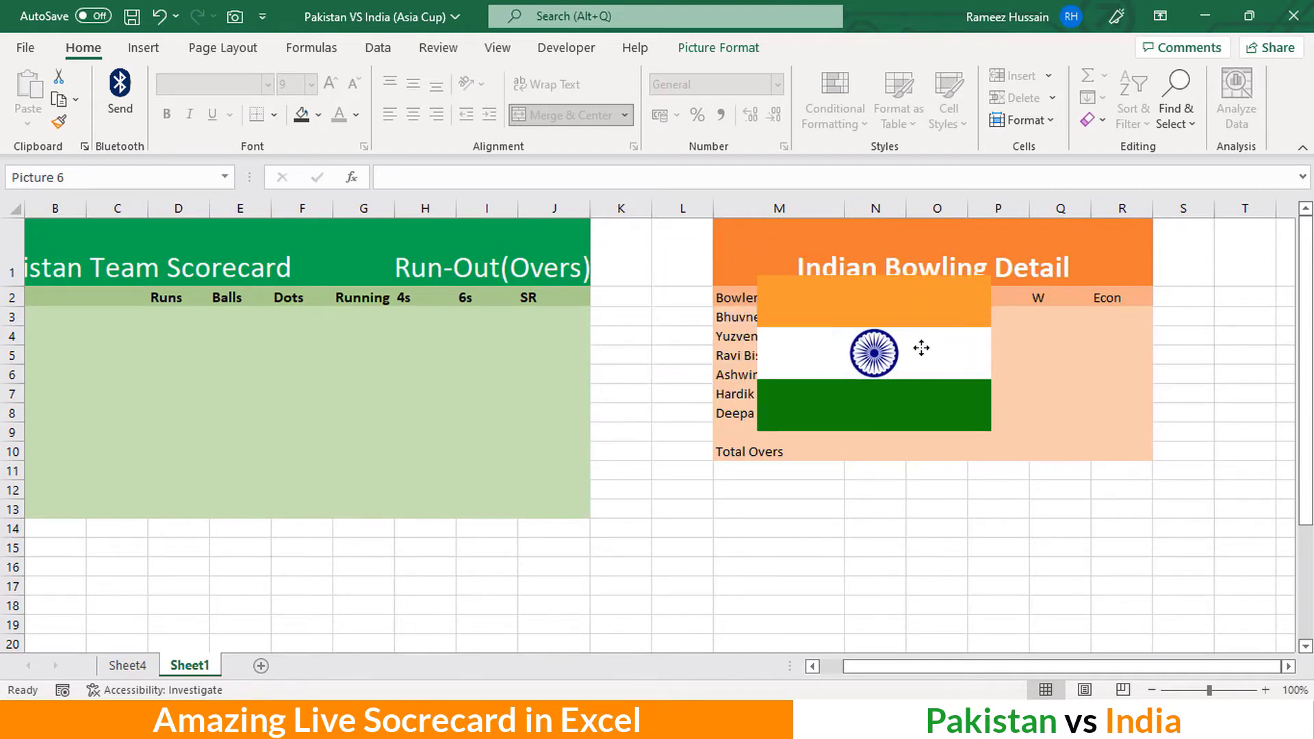
{"action": "left_click", "coordinate": [731, 50]}
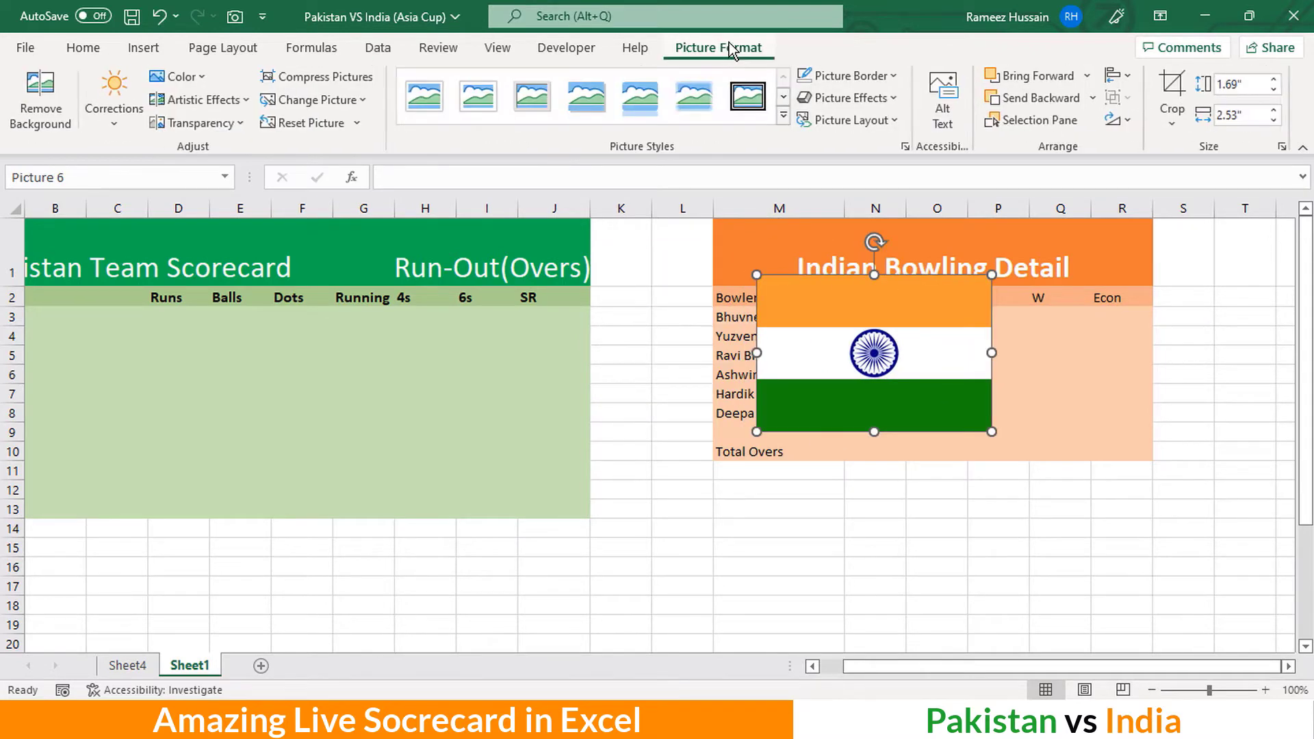
{"action": "left_click", "coordinate": [894, 75]}
{"action": "left_click", "coordinate": [890, 312]}
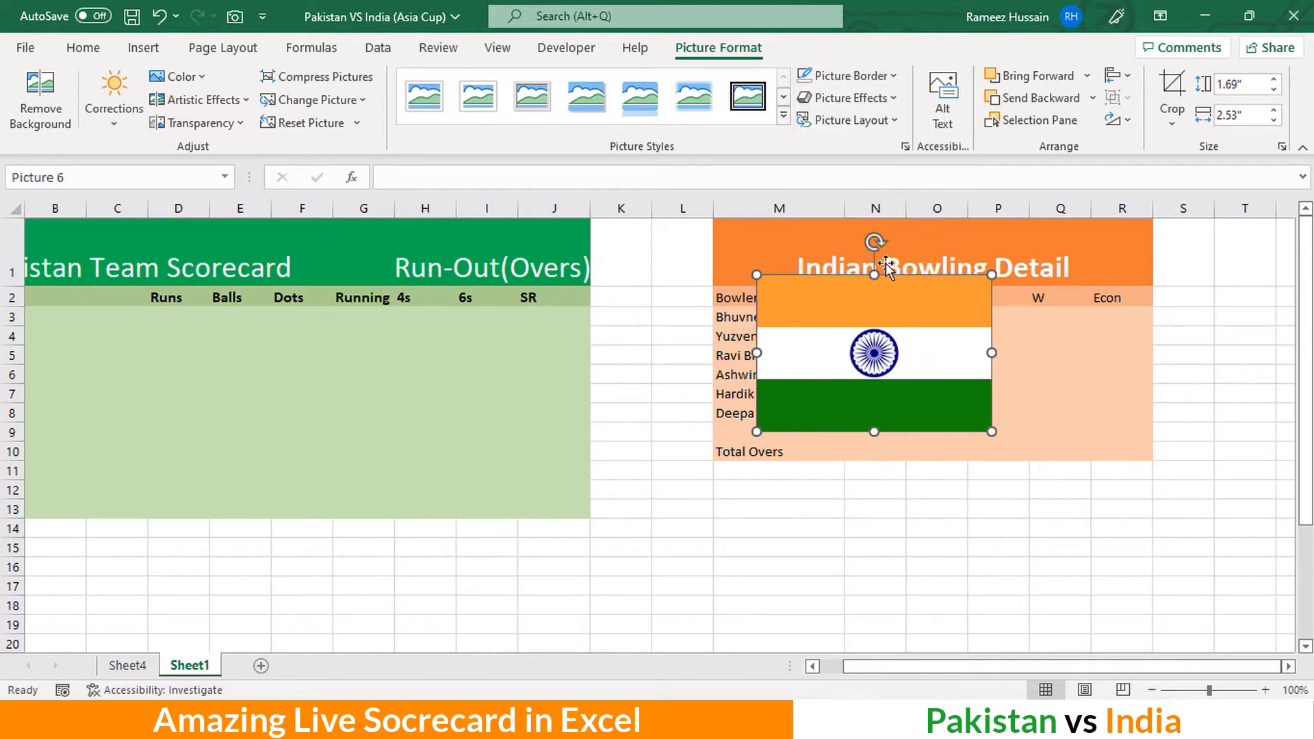
{"action": "left_click", "coordinate": [890, 97]}
{"action": "mouse_move", "coordinate": [911, 137]}
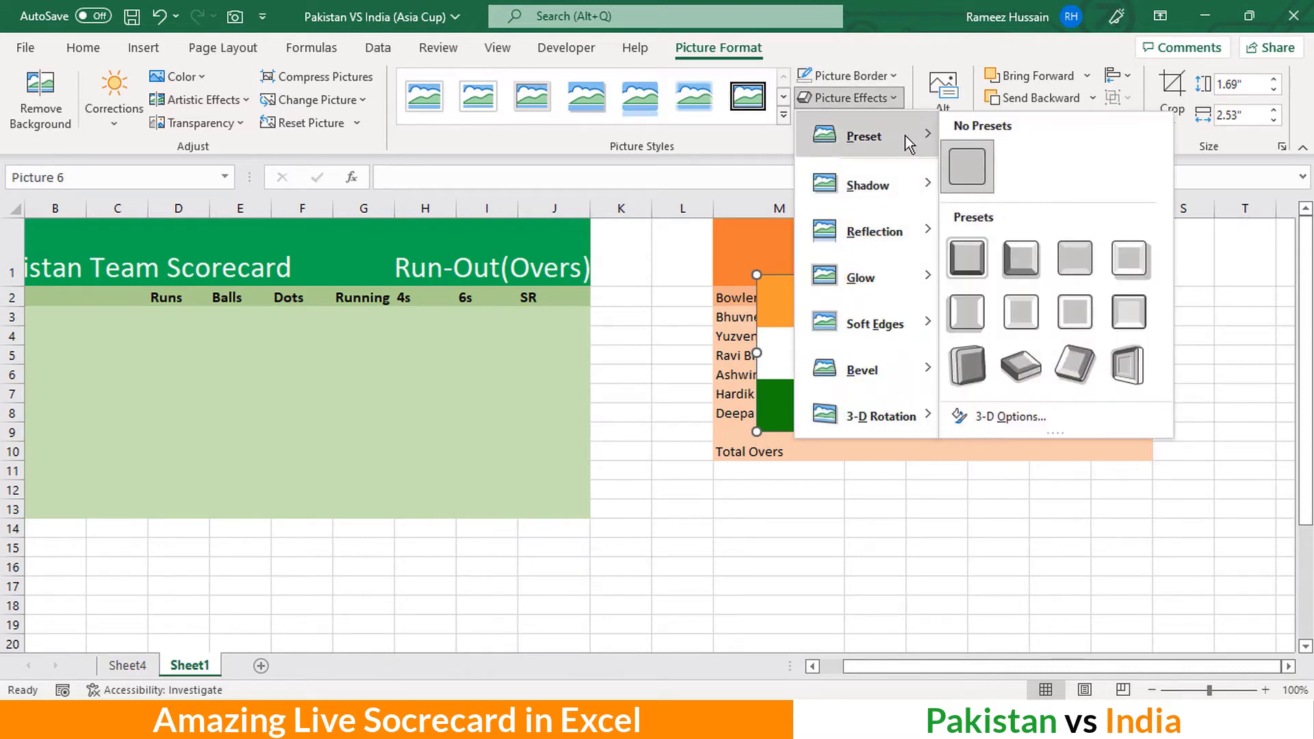
{"action": "left_click", "coordinate": [1029, 266]}
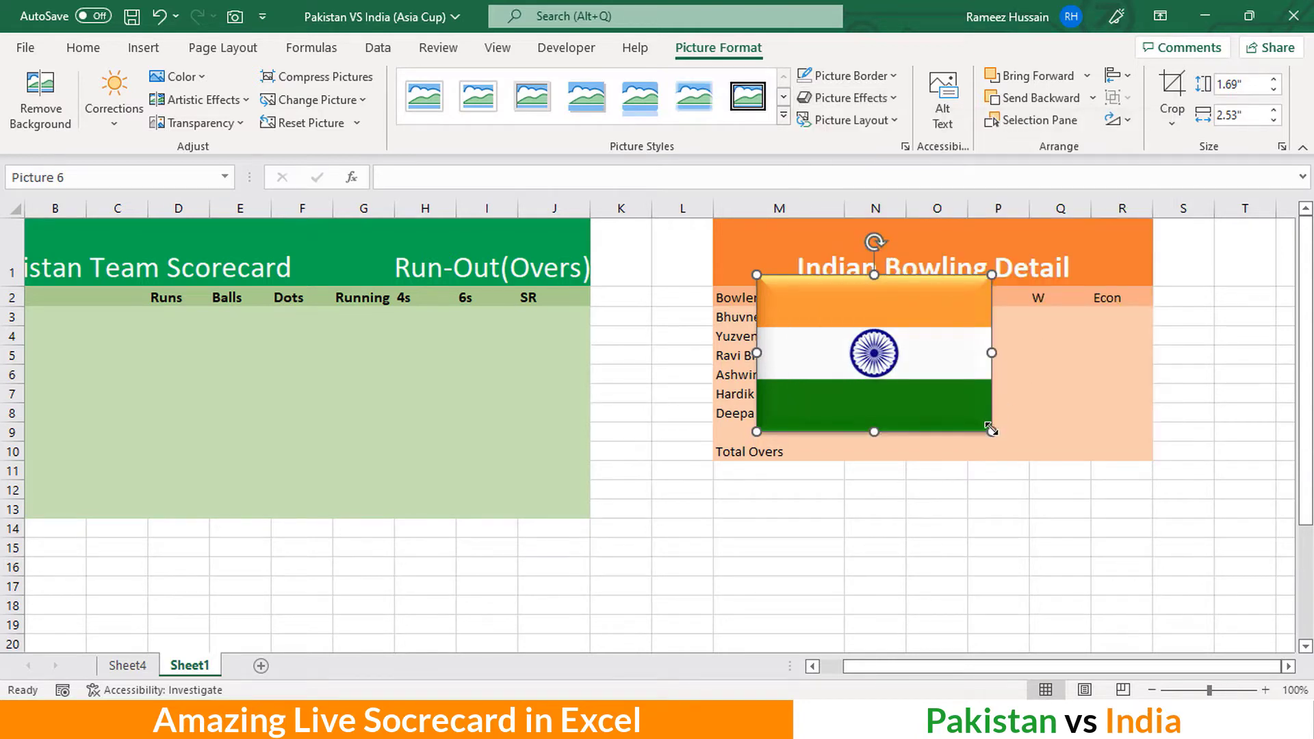
Shrink the Indian flag picture to about 0.65" by 0.98" and place it in the title row before "Indian Bowling Detail"
{"action": "left_click_drag", "start_coordinate": [992, 429], "coordinate": [918, 380]}
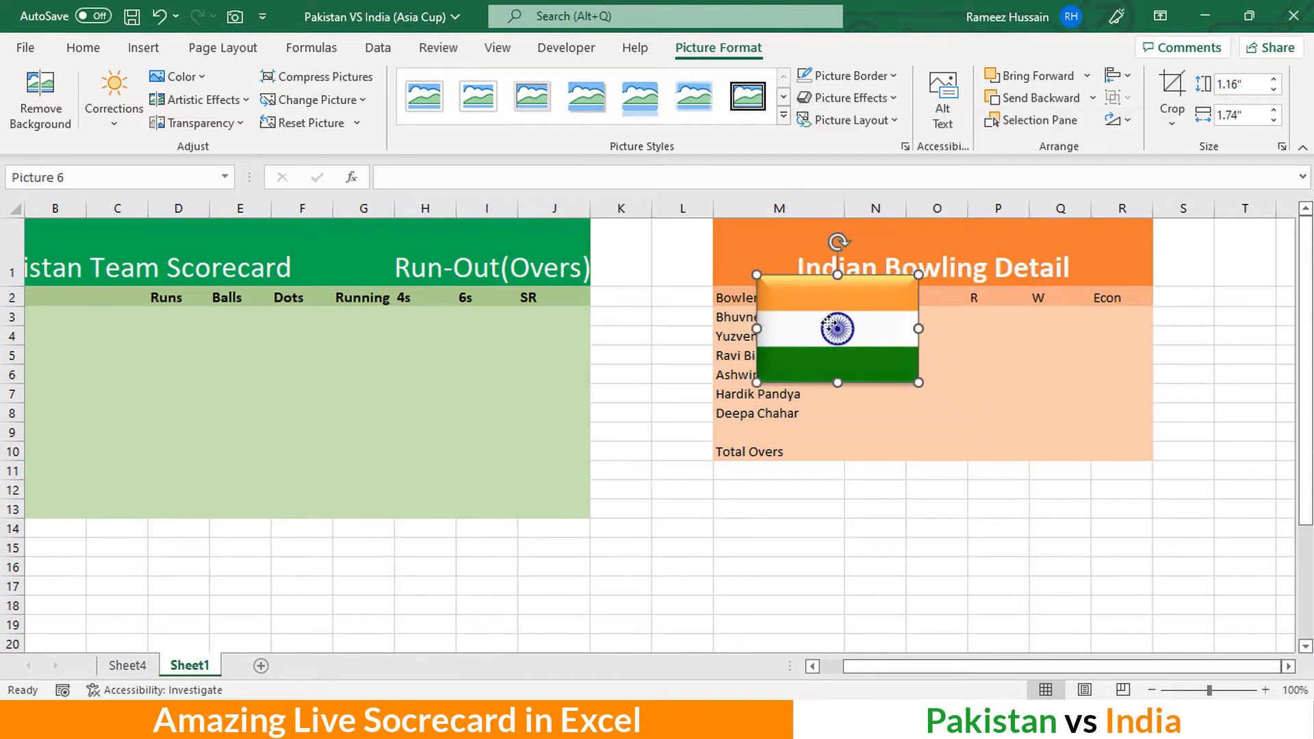
{"action": "left_click_drag", "start_coordinate": [837, 318], "coordinate": [790, 262]}
{"action": "left_click_drag", "start_coordinate": [869, 325], "coordinate": [799, 279]}
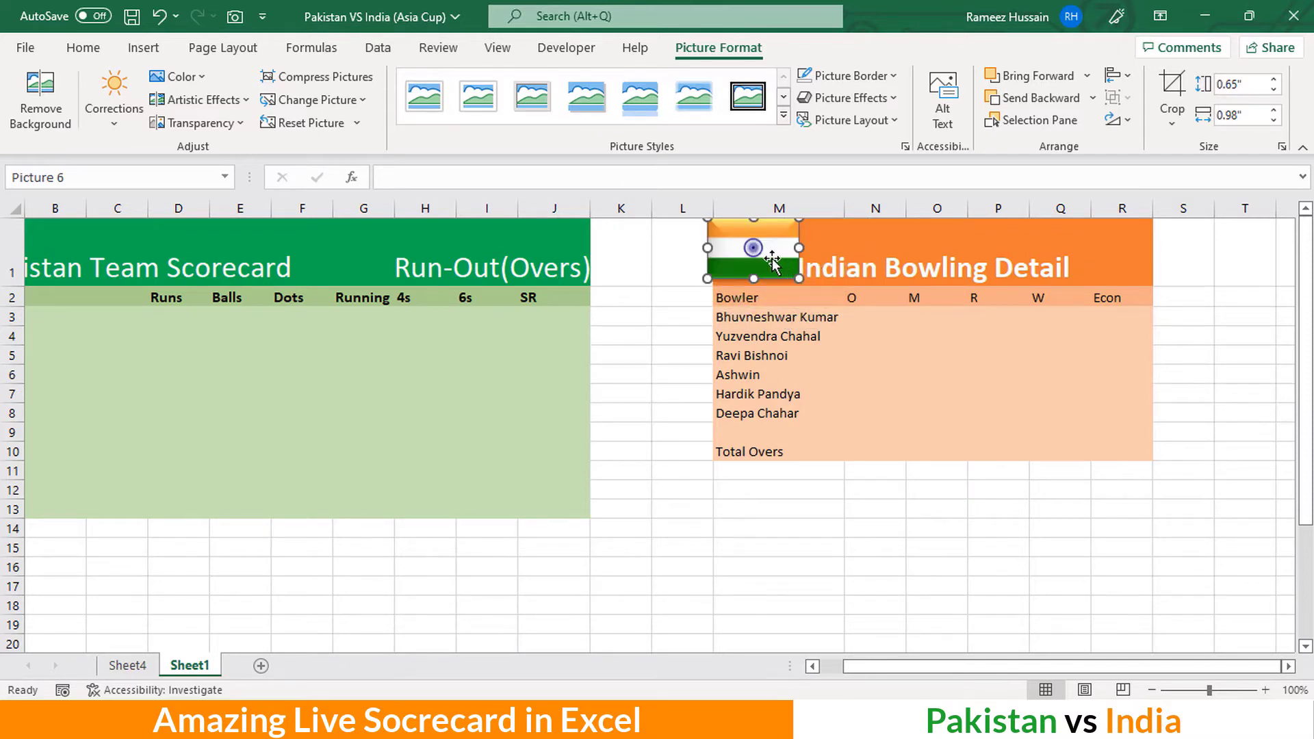
{"action": "key", "text": "Escape"}
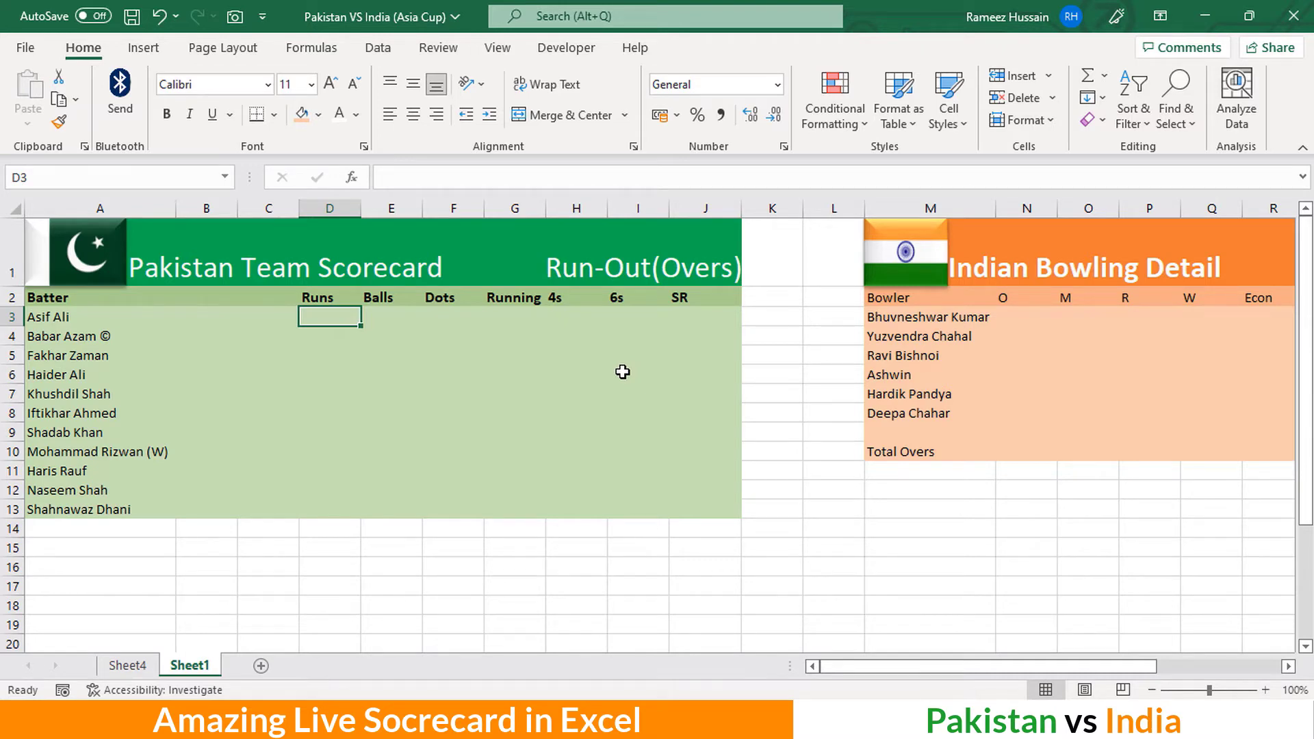
Enter =(H3*4)+(I3*6)+G3 in cell D3 and fill it down the Runs column to row 13
{"action": "type", "text": "="}
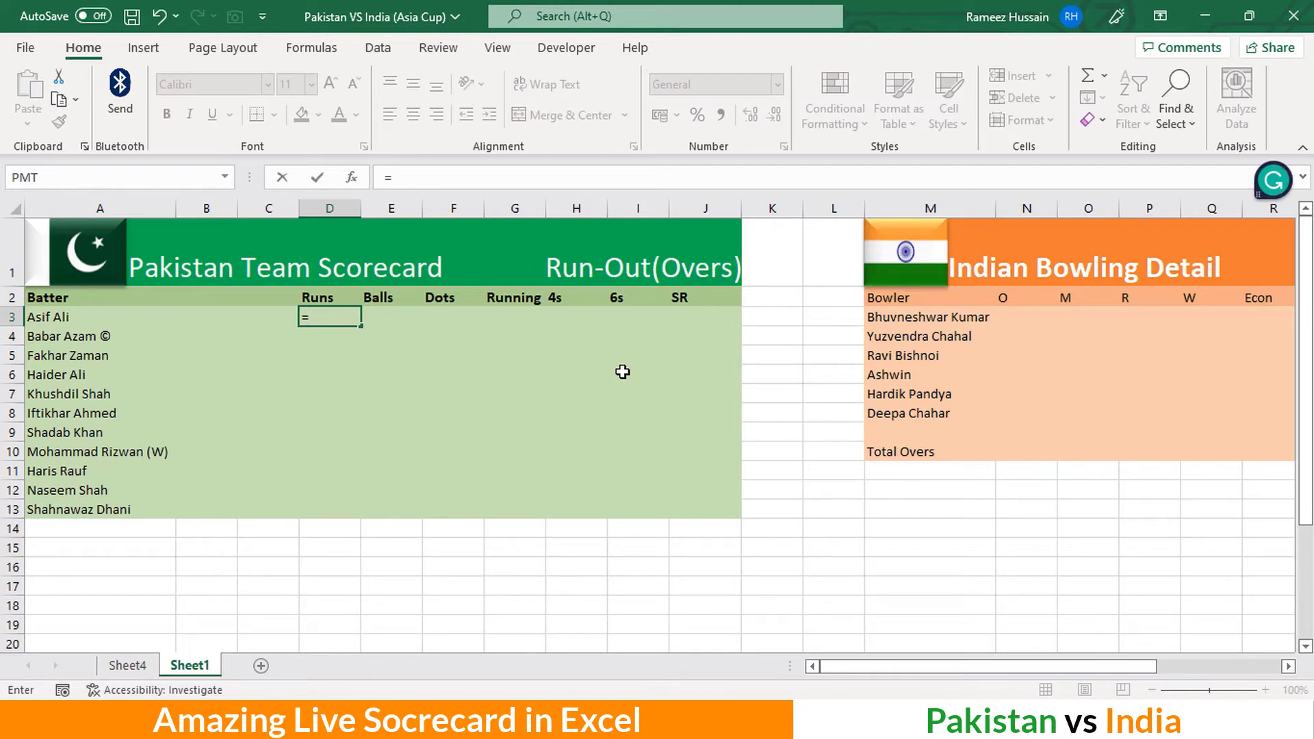
{"action": "type", "text": "("}
{"action": "left_click", "coordinate": [573, 319]}
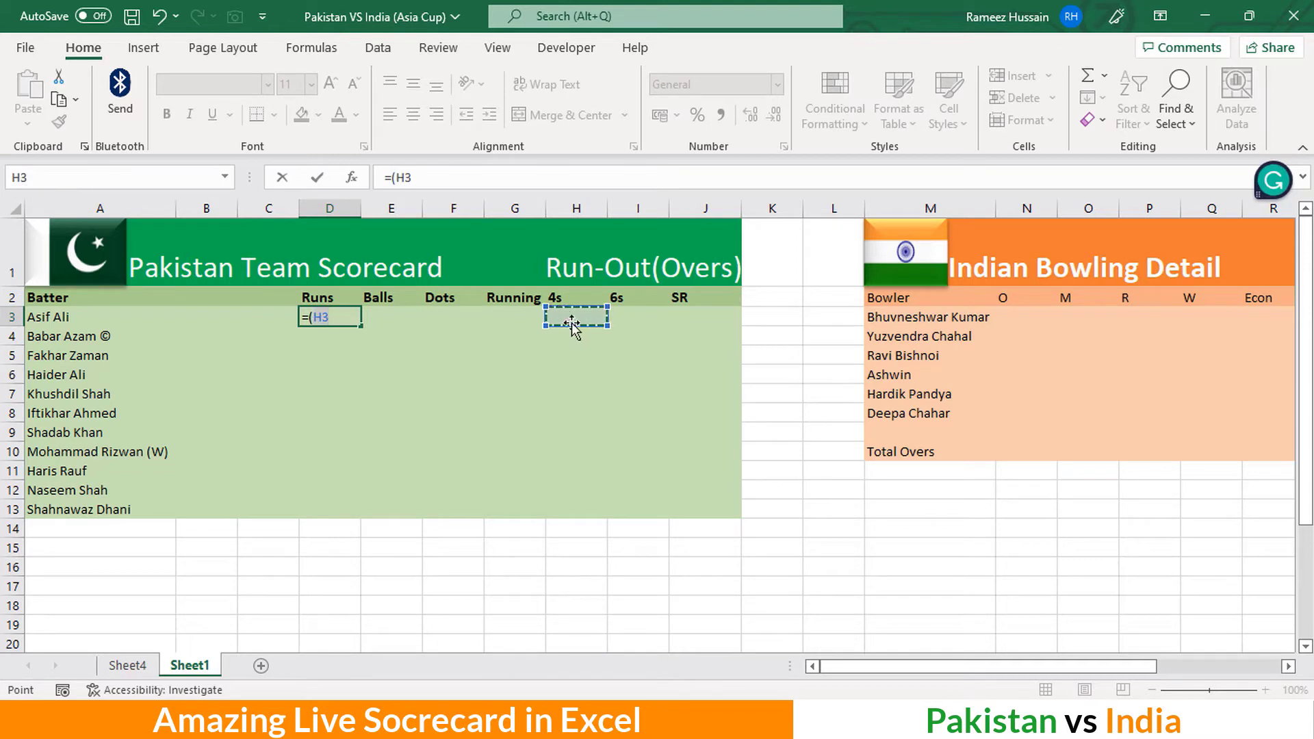
{"action": "type", "text": "*4)+"}
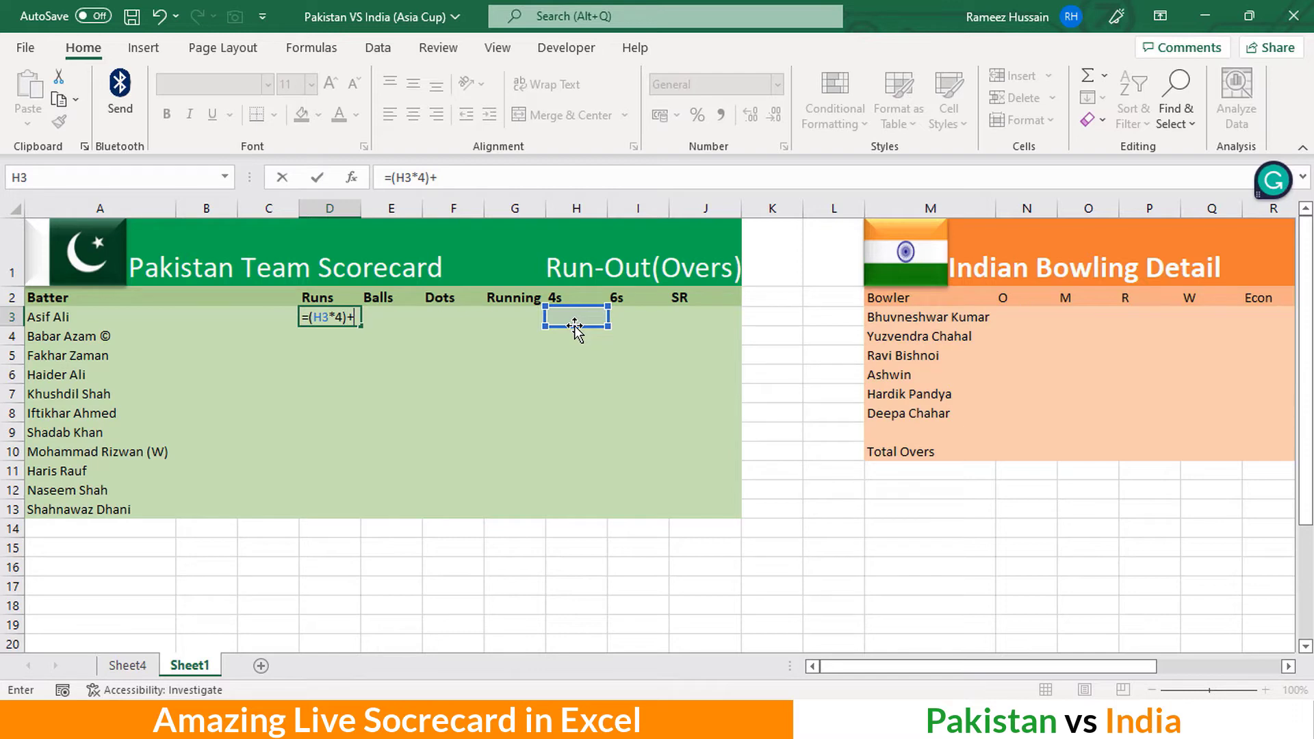
{"action": "type", "text": "("}
{"action": "left_click", "coordinate": [627, 319]}
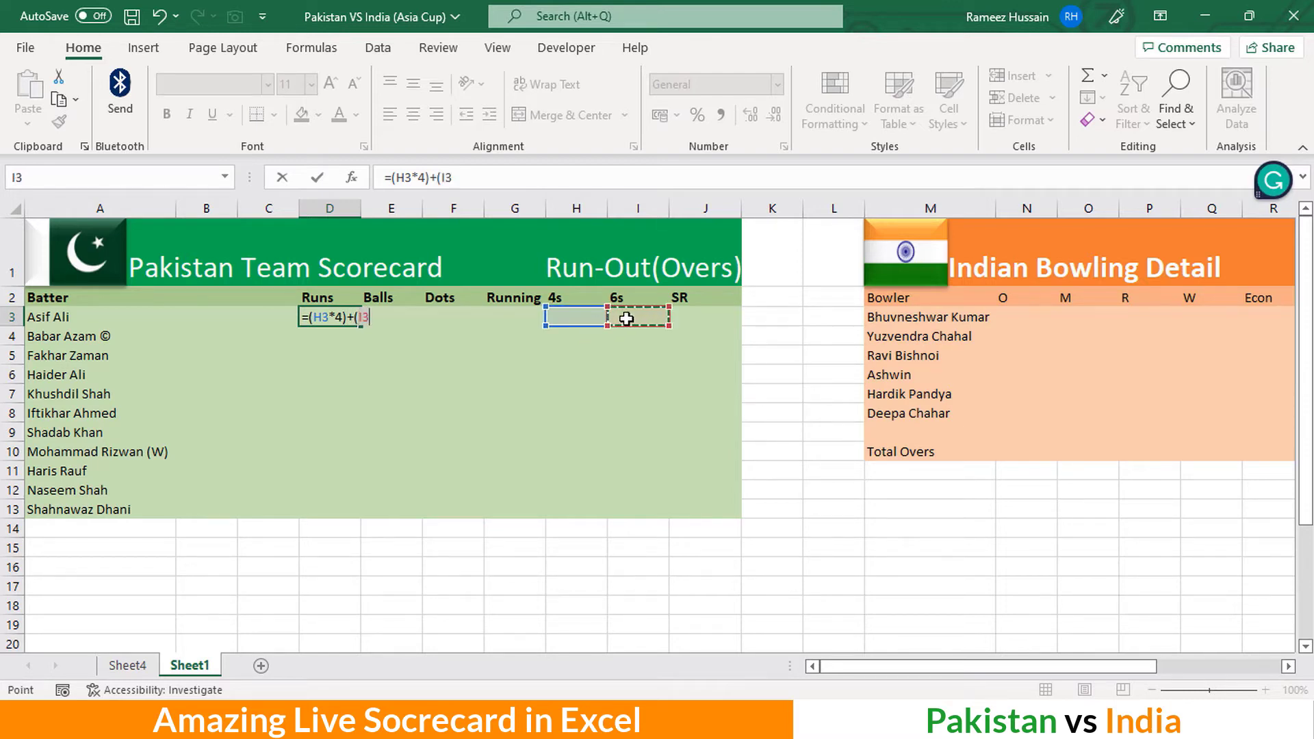
{"action": "type", "text": "*6)+"}
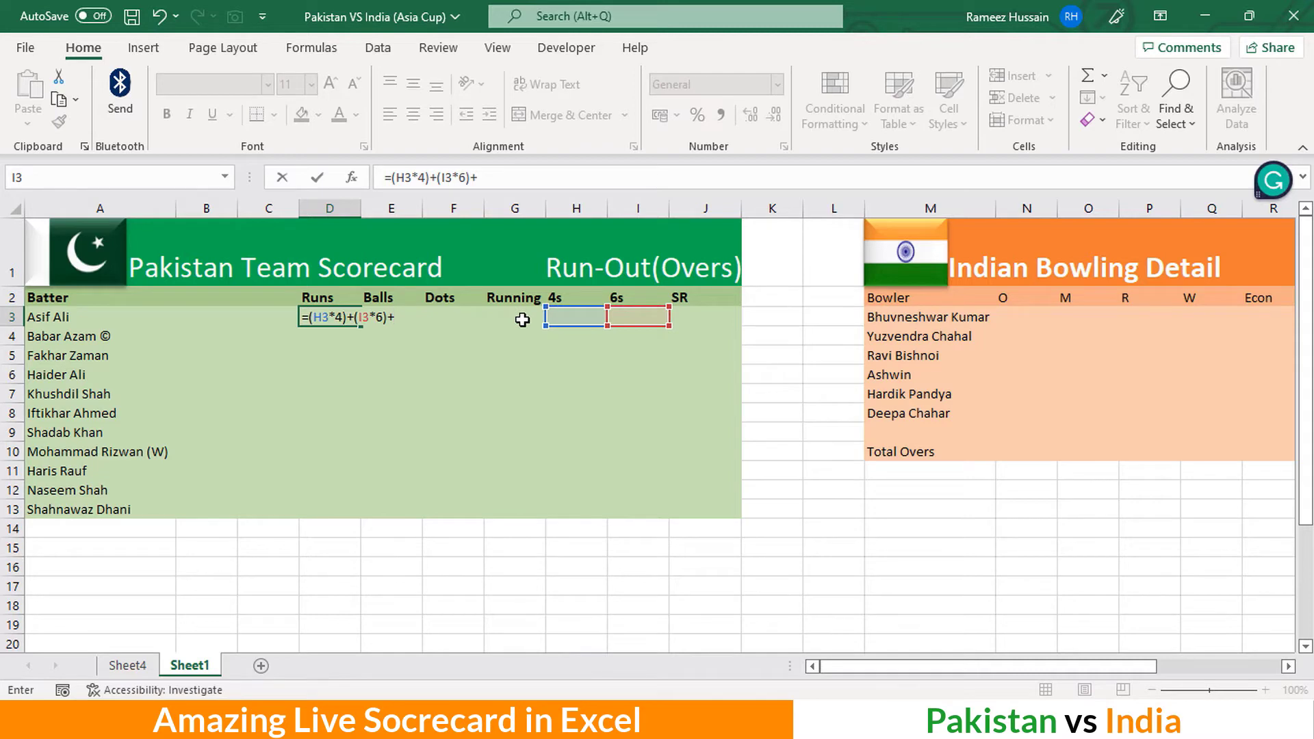
{"action": "left_click", "coordinate": [523, 320]}
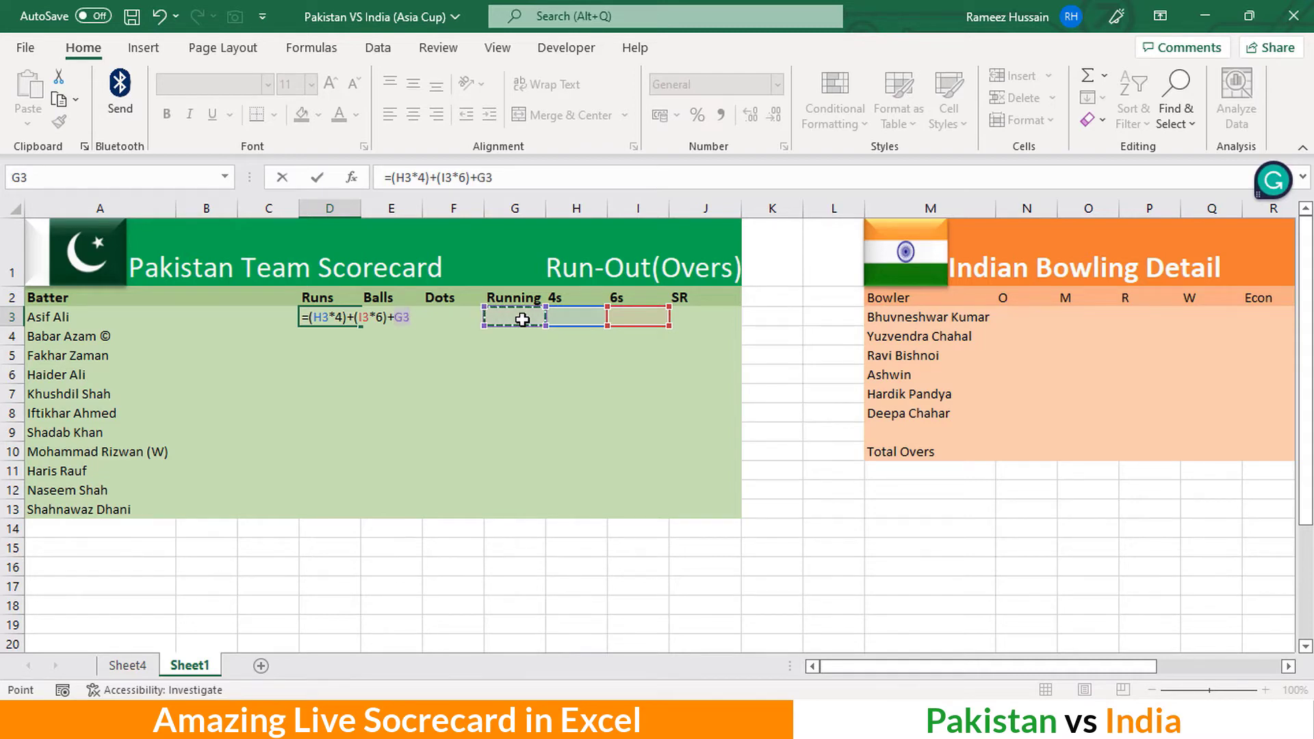
{"action": "key", "text": "Return"}
{"action": "key", "text": "Up"}
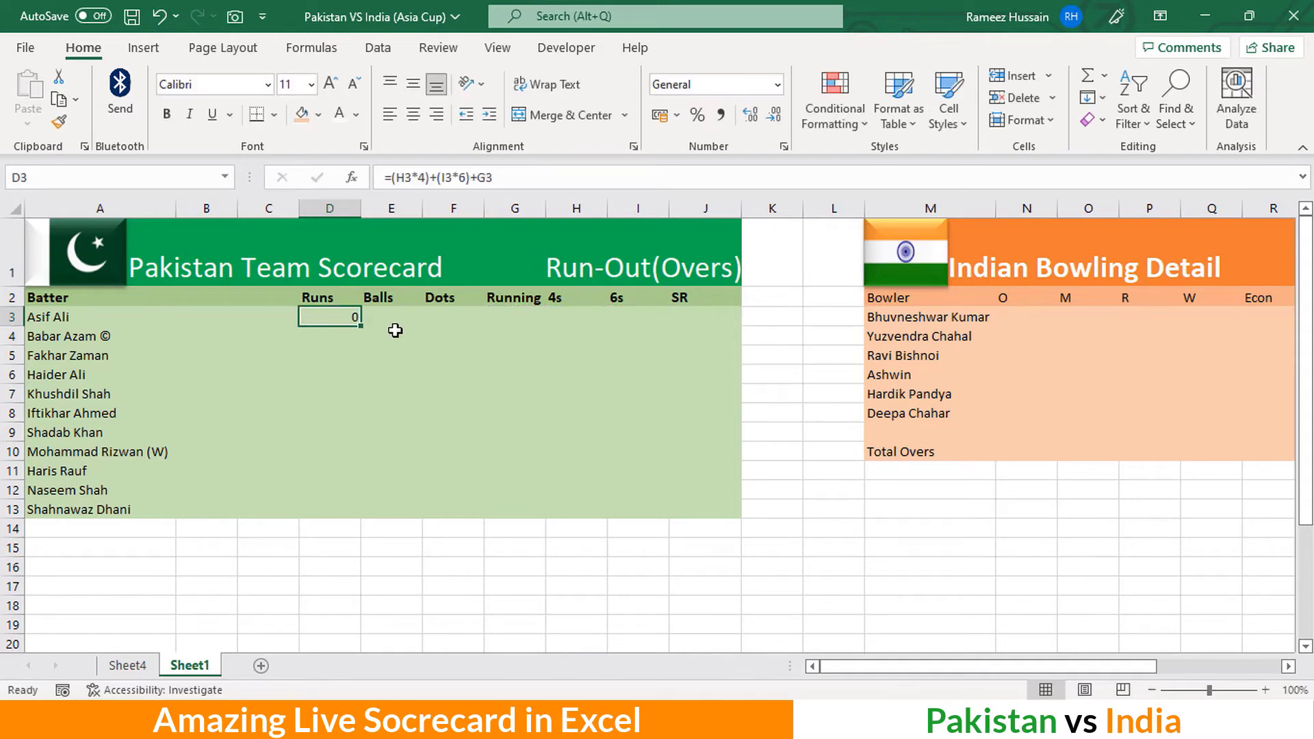
{"action": "left_click_drag", "start_coordinate": [365, 329], "coordinate": [358, 512]}
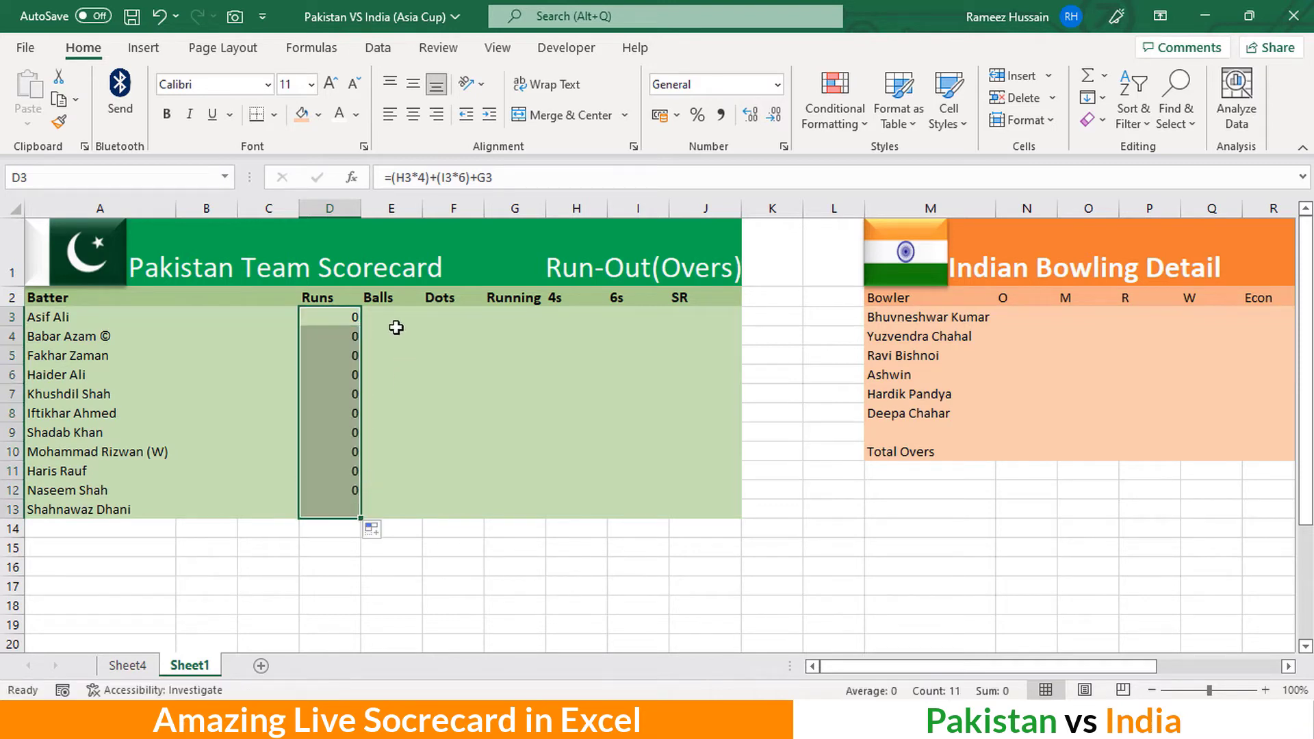
{"action": "left_click", "coordinate": [326, 316]}
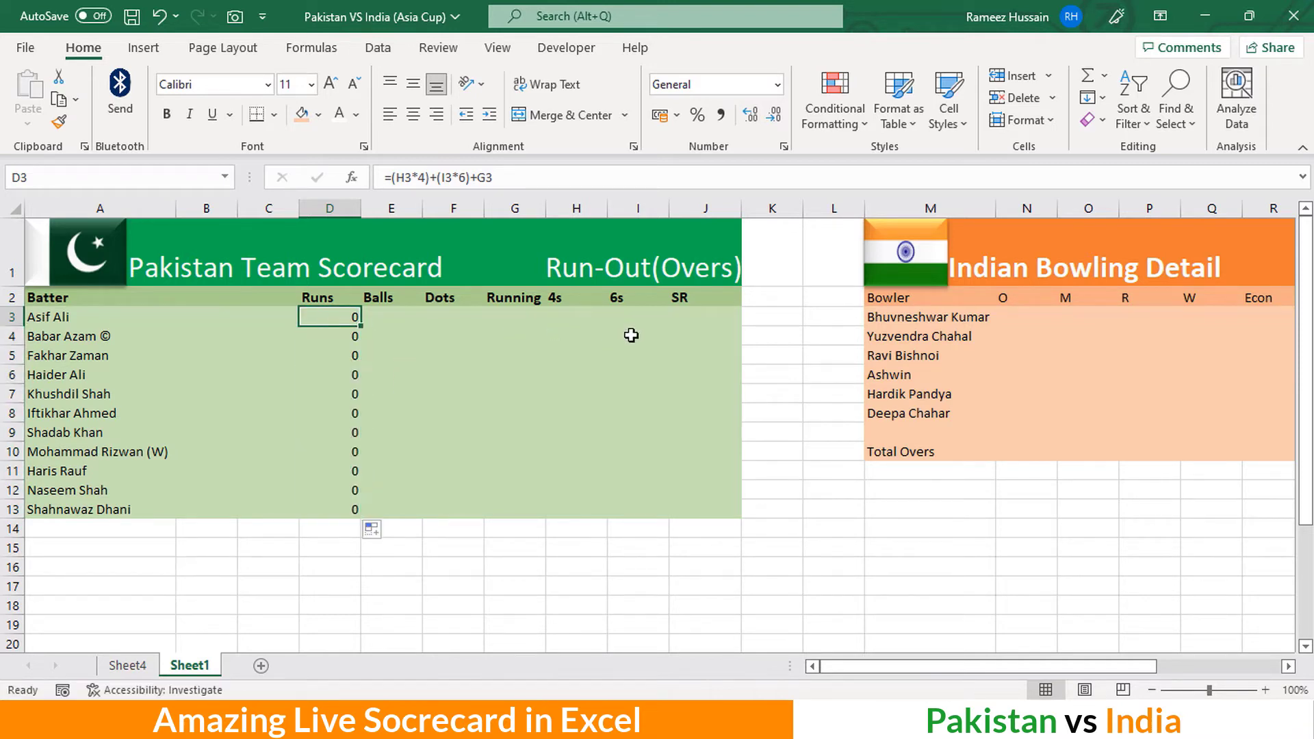
Enter the strike rate formula =D3/E3*100 in cell J3 of the SR column
{"action": "left_click", "coordinate": [680, 321]}
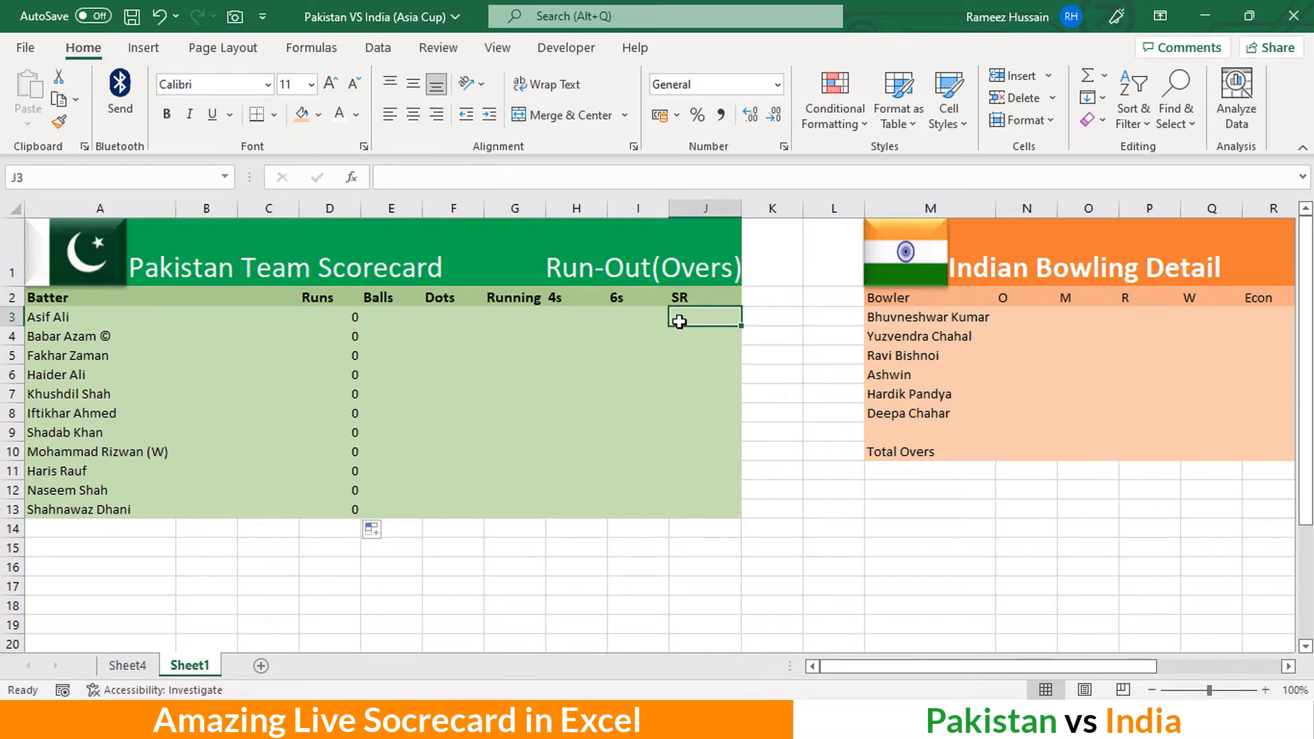
{"action": "type", "text": "="}
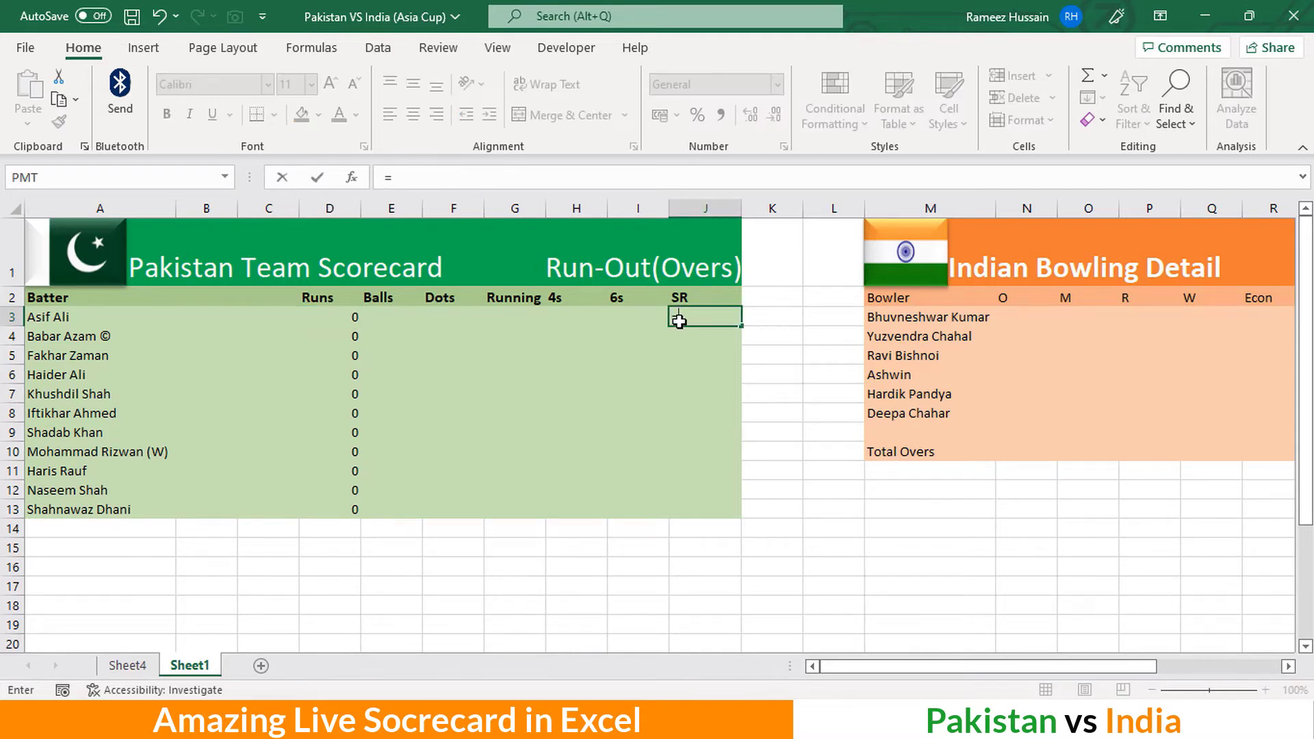
{"action": "left_click", "coordinate": [311, 318]}
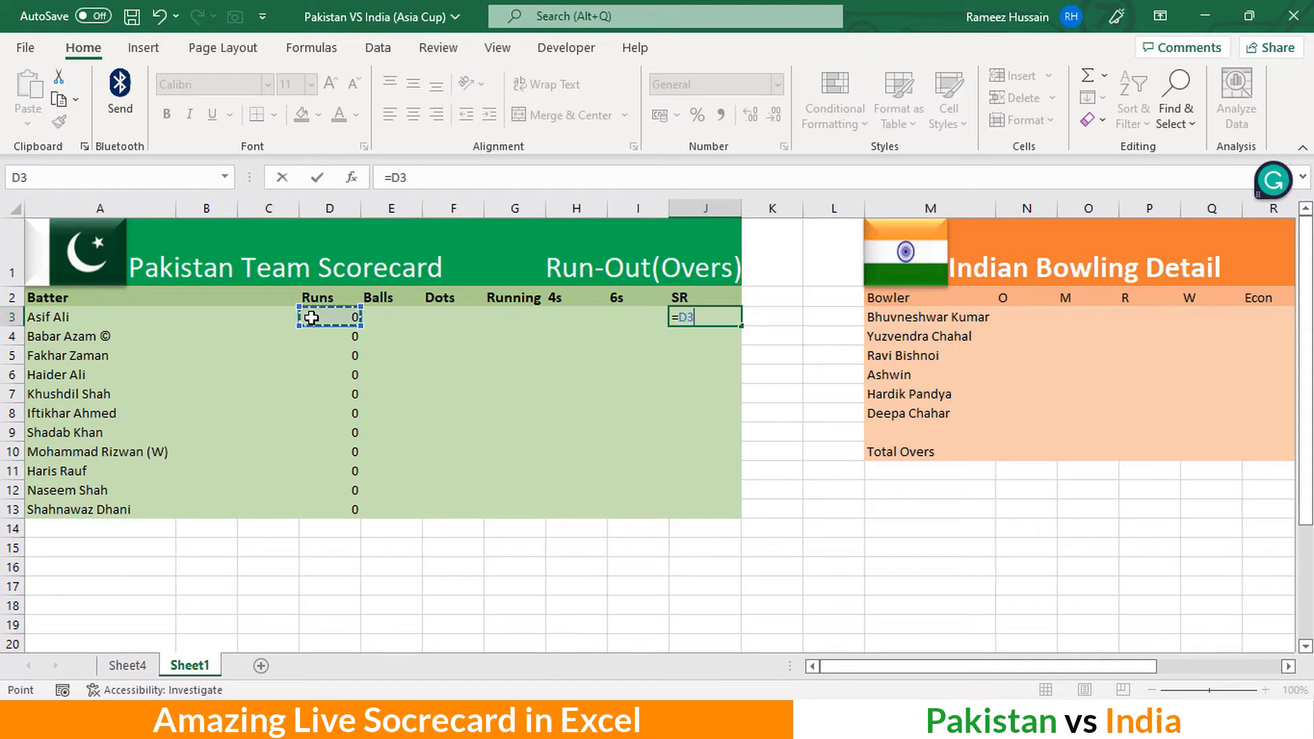
{"action": "type", "text": "/"}
{"action": "left_click", "coordinate": [385, 319]}
{"action": "type", "text": "*100"}
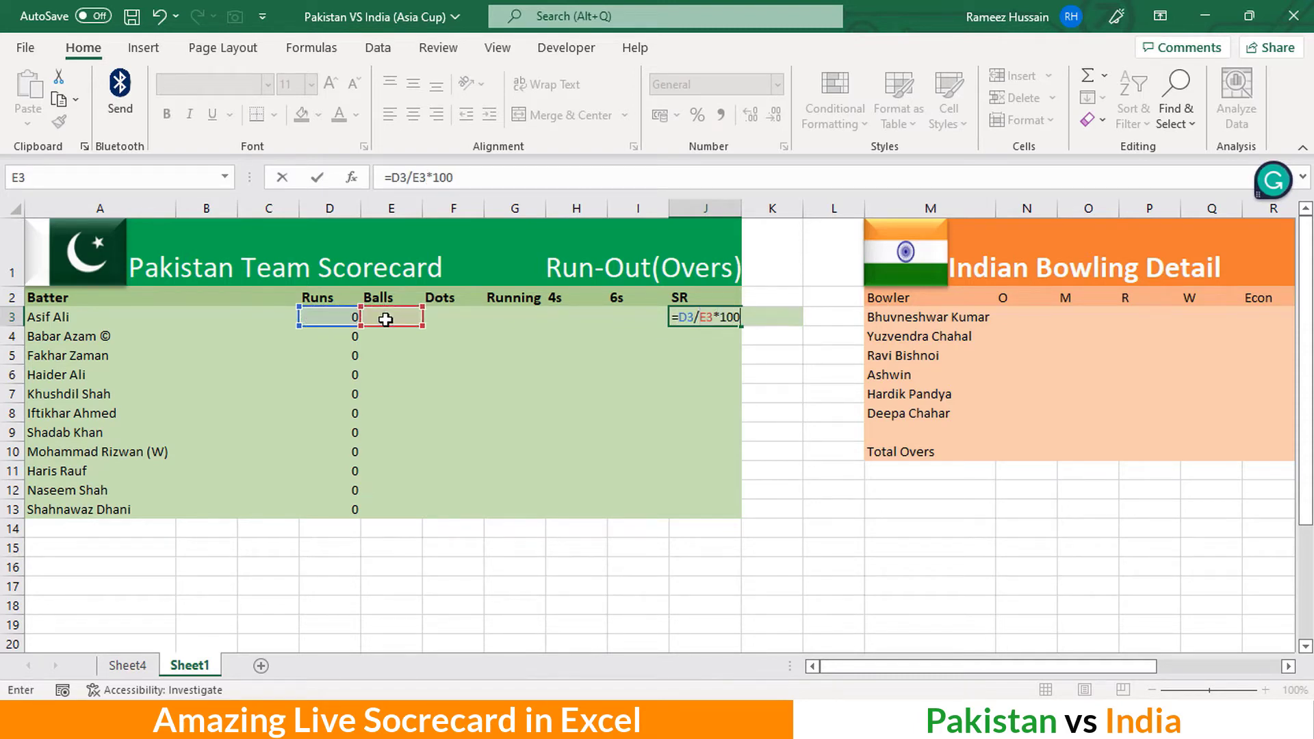
{"action": "key", "text": "Return"}
{"action": "key", "text": "Up"}
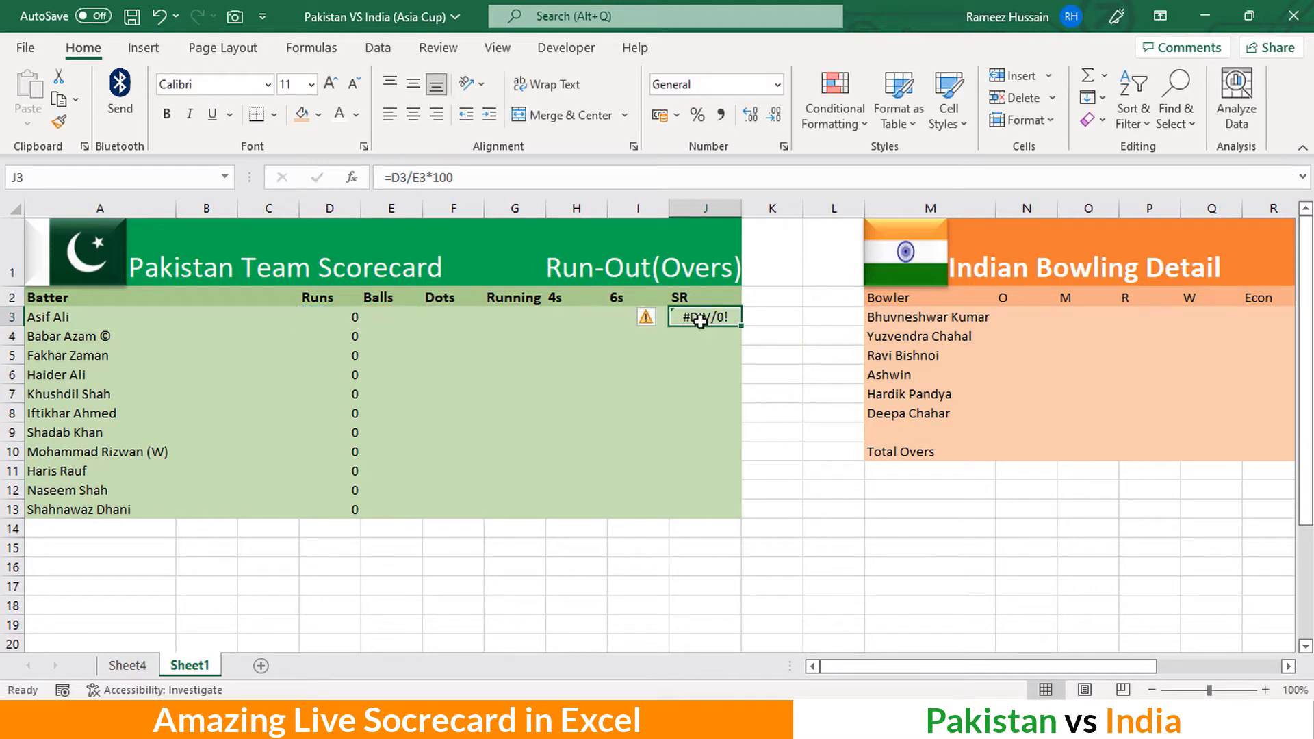
Enter test values in row 3: 1 under 4s, 1 under 6s and 10 under Balls
{"action": "left_click", "coordinate": [560, 317]}
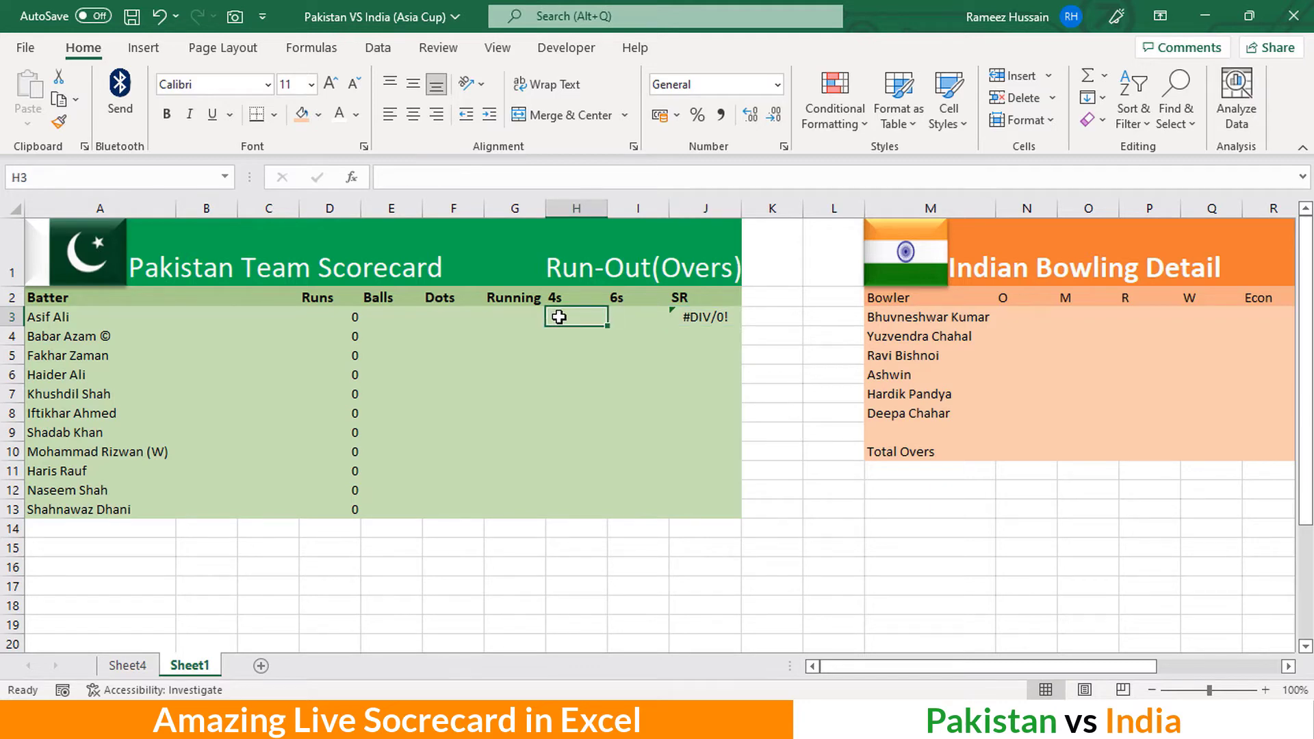
{"action": "type", "text": "1"}
{"action": "key", "text": "Tab"}
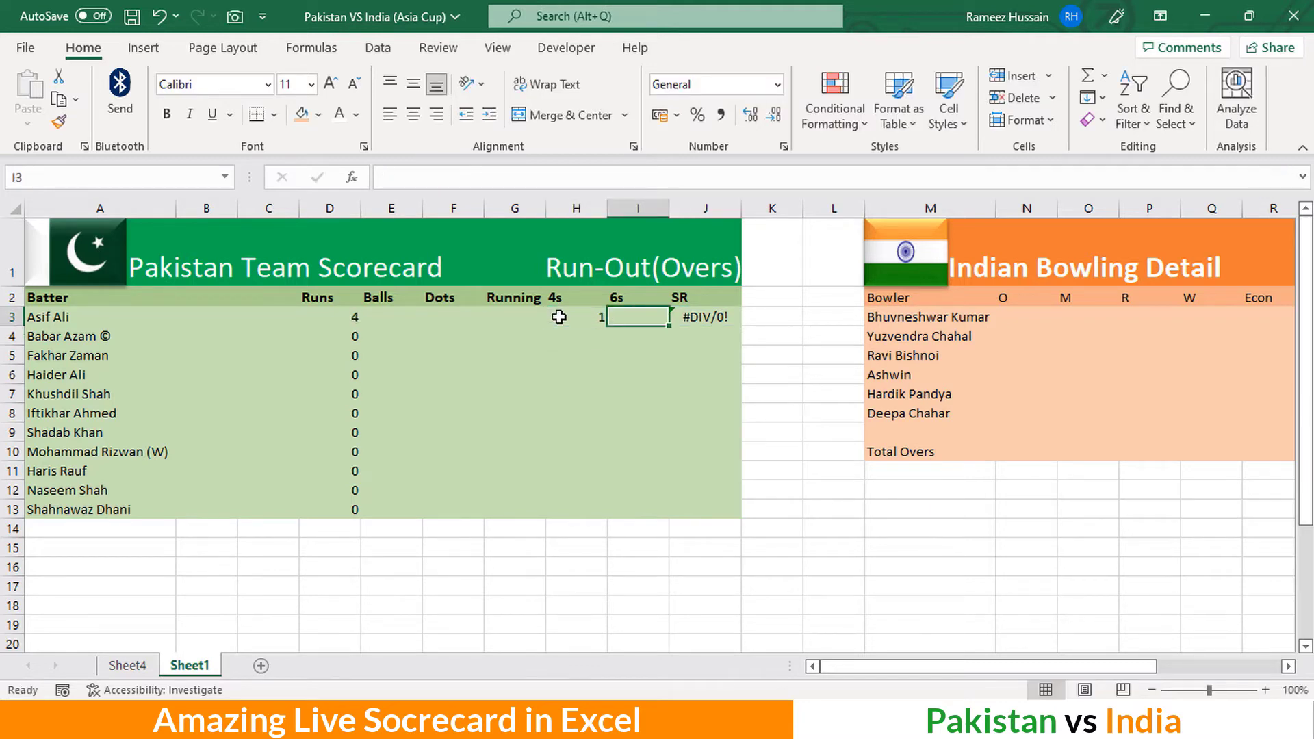
{"action": "type", "text": "1"}
{"action": "key", "text": "ctrl+Return"}
{"action": "key", "text": "Left"}
{"action": "key", "text": "Left"}
{"action": "key", "text": "Left"}
{"action": "key", "text": "Left"}
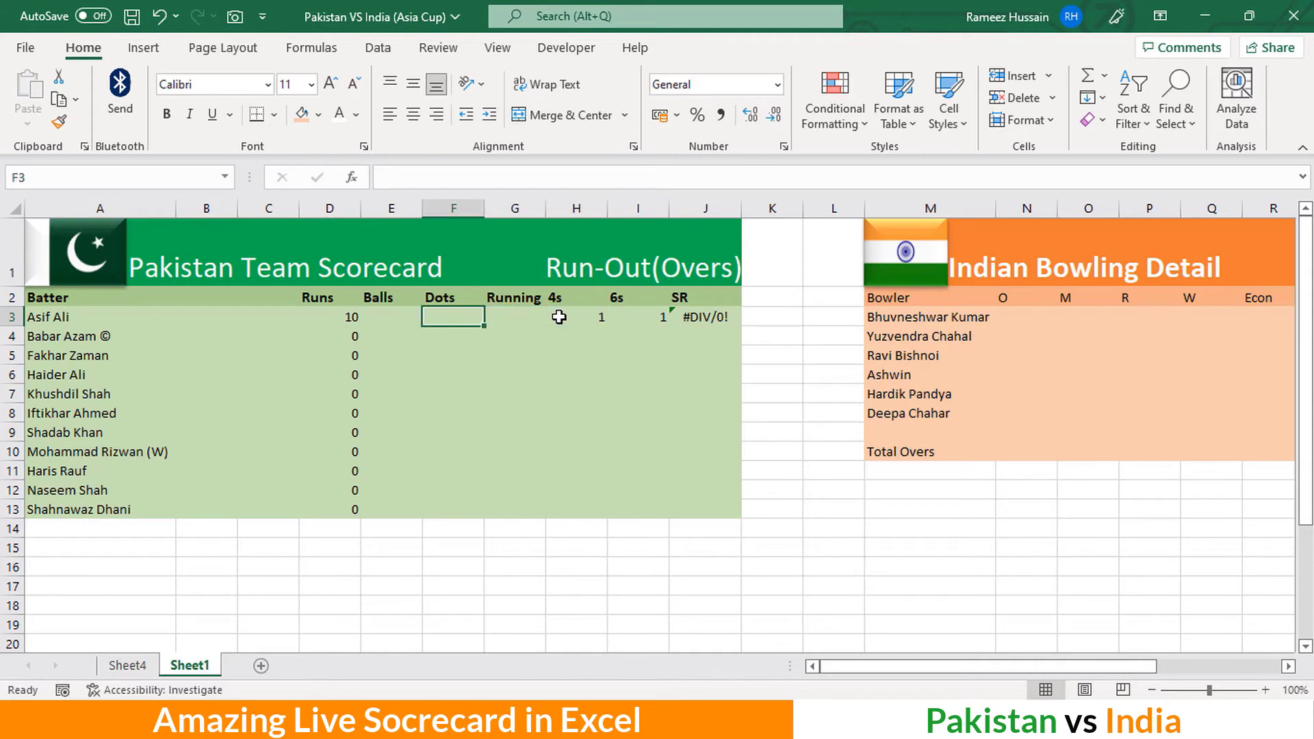
{"action": "type", "text": "10"}
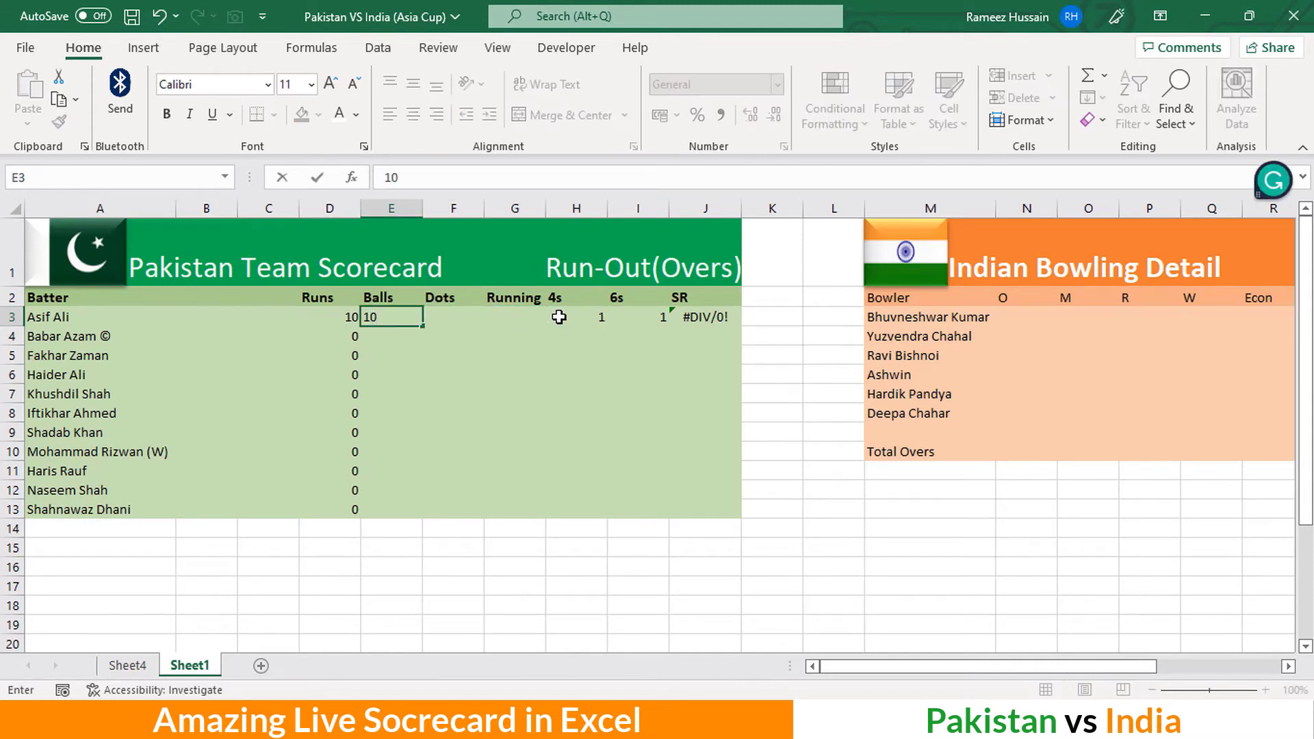
{"action": "key", "text": "Return"}
{"action": "key", "text": "Up"}
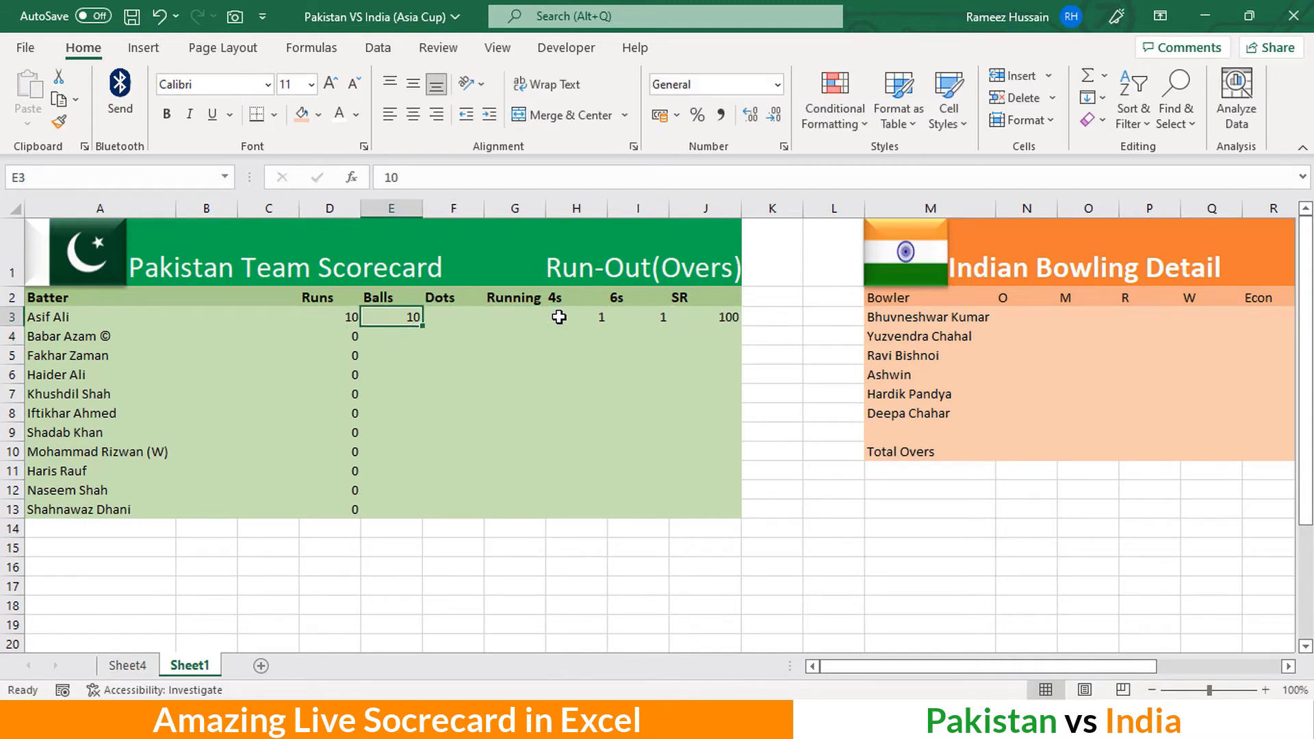
Format the J3 strike rate with two decimal places and fill its formula down the SR column to row 13
{"action": "left_click", "coordinate": [723, 316]}
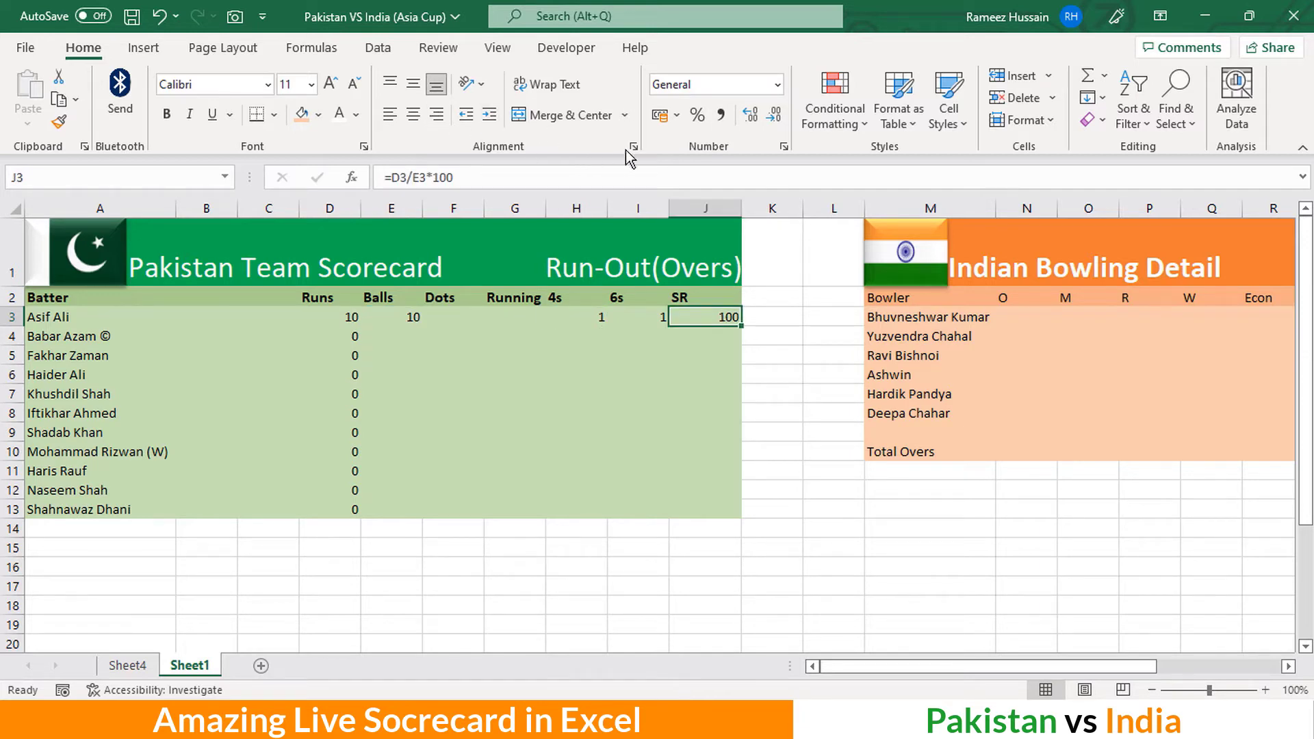
{"action": "left_click", "coordinate": [756, 125]}
{"action": "left_click", "coordinate": [756, 125]}
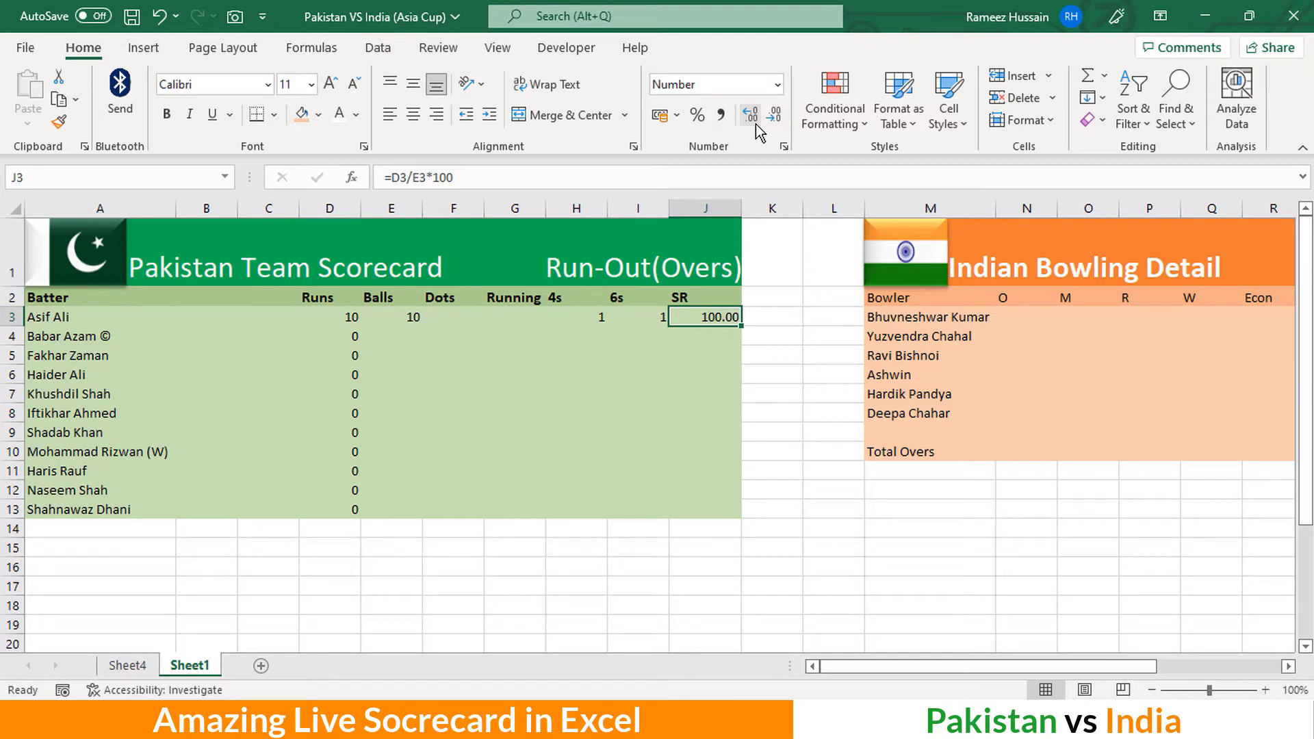
{"action": "left_click", "coordinate": [713, 338]}
{"action": "left_click", "coordinate": [712, 313]}
{"action": "left_click_drag", "start_coordinate": [740, 325], "coordinate": [740, 515]}
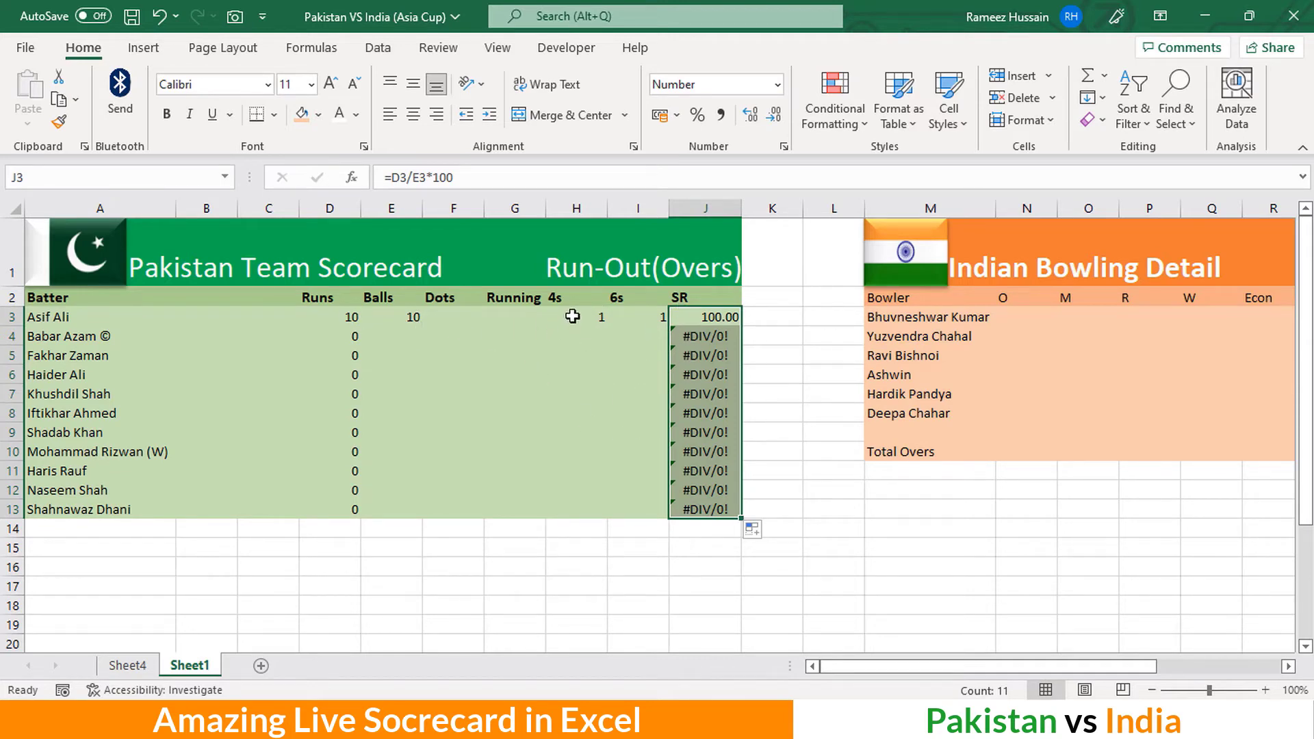
Clear the test values from the 4s, 6s and Balls cells in row 3
{"action": "left_click", "coordinate": [572, 316]}
{"action": "key", "text": "Delete"}
{"action": "key", "text": "Right"}
{"action": "key", "text": "Delete"}
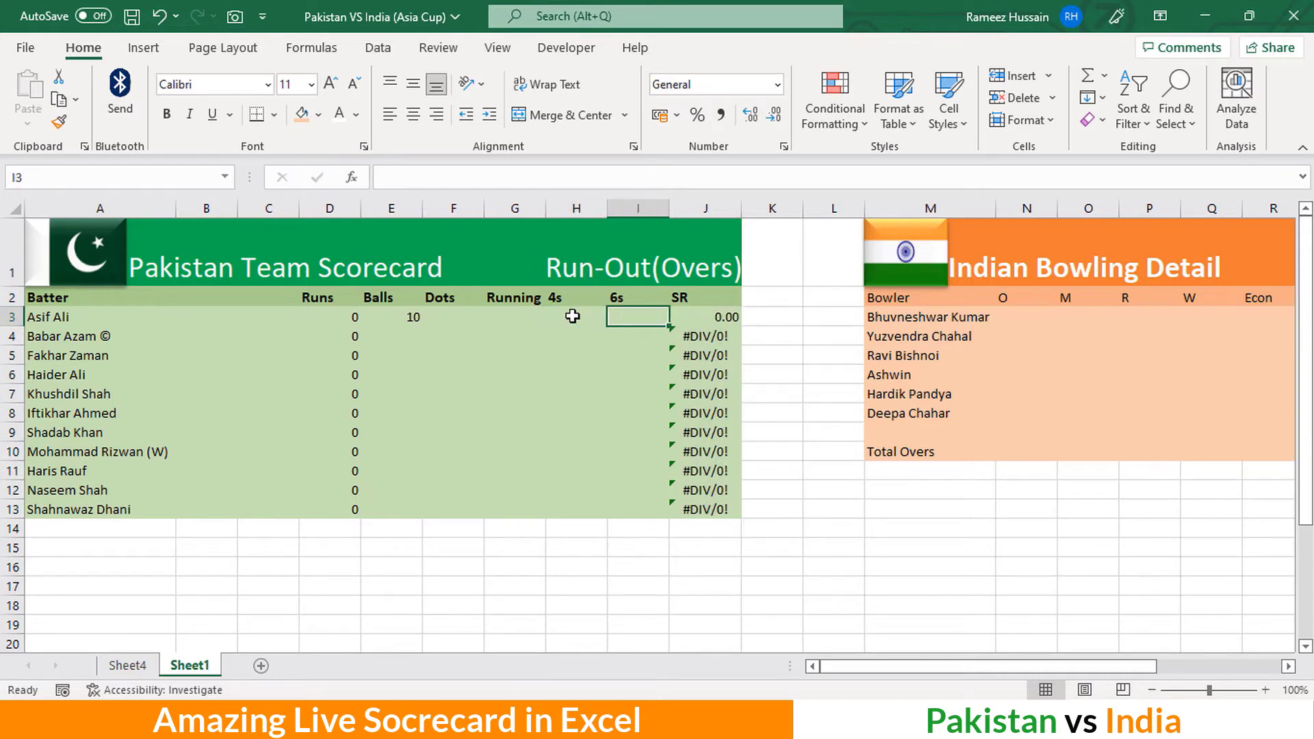
{"action": "key", "text": "Left"}
{"action": "key", "text": "Left"}
{"action": "key", "text": "Left"}
{"action": "key", "text": "Left"}
{"action": "key", "text": "Delete"}
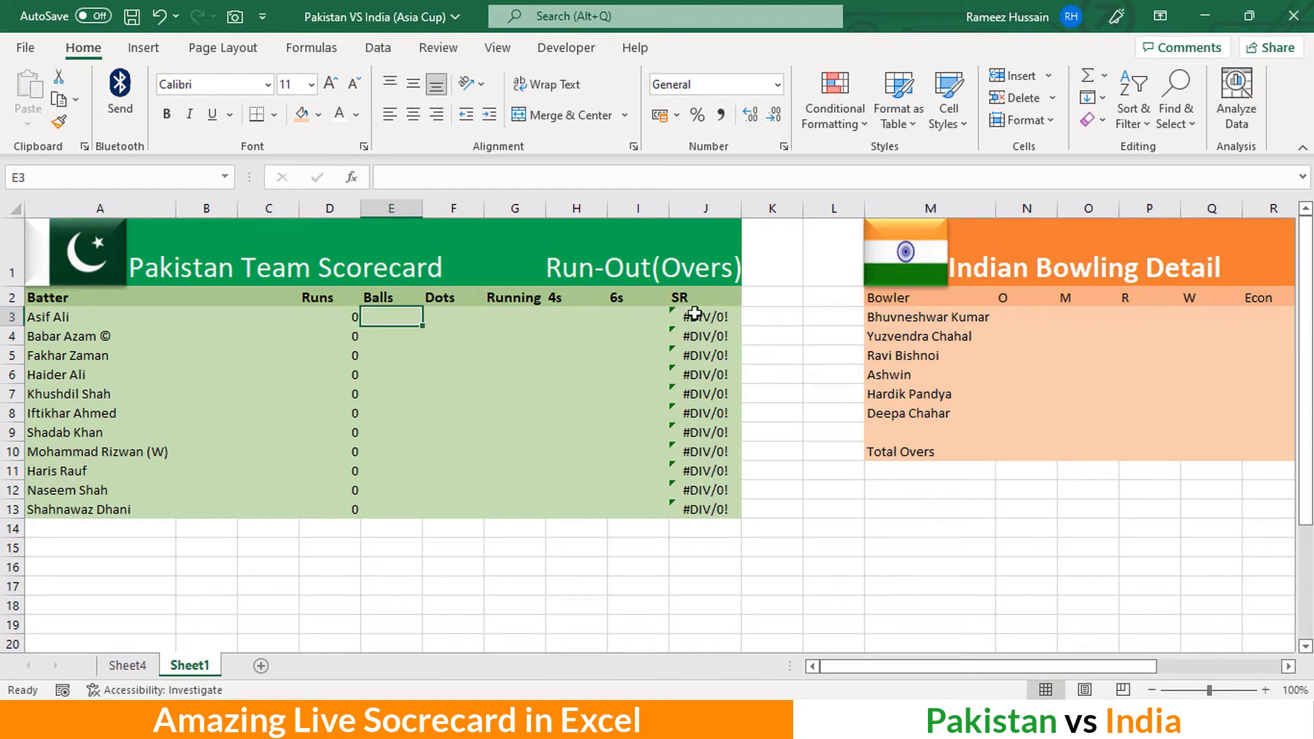
Change the J3 strike rate formula to =IFERROR(D3/E3*100,"") and fill it down the SR column to row 13
{"action": "left_click", "coordinate": [680, 315]}
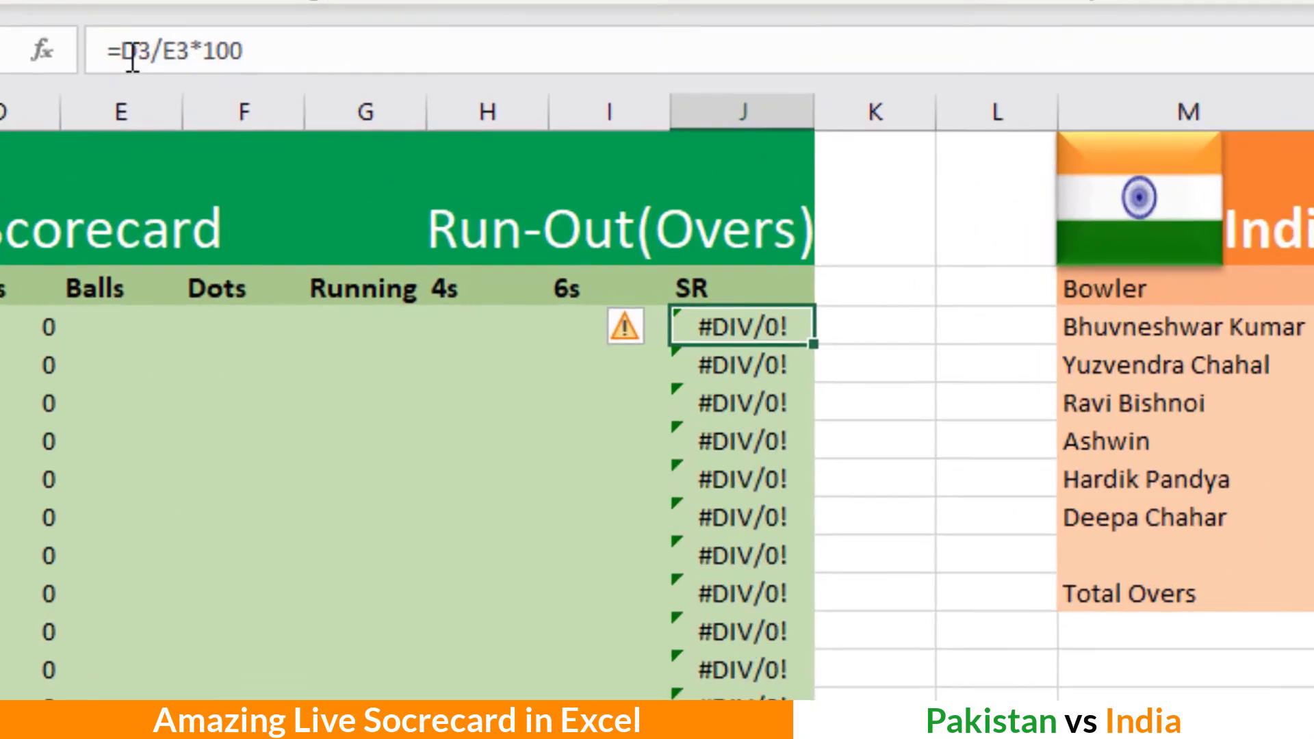
{"action": "left_click", "coordinate": [391, 177]}
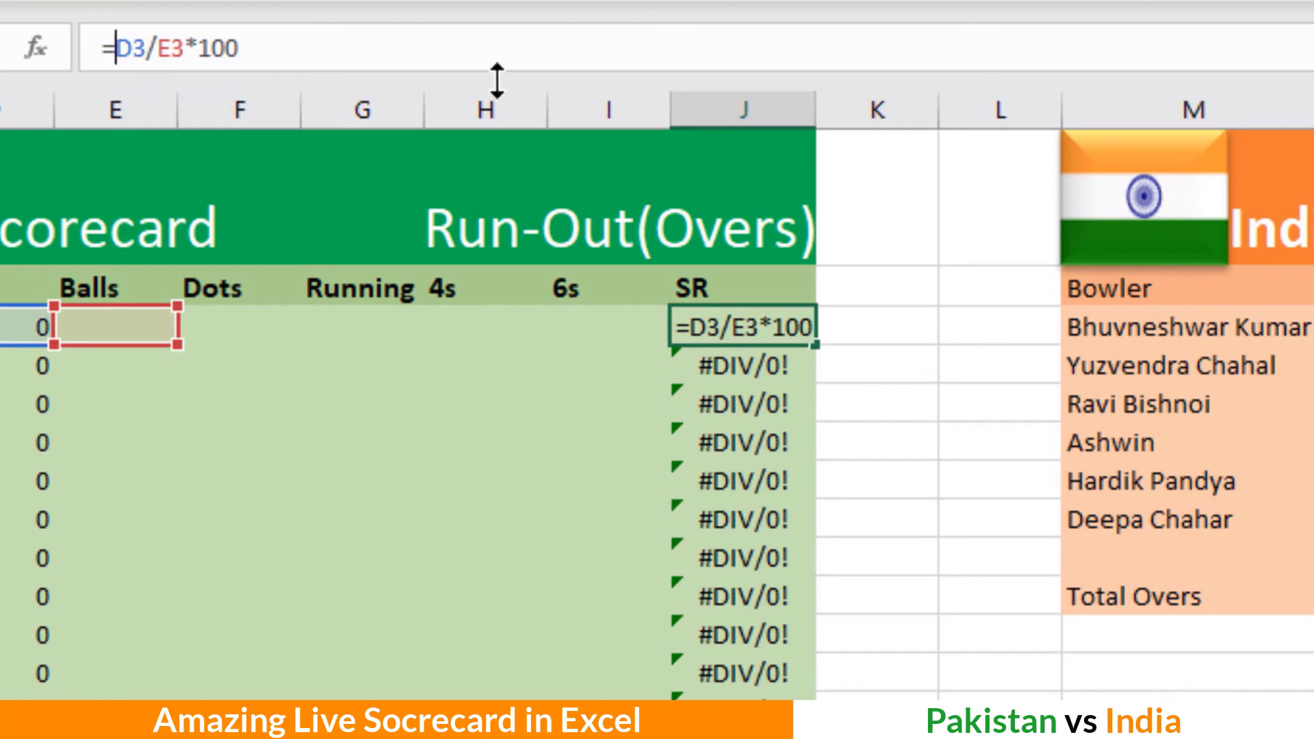
{"action": "type", "text": "if"}
{"action": "type", "text": "error"}
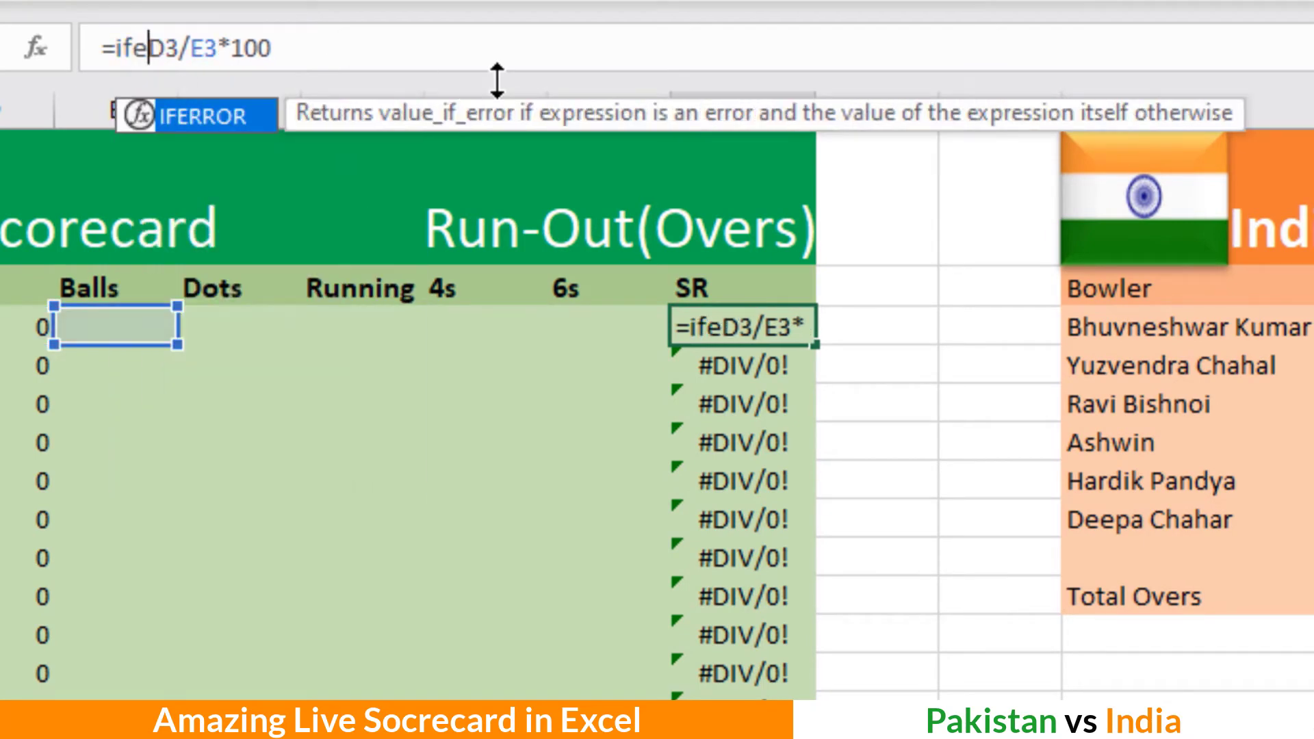
{"action": "key", "text": "Tab"}
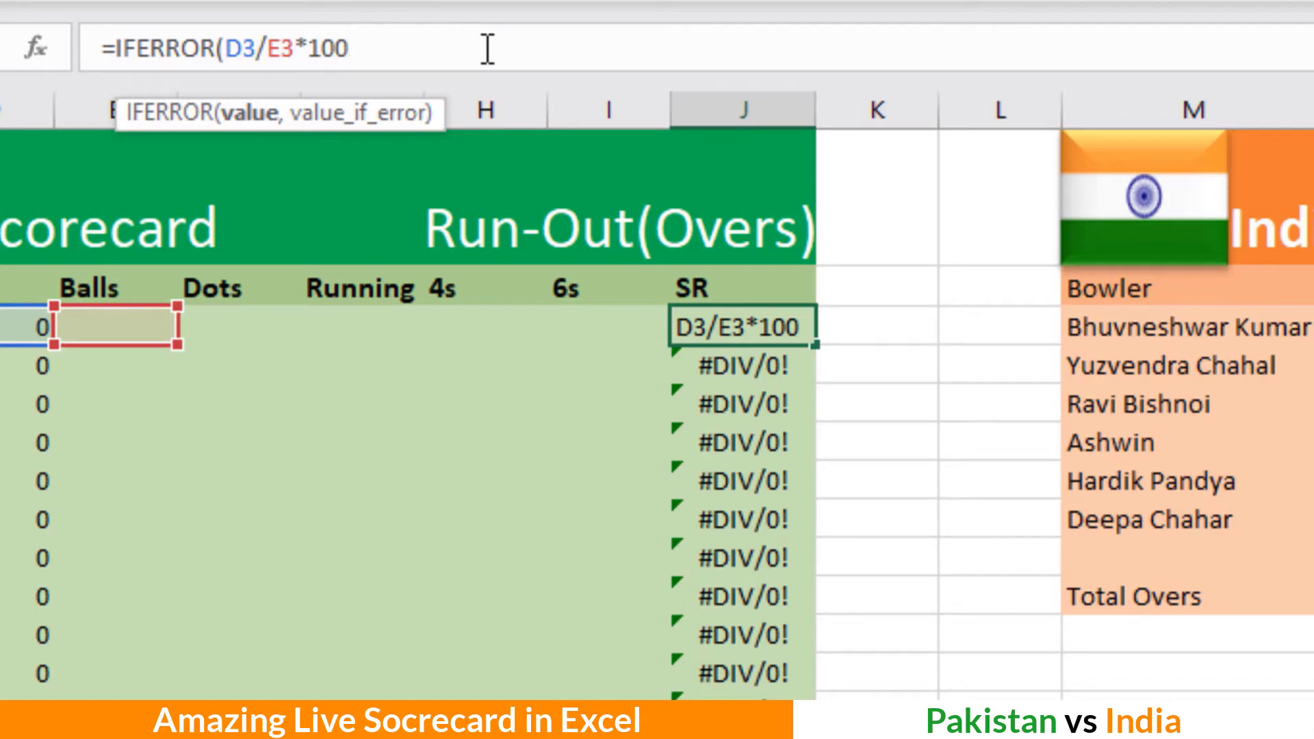
{"action": "type", "text": ","}
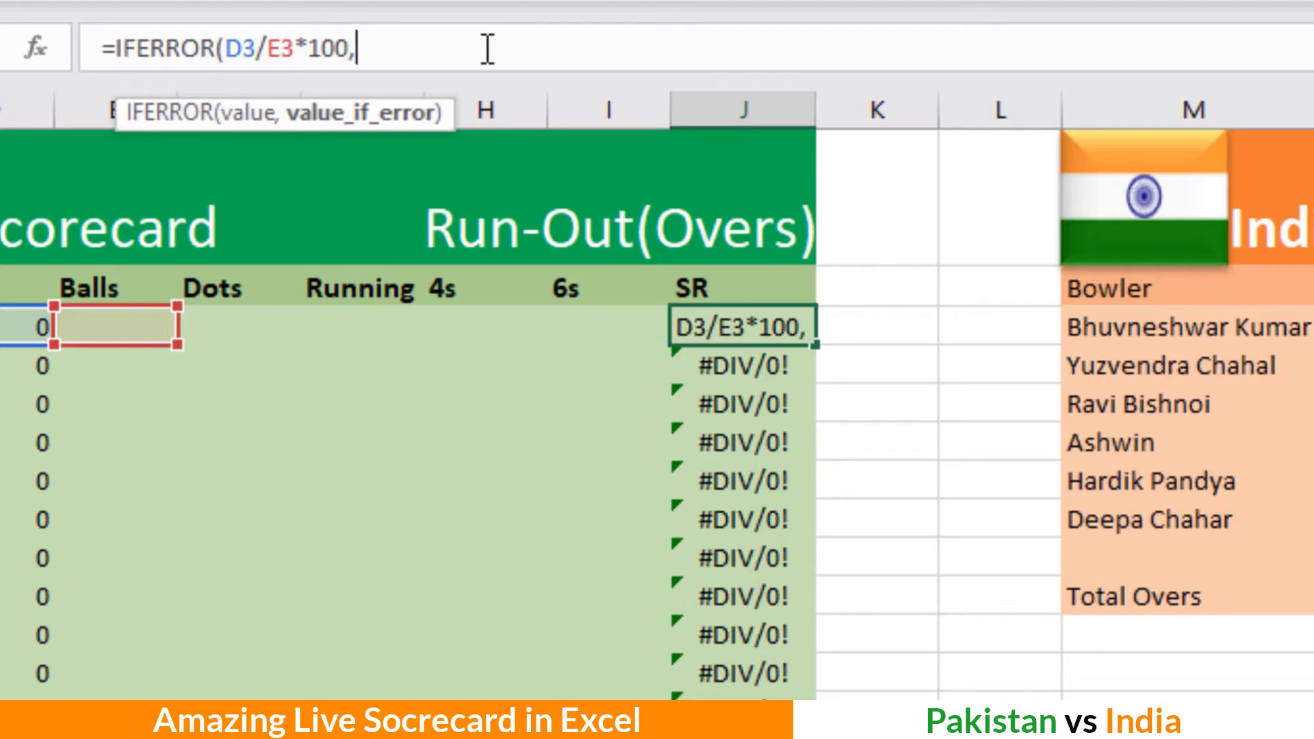
{"action": "type", "text": "\"\""}
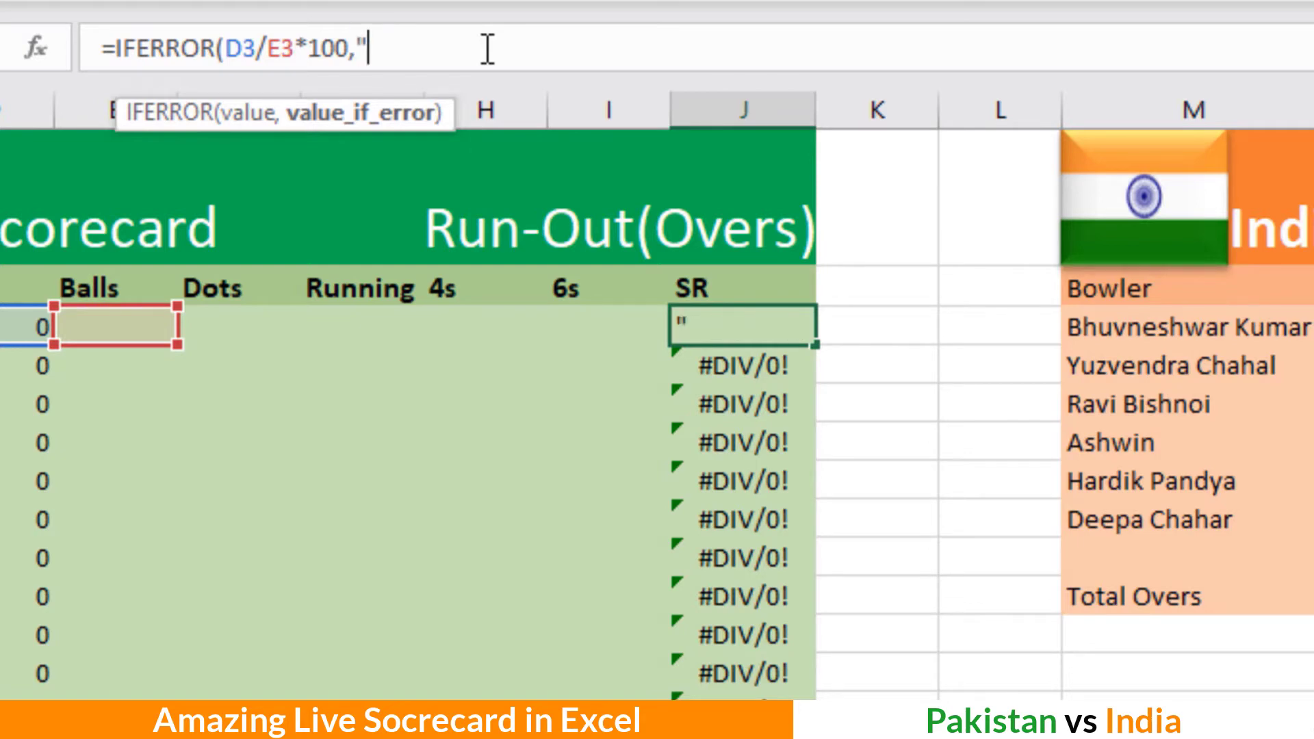
{"action": "type", "text": ")"}
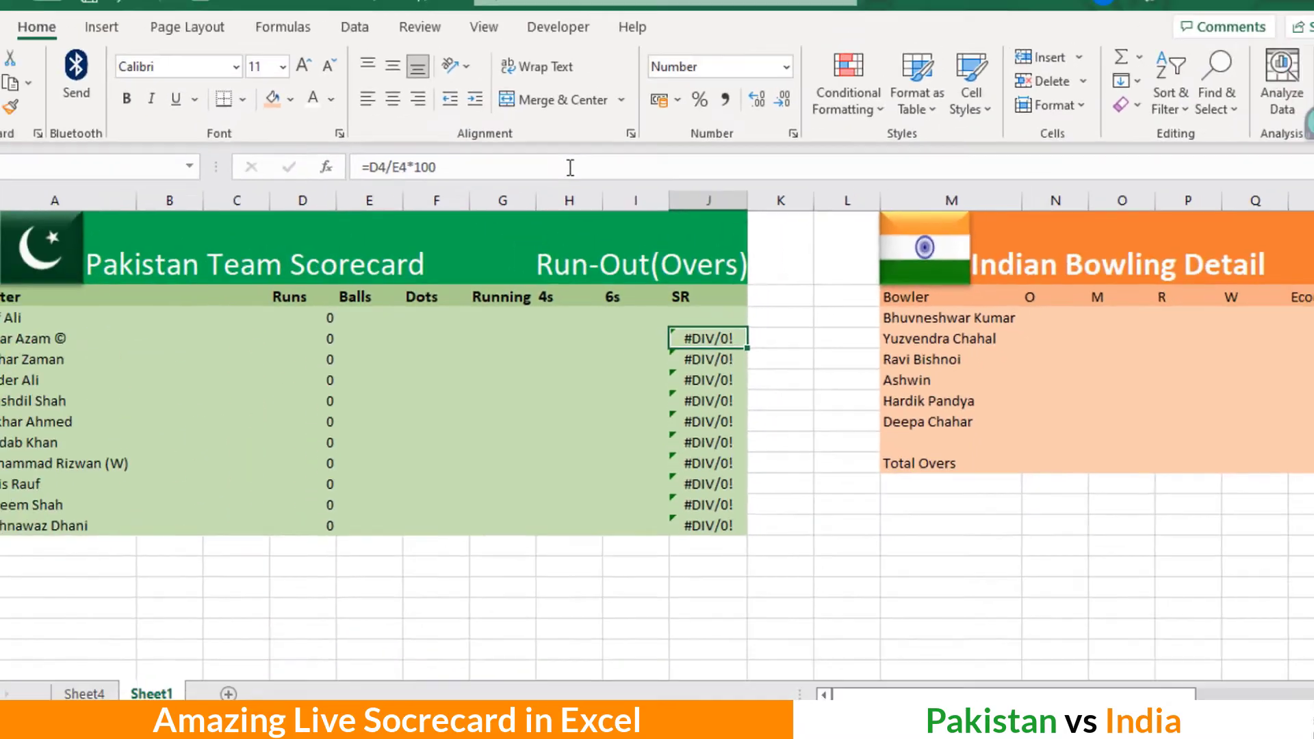
{"action": "key", "text": "ctrl+Return"}
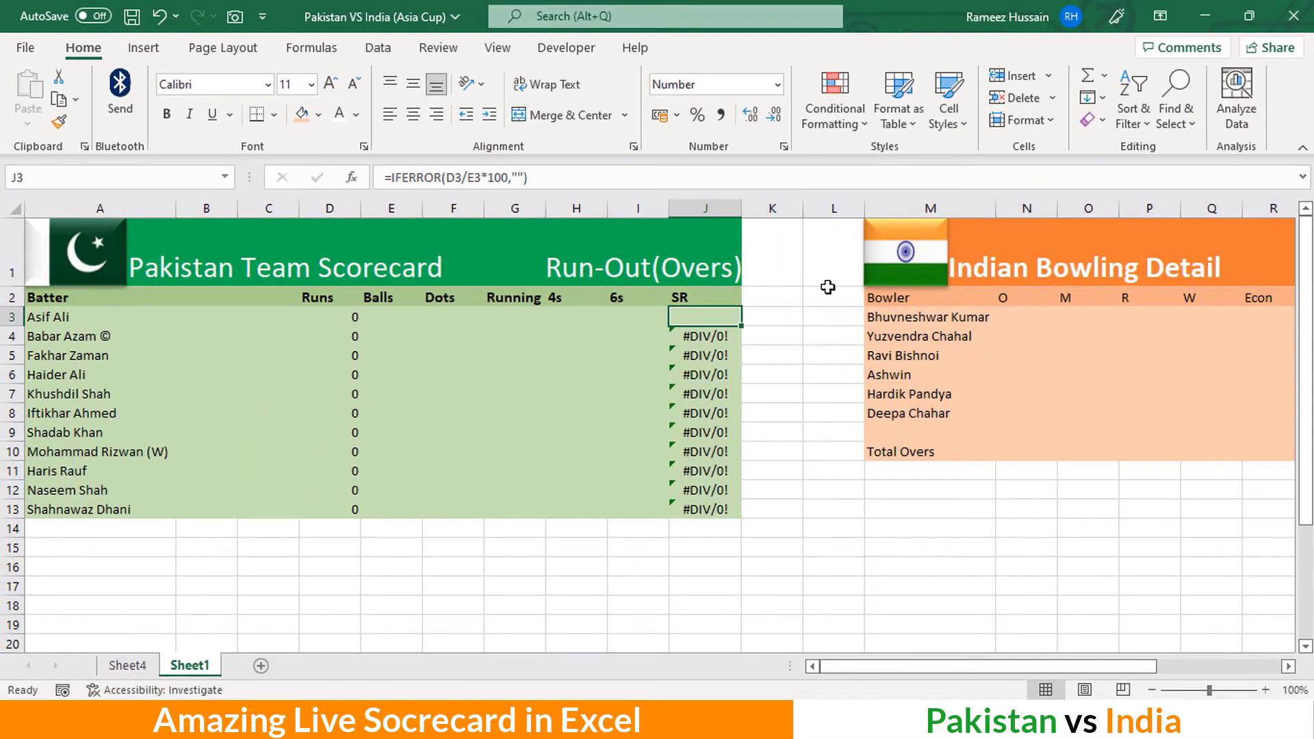
{"action": "double_click", "coordinate": [741, 326]}
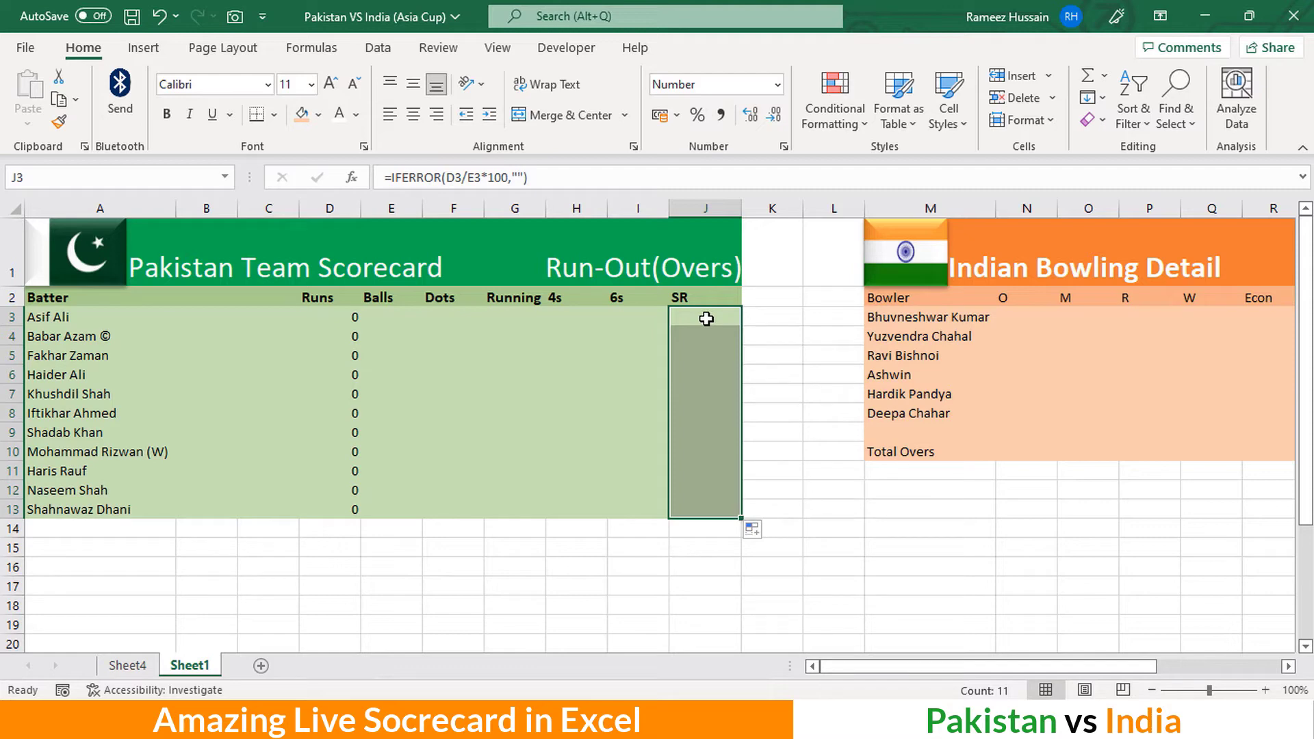
Set up an Equal To conditional formatting rule for the Runs cells D3:D13 with 0 as the comparison value
{"action": "left_click", "coordinate": [326, 319]}
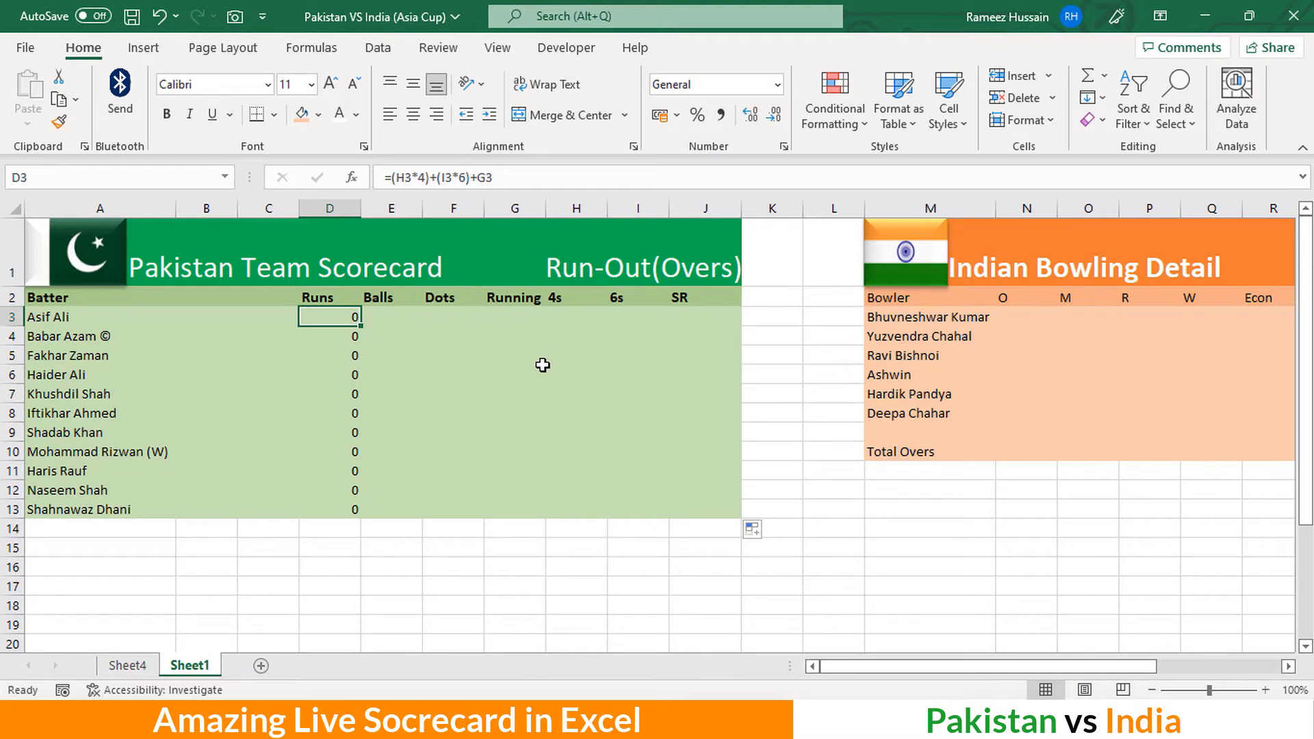
{"action": "key", "text": "shift+Down"}
{"action": "key", "text": "shift+Down"}
{"action": "key", "text": "shift+Down"}
{"action": "key", "text": "shift+Down"}
{"action": "key", "text": "shift+Down"}
{"action": "key", "text": "shift+Down"}
{"action": "key", "text": "shift+Down"}
{"action": "key", "text": "shift+Down"}
{"action": "key", "text": "shift+Down"}
{"action": "key", "text": "shift+Down"}
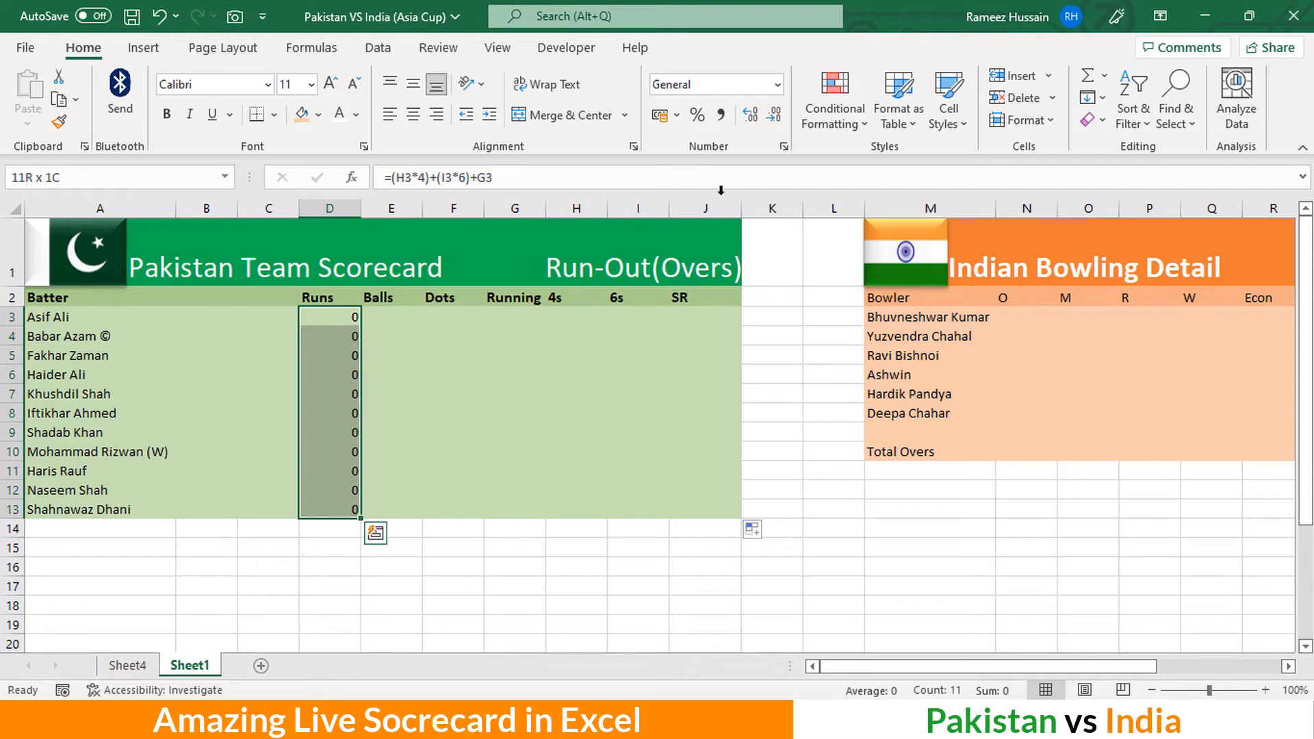
{"action": "left_click", "coordinate": [836, 121]}
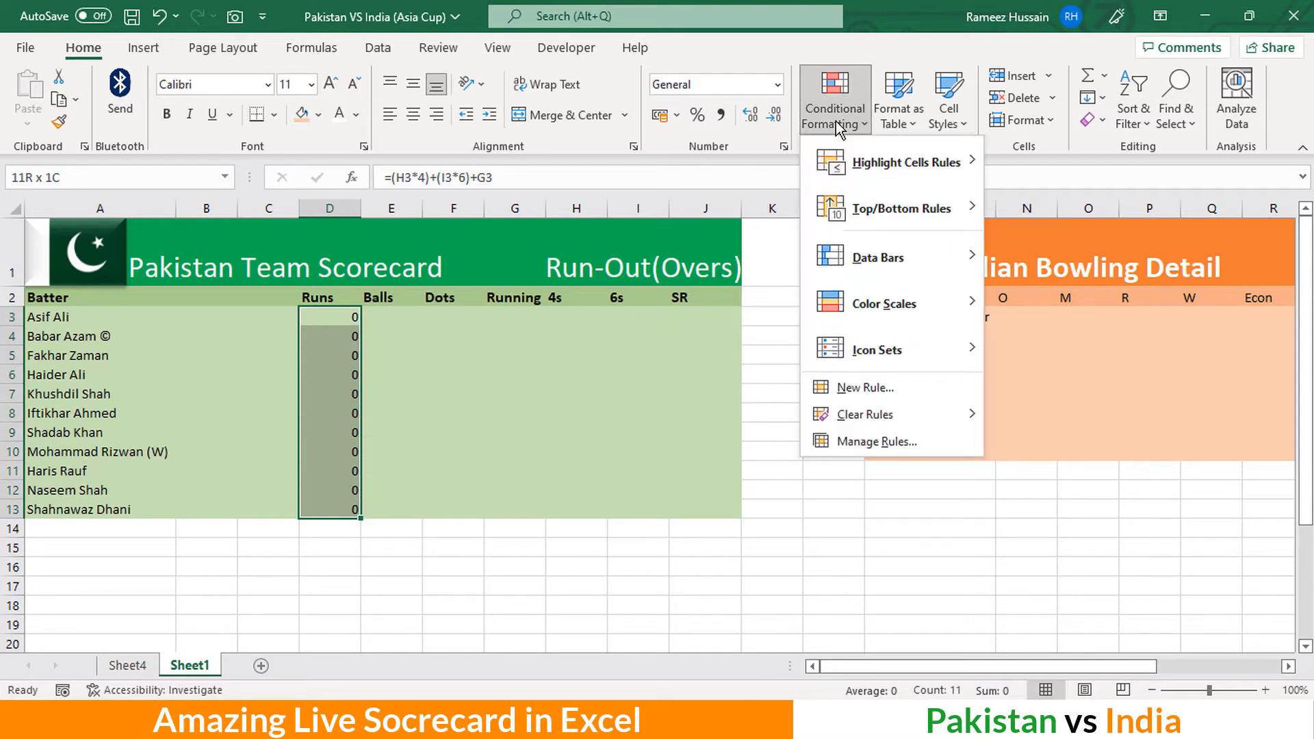
{"action": "mouse_move", "coordinate": [884, 163]}
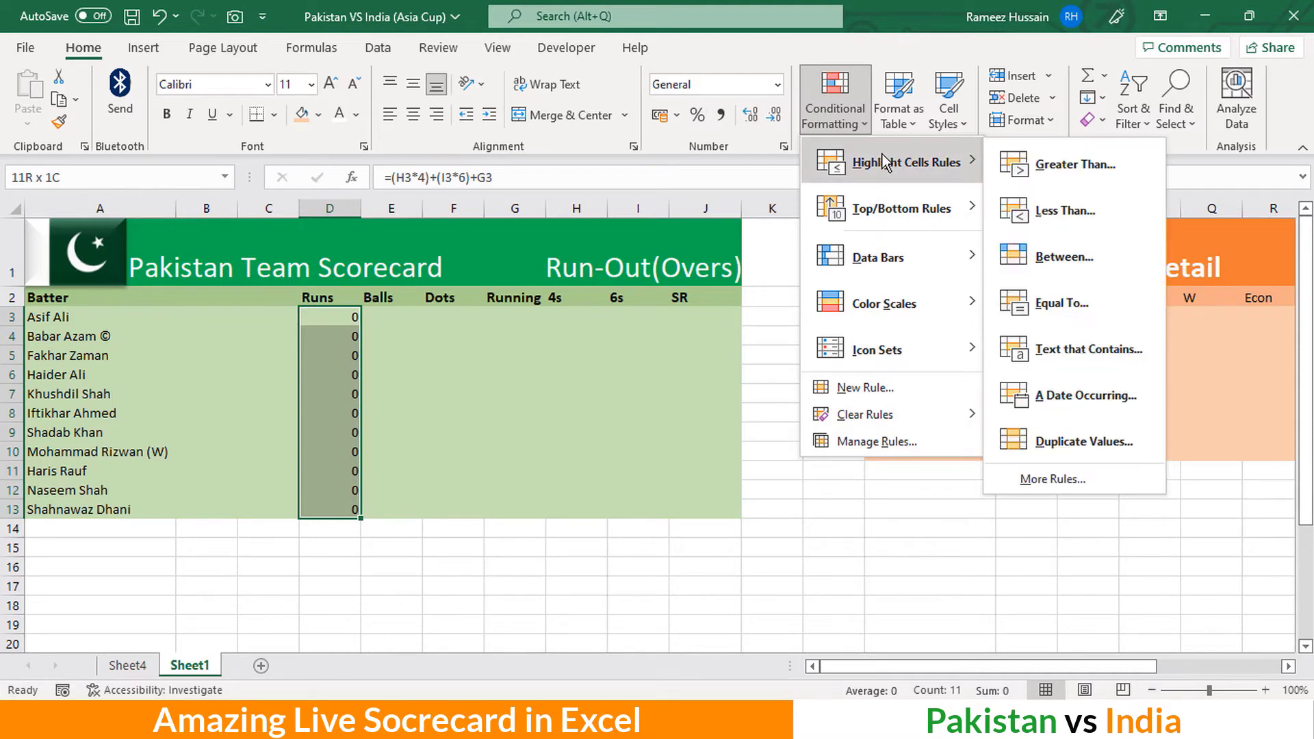
{"action": "left_click", "coordinate": [1066, 308]}
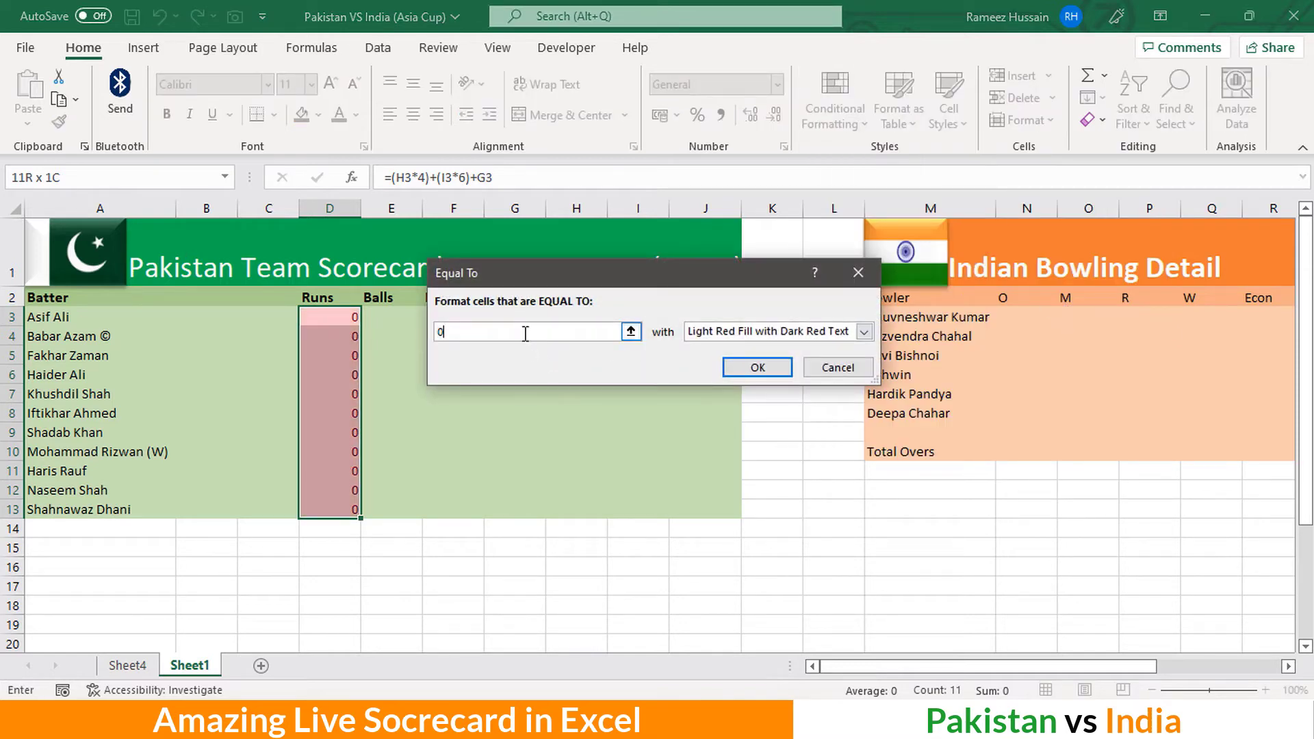
Give the Equal To rule the custom number format ;;; and apply it to the Runs cells
{"action": "left_click", "coordinate": [864, 334]}
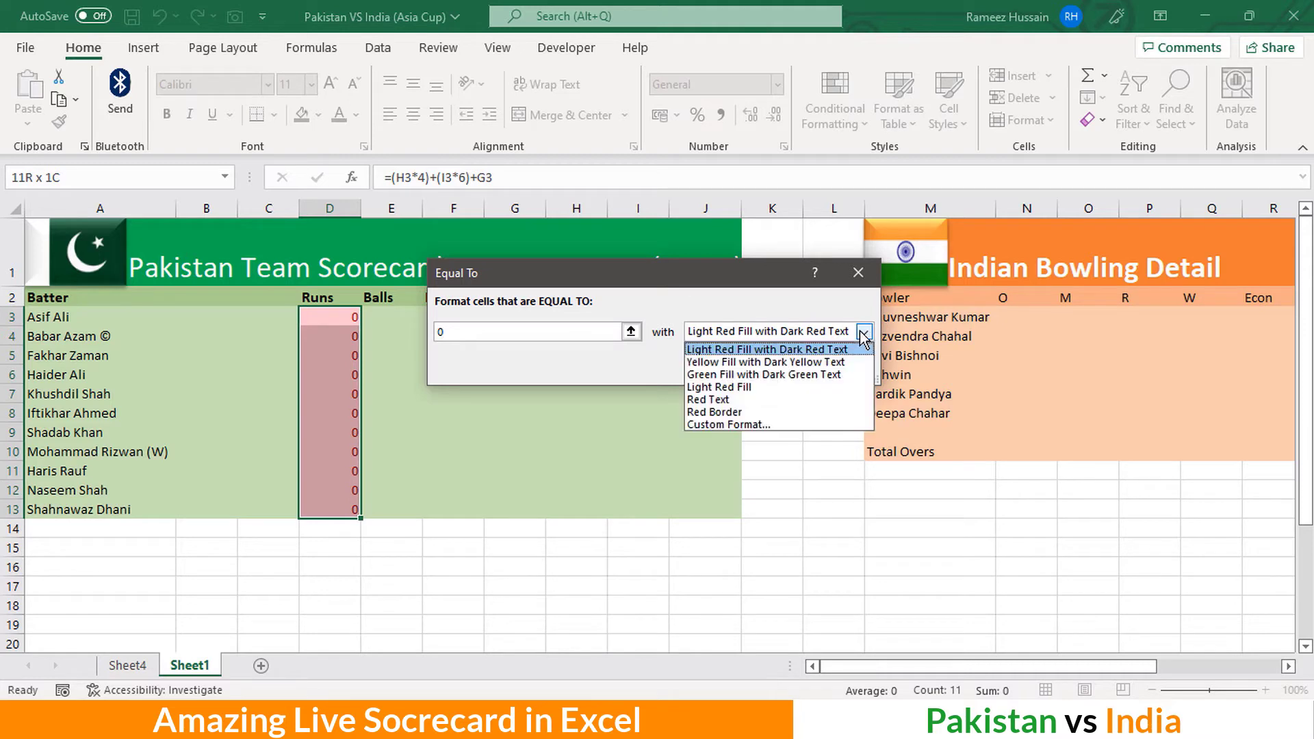
{"action": "left_click", "coordinate": [792, 425]}
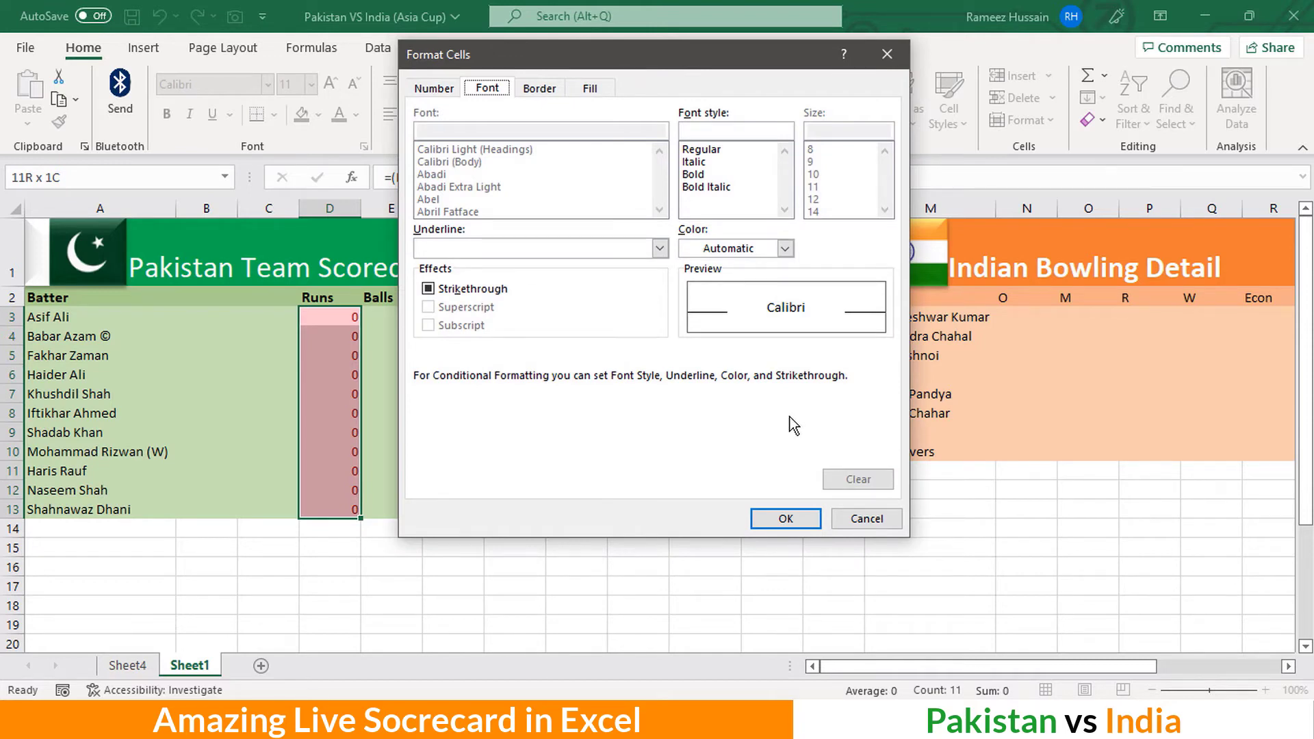
{"action": "left_click", "coordinate": [446, 96]}
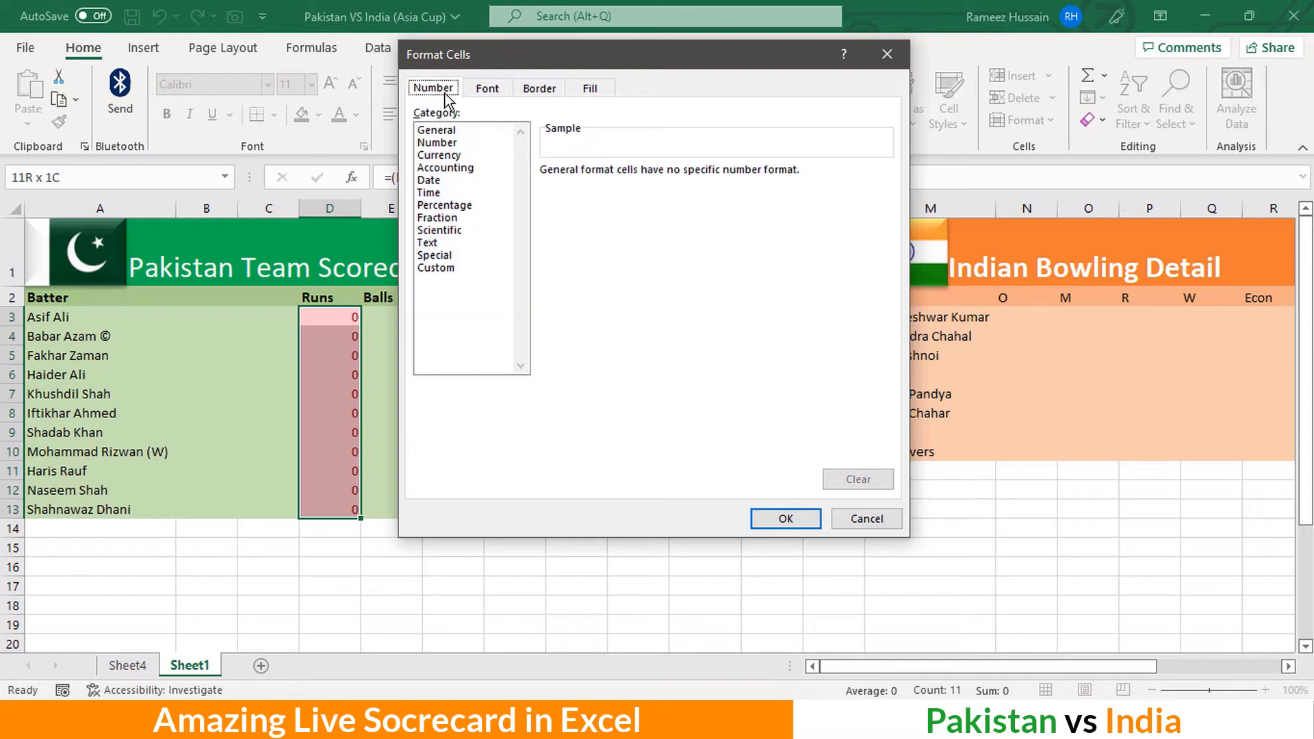
{"action": "left_click", "coordinate": [454, 268]}
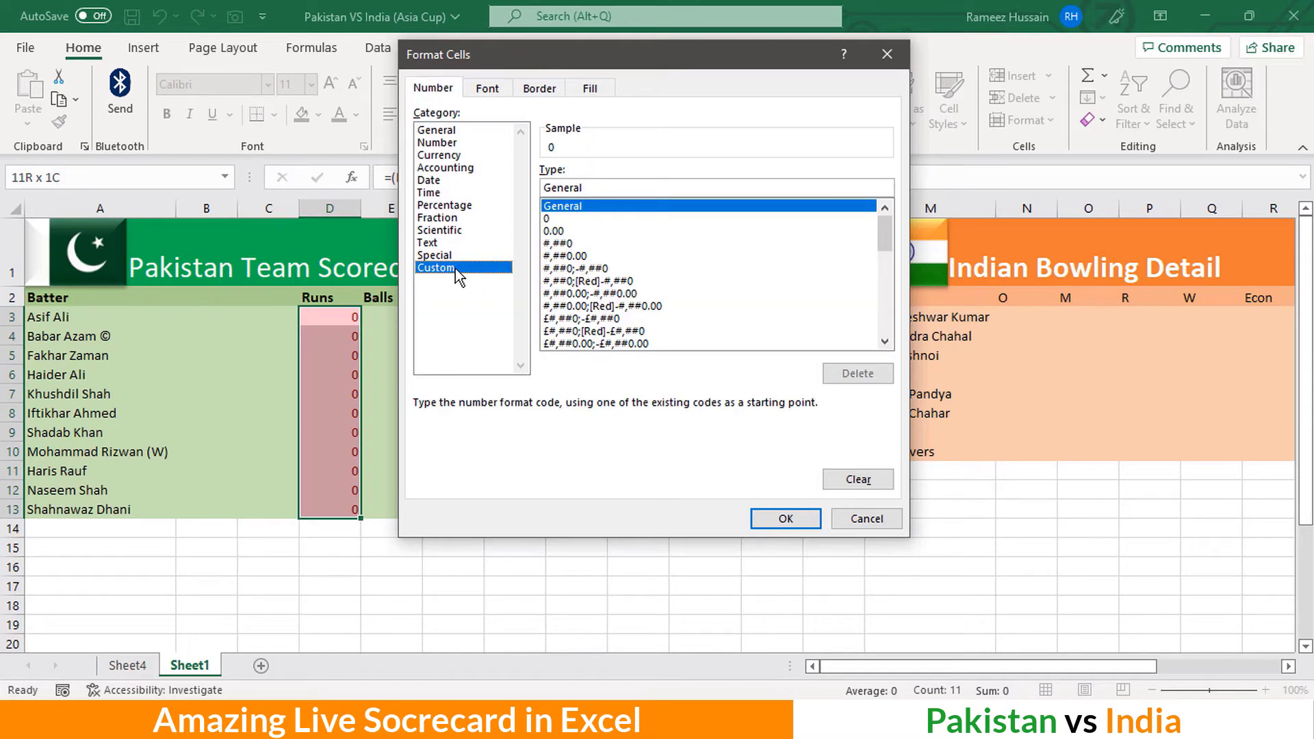
{"action": "double_click", "coordinate": [595, 187]}
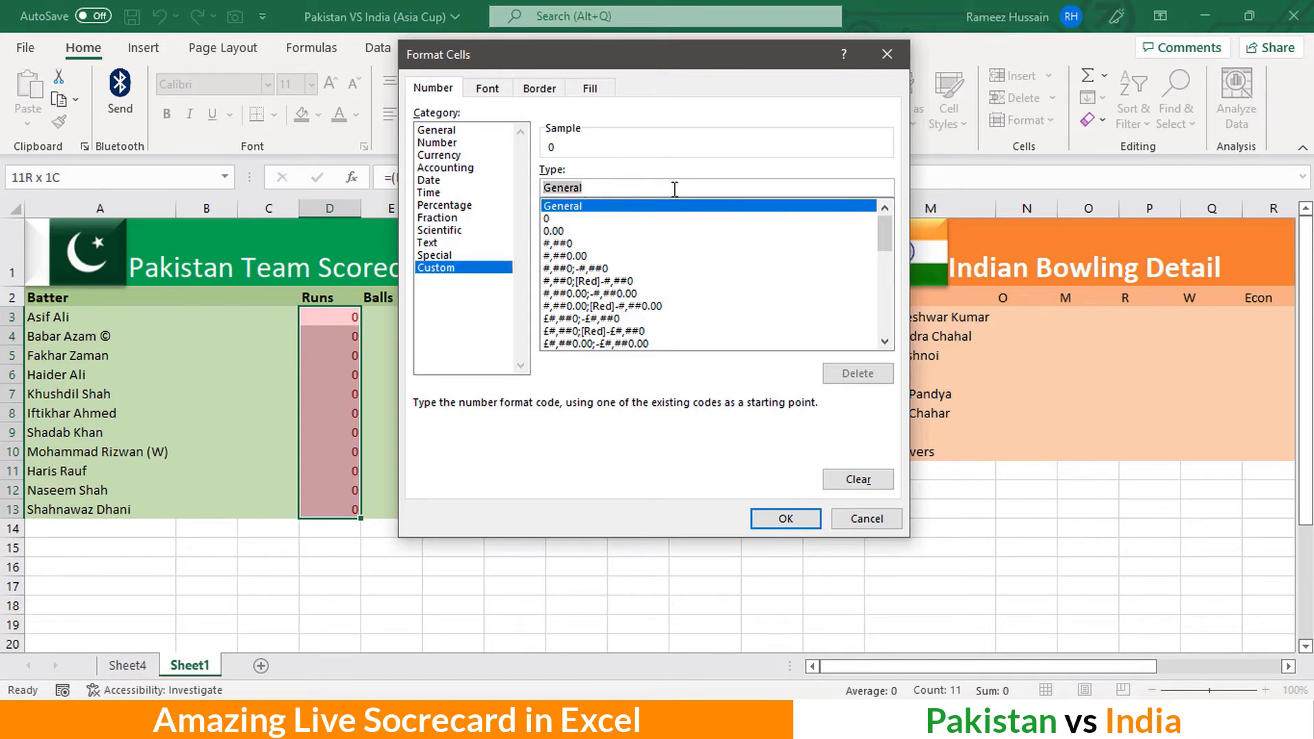
{"action": "type", "text": ";;;"}
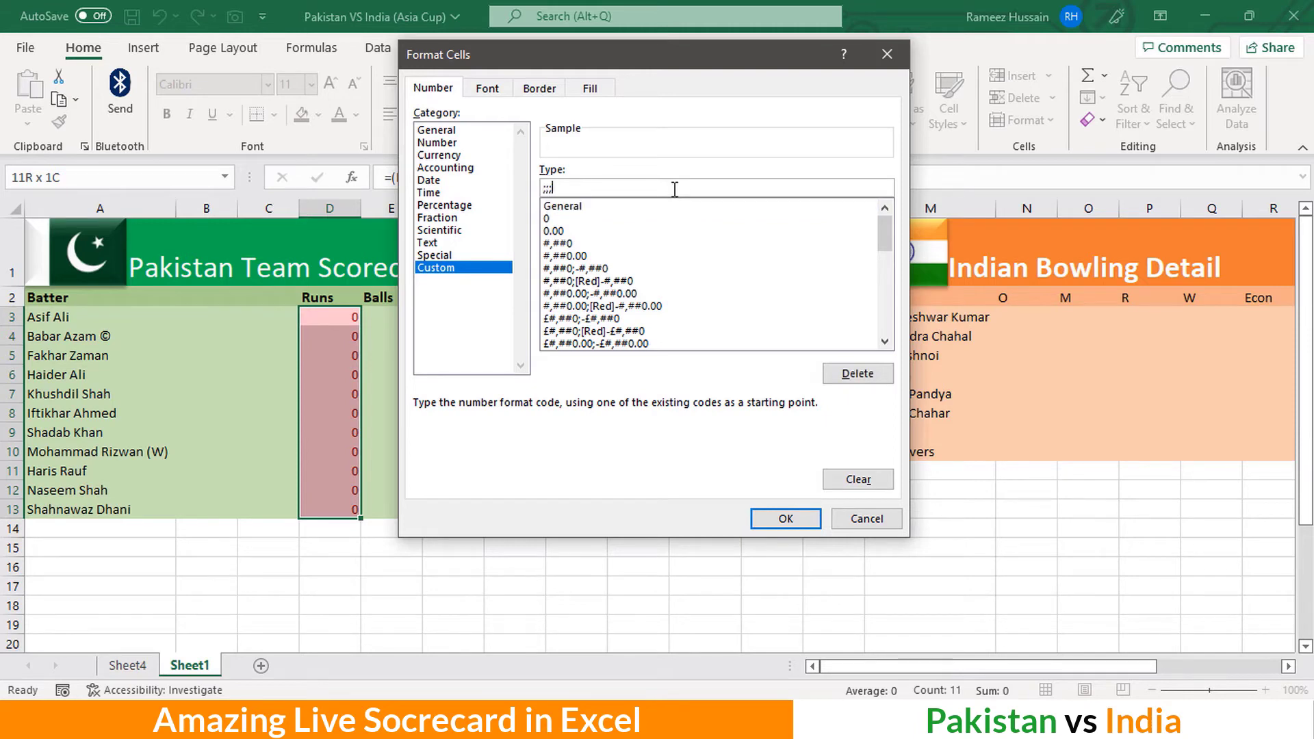
{"action": "left_click", "coordinate": [782, 517]}
{"action": "left_click", "coordinate": [758, 368]}
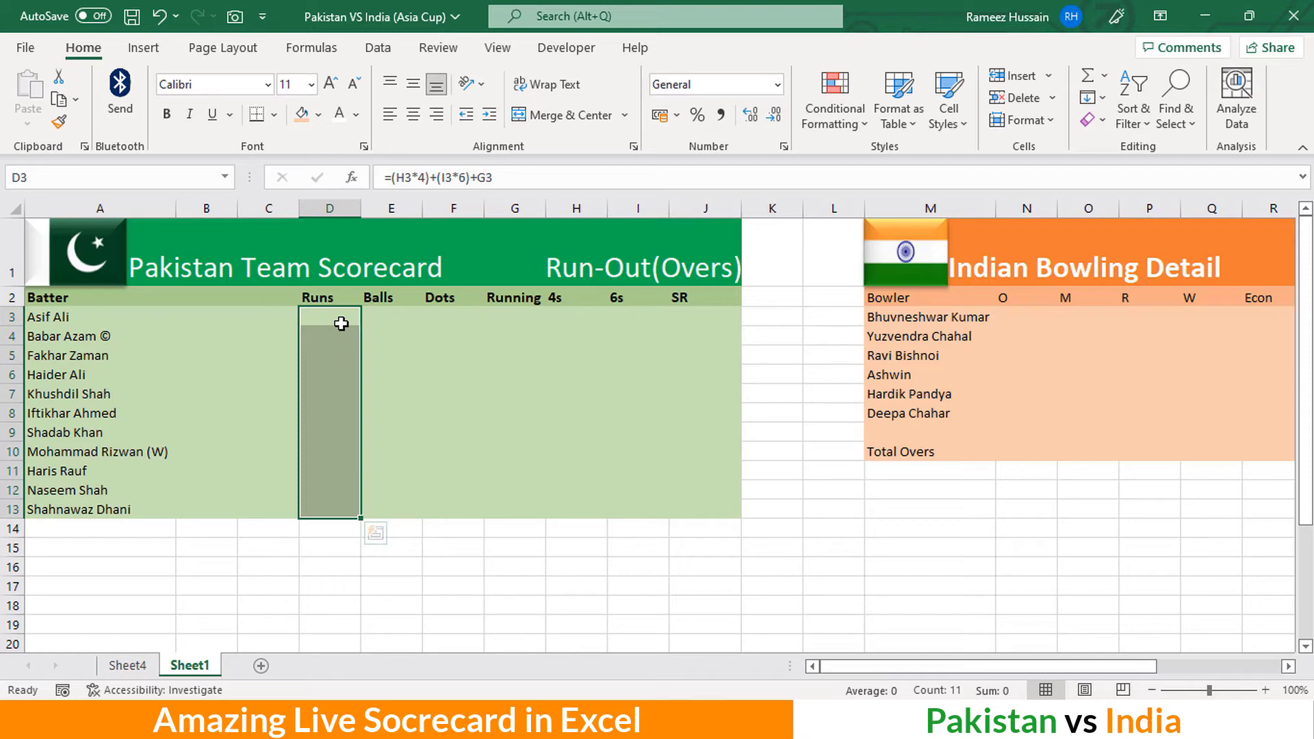
List the number format sections Positive, Negative, Zeroes and Text in cells K3 to K6
{"action": "left_click", "coordinate": [756, 317]}
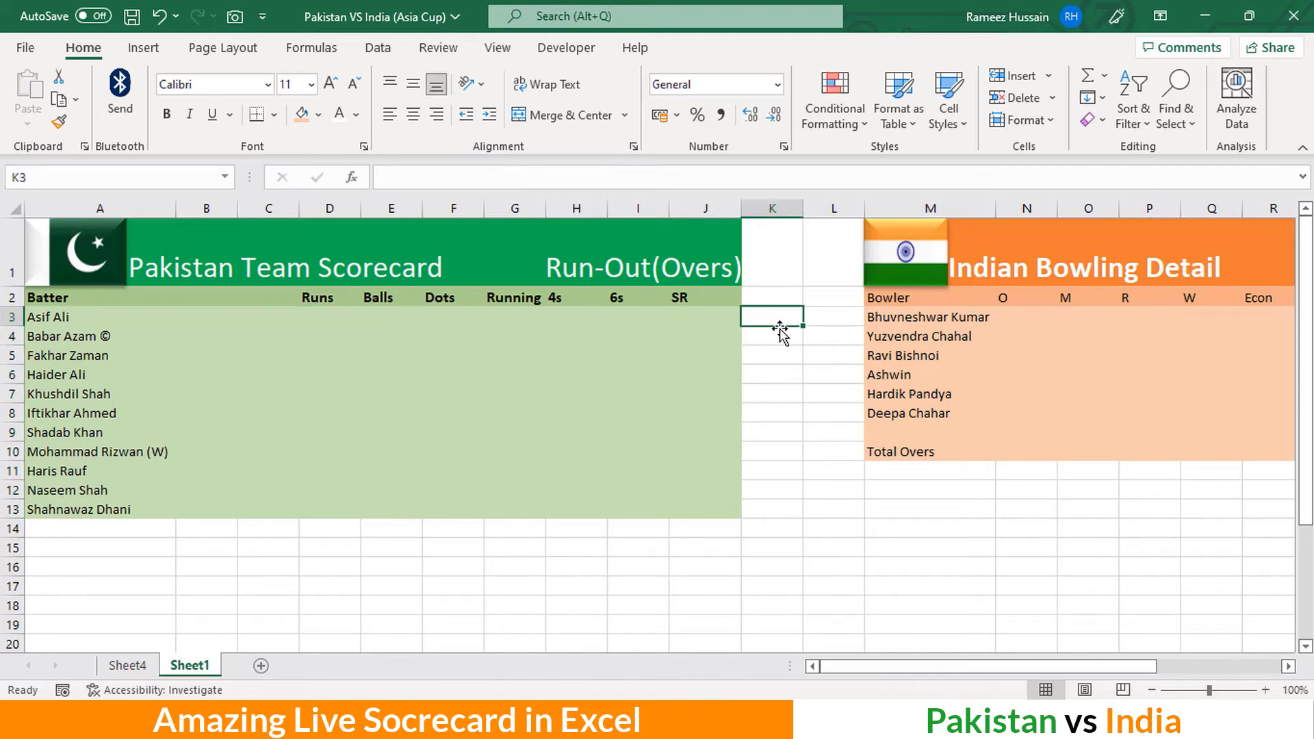
{"action": "type", "text": "Positive"}
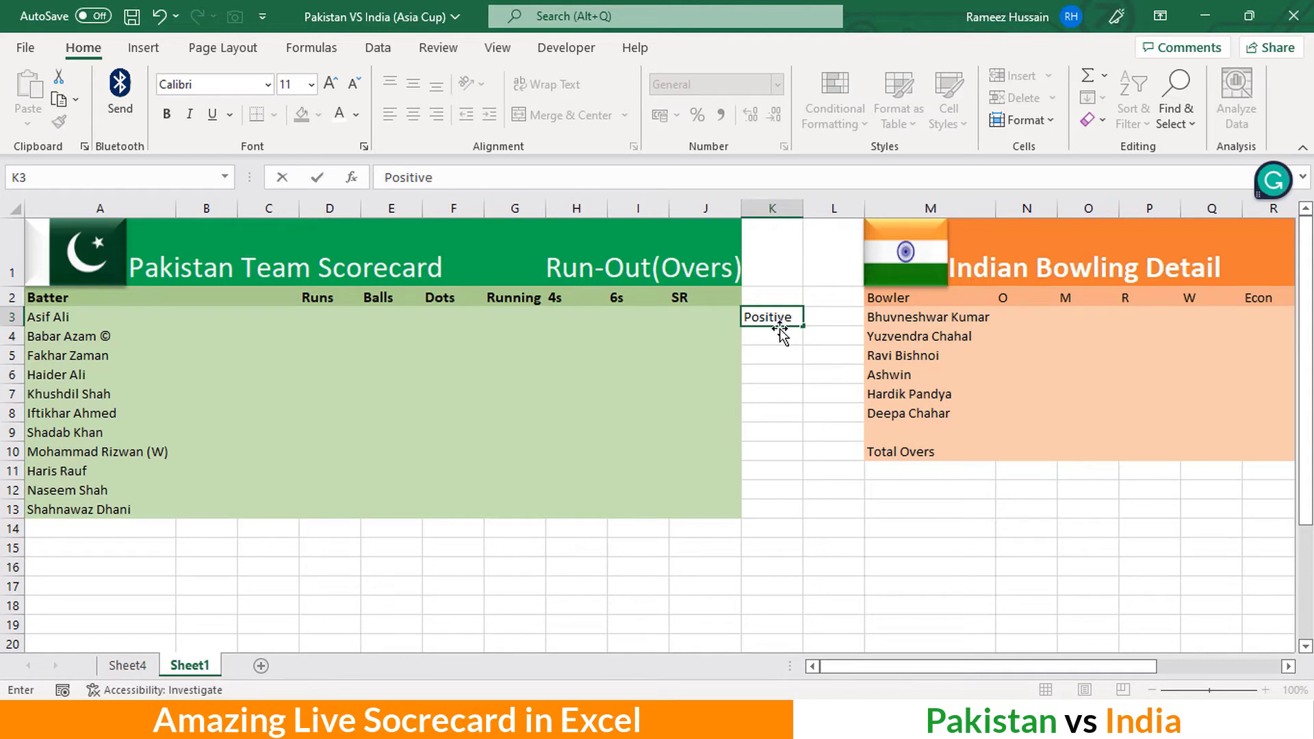
{"action": "key", "text": "Return"}
{"action": "type", "text": "Nega"}
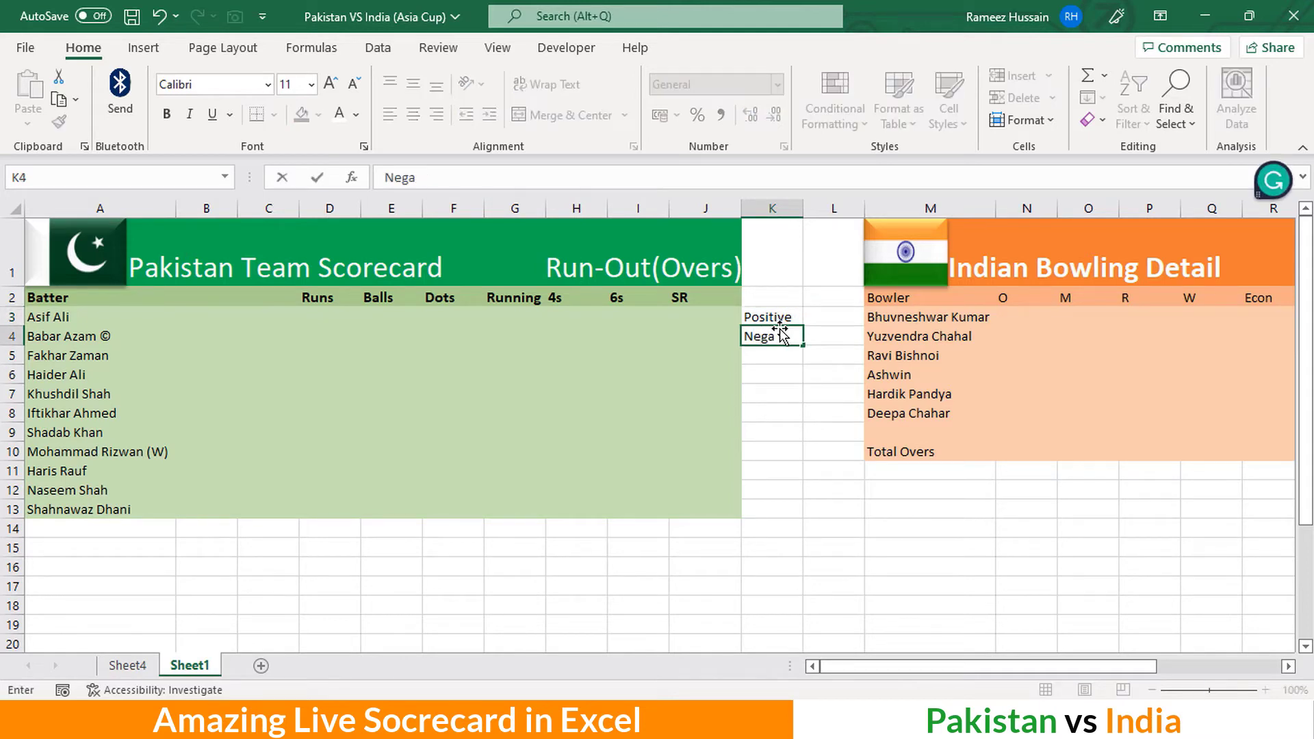
{"action": "type", "text": "tive"}
{"action": "key", "text": "Return"}
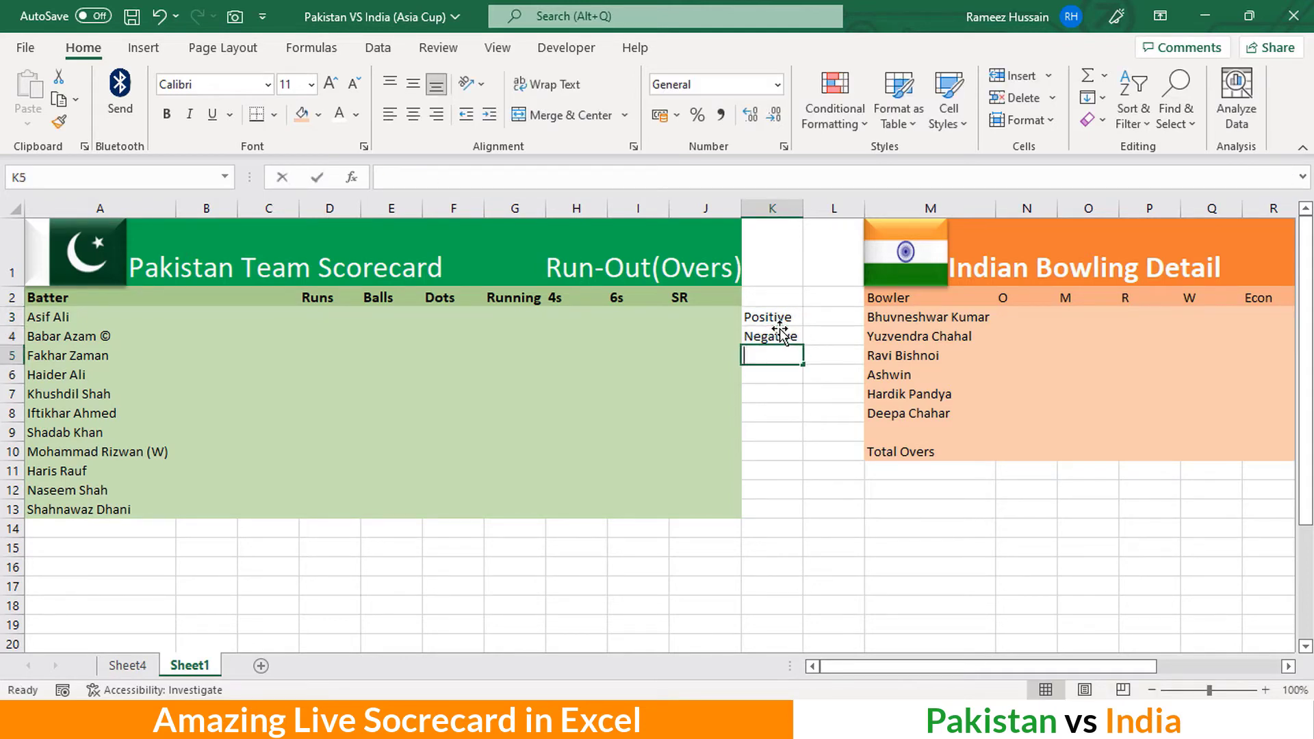
{"action": "type", "text": "Zeroes"}
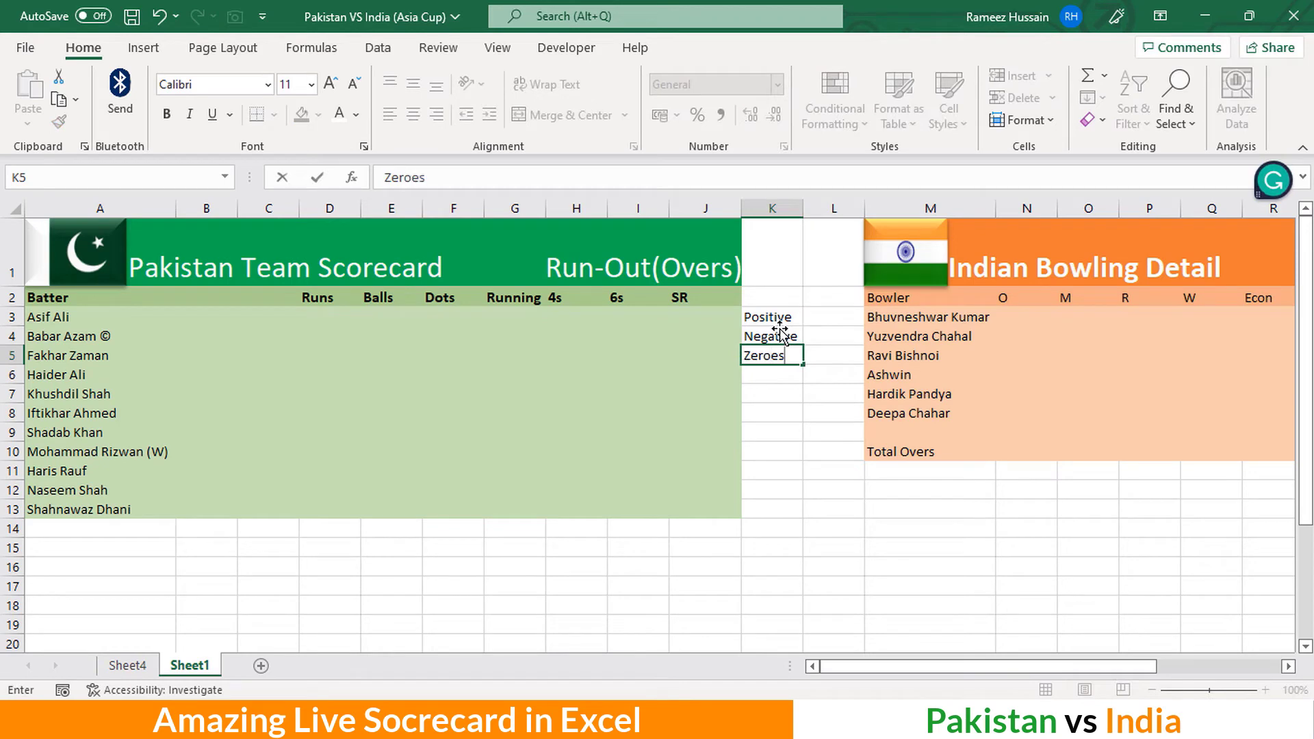
{"action": "key", "text": "Return"}
{"action": "type", "text": "Tex"}
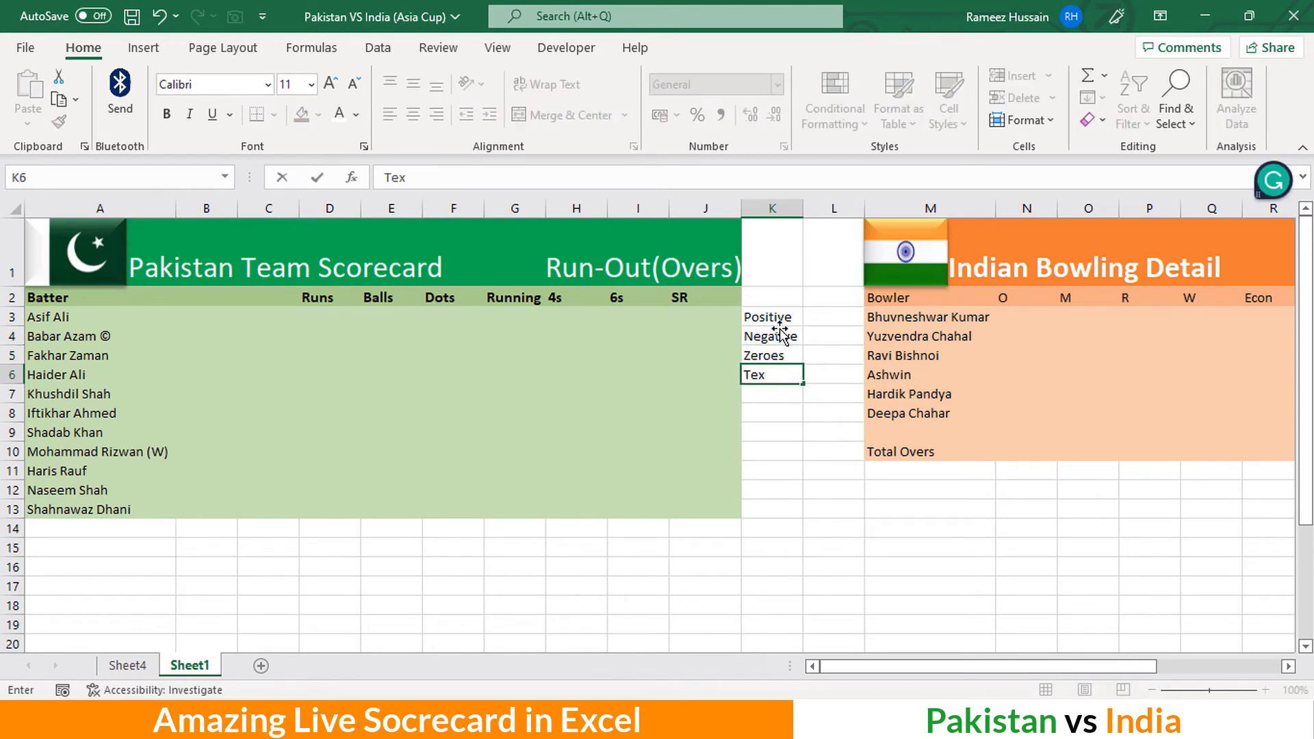
{"action": "type", "text": "t"}
{"action": "key", "text": "Return"}
Enter a semicolon in cell L3 beside the Positive label
{"action": "key", "text": "Up"}
{"action": "key", "text": "Up"}
{"action": "key", "text": "Up"}
{"action": "key", "text": "Up"}
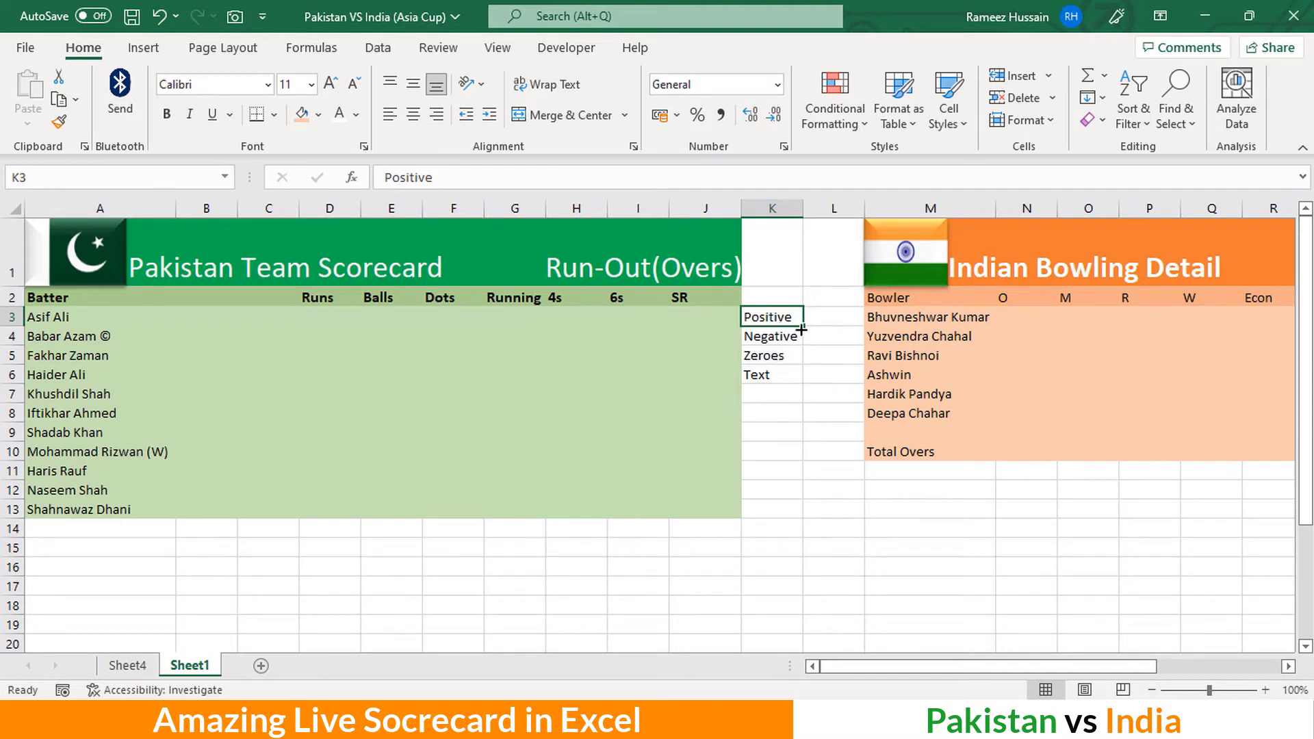
{"action": "left_click", "coordinate": [814, 318]}
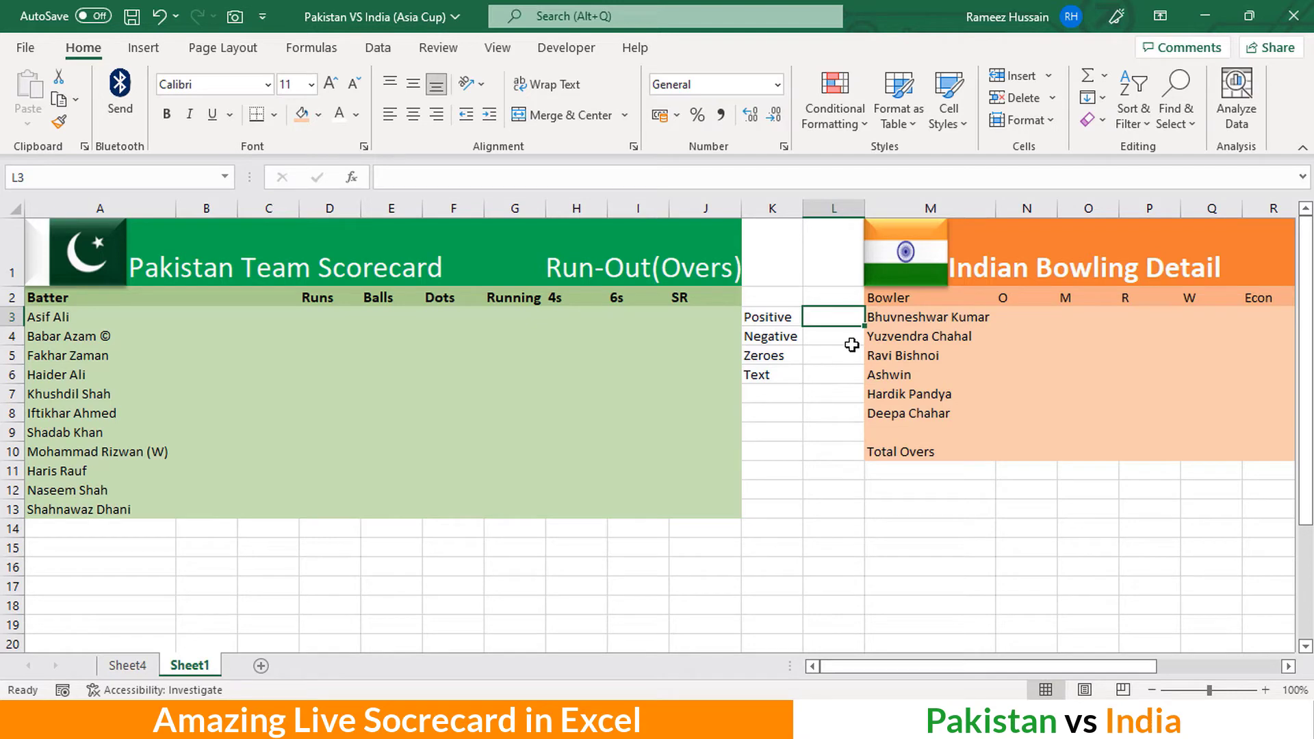
{"action": "type", "text": ";"}
{"action": "key", "text": "ctrl+Return"}
Clear the conditional formatting rules from the entire sheet
{"action": "left_click", "coordinate": [824, 115]}
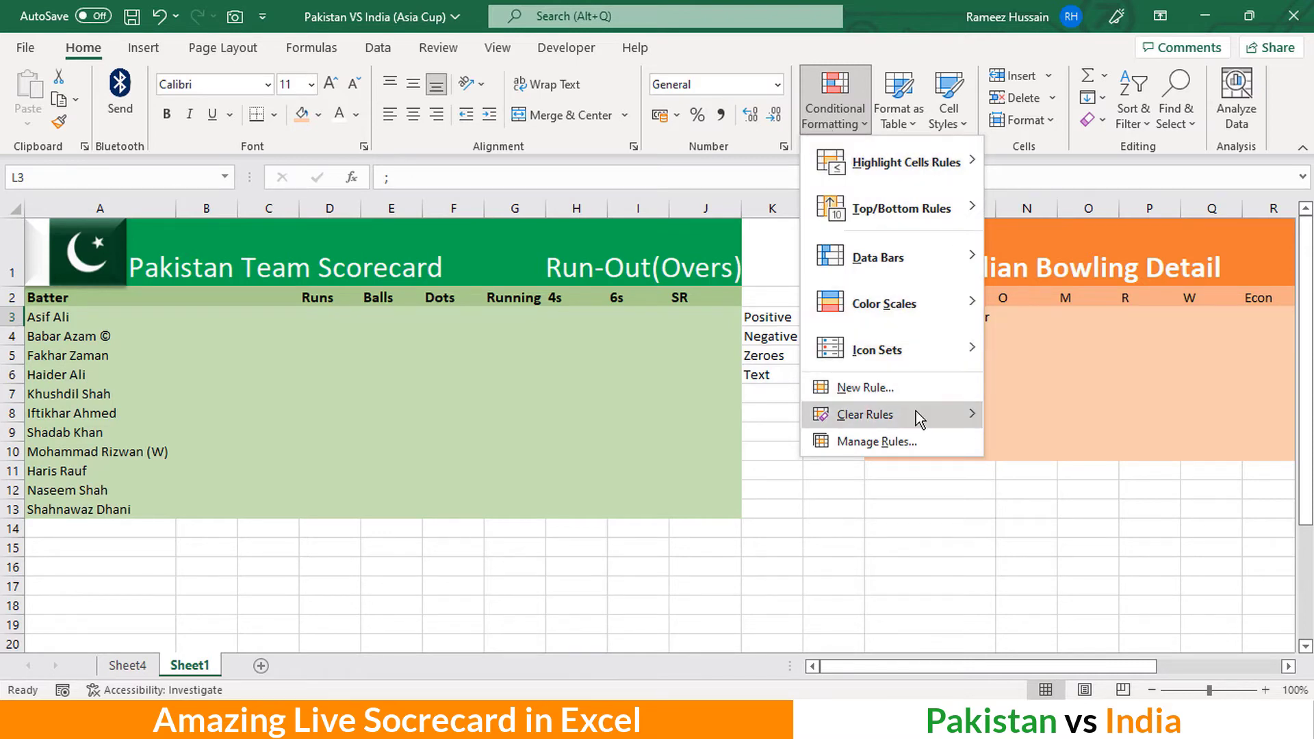
{"action": "mouse_move", "coordinate": [916, 411]}
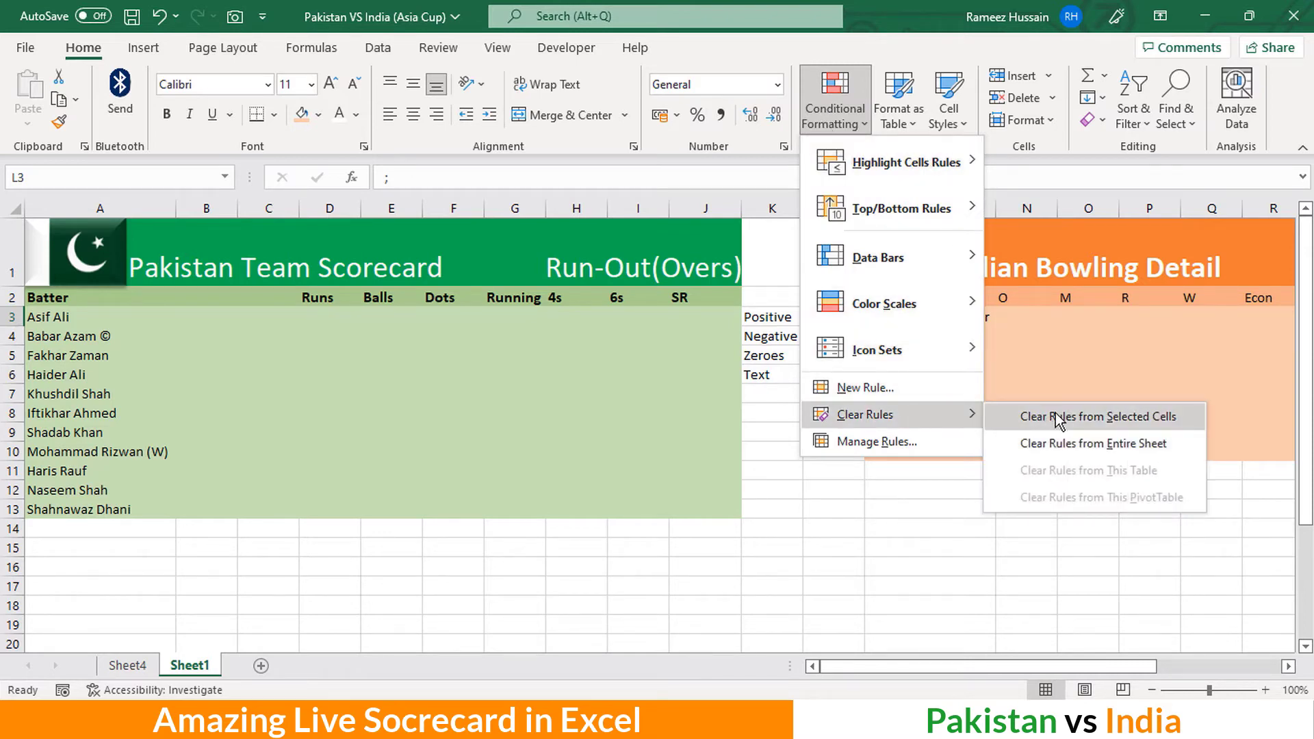
{"action": "left_click", "coordinate": [1078, 444]}
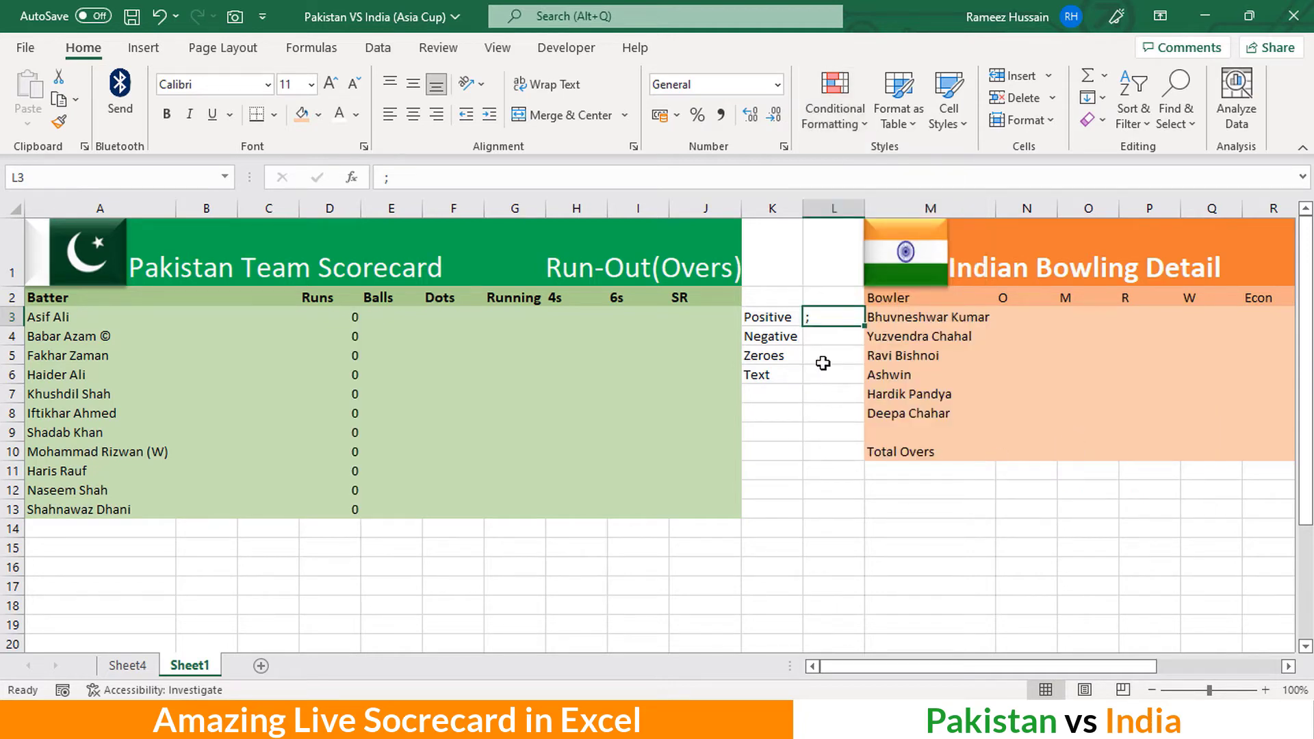
Write out the custom number format code 0;-0;;@ in cell K8
{"action": "left_click", "coordinate": [774, 408]}
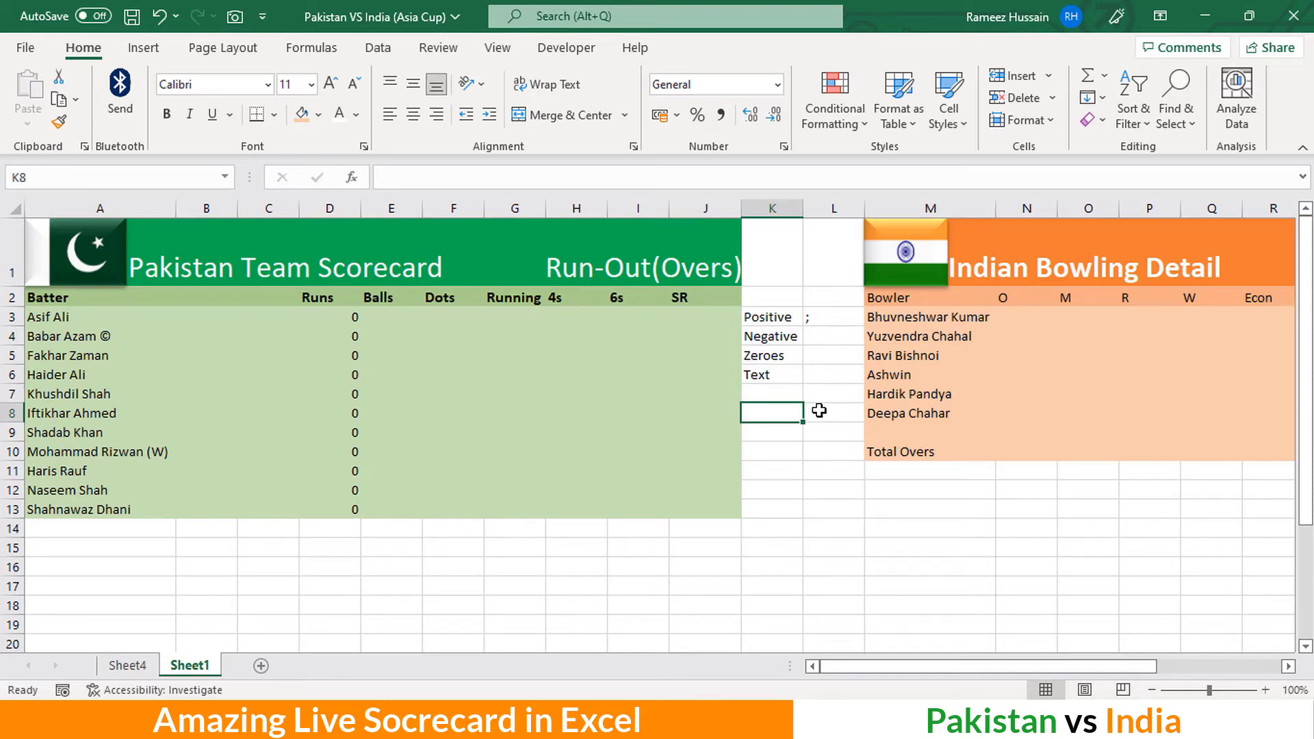
{"action": "type", "text": "0"}
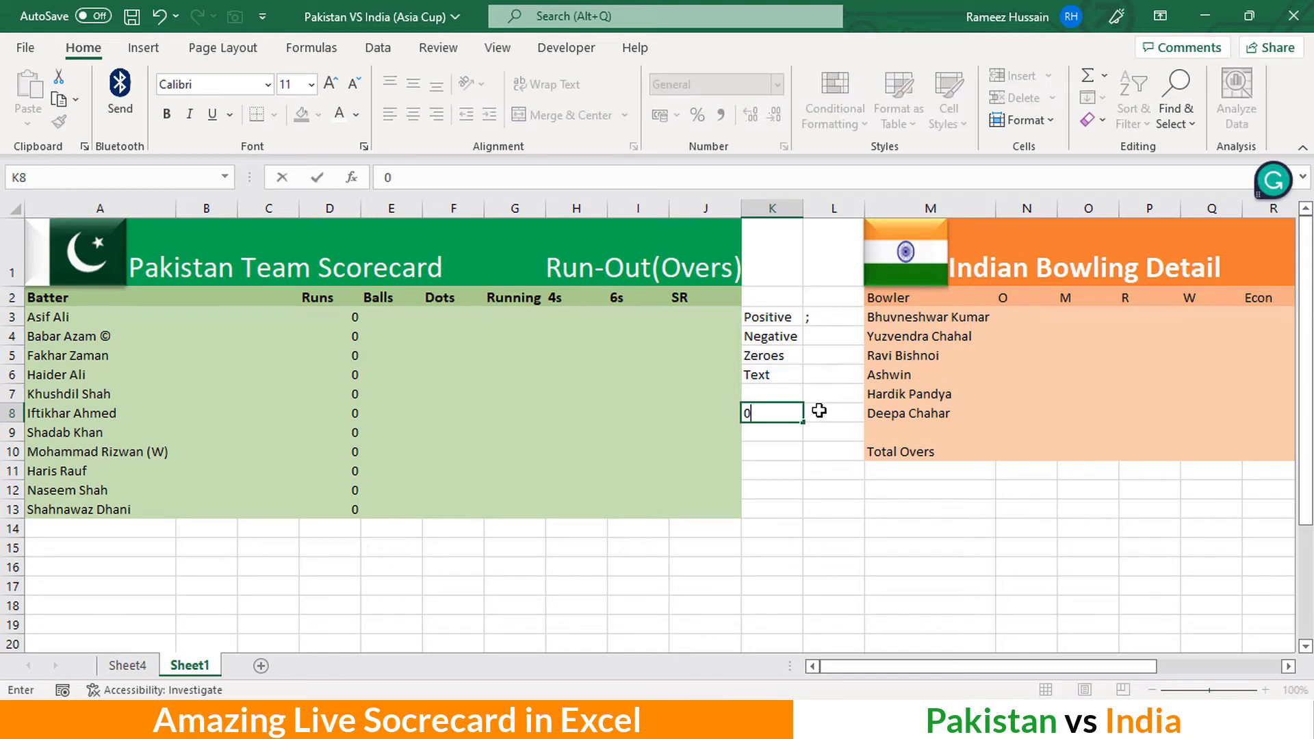
{"action": "type", "text": ";-0;"}
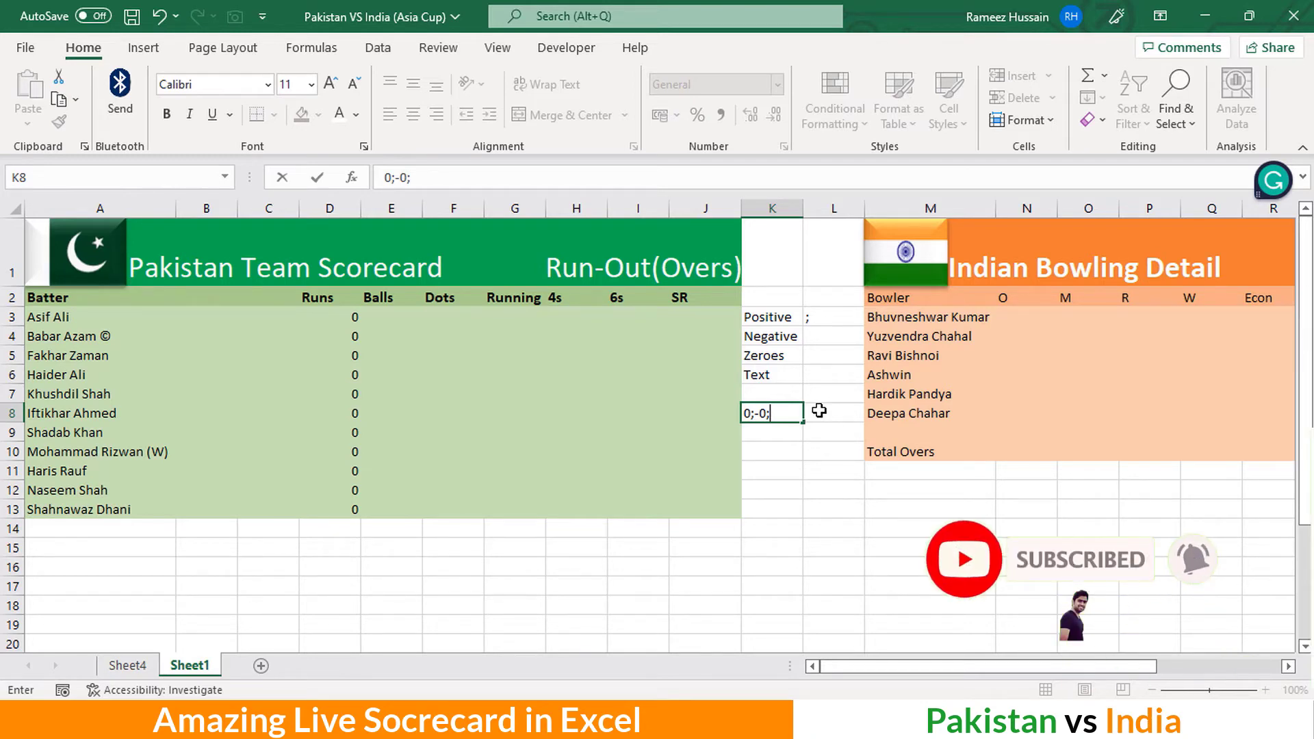
{"action": "type", "text": ";"}
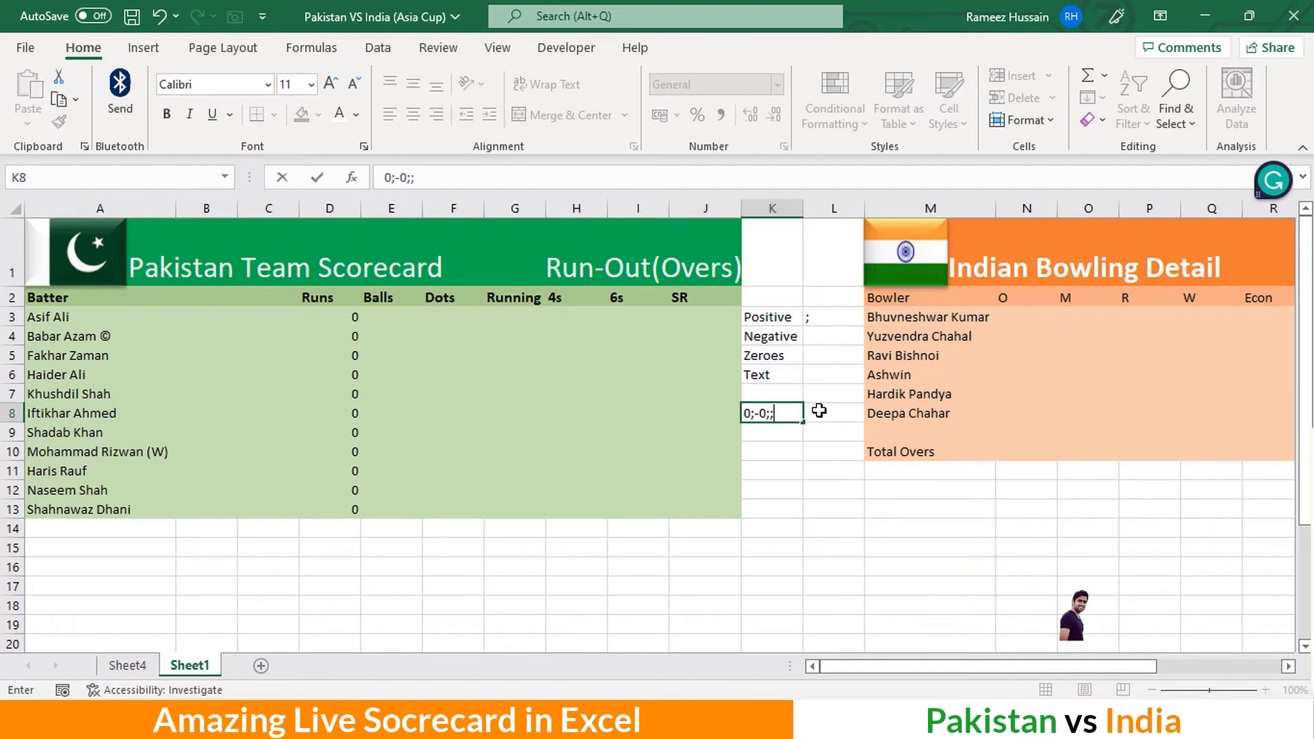
{"action": "type", "text": "@"}
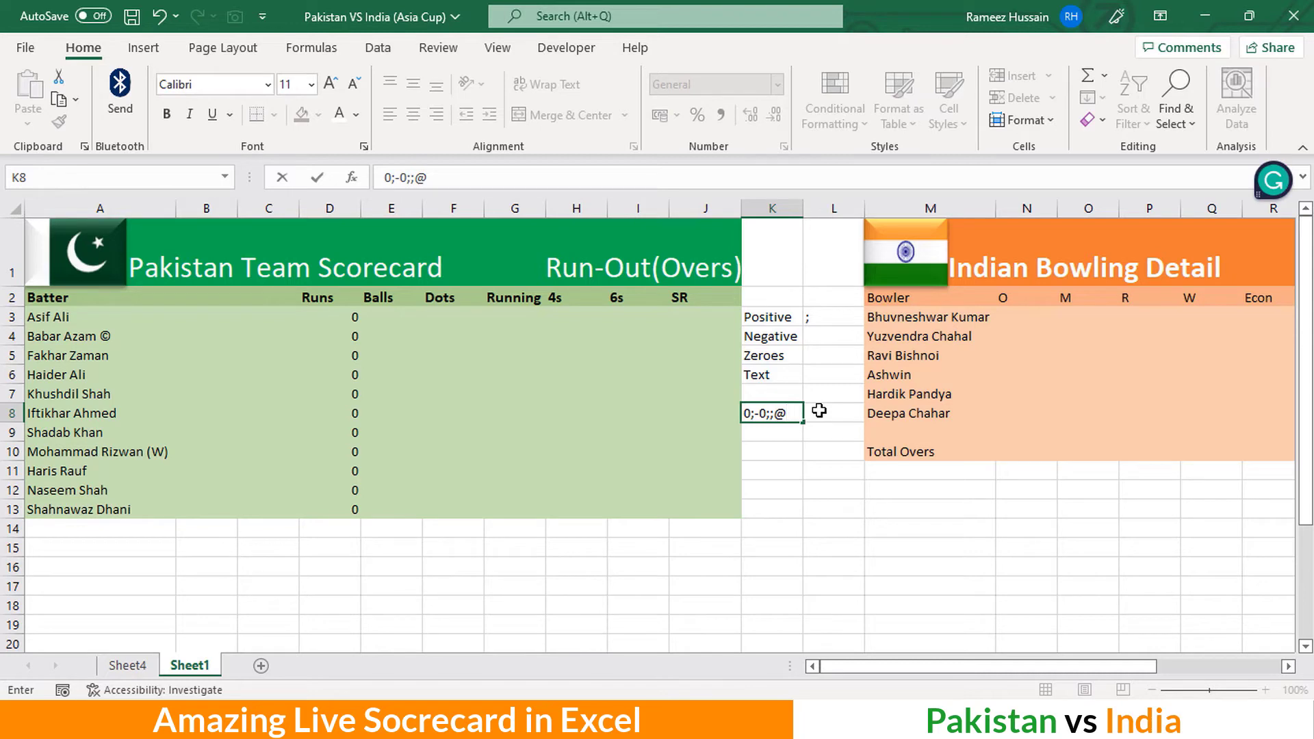
Copy the format code text from cell K8, leaving the cell without keeping the entry
{"action": "key", "text": "F2"}
{"action": "key", "text": "shift+Left"}
{"action": "key", "text": "shift+Left"}
{"action": "key", "text": "shift+Left"}
{"action": "key", "text": "shift+Left"}
{"action": "key", "text": "shift+Left"}
{"action": "key", "text": "shift+Left"}
{"action": "key", "text": "shift+Left"}
{"action": "key", "text": "ctrl+c"}
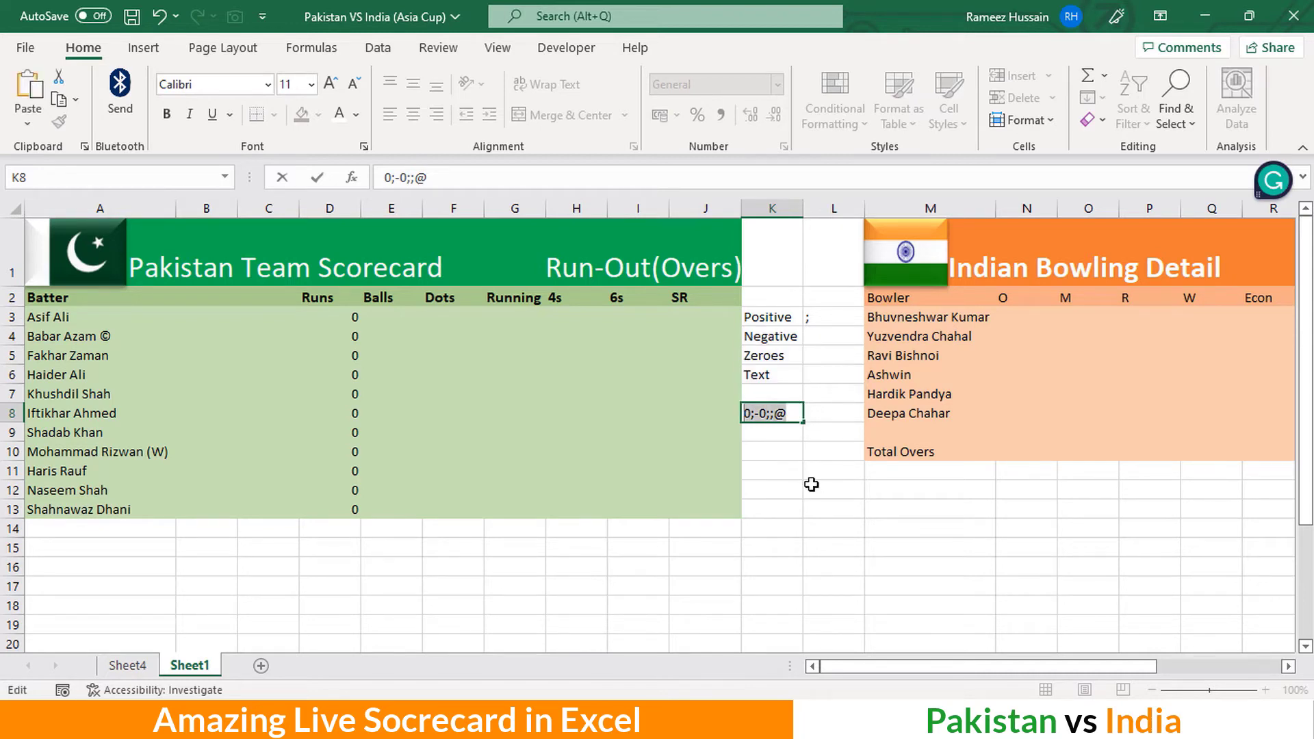
{"action": "key", "text": "Escape"}
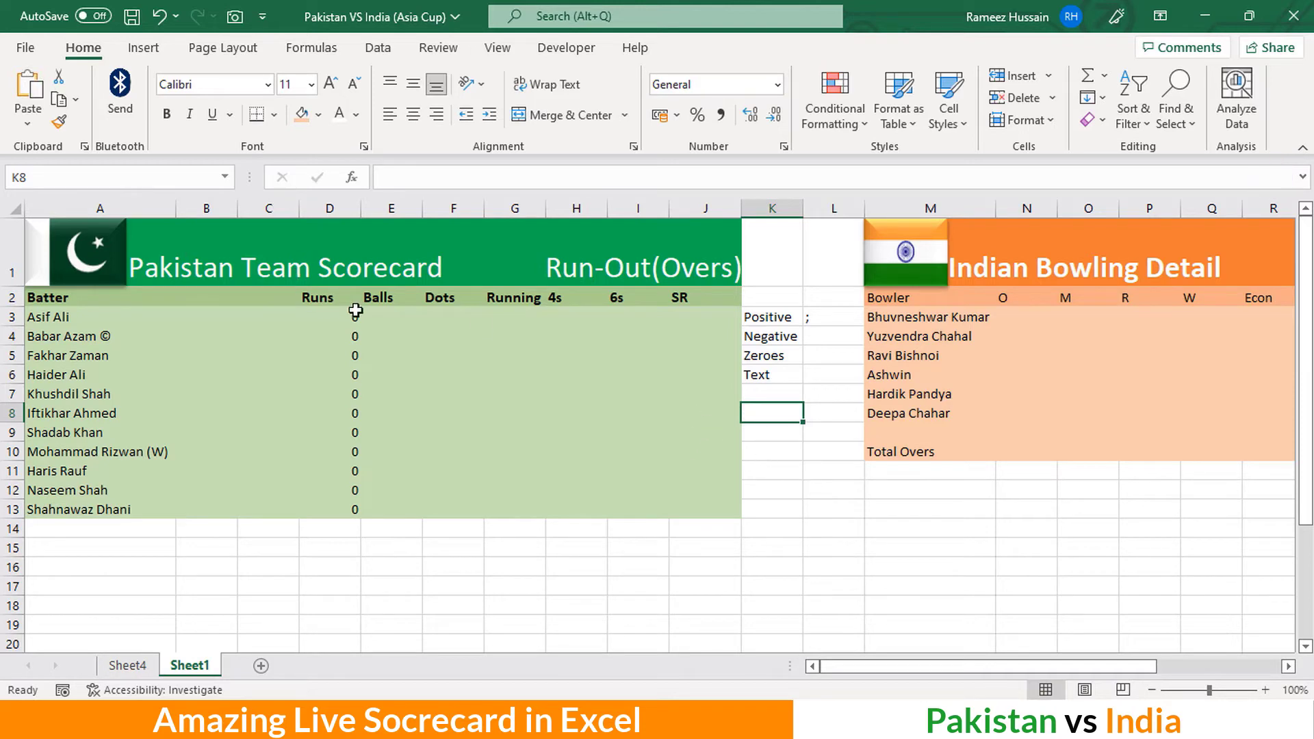
Apply the custom number format 0;-0;;@ to the Runs cells D3 to D13
{"action": "left_click_drag", "start_coordinate": [349, 318], "coordinate": [339, 509]}
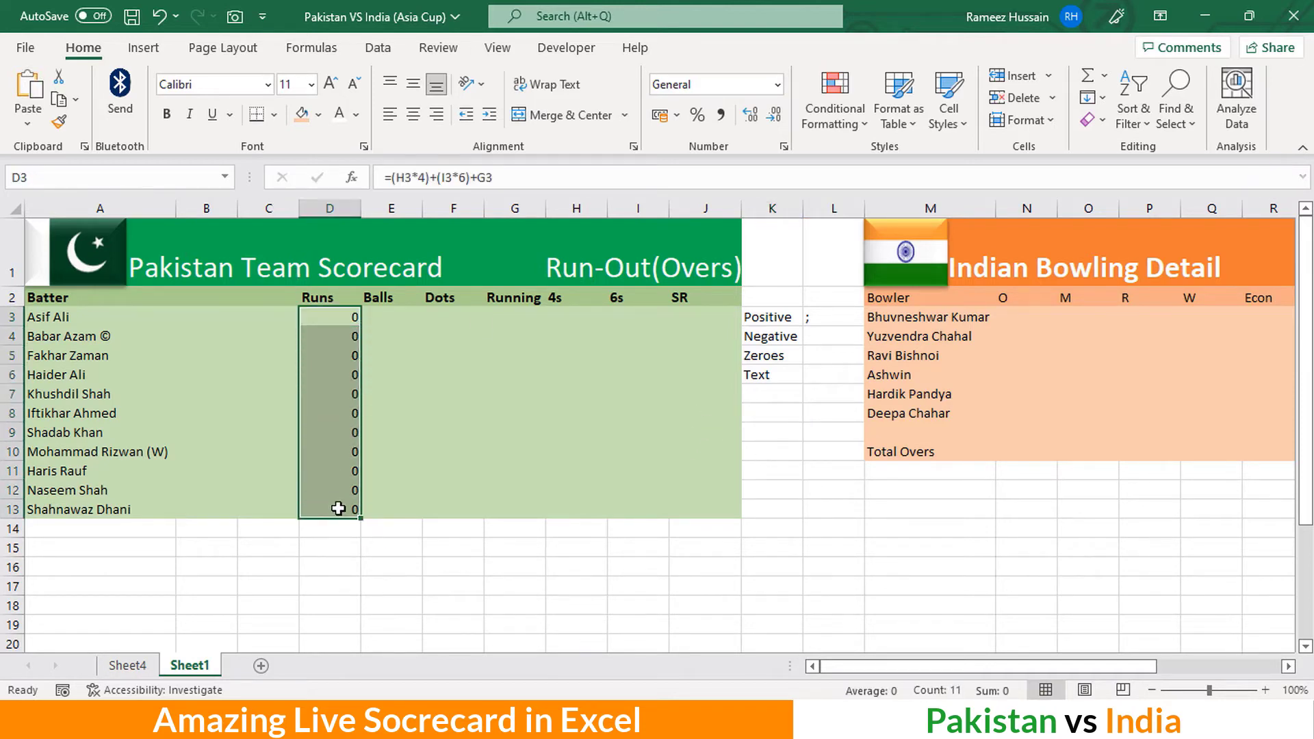
{"action": "key", "text": "ctrl+1"}
{"action": "left_click", "coordinate": [451, 284]}
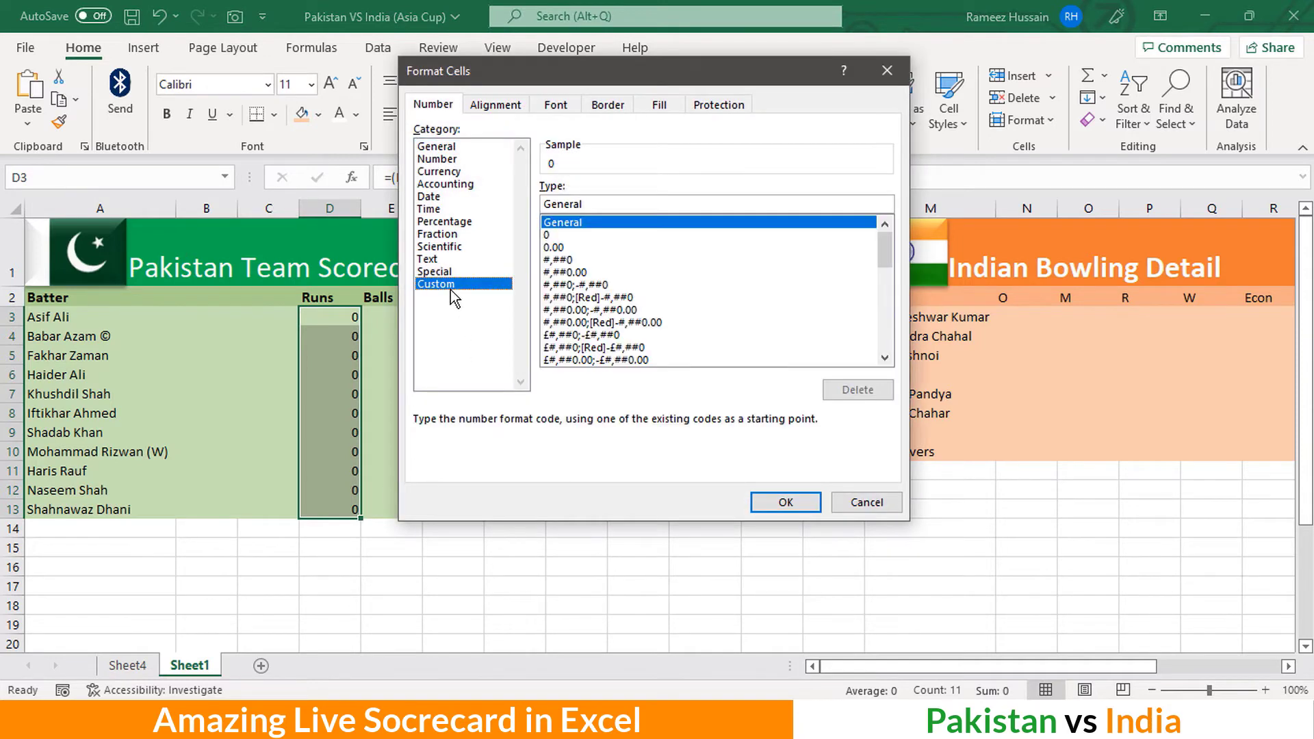
{"action": "double_click", "coordinate": [610, 203]}
{"action": "type", "text": "0;-0;;@"}
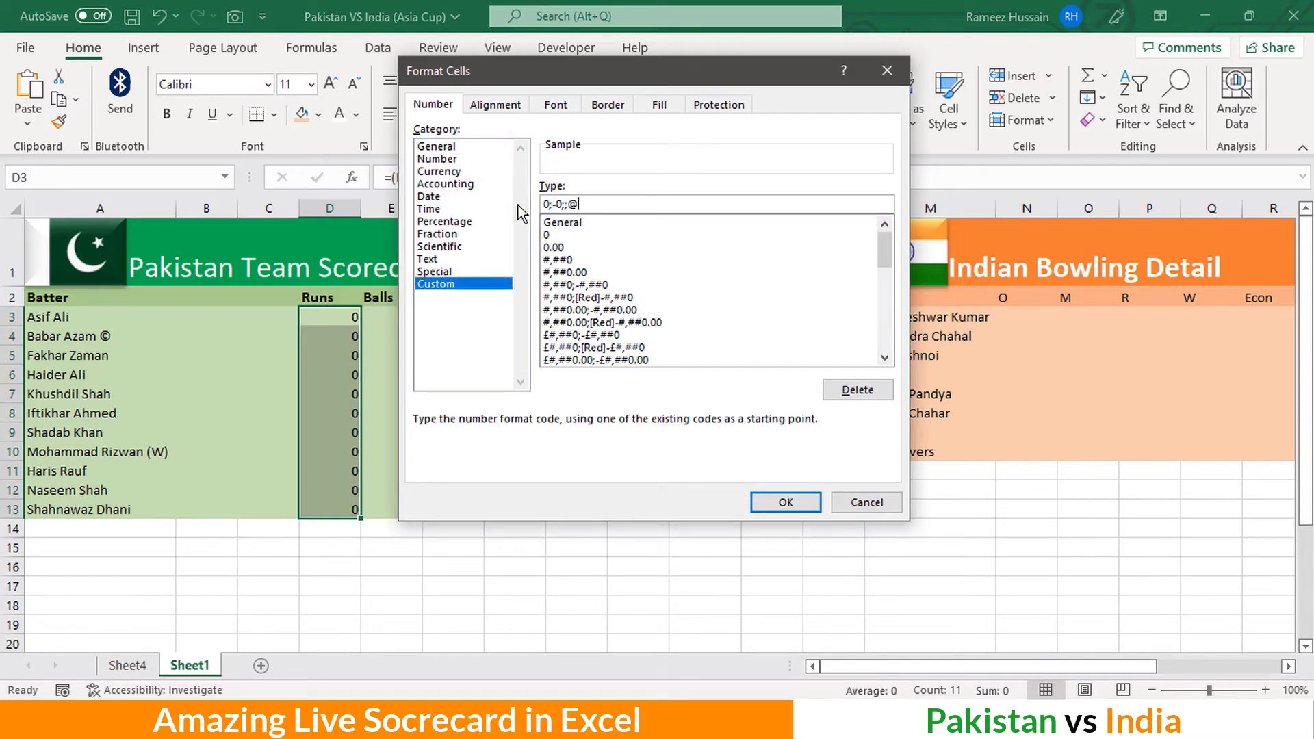
{"action": "left_click", "coordinate": [767, 509]}
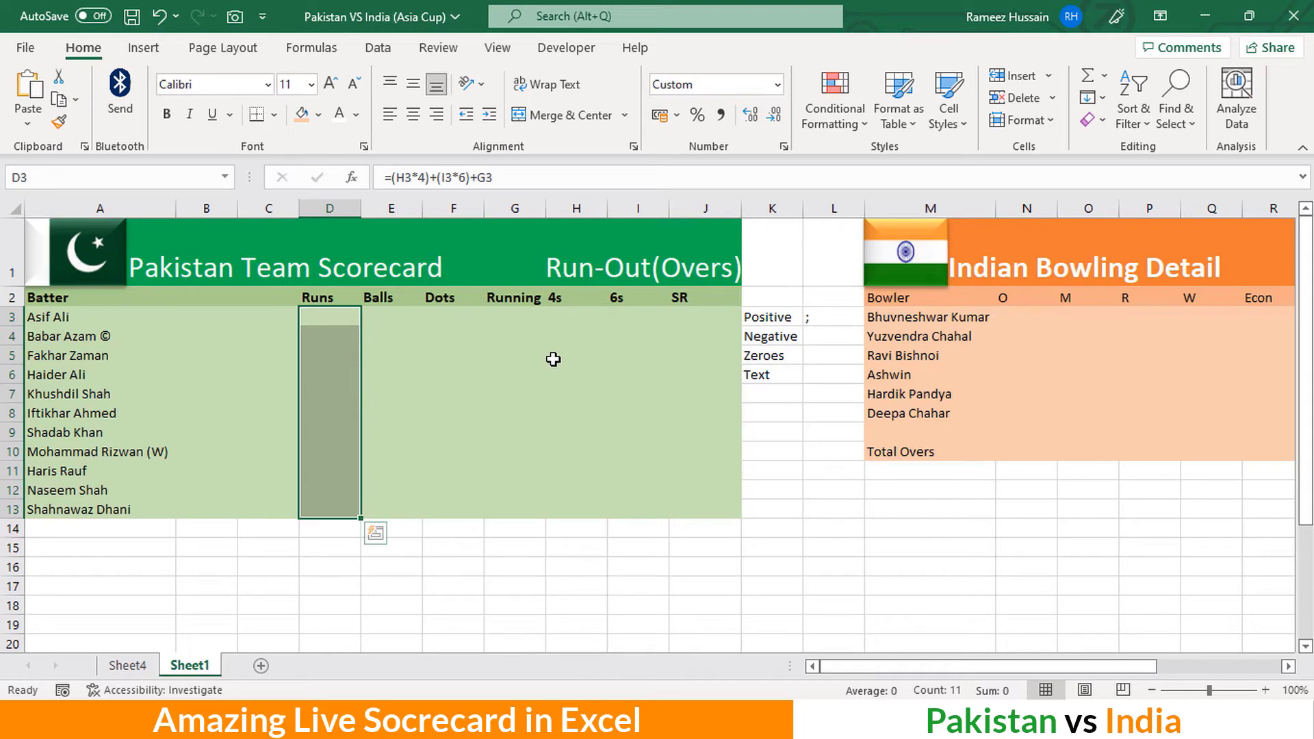
Test the number format in cell D3 by entering 20, -90, a text name and 0 one after another
{"action": "left_click", "coordinate": [344, 319]}
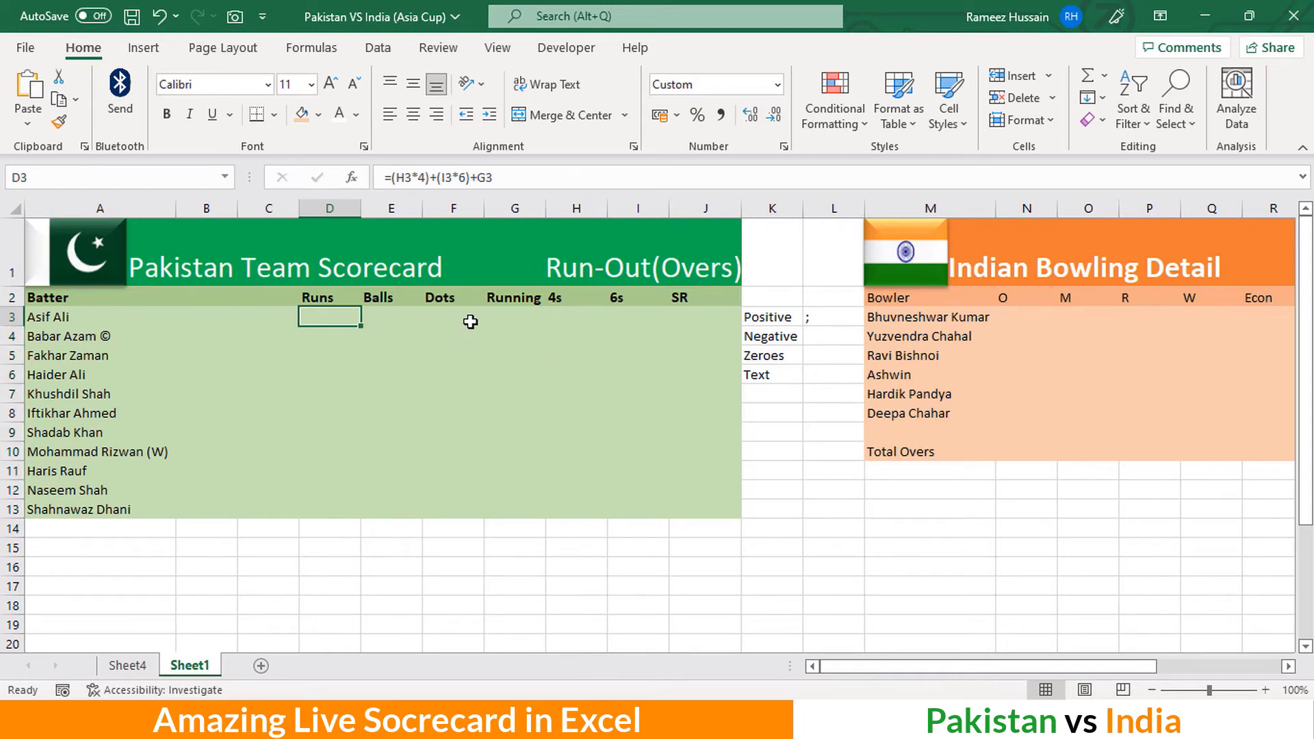
{"action": "type", "text": "20"}
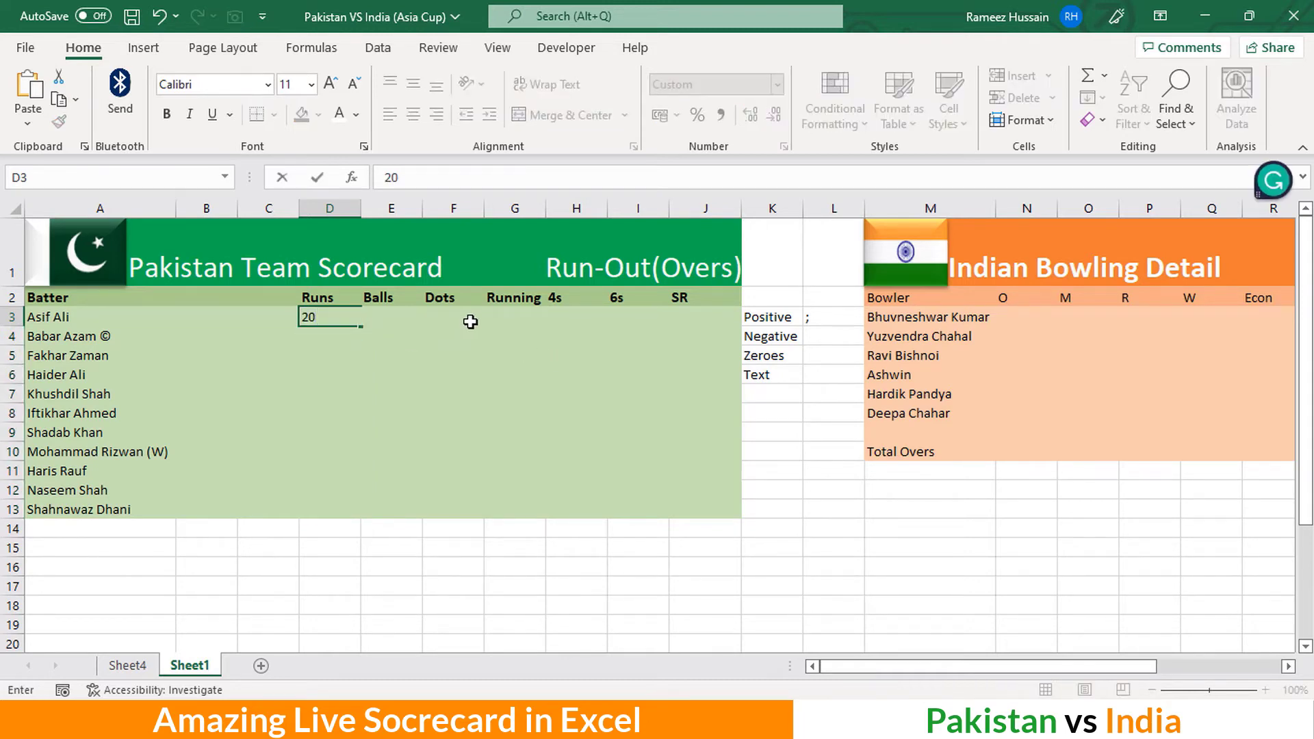
{"action": "key", "text": "Return"}
{"action": "key", "text": "Up"}
{"action": "type", "text": "-90"}
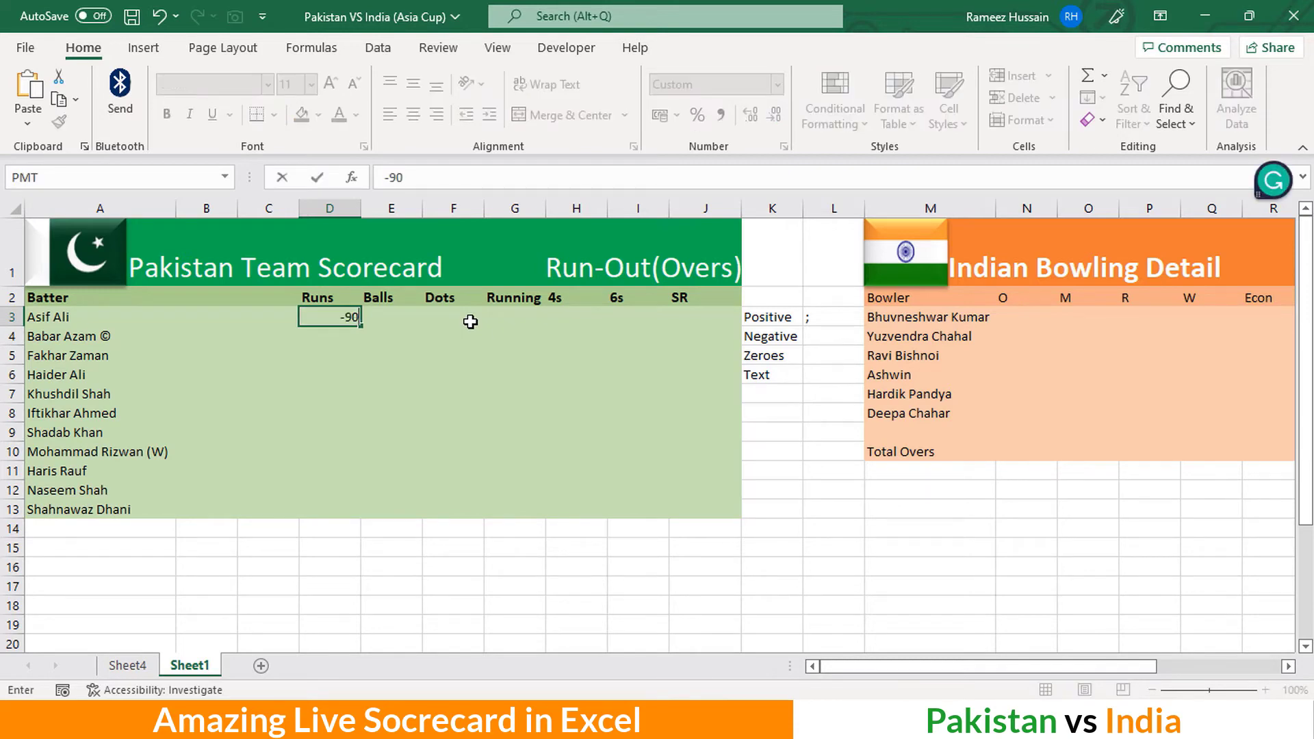
{"action": "key", "text": "Return"}
{"action": "key", "text": "Up"}
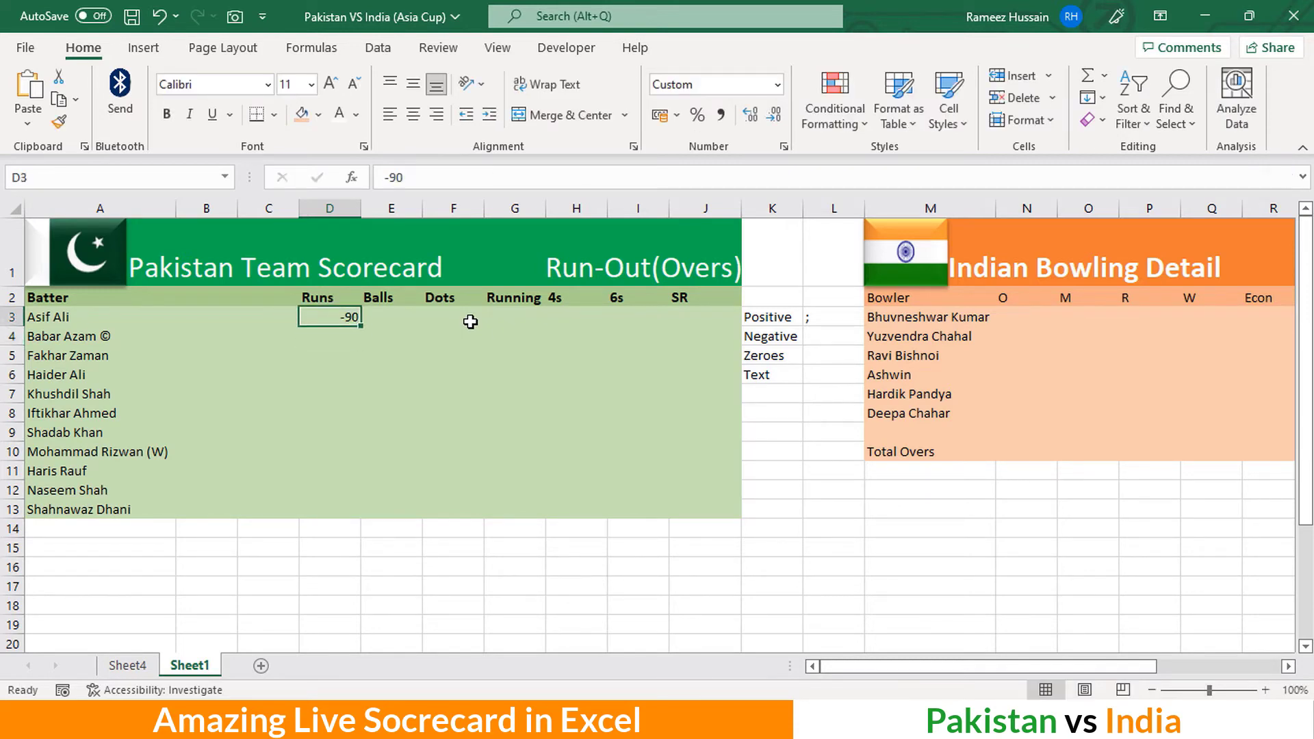
{"action": "type", "text": "Rameez"}
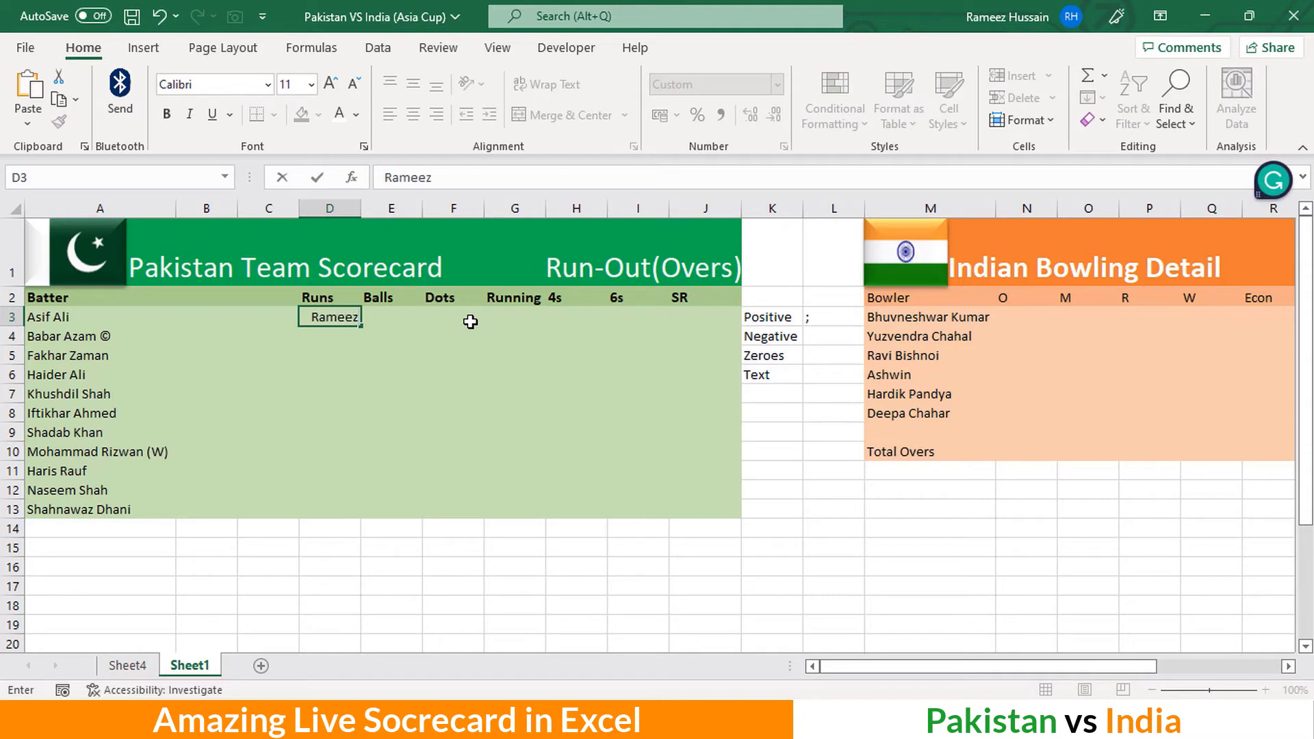
{"action": "key", "text": "Return"}
{"action": "key", "text": "Up"}
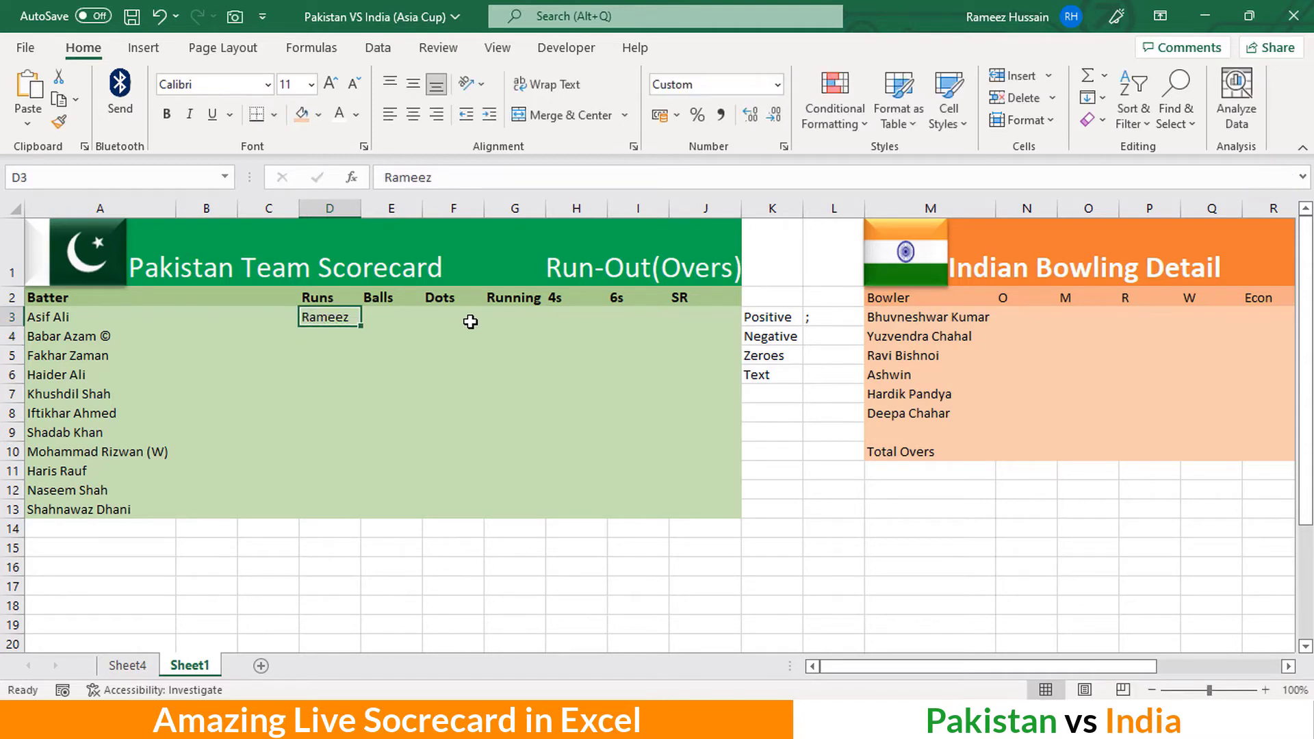
{"action": "type", "text": "0"}
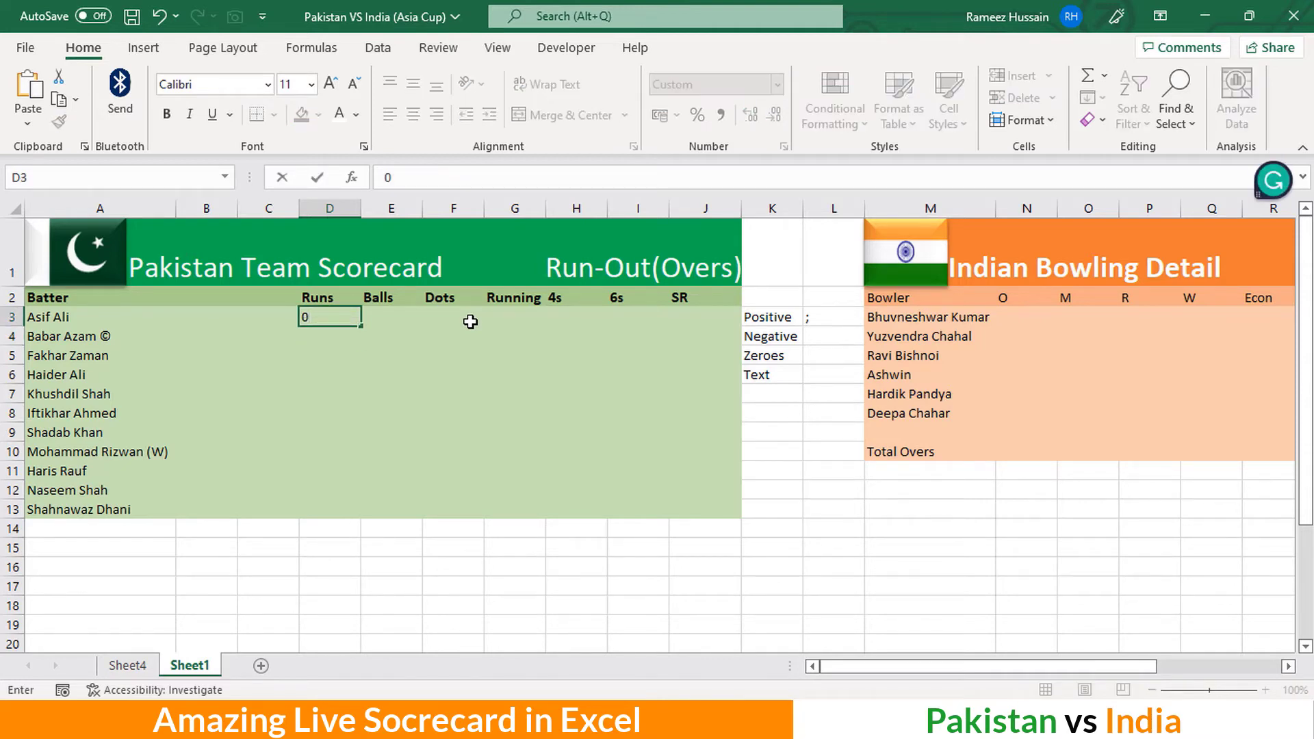
{"action": "key", "text": "Return"}
{"action": "key", "text": "Up"}
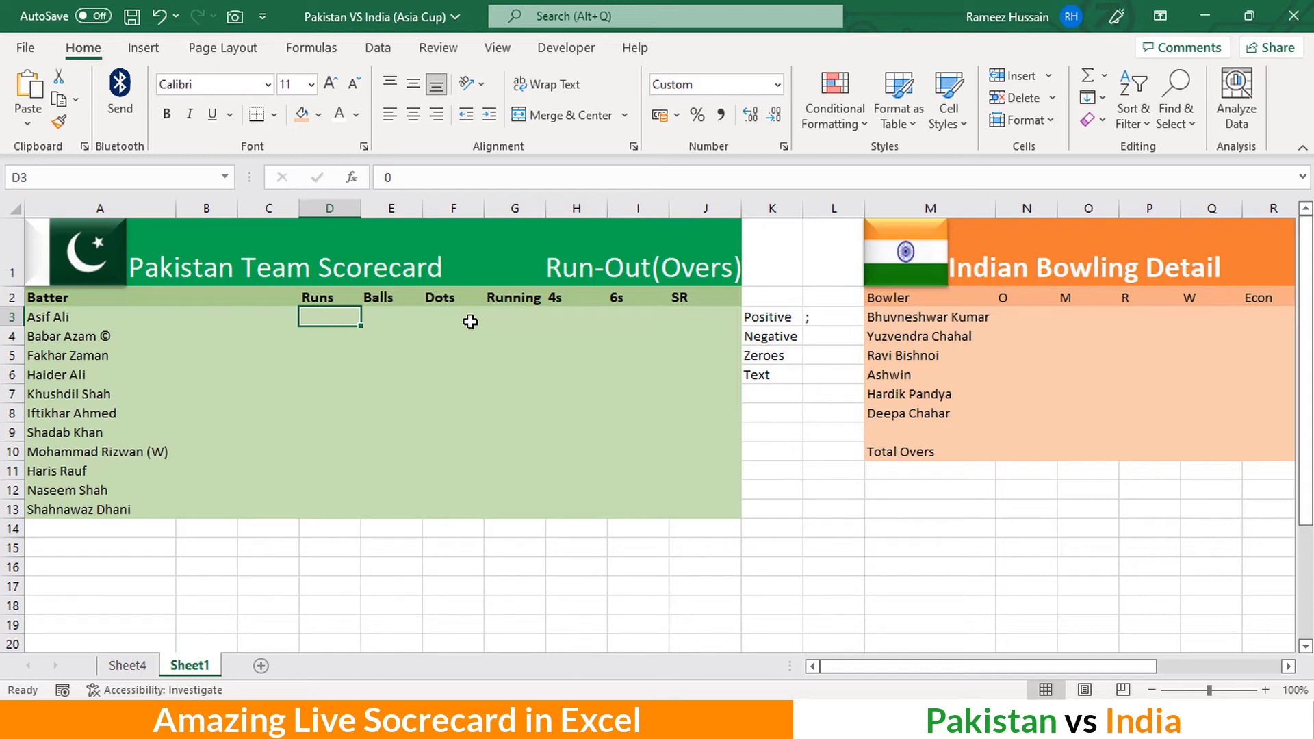
Restore the runs formula in cell D3 by copying it from cell D4
{"action": "key", "text": "Down"}
{"action": "key", "text": "ctrl+c"}
{"action": "key", "text": "Up"}
{"action": "key", "text": "ctrl+v"}
{"action": "key", "text": "Escape"}
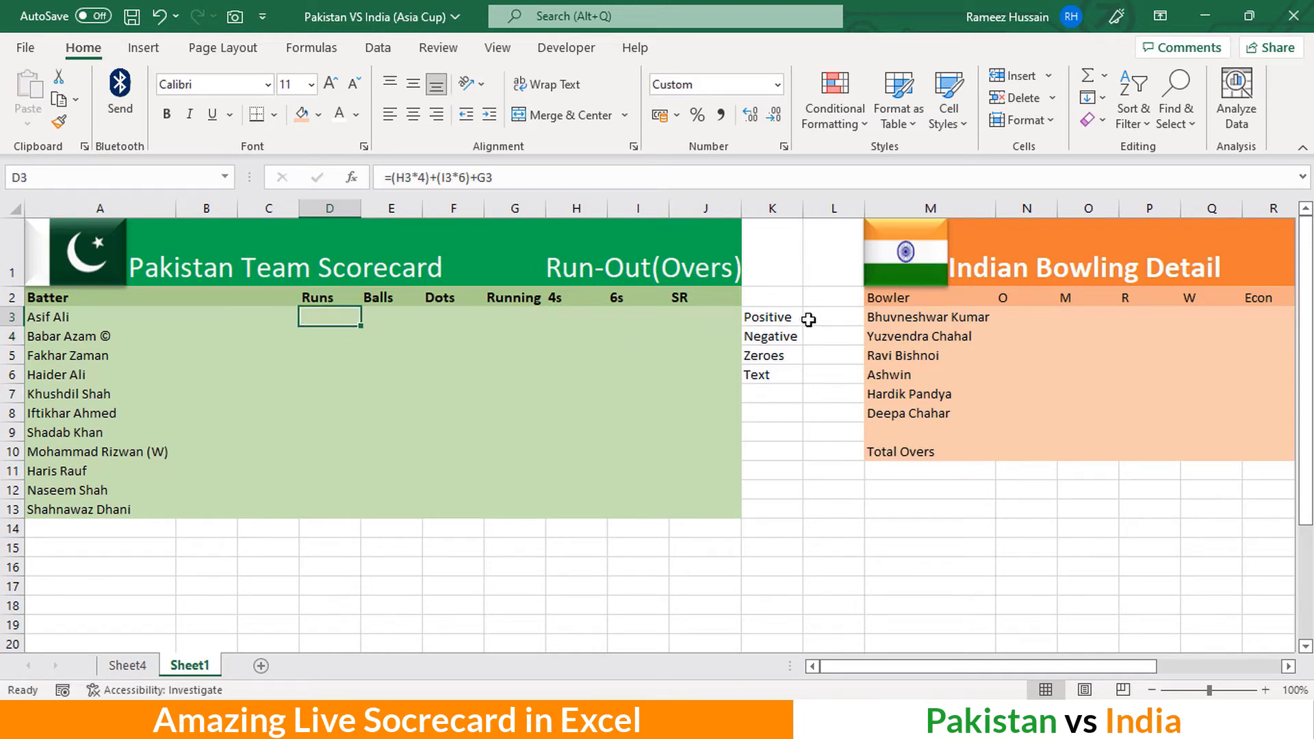
Delete the number format section notes from cells K3 to L7
{"action": "left_click_drag", "start_coordinate": [787, 319], "coordinate": [817, 385]}
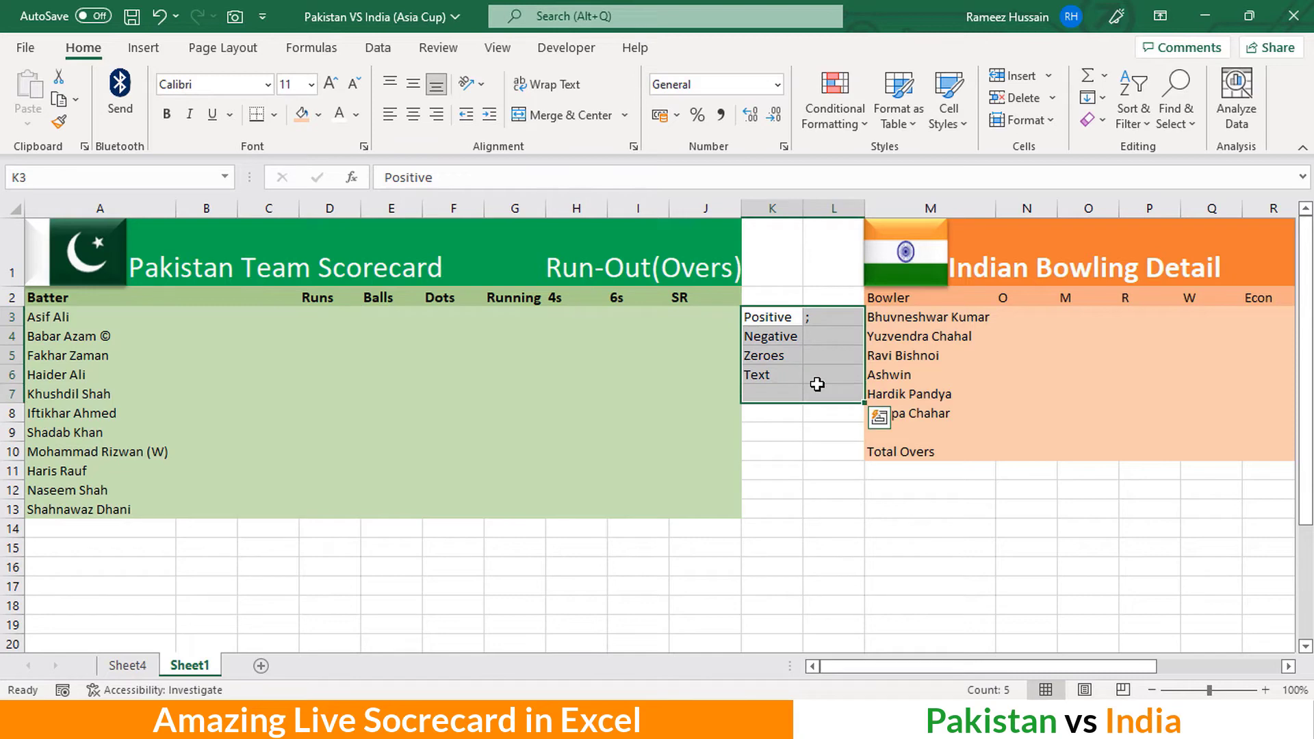
{"action": "key", "text": "Delete"}
{"action": "left_click", "coordinate": [768, 340]}
{"action": "left_click", "coordinate": [712, 317]}
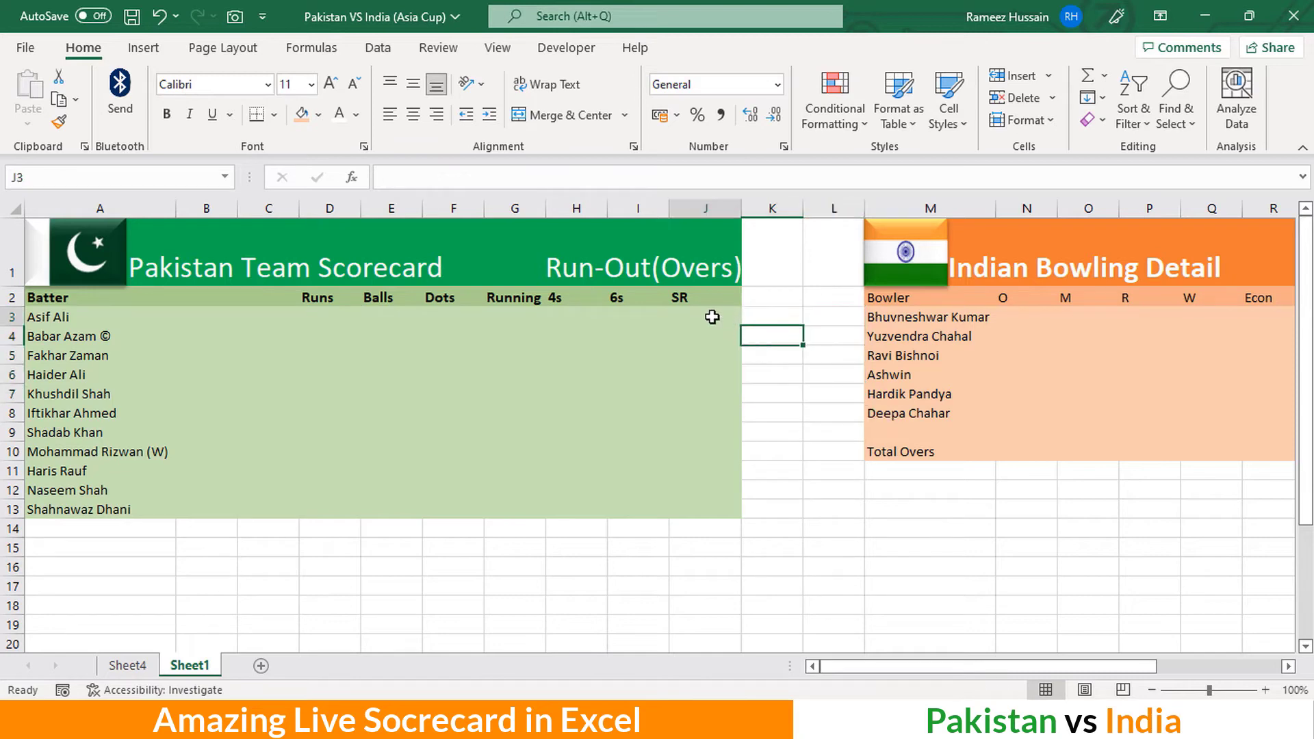
Review the formulas behind the strike rate, runs, bowling economy and total overs cells
{"action": "left_click", "coordinate": [321, 321]}
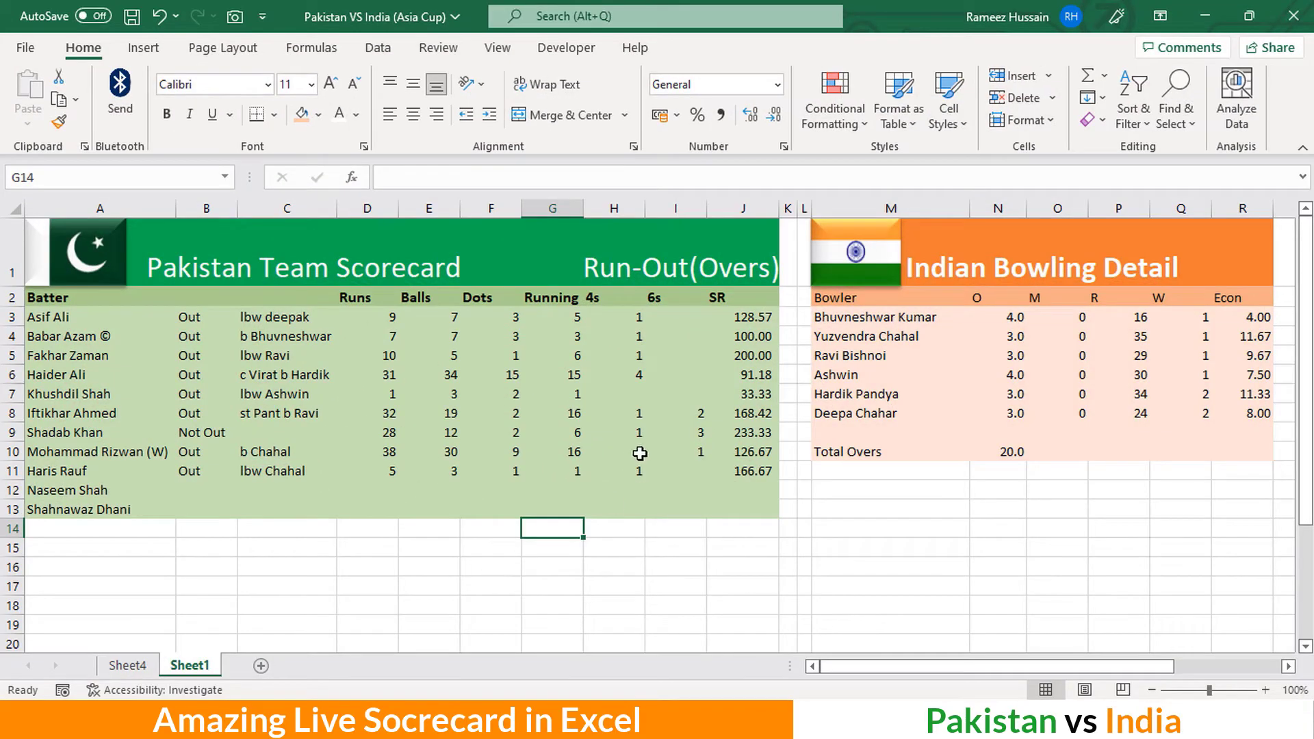
{"action": "left_click", "coordinate": [722, 323]}
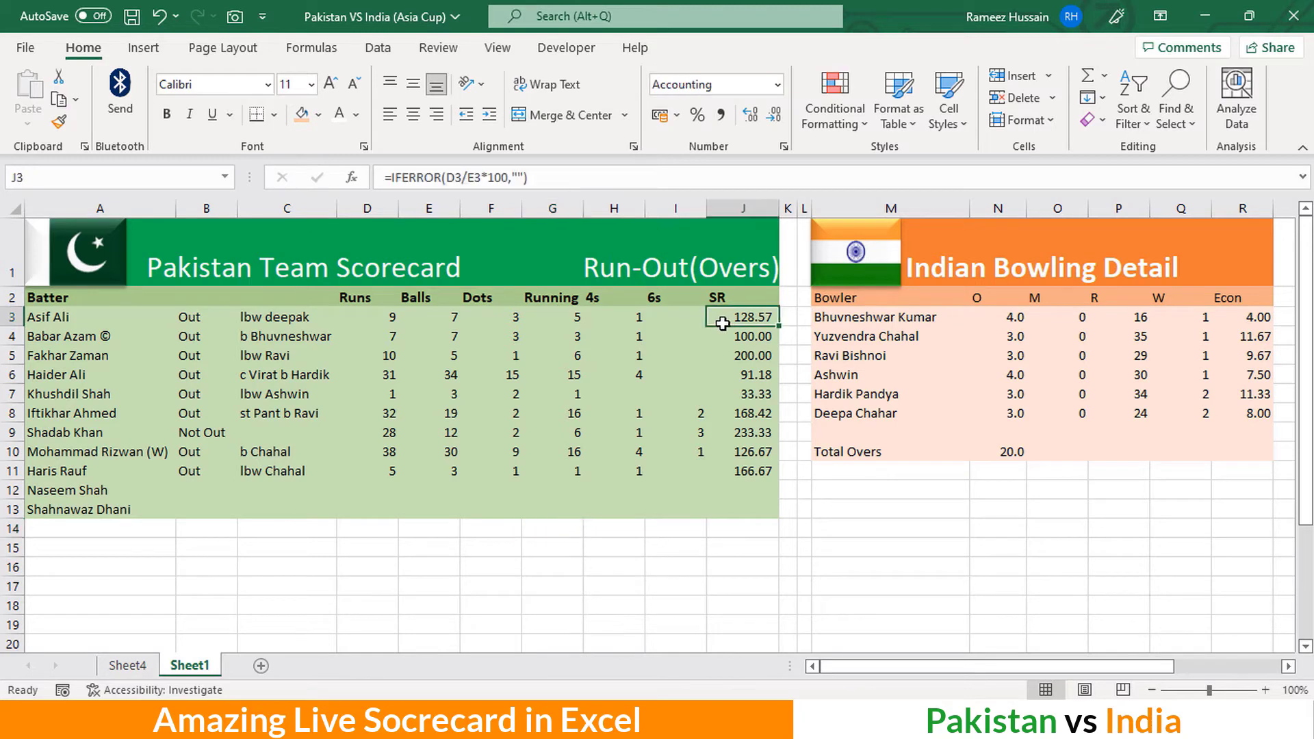
{"action": "left_click", "coordinate": [368, 320]}
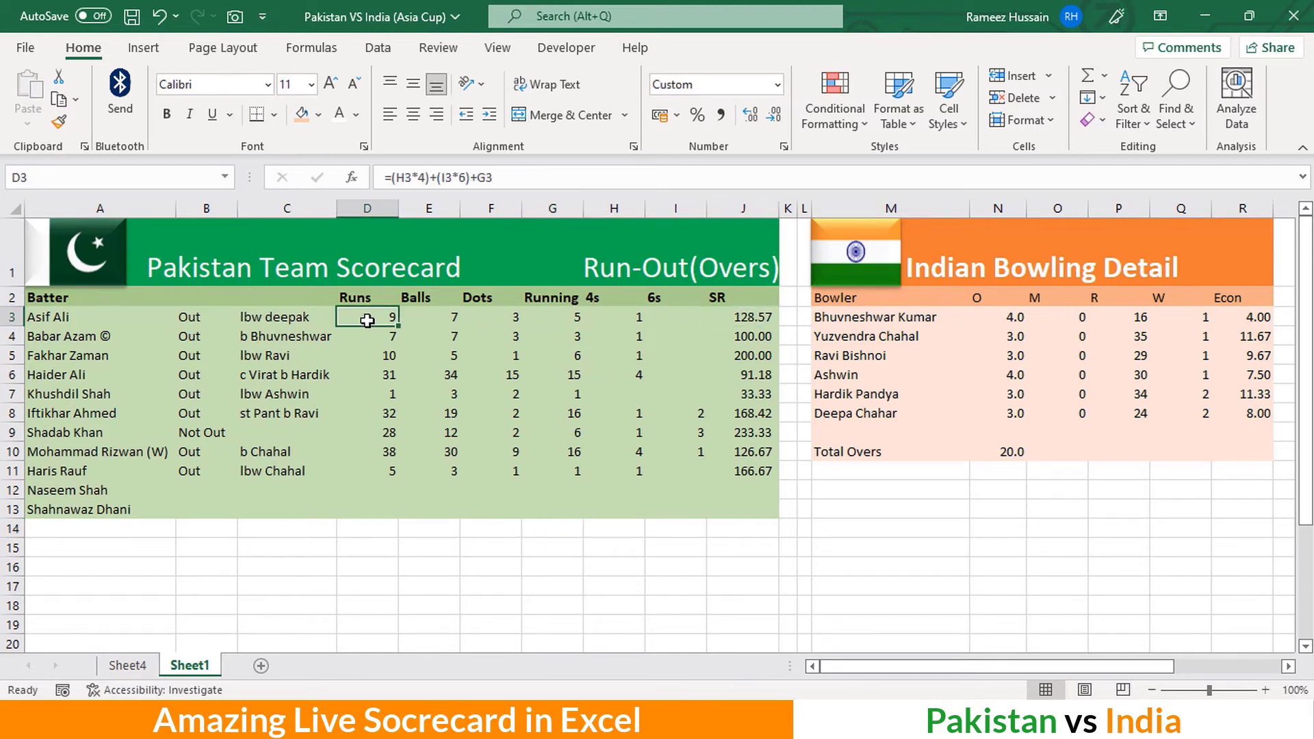
{"action": "left_click", "coordinate": [1247, 320]}
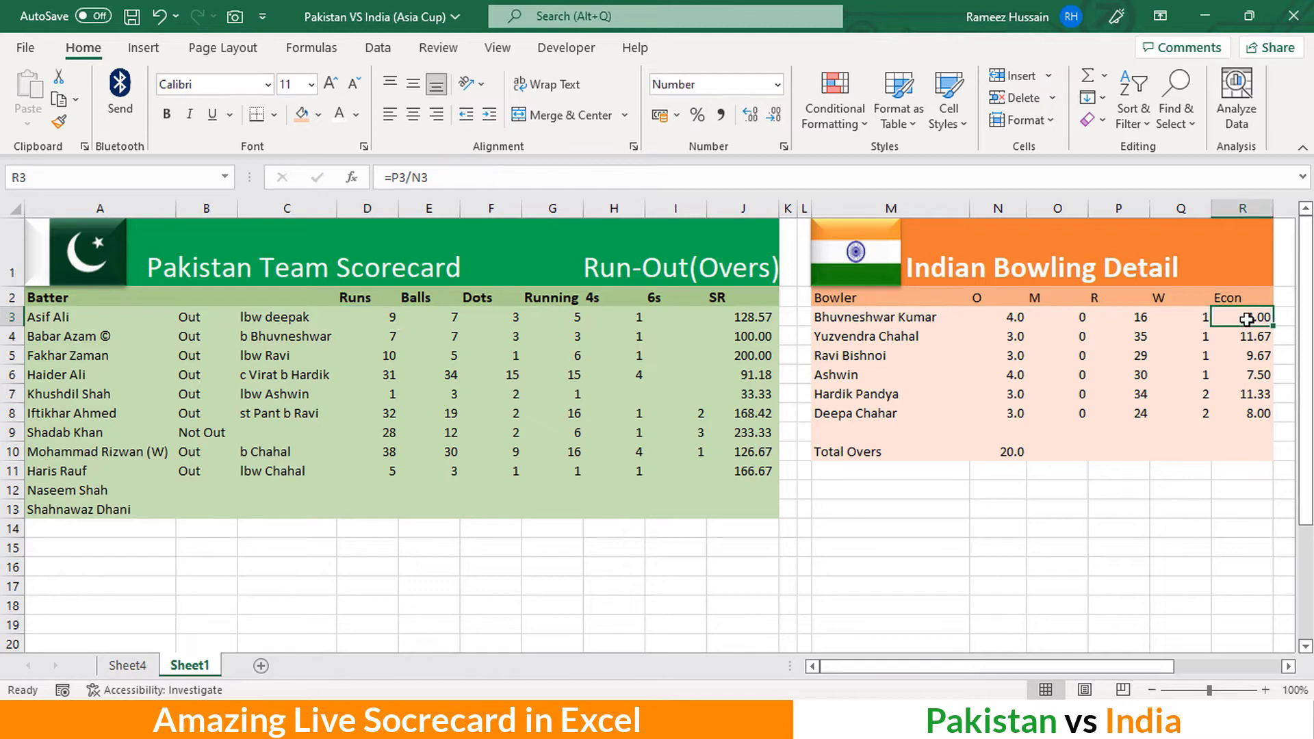
{"action": "double_click", "coordinate": [1246, 320]}
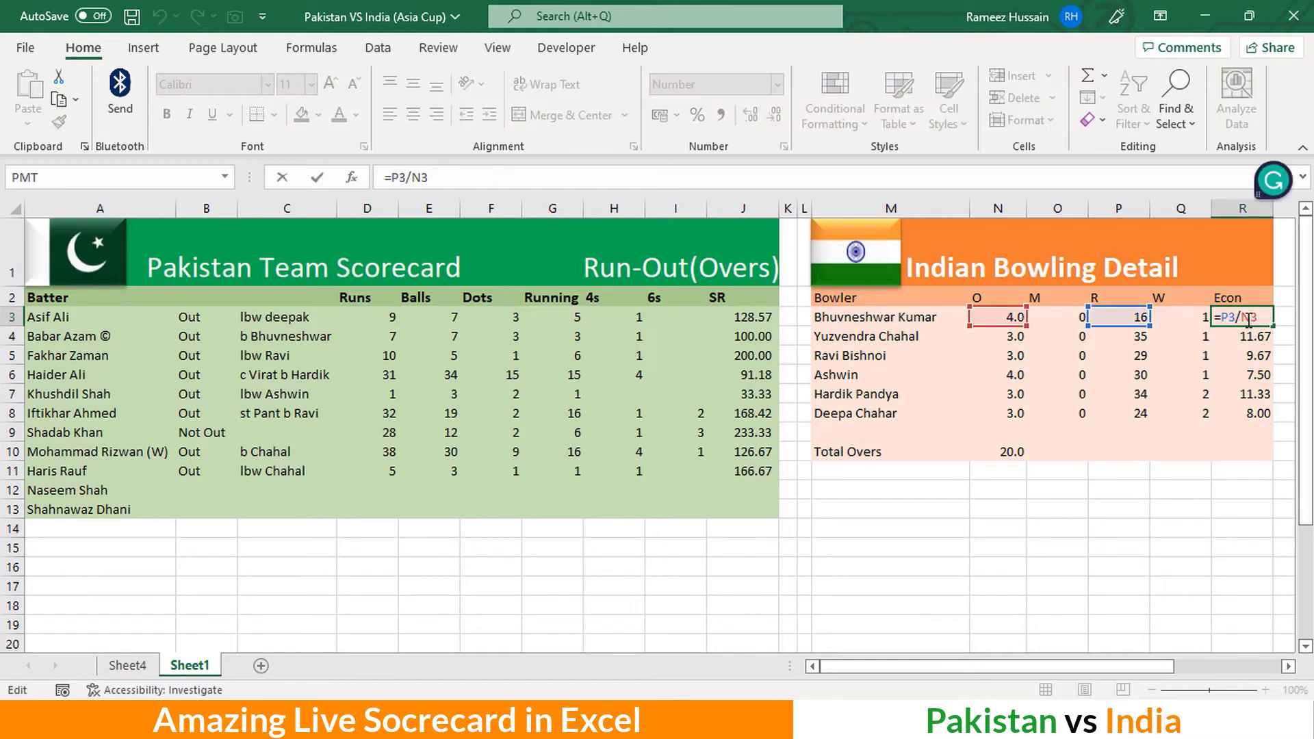
{"action": "key", "text": "Escape"}
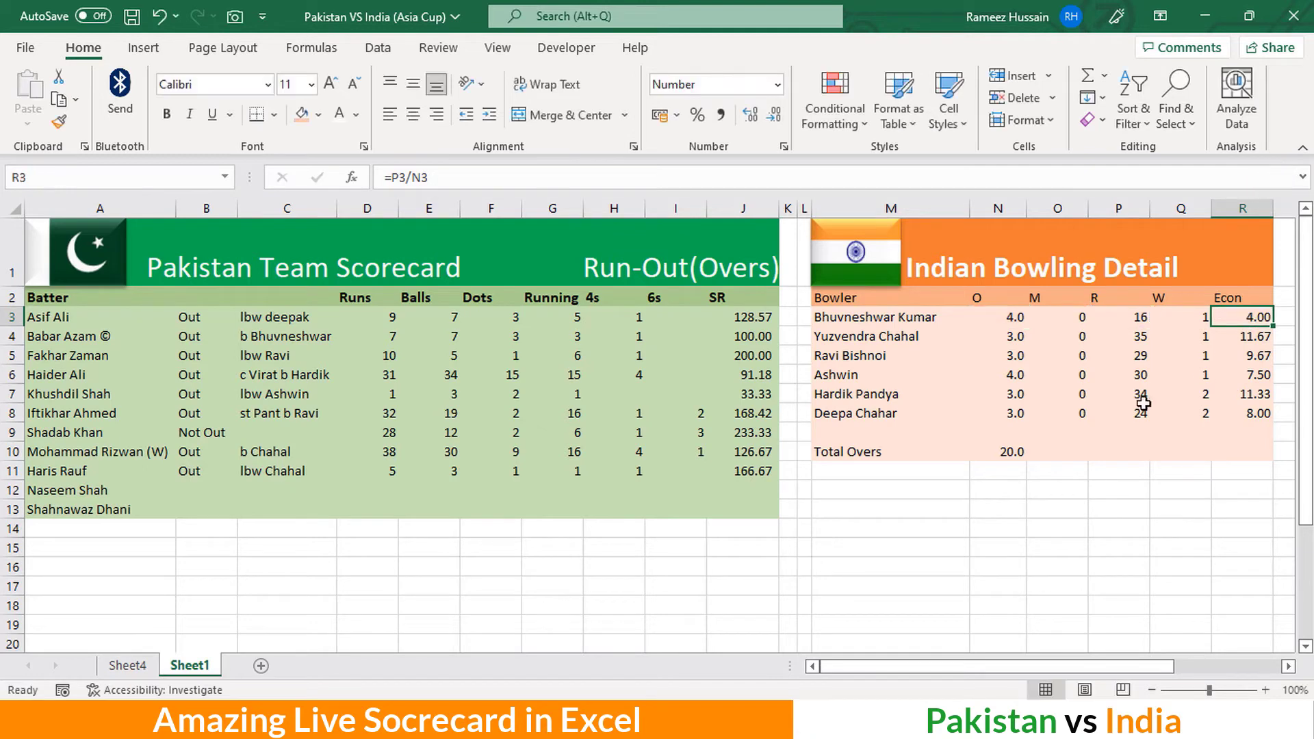
{"action": "left_click", "coordinate": [1005, 452]}
{"action": "double_click", "coordinate": [1005, 451]}
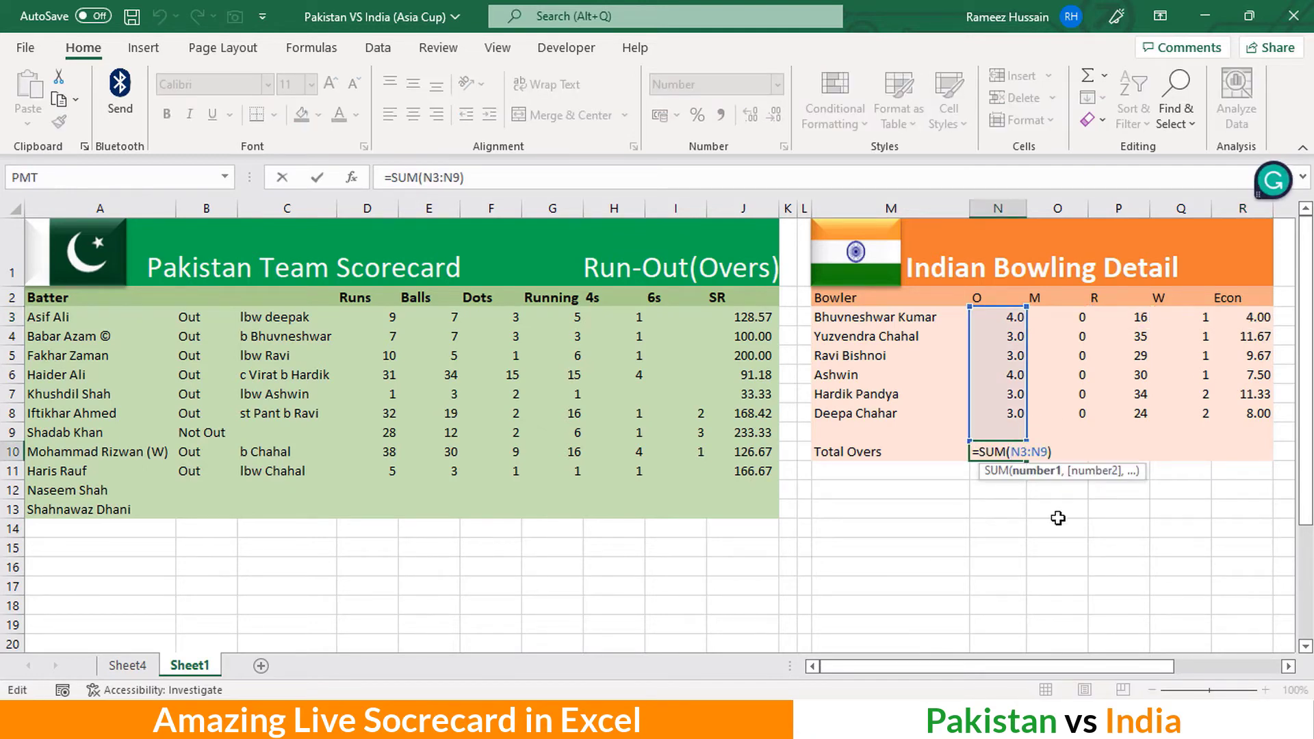
{"action": "key", "text": "Escape"}
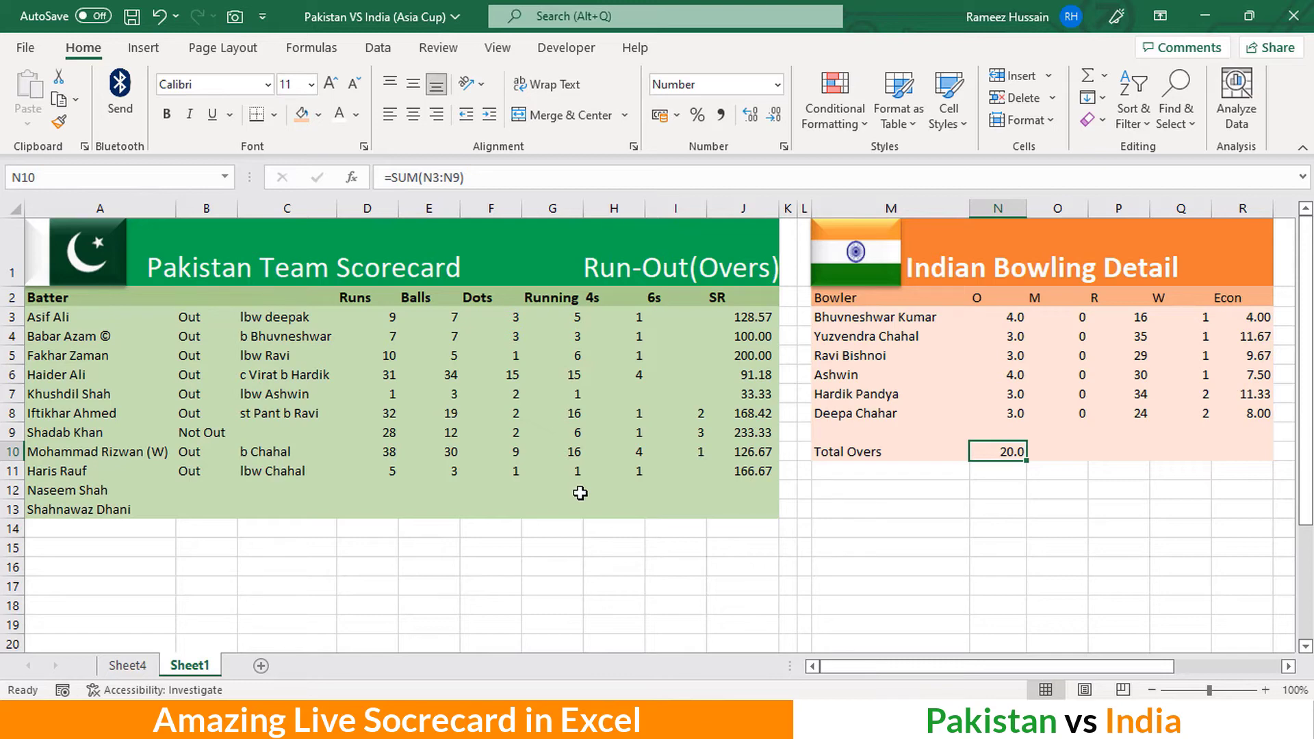
Create a formula-based conditional formatting rule for A3:J13 with the condition =$B3="Out"
{"action": "left_click_drag", "start_coordinate": [80, 320], "coordinate": [752, 508]}
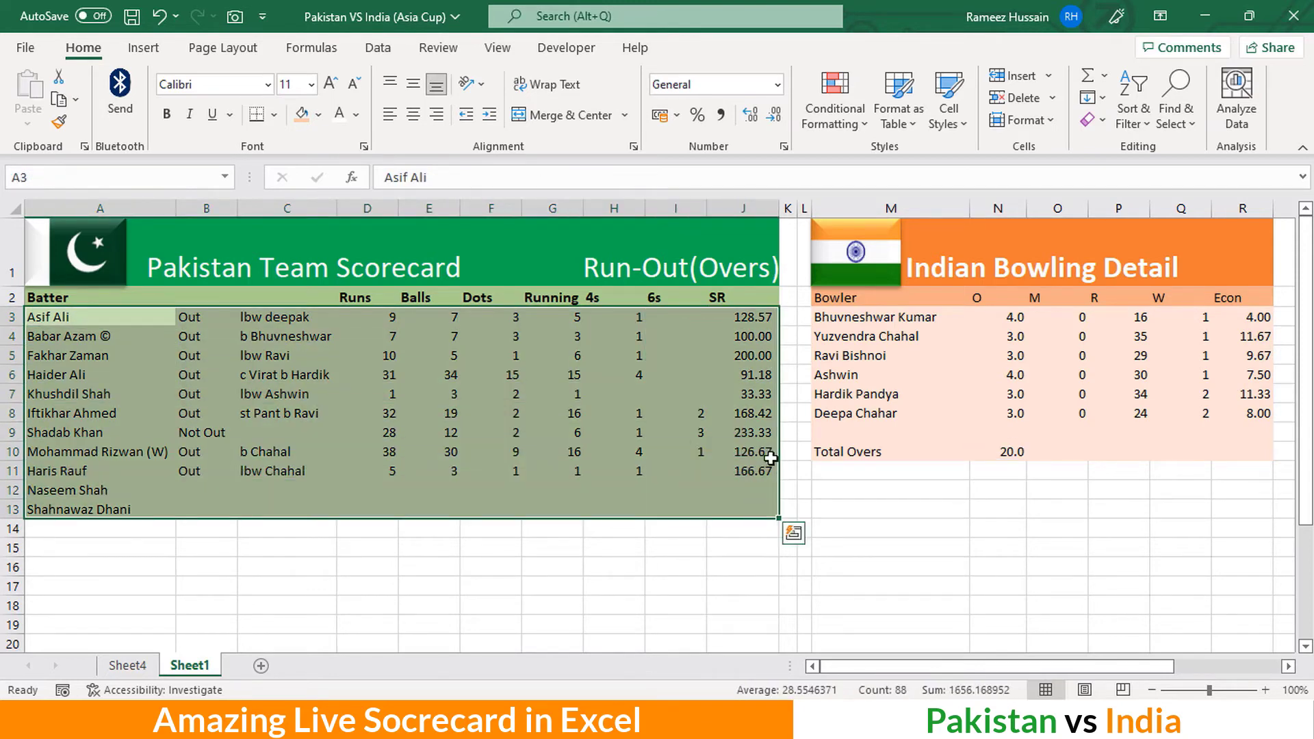
{"action": "left_click", "coordinate": [843, 132]}
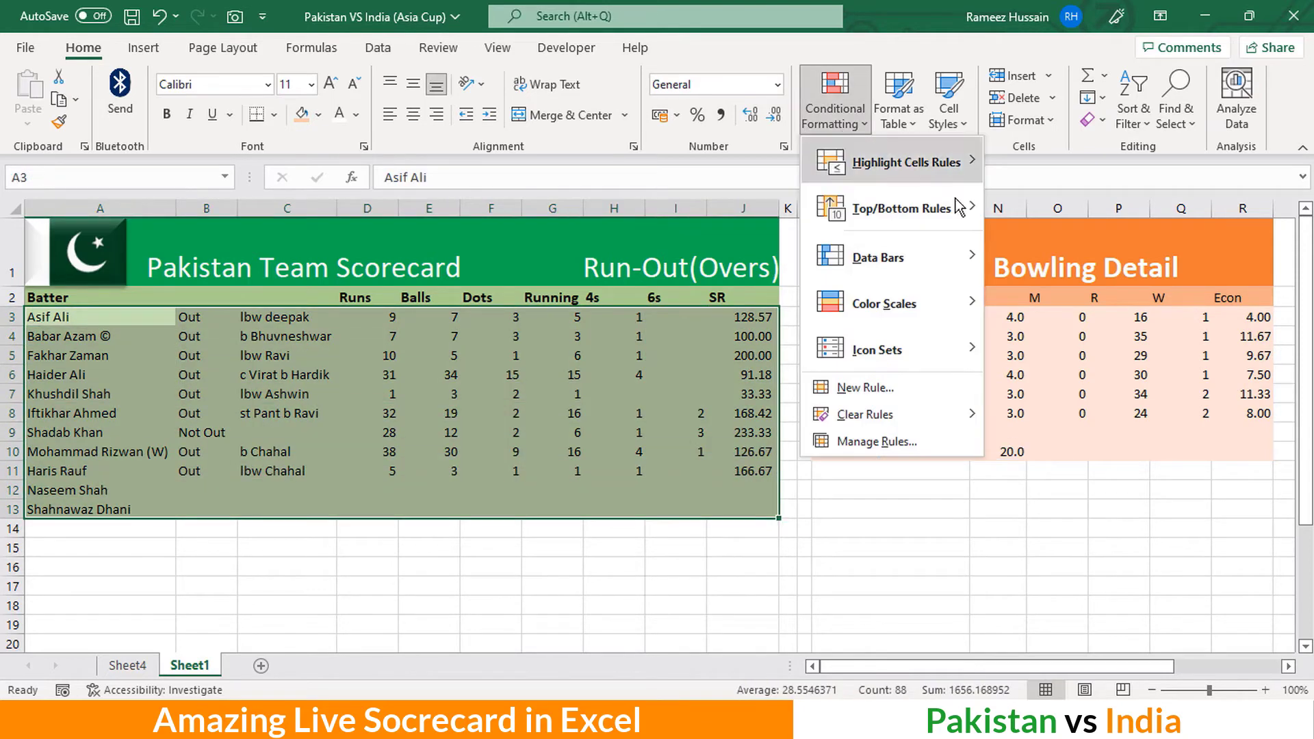
{"action": "left_click", "coordinate": [930, 386]}
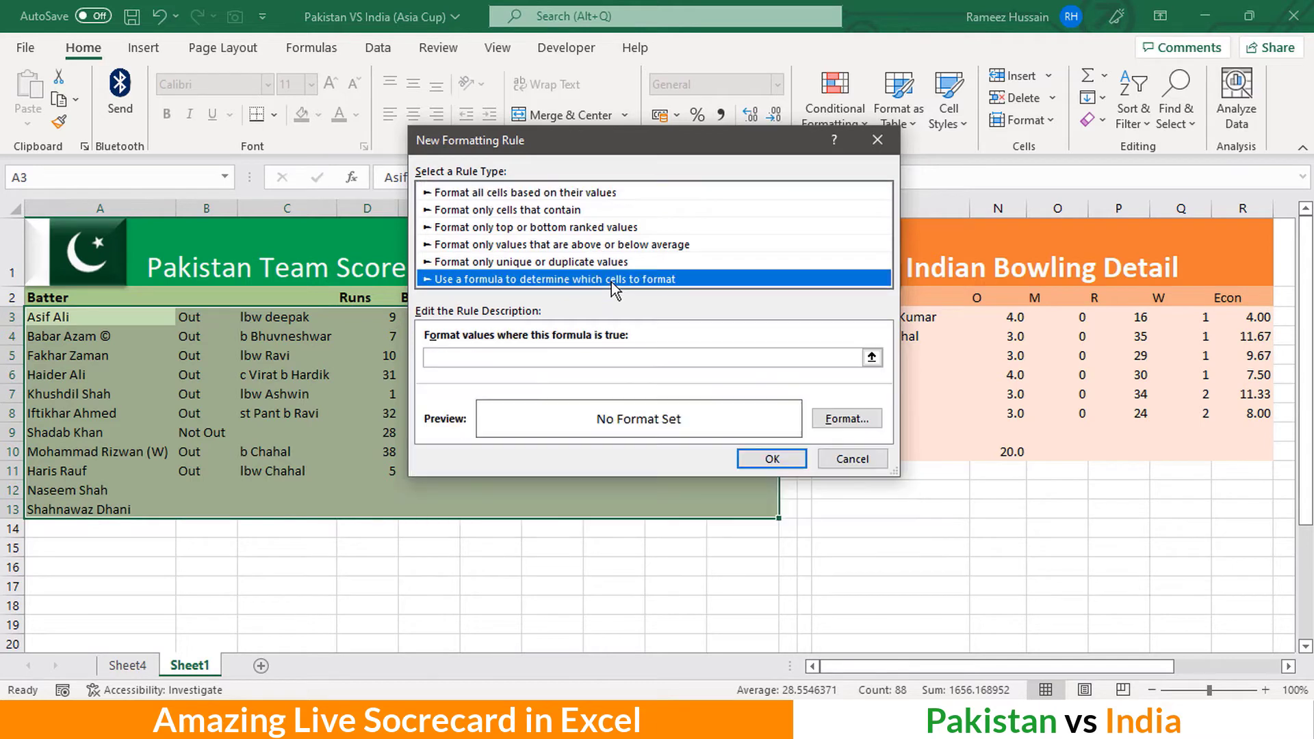
{"action": "left_click", "coordinate": [612, 282]}
{"action": "left_click", "coordinate": [590, 356]}
{"action": "left_click_drag", "start_coordinate": [624, 139], "coordinate": [725, 142]}
{"action": "type", "text": "="}
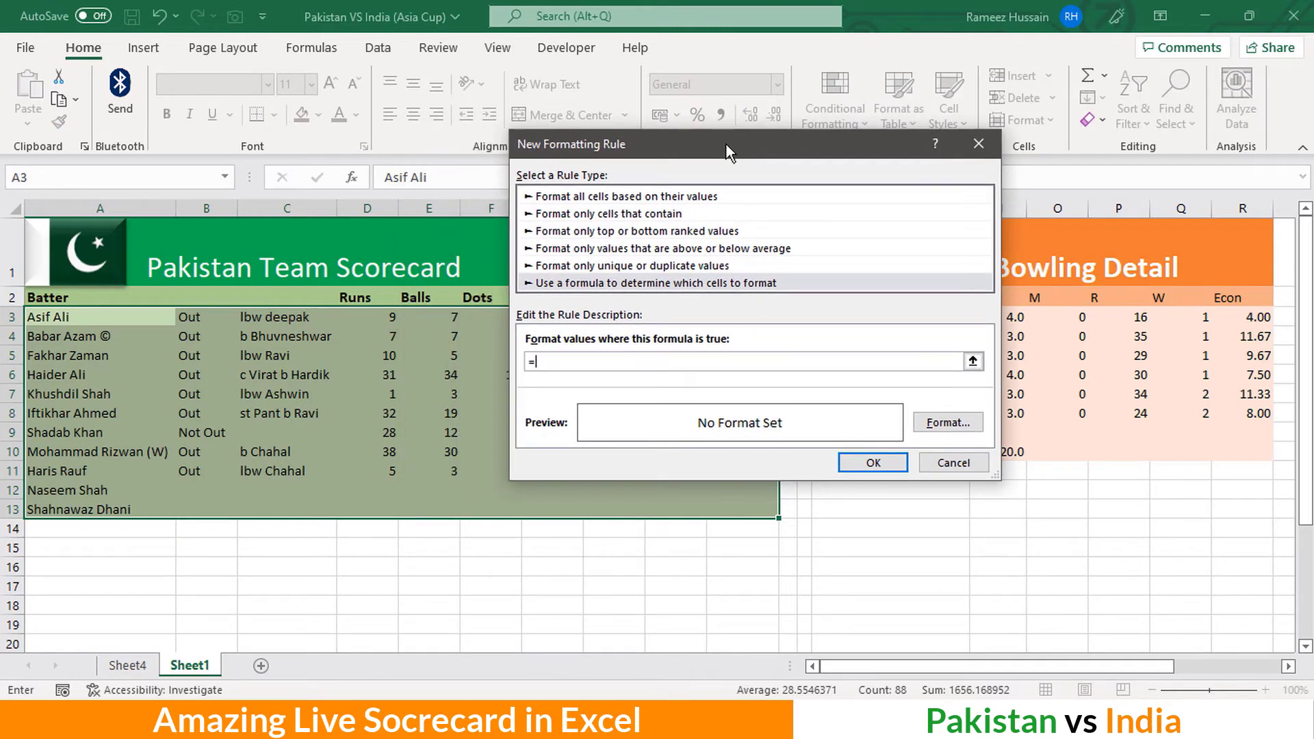
{"action": "left_click", "coordinate": [197, 319]}
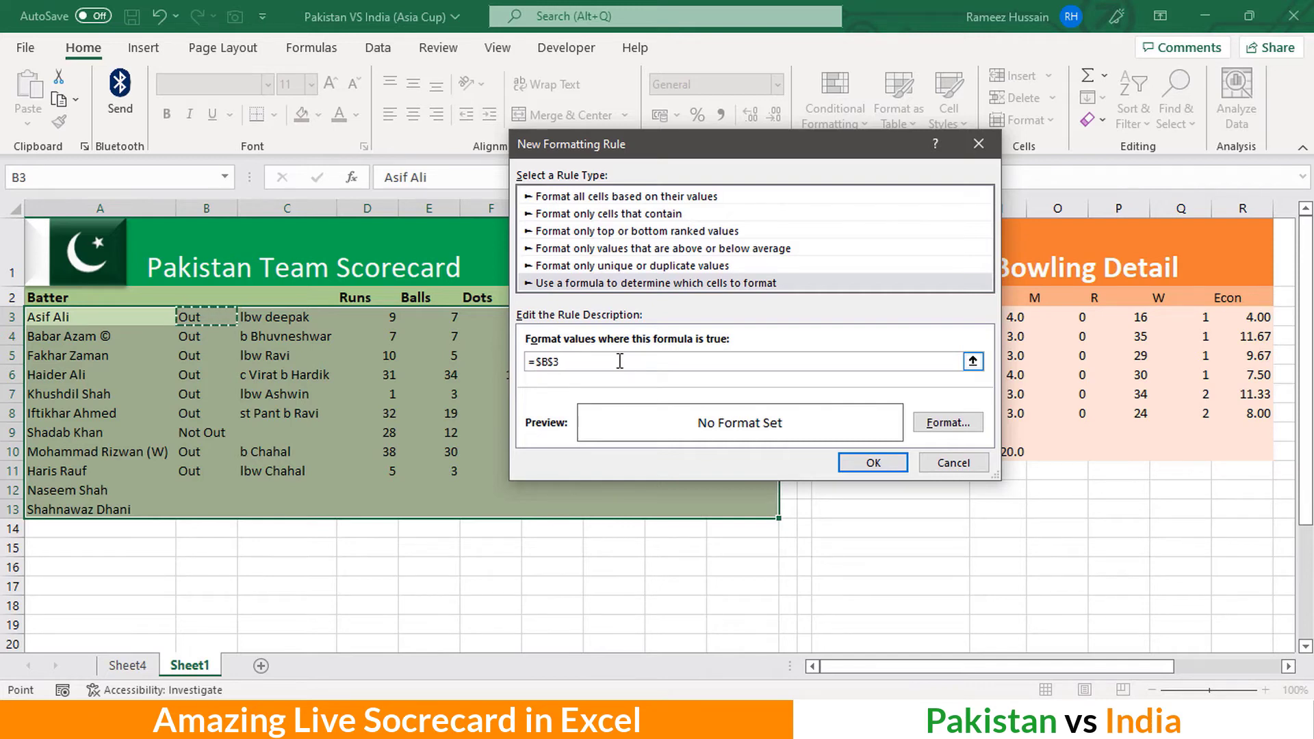
{"action": "left_click", "coordinate": [556, 362]}
{"action": "key", "text": "BackSpace"}
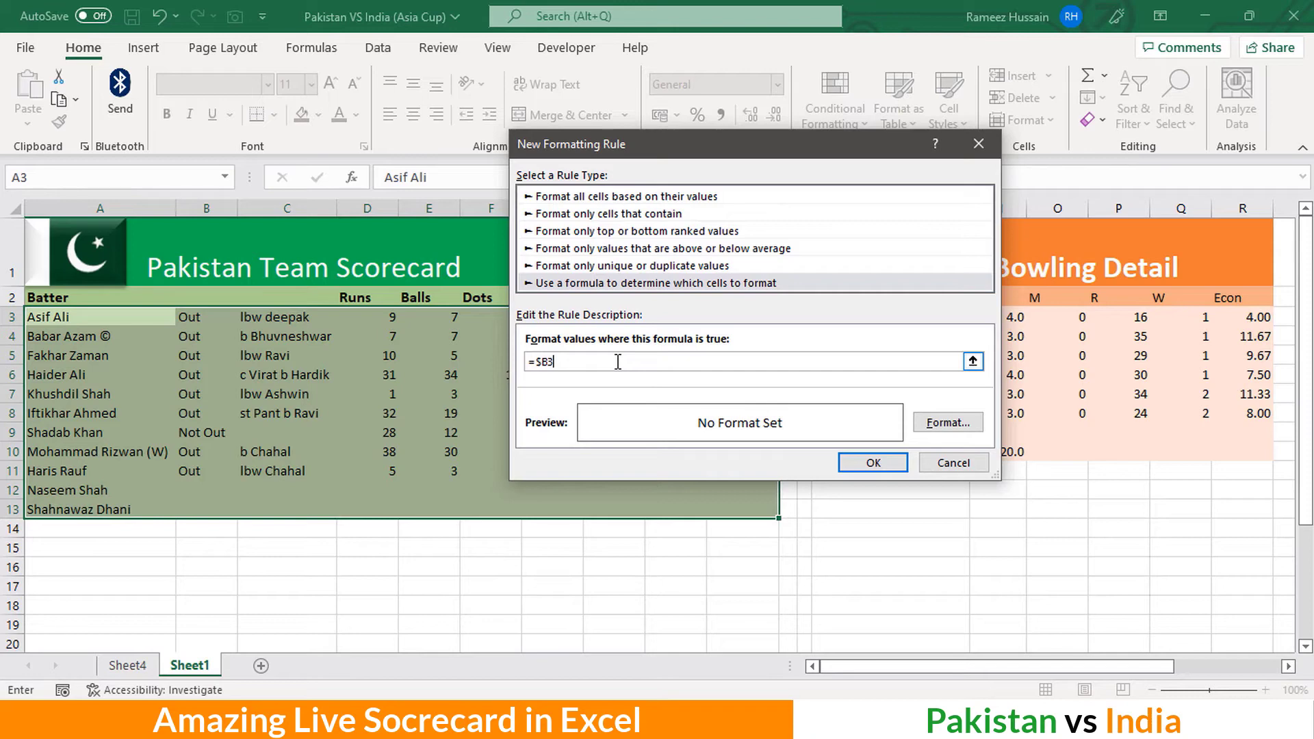
{"action": "type", "text": "=\"Out\""}
Give the conditional formatting rule a red font color and apply it to the batting rows
{"action": "left_click", "coordinate": [943, 422]}
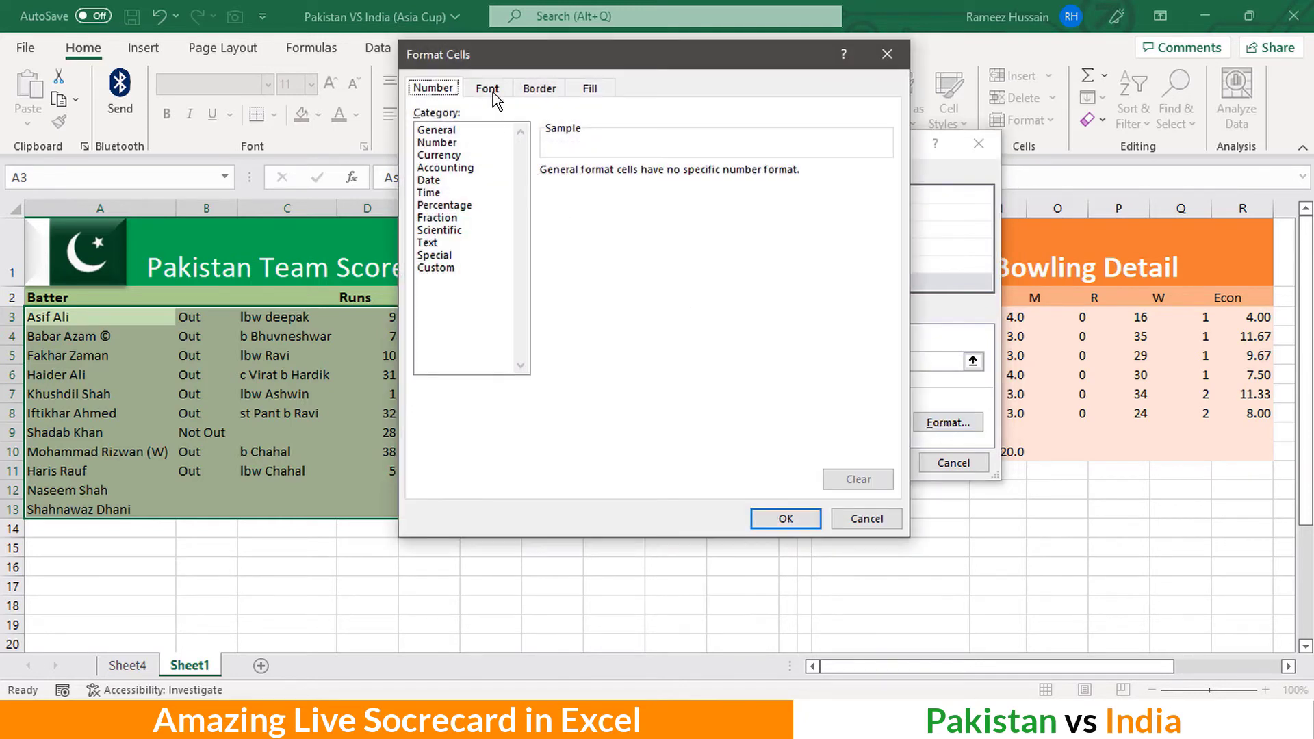
{"action": "left_click", "coordinate": [491, 91]}
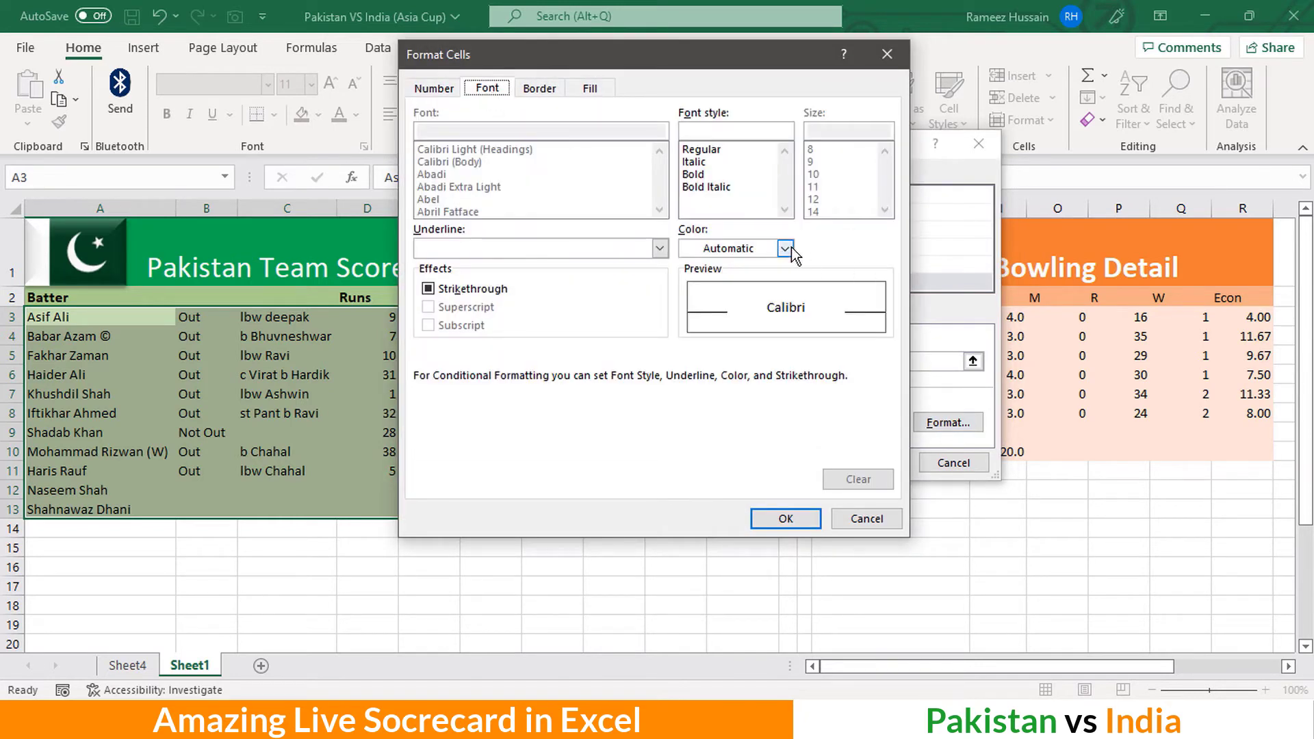
{"action": "left_click", "coordinate": [786, 250]}
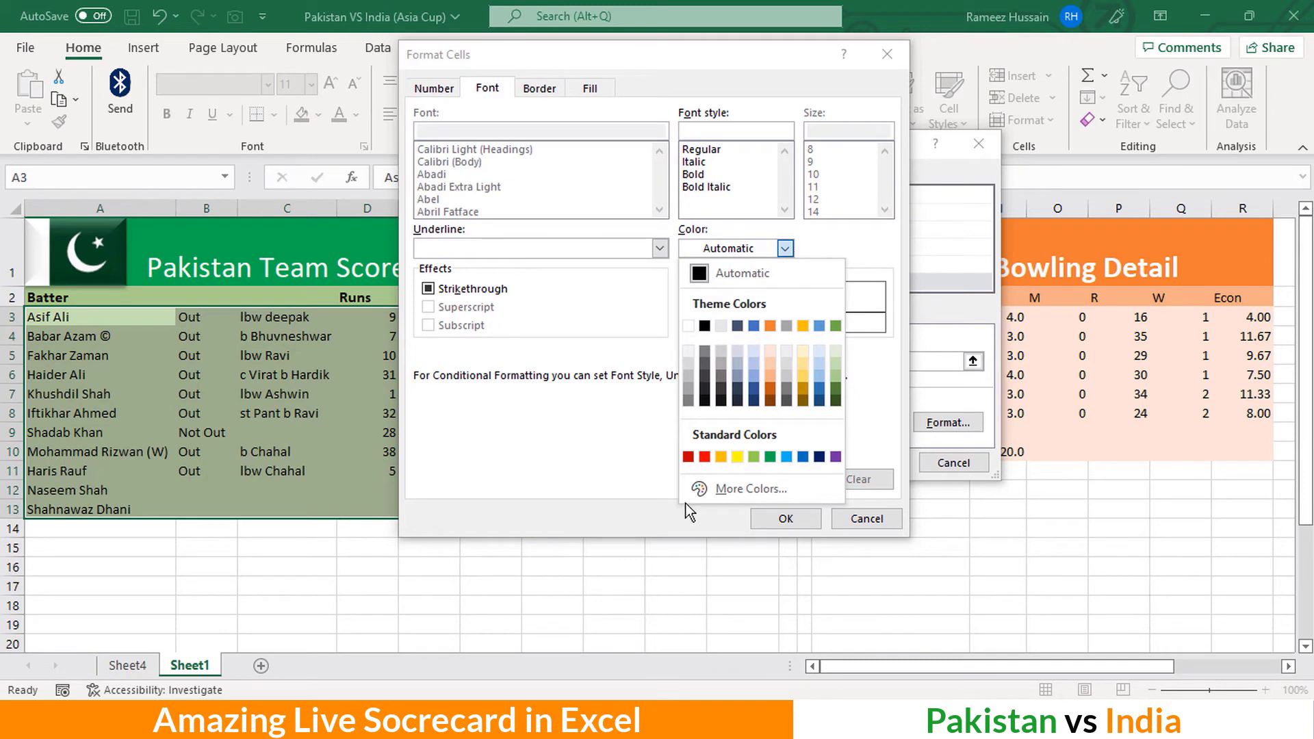
{"action": "left_click", "coordinate": [705, 456]}
{"action": "left_click", "coordinate": [780, 518]}
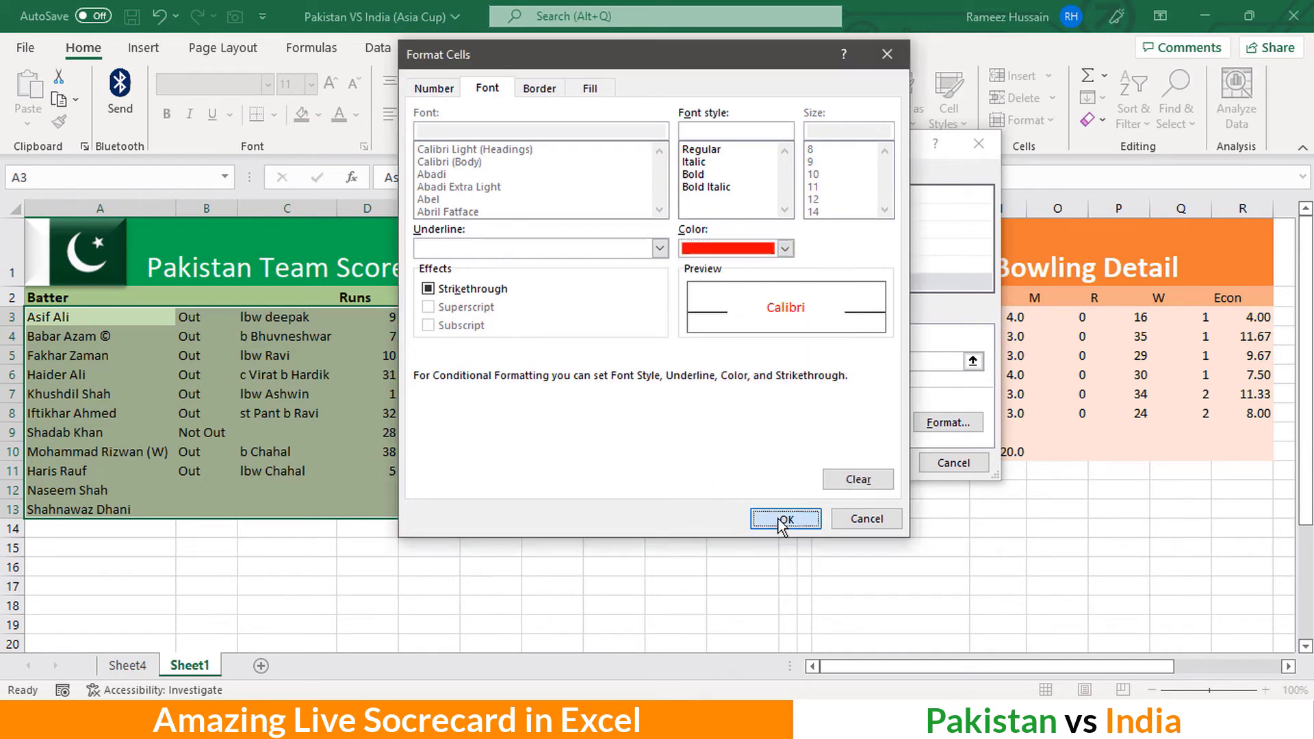
{"action": "left_click", "coordinate": [881, 463]}
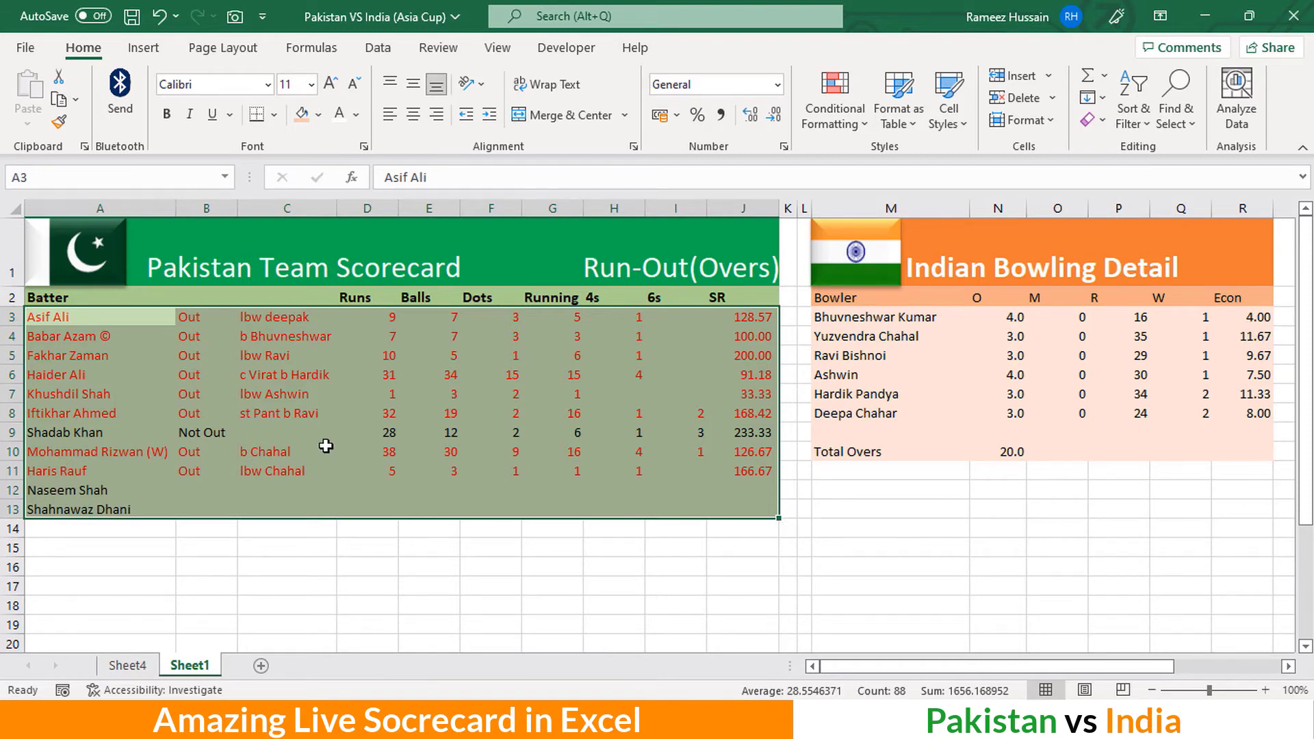
Test the rule by copying Not Out from cell B9 into B6, and undo the paste
{"action": "left_click", "coordinate": [205, 434]}
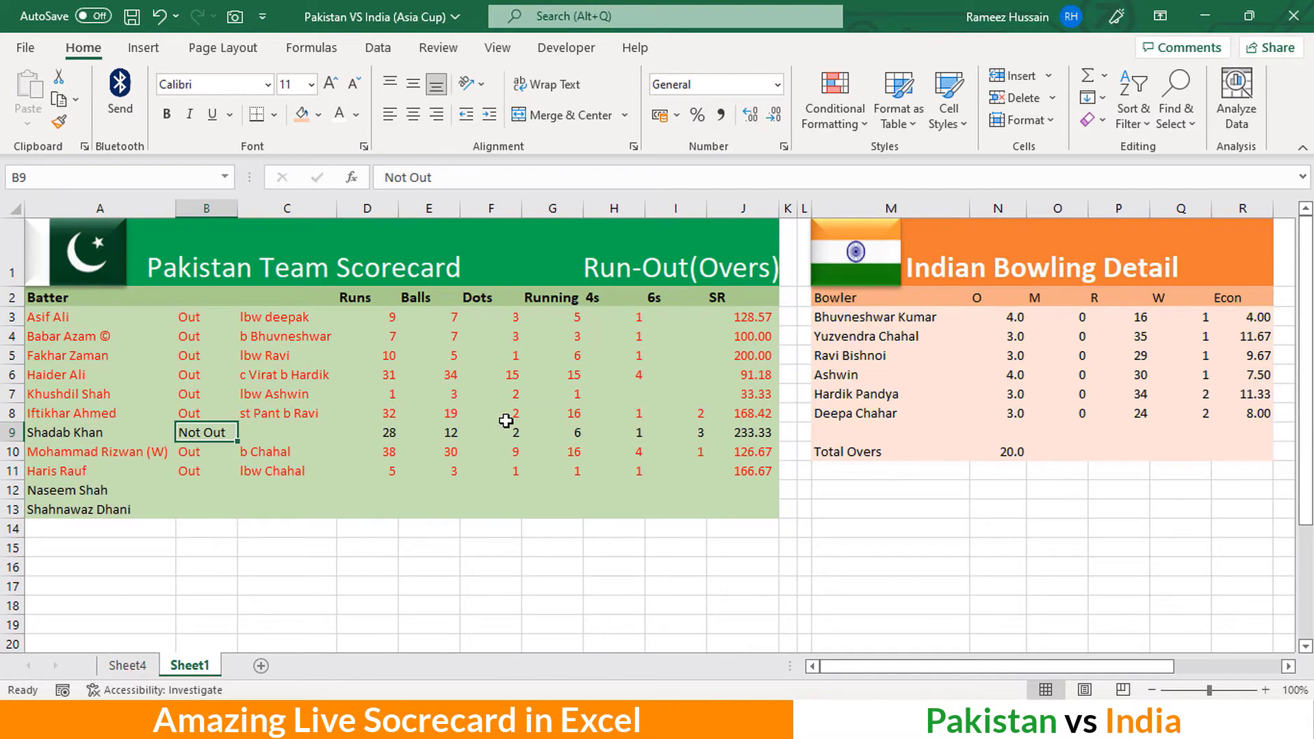
{"action": "key", "text": "ctrl+c"}
{"action": "key", "text": "Up"}
{"action": "key", "text": "Up"}
{"action": "key", "text": "Up"}
{"action": "key", "text": "ctrl+v"}
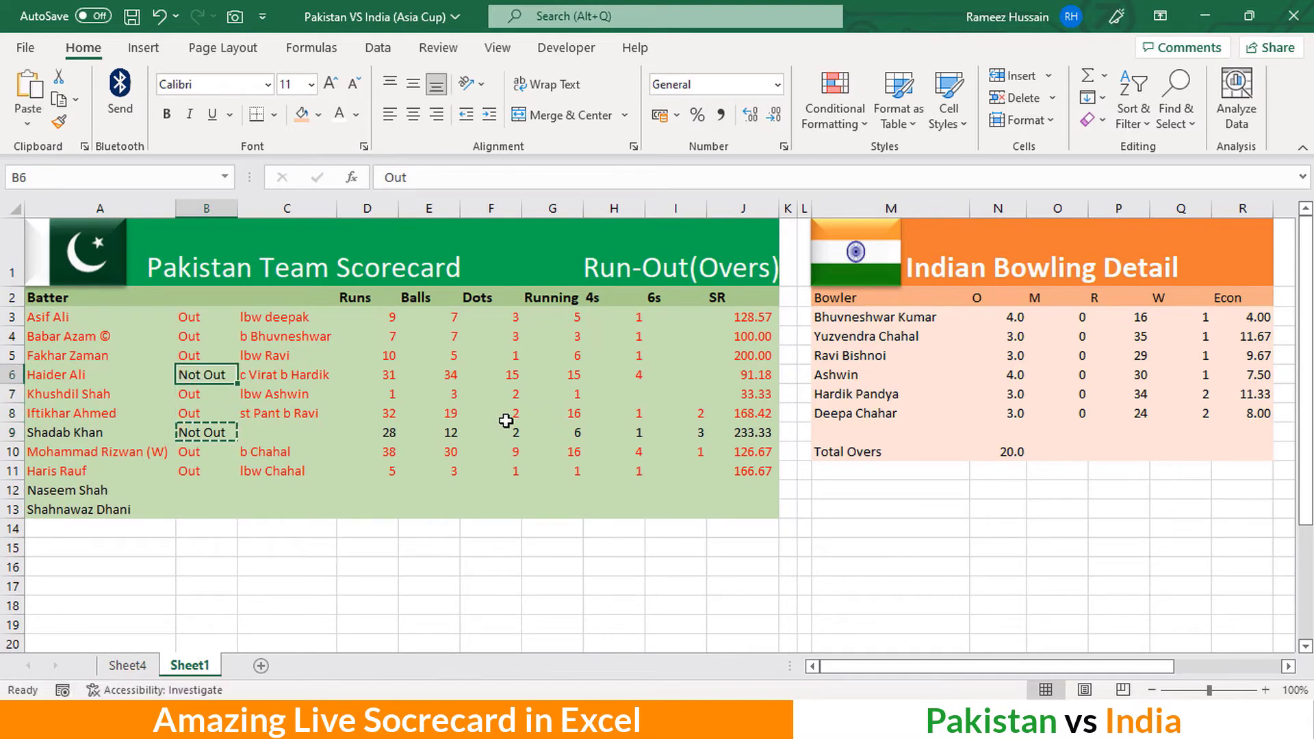
{"action": "key", "text": "Escape"}
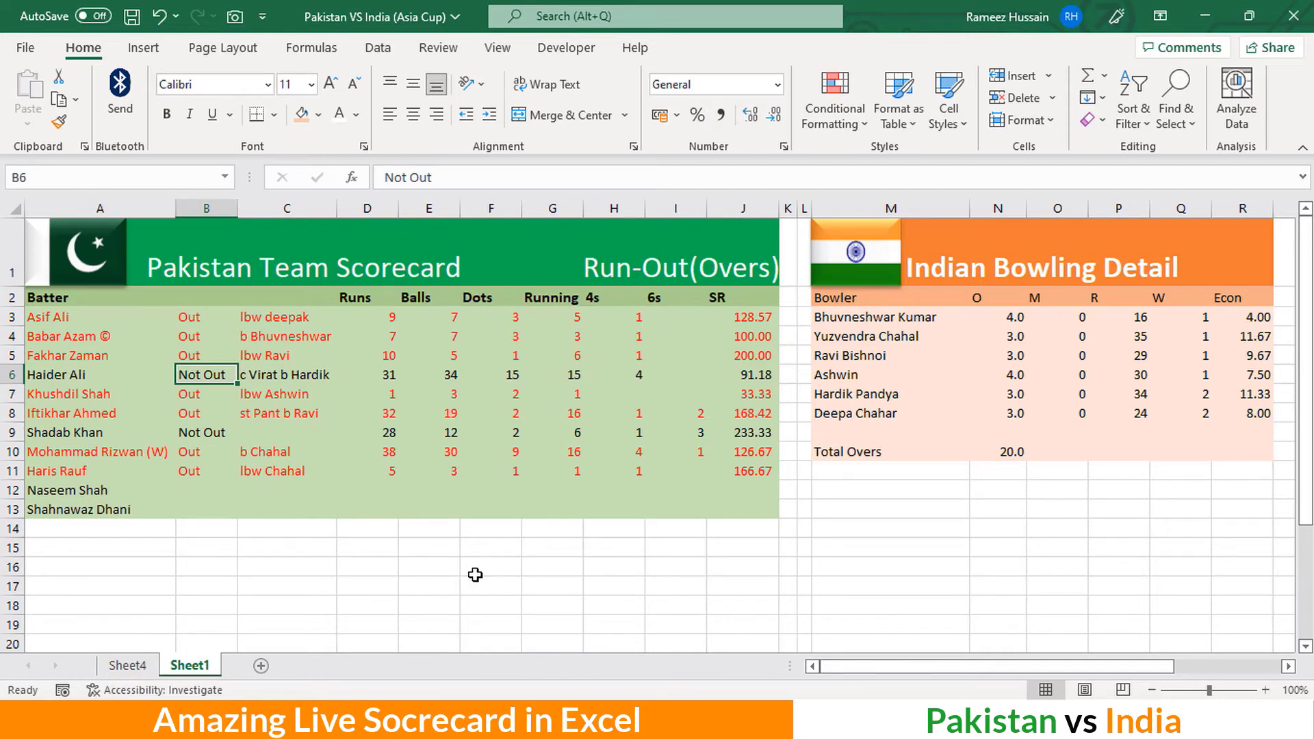
{"action": "key", "text": "ctrl+z"}
{"action": "key", "text": "Escape"}
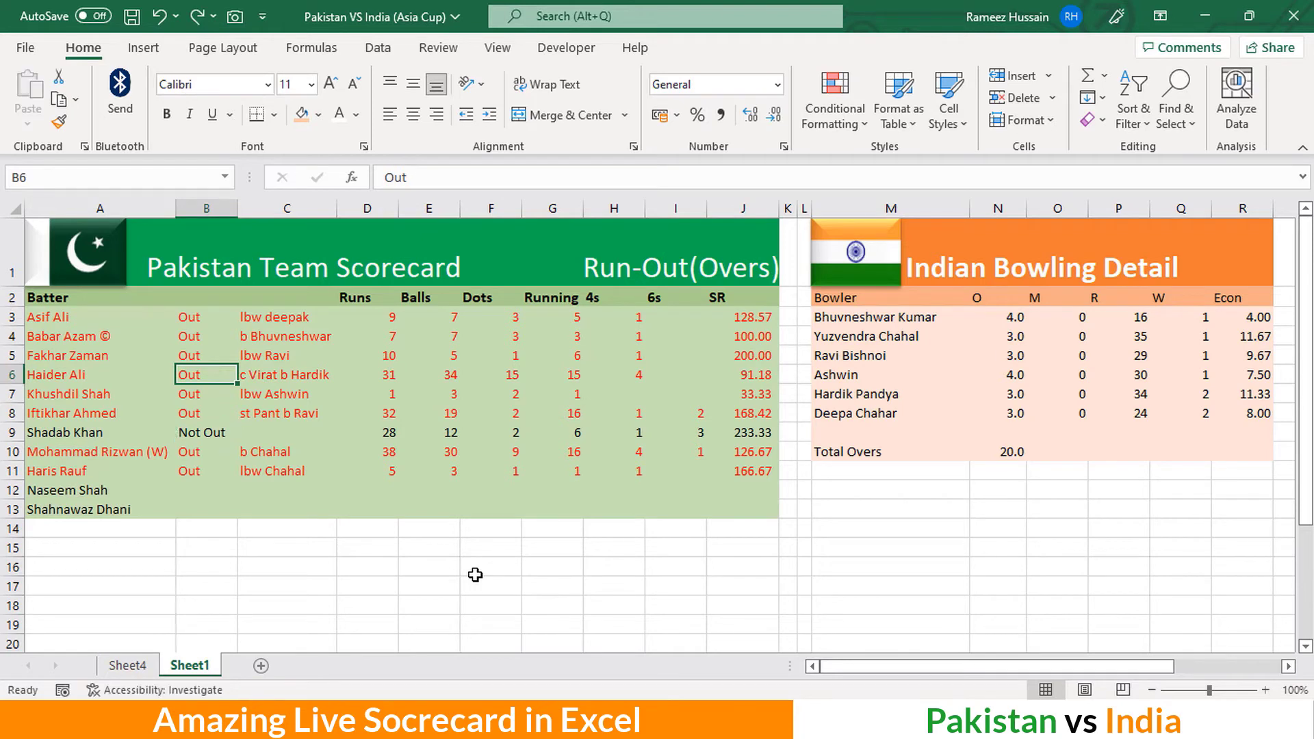
Review the Extras block below the scorecard and the SUM formula behind its total in cell B19
{"action": "left_click", "coordinate": [335, 523]}
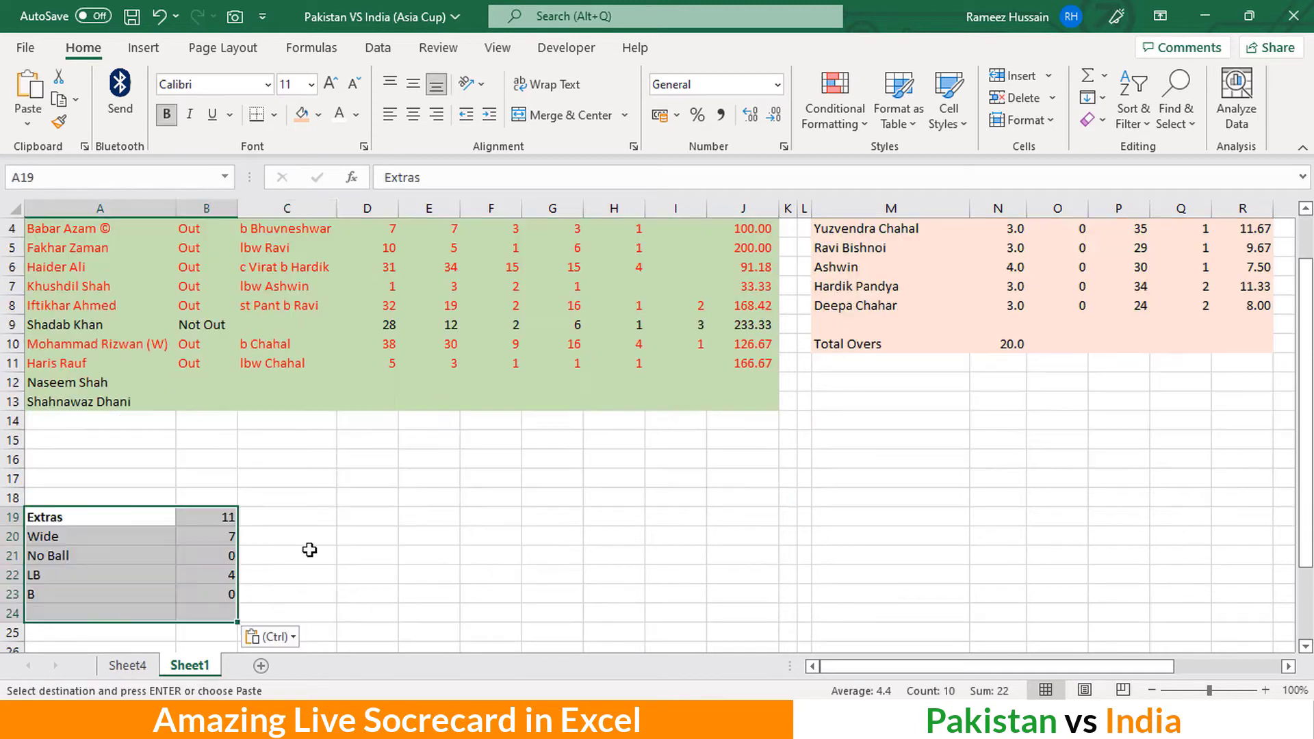
{"action": "left_click", "coordinate": [310, 551]}
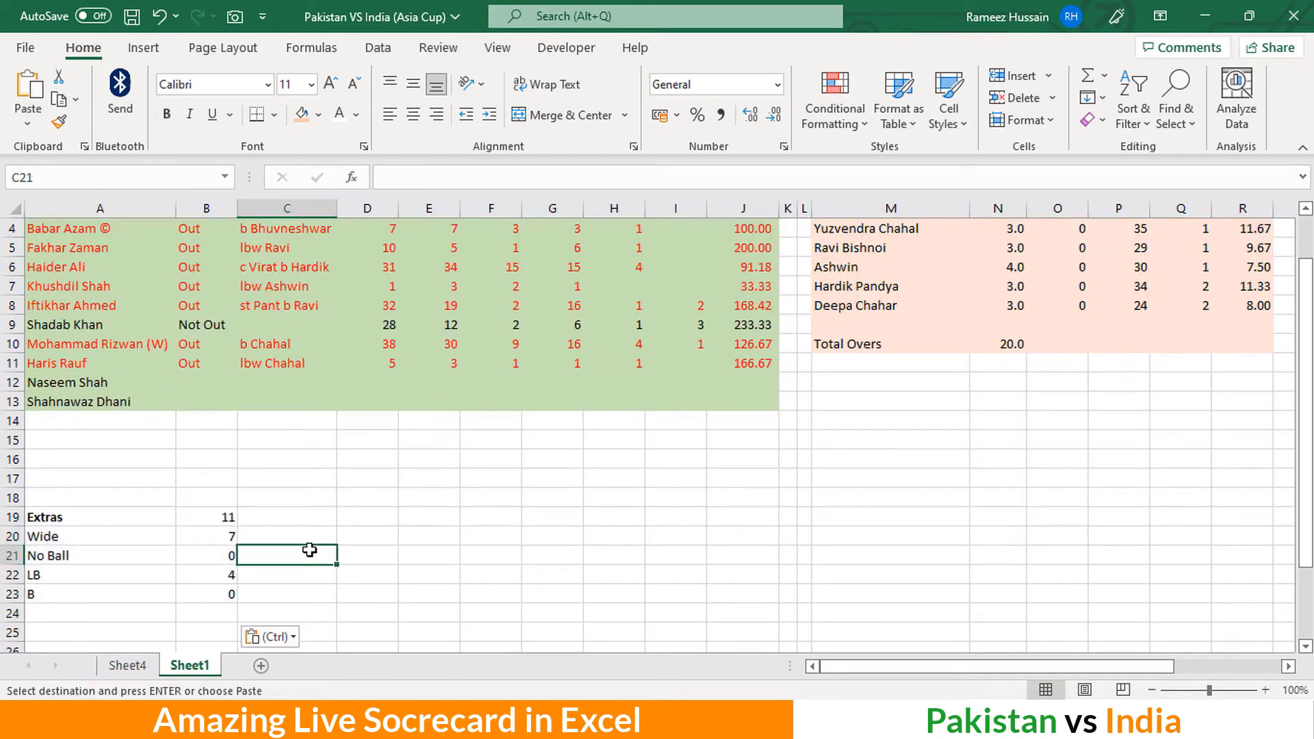
{"action": "left_click", "coordinate": [99, 519]}
{"action": "left_click", "coordinate": [213, 521]}
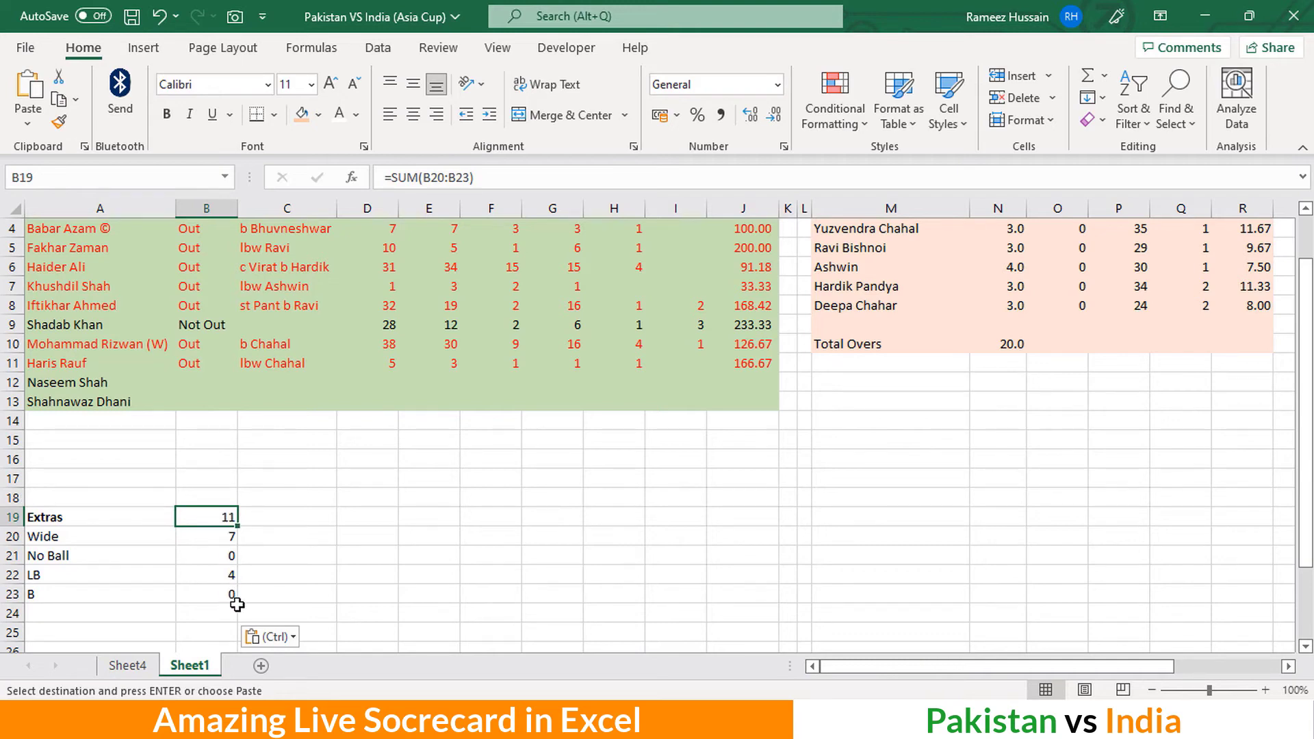
{"action": "double_click", "coordinate": [219, 517]}
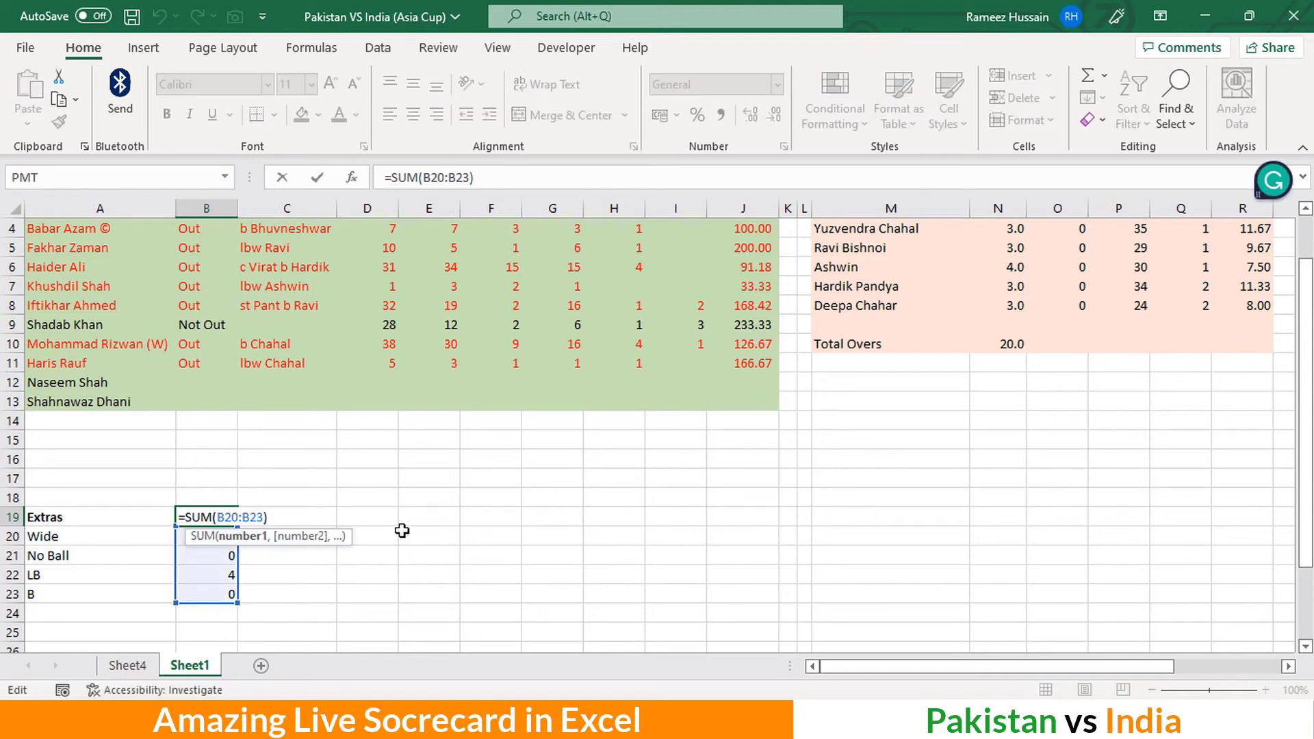
{"action": "key", "text": "Escape"}
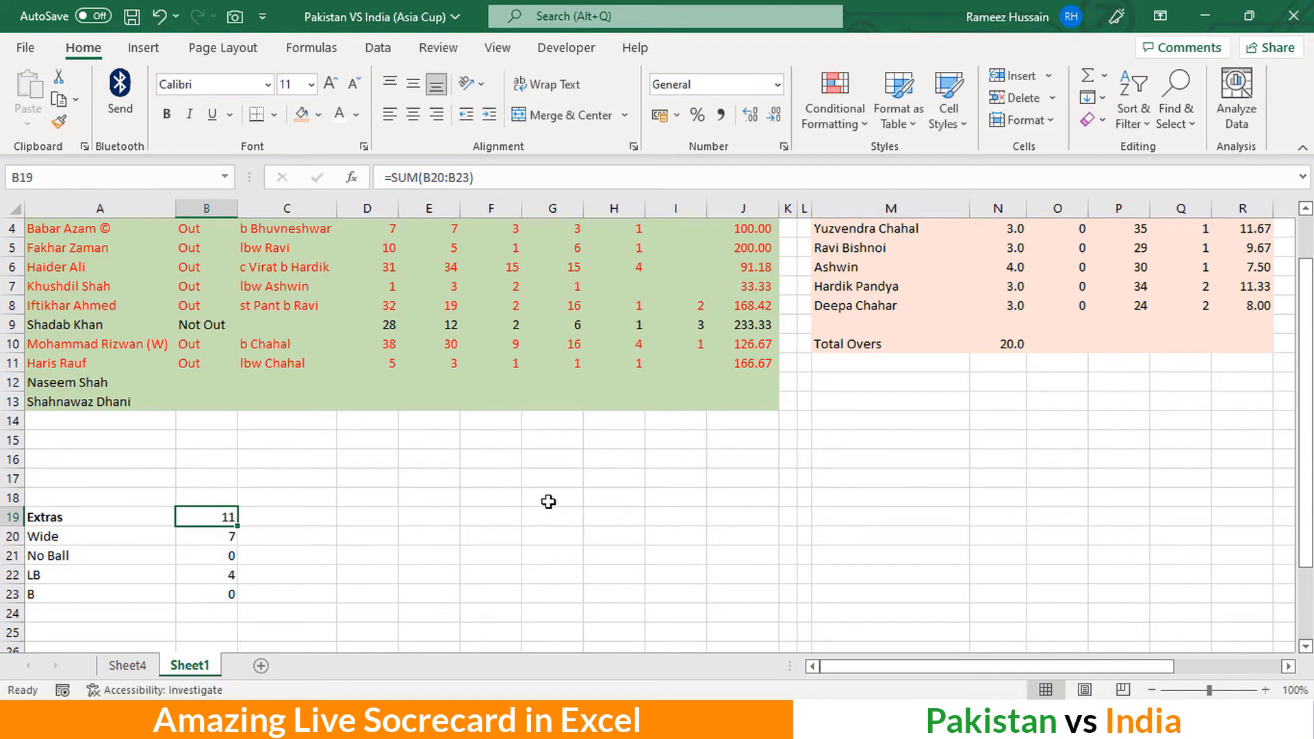
Copy the Run-Out(Overs) header placeholder from cell H1 to cell M15
{"action": "scroll", "coordinate": [831, 481], "scroll_direction": "up", "scroll_amount": 1}
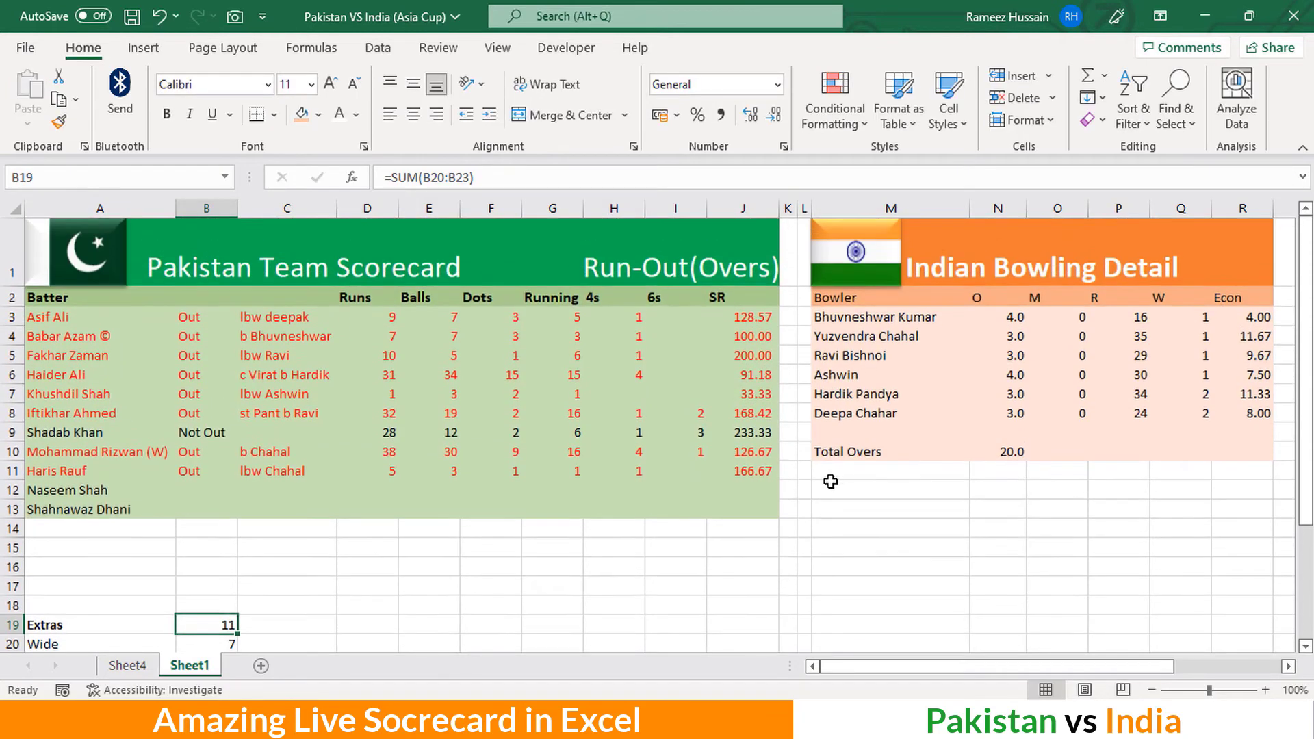
{"action": "left_click", "coordinate": [682, 260]}
{"action": "left_click", "coordinate": [623, 507]}
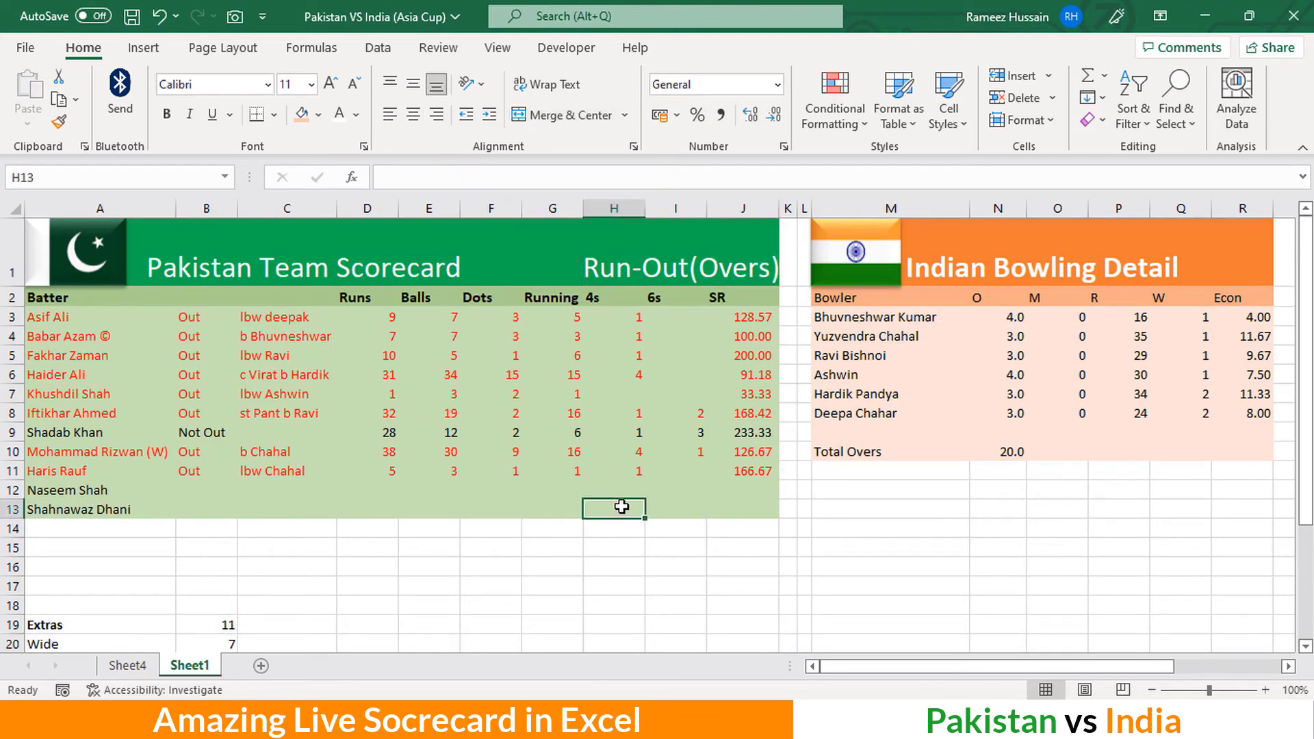
{"action": "left_click", "coordinate": [606, 274]}
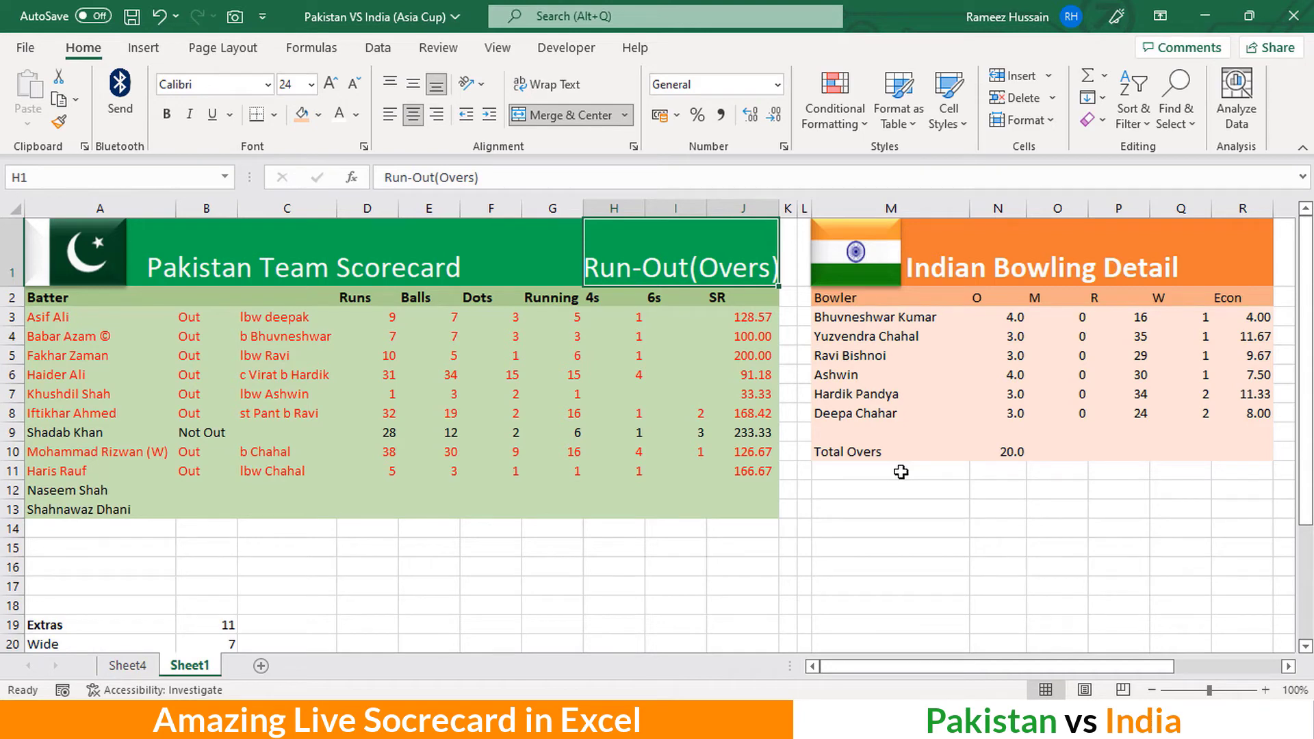
{"action": "key", "text": "ctrl+c"}
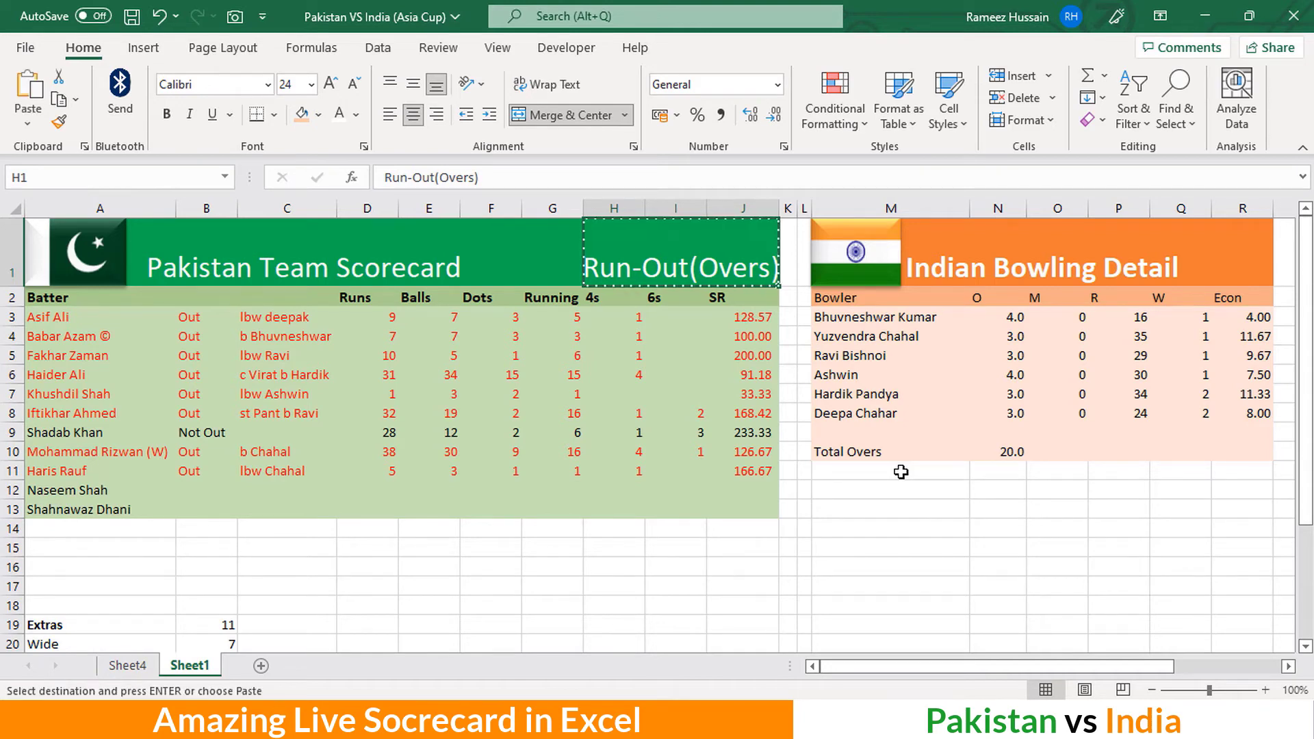
{"action": "left_click", "coordinate": [878, 549]}
{"action": "key", "text": "ctrl+v"}
{"action": "key", "text": "Escape"}
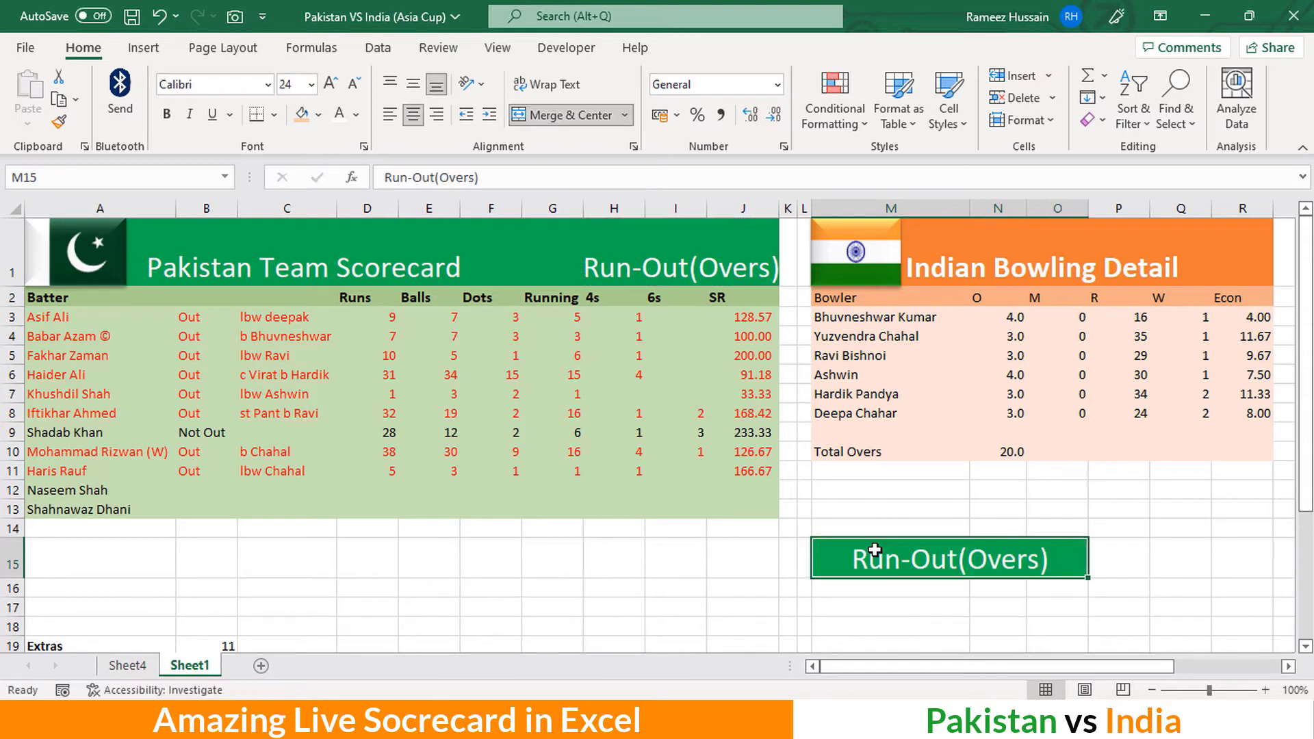
Replace the header text in H1 with =SUM(D3:D13,B19) to total the batters' runs and extras
{"action": "left_click", "coordinate": [734, 256]}
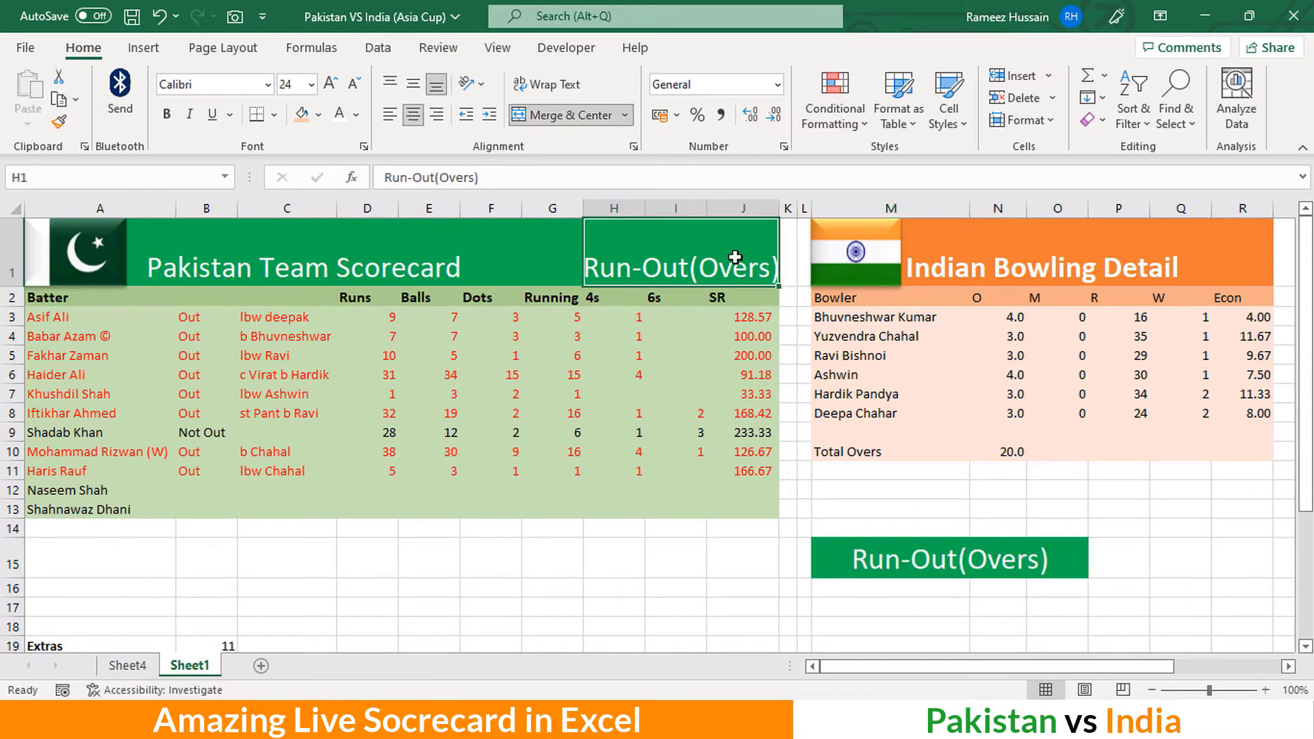
{"action": "key", "text": "Delete"}
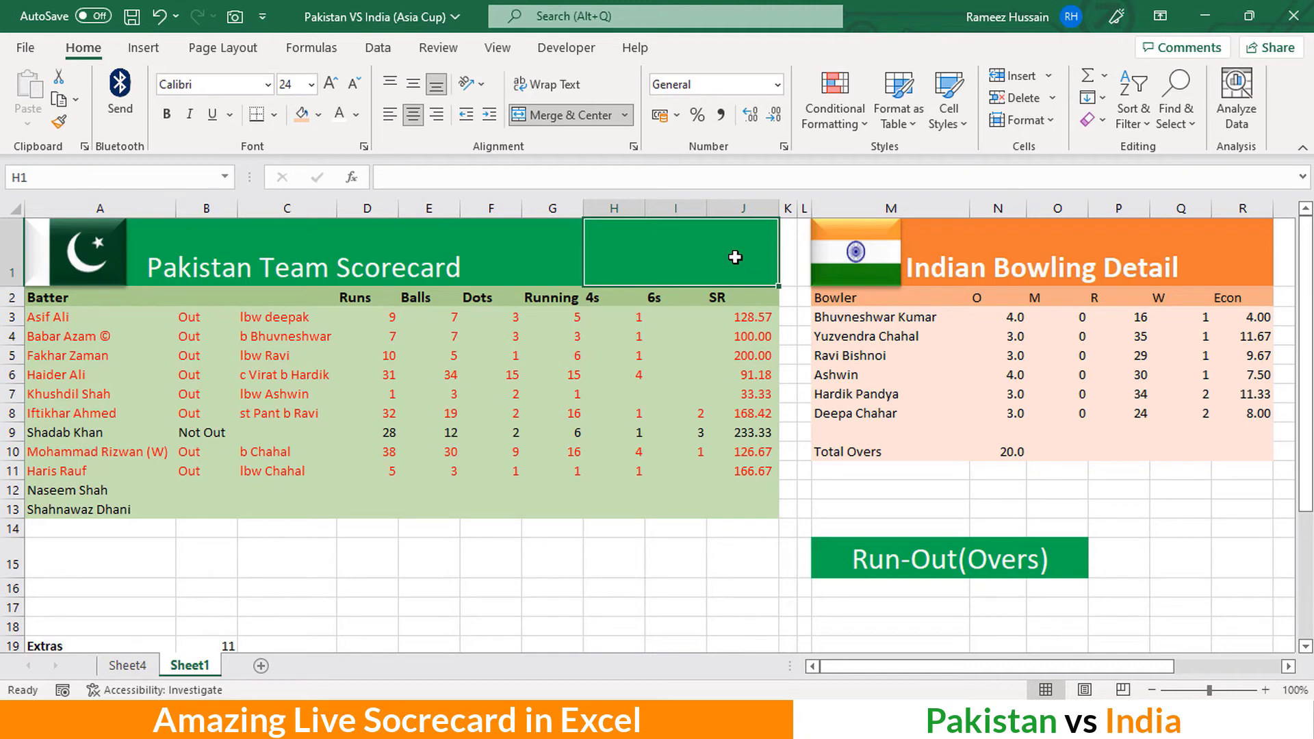
{"action": "type", "text": "=SUM("}
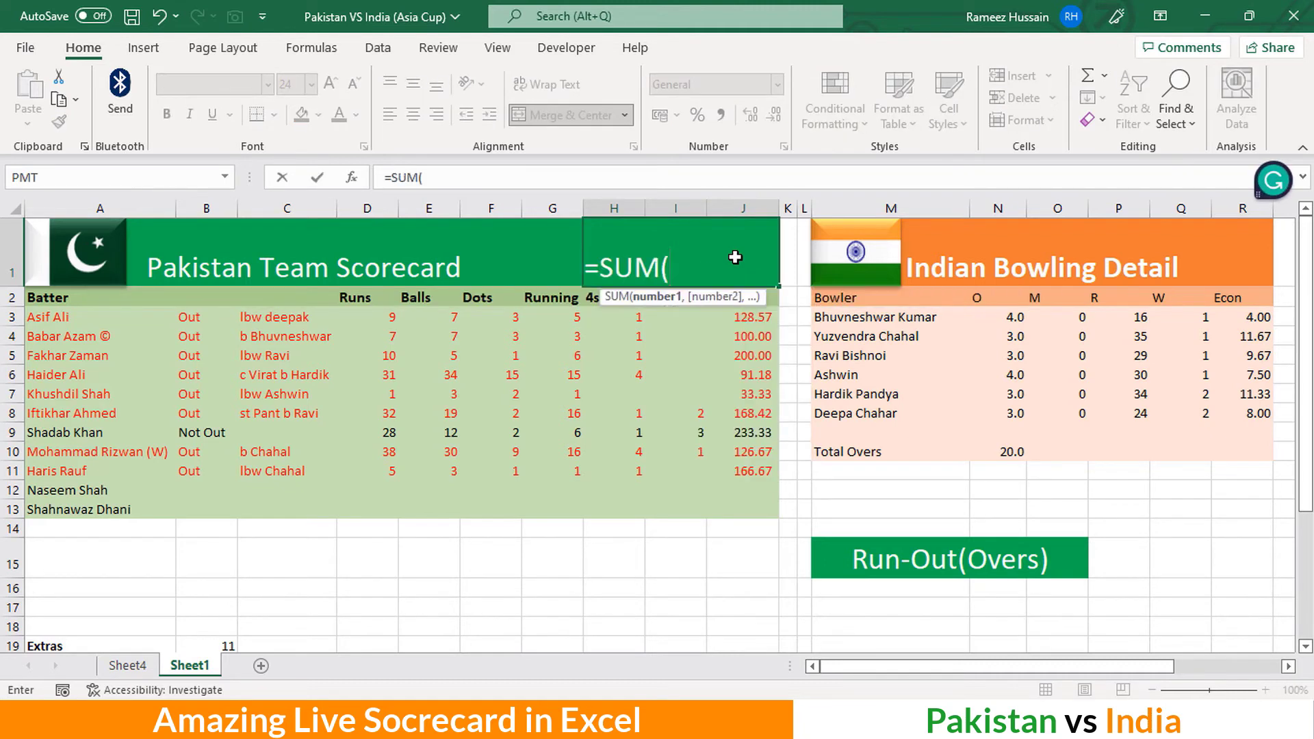
{"action": "left_click_drag", "start_coordinate": [360, 317], "coordinate": [378, 507]}
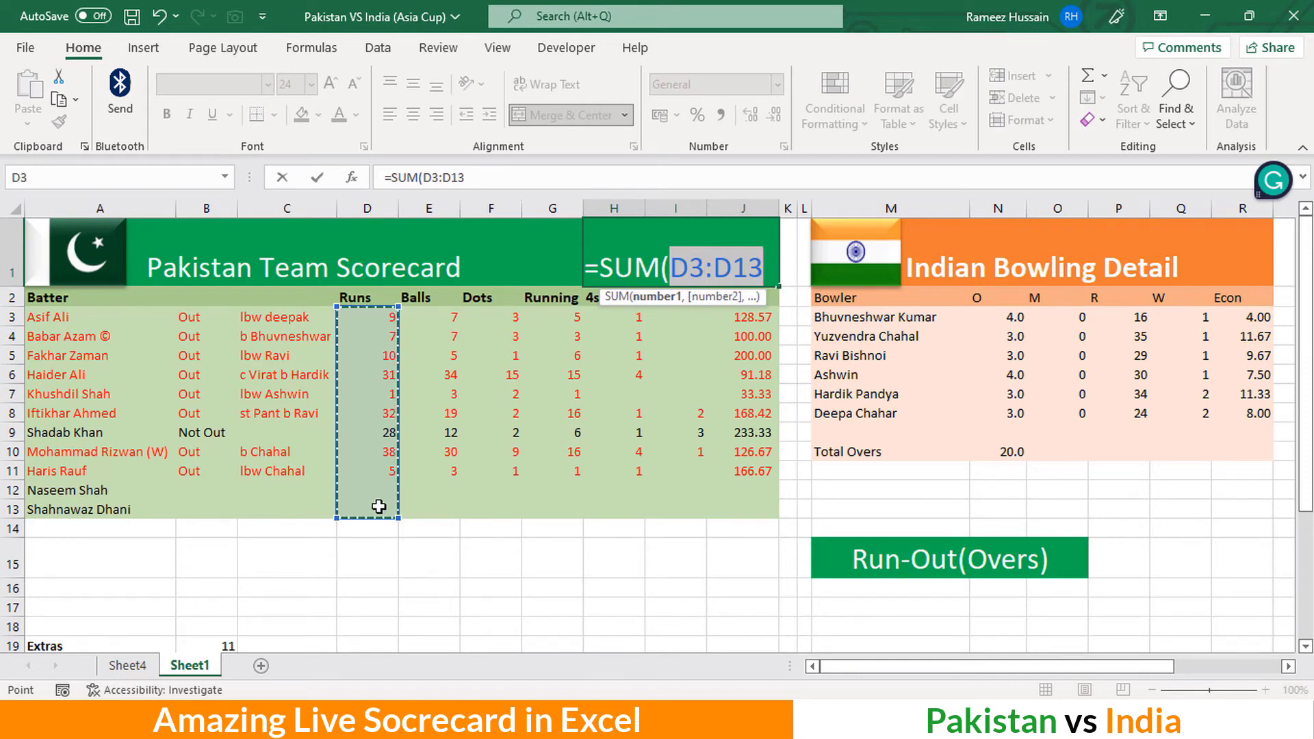
{"action": "type", "text": ","}
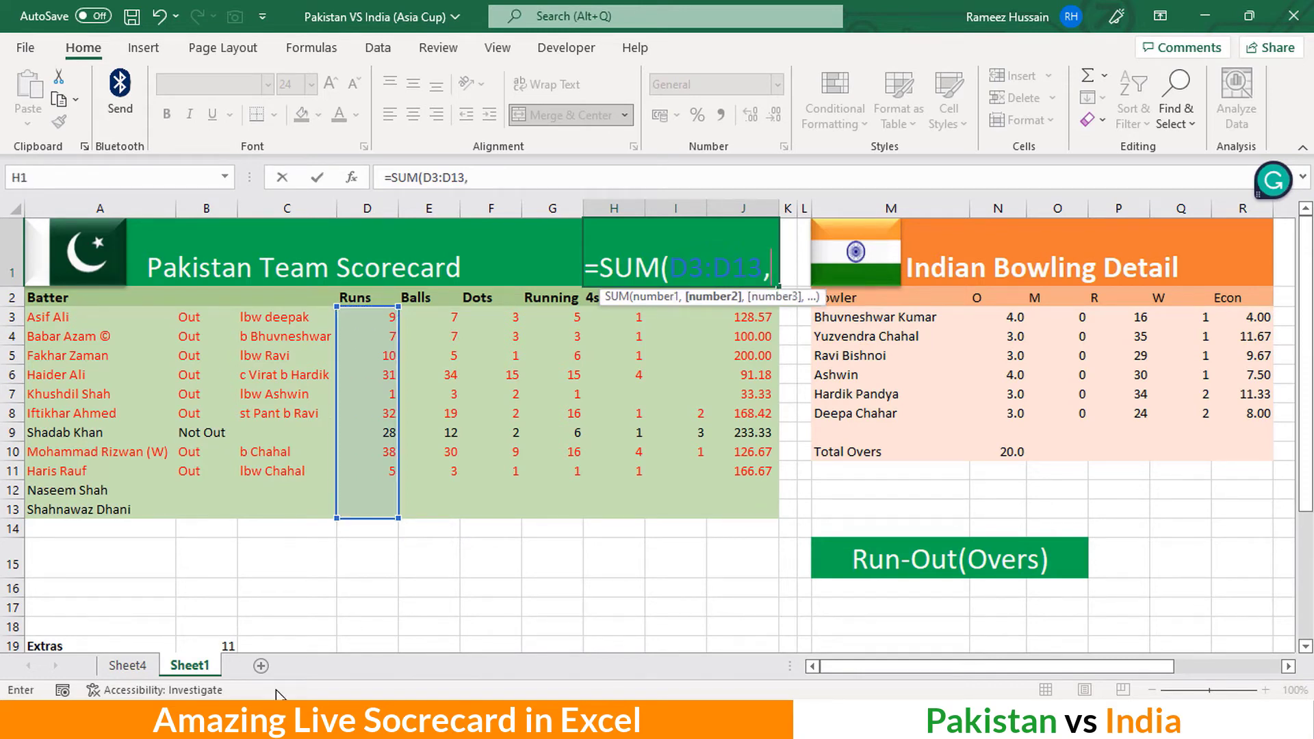
{"action": "left_click", "coordinate": [203, 644]}
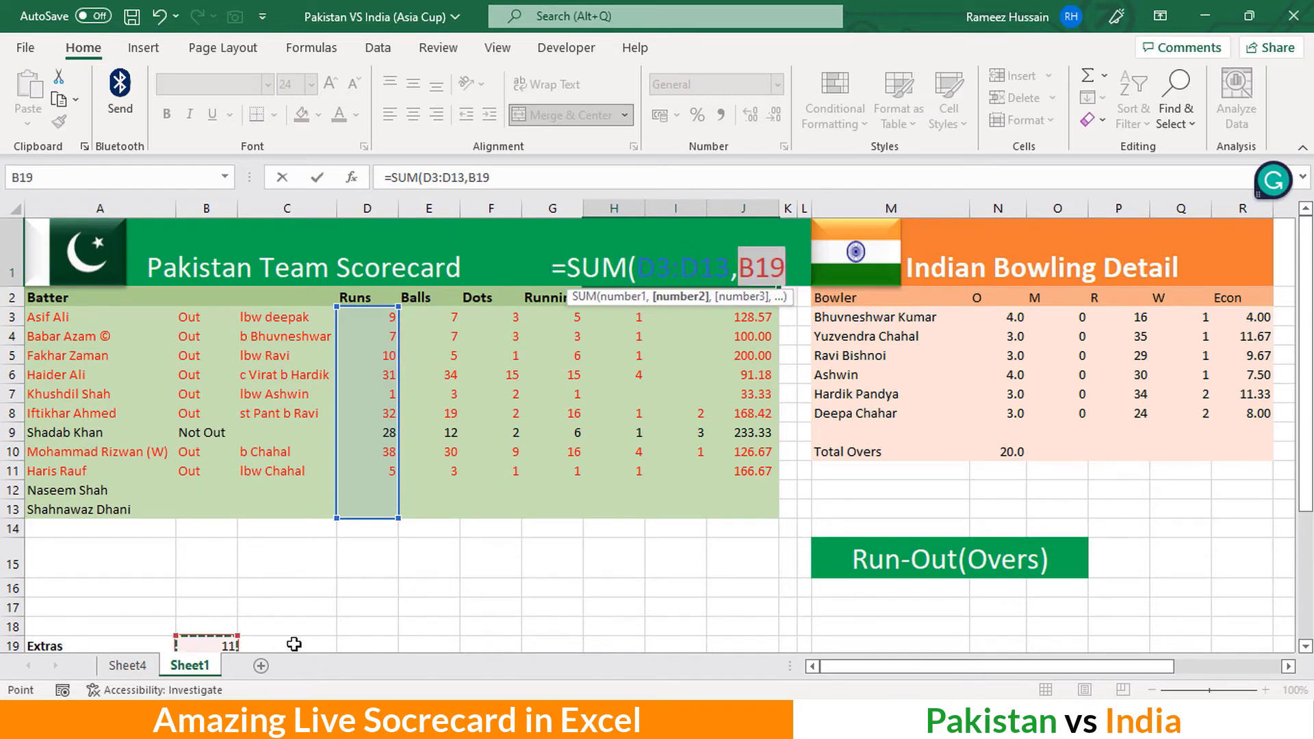
{"action": "scroll", "coordinate": [294, 644], "scroll_direction": "down", "scroll_amount": 1}
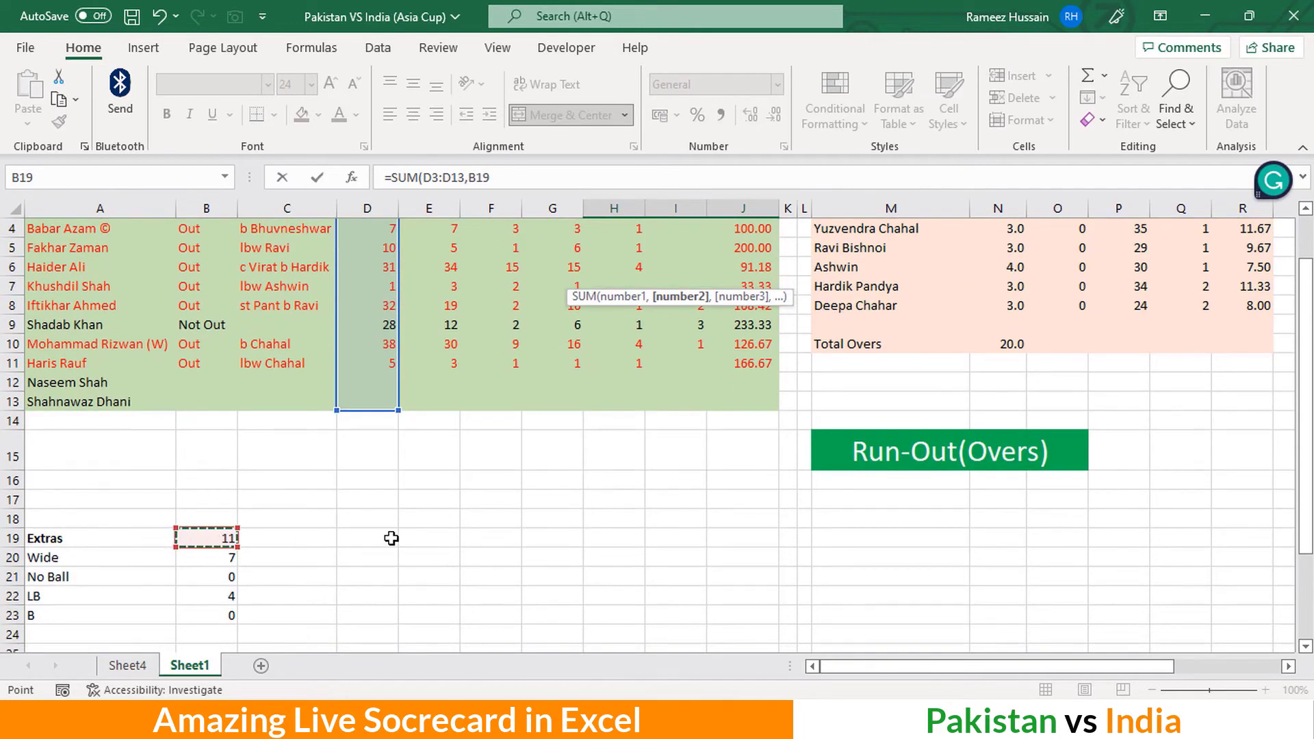
{"action": "scroll", "coordinate": [391, 539], "scroll_direction": "up", "scroll_amount": 1}
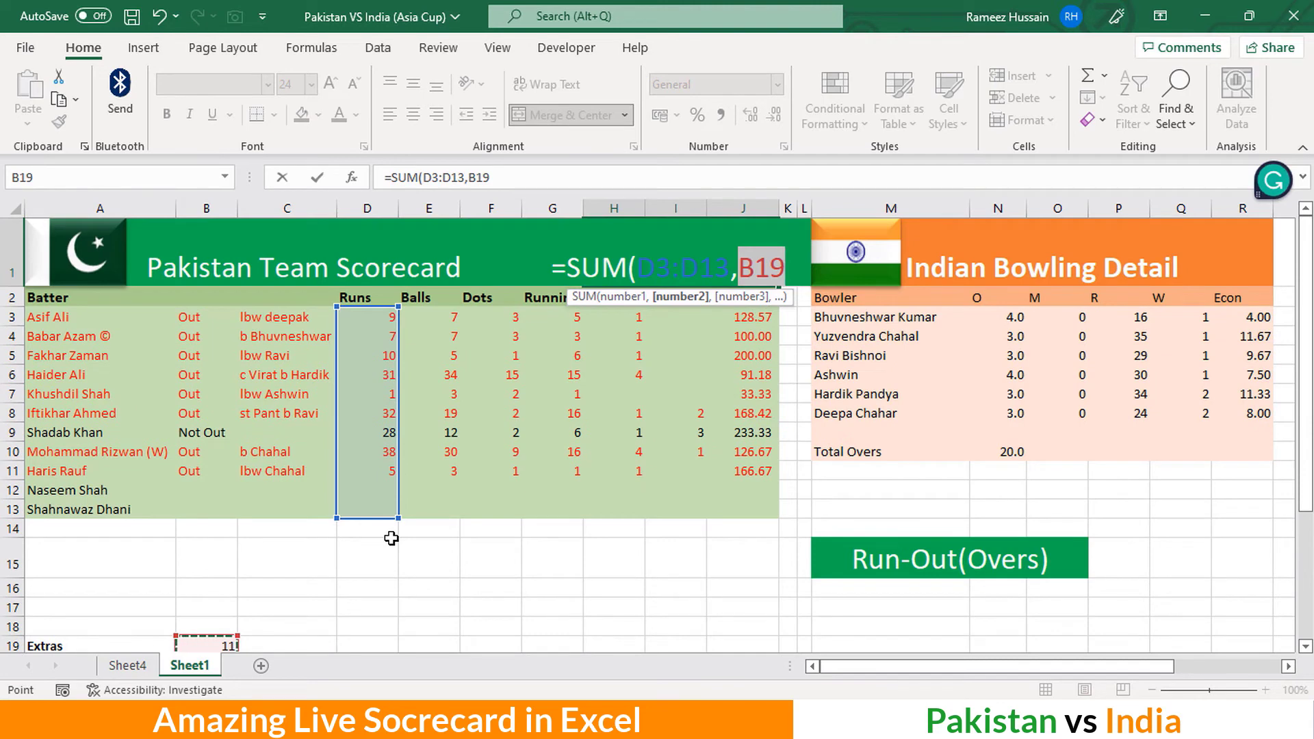
{"action": "key", "text": "Return"}
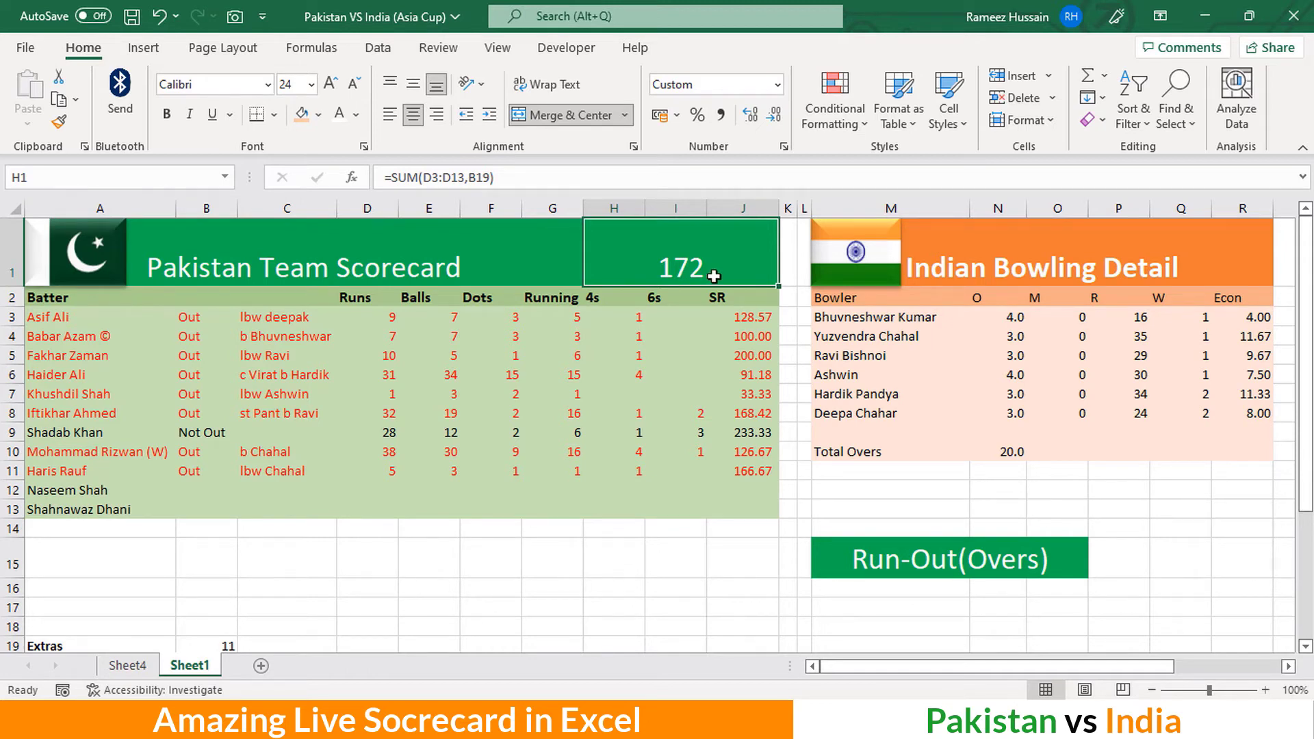
Append &"-" to the SUM formula in header cell H1 to add a dash after the total runs
{"action": "left_click", "coordinate": [522, 178]}
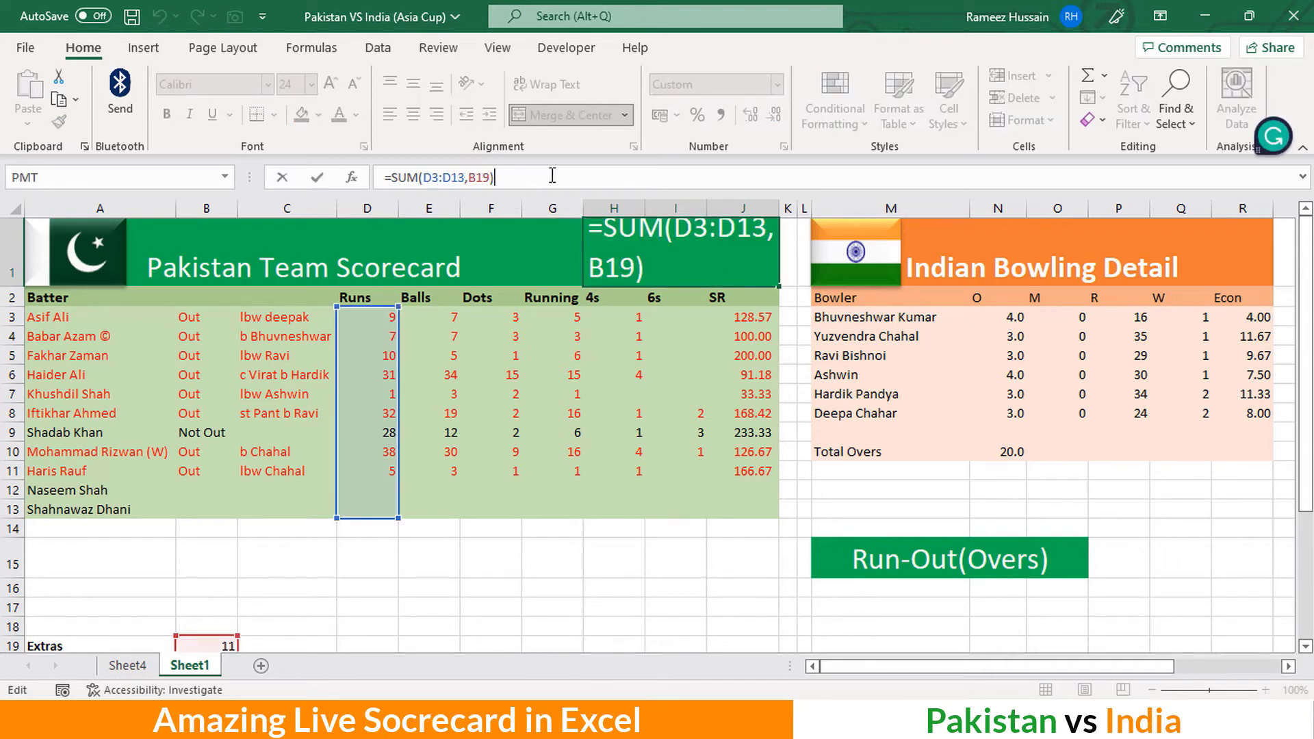
{"action": "type", "text": "&\"-\""}
{"action": "key", "text": "ctrl+Return"}
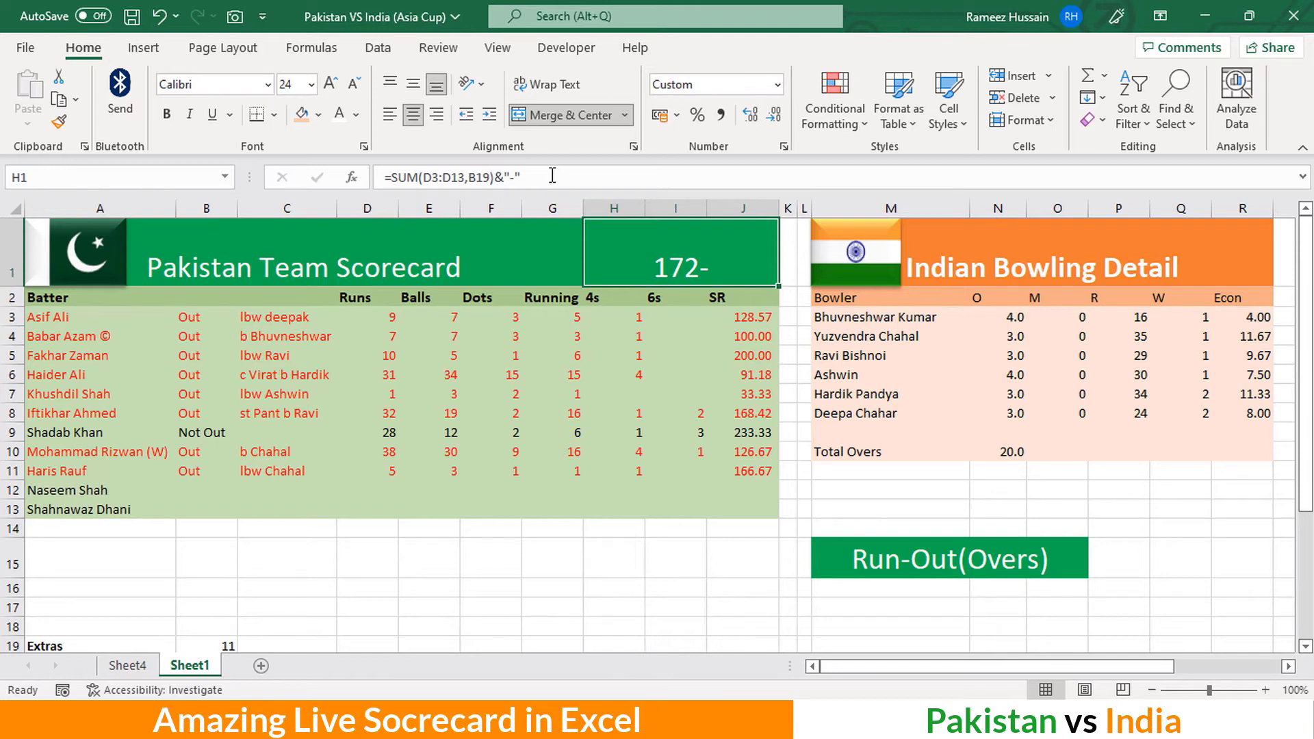
Extend the H1 formula with &COUNTIF(B3:B13,"Out") to show the wickets fallen after the dash
{"action": "left_click", "coordinate": [552, 176]}
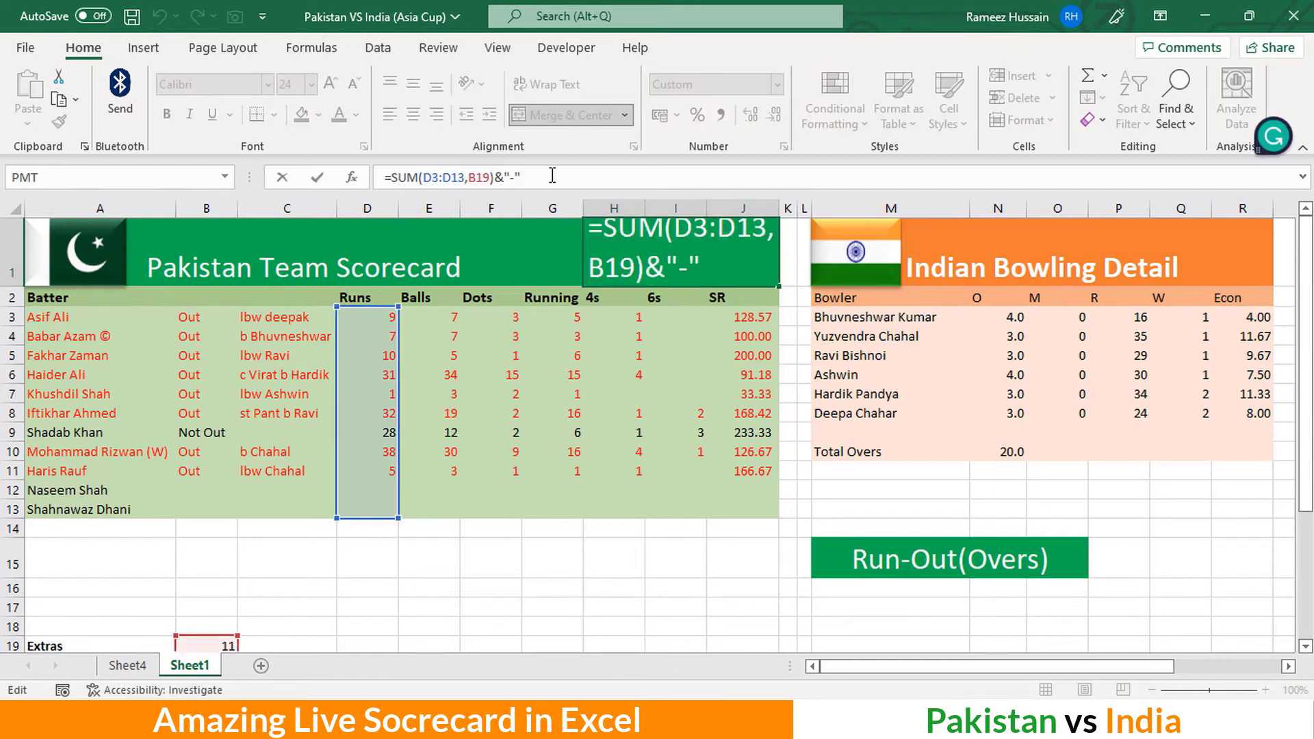
{"action": "type", "text": "&"}
{"action": "type", "text": "countif"}
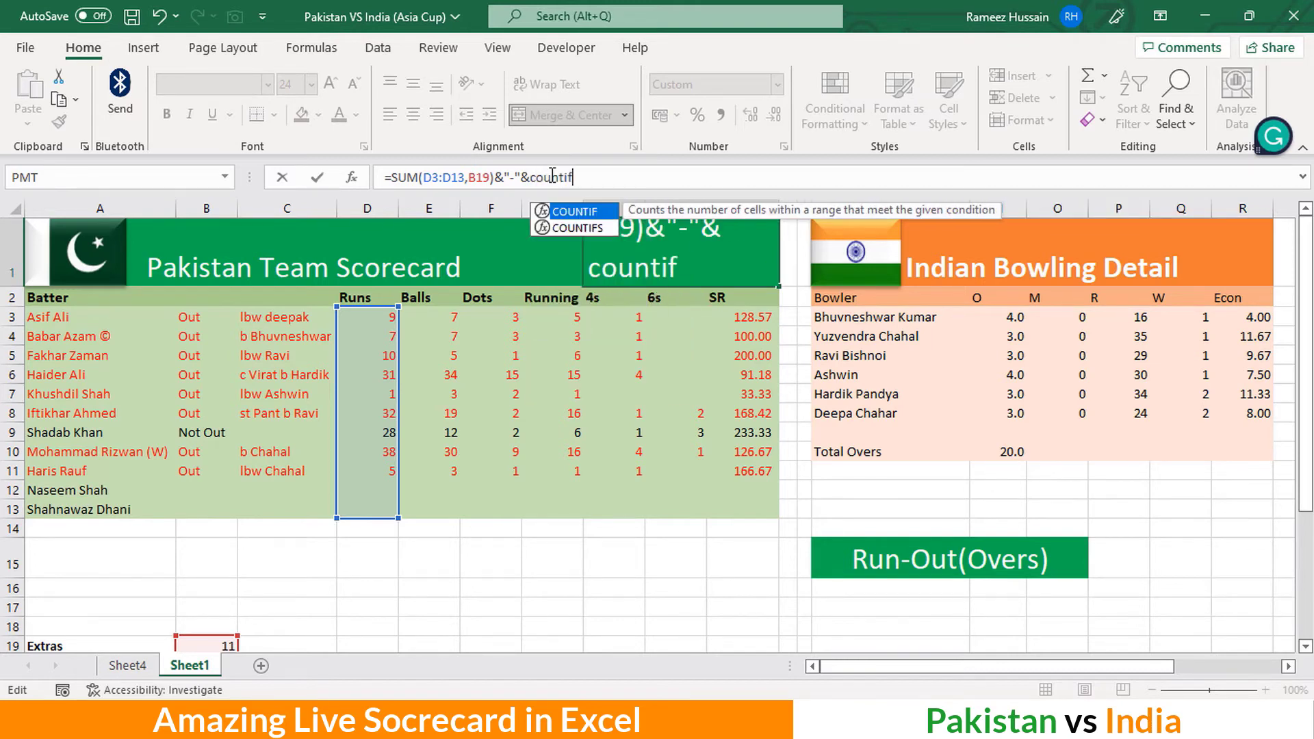
{"action": "key", "text": "Tab"}
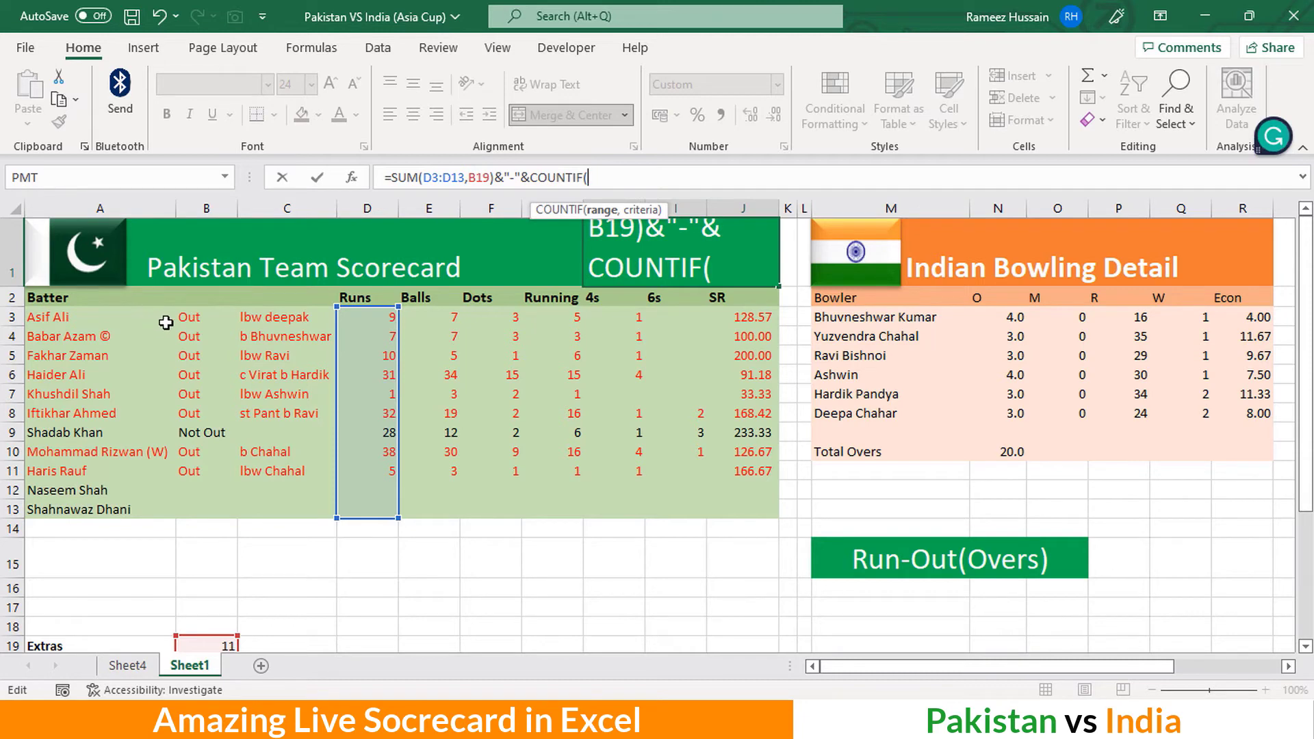
{"action": "left_click_drag", "start_coordinate": [171, 318], "coordinate": [198, 512]}
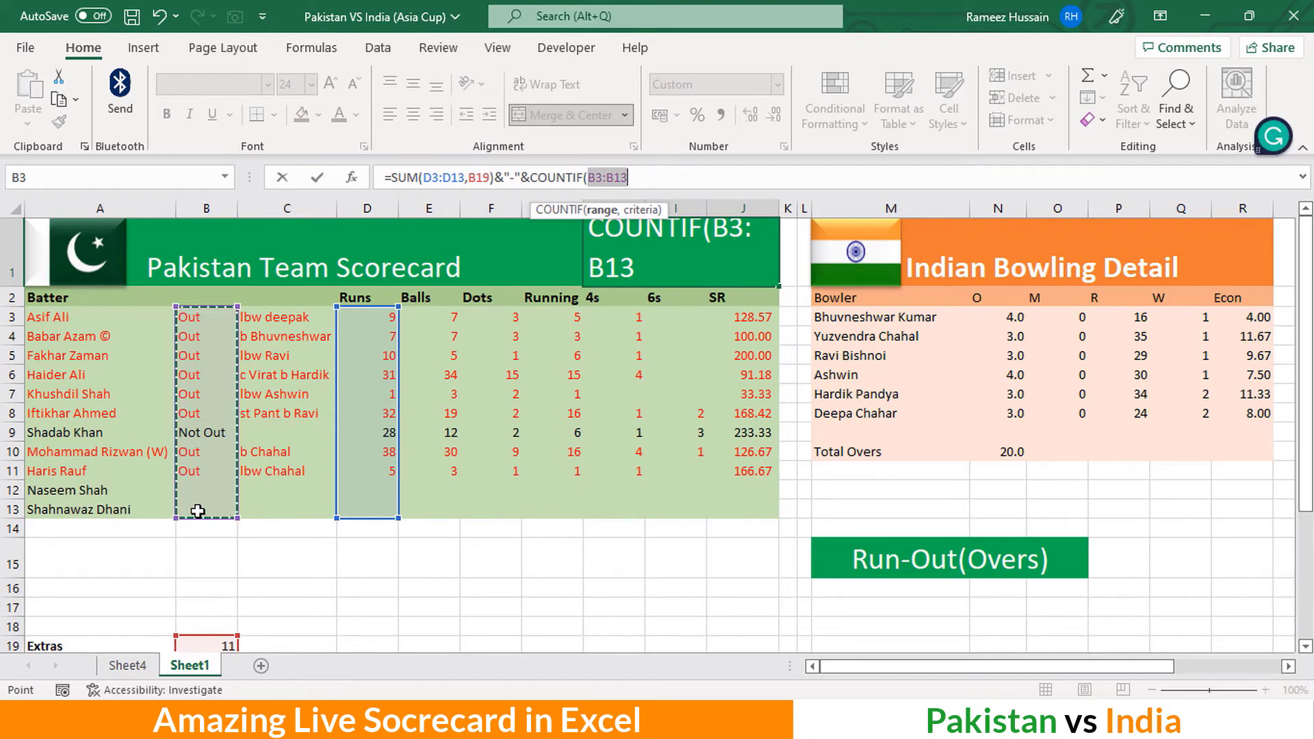
{"action": "type", "text": ","}
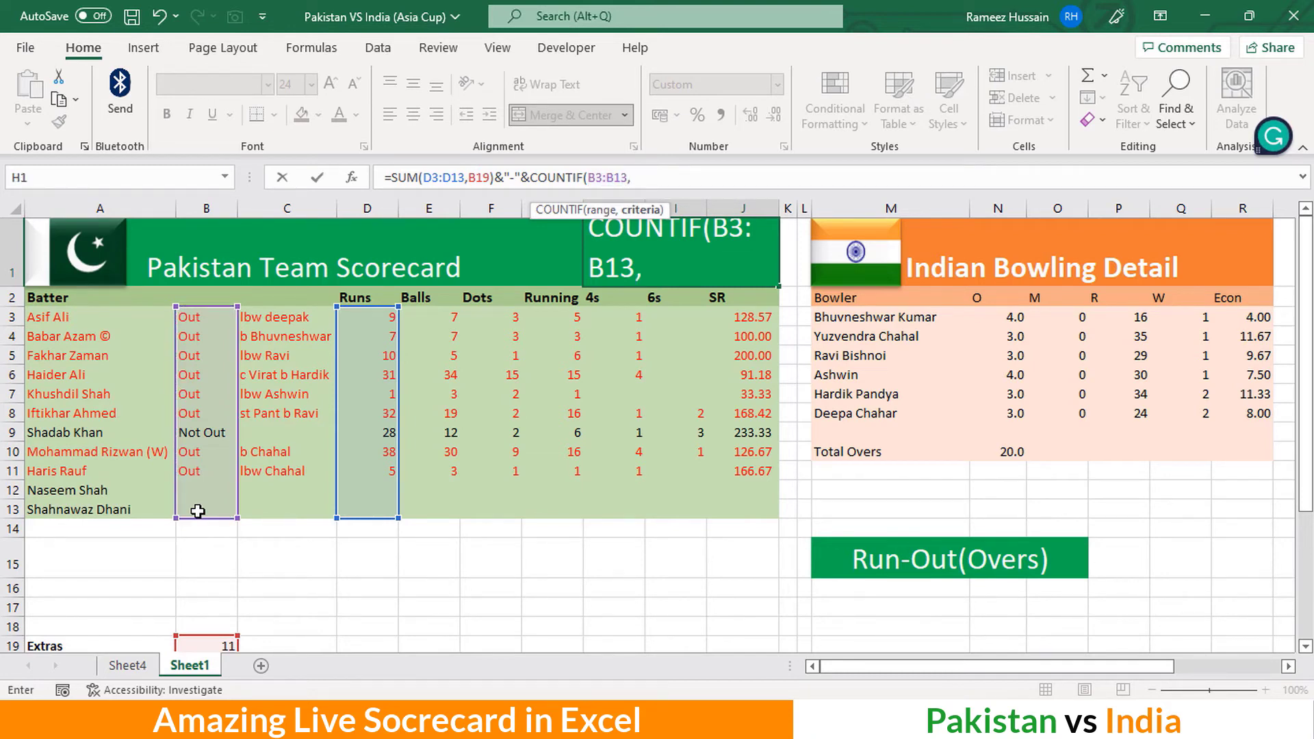
{"action": "type", "text": "\"Out\")"}
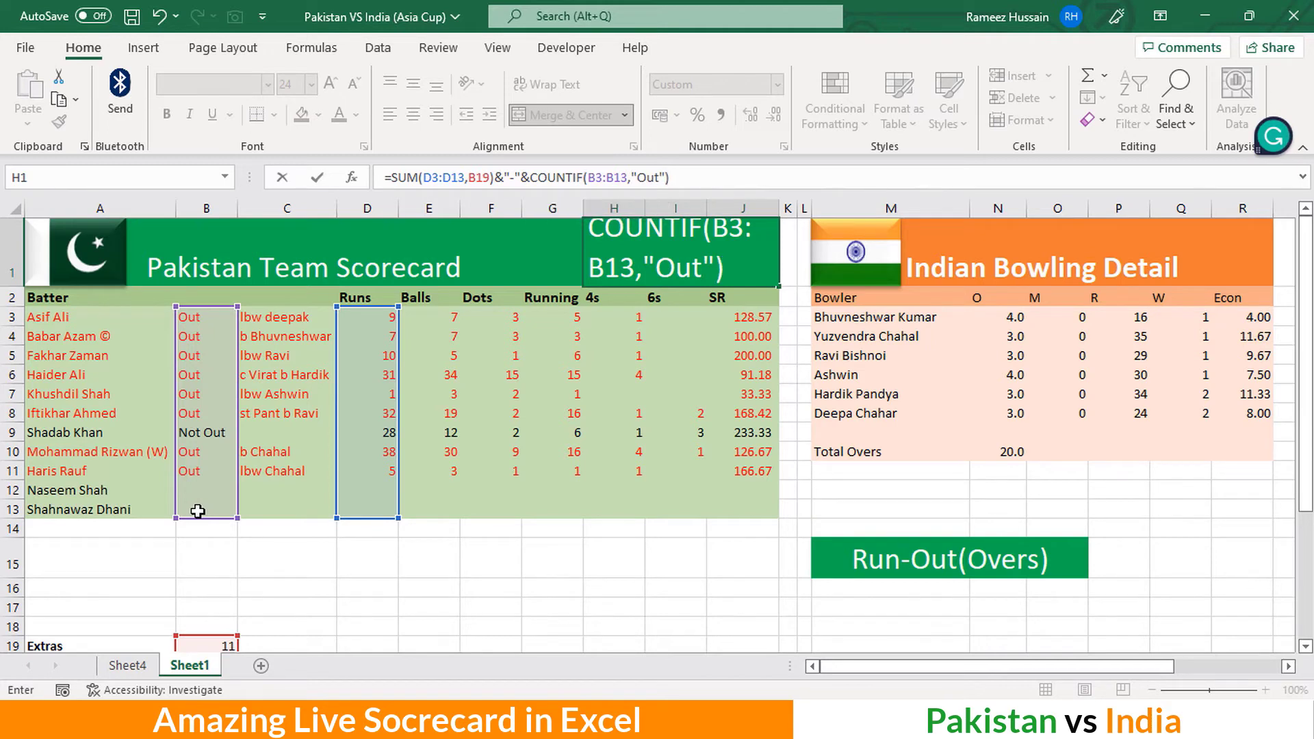
{"action": "key", "text": "ctrl+Return"}
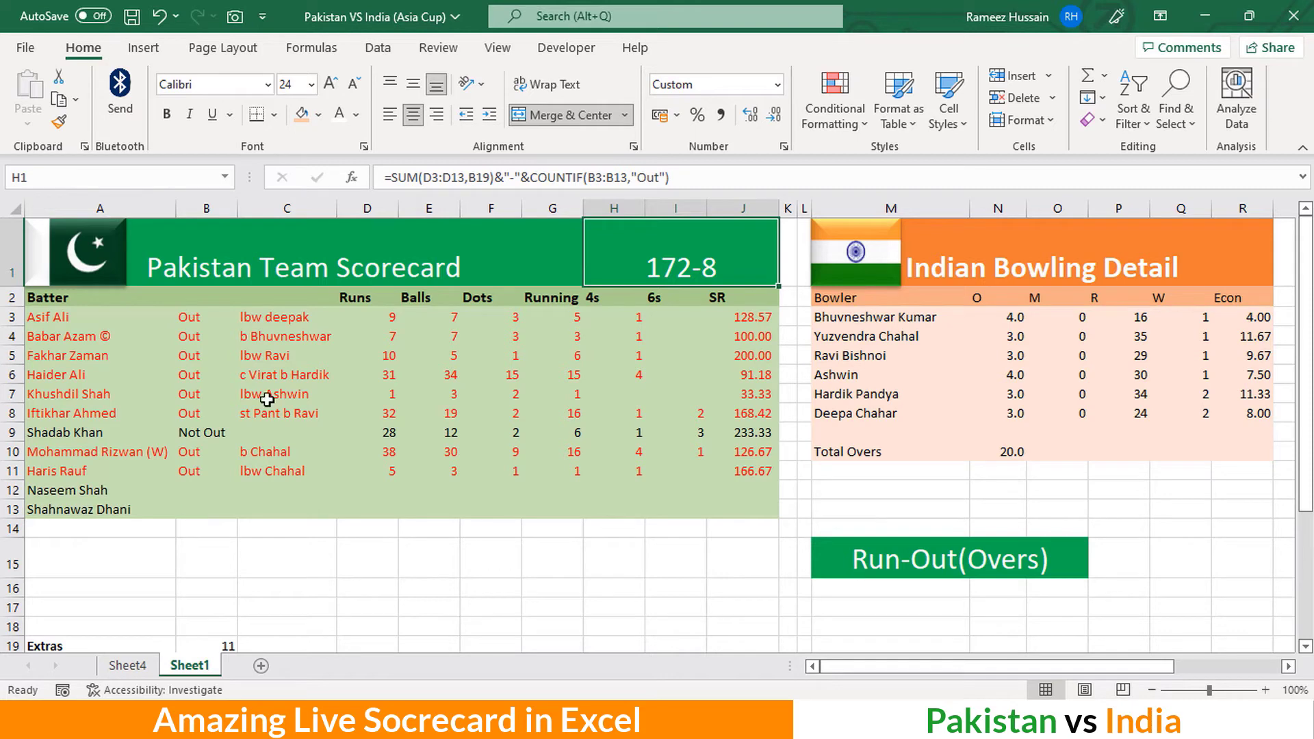
Extend the H1 formula with &"("&N10&")" to show the total overs in brackets
{"action": "left_click", "coordinate": [696, 177]}
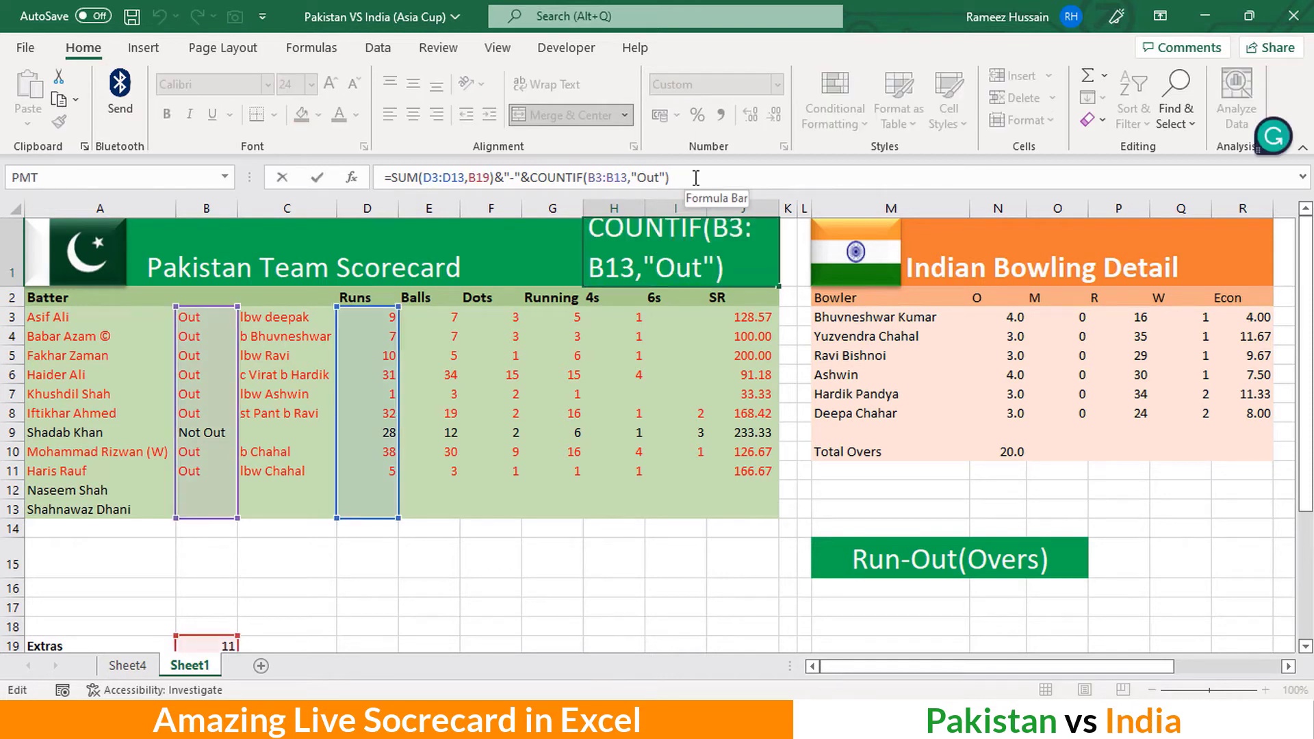
{"action": "type", "text": "&"}
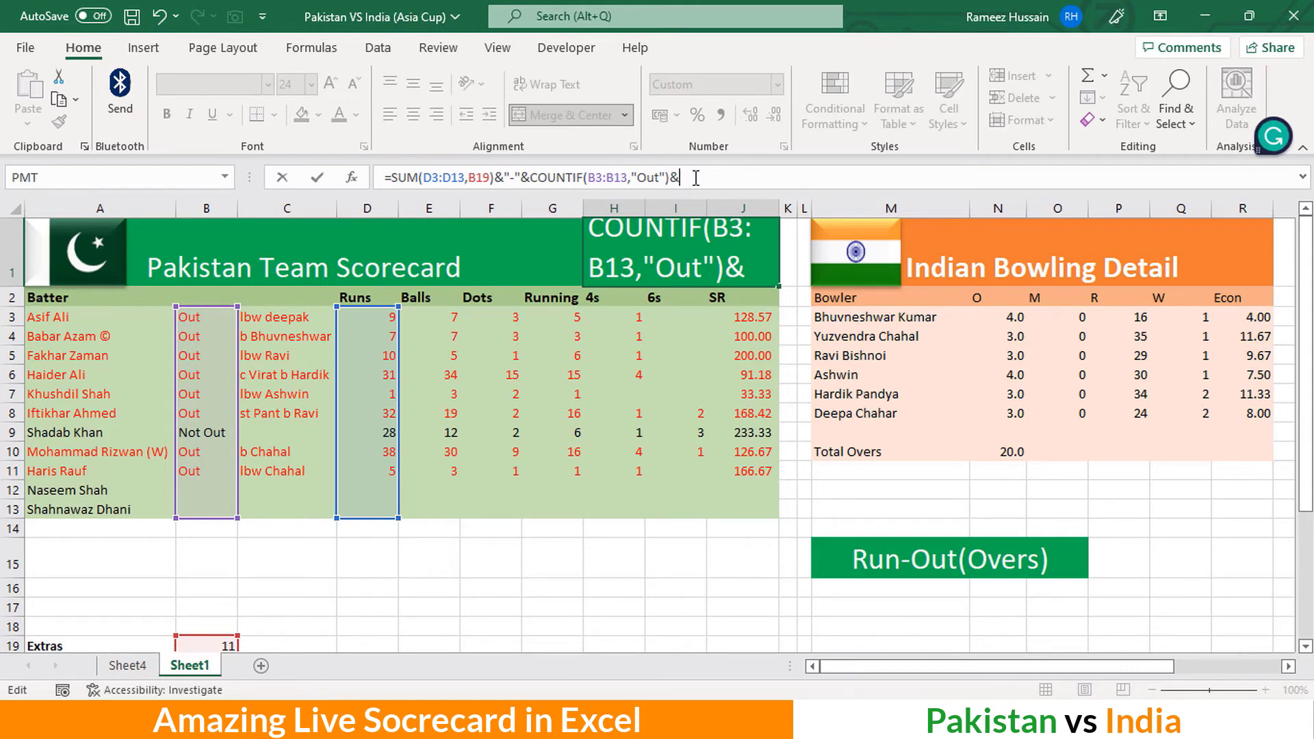
{"action": "type", "text": "\"("}
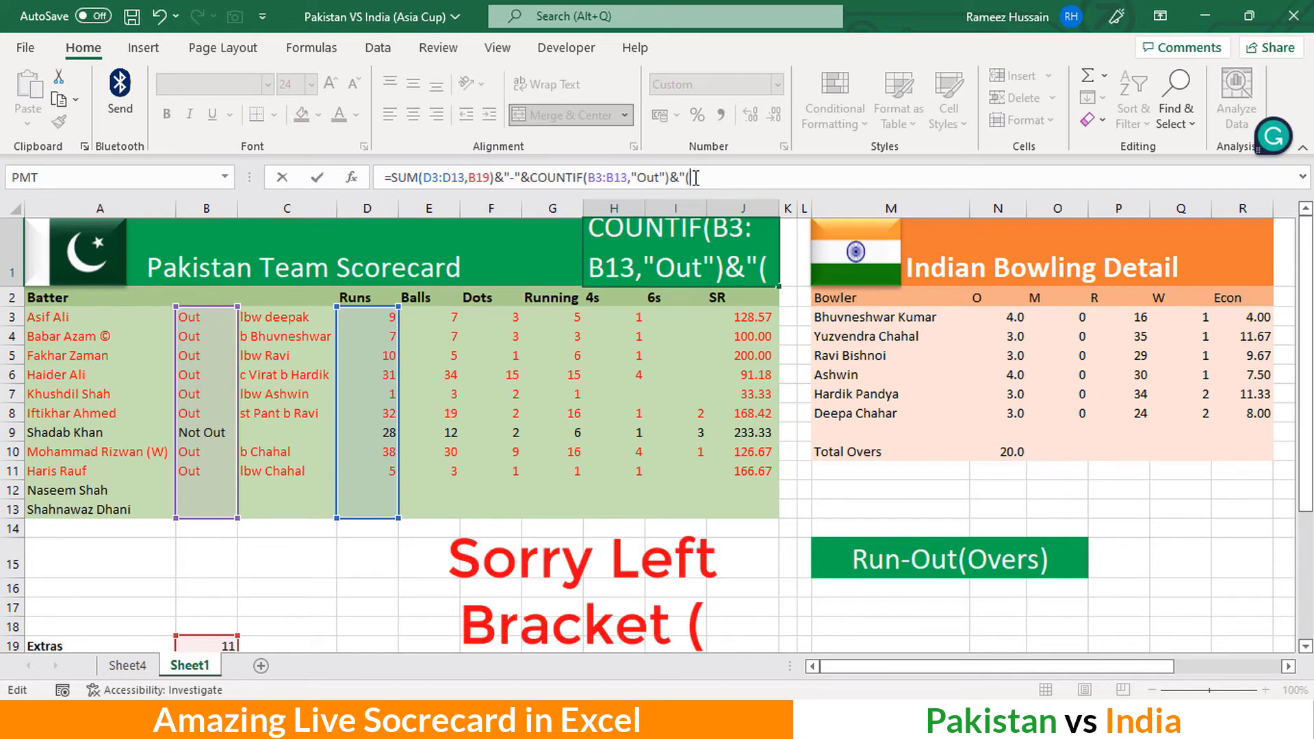
{"action": "type", "text": "\""}
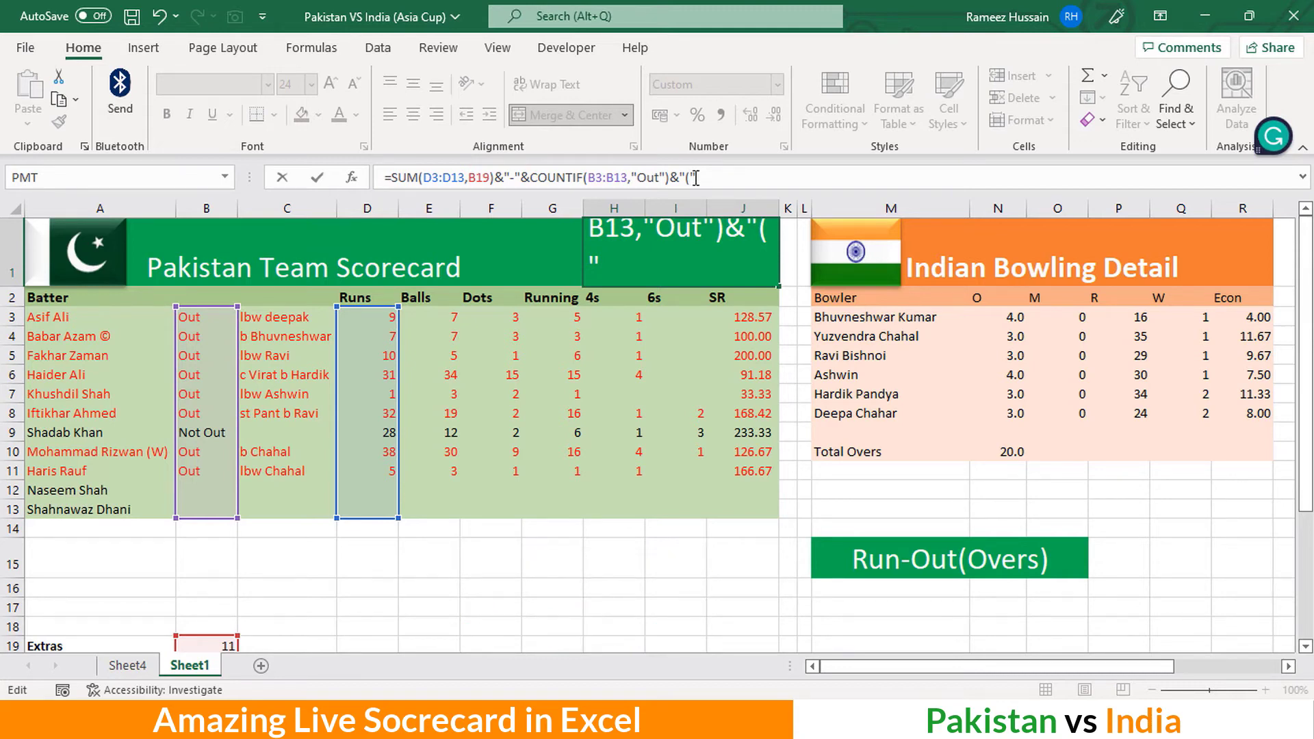
{"action": "type", "text": "&"}
{"action": "left_click", "coordinate": [1010, 454]}
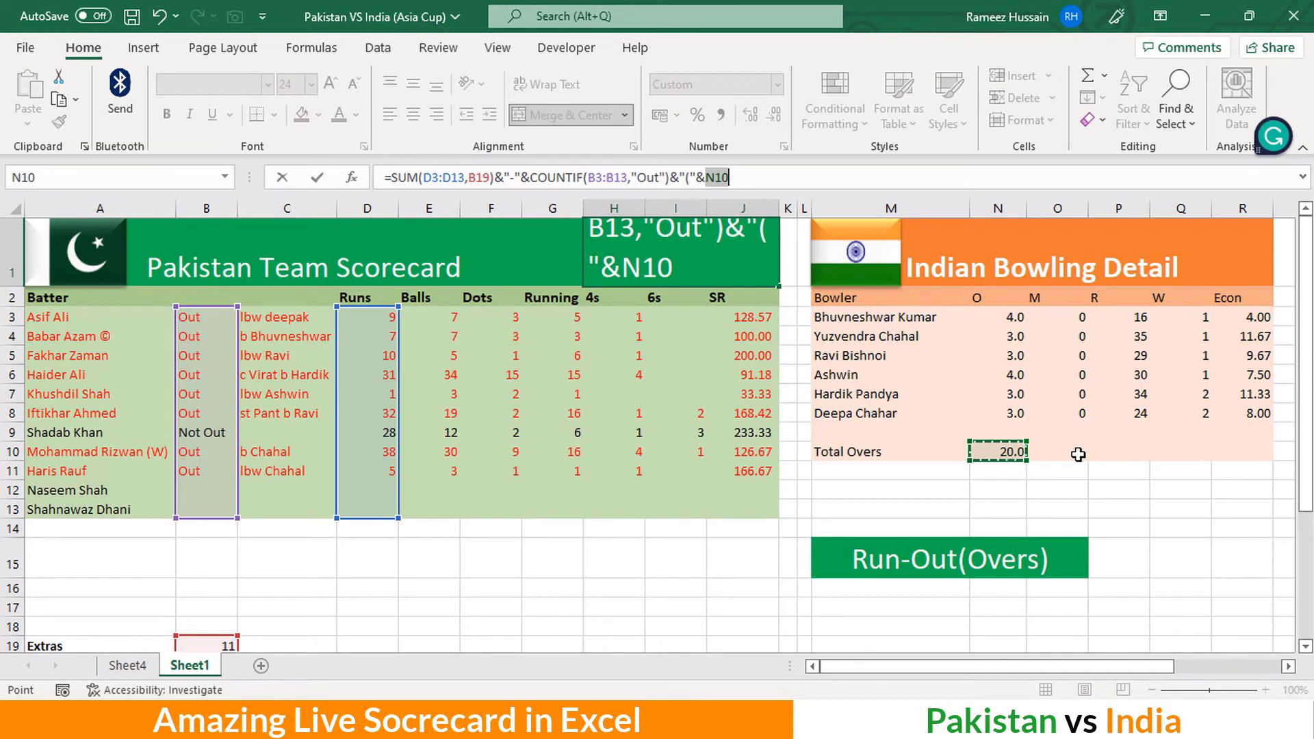
{"action": "type", "text": "&"}
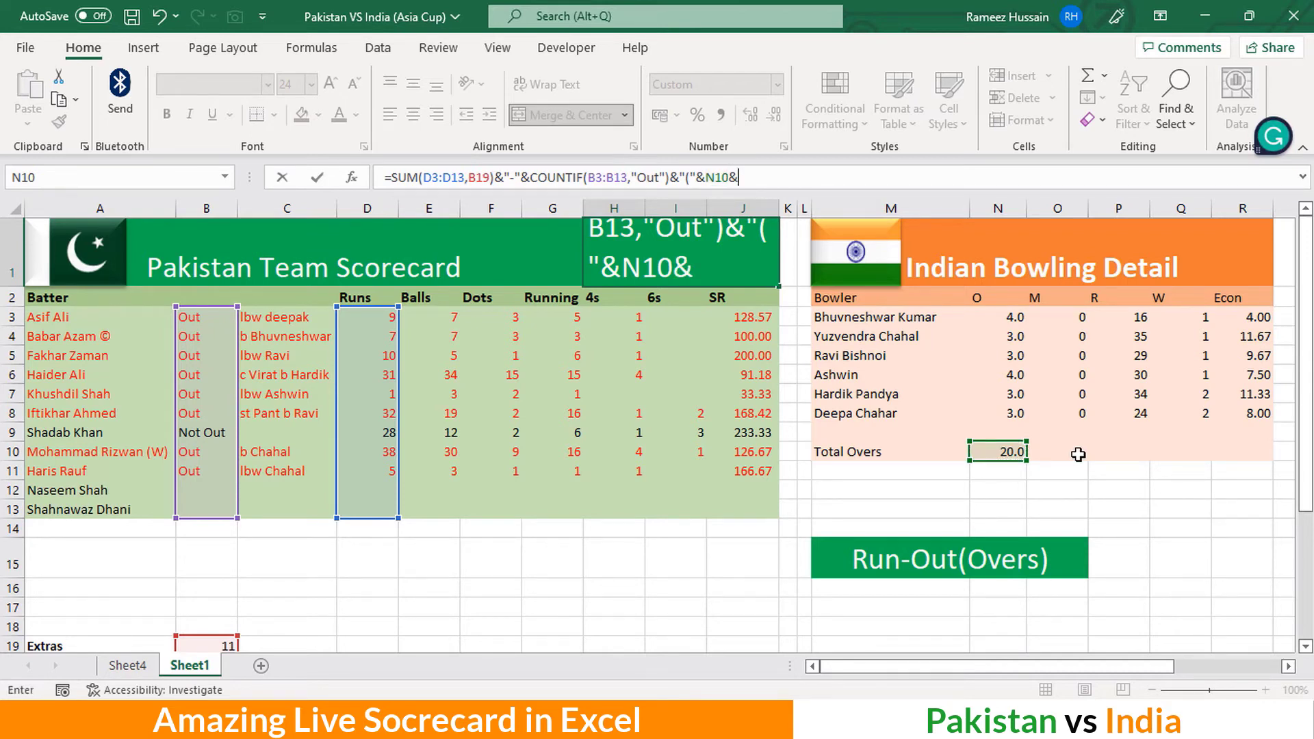
{"action": "type", "text": "\")\""}
{"action": "key", "text": "ctrl+Return"}
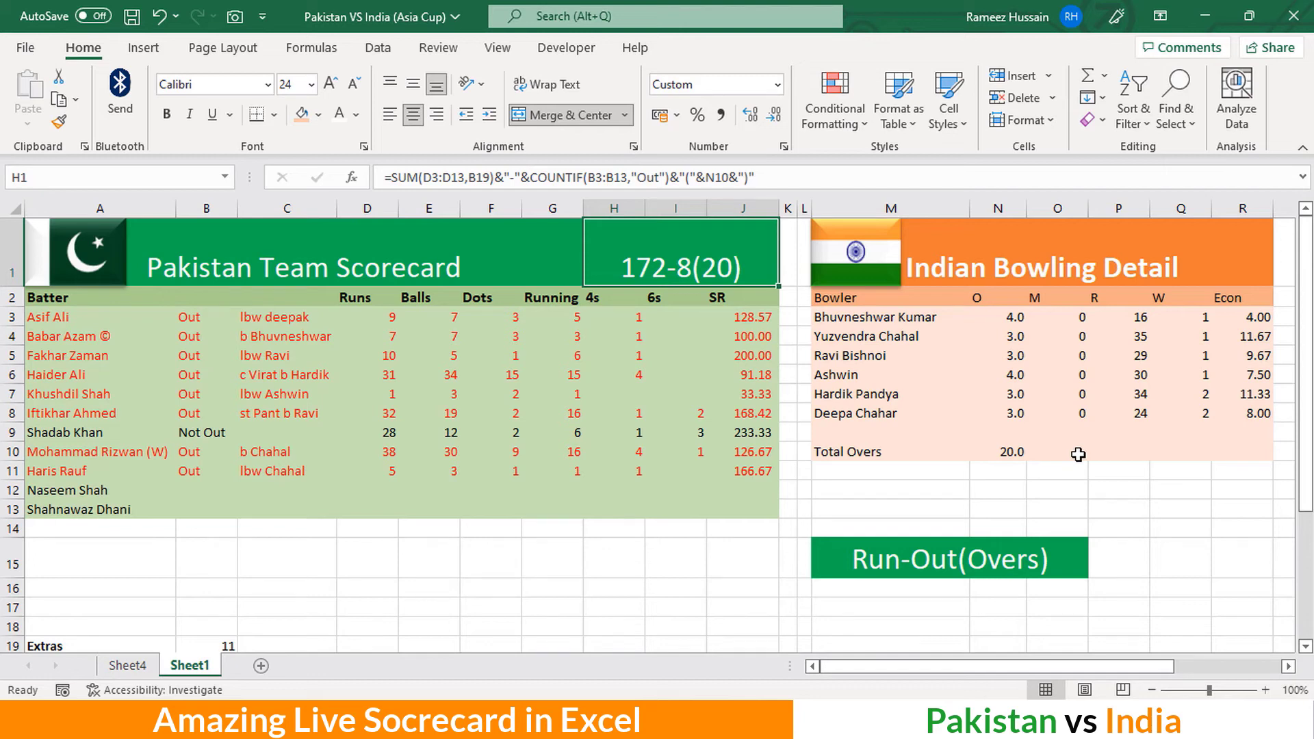
Delete row 15 with the Run-Out(Overs) placeholder and check the formula in H1
{"action": "left_click", "coordinate": [940, 562]}
{"action": "left_click", "coordinate": [15, 554]}
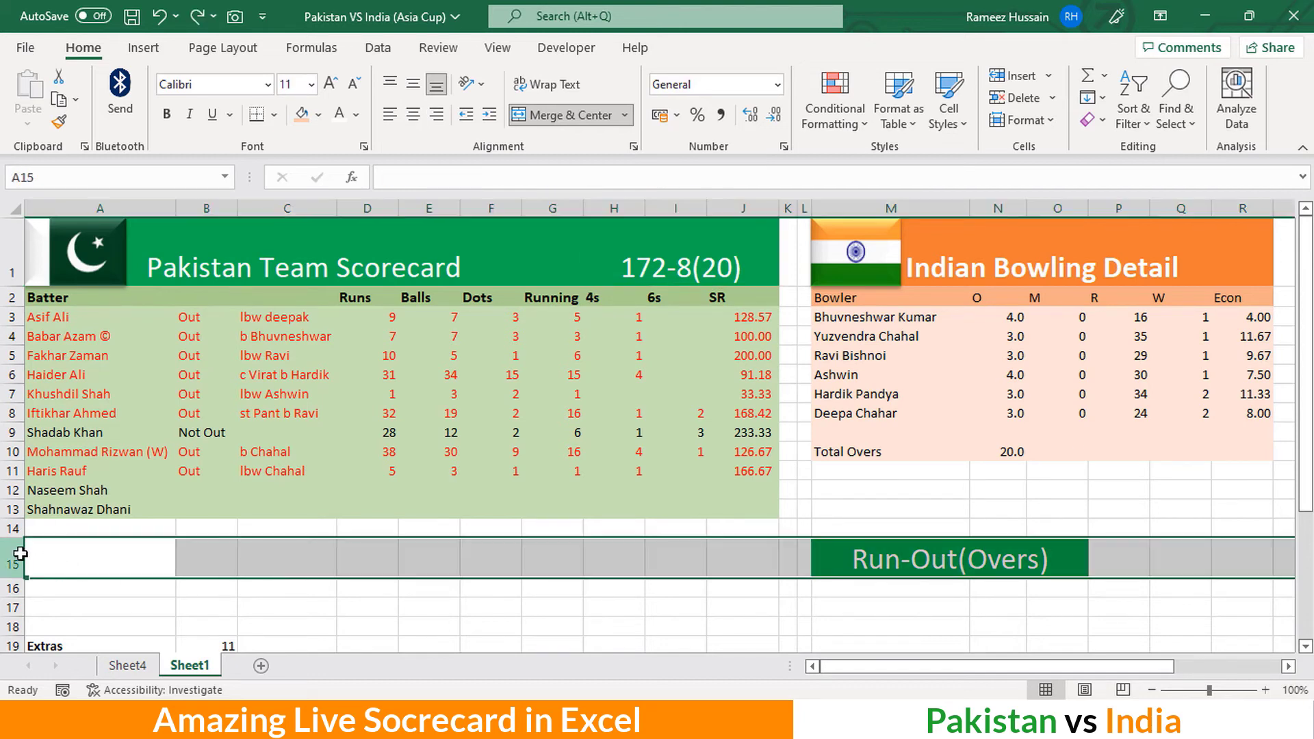
{"action": "key", "text": "ctrl+minus"}
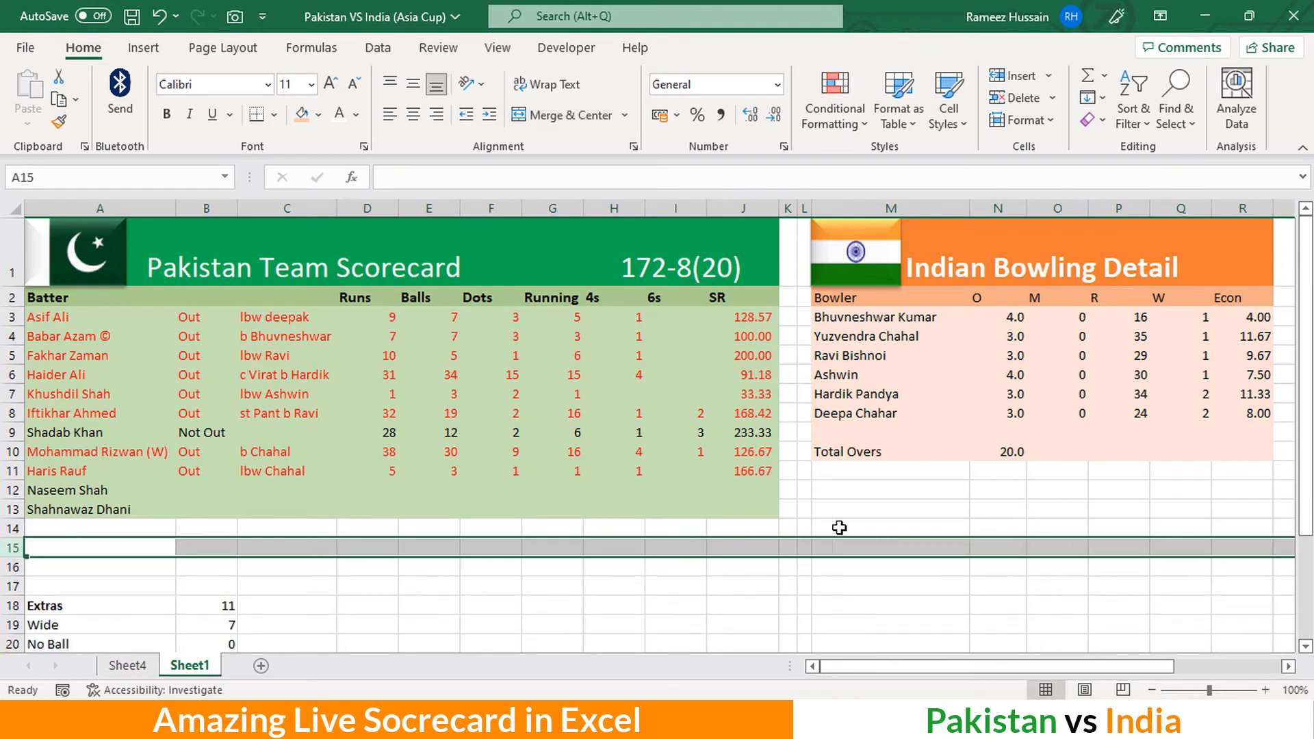
{"action": "left_click", "coordinate": [862, 534]}
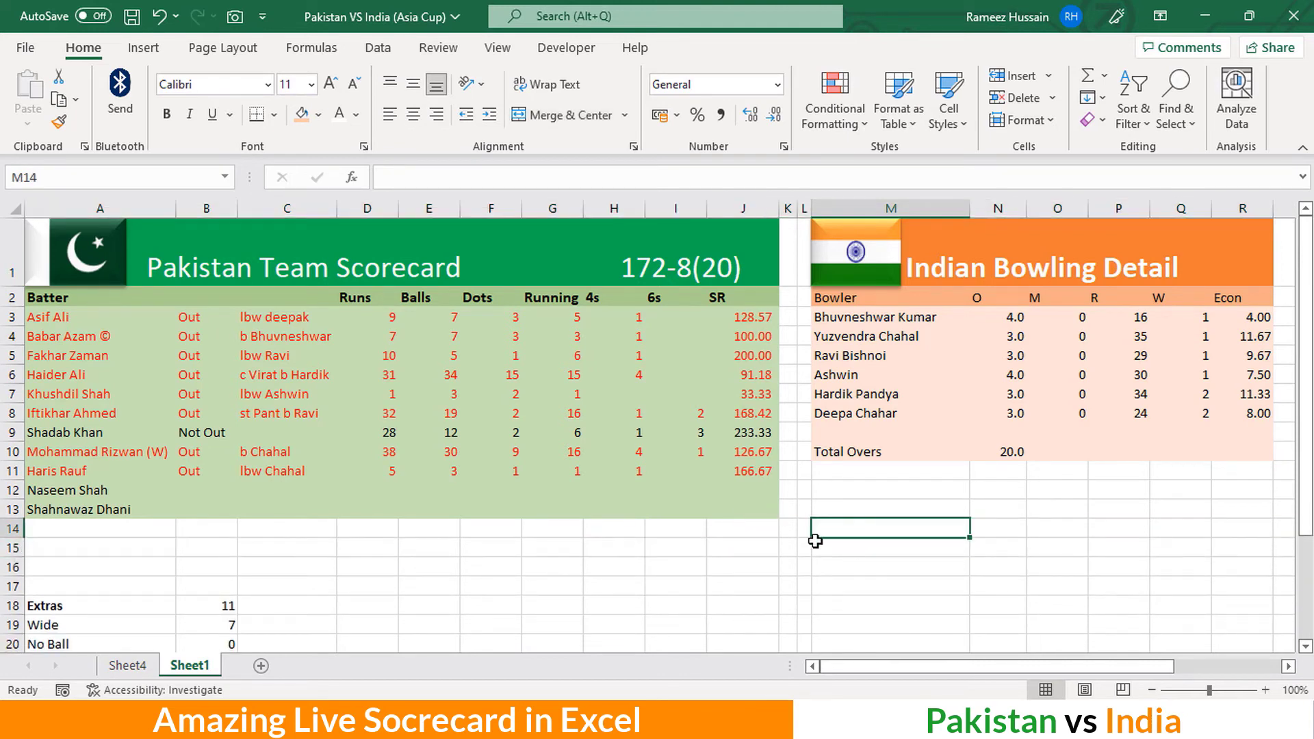
{"action": "left_click", "coordinate": [707, 253]}
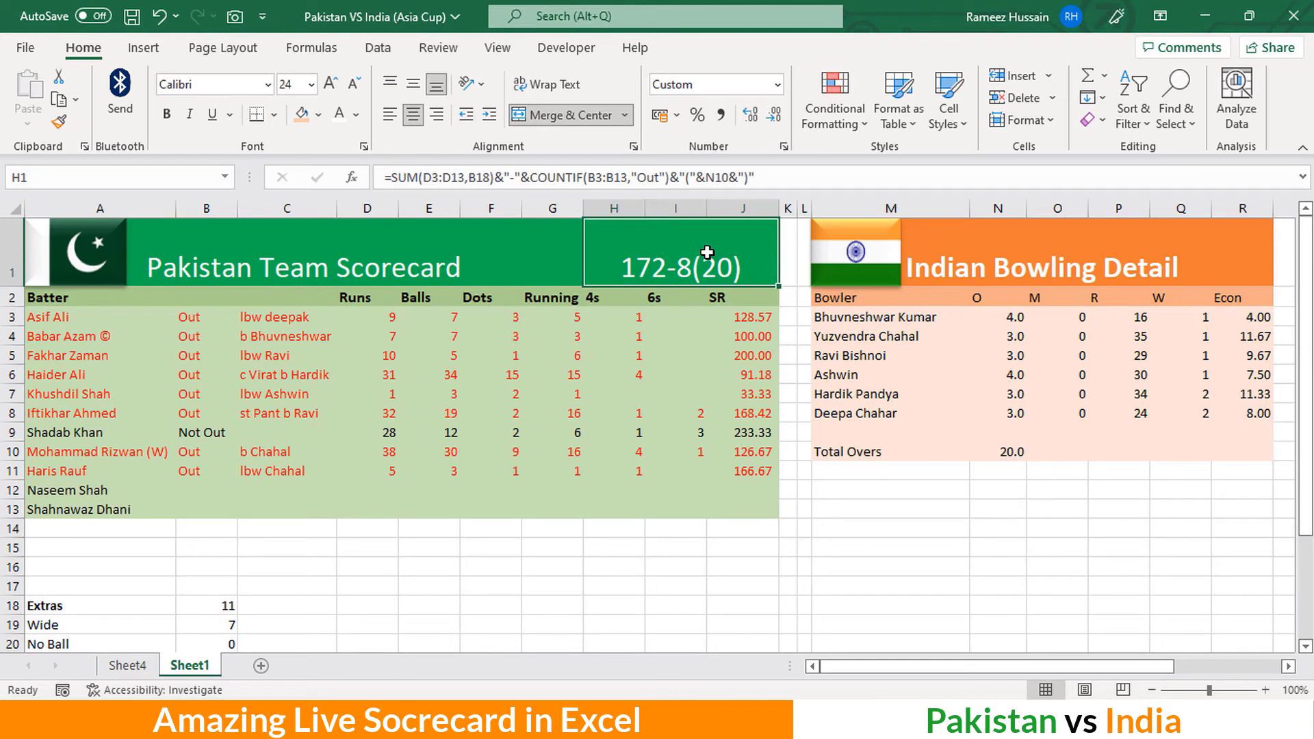
Draw a rectangle shape over cells A15:B17, between the scorecard and the Extras block
{"action": "left_click", "coordinate": [206, 529]}
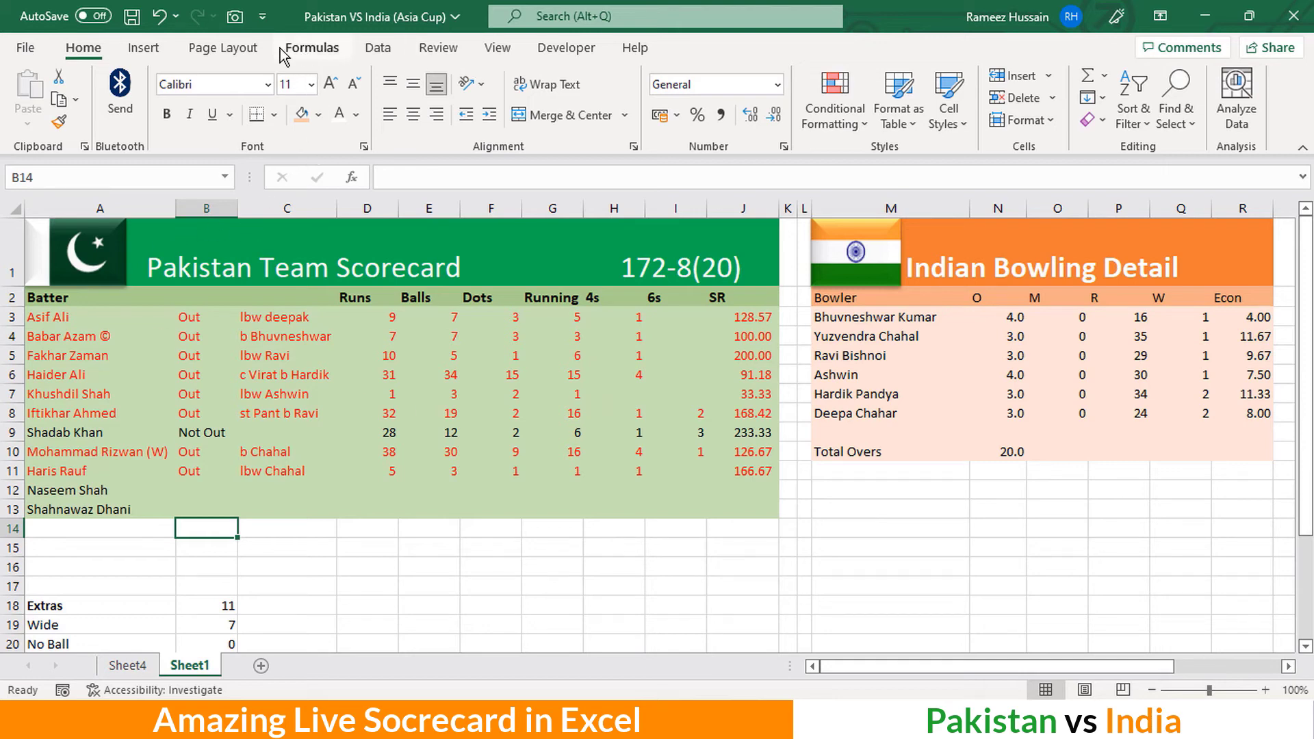
{"action": "left_click", "coordinate": [143, 48]}
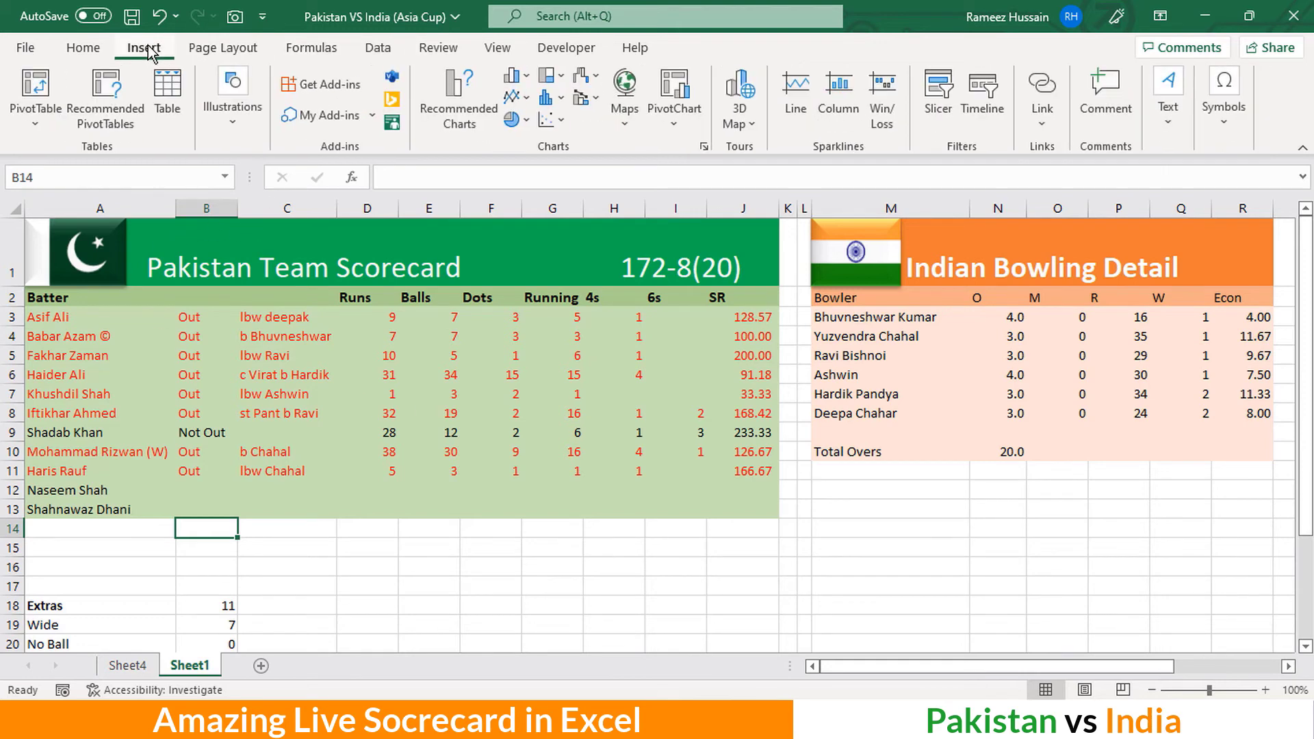
{"action": "left_click", "coordinate": [230, 126]}
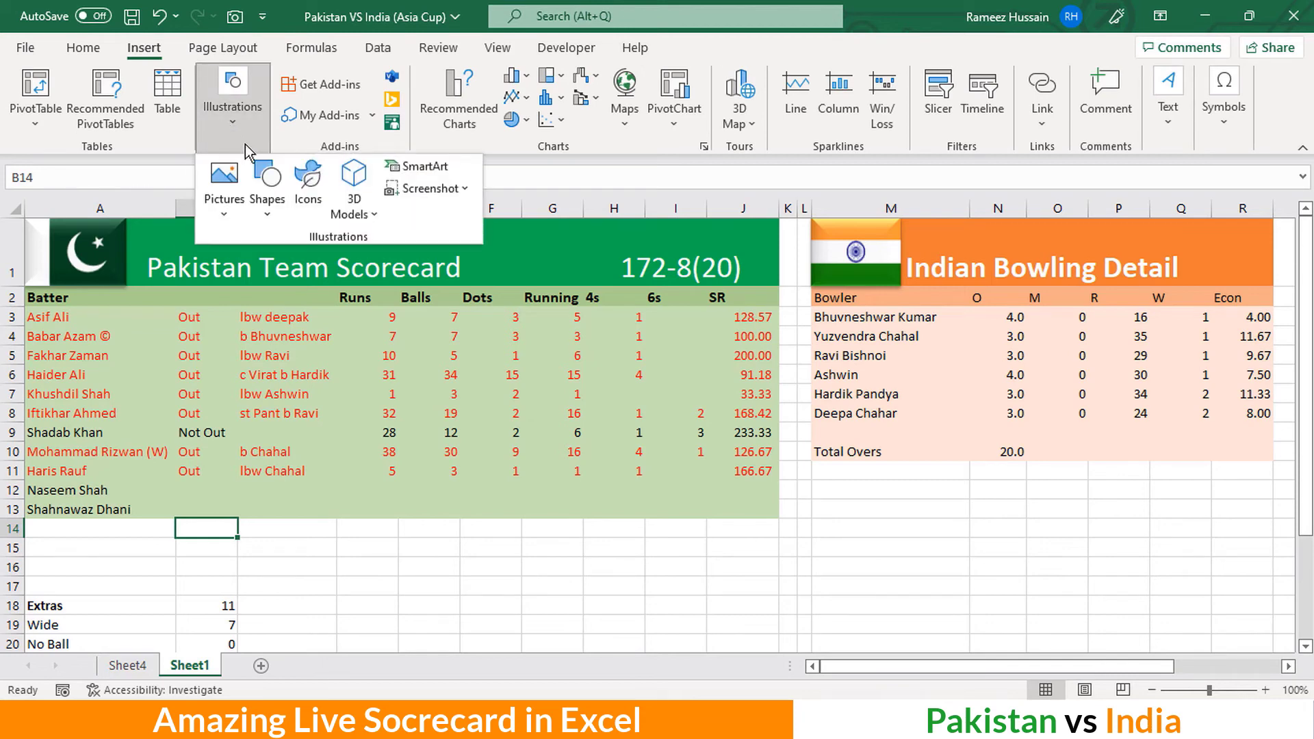
{"action": "left_click", "coordinate": [266, 212]}
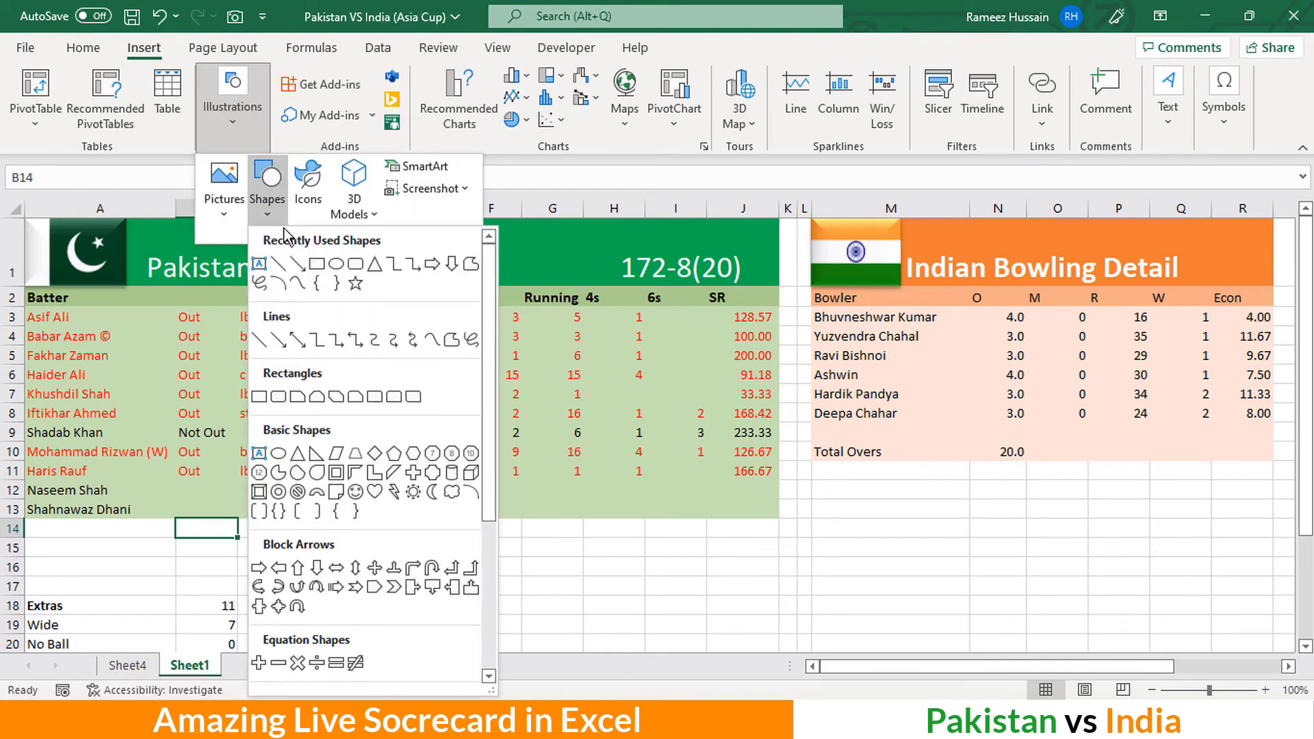
{"action": "left_click", "coordinate": [317, 265]}
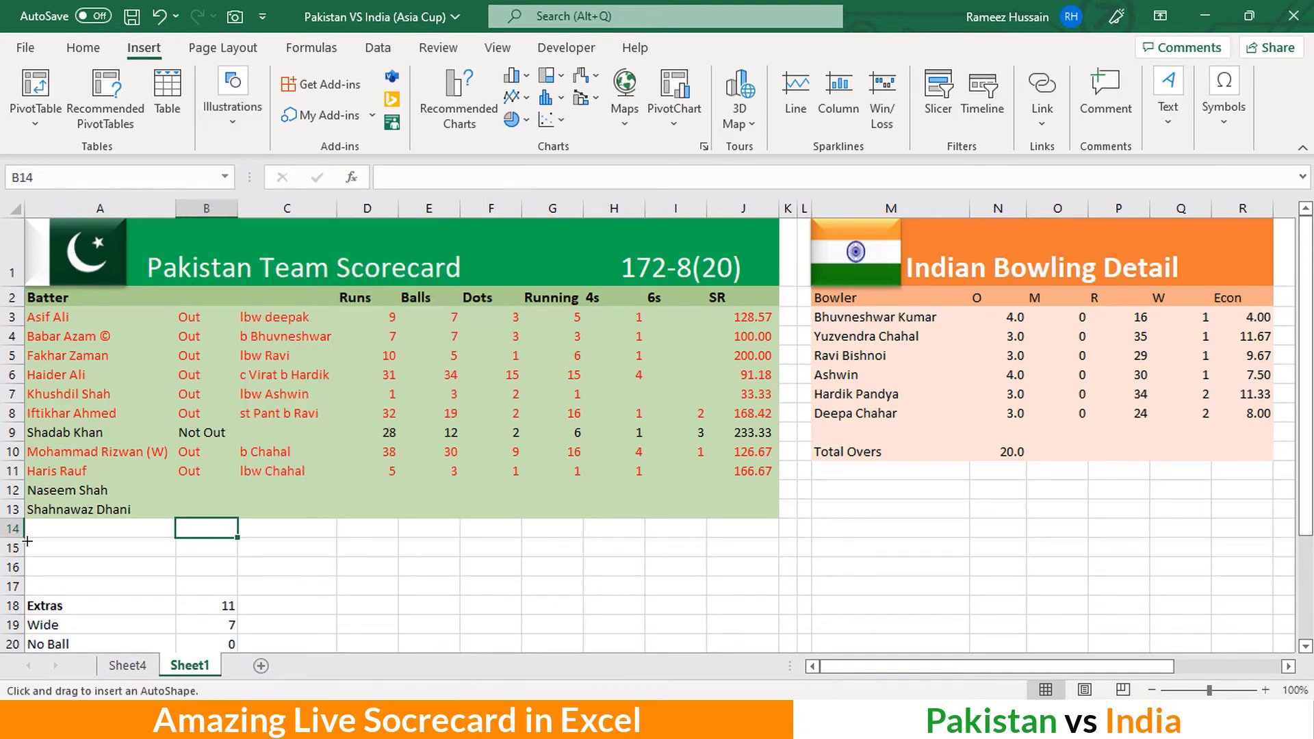
{"action": "left_click_drag", "start_coordinate": [49, 549], "coordinate": [235, 596]}
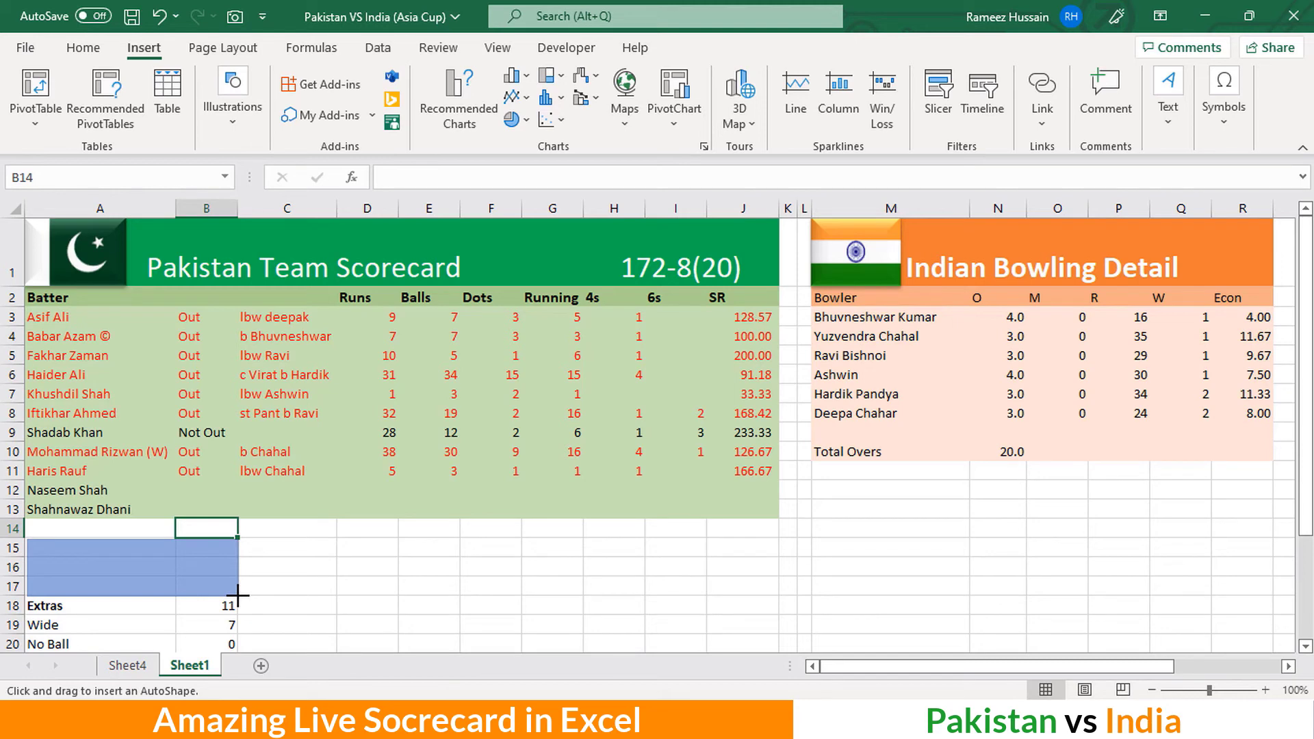
{"action": "left_click_drag", "start_coordinate": [235, 596], "coordinate": [236, 595]}
Adjust the rectangle to about 0.64" high and align it with the top of row 15 and the start of column A
{"action": "left_click", "coordinate": [287, 571]}
{"action": "left_click", "coordinate": [158, 565]}
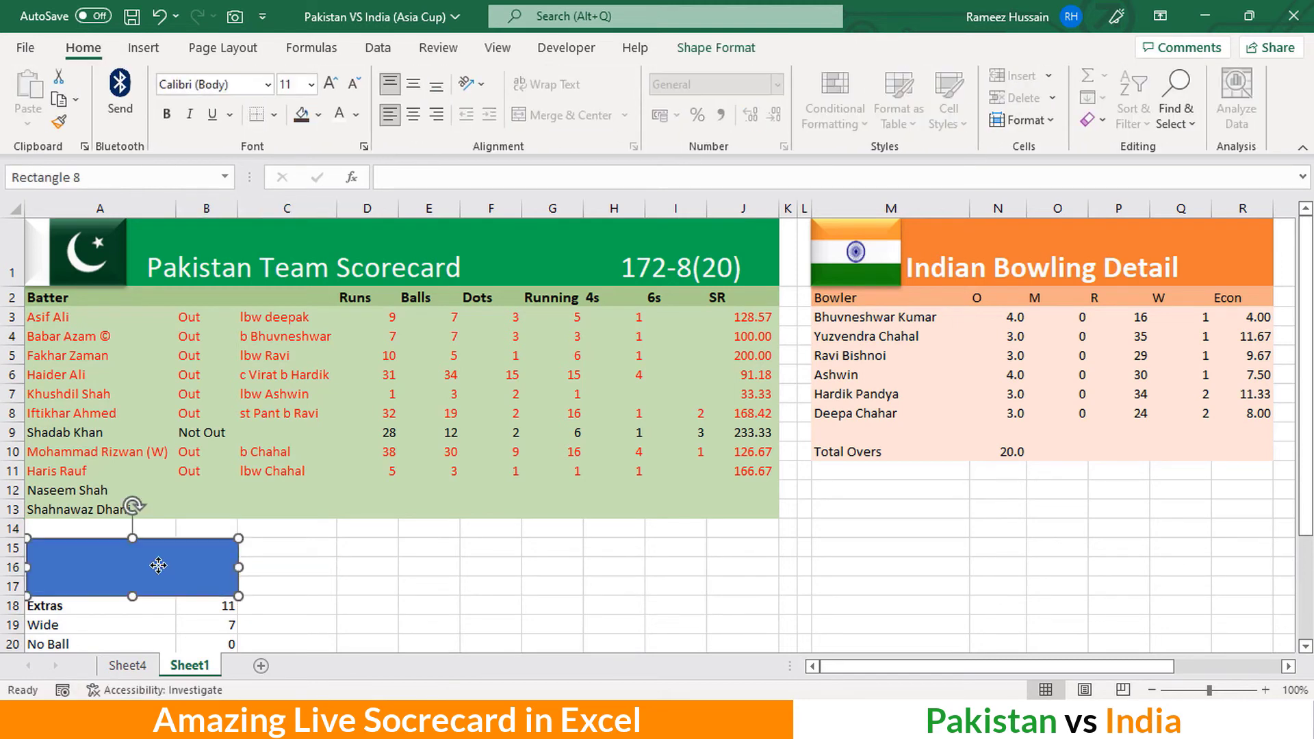
{"action": "left_click_drag", "start_coordinate": [135, 541], "coordinate": [135, 537]}
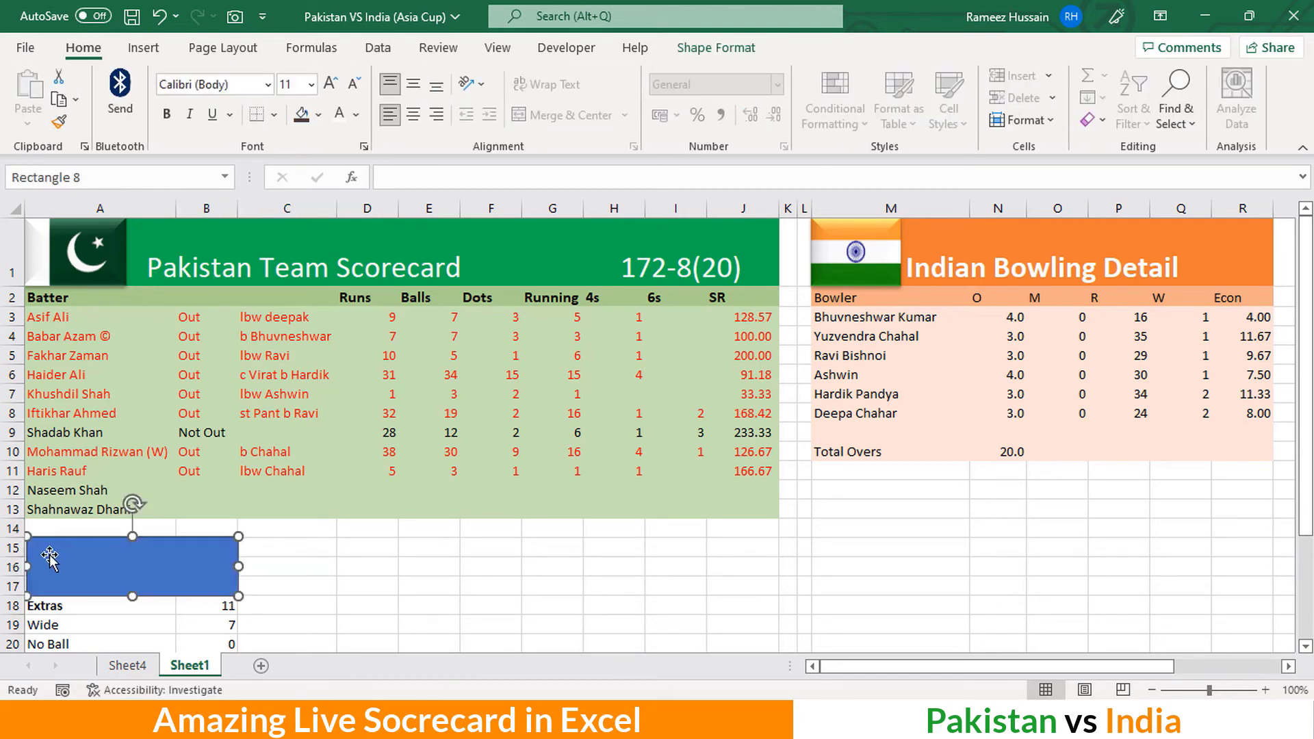
{"action": "left_click", "coordinate": [296, 549]}
{"action": "left_click_drag", "start_coordinate": [186, 567], "coordinate": [186, 564]}
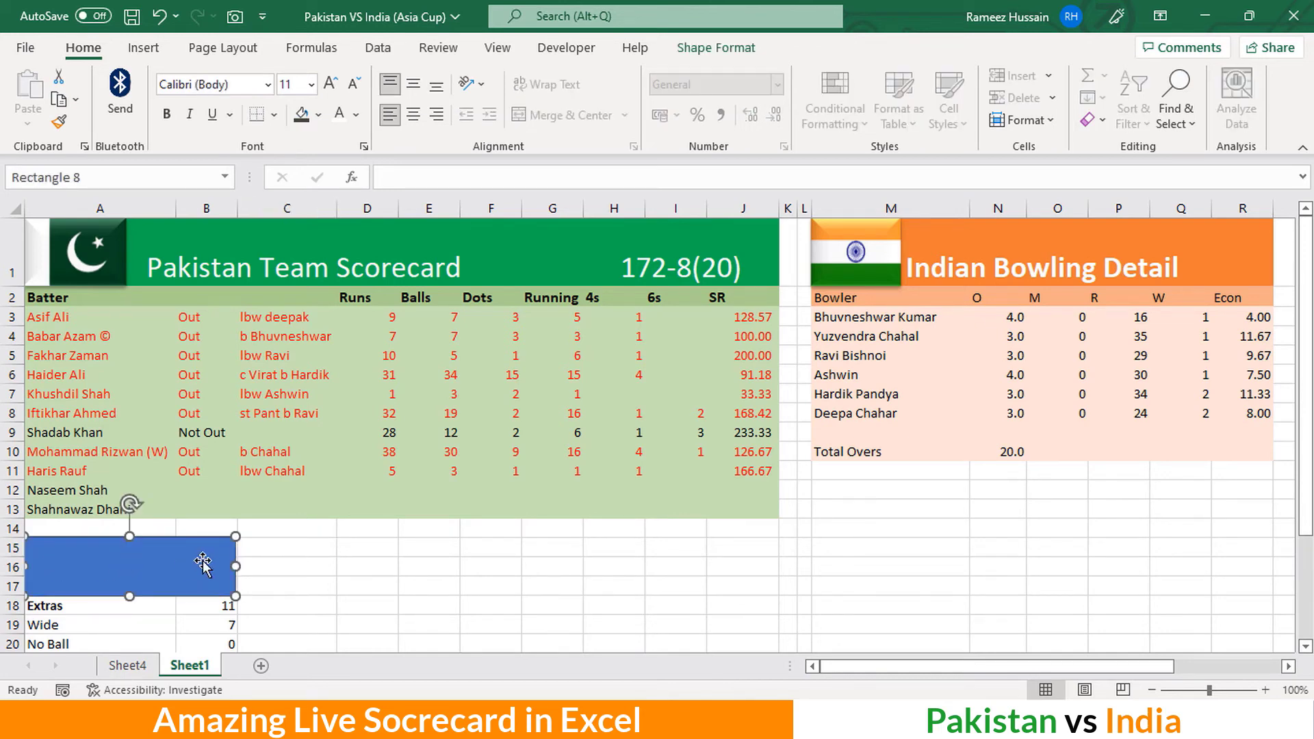
Remove the rectangle's outline and apply the third preset shape effect of the second preset row
{"action": "left_click", "coordinate": [716, 49]}
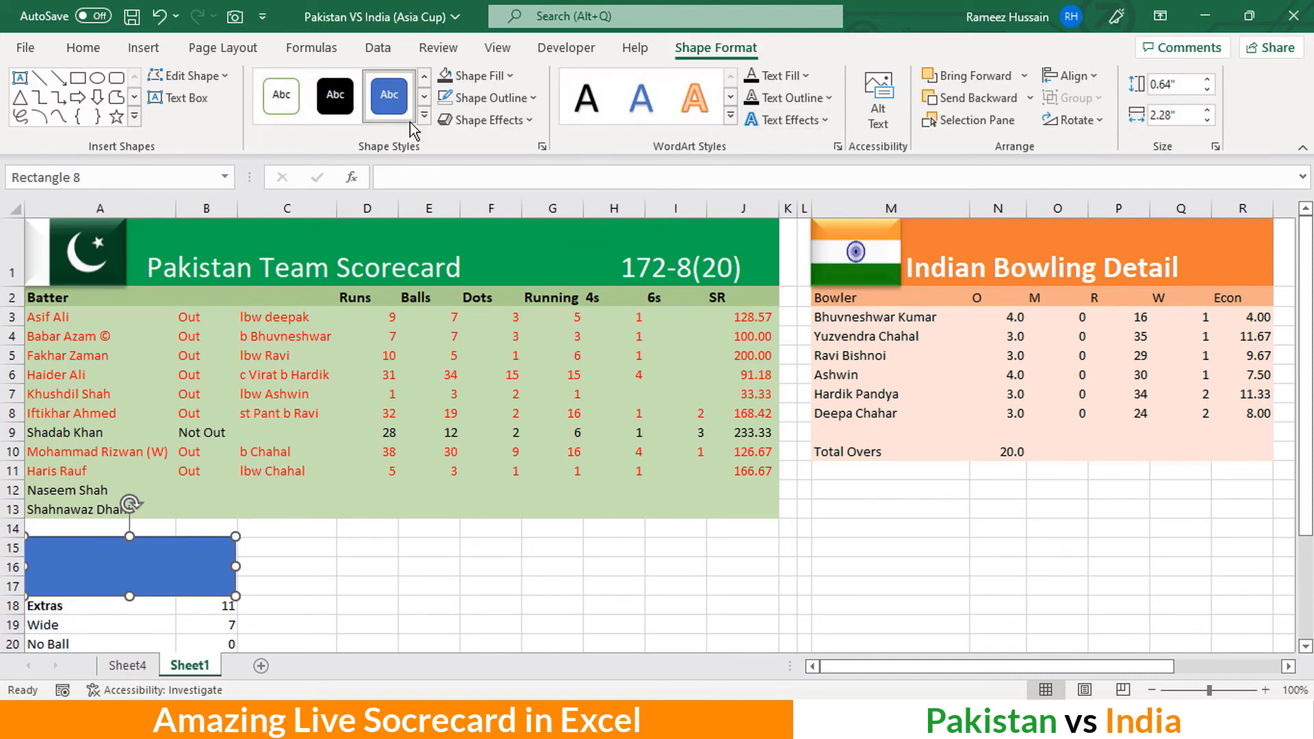
{"action": "left_click", "coordinate": [487, 98]}
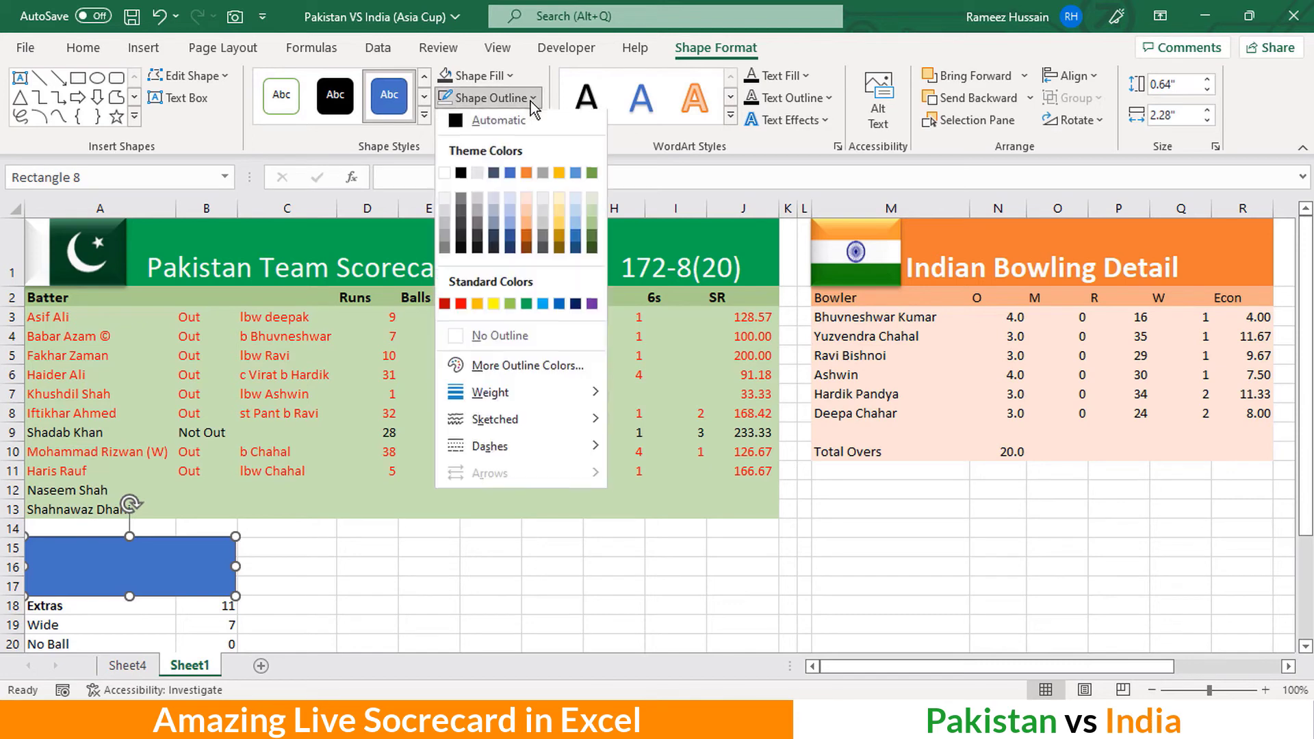
{"action": "left_click", "coordinate": [527, 341]}
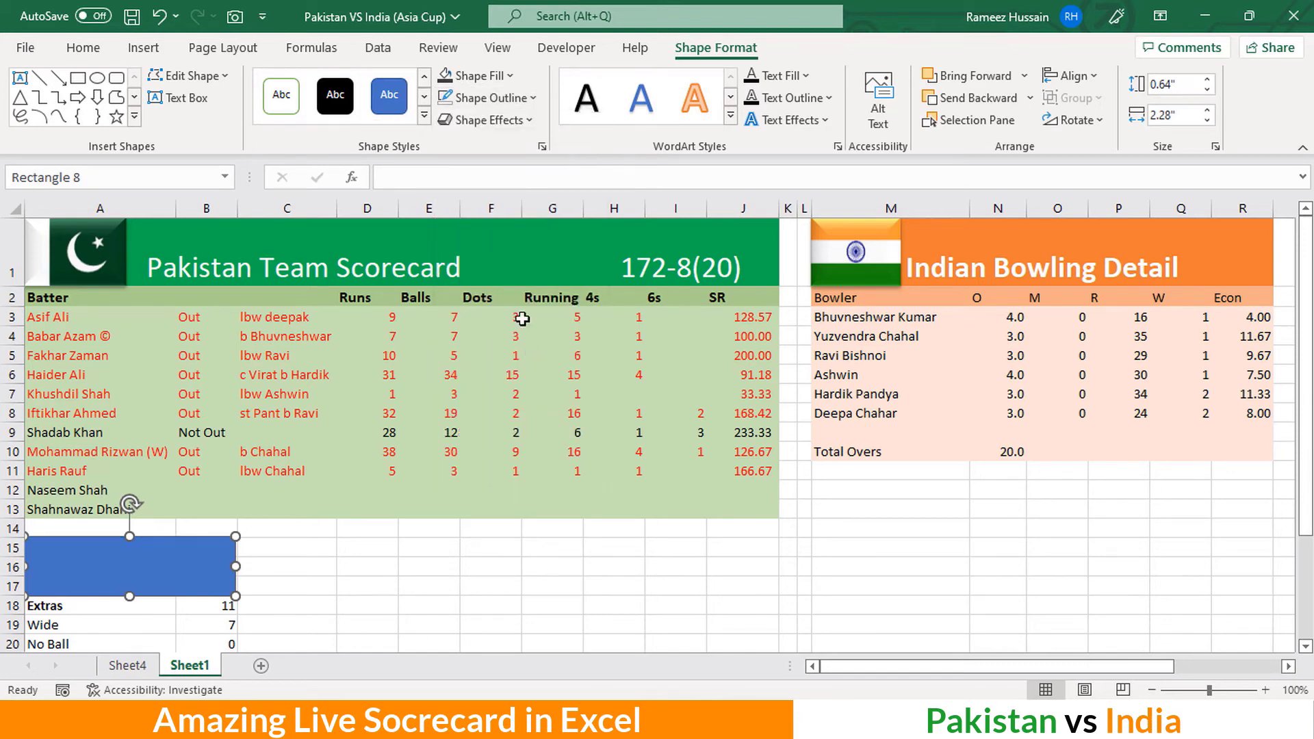
{"action": "left_click", "coordinate": [532, 126]}
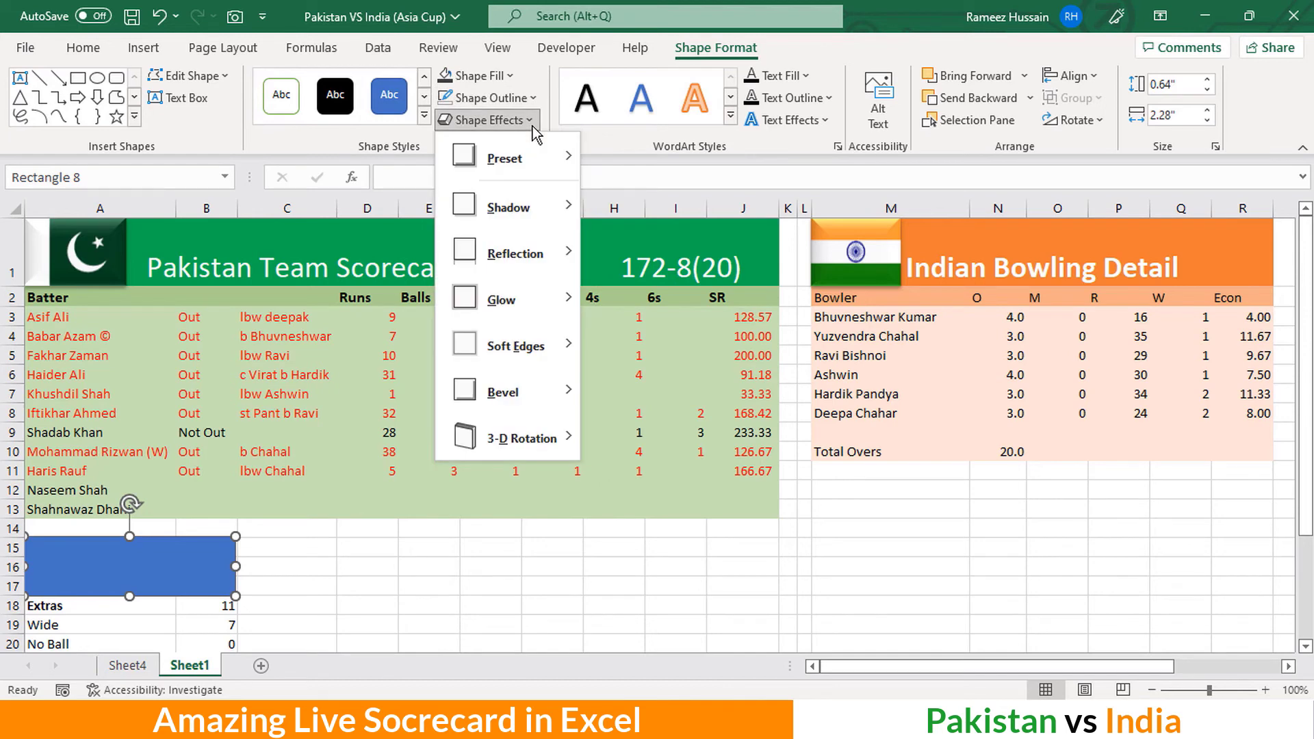
{"action": "mouse_move", "coordinate": [558, 170]}
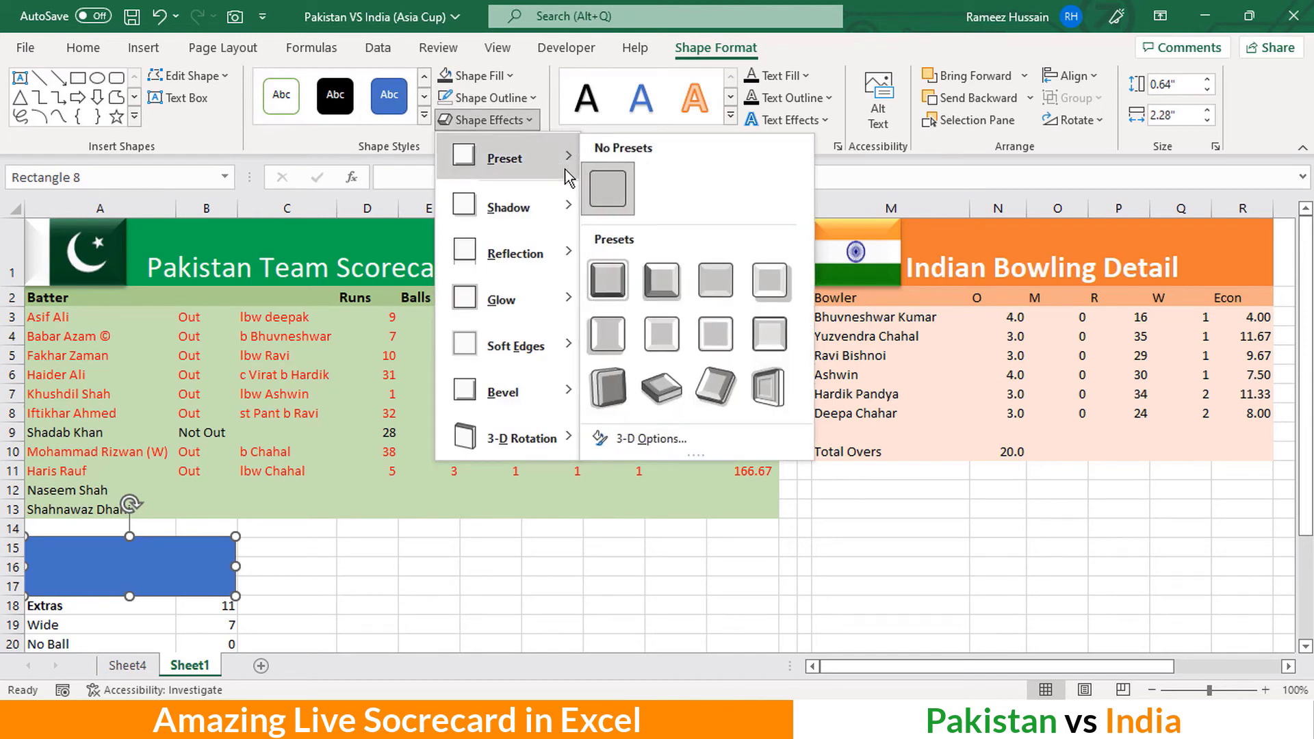
{"action": "left_click", "coordinate": [721, 347]}
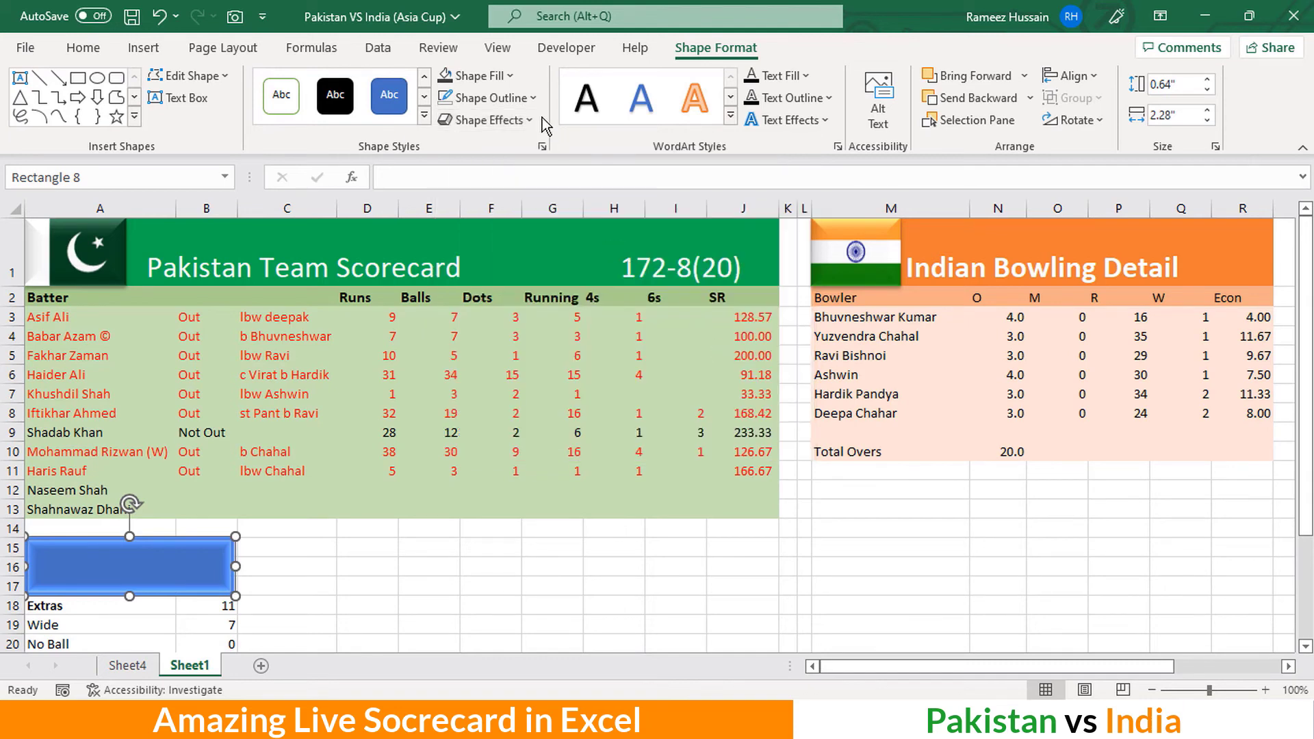
Apply the first outer shadow of the third row and the first reflection variation to the rectangle
{"action": "left_click", "coordinate": [502, 129]}
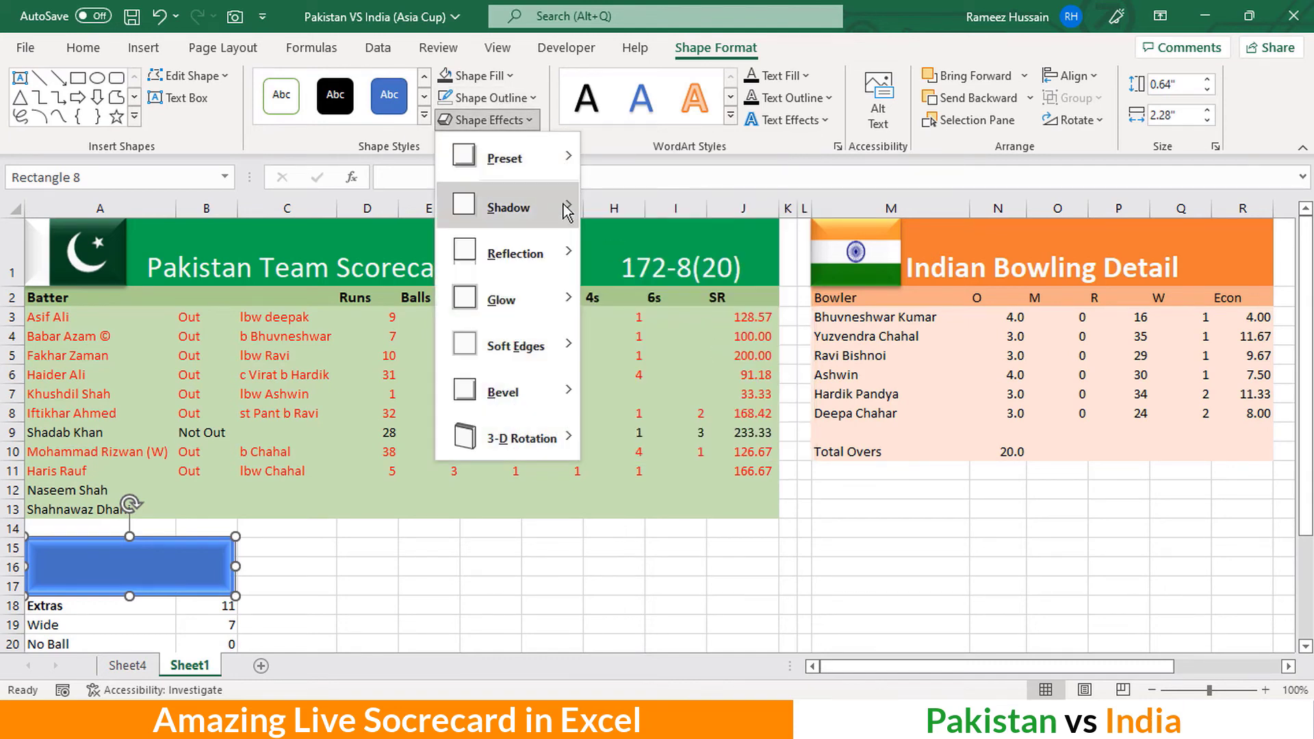
{"action": "mouse_move", "coordinate": [567, 210]}
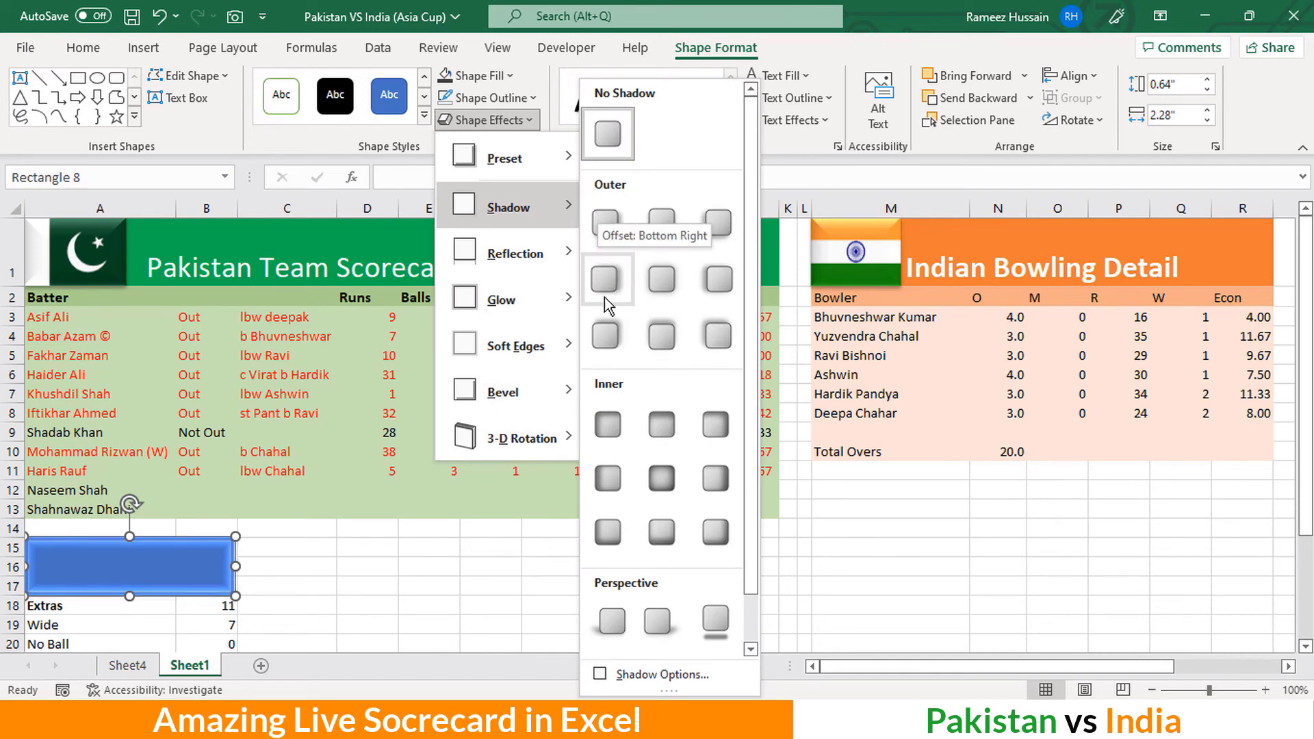
{"action": "left_click", "coordinate": [606, 339]}
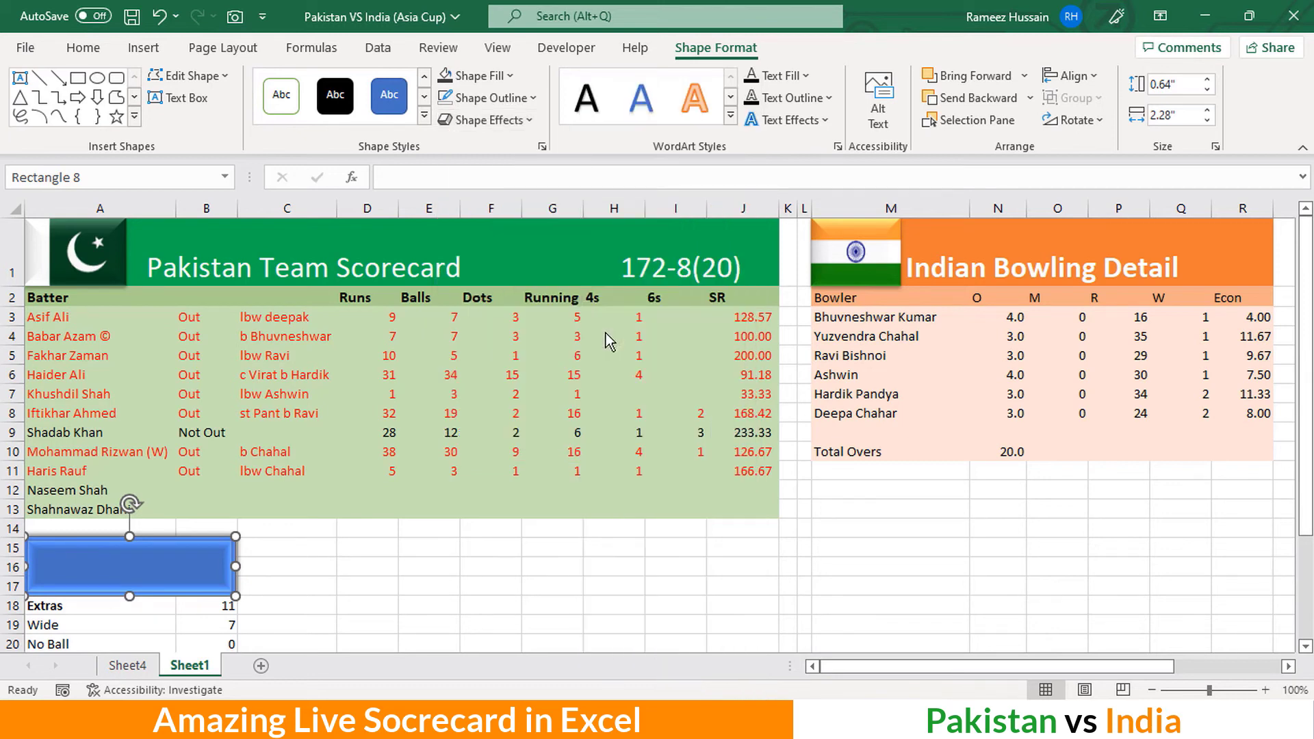
{"action": "left_click", "coordinate": [535, 99]}
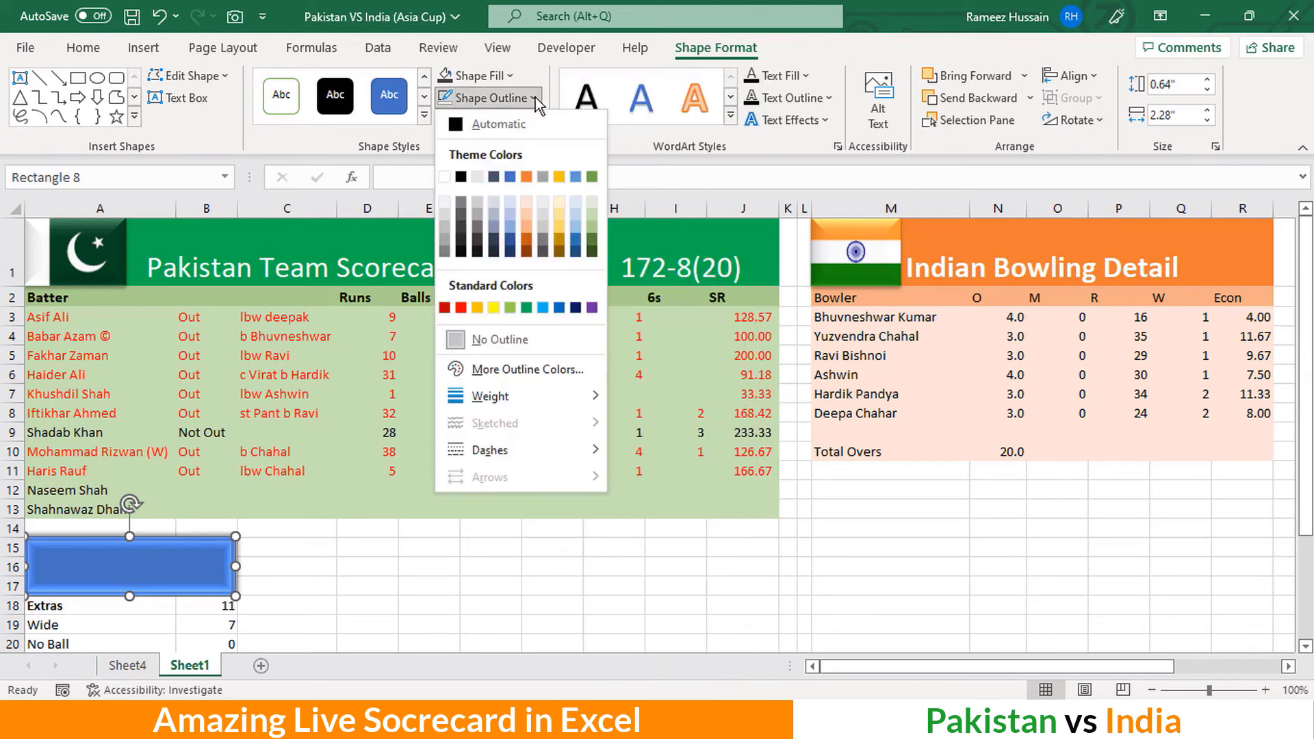
{"action": "left_click", "coordinate": [538, 101]}
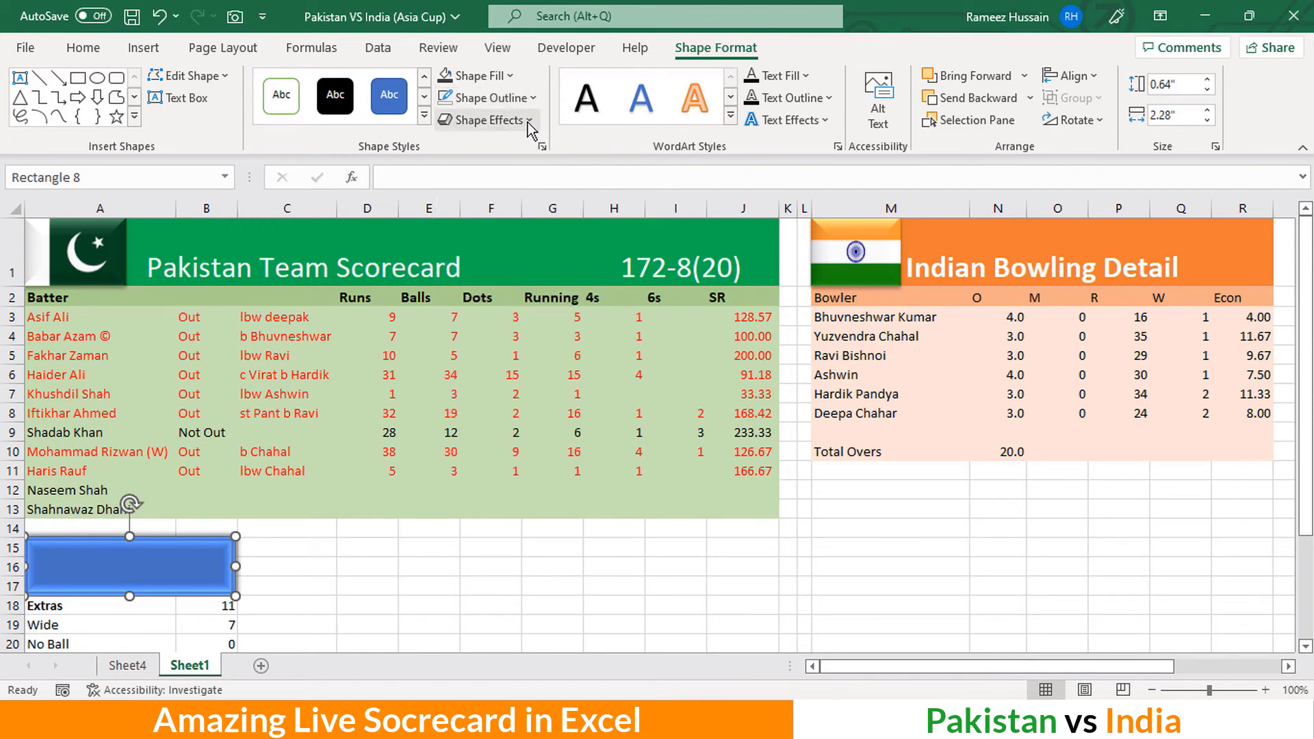
{"action": "left_click", "coordinate": [530, 121]}
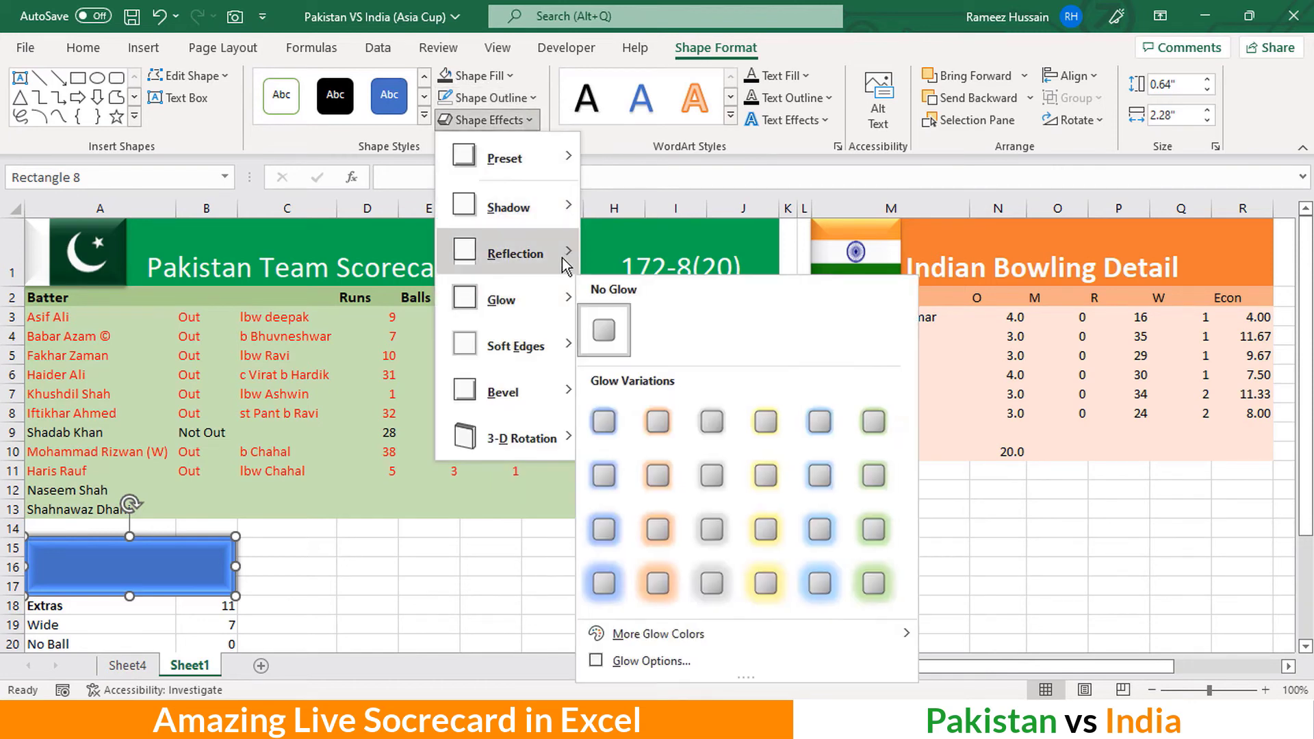
{"action": "mouse_move", "coordinate": [563, 262]}
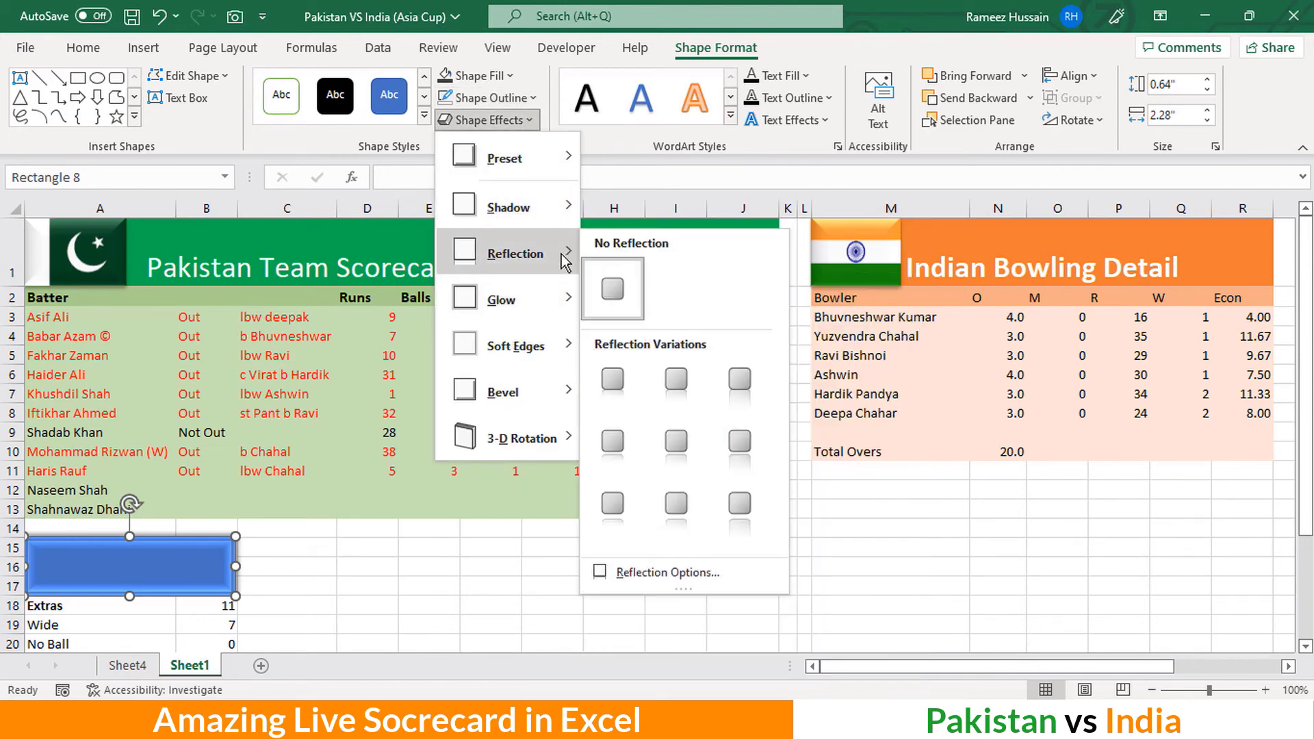
{"action": "left_click", "coordinate": [614, 382]}
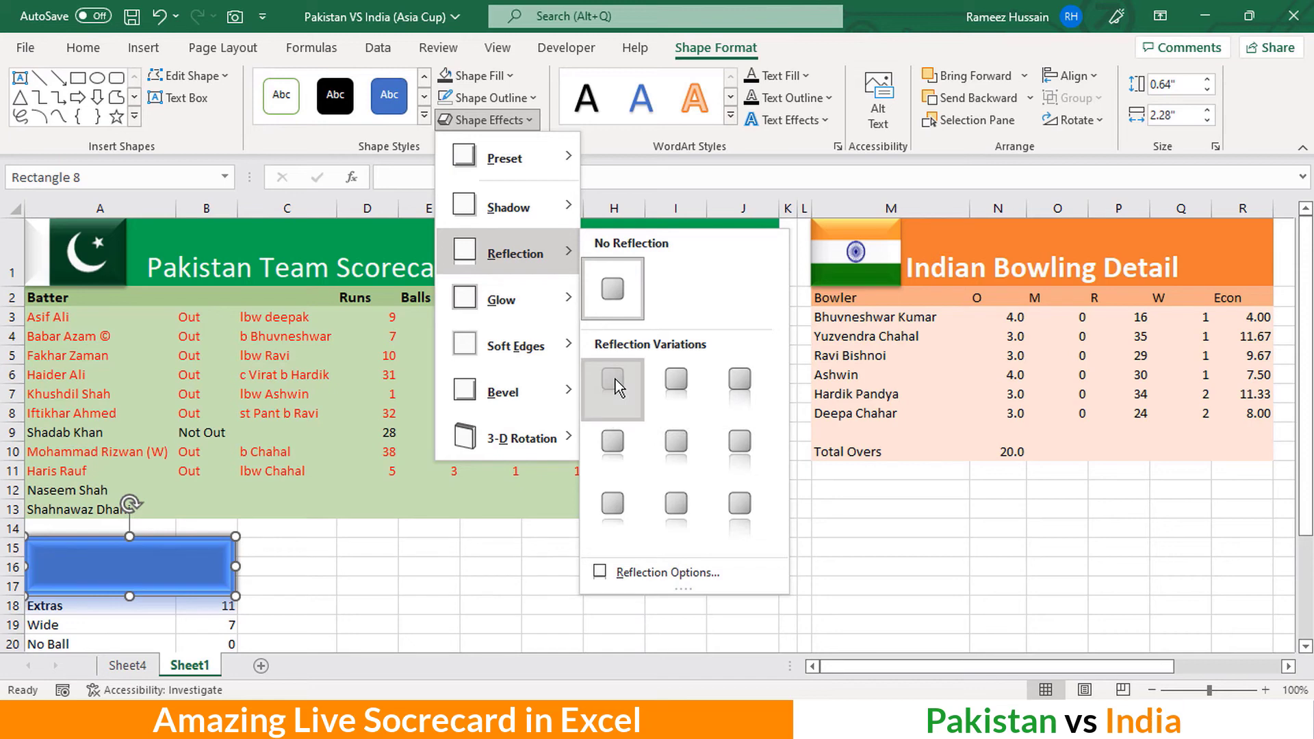
{"action": "left_click", "coordinate": [331, 562]}
Copy the rectangle and paste five duplicates in a row along row 15, beginning at column C
{"action": "left_click", "coordinate": [182, 553]}
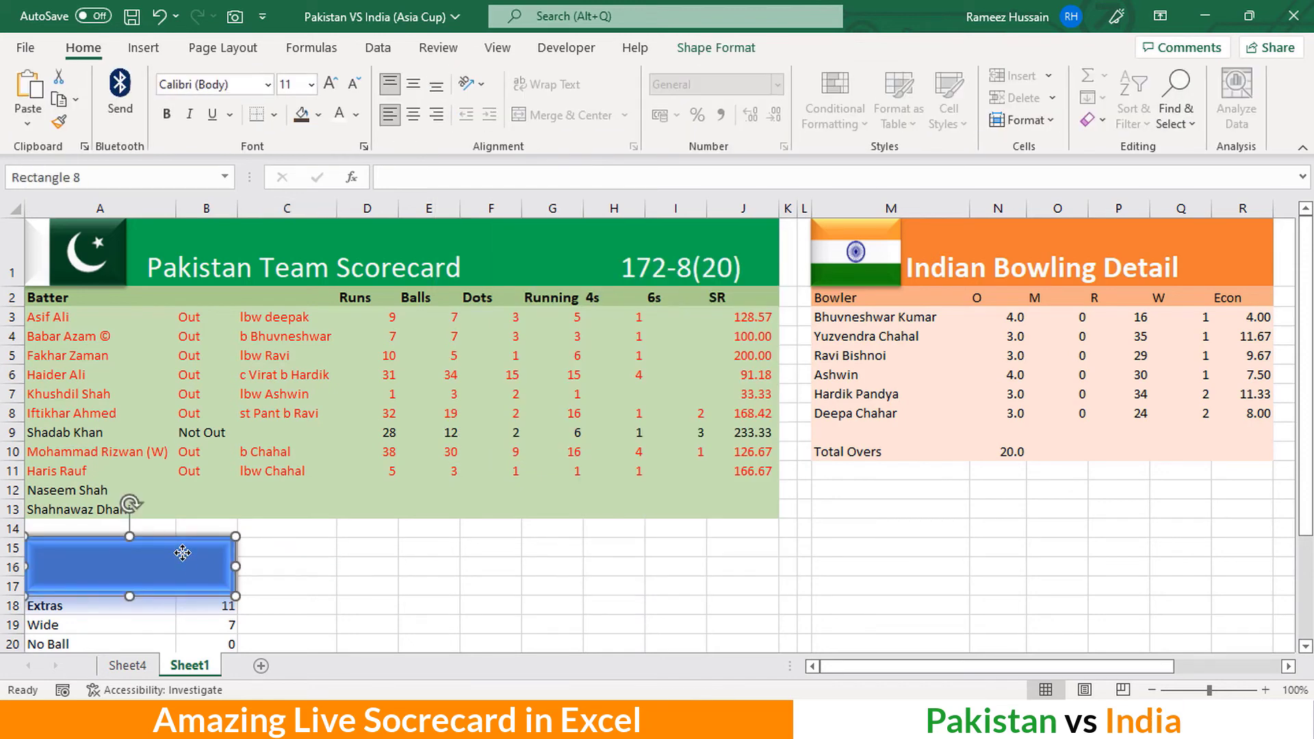
{"action": "left_click", "coordinate": [291, 554]}
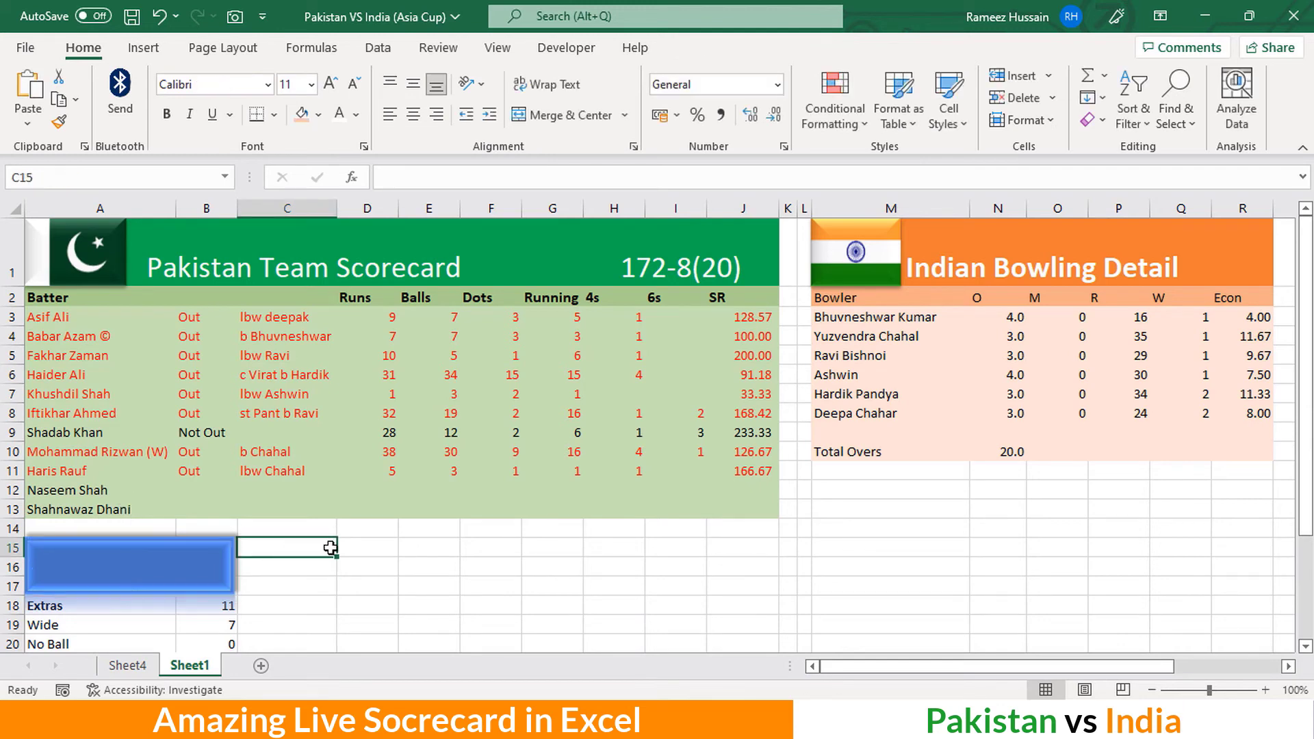
{"action": "key", "text": "ctrl+v"}
{"action": "left_click", "coordinate": [474, 544]}
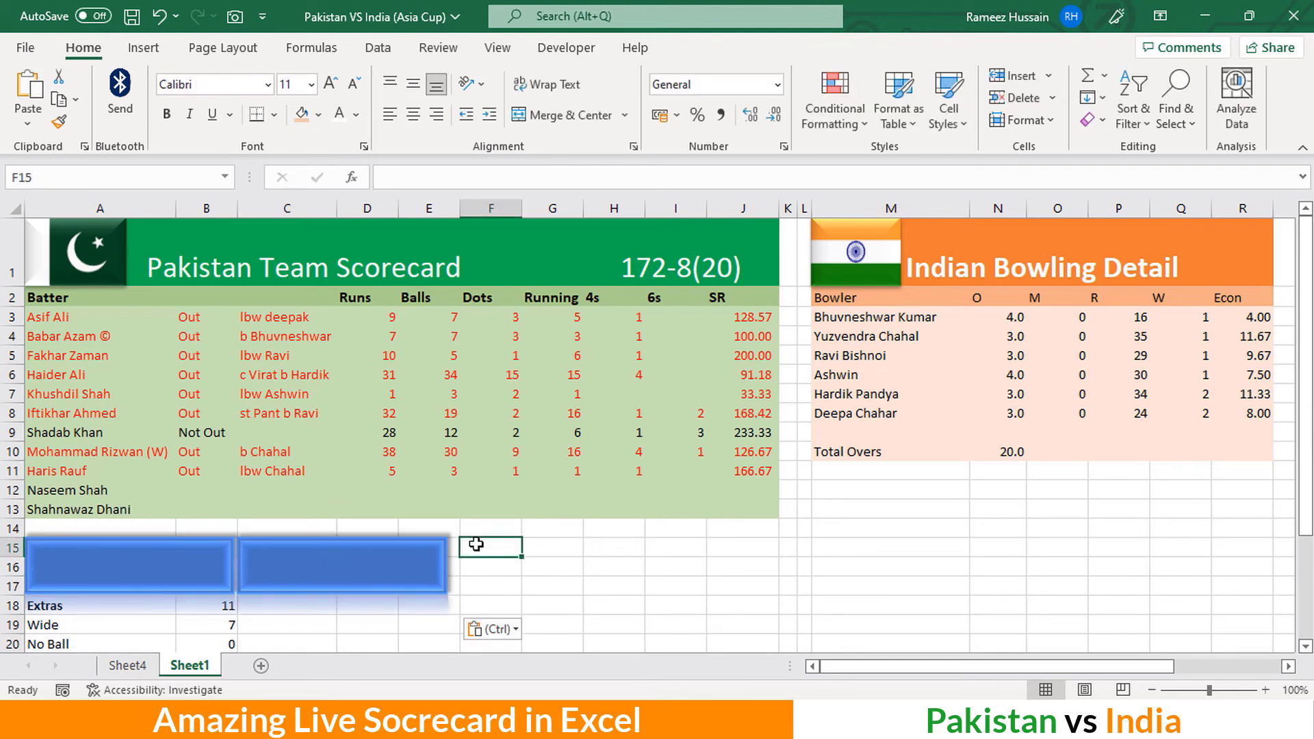
{"action": "key", "text": "ctrl+v"}
{"action": "left_click", "coordinate": [715, 547]}
{"action": "key", "text": "ctrl+v"}
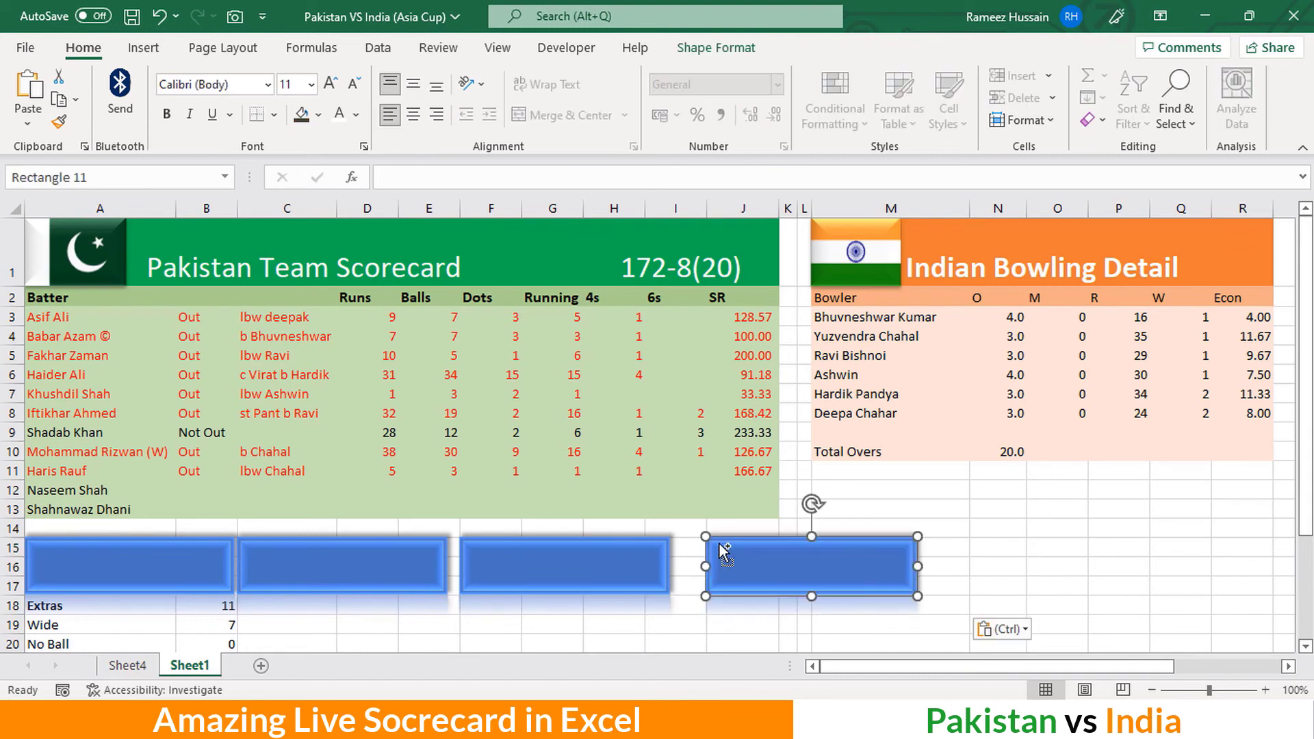
{"action": "left_click", "coordinate": [962, 546]}
{"action": "key", "text": "ctrl+v"}
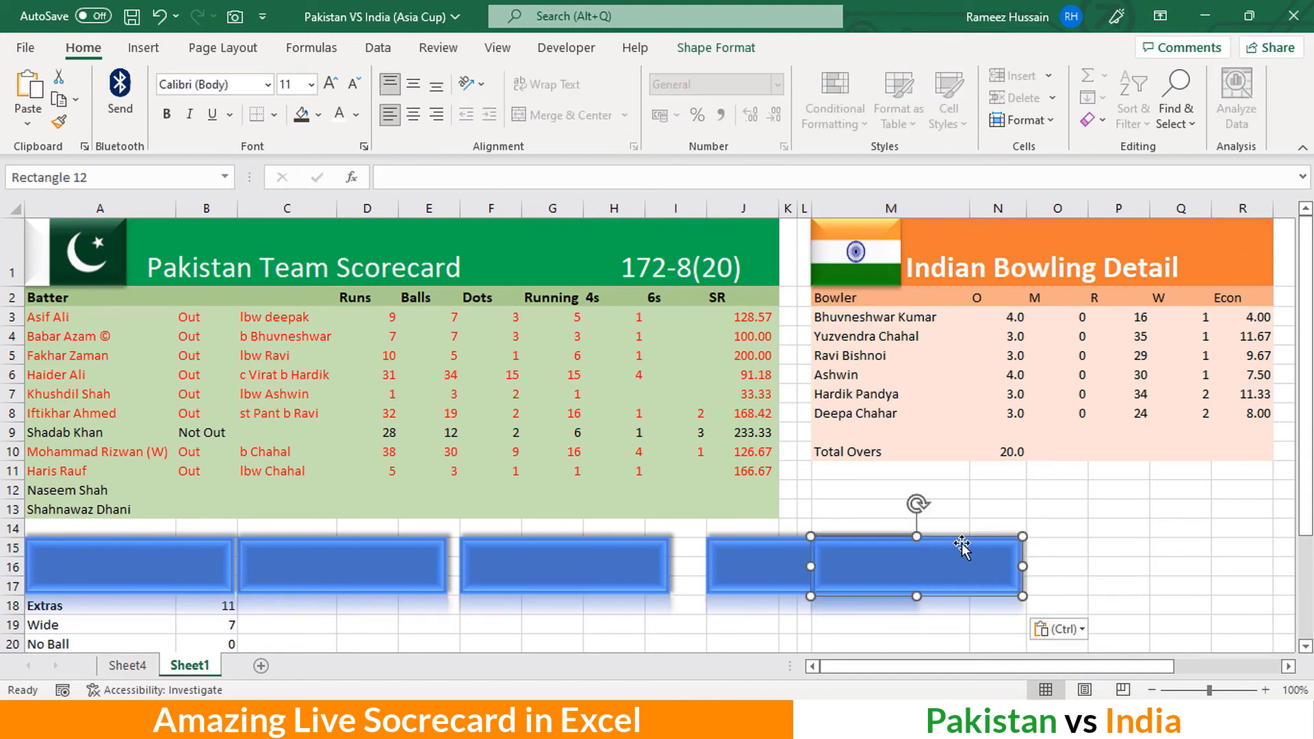
{"action": "left_click", "coordinate": [1072, 543]}
{"action": "key", "text": "ctrl+v"}
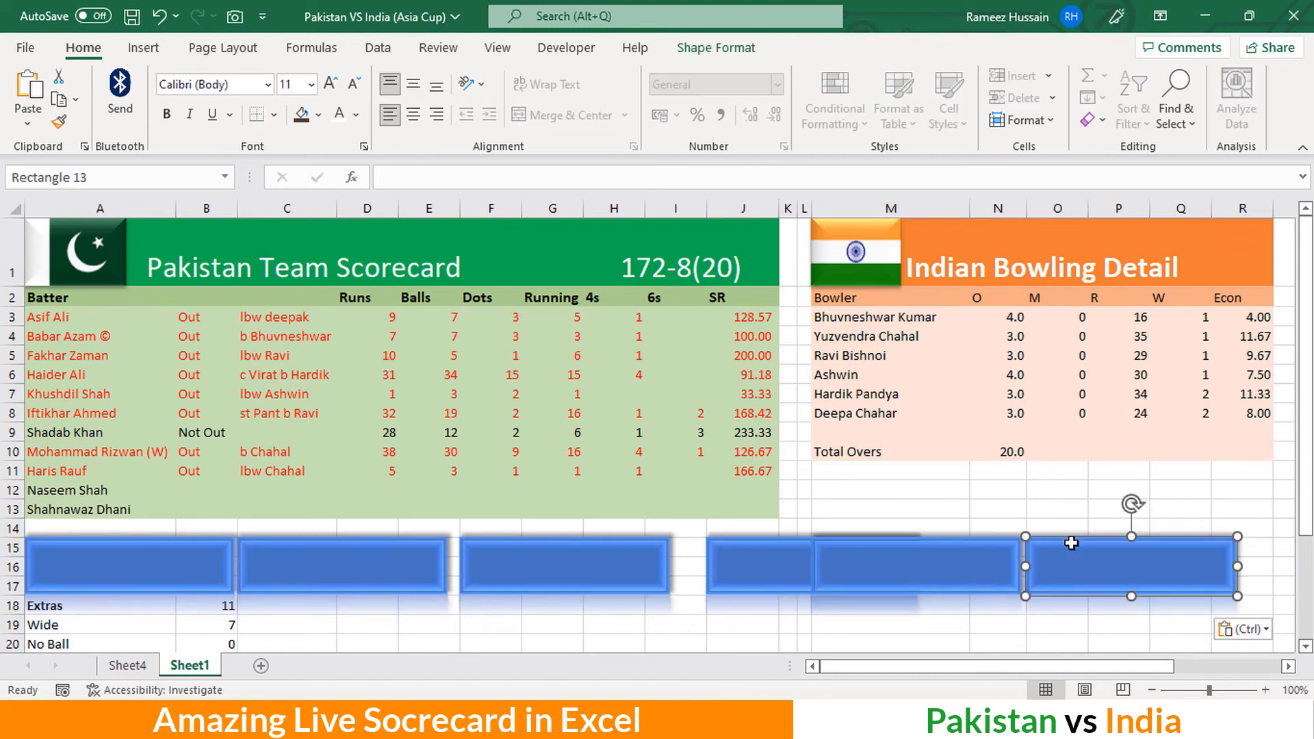
Reposition the last three rectangle copies along rows 15 to 17, bringing the fourth rectangle beside the third
{"action": "left_click", "coordinate": [923, 567]}
{"action": "left_click_drag", "start_coordinate": [924, 565], "coordinate": [935, 566]}
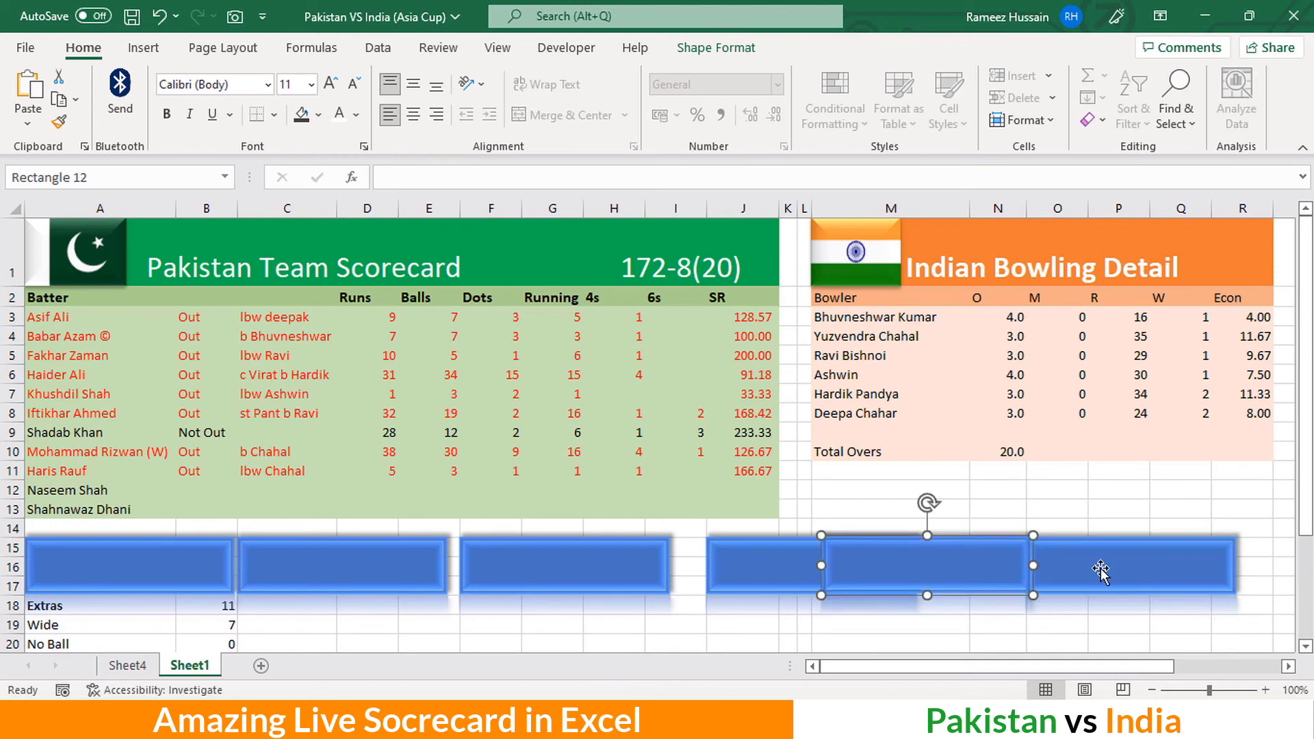
{"action": "left_click_drag", "start_coordinate": [1101, 570], "coordinate": [1131, 566]}
{"action": "left_click_drag", "start_coordinate": [966, 571], "coordinate": [1044, 572]}
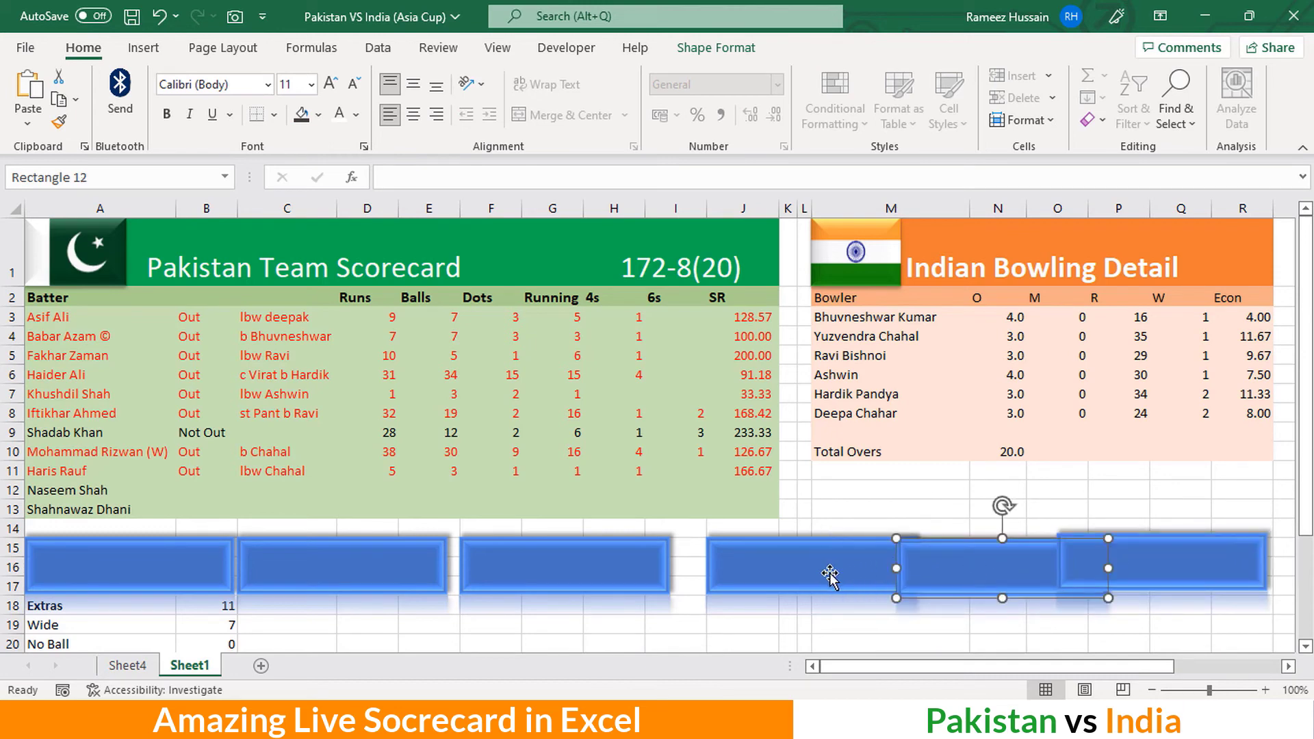
{"action": "left_click_drag", "start_coordinate": [829, 576], "coordinate": [796, 573]}
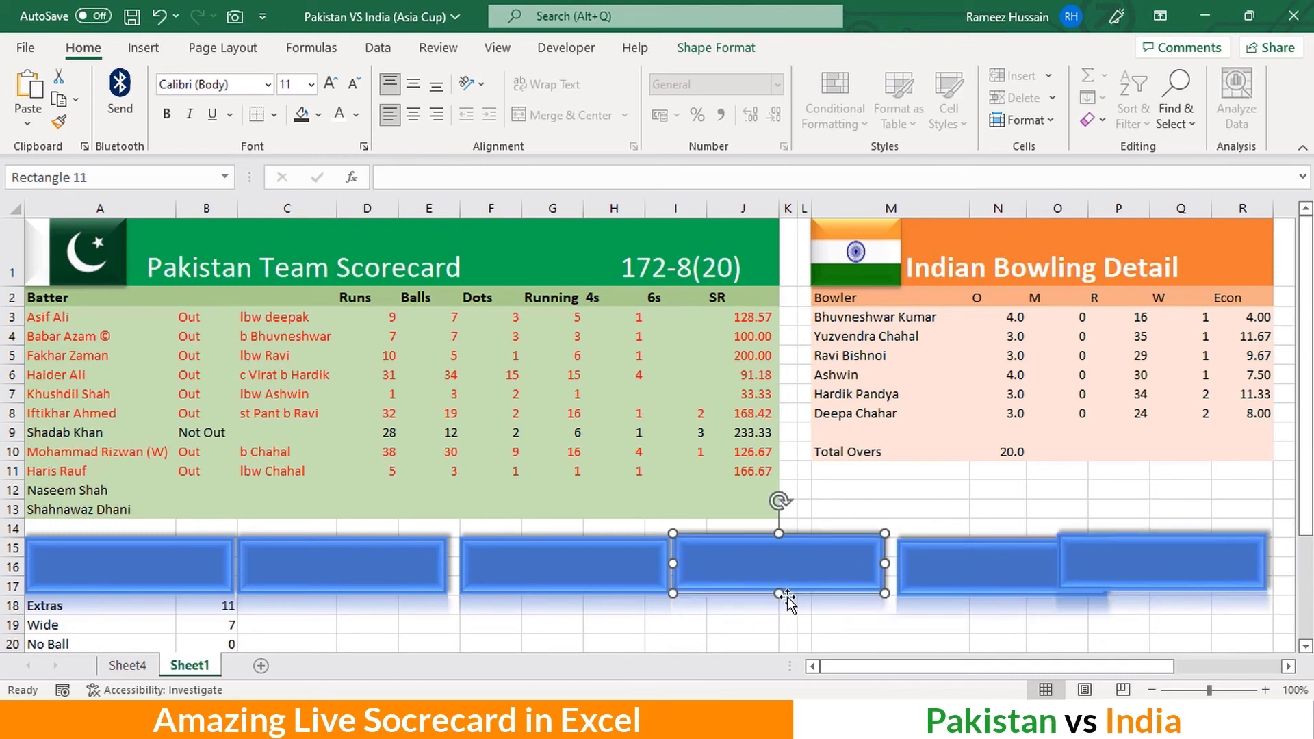
{"action": "left_click", "coordinate": [419, 638]}
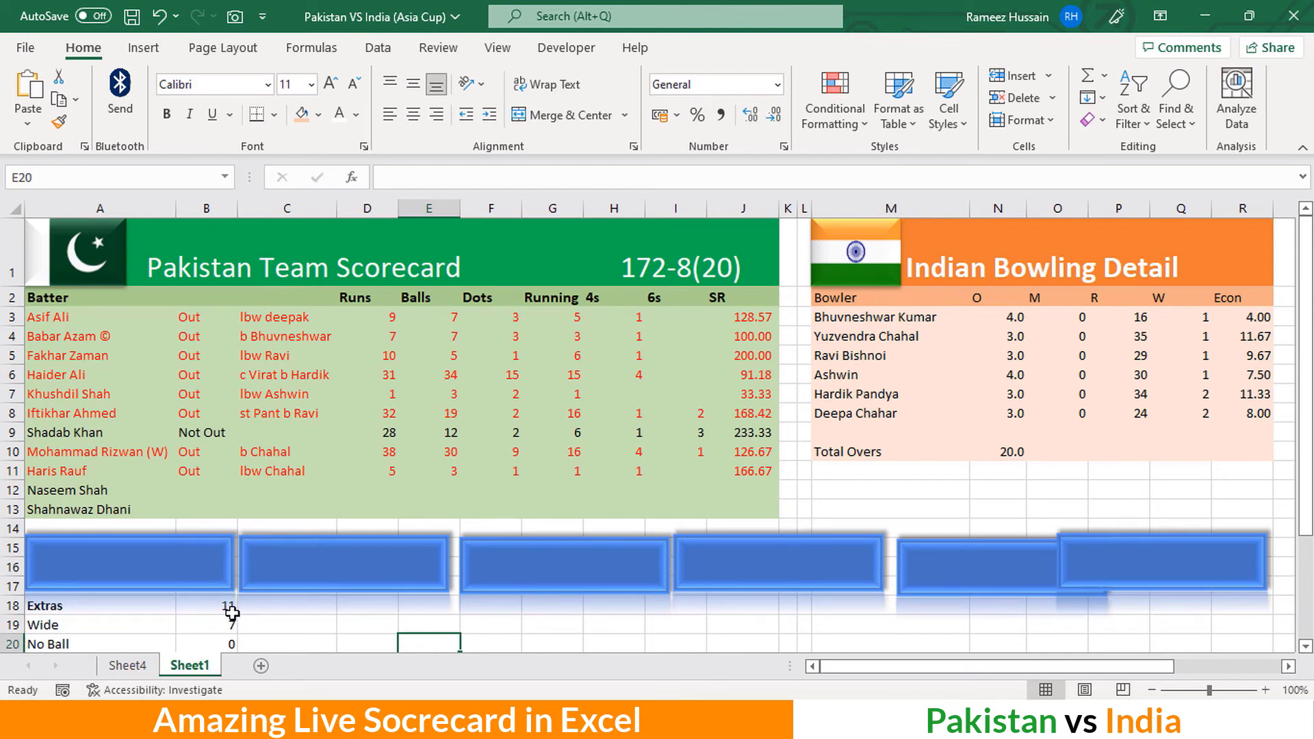
Label the first rectangle with the text EXTRAS
{"action": "left_click", "coordinate": [152, 561]}
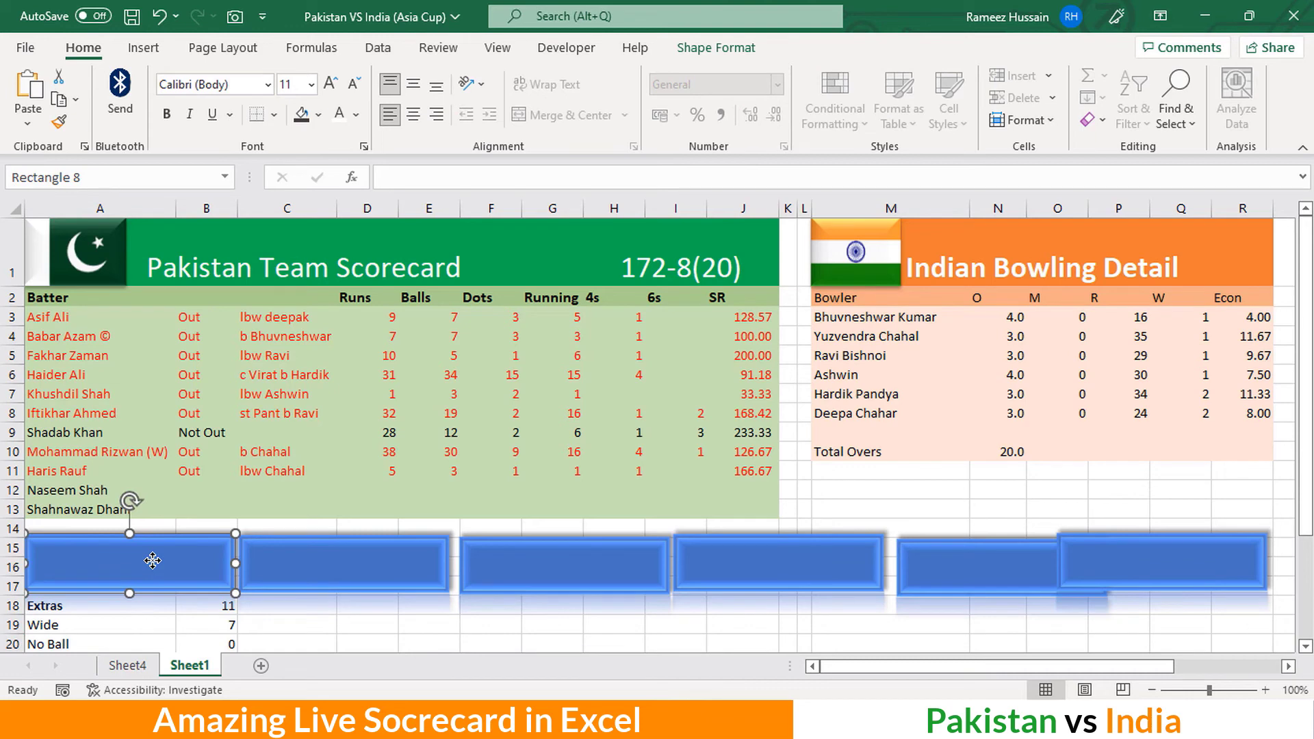
{"action": "key", "text": "Caps_Lock"}
{"action": "type", "text": "EXTRAS"}
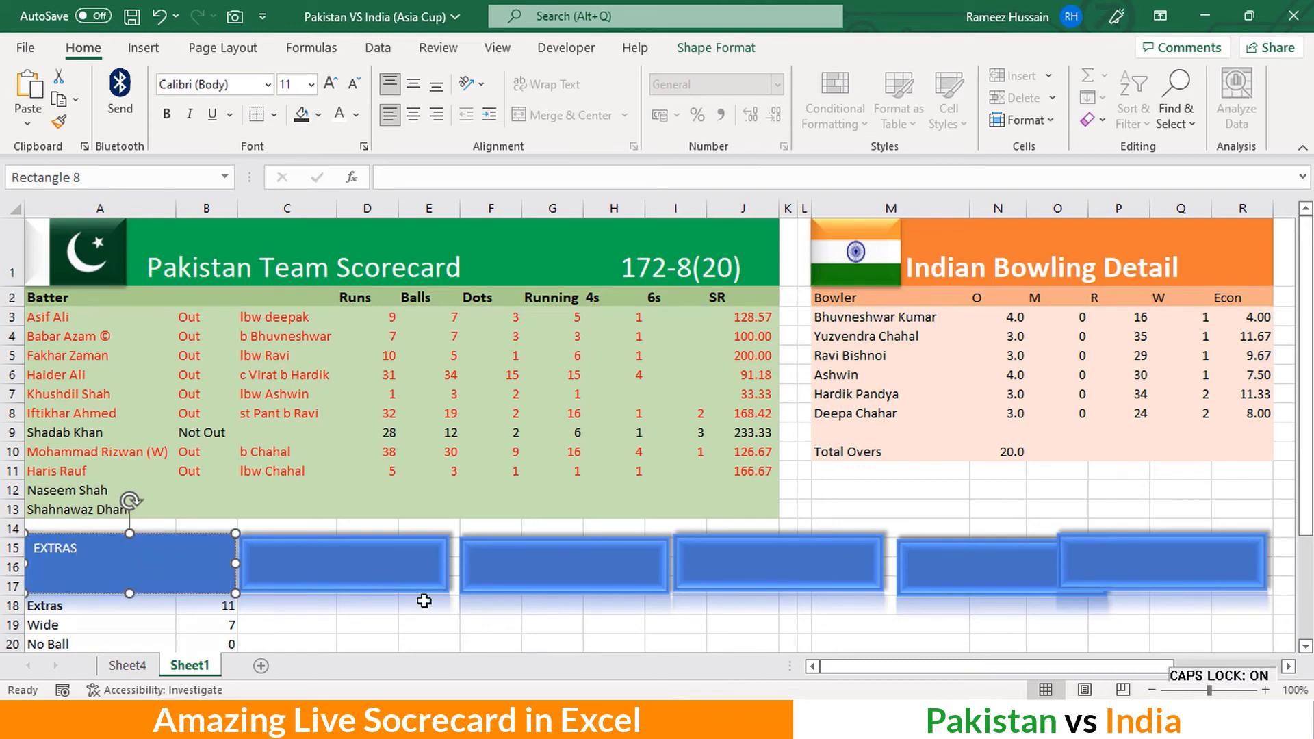
{"action": "left_click", "coordinate": [421, 639]}
Increase the EXTRAS label's font size to 32 and make it bold
{"action": "left_click", "coordinate": [148, 565]}
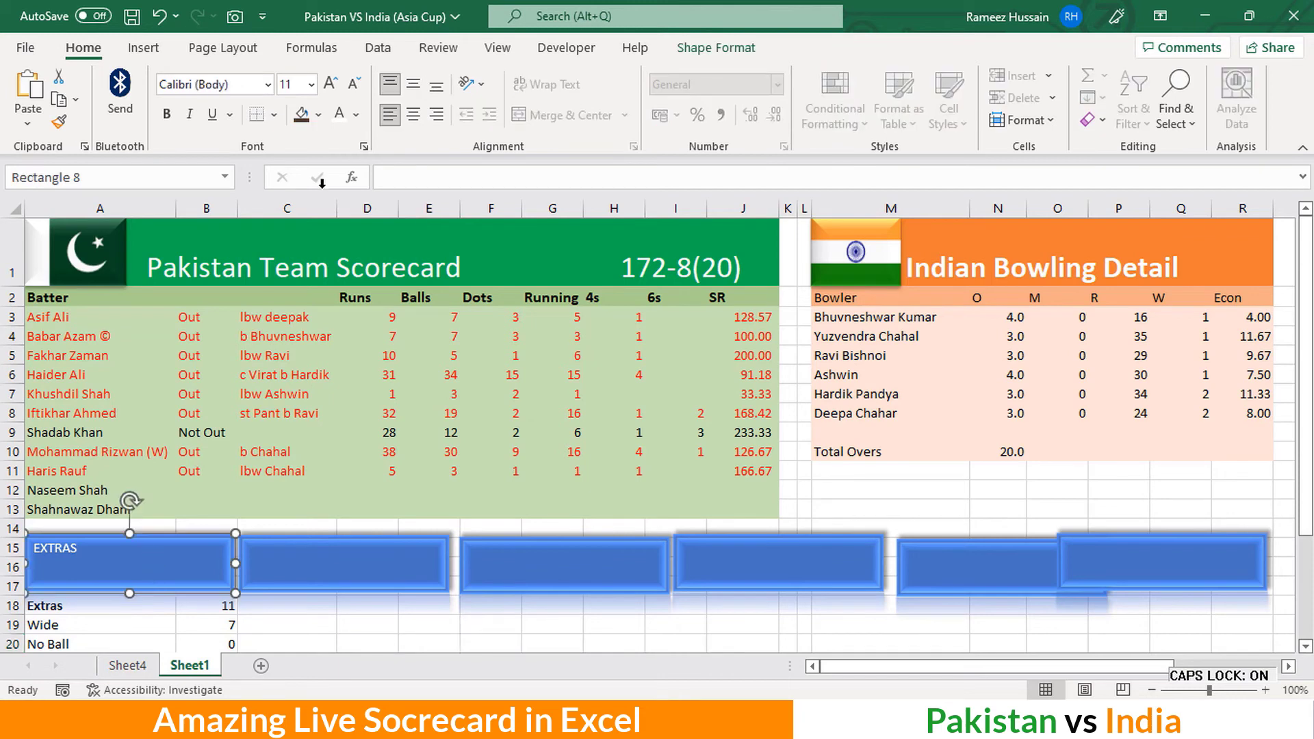
{"action": "key", "text": "Caps_Lock"}
{"action": "left_click", "coordinate": [333, 86]}
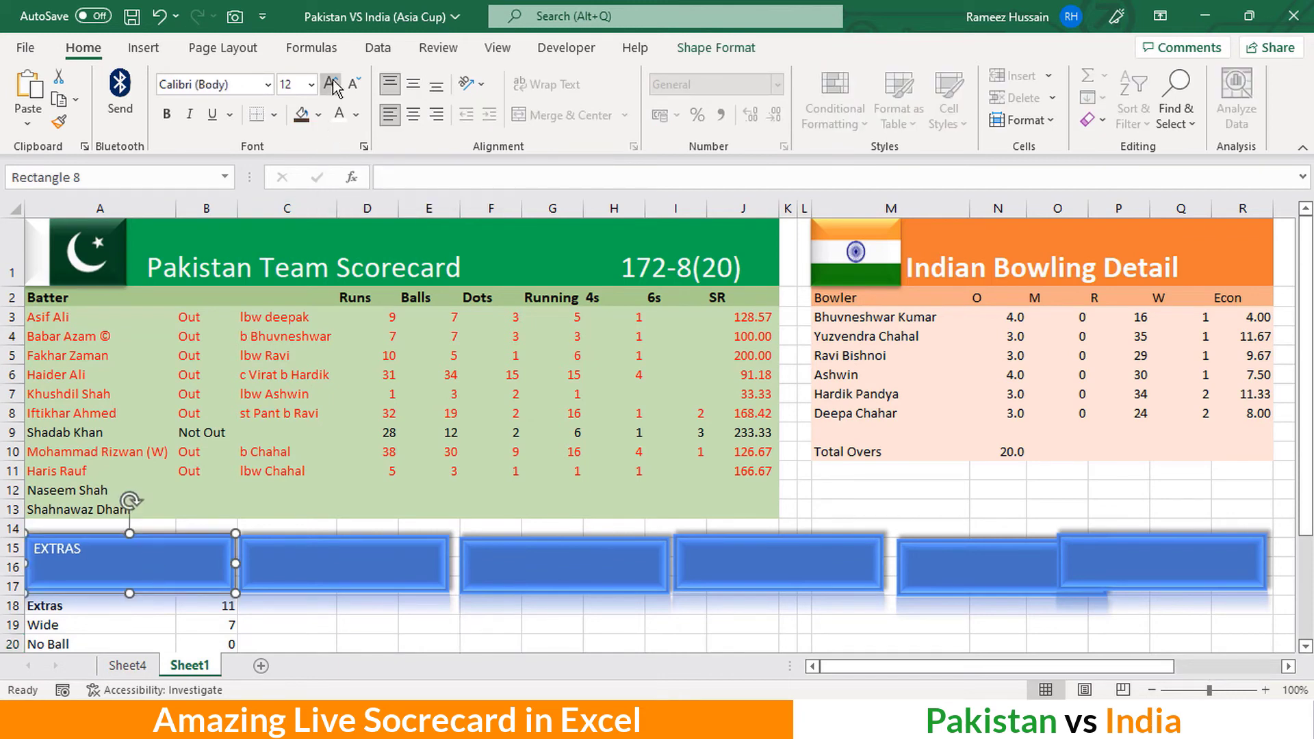
{"action": "left_click", "coordinate": [333, 85]}
{"action": "left_click", "coordinate": [334, 86]}
{"action": "left_click", "coordinate": [333, 86]}
{"action": "left_click", "coordinate": [334, 85]}
{"action": "left_click", "coordinate": [334, 85]}
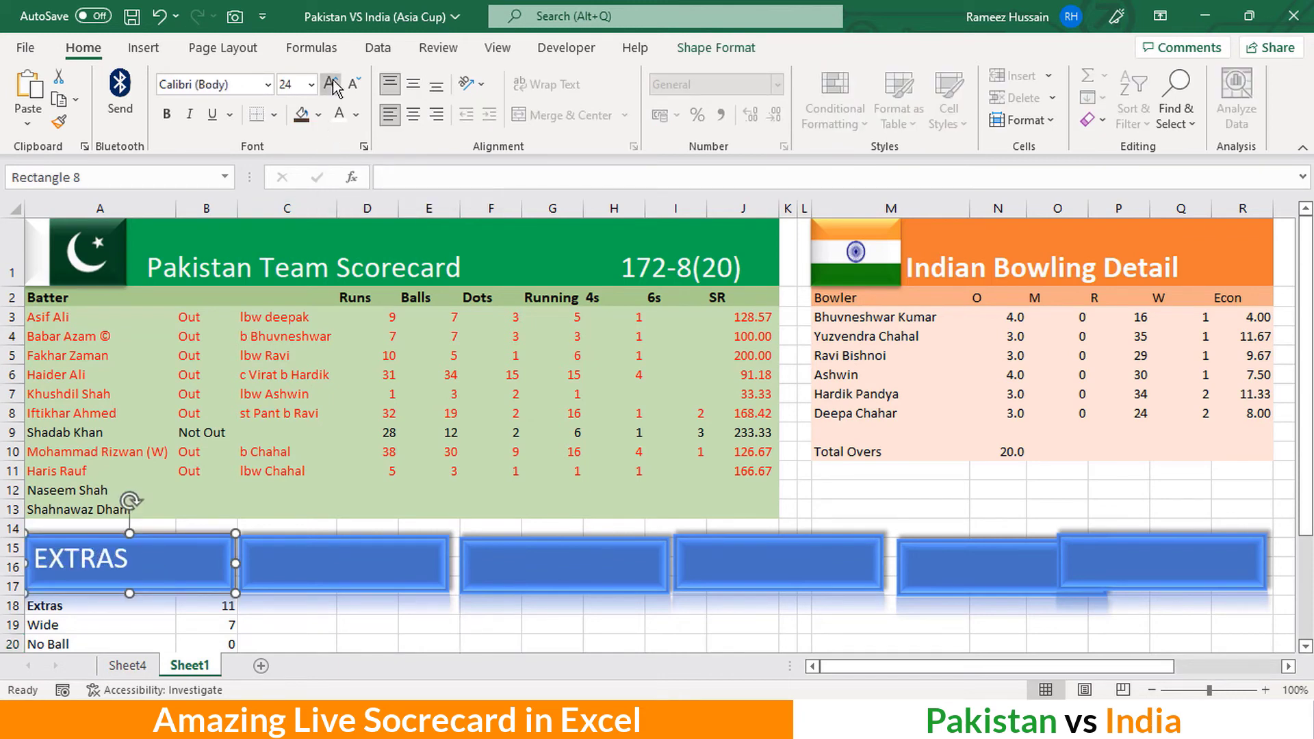
{"action": "left_click", "coordinate": [333, 86]}
{"action": "left_click", "coordinate": [334, 85]}
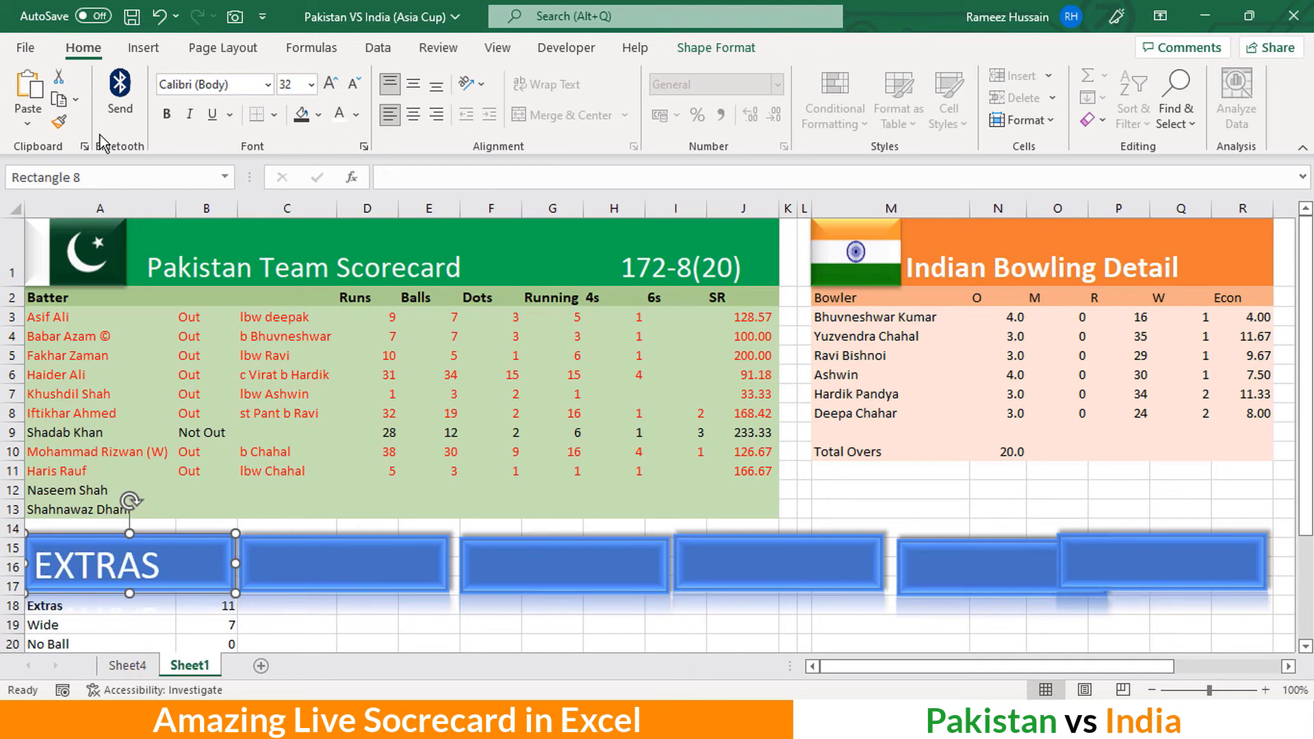
{"action": "left_click", "coordinate": [164, 122]}
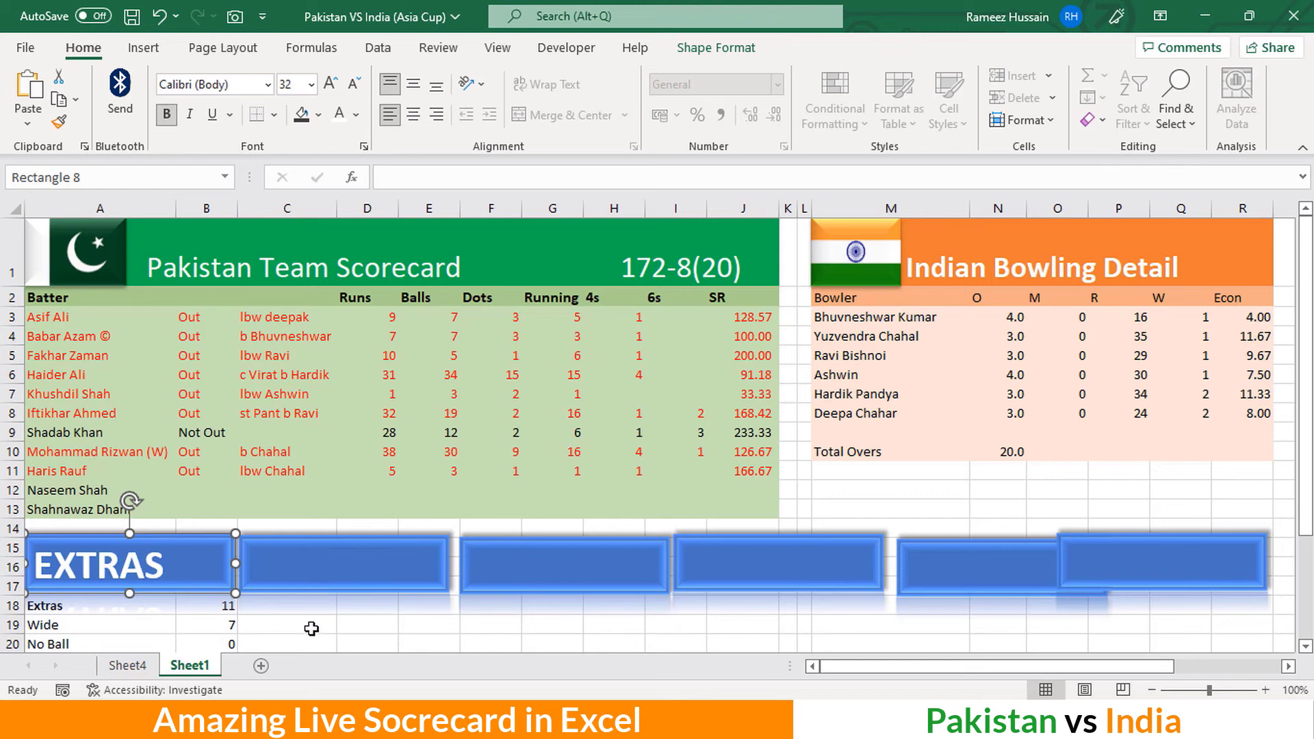
{"action": "left_click", "coordinate": [311, 627]}
Narrow the EXTRAS rectangle to fit its text and move the second rectangle directly beside it
{"action": "left_click", "coordinate": [209, 571]}
{"action": "left_click_drag", "start_coordinate": [232, 563], "coordinate": [192, 564]}
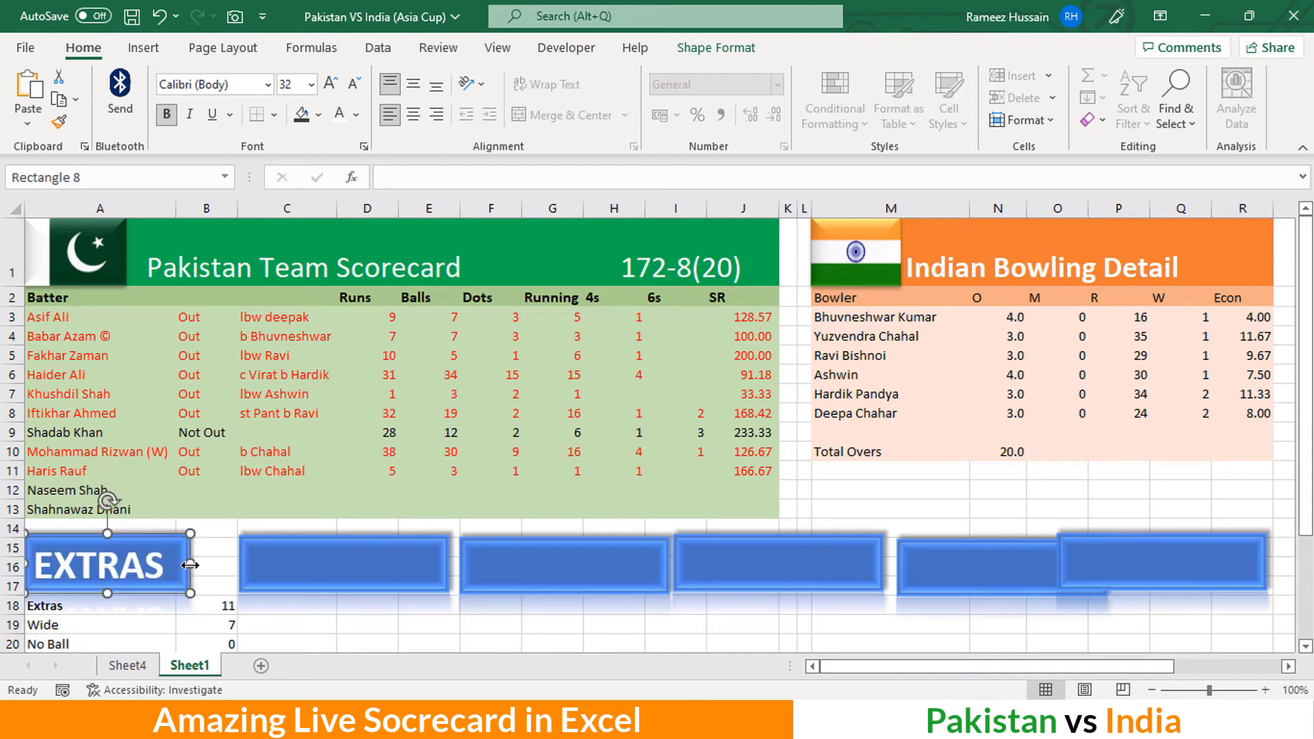
{"action": "left_click", "coordinate": [332, 620]}
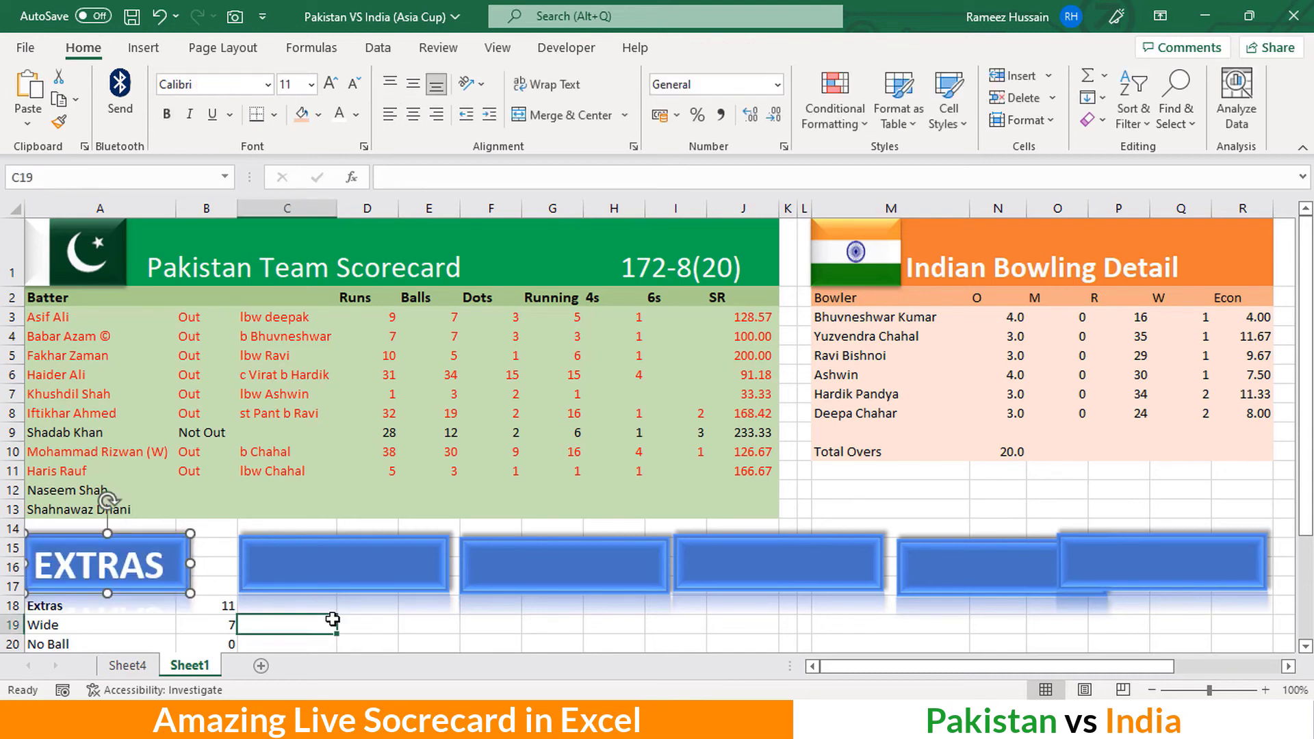
{"action": "left_click", "coordinate": [333, 580]}
{"action": "left_click_drag", "start_coordinate": [332, 580], "coordinate": [280, 574]}
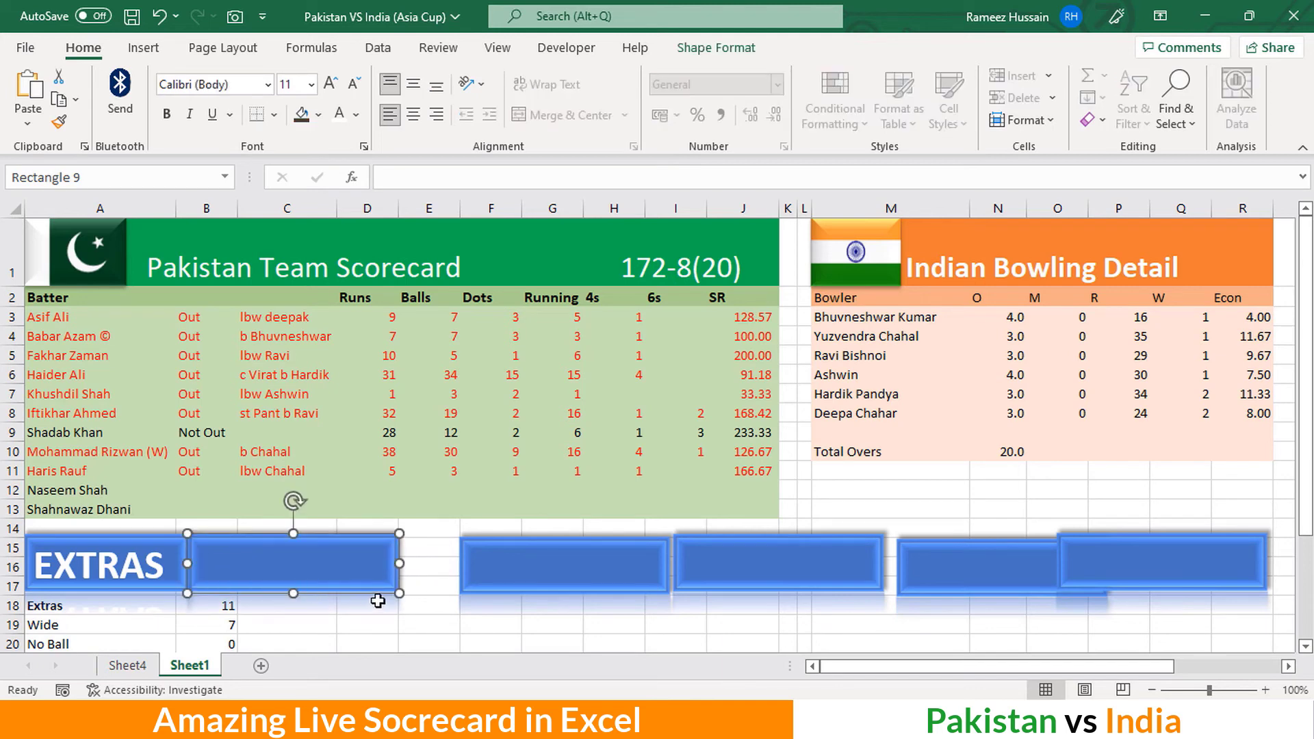
Examine the second rectangle, the Extras block below it and the formula of the Extras total in B18
{"action": "scroll", "coordinate": [378, 601], "scroll_direction": "up", "scroll_amount": 1}
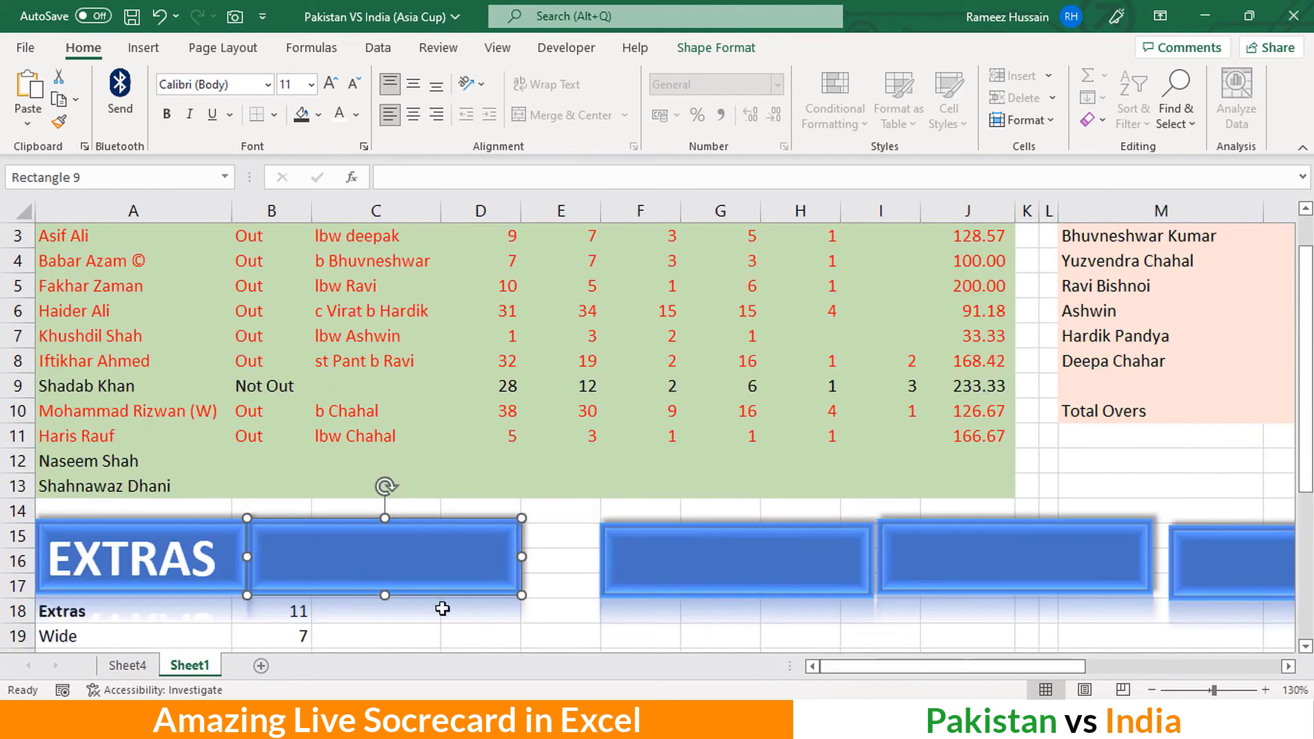
{"action": "left_click", "coordinate": [459, 613]}
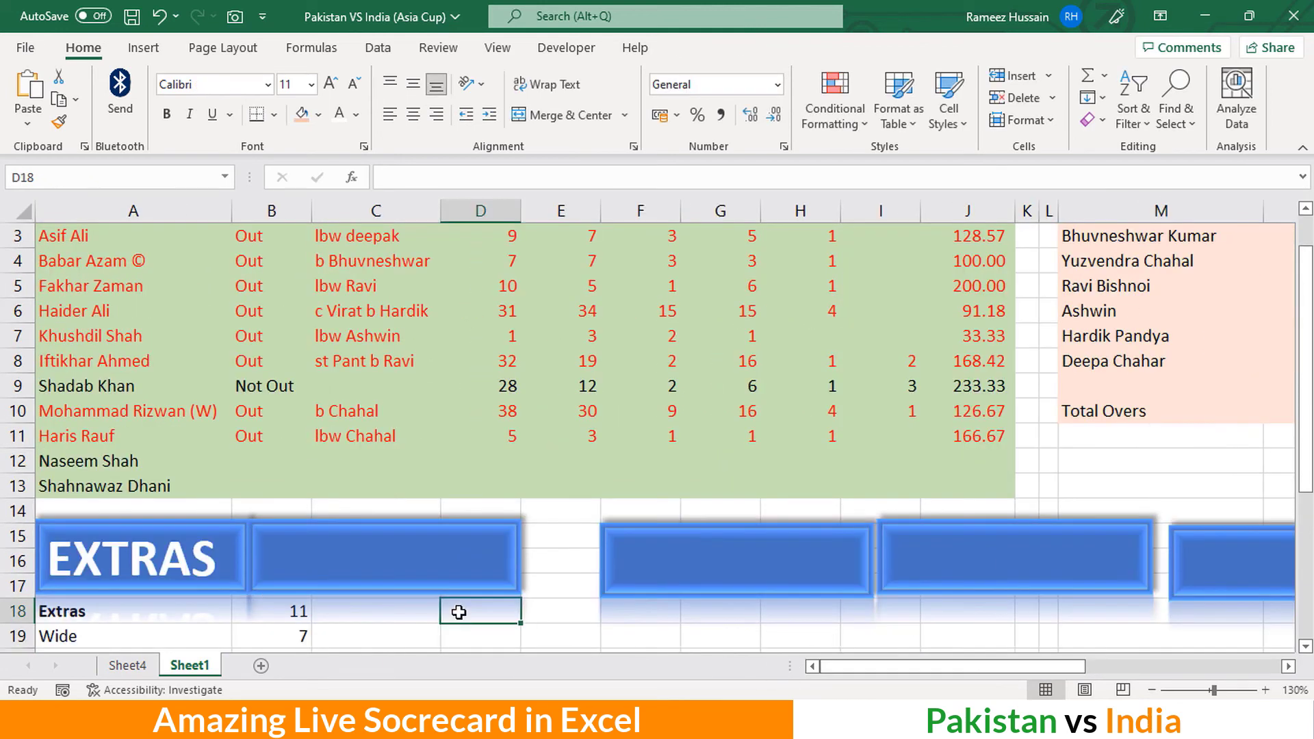
{"action": "left_click", "coordinate": [449, 578]}
{"action": "left_click", "coordinate": [533, 617]}
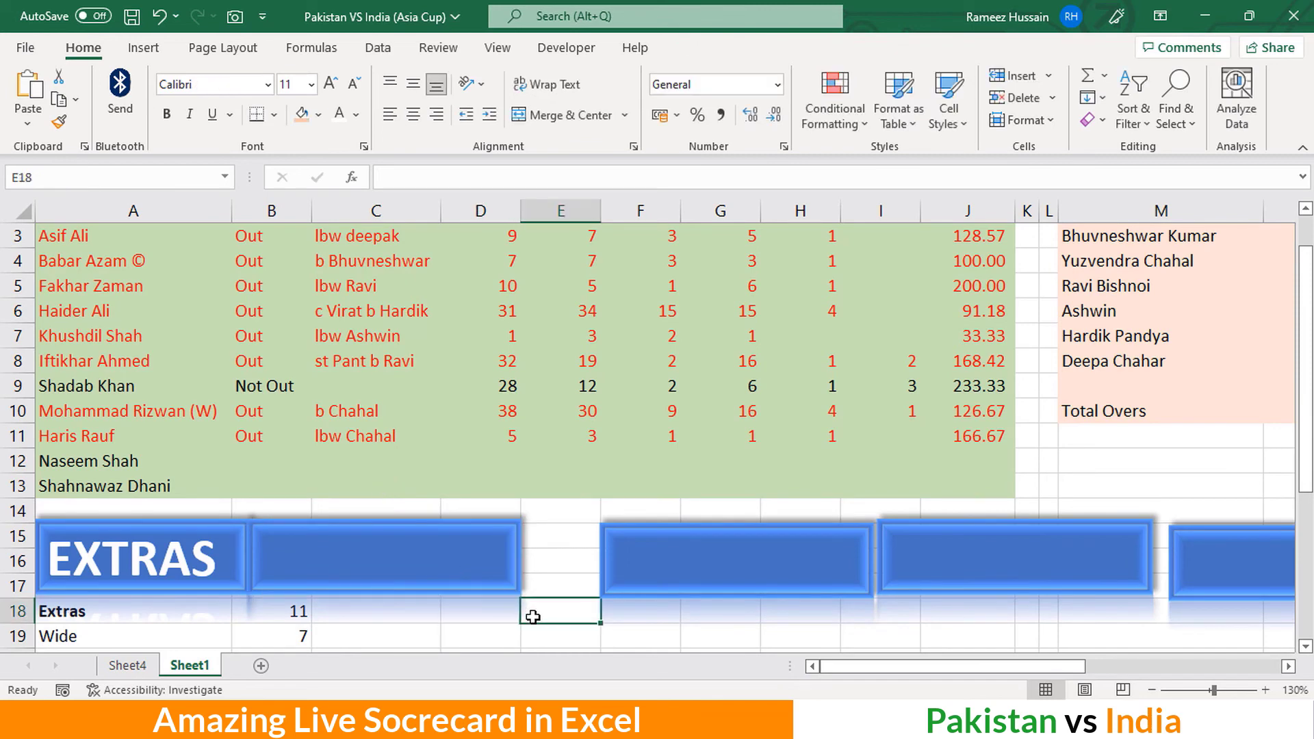
{"action": "left_click", "coordinate": [448, 575]}
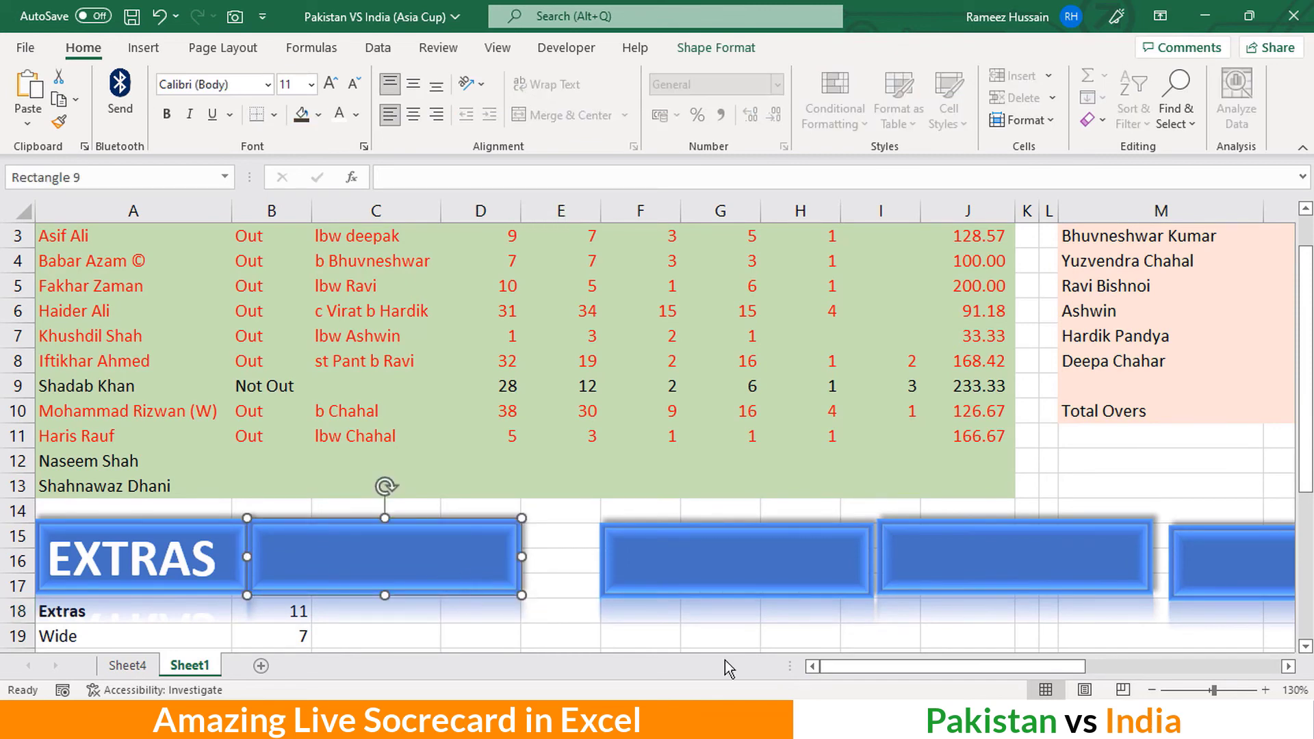
{"action": "scroll", "coordinate": [719, 639], "scroll_direction": "down", "scroll_amount": 2, "text": "ctrl"}
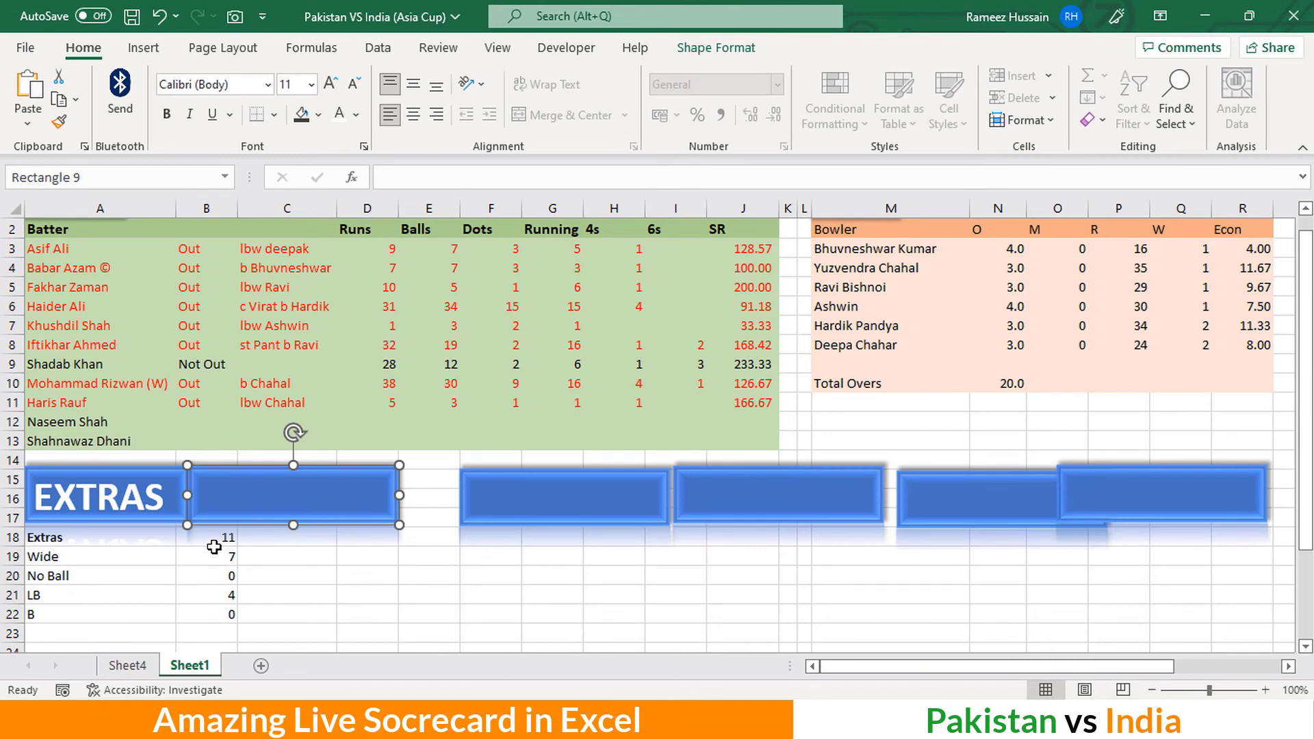
{"action": "scroll", "coordinate": [217, 541], "scroll_direction": "up", "scroll_amount": 1}
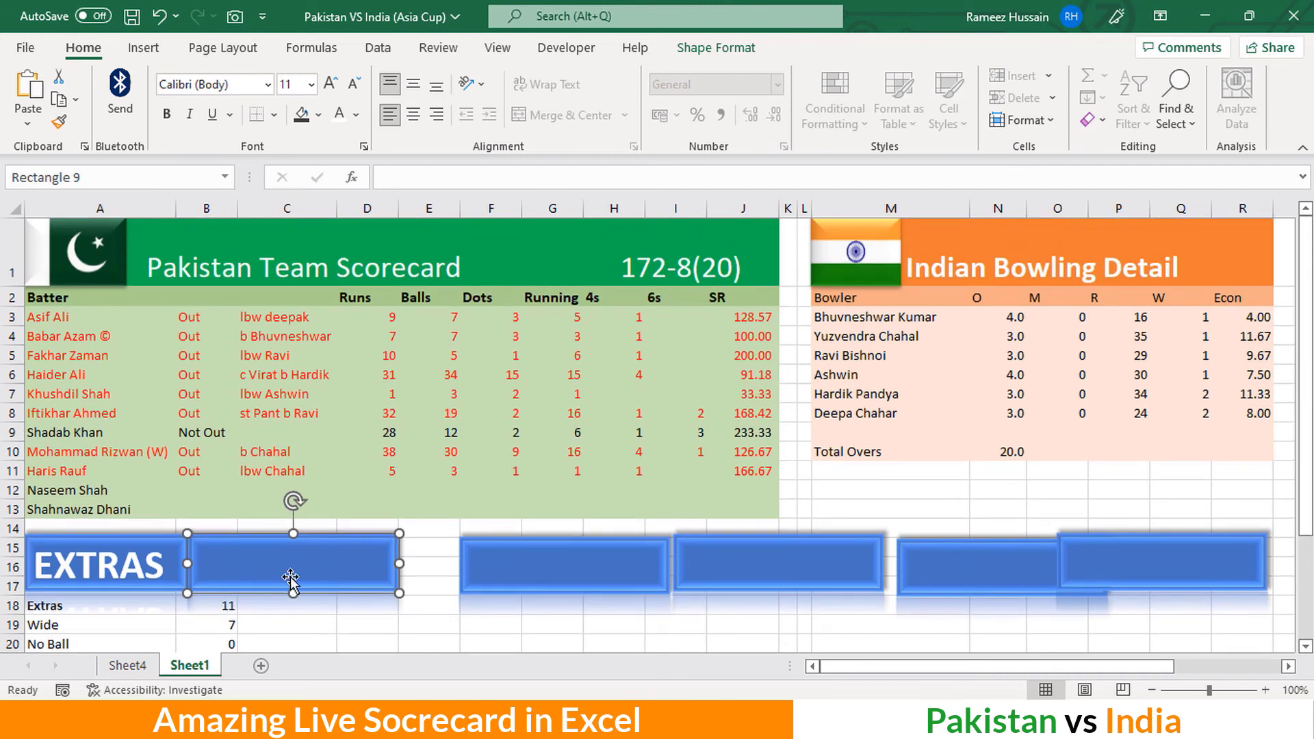
{"action": "left_click", "coordinate": [220, 607]}
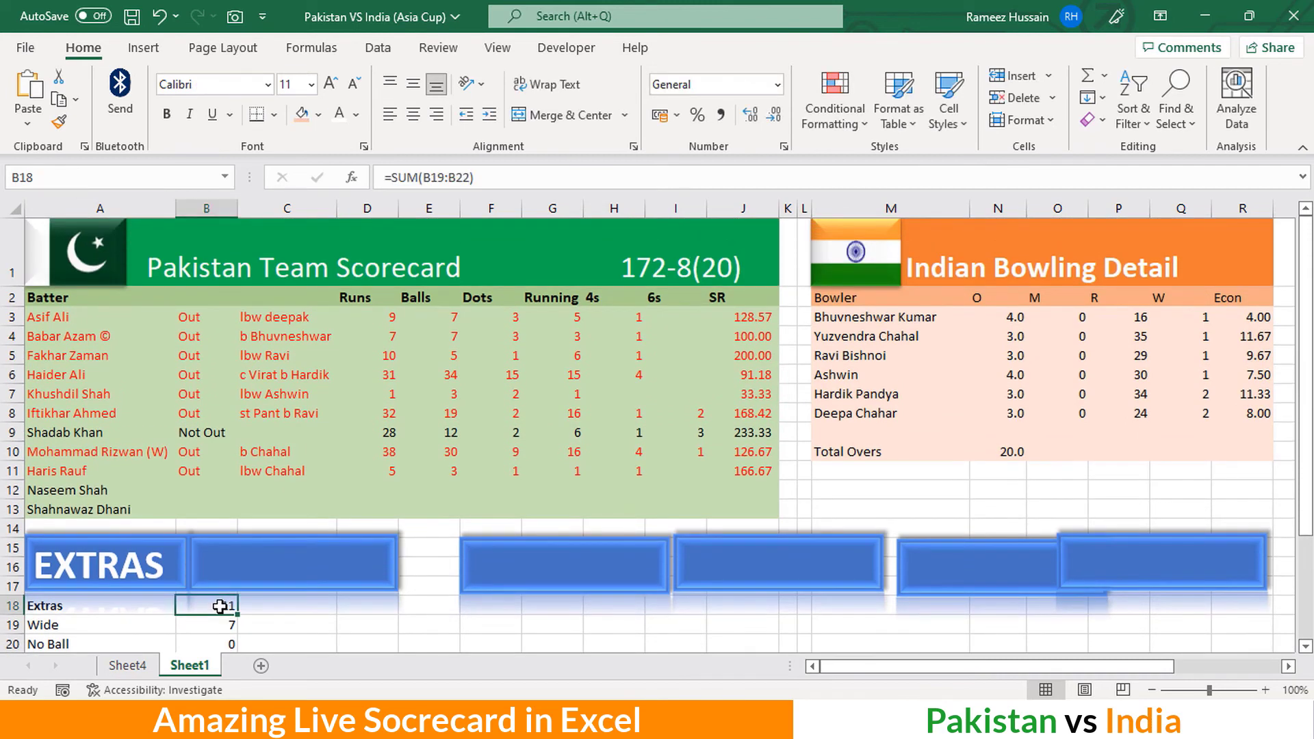
Link the rectangle beside EXTRAS to the Extras total with the formula =$B$18
{"action": "left_click", "coordinate": [275, 569]}
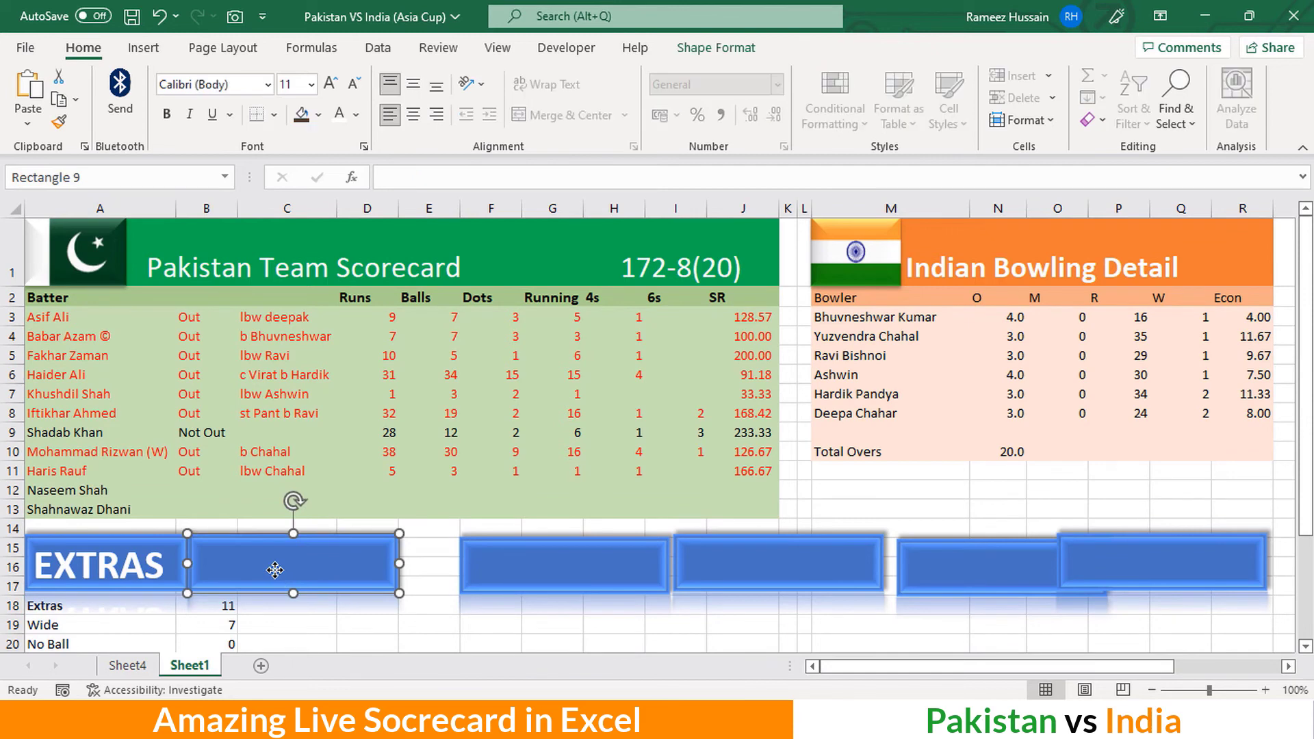
{"action": "type", "text": "="}
{"action": "left_click", "coordinate": [232, 559]}
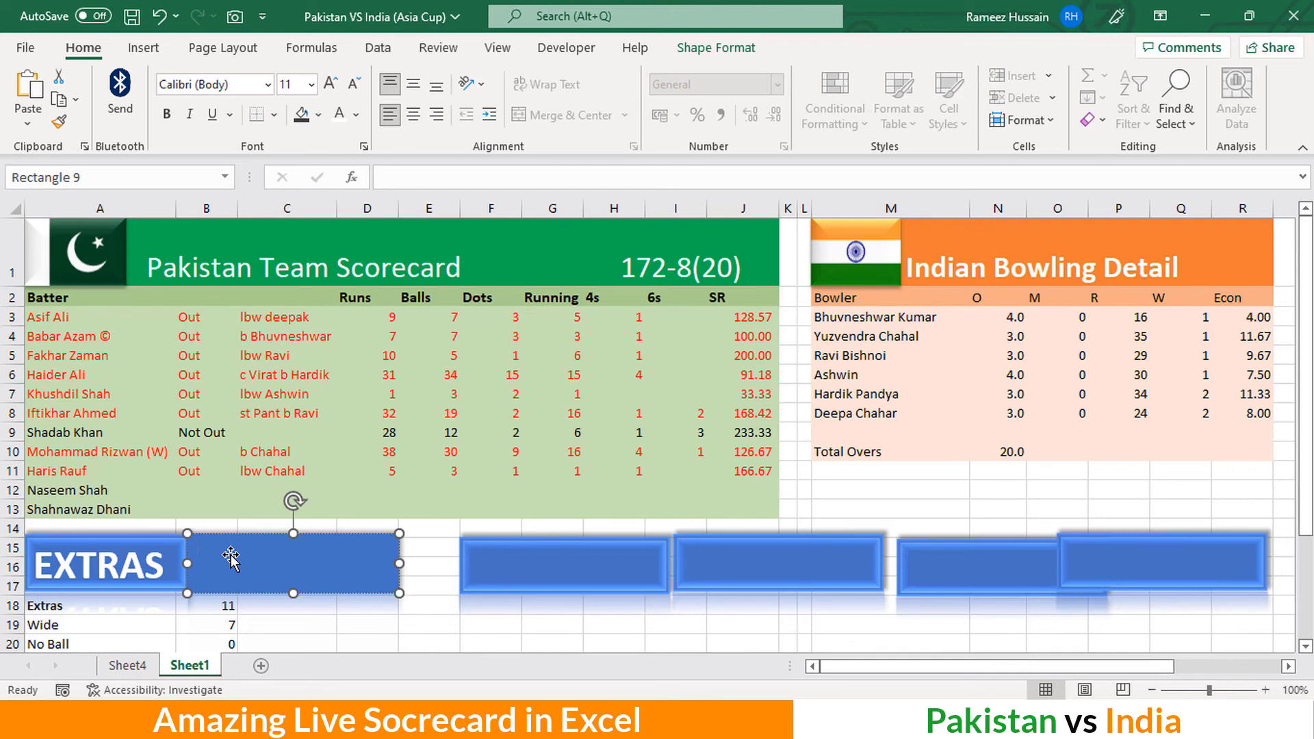
{"action": "left_click", "coordinate": [439, 172]}
{"action": "type", "text": "="}
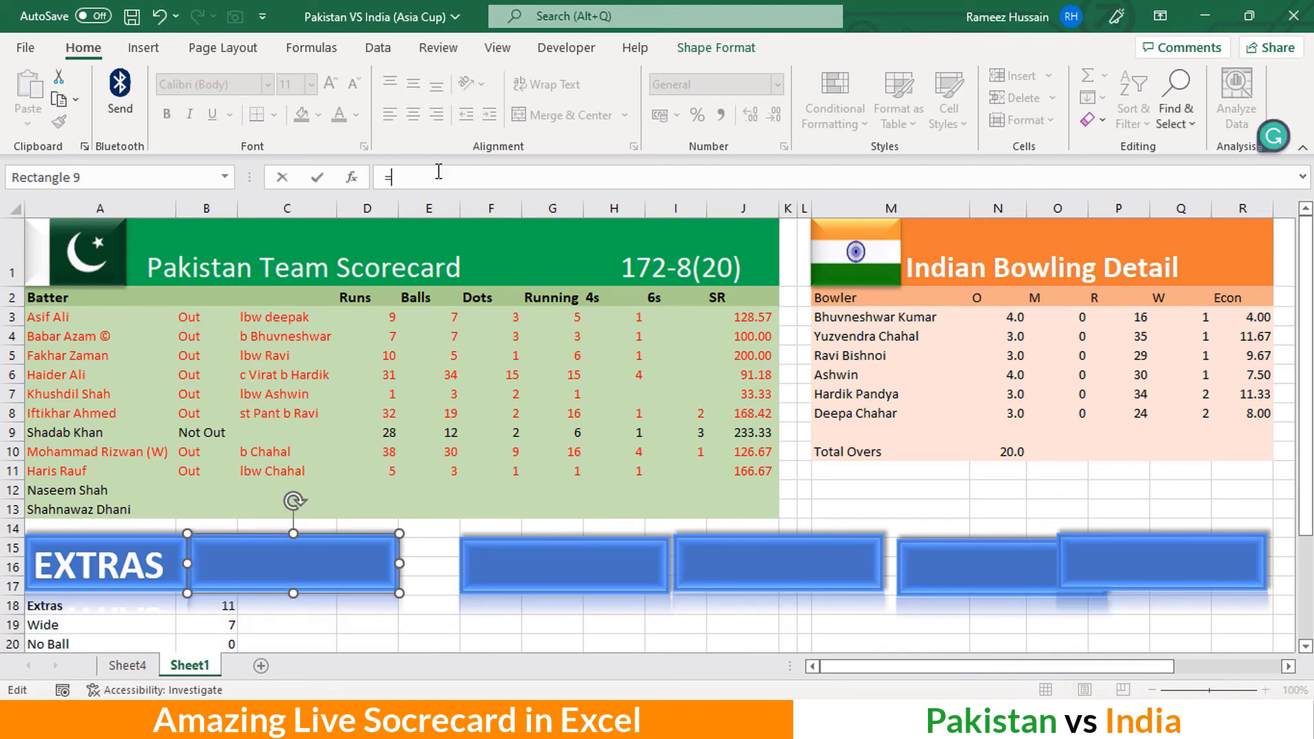
{"action": "left_click", "coordinate": [215, 603]}
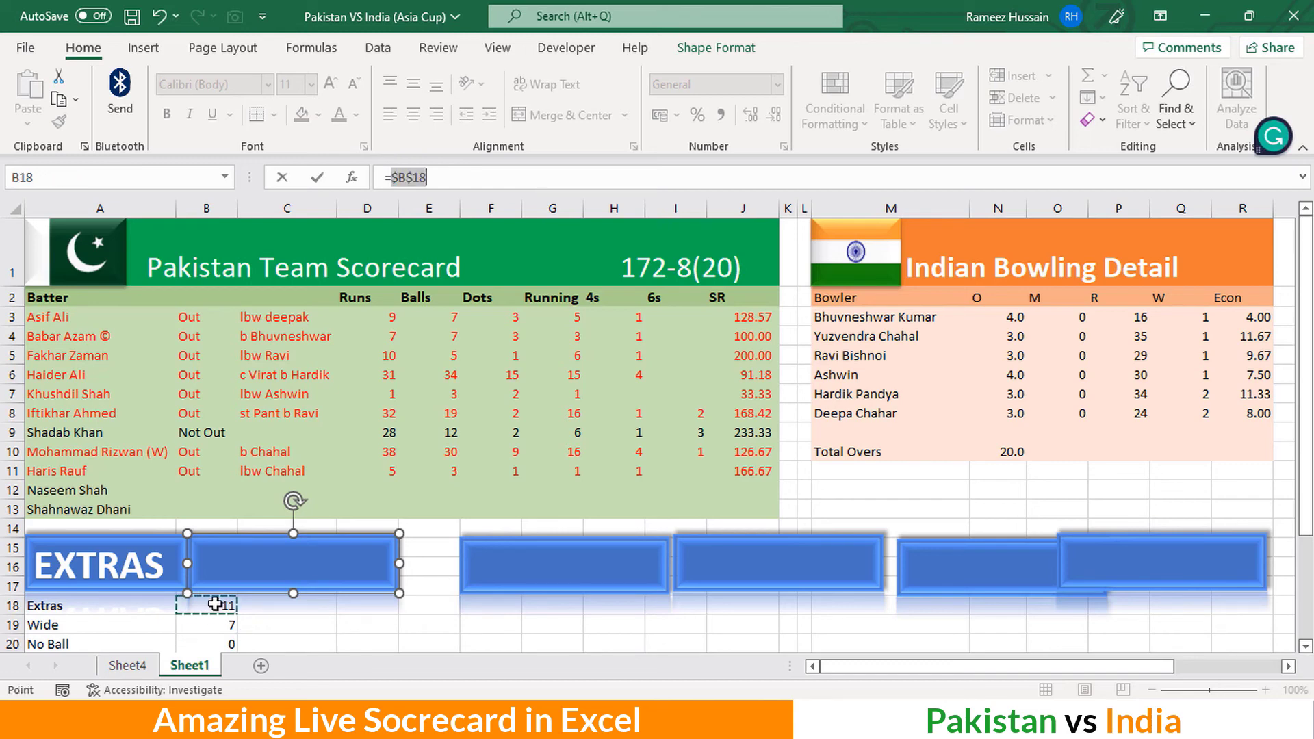
{"action": "key", "text": "Return"}
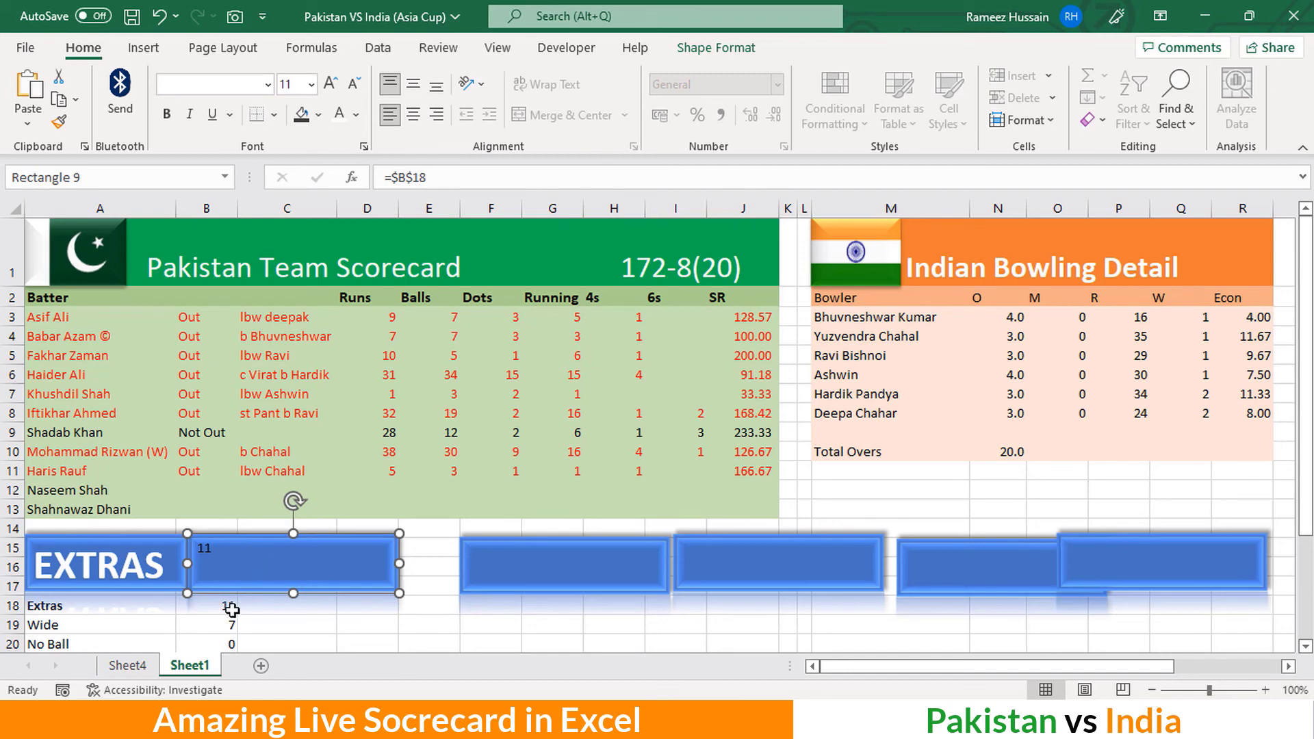
Increase the linked Extras total's font size to 32 and narrow its rectangle to fit the number
{"action": "left_click", "coordinate": [332, 85]}
{"action": "left_click", "coordinate": [332, 85]}
{"action": "left_click", "coordinate": [331, 85]}
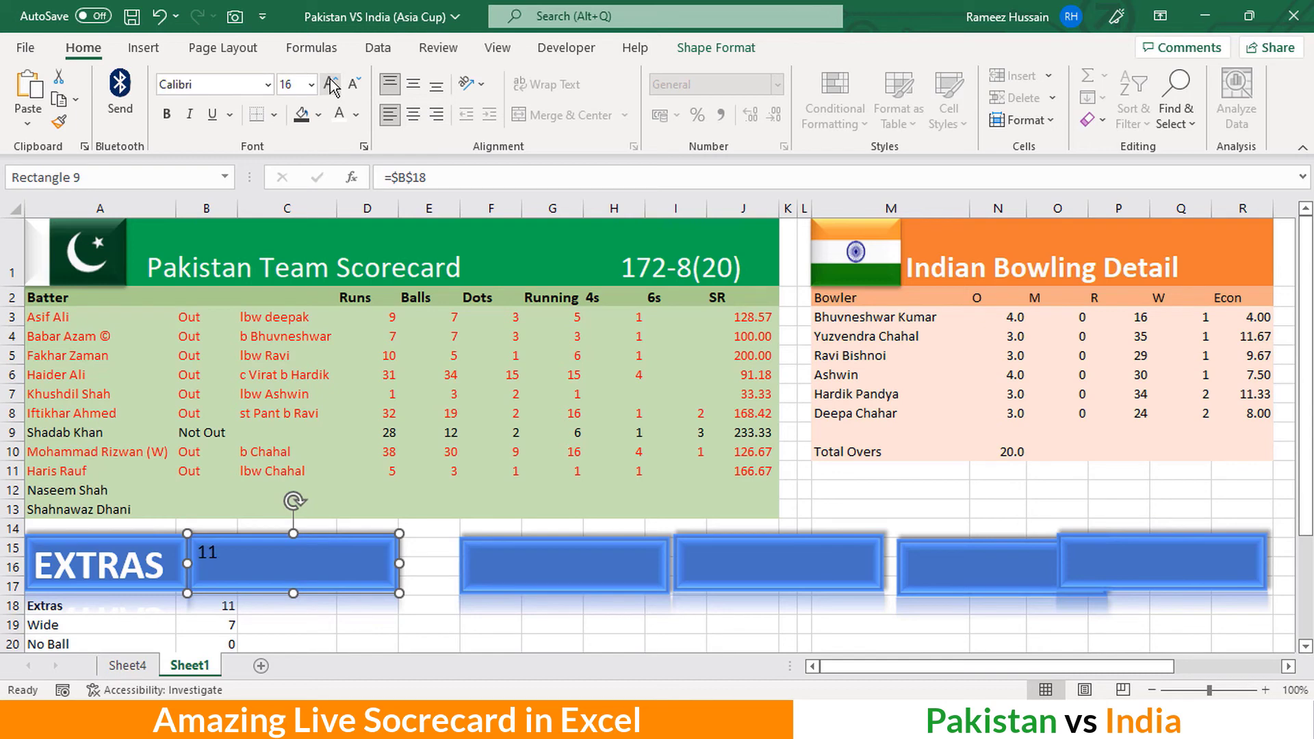
{"action": "left_click", "coordinate": [331, 85]}
{"action": "left_click", "coordinate": [331, 85]}
{"action": "left_click", "coordinate": [331, 85]}
{"action": "left_click", "coordinate": [332, 85]}
{"action": "left_click", "coordinate": [331, 85]}
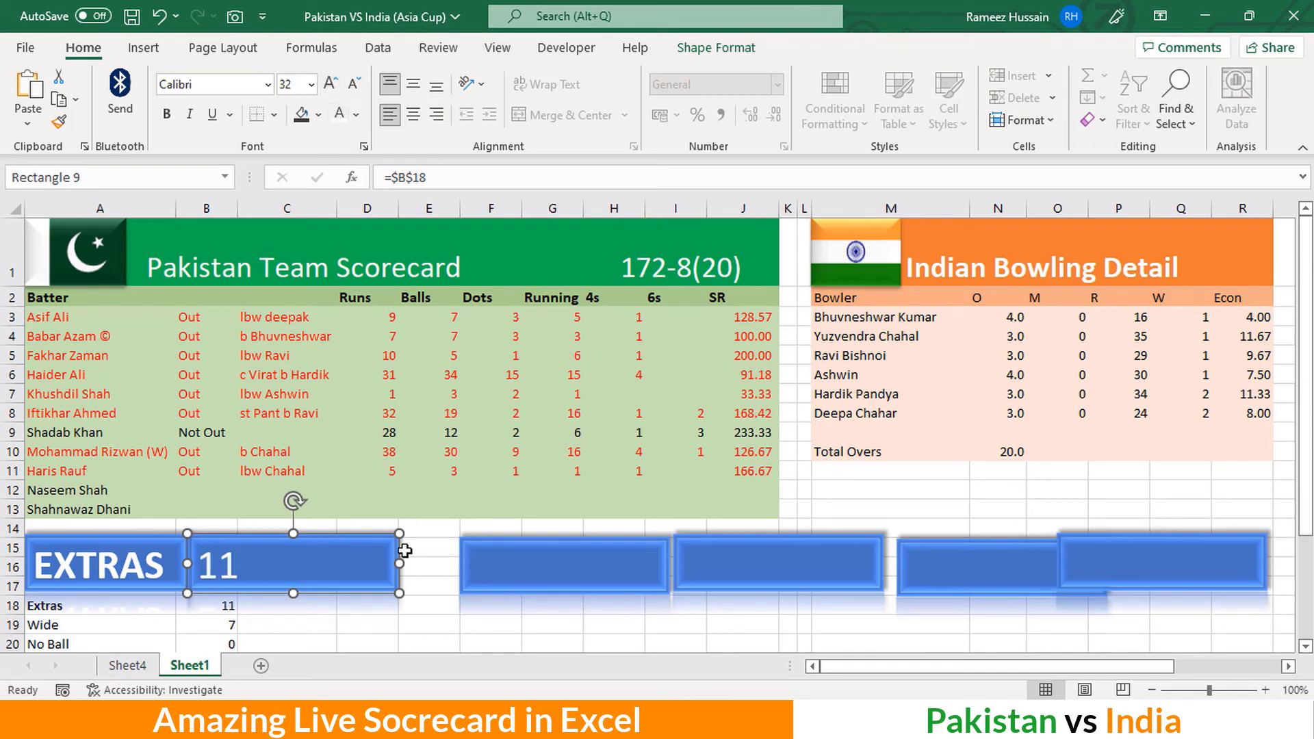
{"action": "left_click_drag", "start_coordinate": [399, 561], "coordinate": [284, 552]}
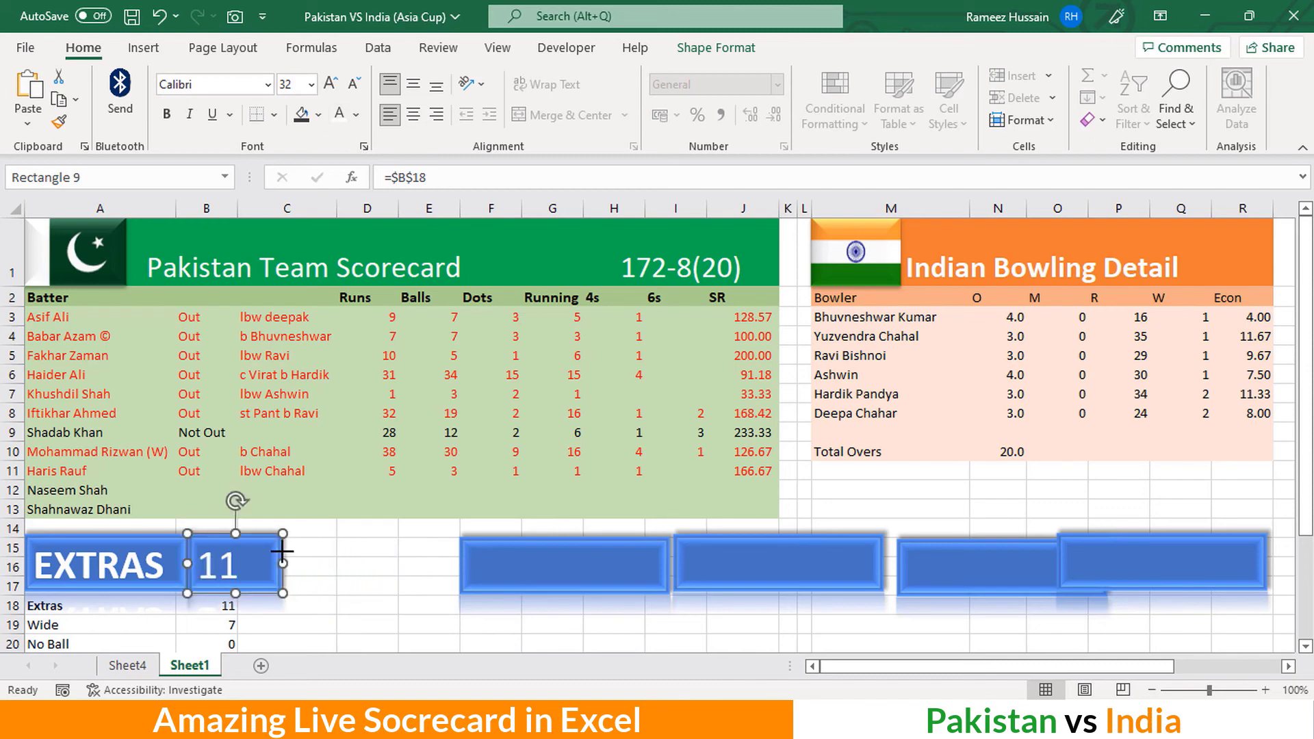
{"action": "left_click", "coordinate": [331, 547]}
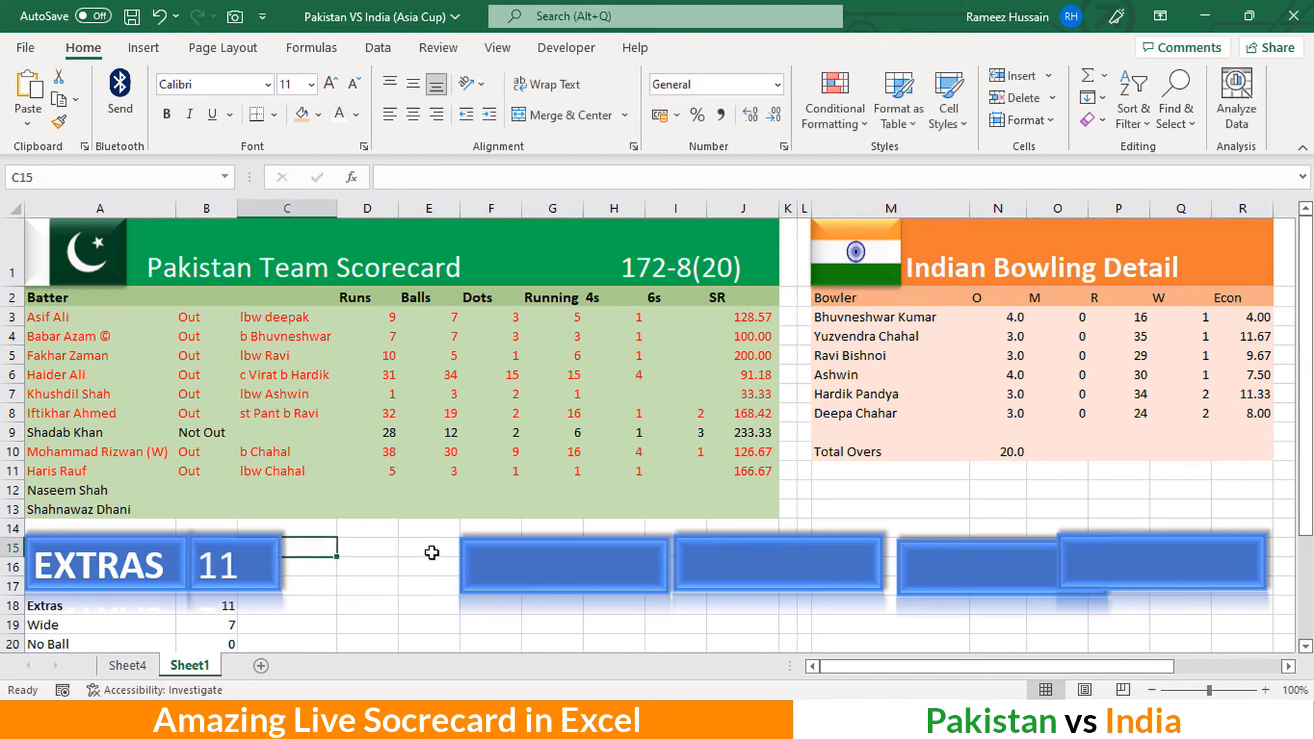
Fill the EXTRAS rectangle and its total rectangle with the standard Blue colour
{"action": "left_click", "coordinate": [169, 553]}
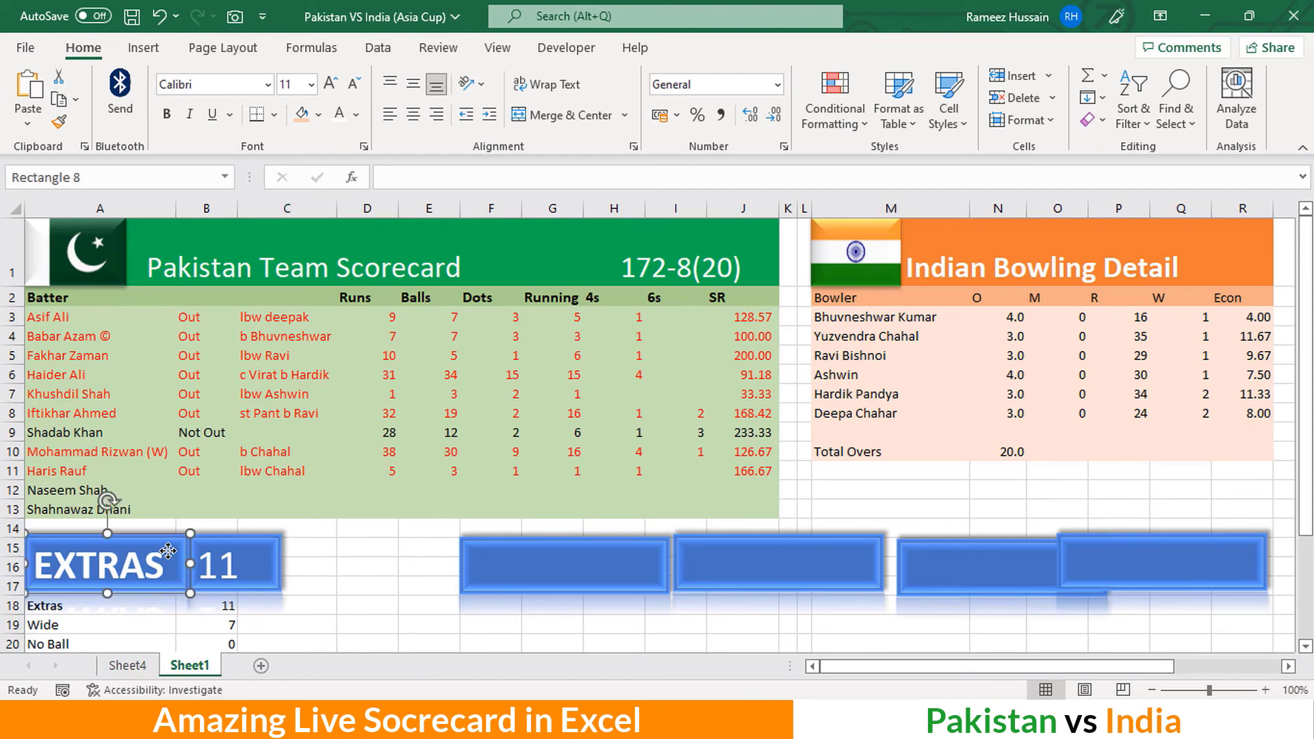
{"action": "left_click", "coordinate": [320, 116]}
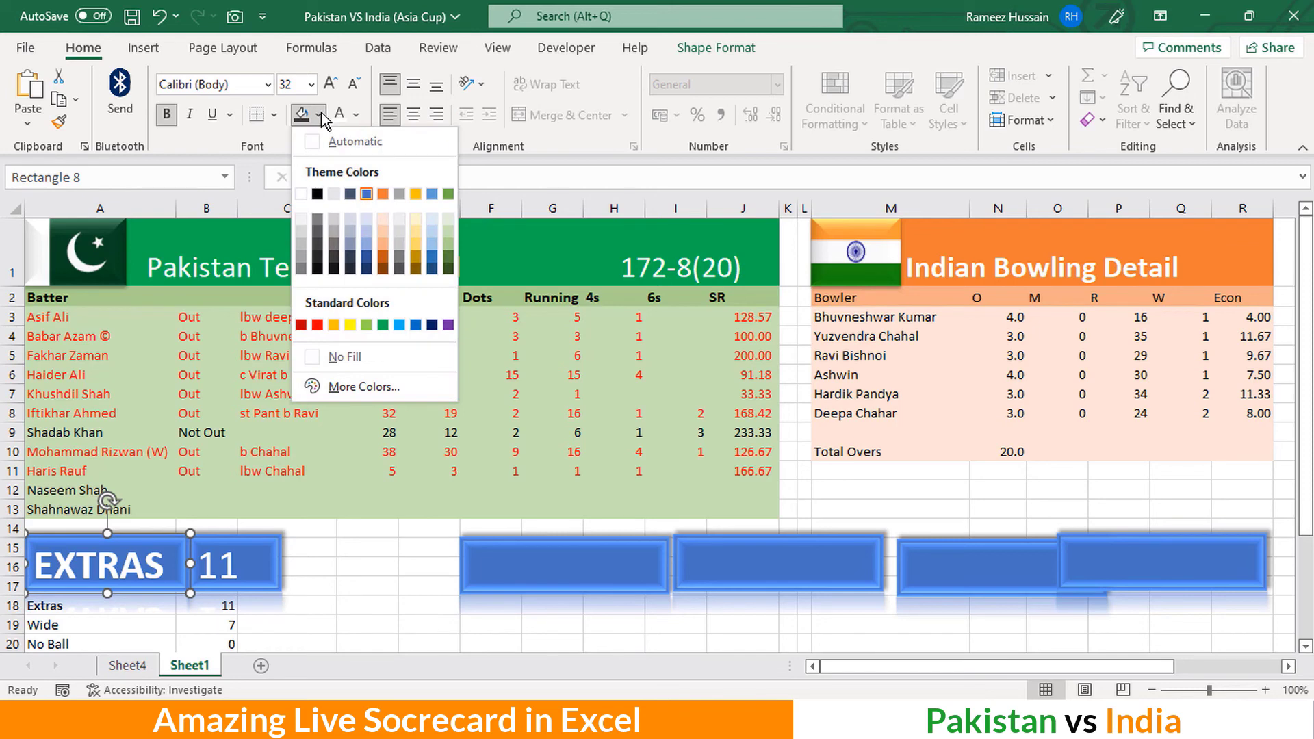
{"action": "left_click", "coordinate": [415, 325]}
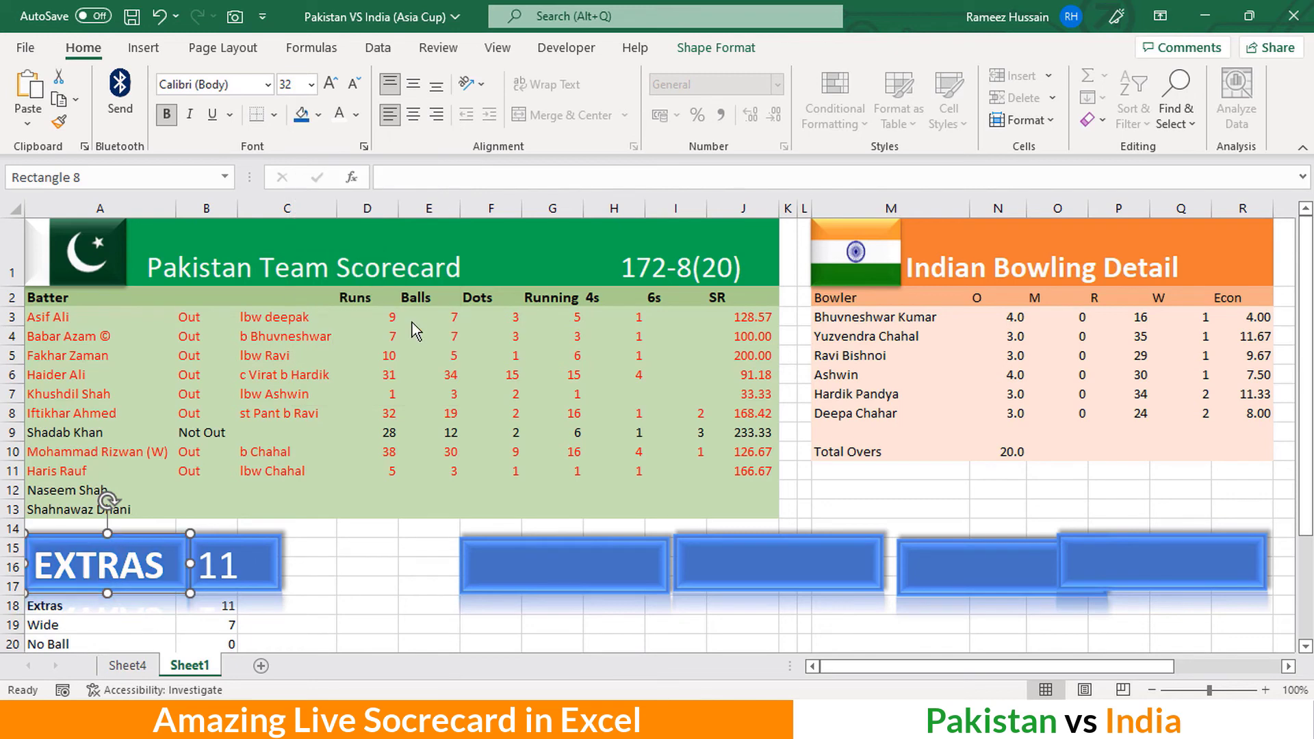
{"action": "left_click", "coordinate": [260, 560]}
{"action": "left_click", "coordinate": [310, 118]}
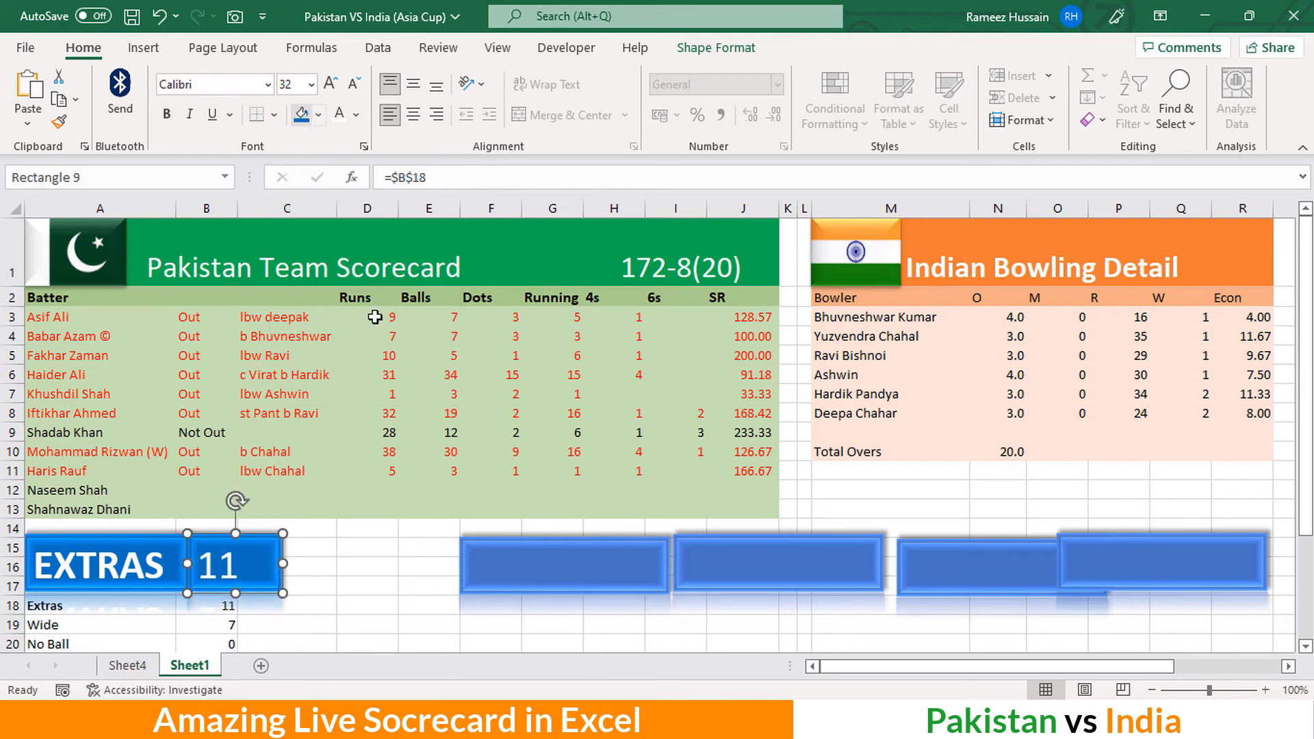
Move the third and fourth rectangles closer to the EXTRAS pair, leaving a gap between them
{"action": "left_click", "coordinate": [425, 562]}
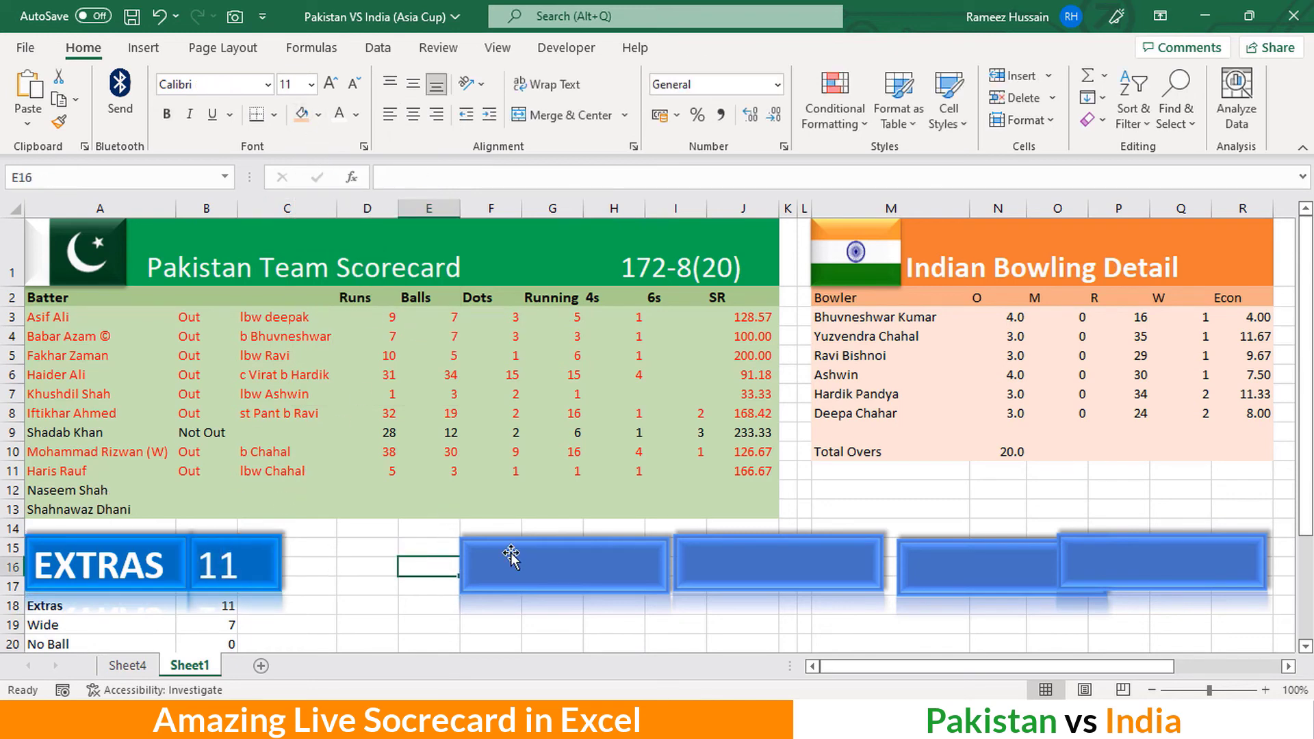
{"action": "left_click_drag", "start_coordinate": [560, 558], "coordinate": [416, 552]}
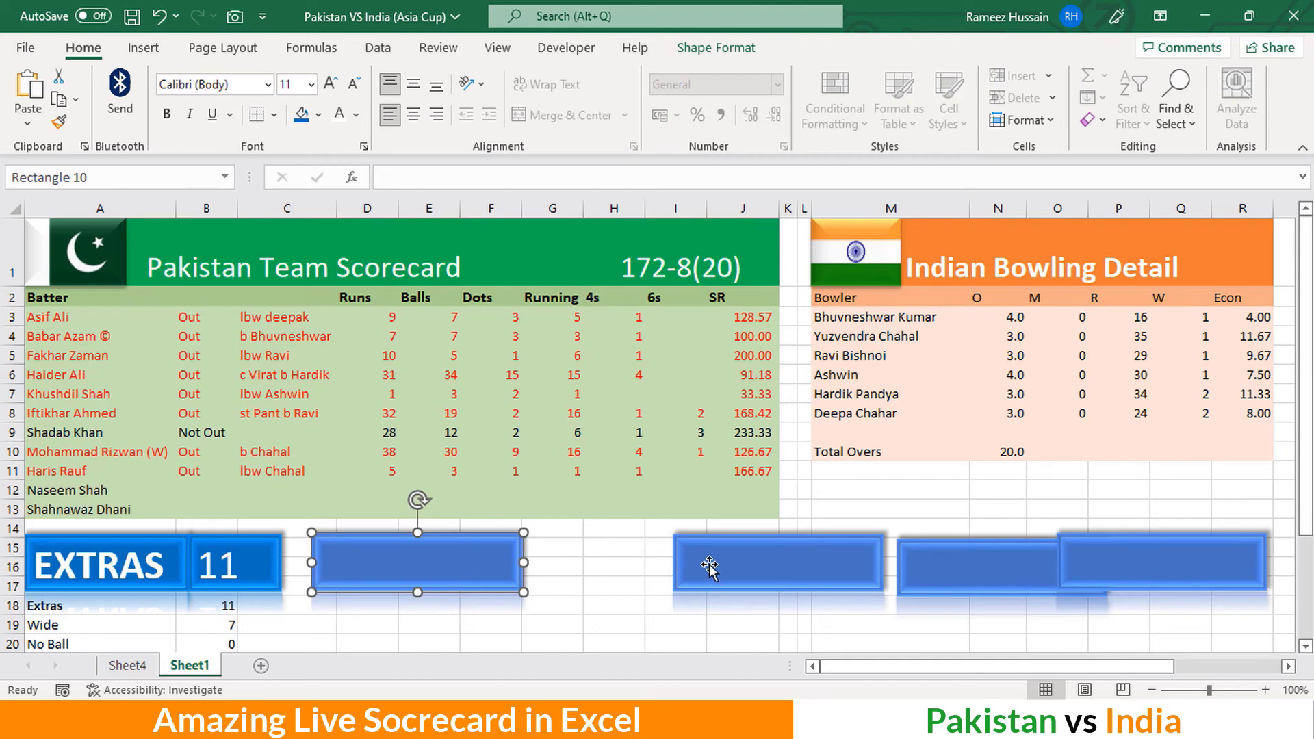
{"action": "left_click_drag", "start_coordinate": [710, 561], "coordinate": [581, 561]}
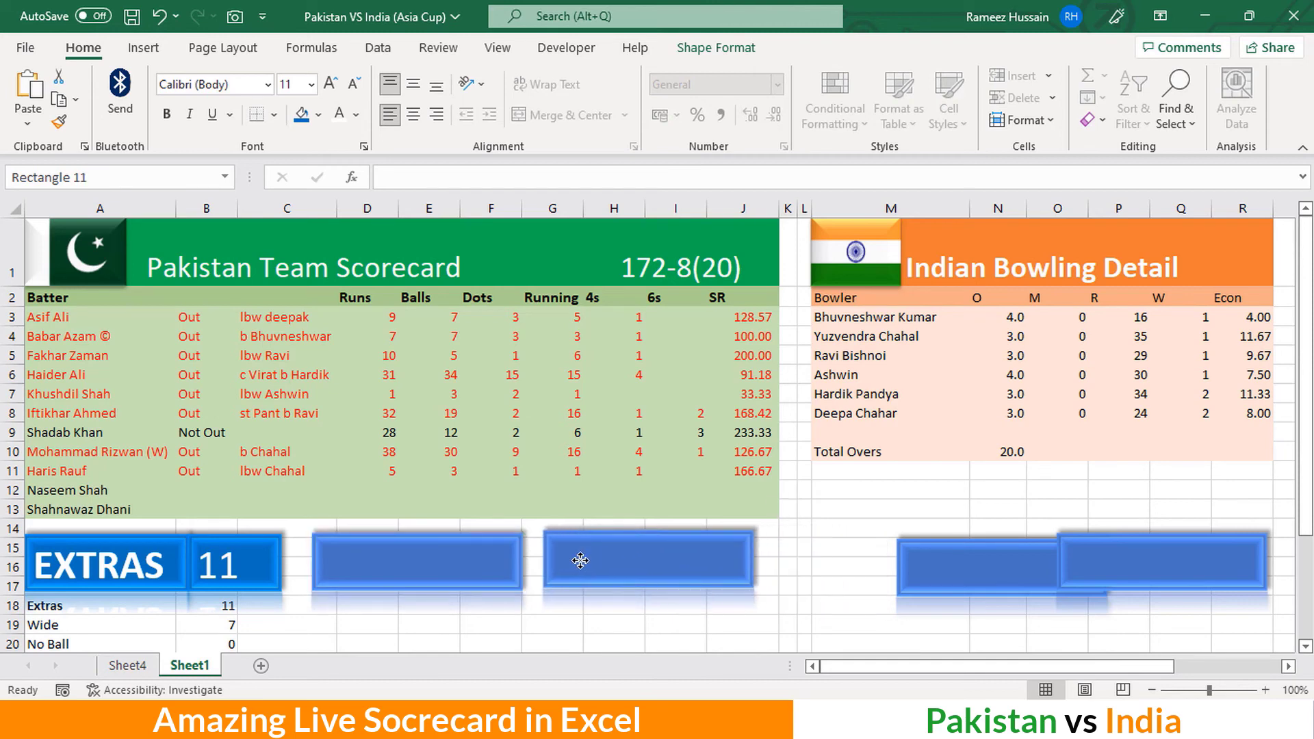
{"action": "left_click", "coordinate": [479, 570]}
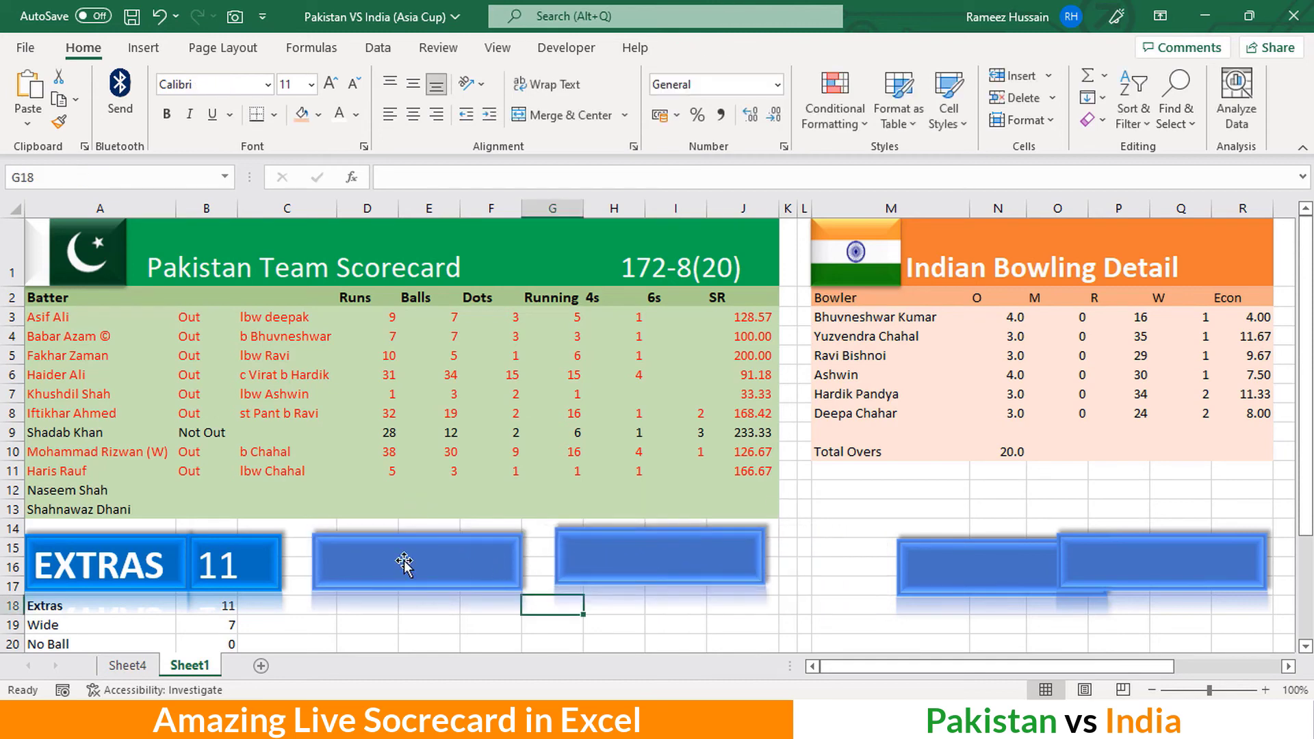
Fill the third and fourth rectangles with the standard Green colour
{"action": "left_click", "coordinate": [405, 561]}
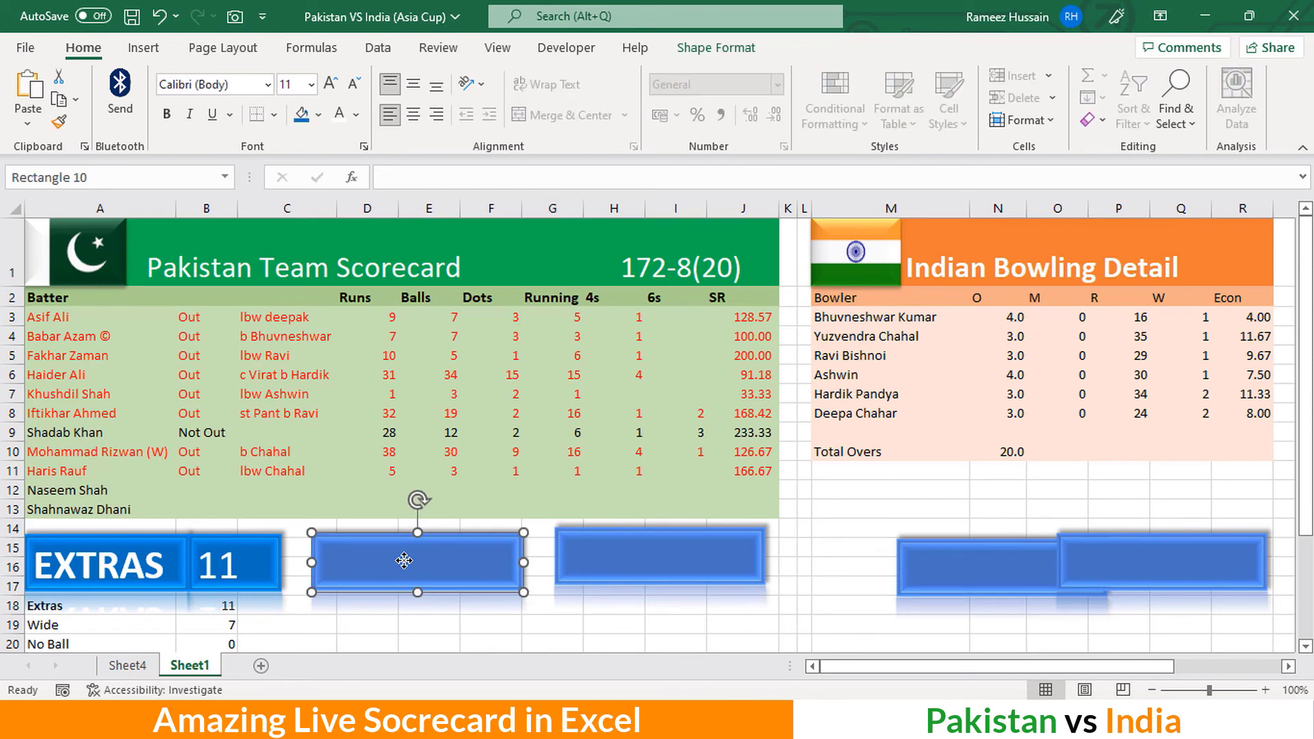
{"action": "left_click", "coordinate": [319, 114]}
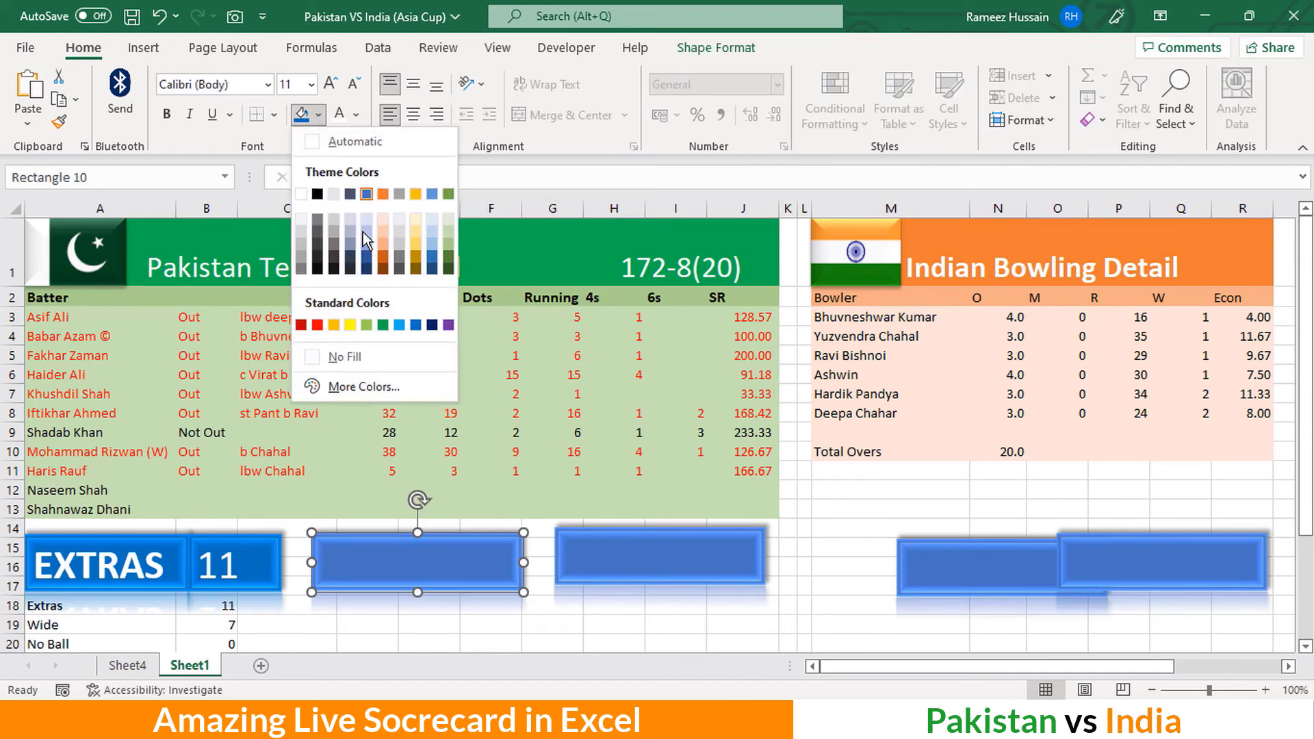
{"action": "left_click", "coordinate": [382, 324]}
{"action": "left_click", "coordinate": [602, 558]}
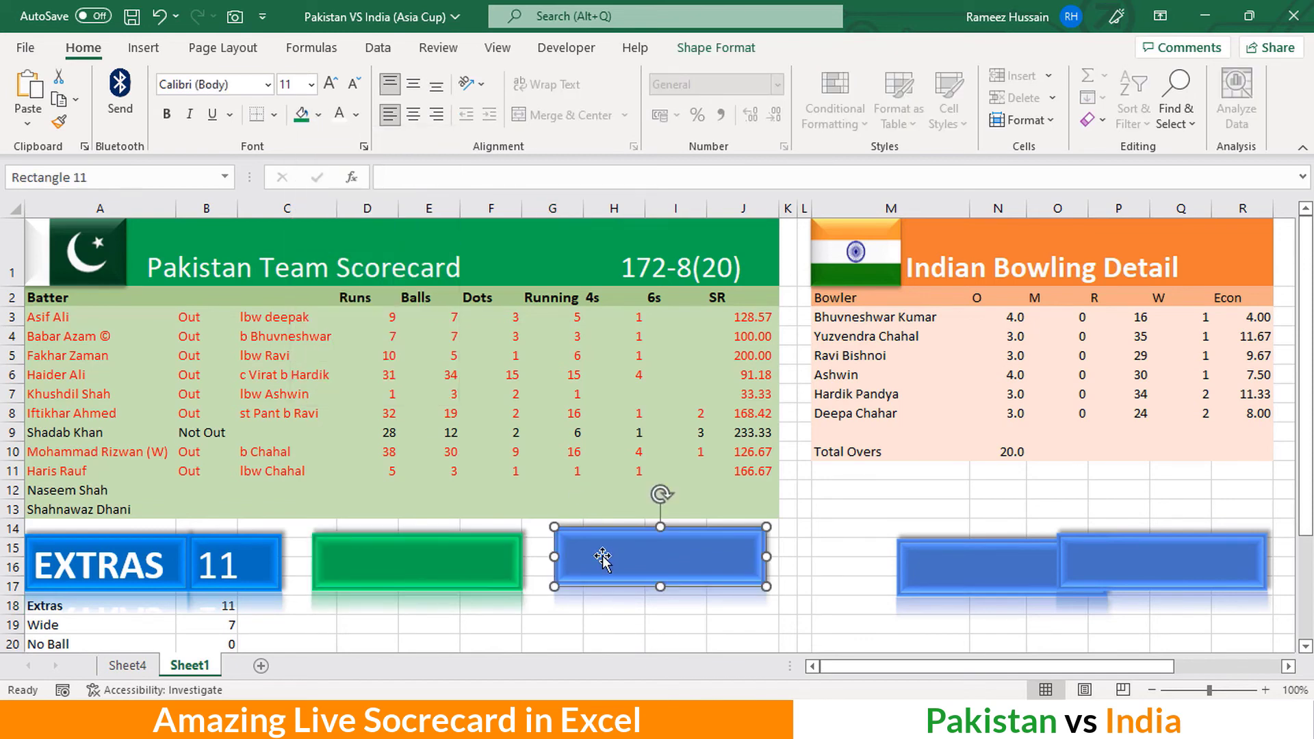
{"action": "left_click", "coordinate": [301, 115]}
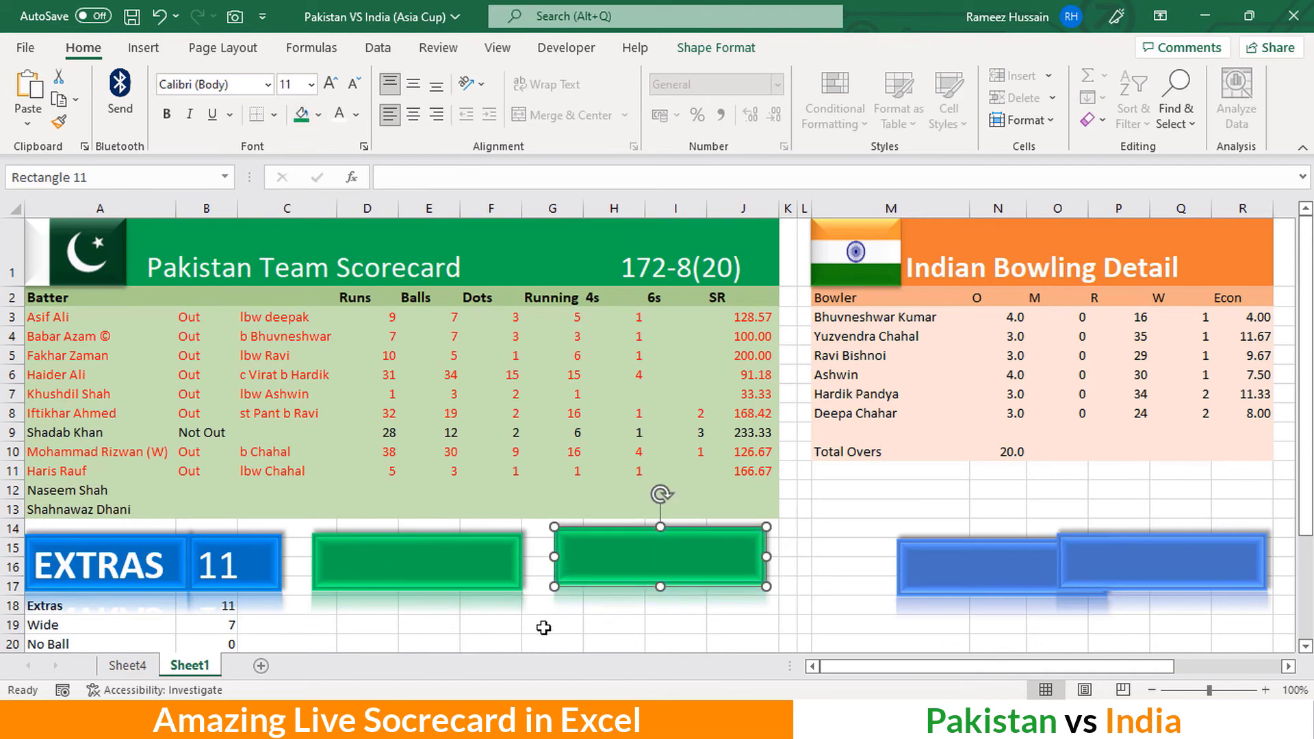
{"action": "left_click", "coordinate": [542, 624]}
{"action": "left_click", "coordinate": [597, 574]}
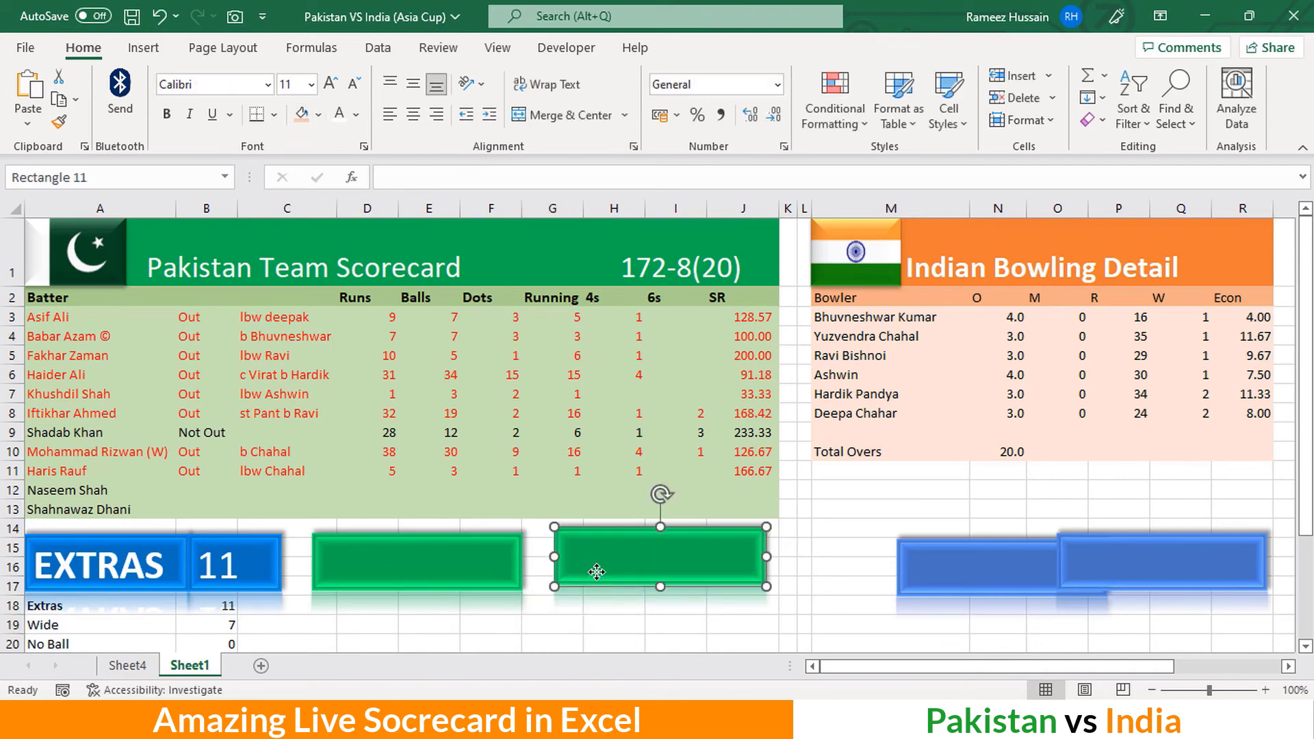
Label the first green rectangle with the text OVERS and increase its font size to 32
{"action": "left_click", "coordinate": [440, 574]}
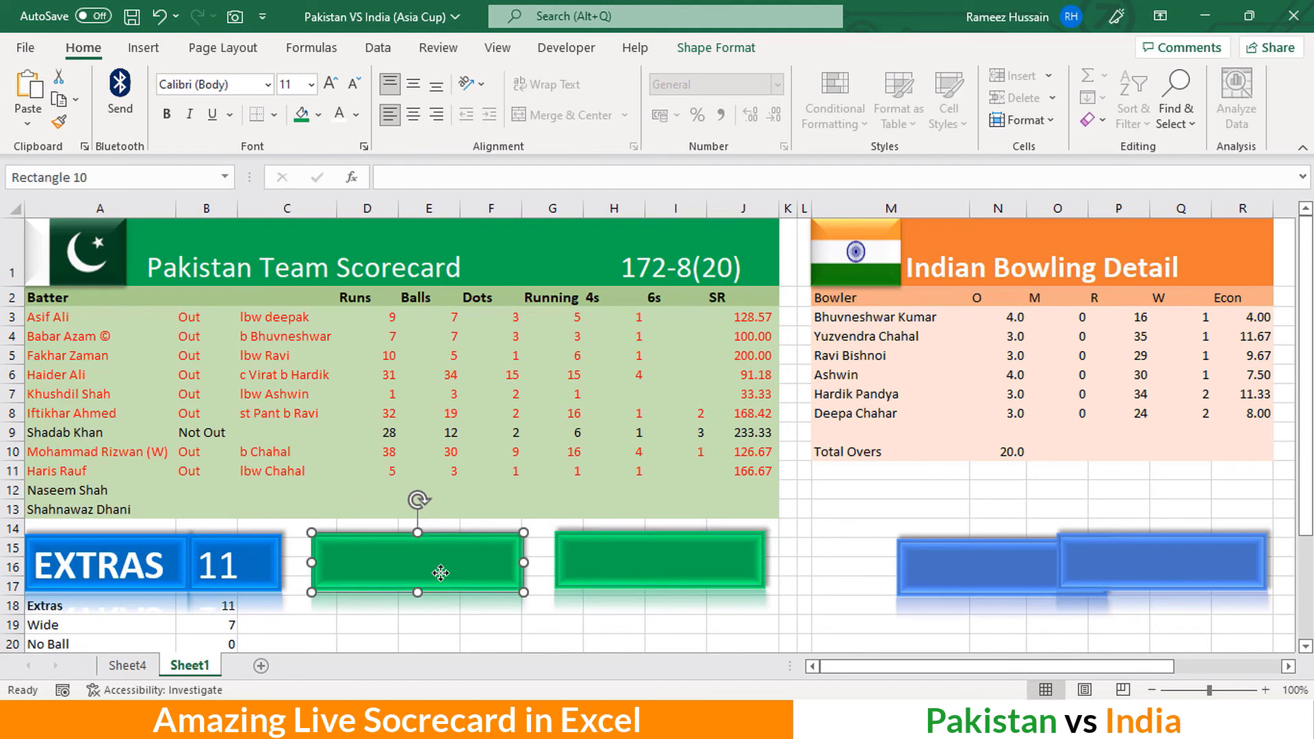
{"action": "type", "text": "OVERS"}
{"action": "key", "text": "Escape"}
{"action": "left_click", "coordinate": [334, 85]}
{"action": "left_click", "coordinate": [334, 85]}
{"action": "left_click", "coordinate": [335, 86]}
{"action": "left_click", "coordinate": [335, 86]}
{"action": "left_click", "coordinate": [334, 85]}
{"action": "left_click", "coordinate": [334, 85]}
{"action": "left_click", "coordinate": [334, 85]}
{"action": "left_click", "coordinate": [335, 85]}
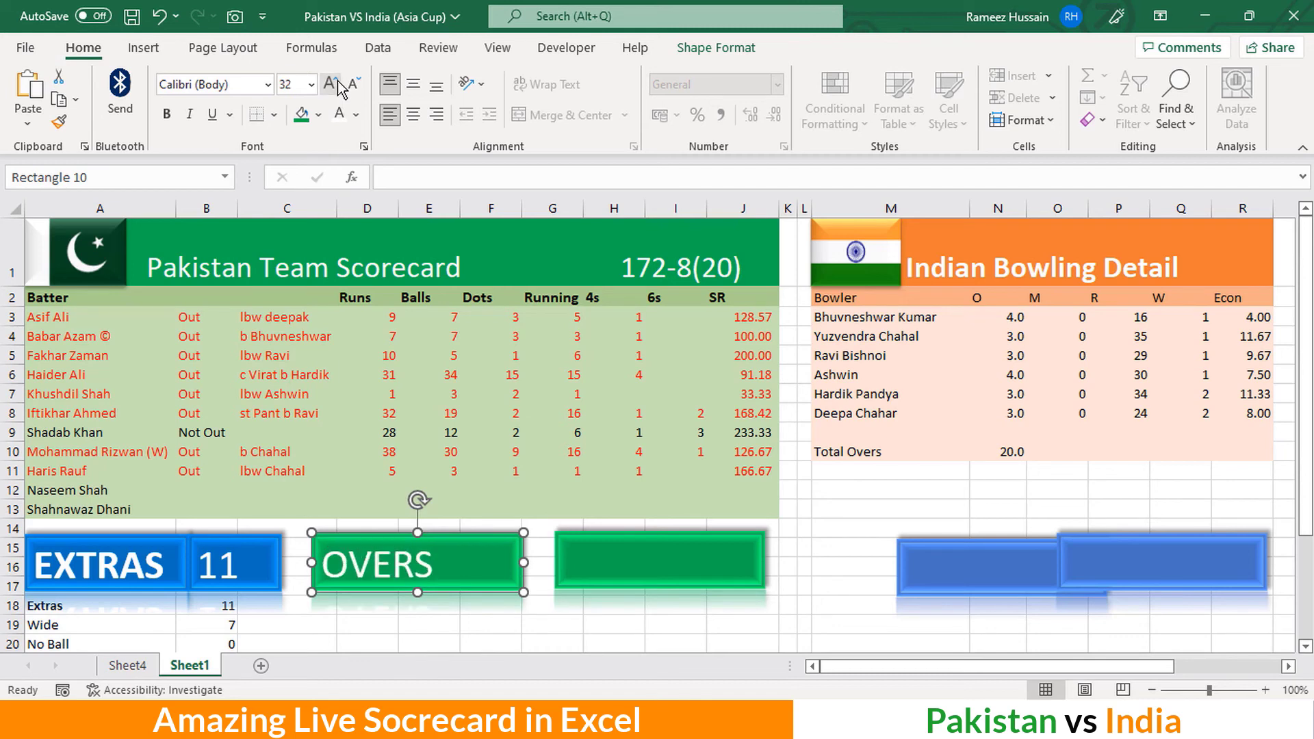
Narrow the OVERS rectangle to fit its text and move the empty green rectangle beside it
{"action": "left_click", "coordinate": [459, 618]}
{"action": "left_click", "coordinate": [511, 558]}
{"action": "left_click_drag", "start_coordinate": [522, 558], "coordinate": [457, 559]}
{"action": "left_click", "coordinate": [507, 569]}
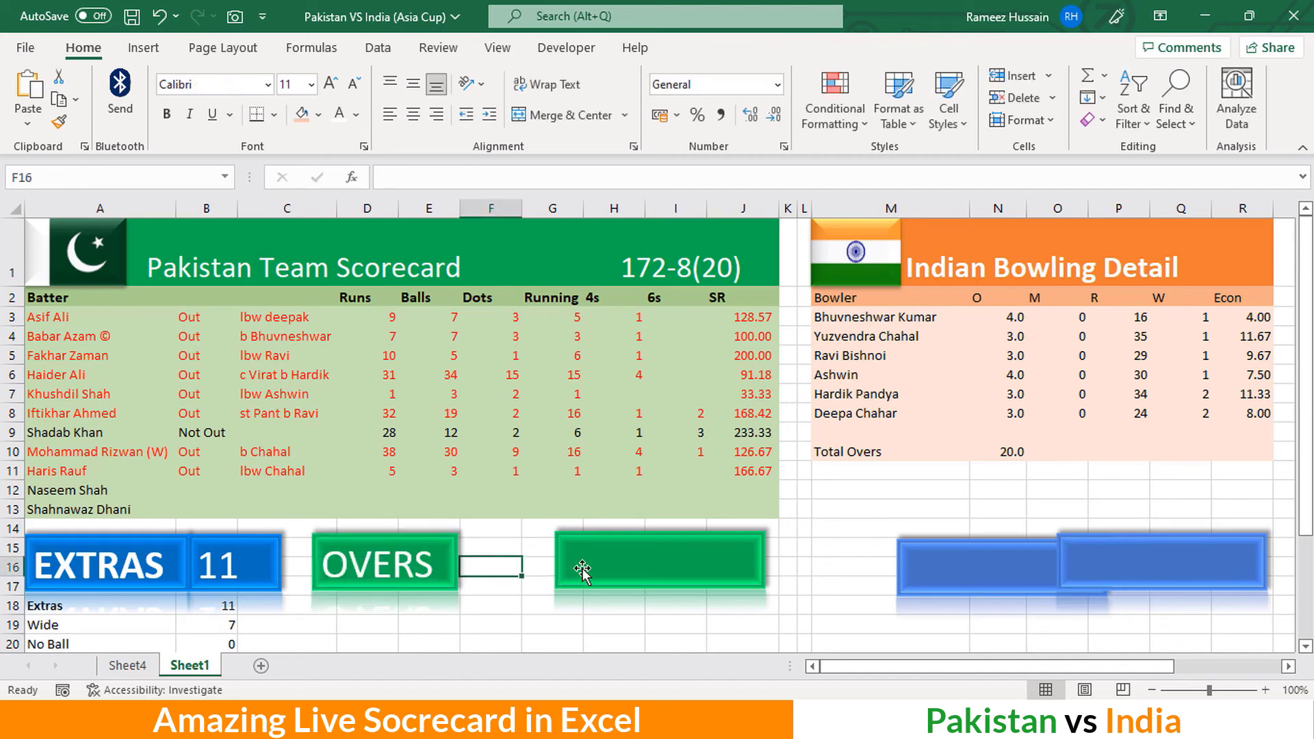
{"action": "left_click_drag", "start_coordinate": [575, 568], "coordinate": [487, 569]}
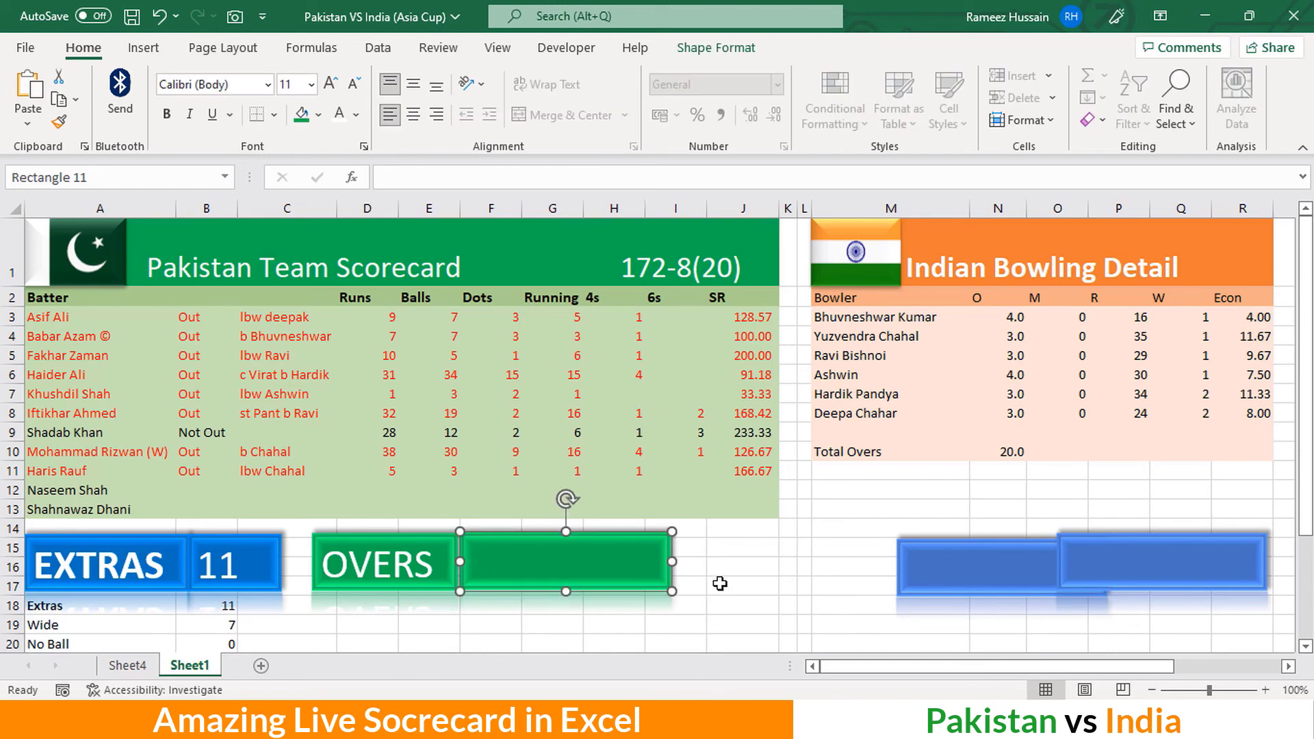
Nudge the empty green rectangle in small increments so it sits flush against the OVERS rectangle
{"action": "scroll", "coordinate": [719, 581], "scroll_direction": "up", "scroll_amount": 4}
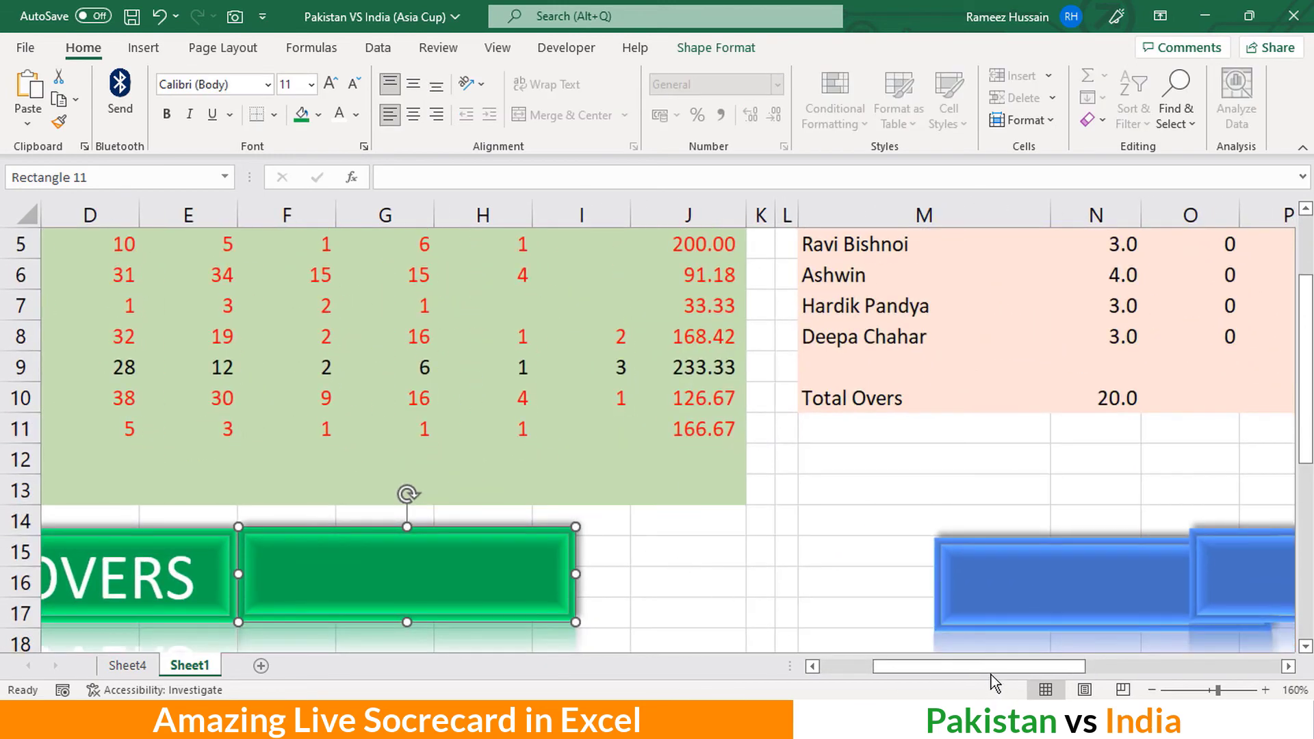
{"action": "left_click_drag", "start_coordinate": [924, 673], "coordinate": [838, 675]}
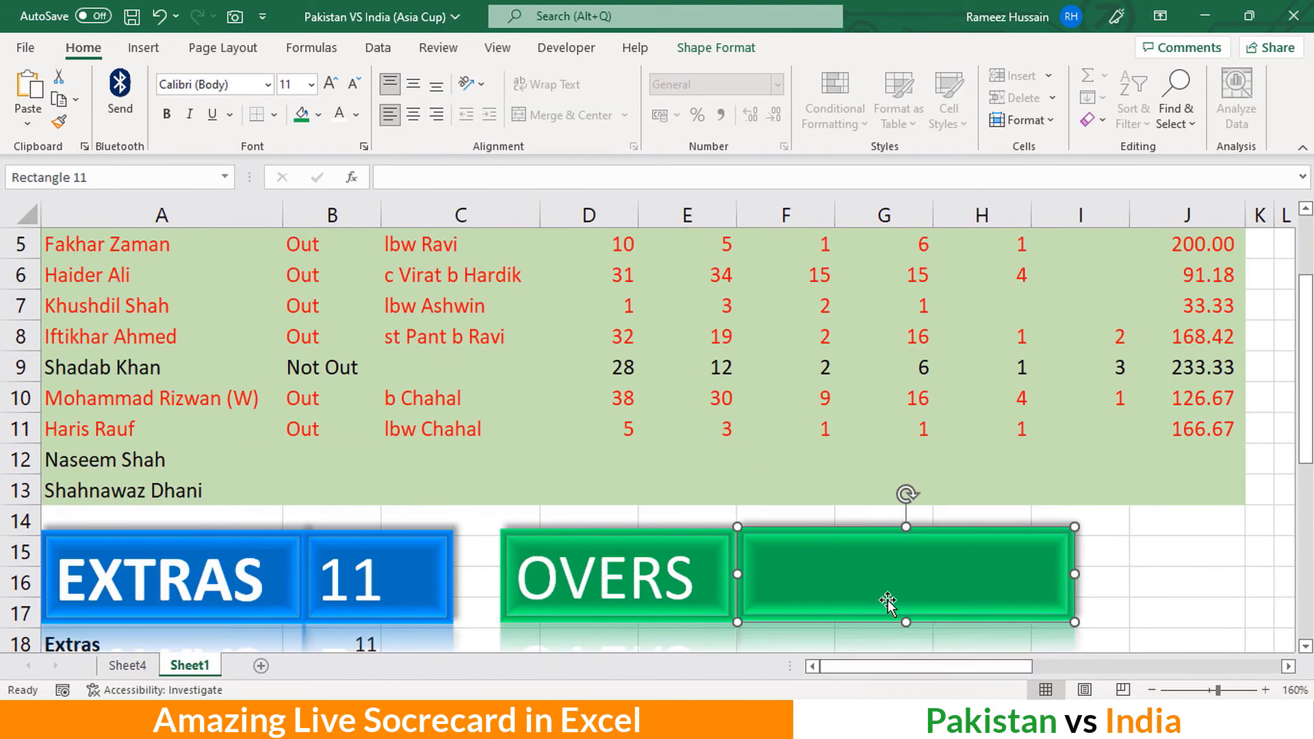
{"action": "key", "text": "Left"}
{"action": "key", "text": "Left"}
{"action": "key", "text": "Left"}
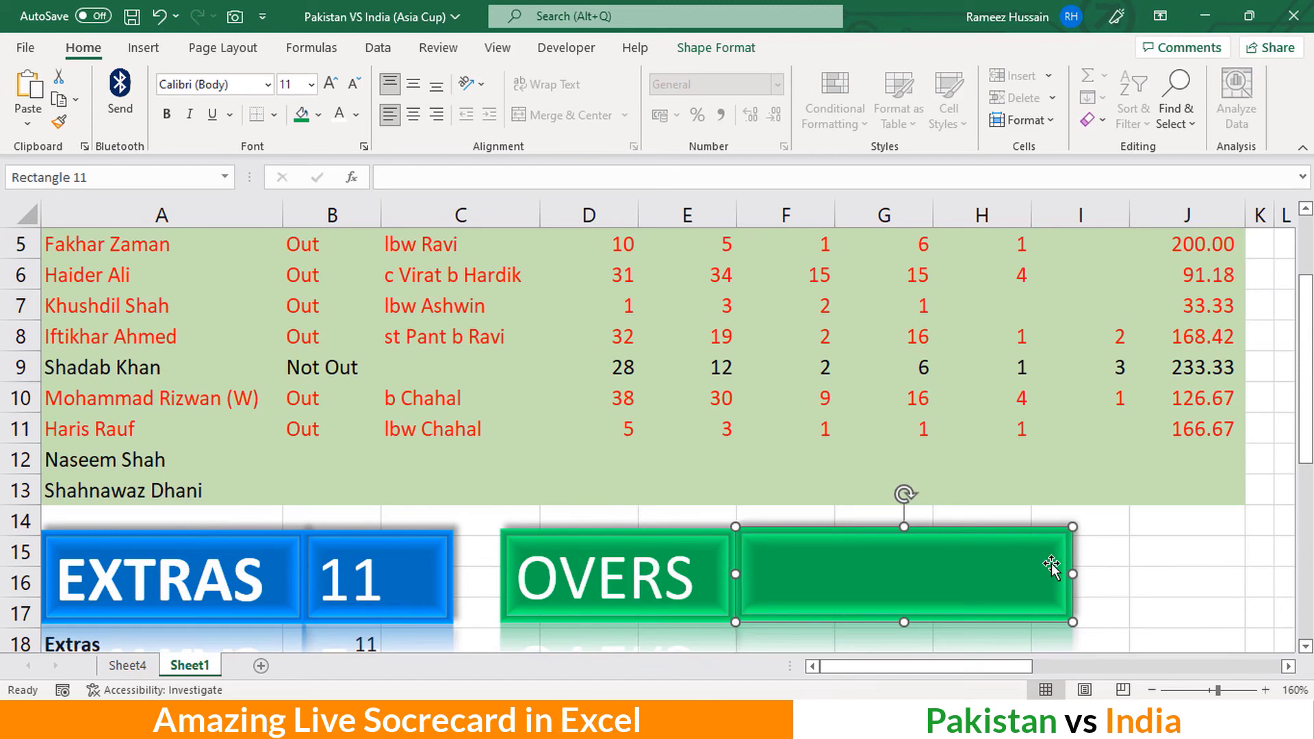
{"action": "left_click", "coordinate": [1123, 569]}
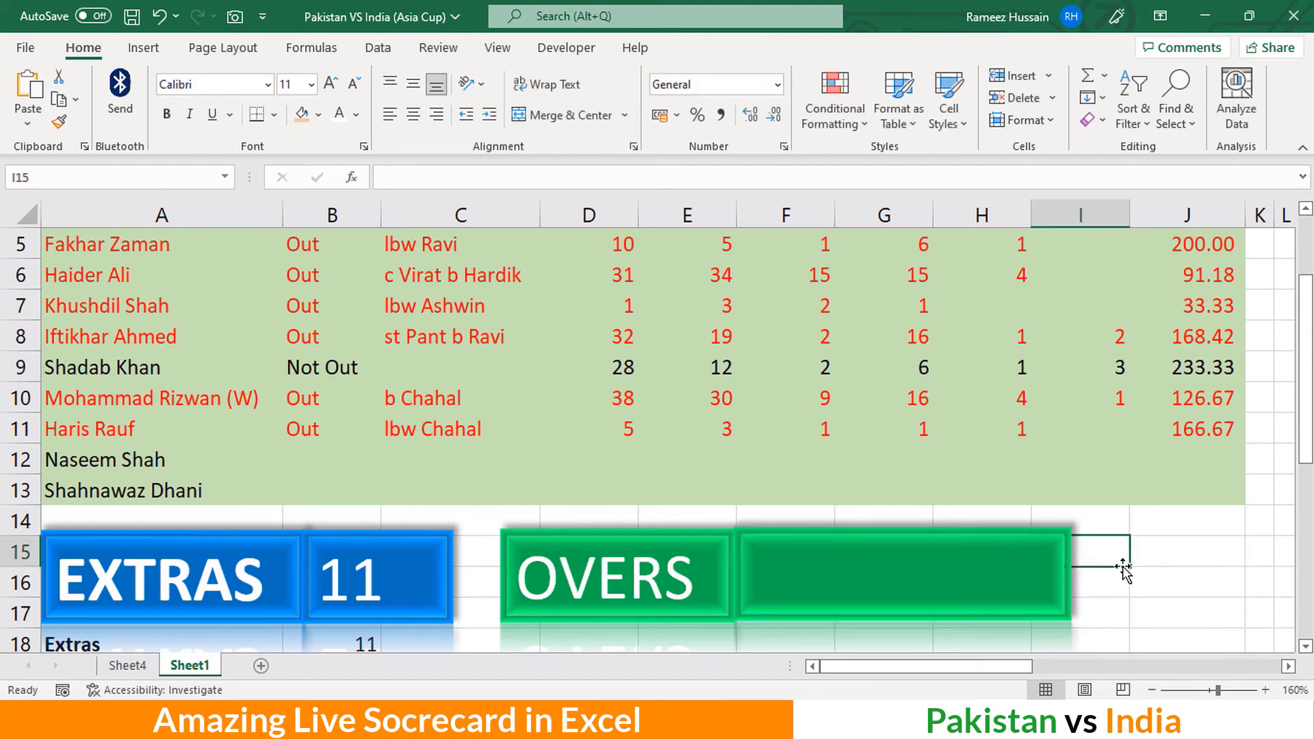
{"action": "left_click", "coordinate": [992, 572]}
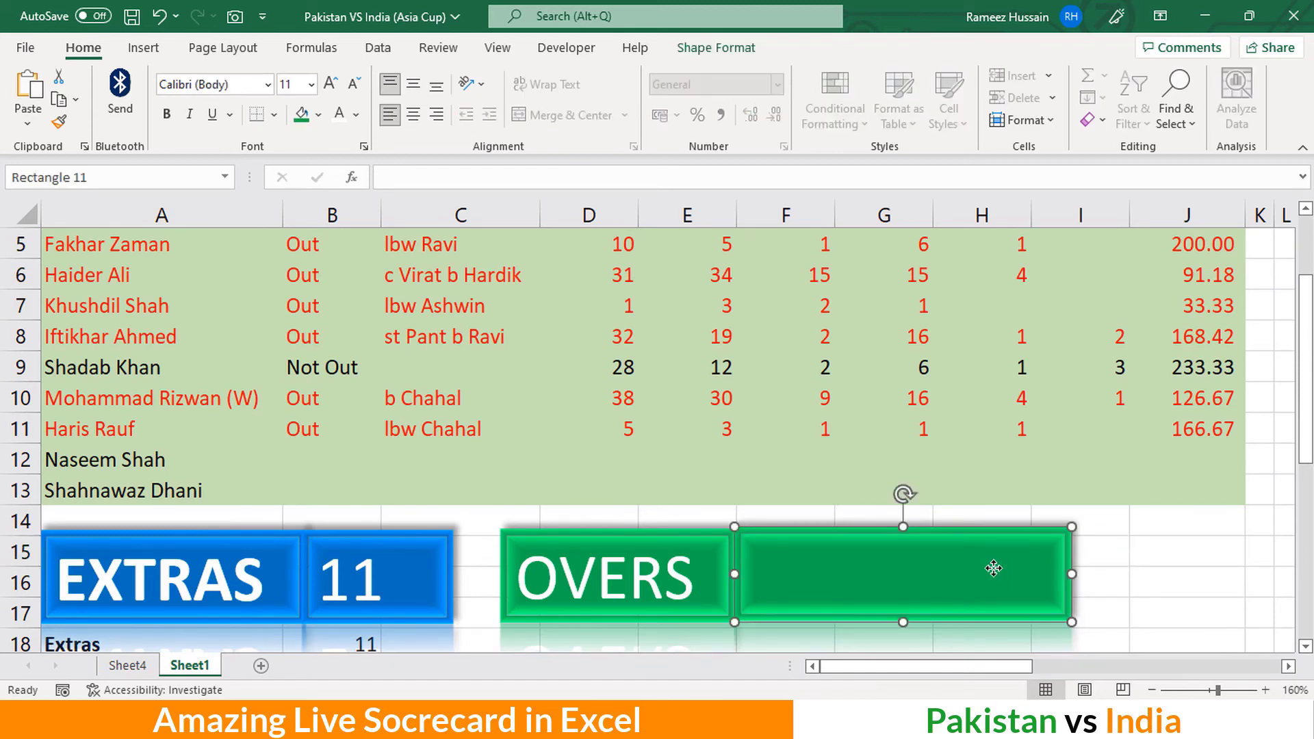
{"action": "left_click", "coordinate": [1125, 581]}
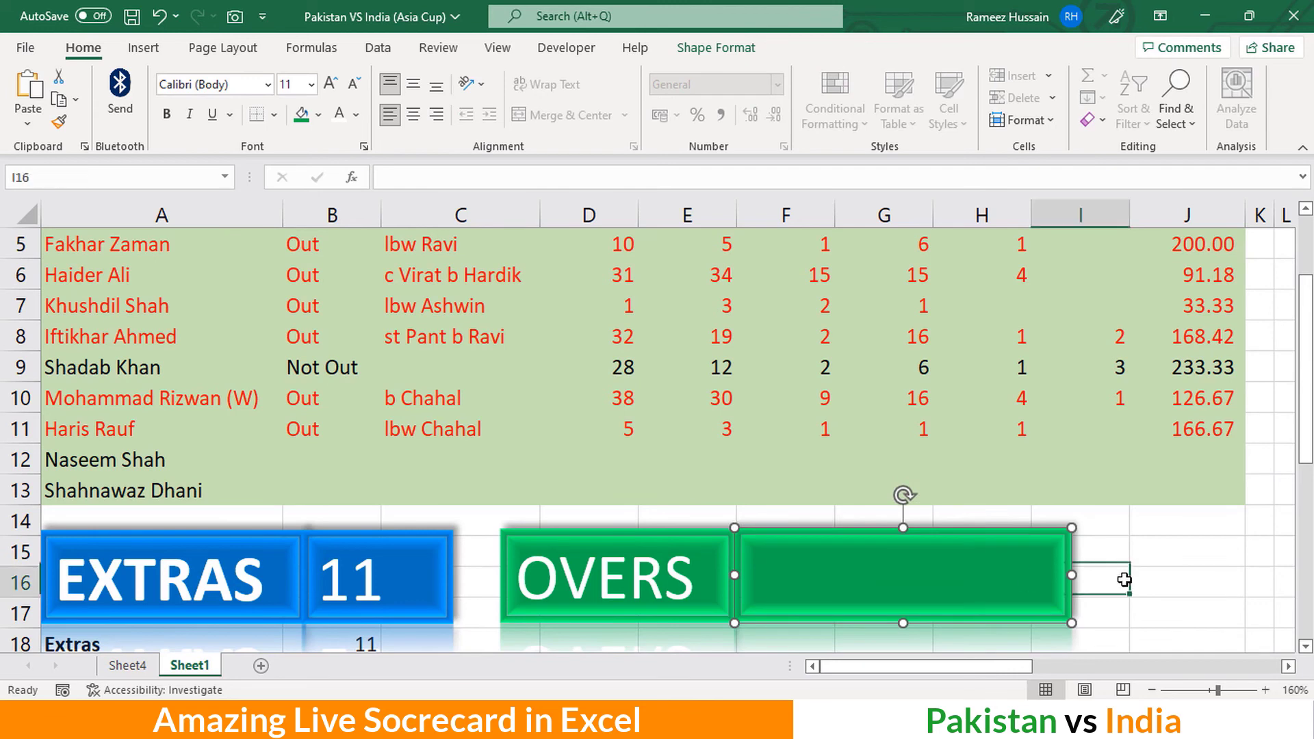
{"action": "left_click", "coordinate": [1029, 569]}
{"action": "scroll", "coordinate": [1161, 567], "scroll_direction": "down", "scroll_amount": 3}
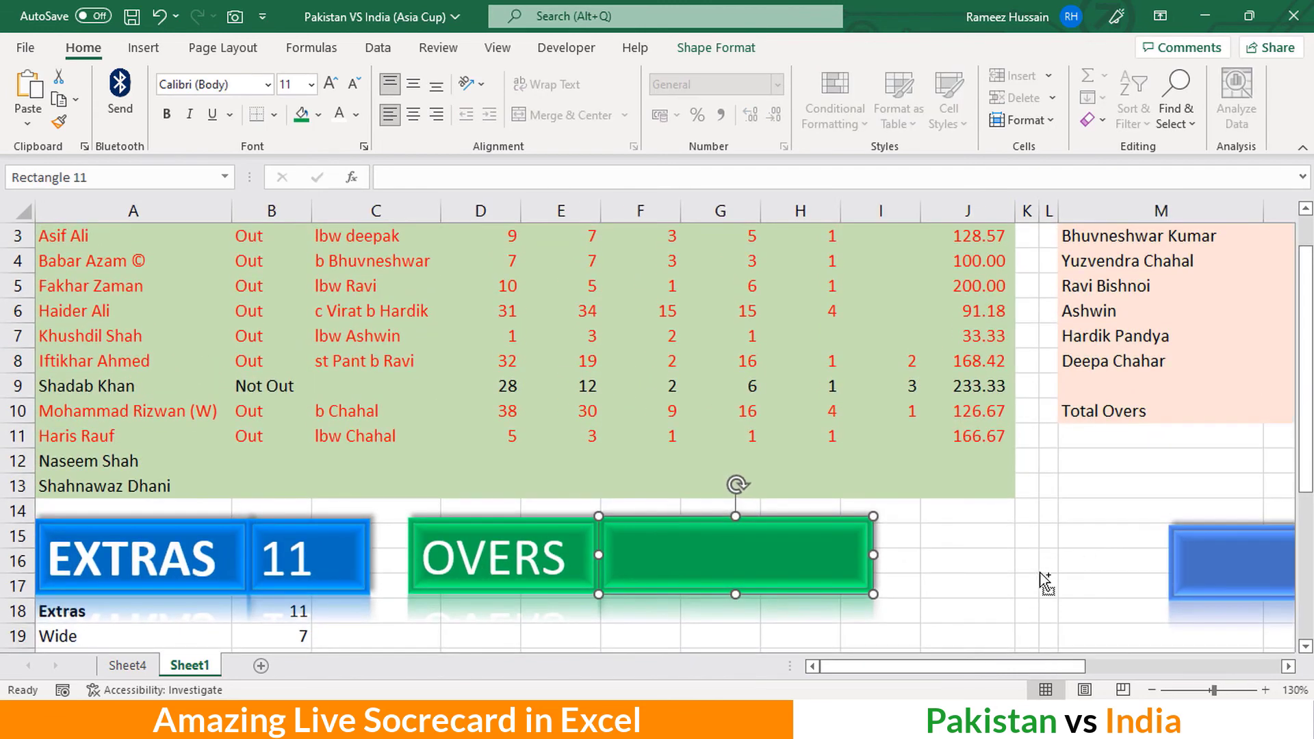
{"action": "scroll", "coordinate": [1046, 581], "scroll_direction": "down", "scroll_amount": 2}
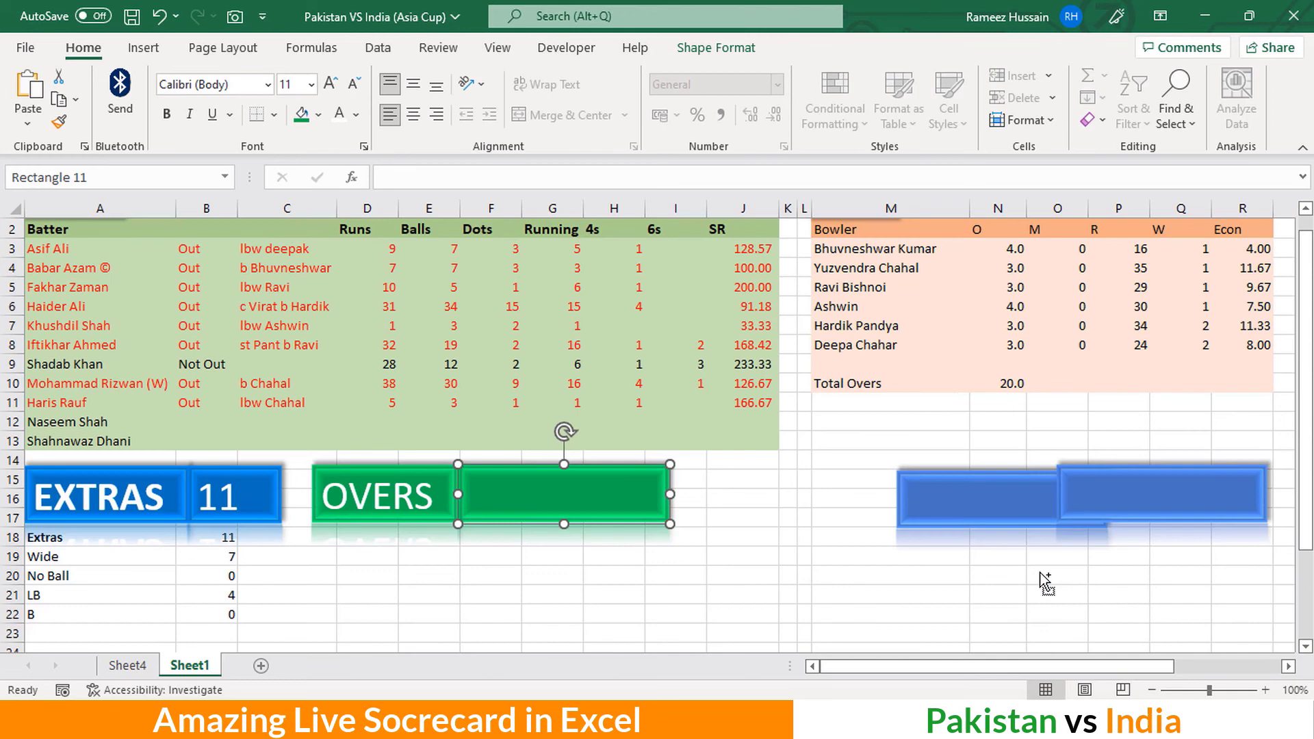
Link the empty green rectangle beside OVERS to the Total Overs value in cell N10
{"action": "left_click", "coordinate": [646, 578]}
{"action": "left_click", "coordinate": [536, 484]}
{"action": "scroll", "coordinate": [674, 571], "scroll_direction": "up", "scroll_amount": 1}
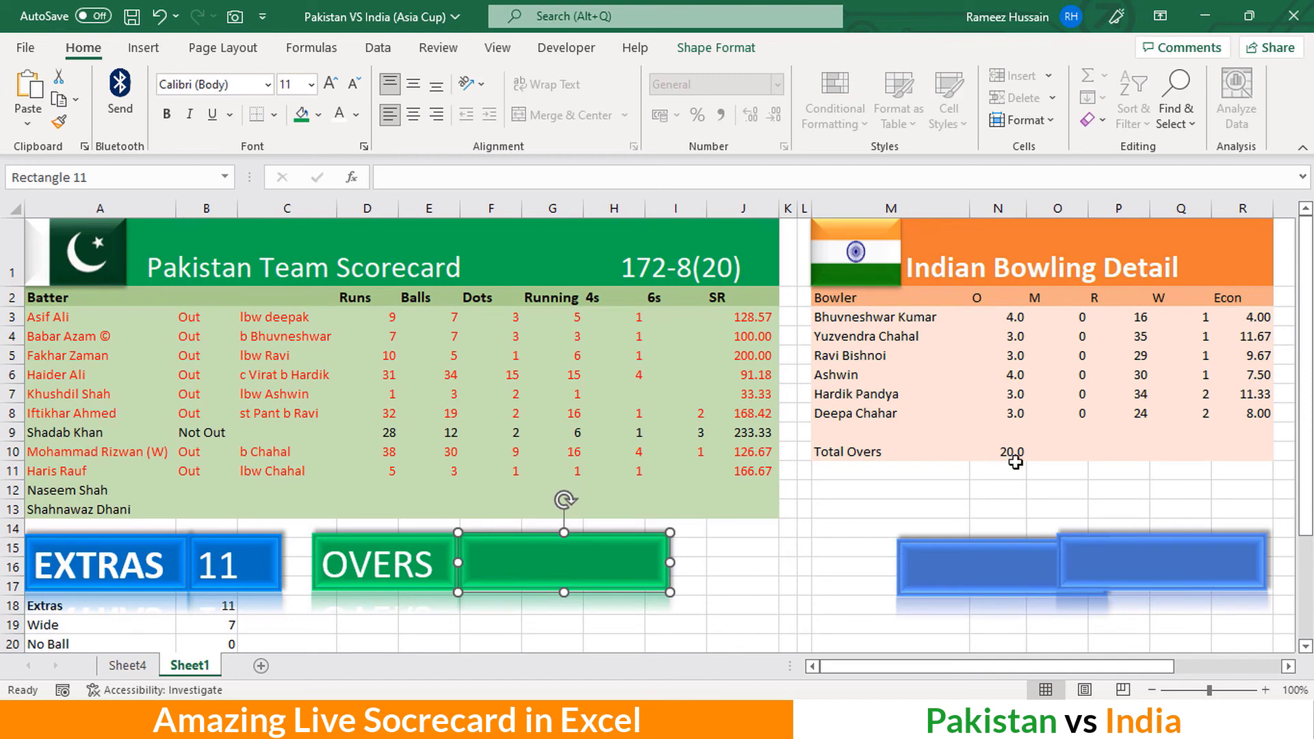
{"action": "left_click", "coordinate": [437, 172]}
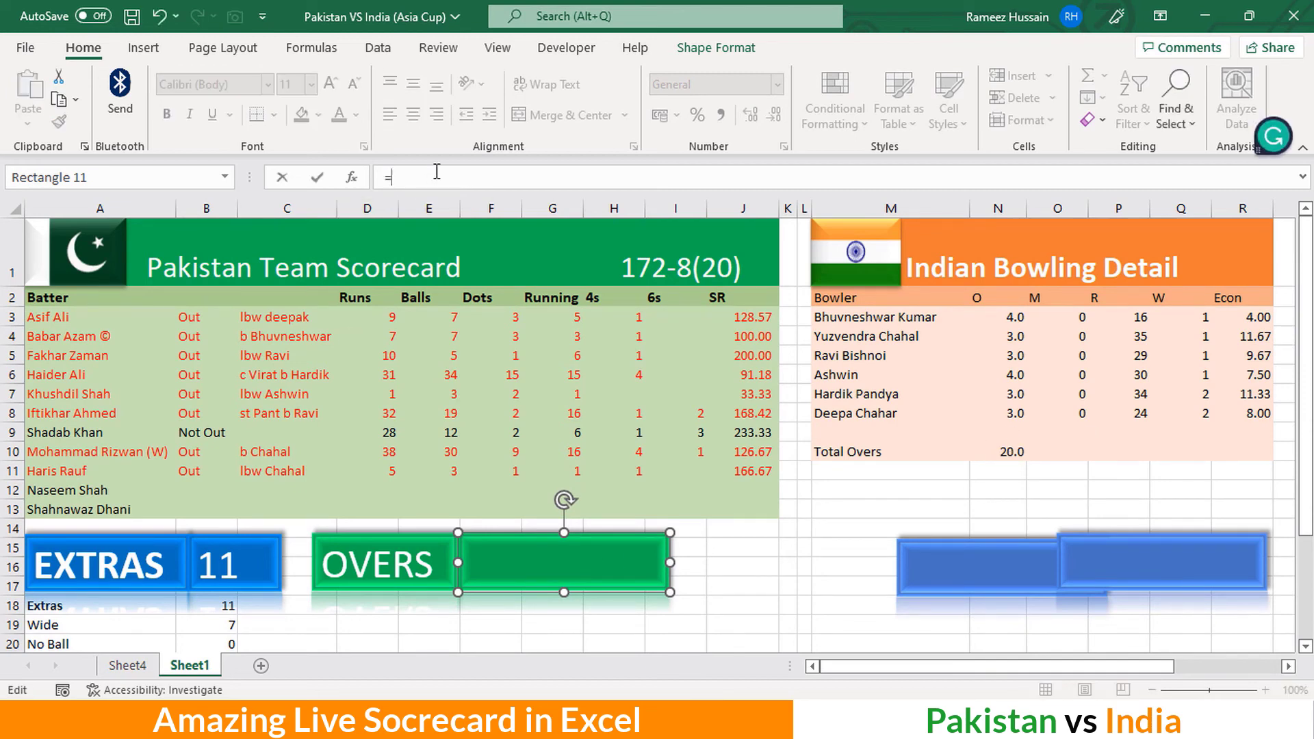
{"action": "type", "text": "="}
{"action": "left_click", "coordinate": [1007, 450]}
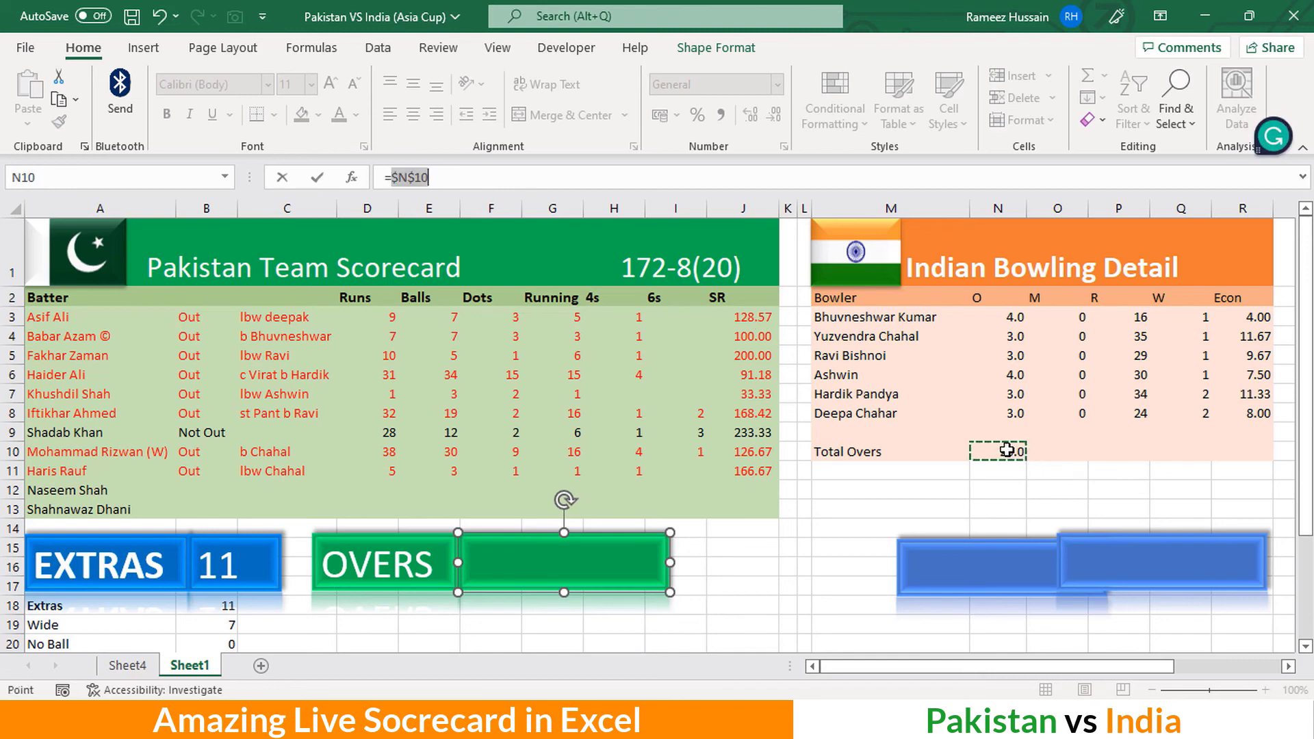
{"action": "key", "text": "Return"}
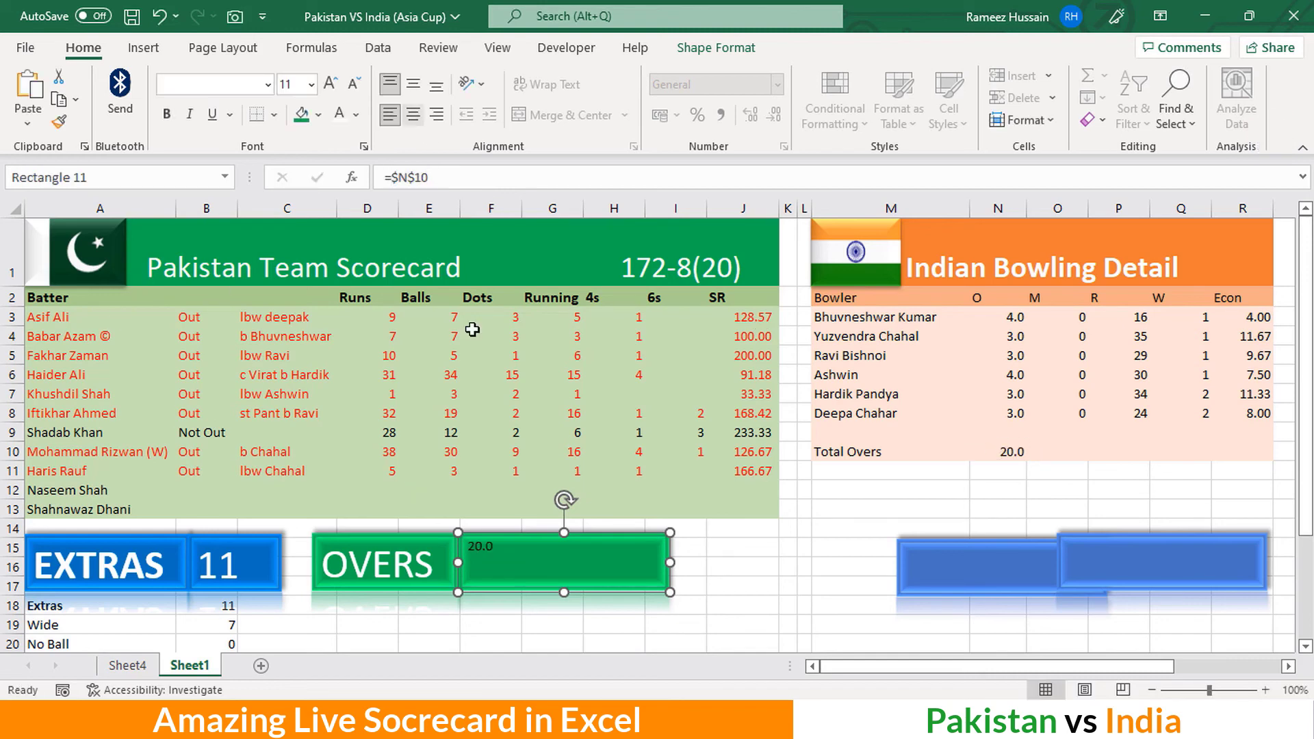
Format the linked overs value as white text at size 32 and narrow its green rectangle to fit
{"action": "left_click", "coordinate": [329, 84]}
{"action": "left_click", "coordinate": [329, 84]}
{"action": "left_click", "coordinate": [330, 83]}
{"action": "left_click", "coordinate": [329, 83]}
{"action": "left_click", "coordinate": [329, 83]}
{"action": "left_click", "coordinate": [329, 83]}
{"action": "left_click", "coordinate": [330, 84]}
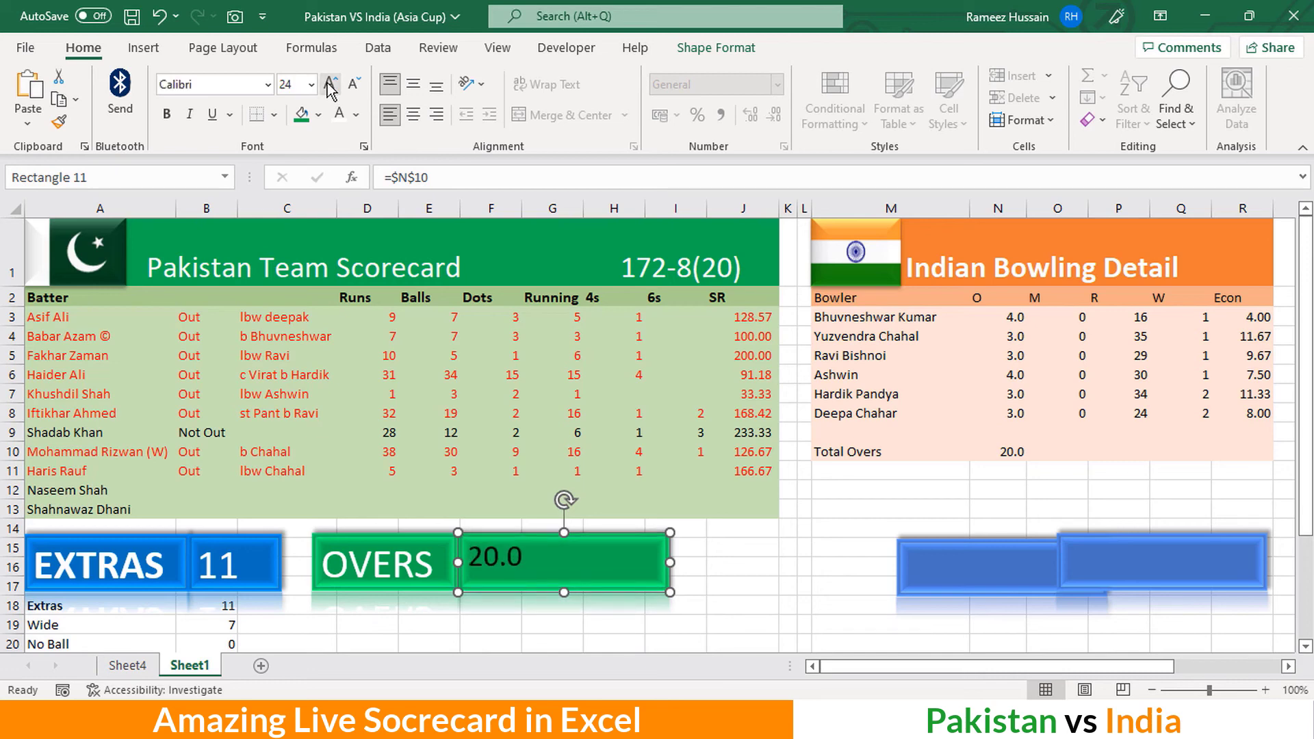
{"action": "left_click", "coordinate": [329, 83]}
{"action": "left_click", "coordinate": [330, 84]}
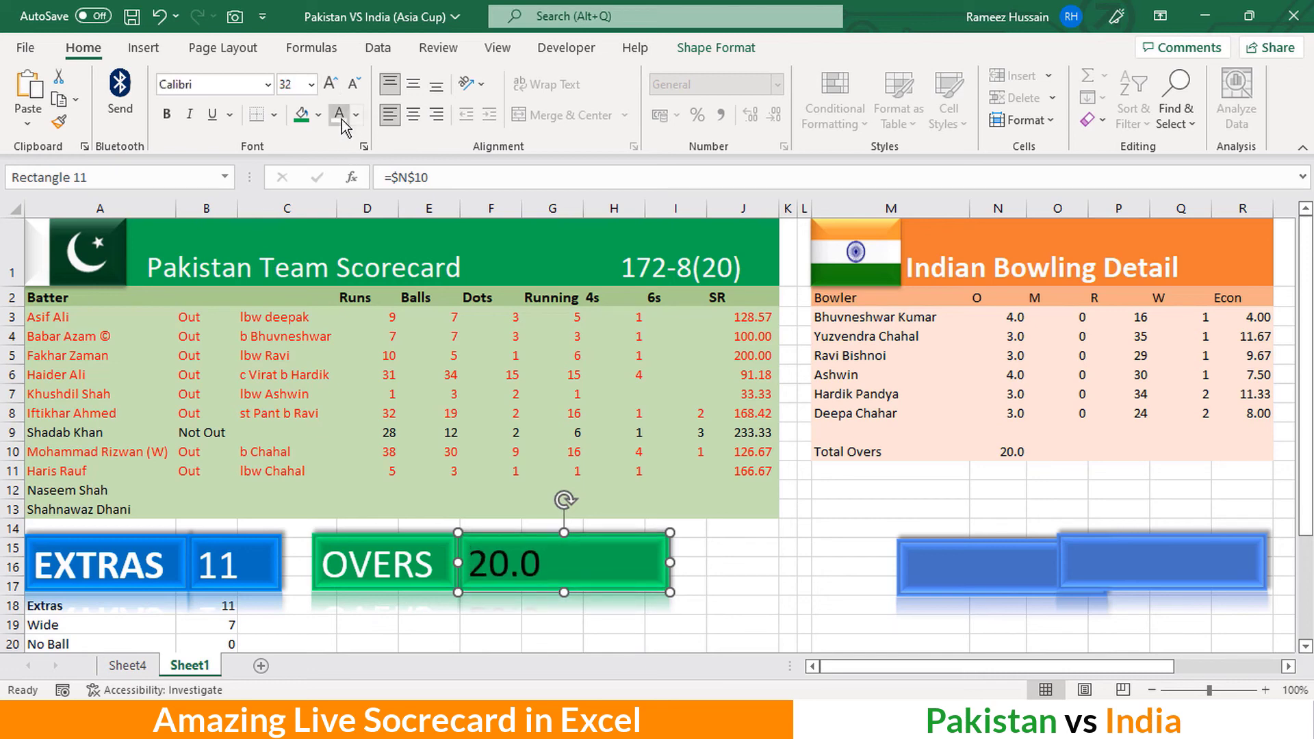
{"action": "left_click", "coordinate": [341, 115]}
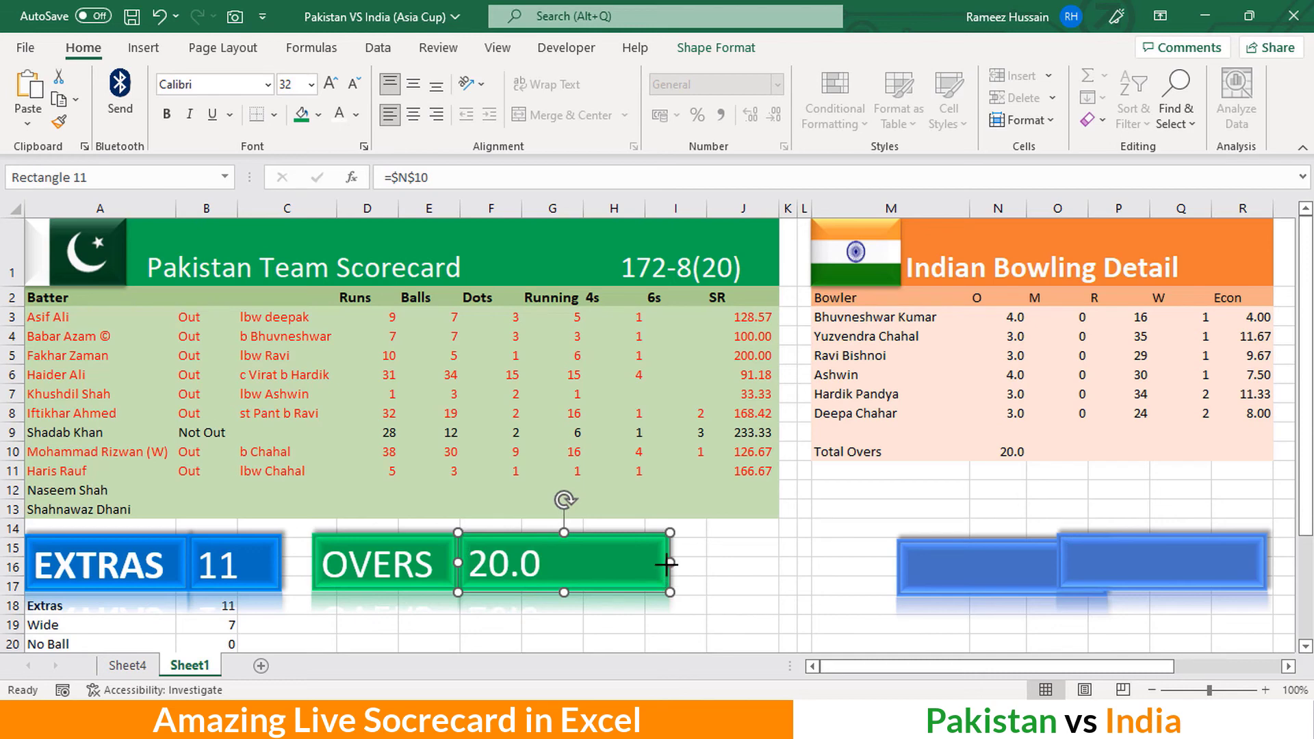
{"action": "left_click_drag", "start_coordinate": [666, 564], "coordinate": [579, 562]}
{"action": "left_click", "coordinate": [627, 566]}
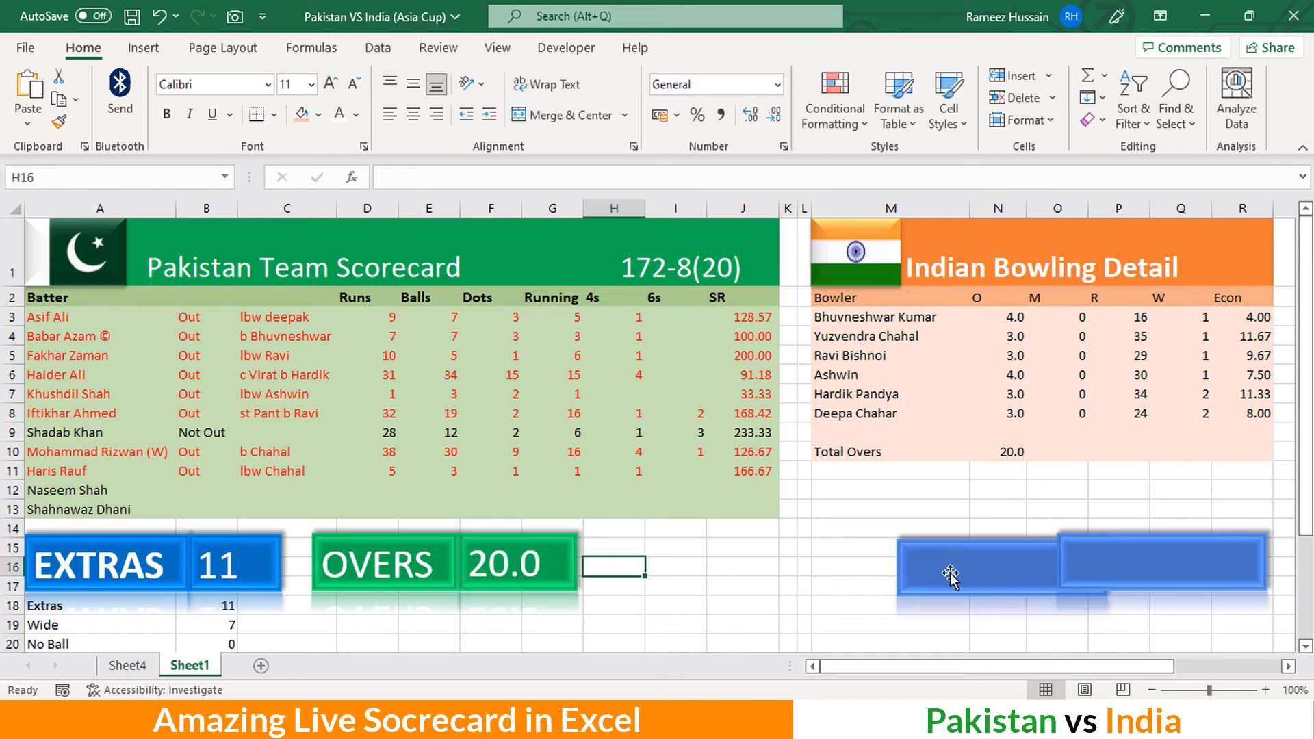
Move the first empty blue rectangle beside the overs value and label it TOTAL
{"action": "left_click_drag", "start_coordinate": [951, 577], "coordinate": [641, 569]}
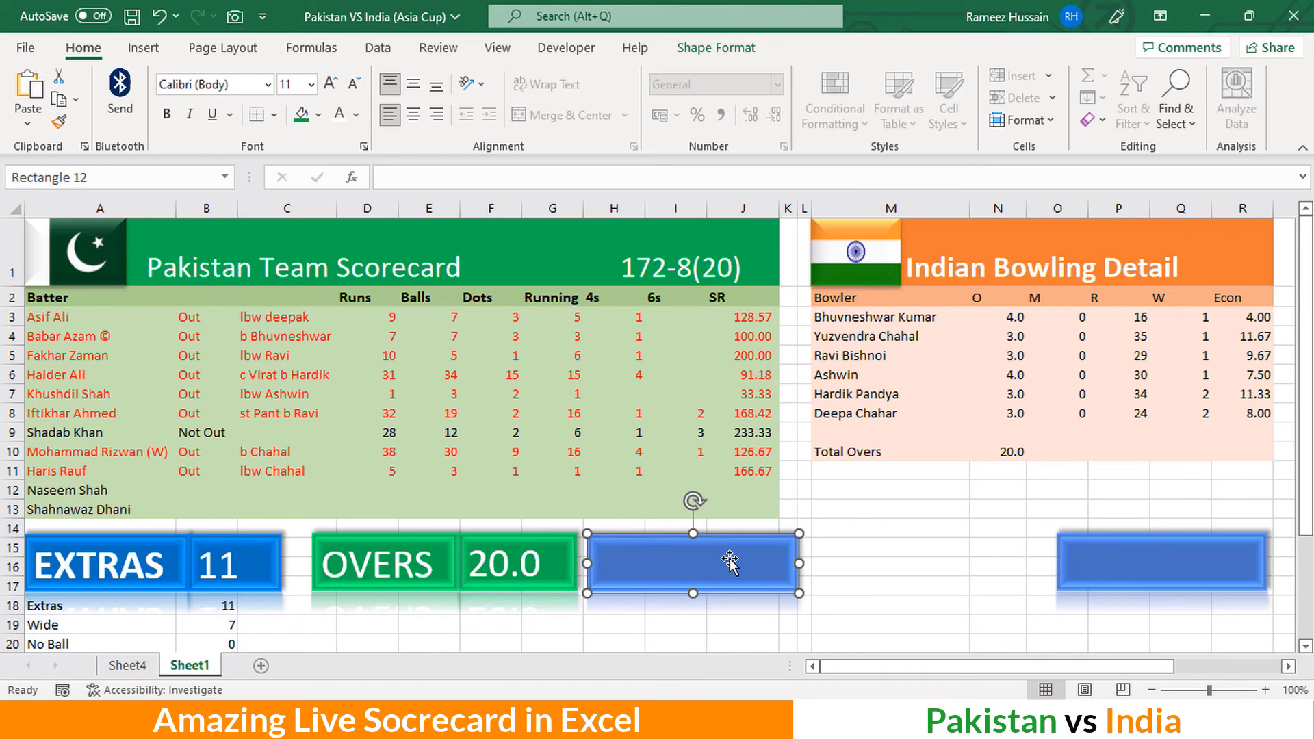
{"action": "type", "text": "TOTAL"}
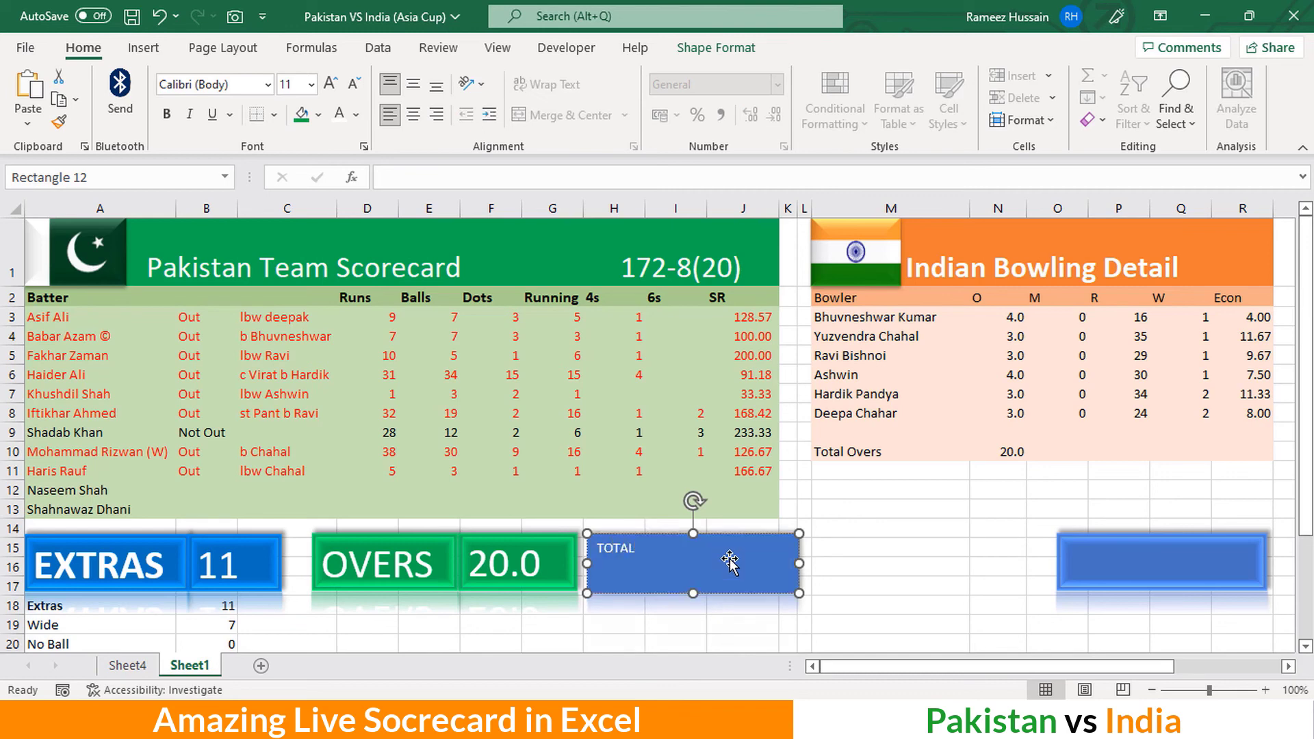
{"action": "key", "text": "Escape"}
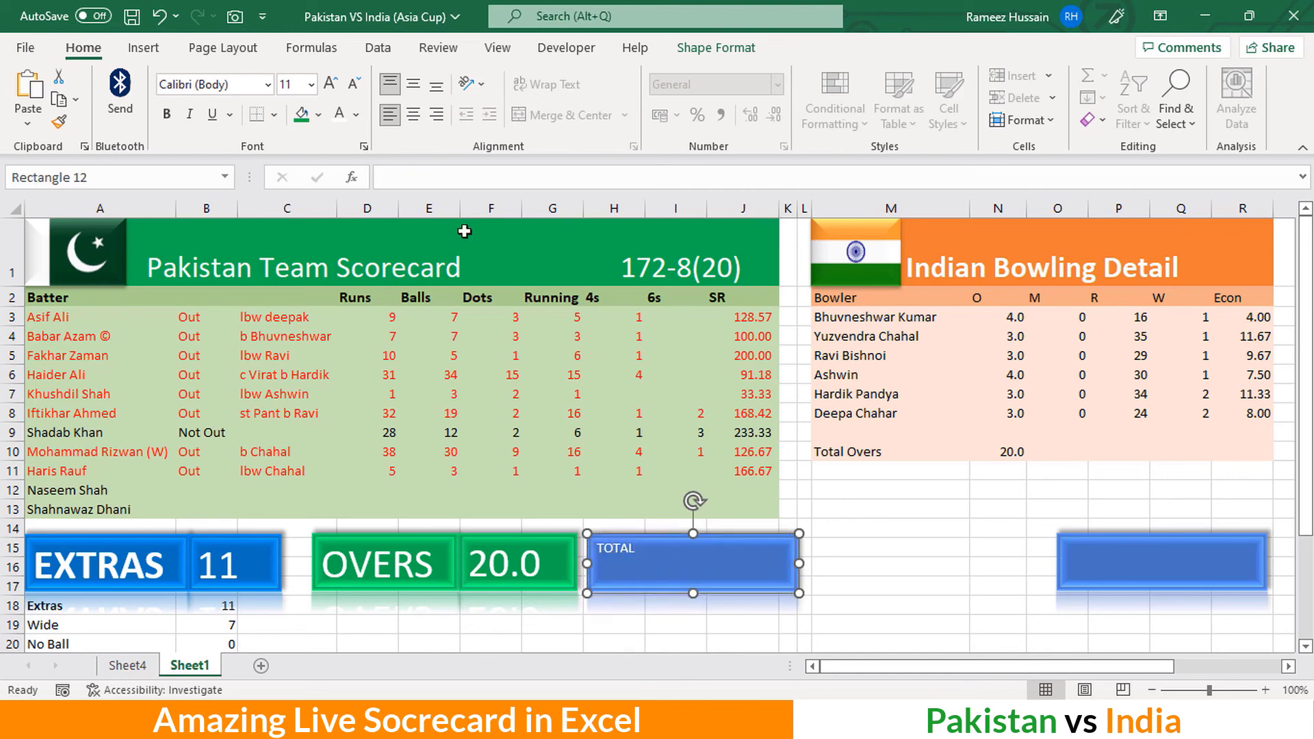
Increase the TOTAL label's font size to 32 and make it bold
{"action": "left_click", "coordinate": [330, 84]}
{"action": "left_click", "coordinate": [330, 84]}
{"action": "left_click", "coordinate": [330, 83]}
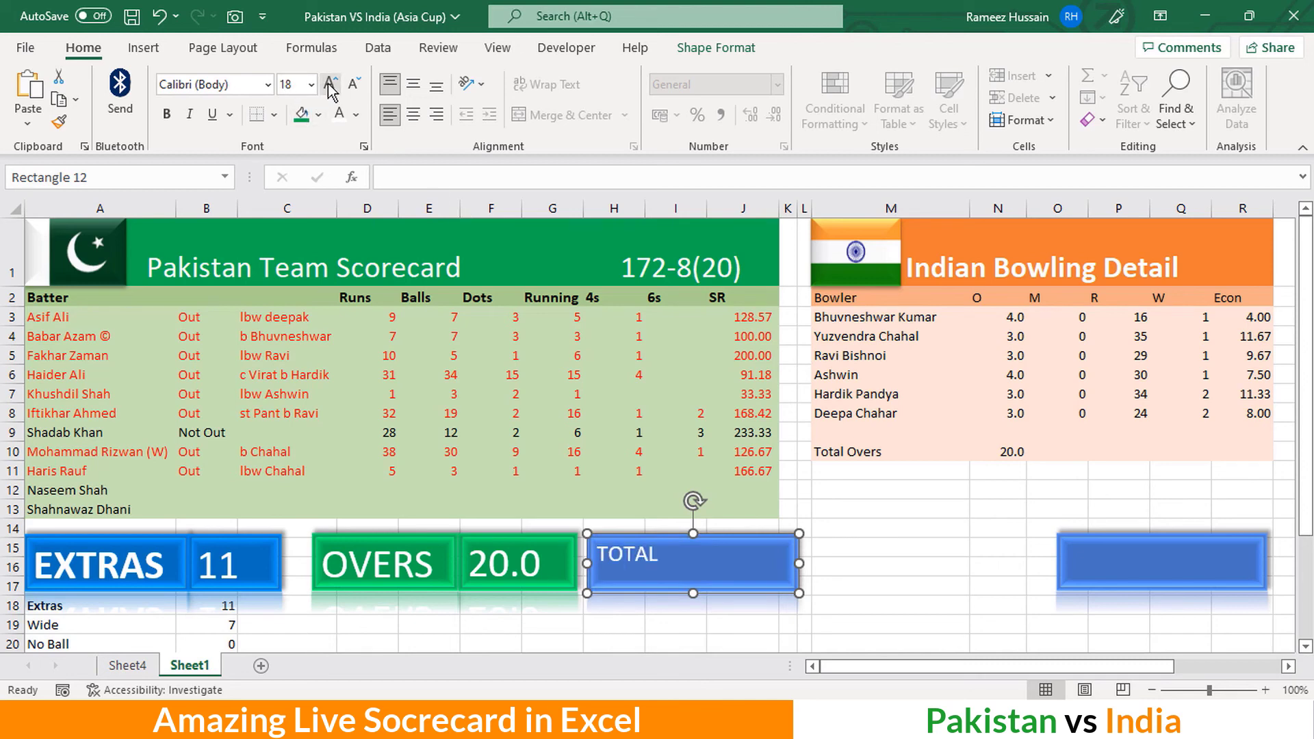
{"action": "left_click", "coordinate": [330, 84]}
{"action": "left_click", "coordinate": [330, 83]}
{"action": "left_click", "coordinate": [330, 84]}
{"action": "left_click", "coordinate": [330, 83]}
{"action": "left_click", "coordinate": [330, 84]}
{"action": "left_click", "coordinate": [330, 83]}
{"action": "left_click", "coordinate": [329, 84]}
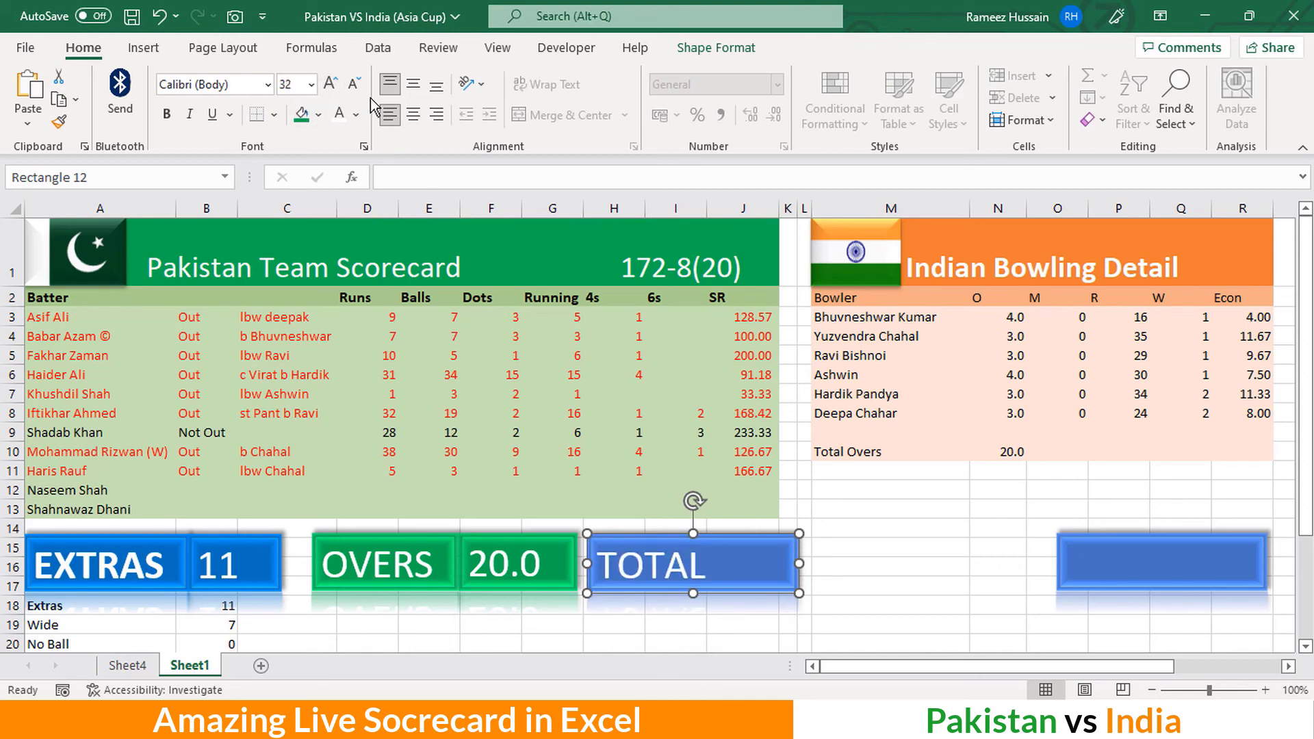
{"action": "left_click", "coordinate": [165, 115]}
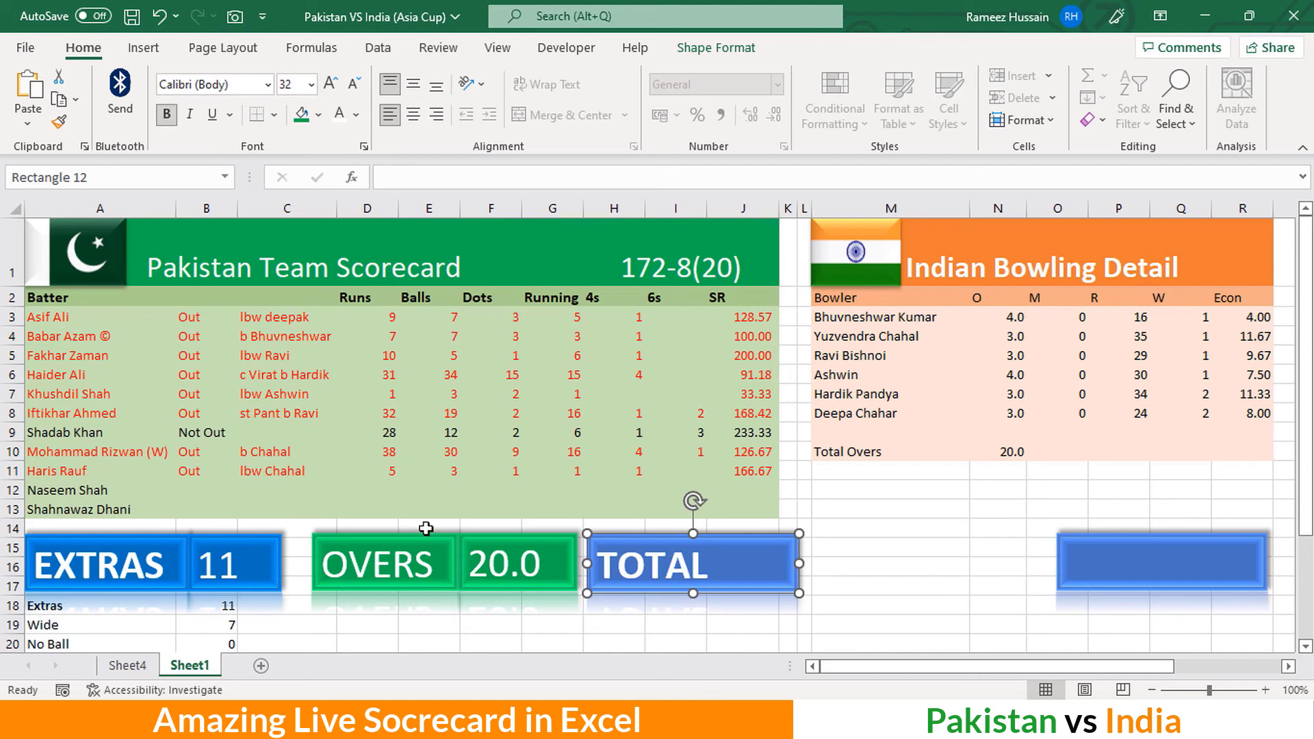
Make the OVERS label, the linked overs value and the linked extras value bold
{"action": "left_click", "coordinate": [418, 556]}
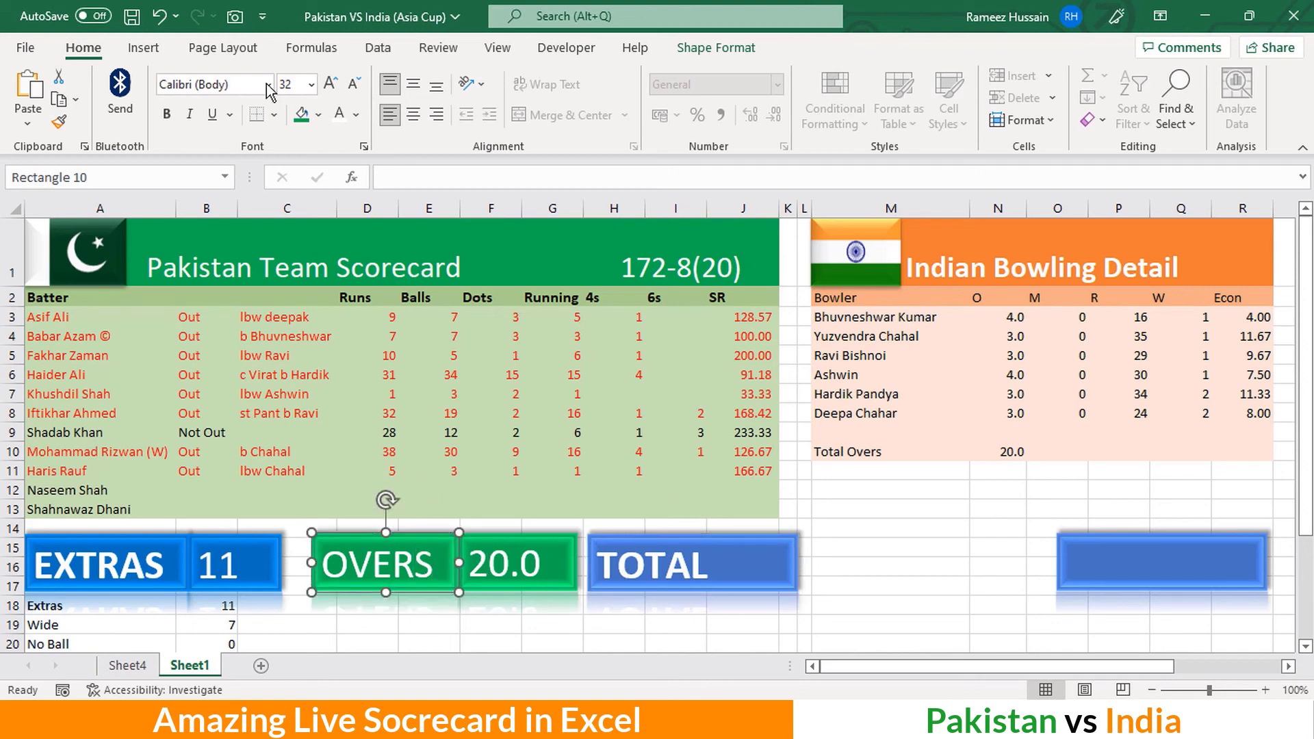
{"action": "left_click", "coordinate": [171, 116]}
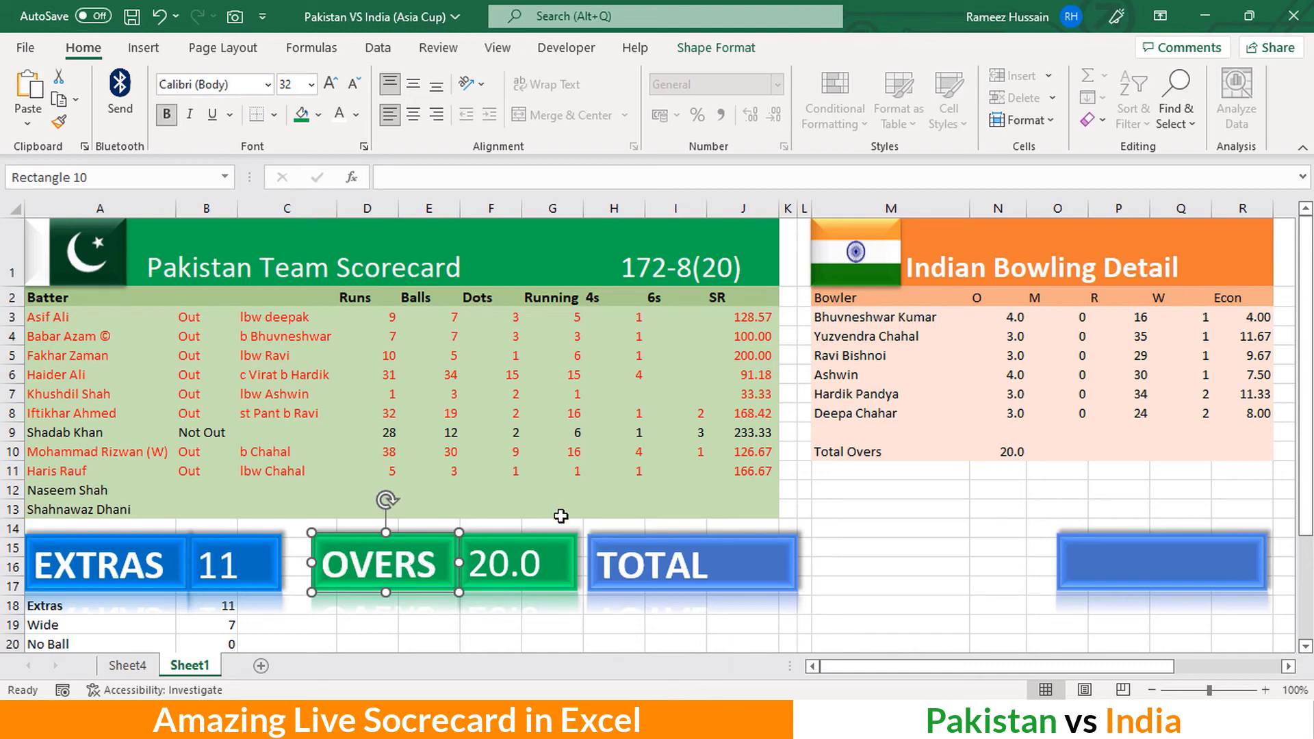
{"action": "left_click", "coordinate": [542, 565]}
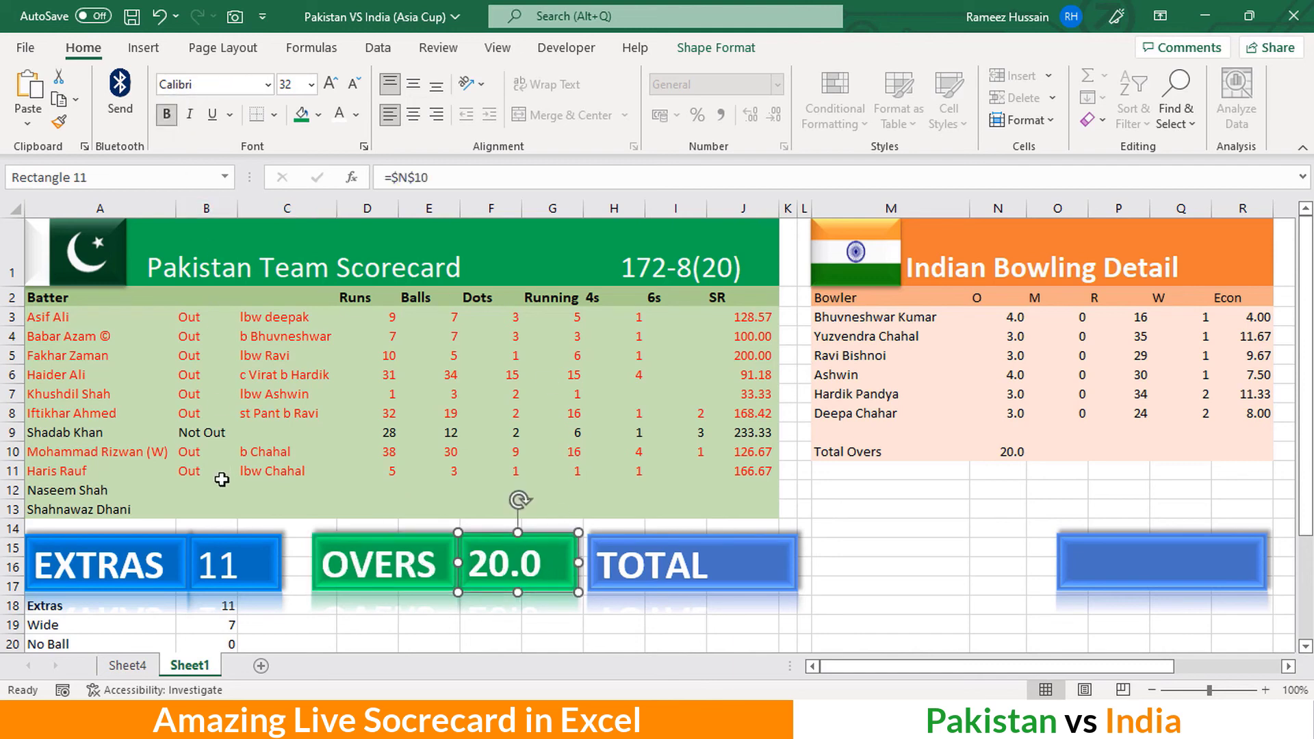
{"action": "left_click", "coordinate": [226, 560]}
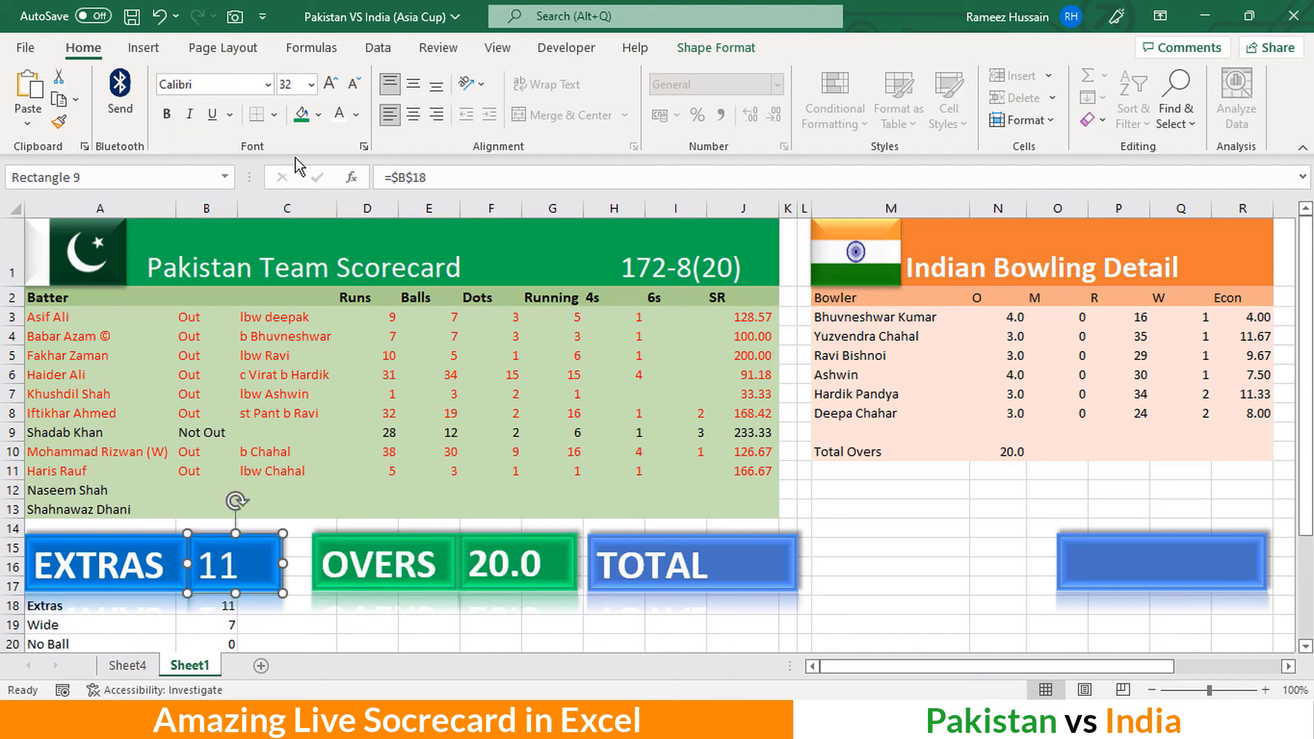
{"action": "left_click", "coordinate": [170, 118]}
{"action": "left_click", "coordinate": [633, 604]}
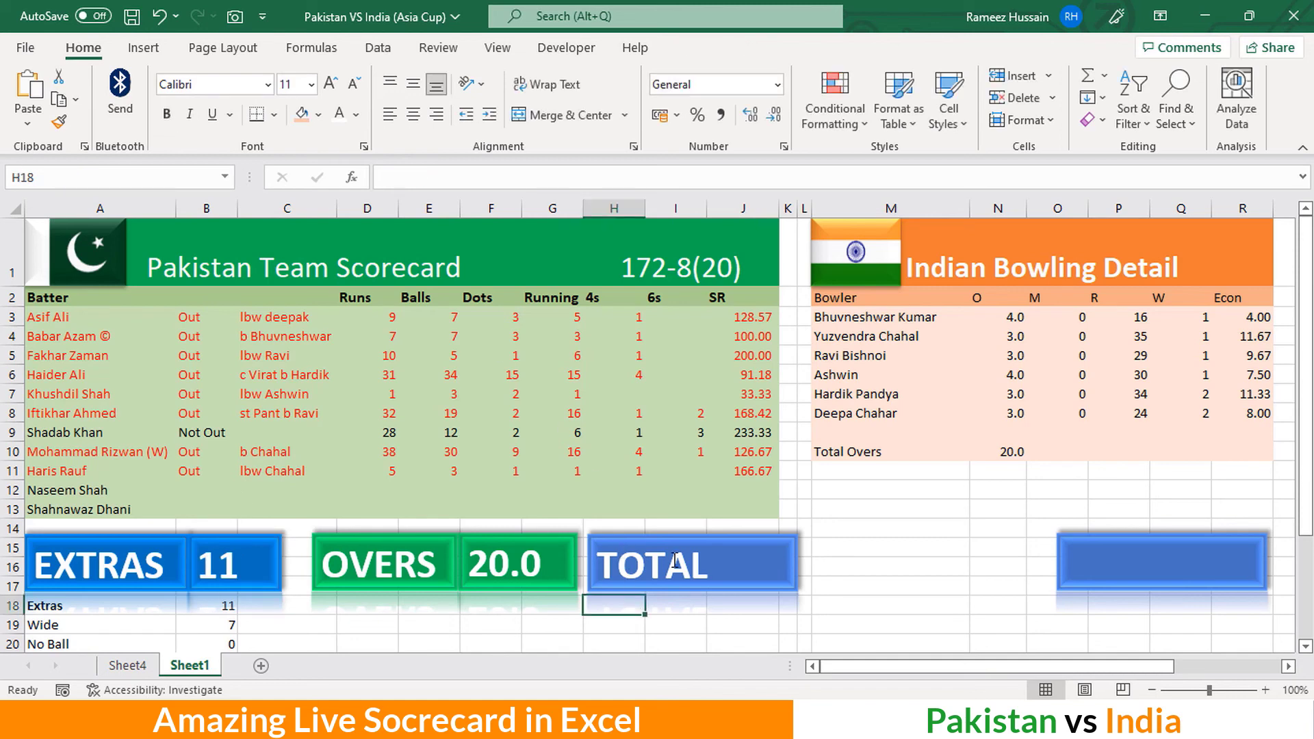
Narrow the TOTAL rectangle to fit its text and move the remaining empty blue rectangle closer to it
{"action": "left_click", "coordinate": [667, 566]}
{"action": "left_click", "coordinate": [867, 535]}
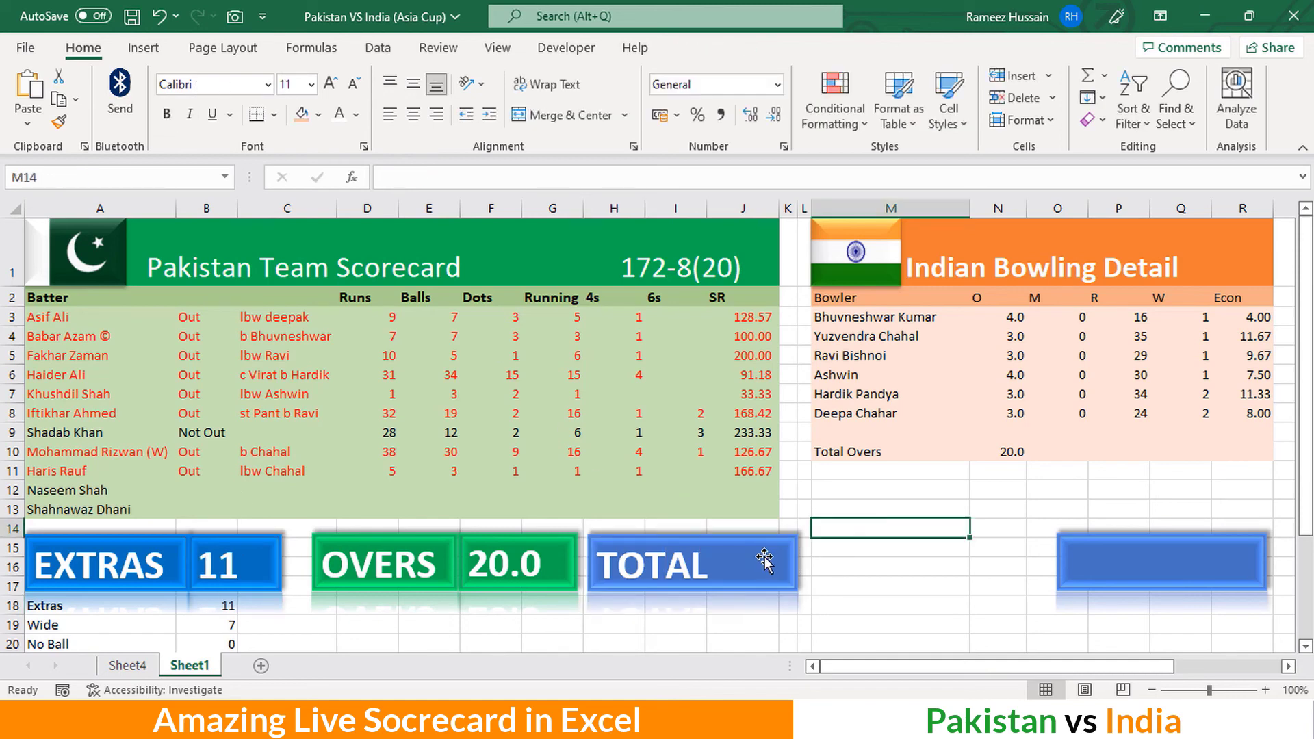
{"action": "left_click", "coordinate": [765, 562]}
{"action": "left_click_drag", "start_coordinate": [799, 562], "coordinate": [749, 563]}
{"action": "left_click", "coordinate": [816, 556]}
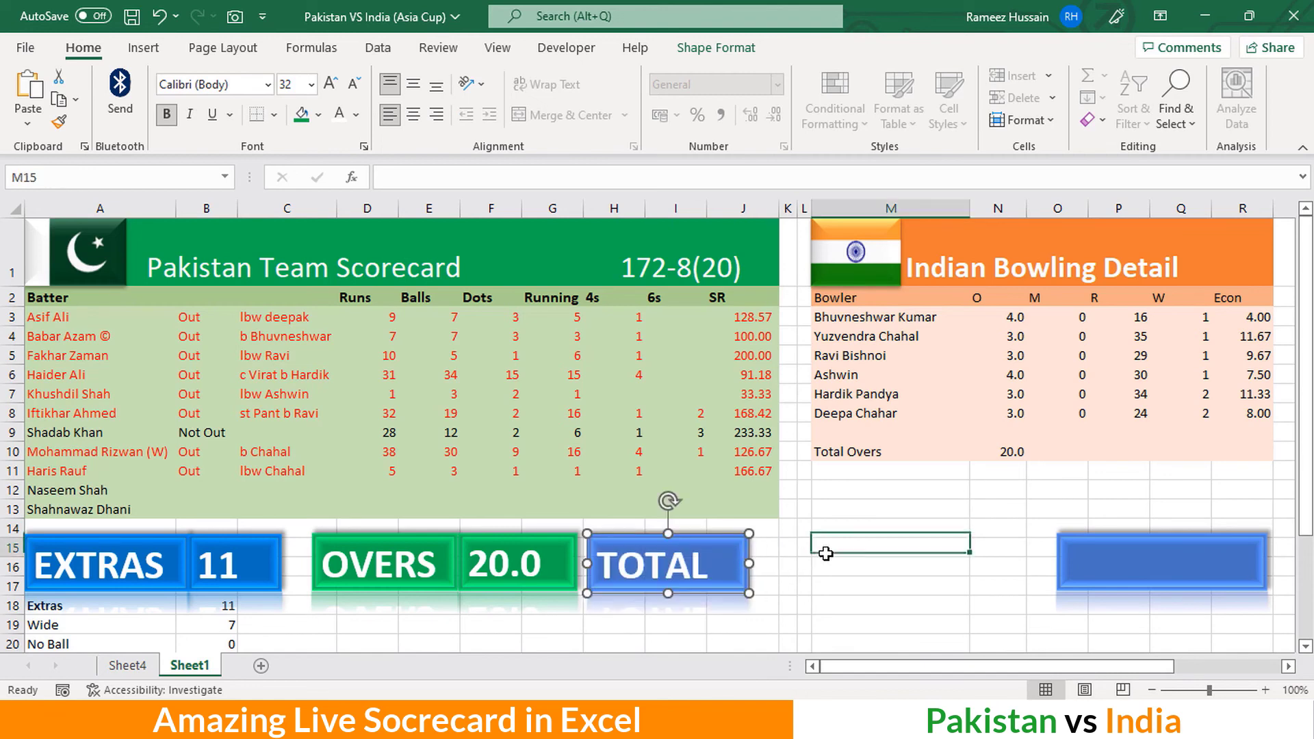
{"action": "left_click_drag", "start_coordinate": [1125, 561], "coordinate": [880, 560]}
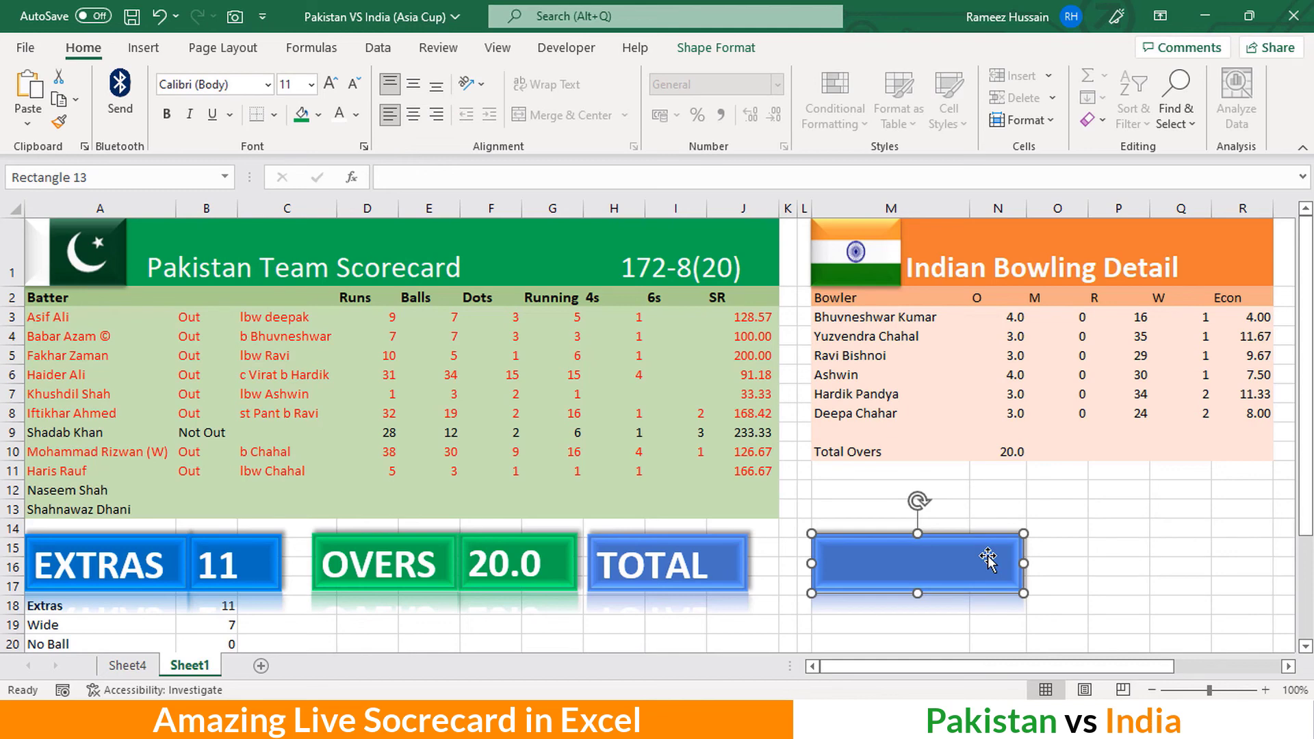
Copy =SUM(D3:D13,B18)&"-"&COUNTIF(B3:B13,"Out") from the score formula in H1 into K1 and widen column K to fit
{"action": "left_click", "coordinate": [644, 266]}
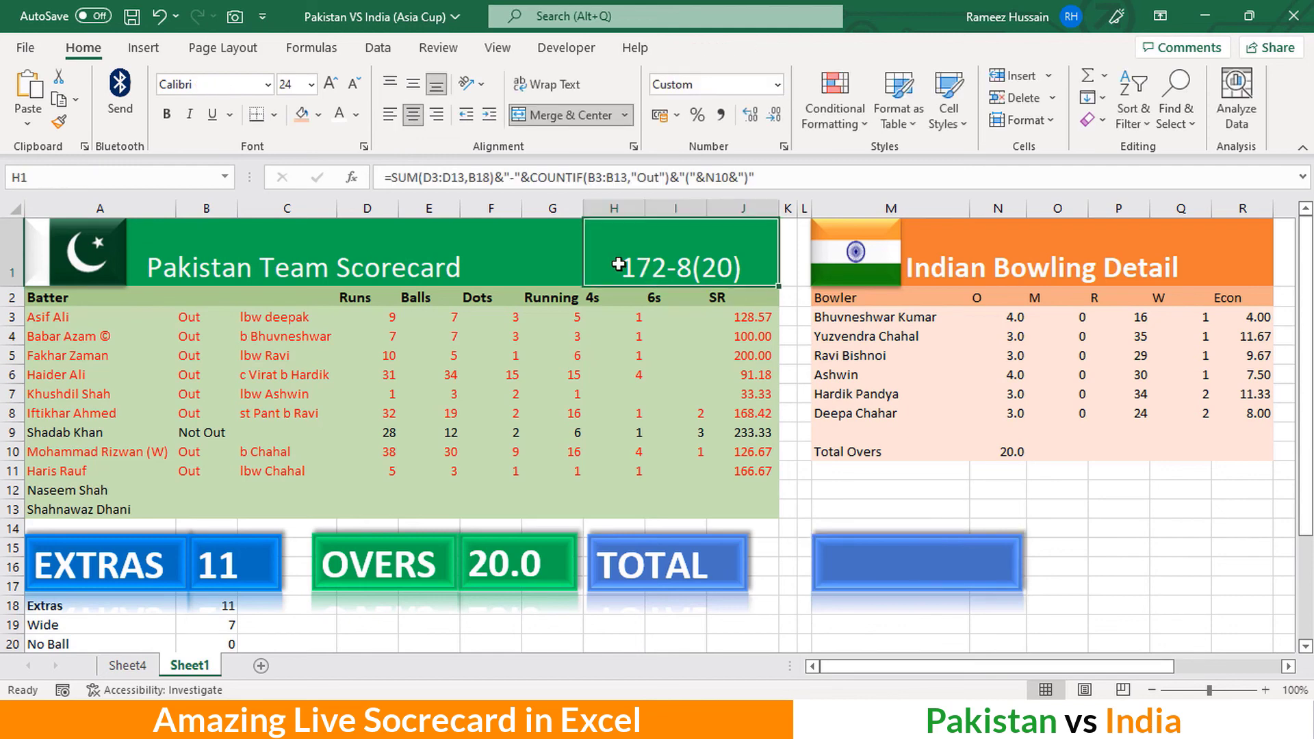
{"action": "left_click_drag", "start_coordinate": [385, 178], "coordinate": [672, 178]}
{"action": "key", "text": "ctrl+c"}
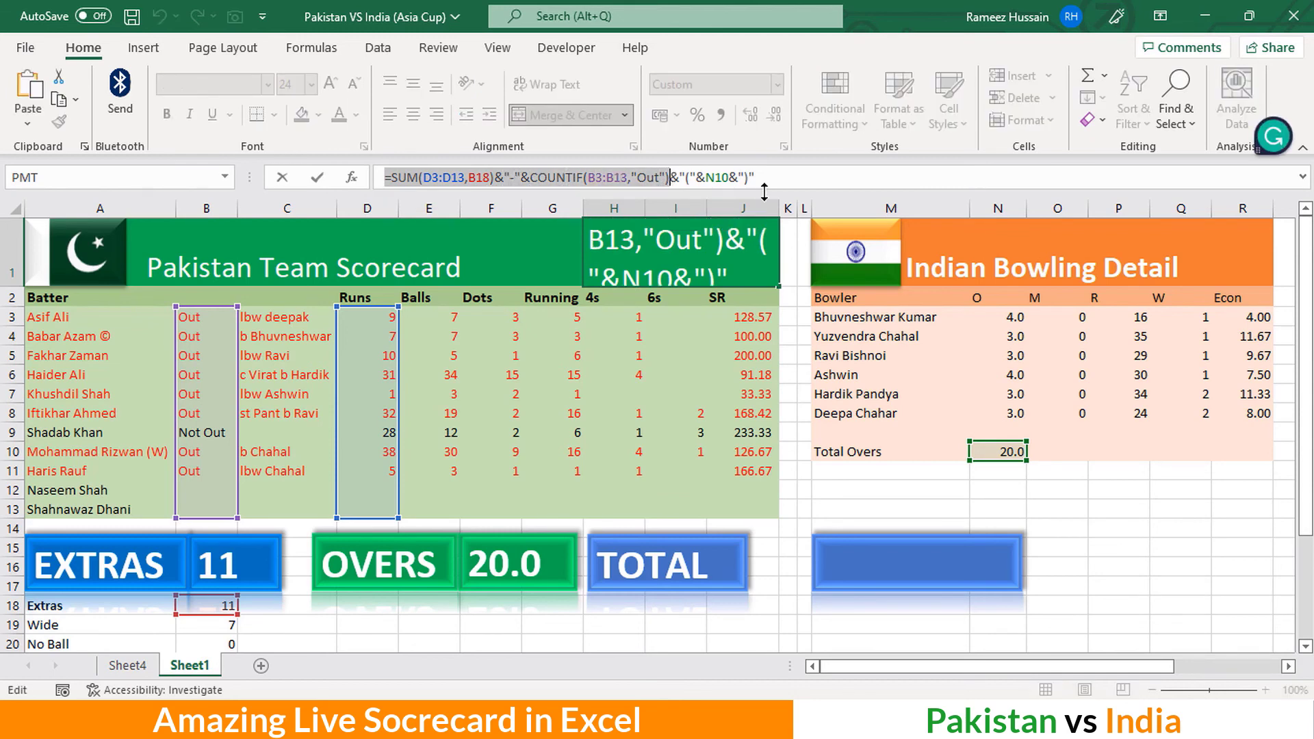
{"action": "key", "text": "Escape"}
{"action": "left_click", "coordinate": [791, 250]}
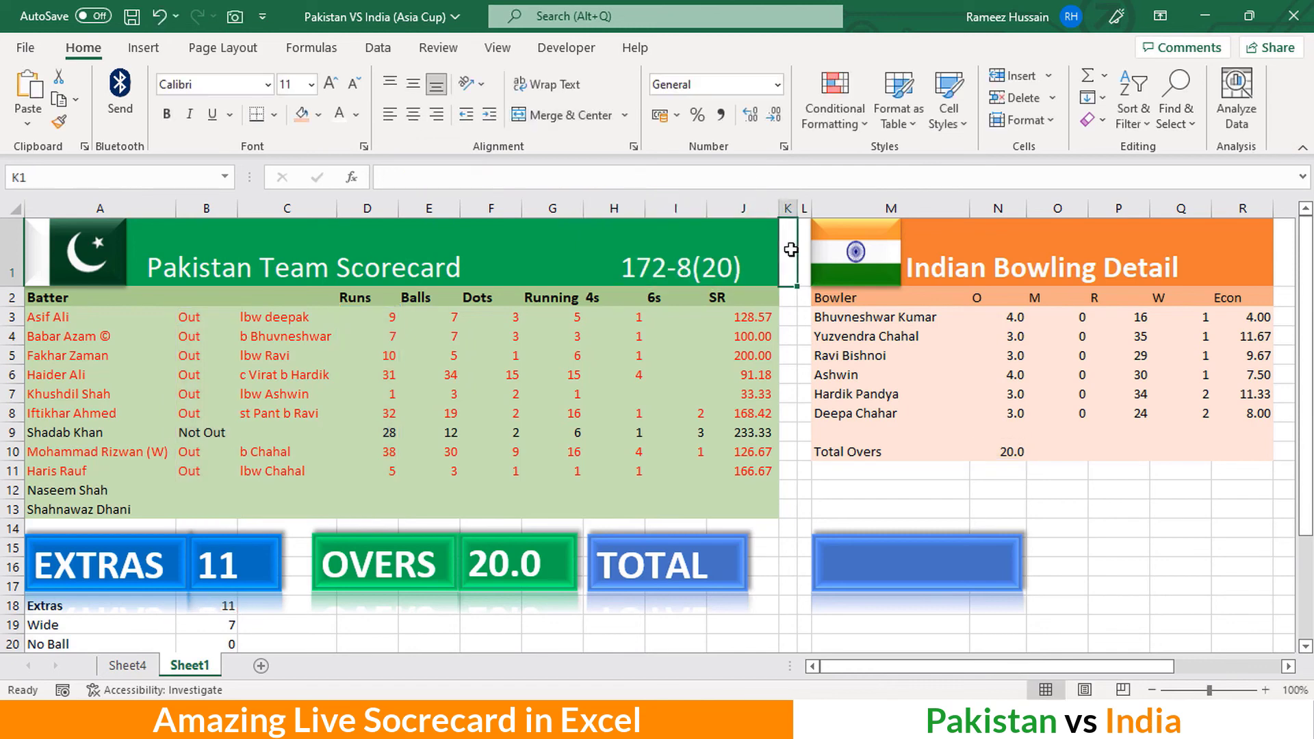
{"action": "key", "text": "ctrl+v"}
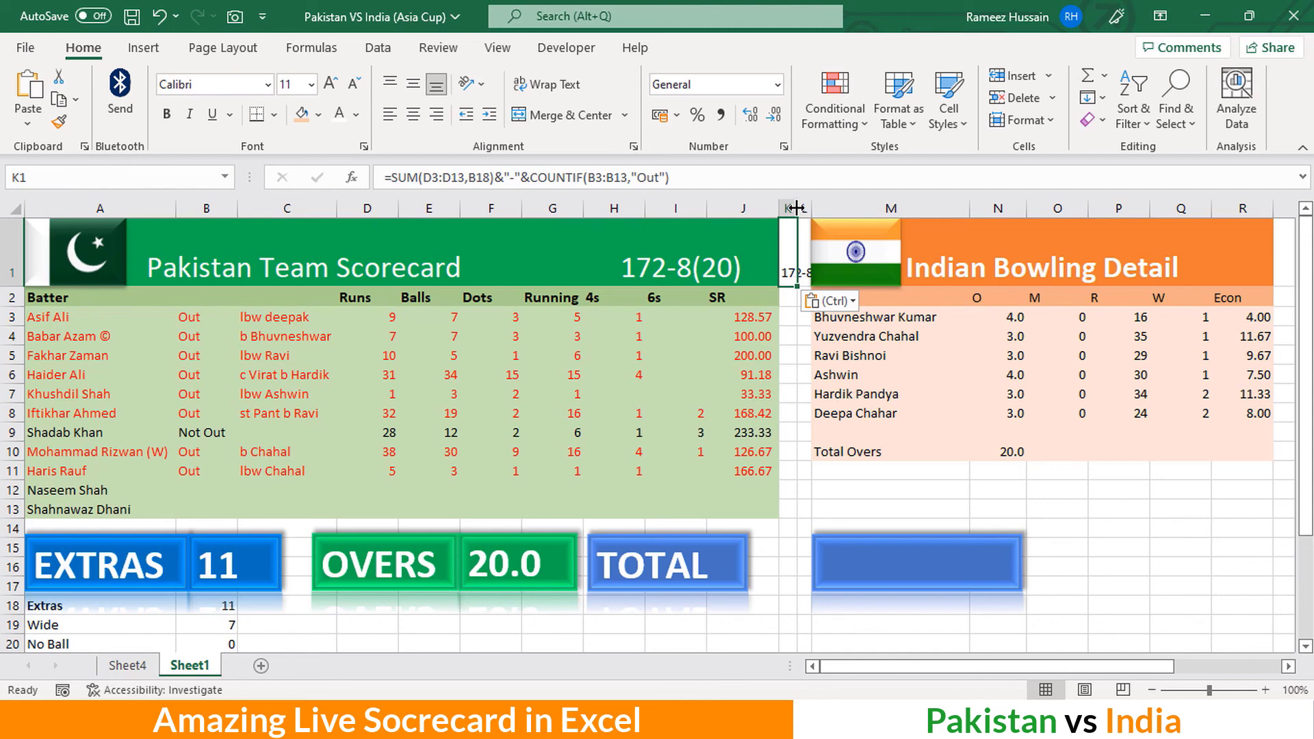
{"action": "left_click_drag", "start_coordinate": [797, 208], "coordinate": [828, 207]}
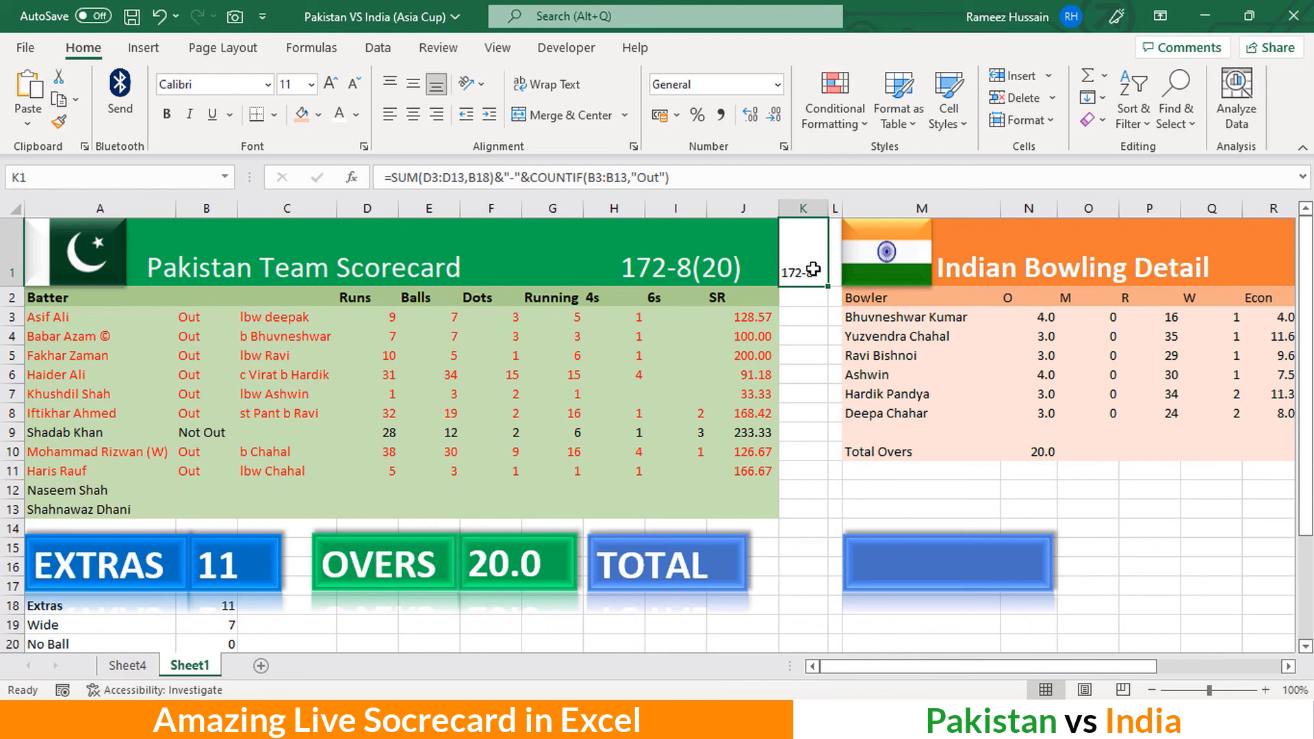
Link the empty blue rectangle to the runs-and-wickets score in cell K1
{"action": "left_click", "coordinate": [944, 564]}
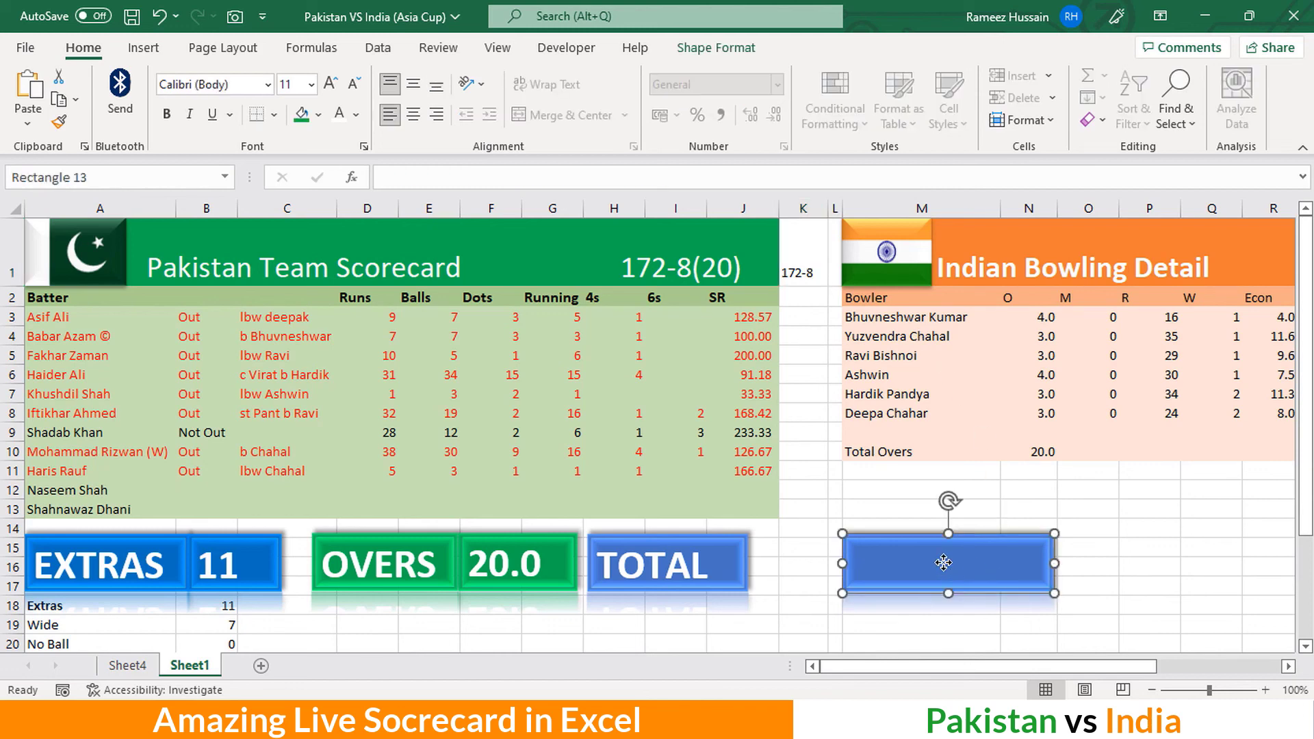
{"action": "left_click", "coordinate": [579, 177]}
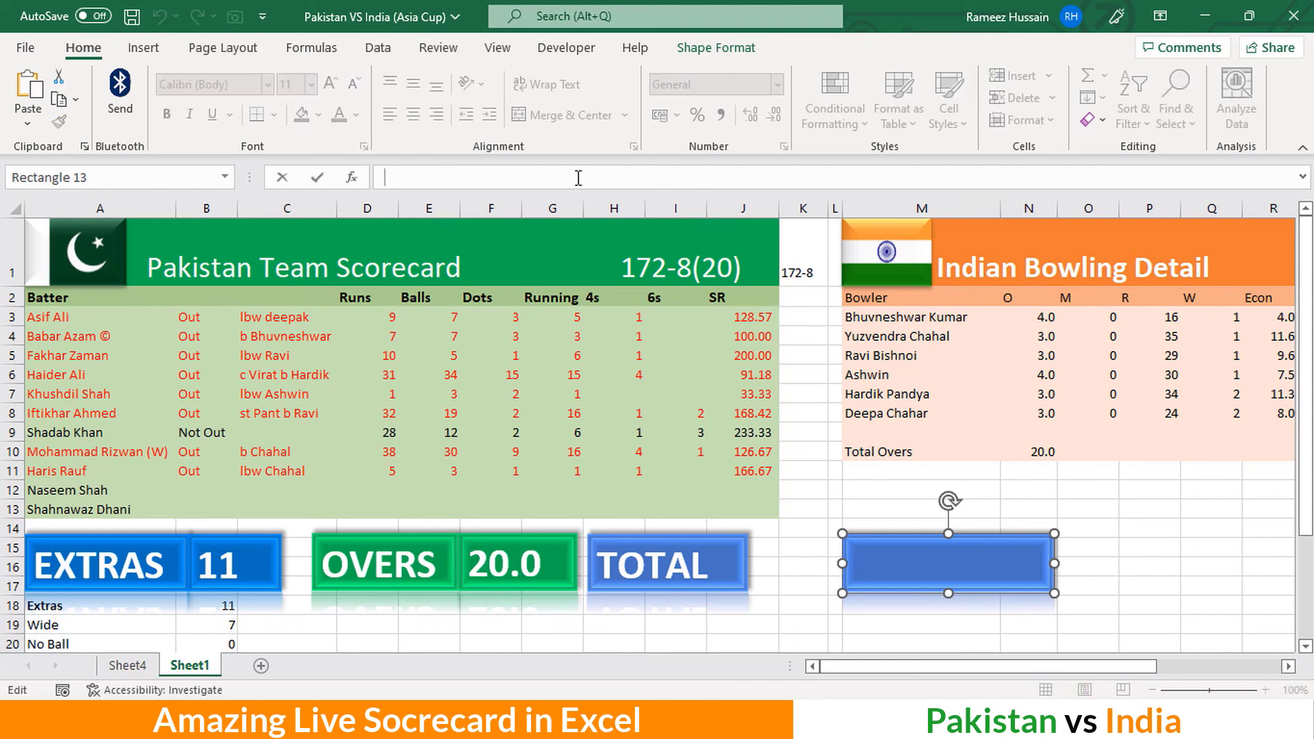
{"action": "type", "text": "="}
{"action": "left_click", "coordinate": [811, 242]}
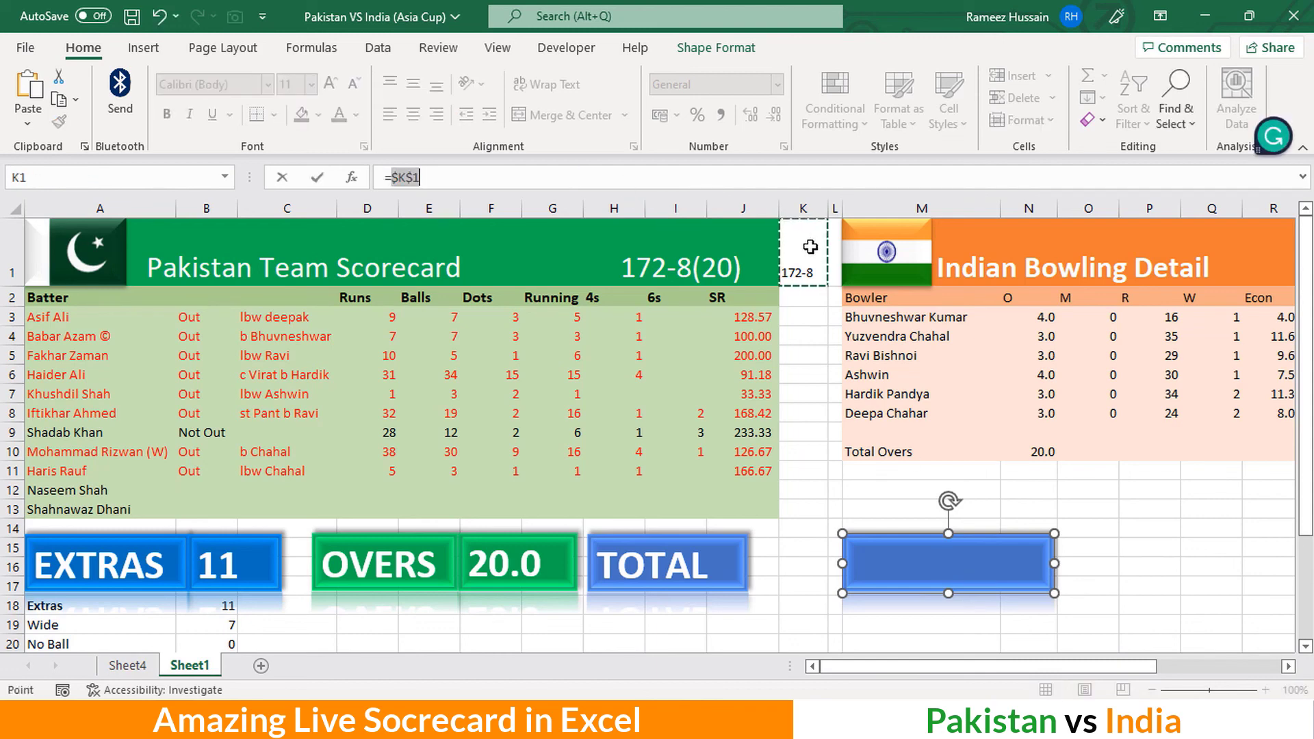
{"action": "key", "text": "Return"}
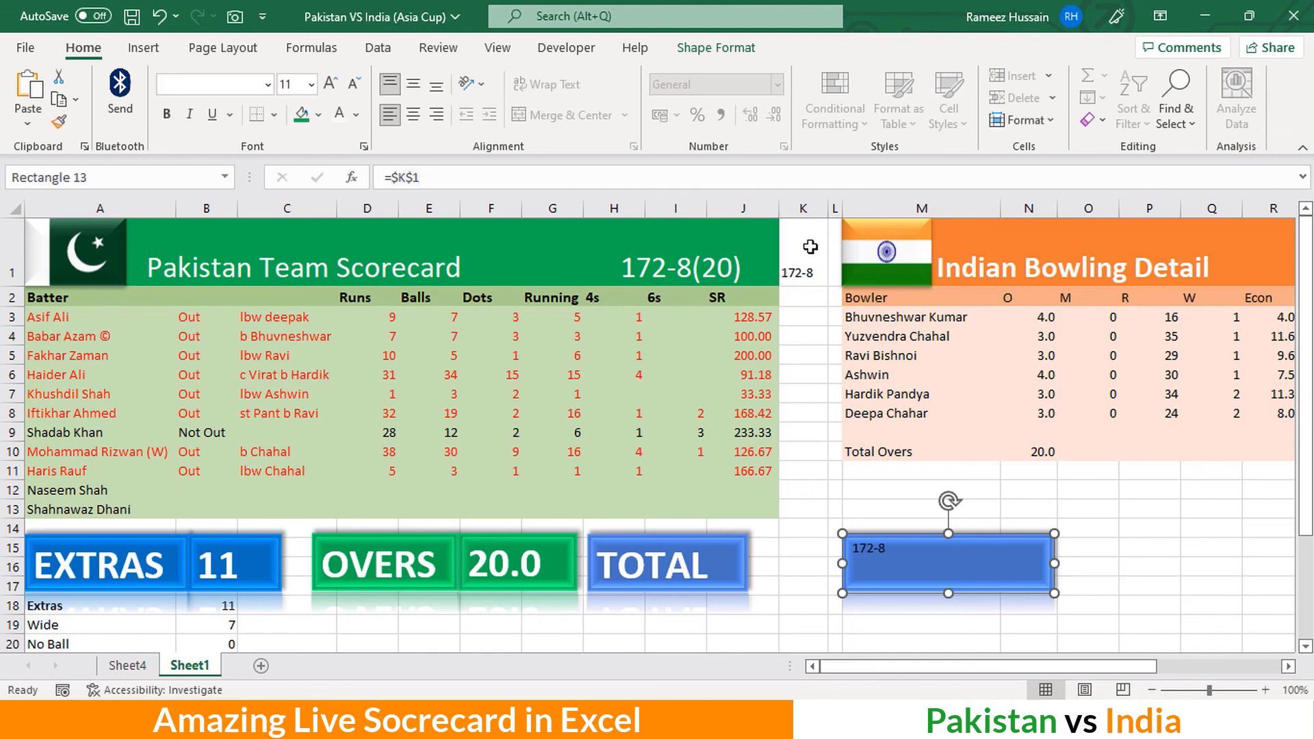
Hide column K and move the linked score rectangle against the edge of the TOTAL rectangle
{"action": "left_click", "coordinate": [810, 205]}
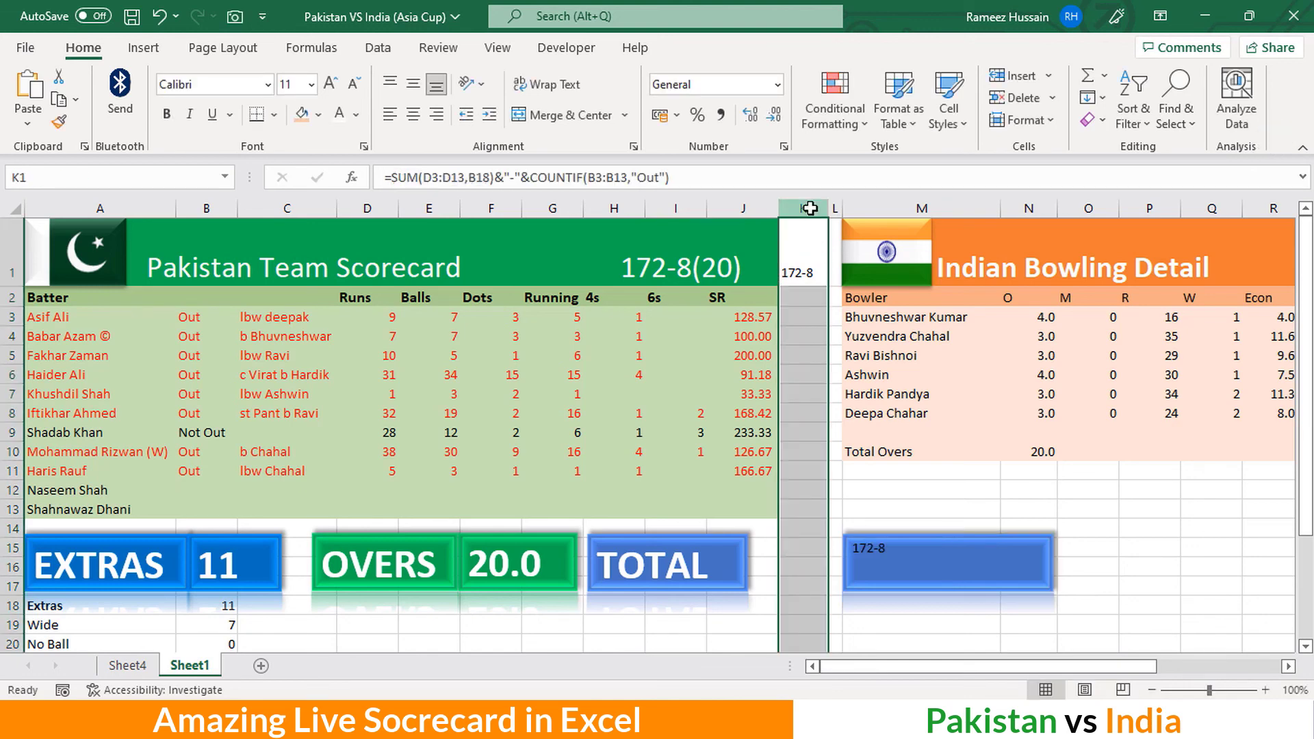
{"action": "key", "text": "ctrl+0"}
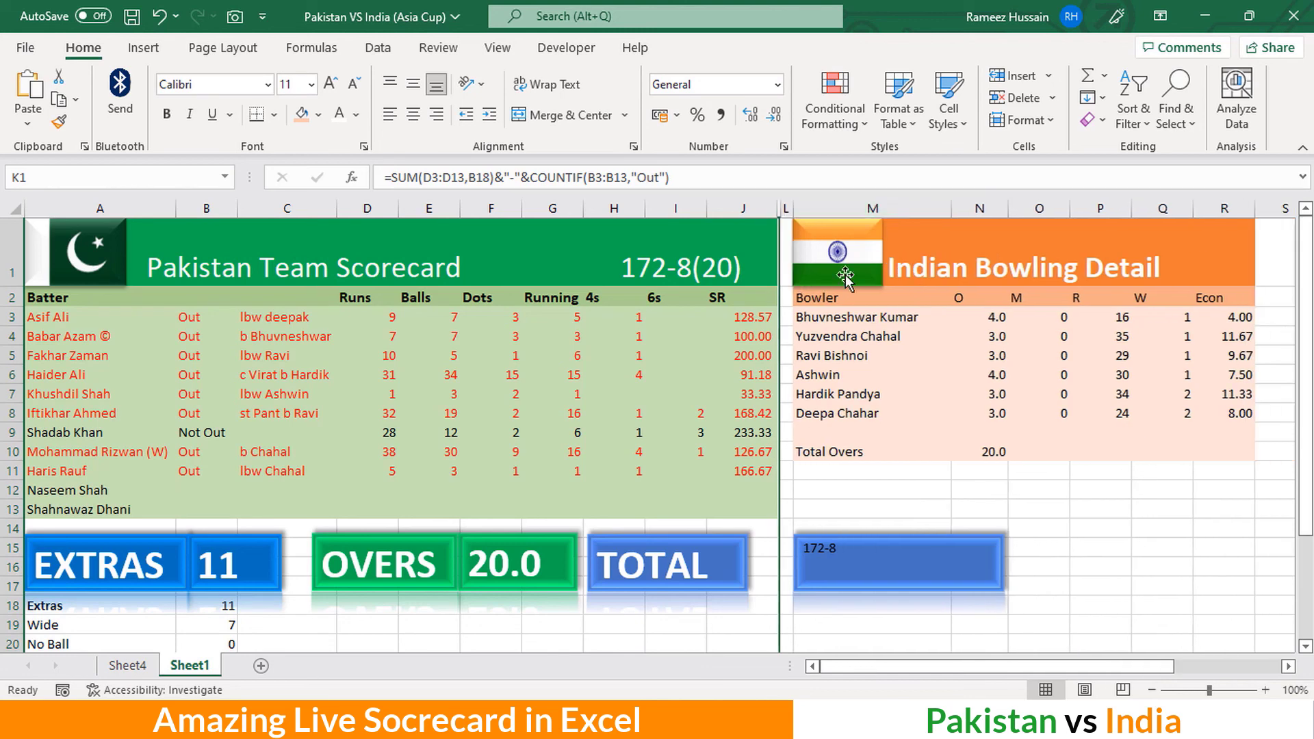
{"action": "left_click", "coordinate": [897, 558]}
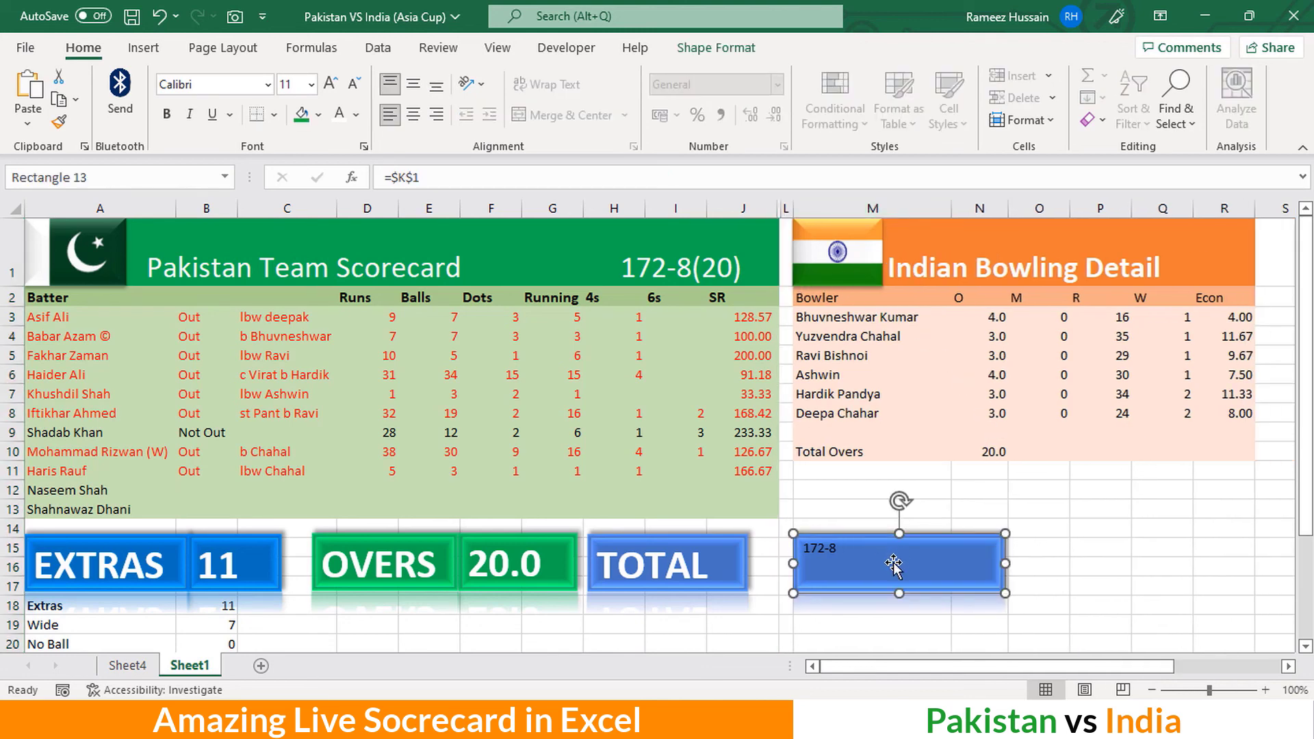
{"action": "left_click_drag", "start_coordinate": [894, 565], "coordinate": [847, 563]}
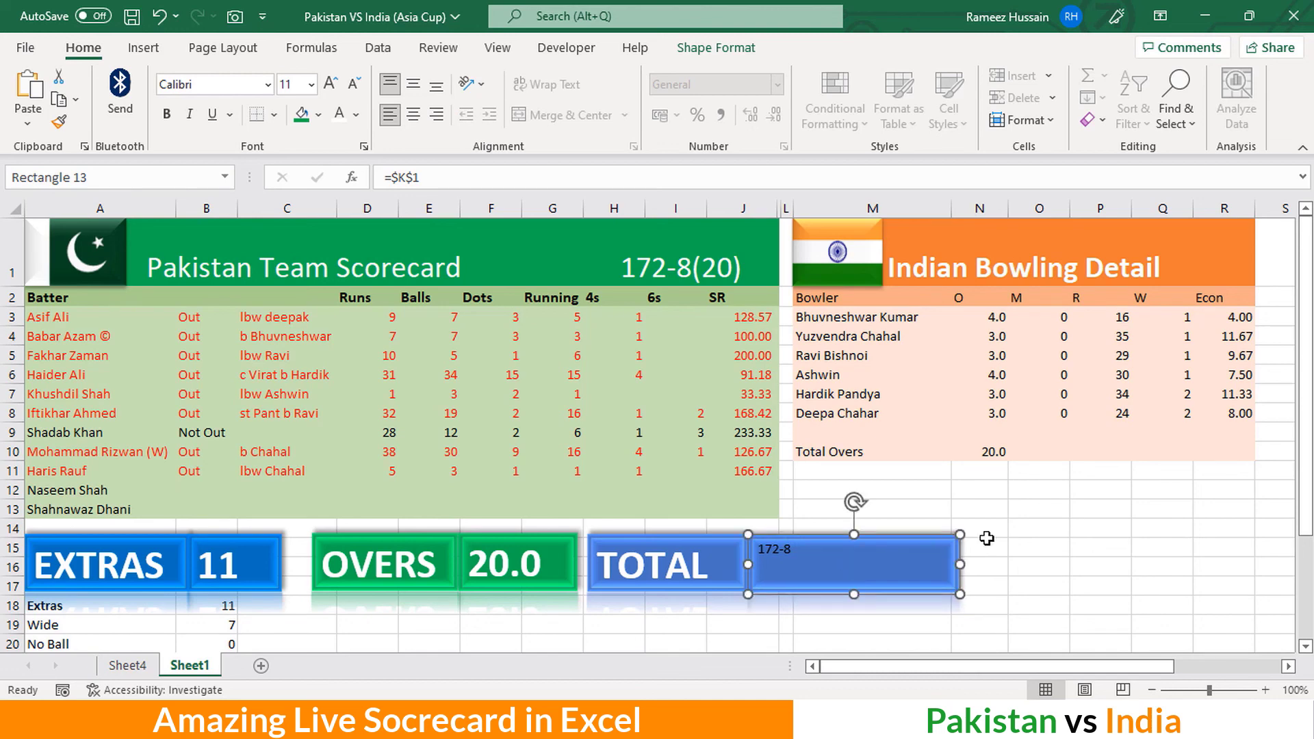
{"action": "scroll", "coordinate": [988, 539], "scroll_direction": "up", "scroll_amount": 3}
{"action": "left_click", "coordinate": [1048, 541]}
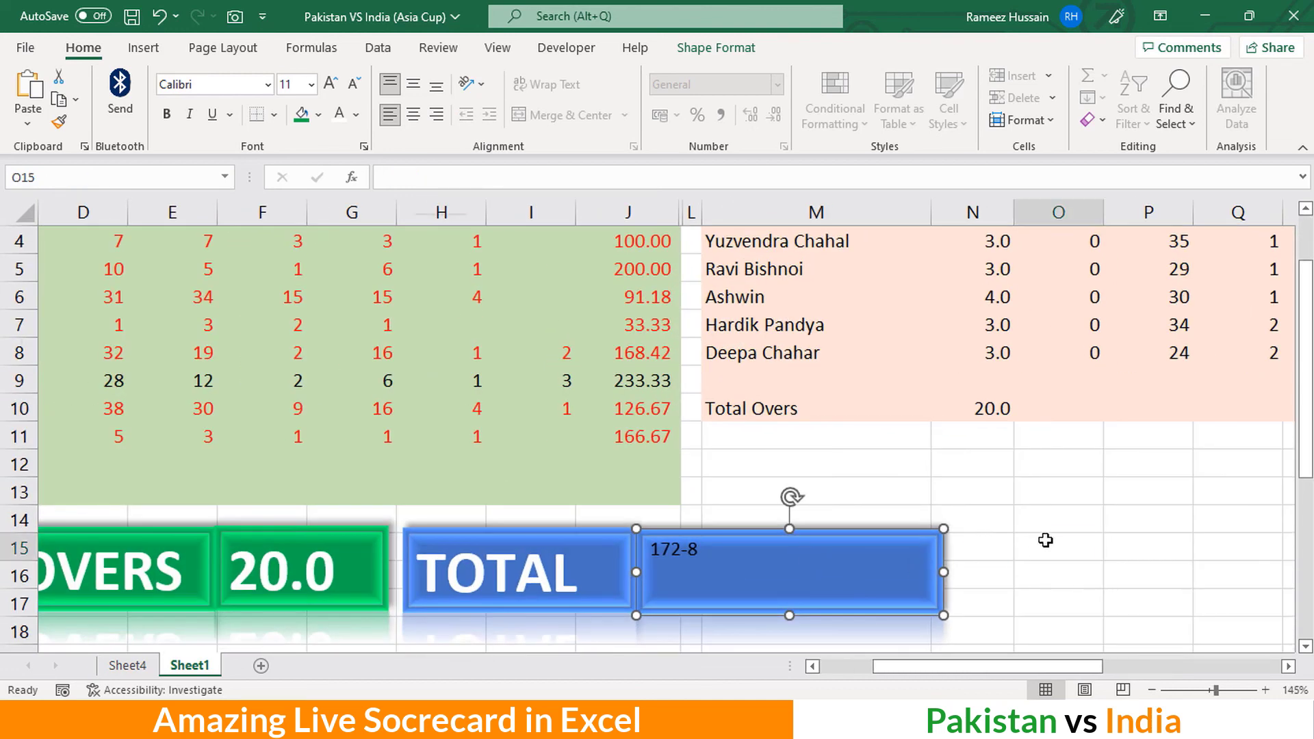
{"action": "left_click", "coordinate": [914, 567]}
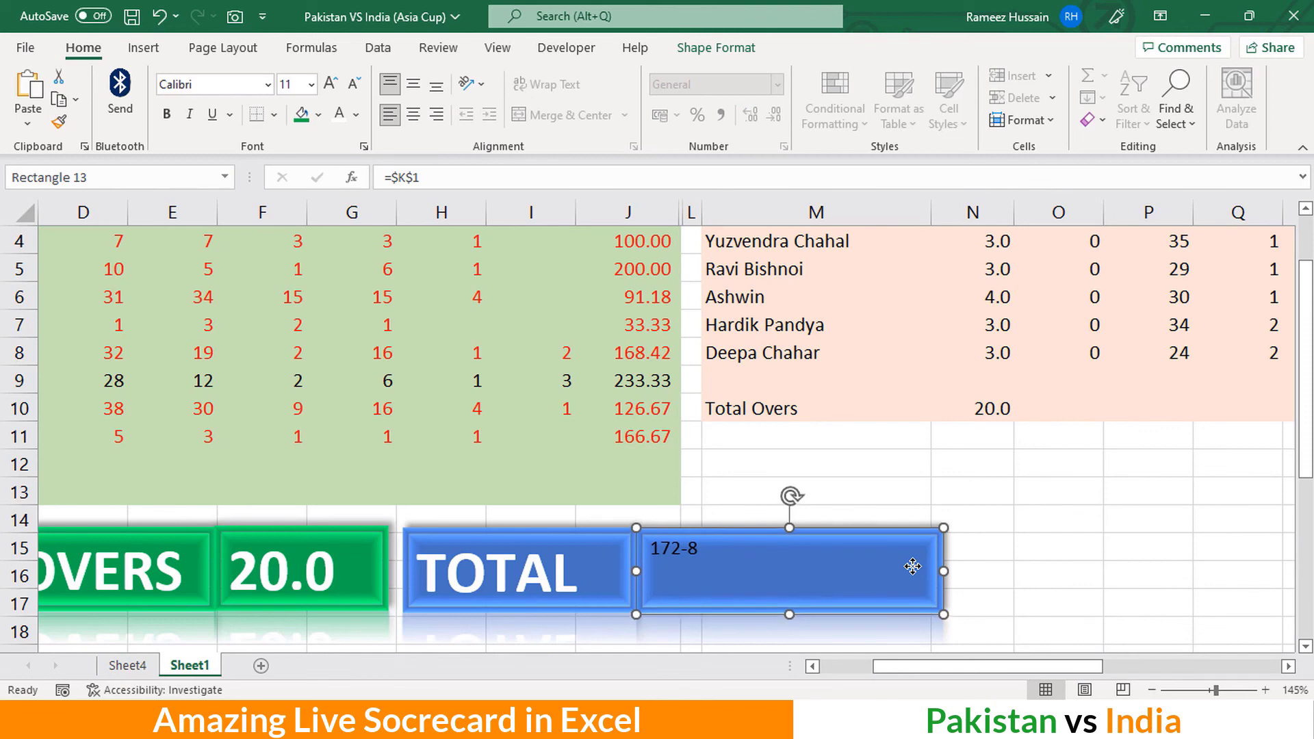
{"action": "left_click", "coordinate": [958, 572]}
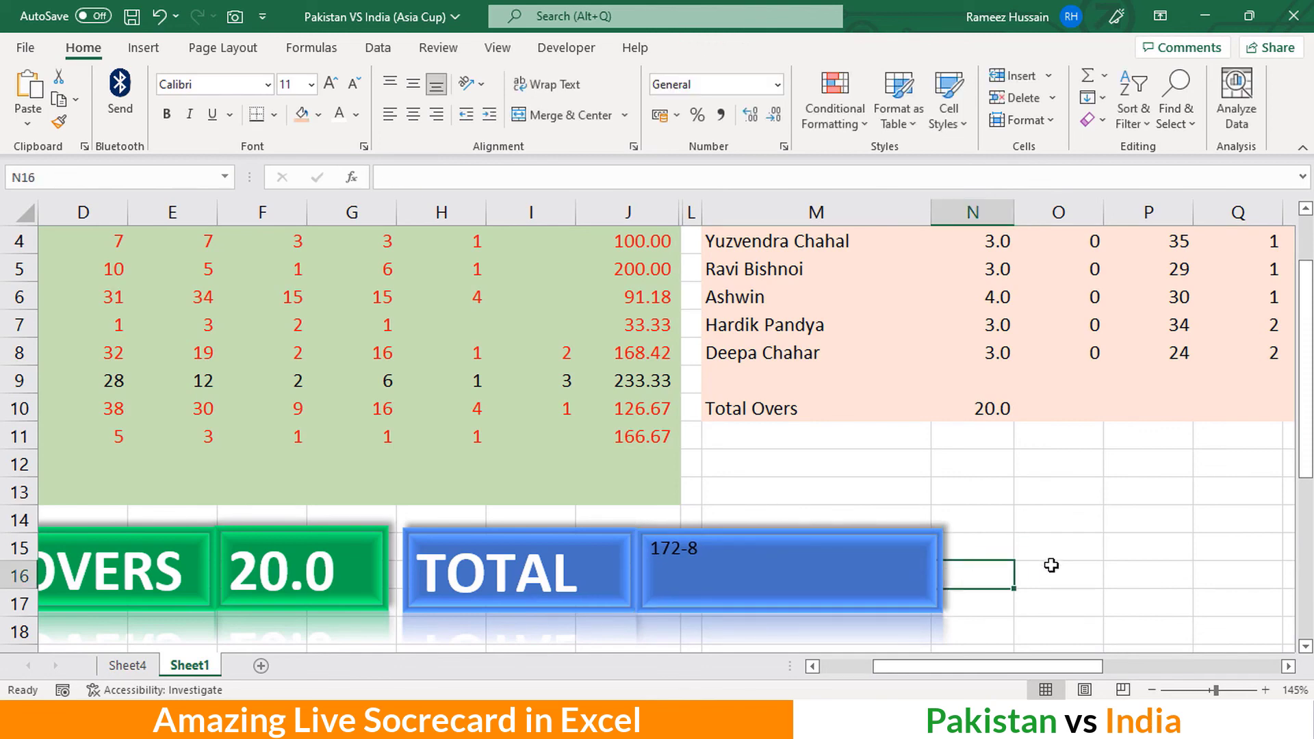
{"action": "scroll", "coordinate": [1052, 565], "scroll_direction": "down", "scroll_amount": 3}
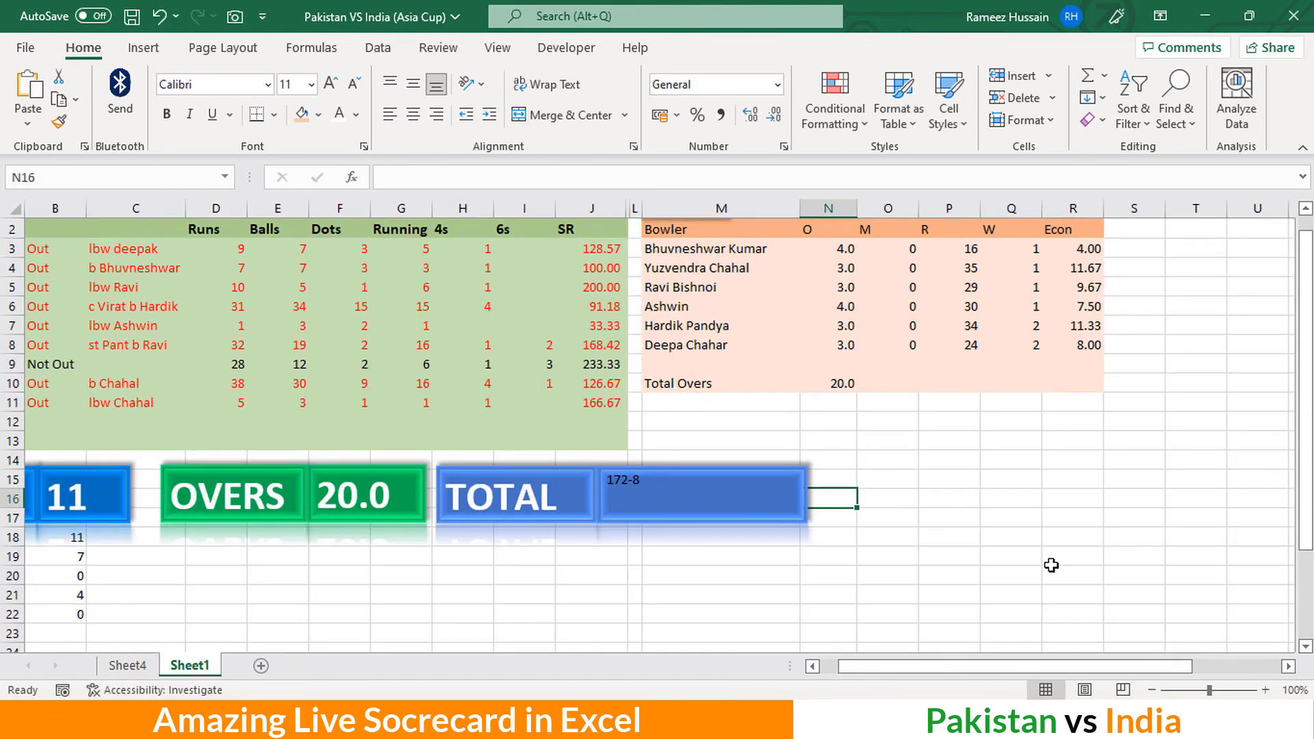
Enlarge the linked runs-and-wickets score beside the TOTAL rectangle to font size 32
{"action": "left_click", "coordinate": [647, 503]}
{"action": "left_click_drag", "start_coordinate": [916, 666], "coordinate": [814, 654]}
{"action": "scroll", "coordinate": [786, 623], "scroll_direction": "up", "scroll_amount": 1}
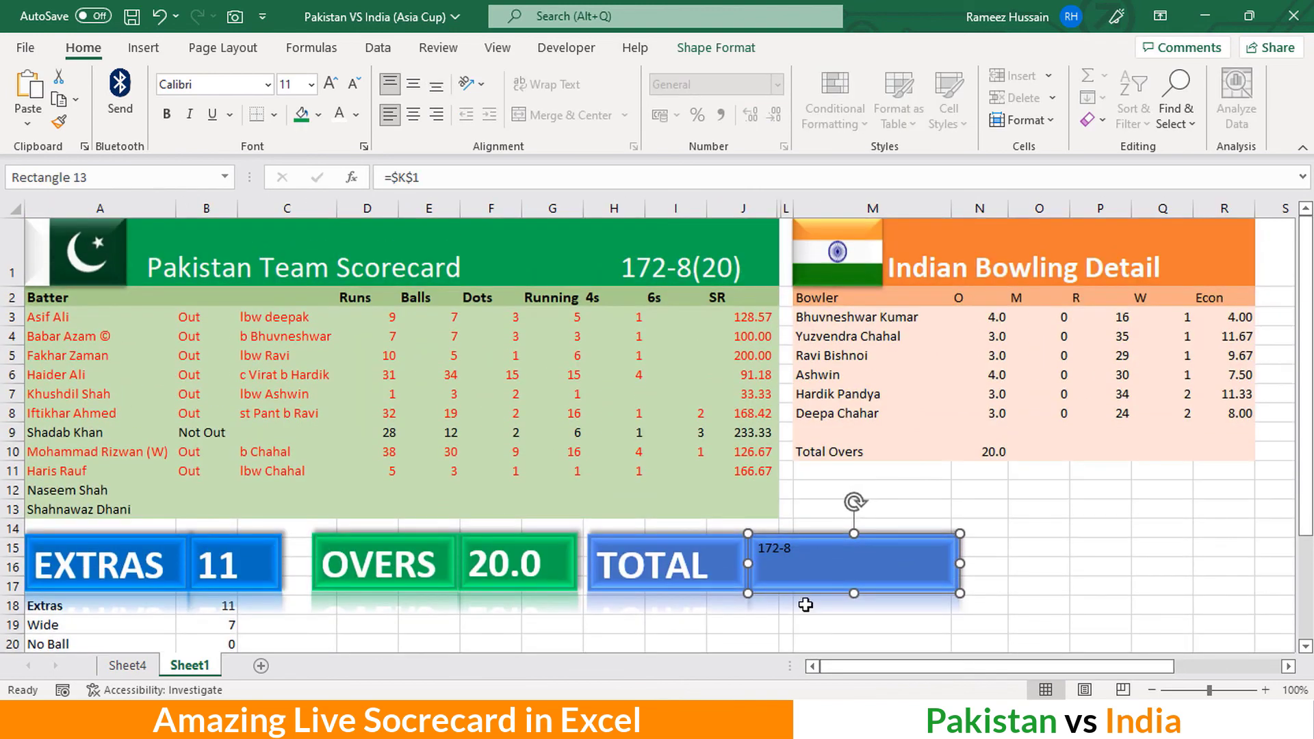
{"action": "left_click", "coordinate": [331, 84]}
{"action": "left_click", "coordinate": [331, 84]}
{"action": "left_click", "coordinate": [331, 84]}
{"action": "left_click", "coordinate": [331, 84]}
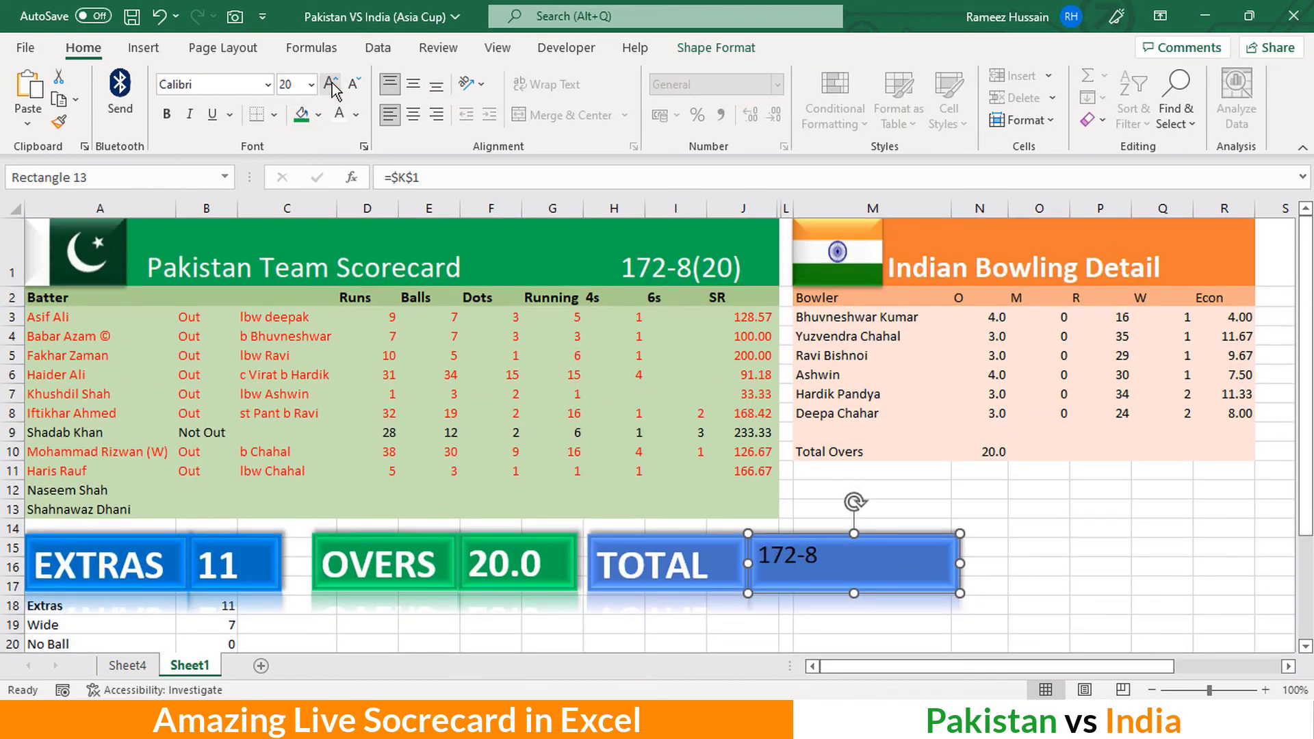
{"action": "left_click", "coordinate": [331, 85]}
{"action": "left_click", "coordinate": [331, 84]}
{"action": "left_click", "coordinate": [331, 84]}
{"action": "left_click", "coordinate": [330, 84]}
{"action": "left_click", "coordinate": [331, 84]}
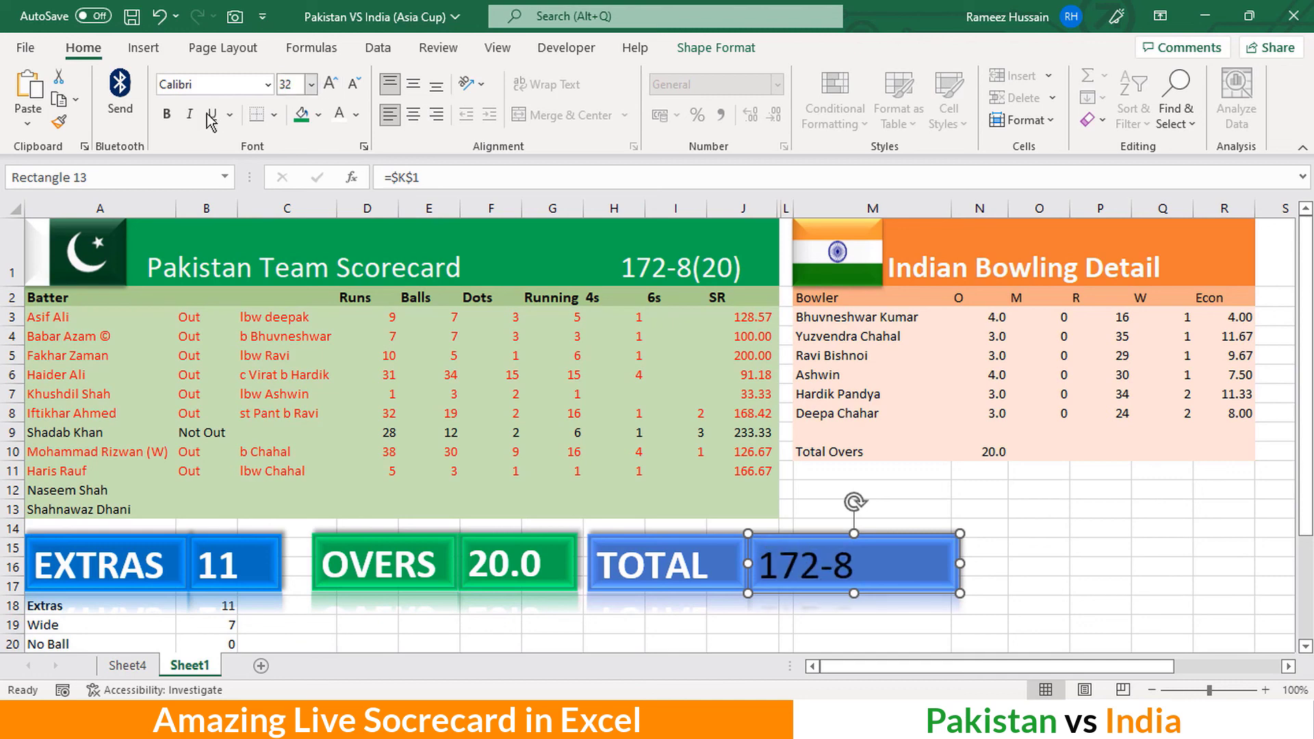
Make the linked score text bold and white, and narrow its blue rectangle to fit the text
{"action": "left_click", "coordinate": [165, 115]}
{"action": "left_click", "coordinate": [340, 115]}
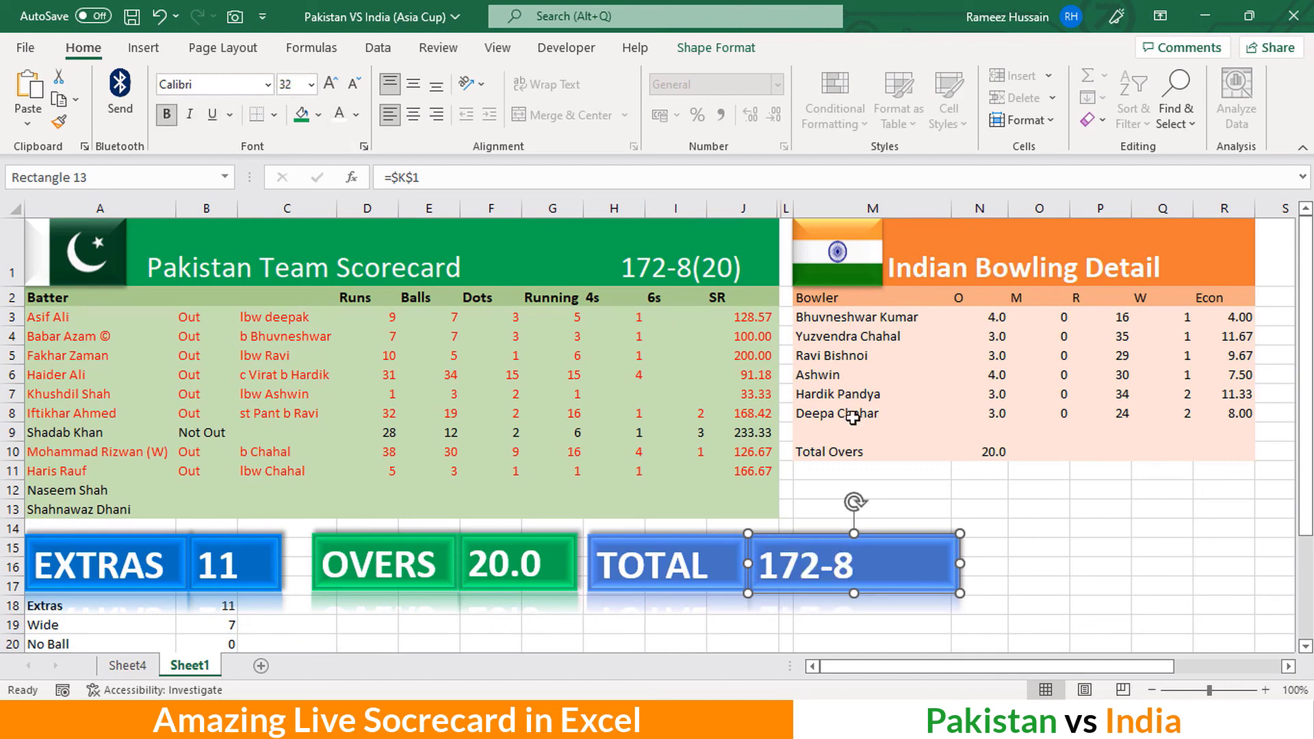
{"action": "left_click_drag", "start_coordinate": [960, 563], "coordinate": [876, 563]}
{"action": "left_click", "coordinate": [977, 549]}
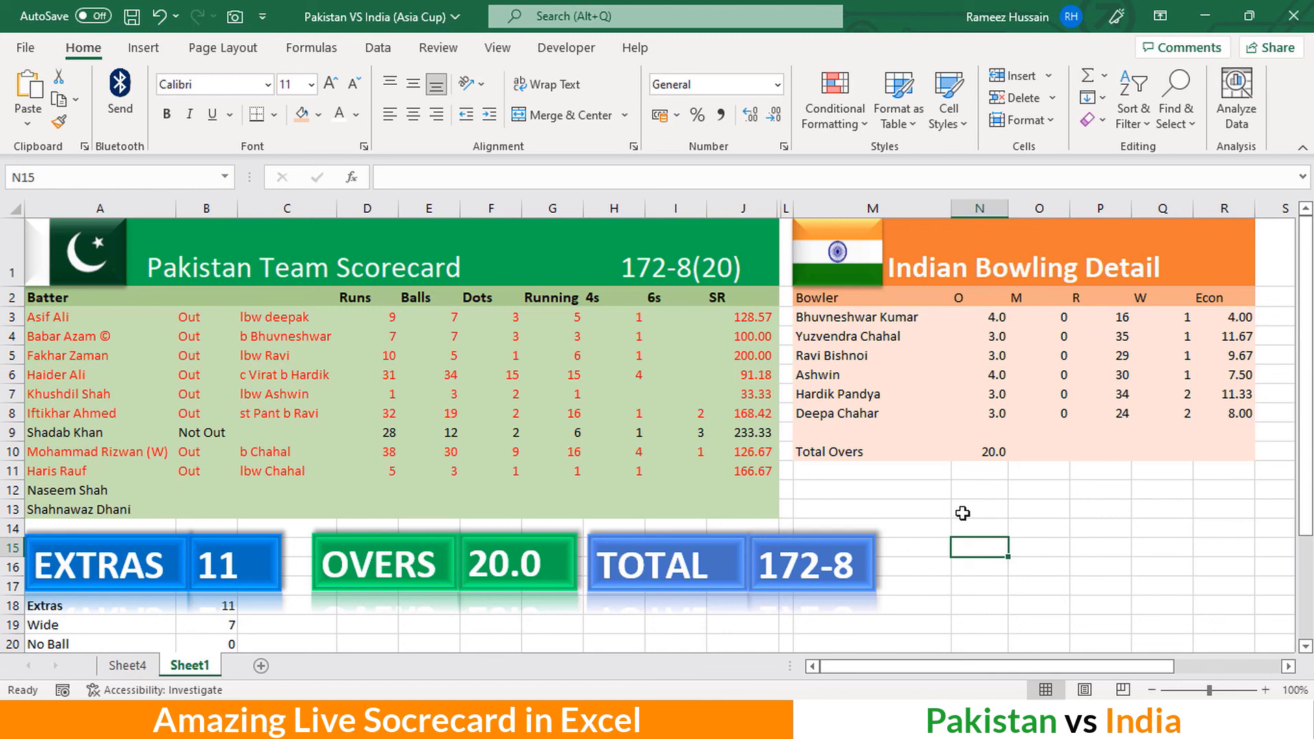
Set Deepa Chahar's bowled overs in N8 to 1.3 to test the linked overs shape
{"action": "left_click", "coordinate": [991, 416]}
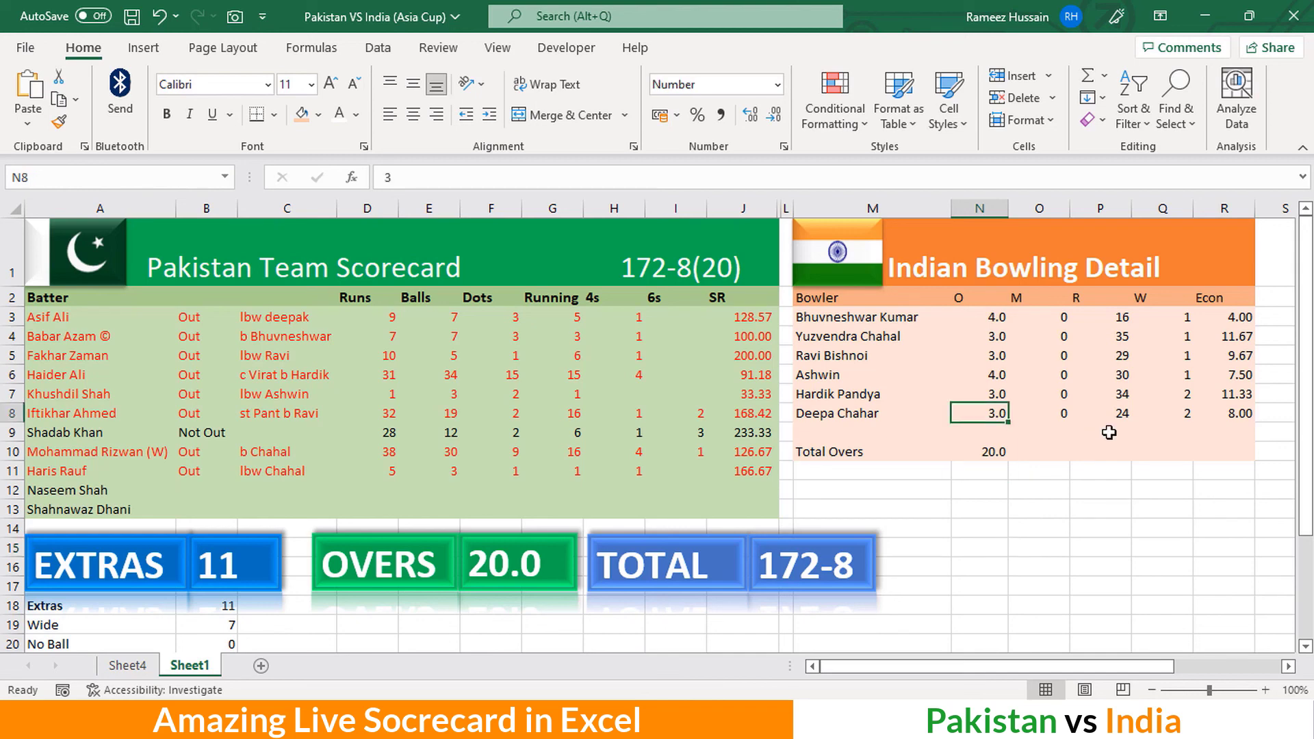
{"action": "type", "text": "1.3"}
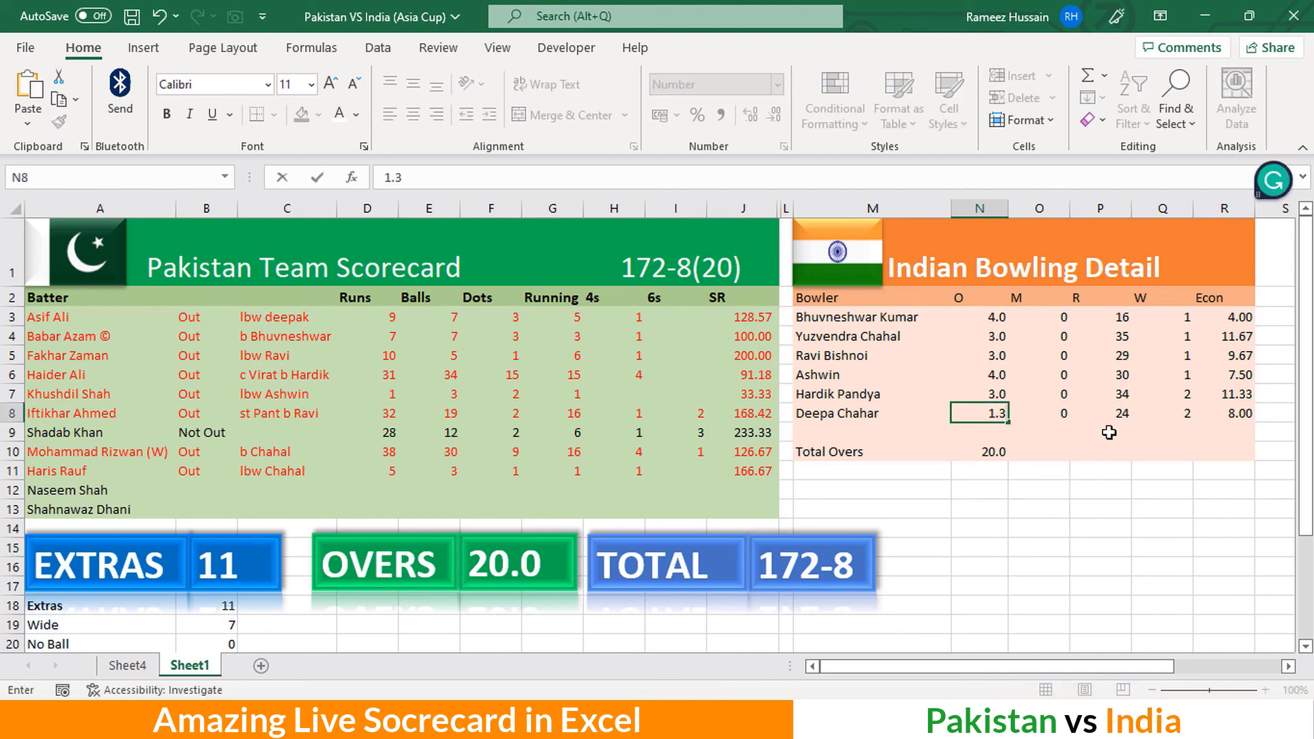
{"action": "key", "text": "ctrl+Return"}
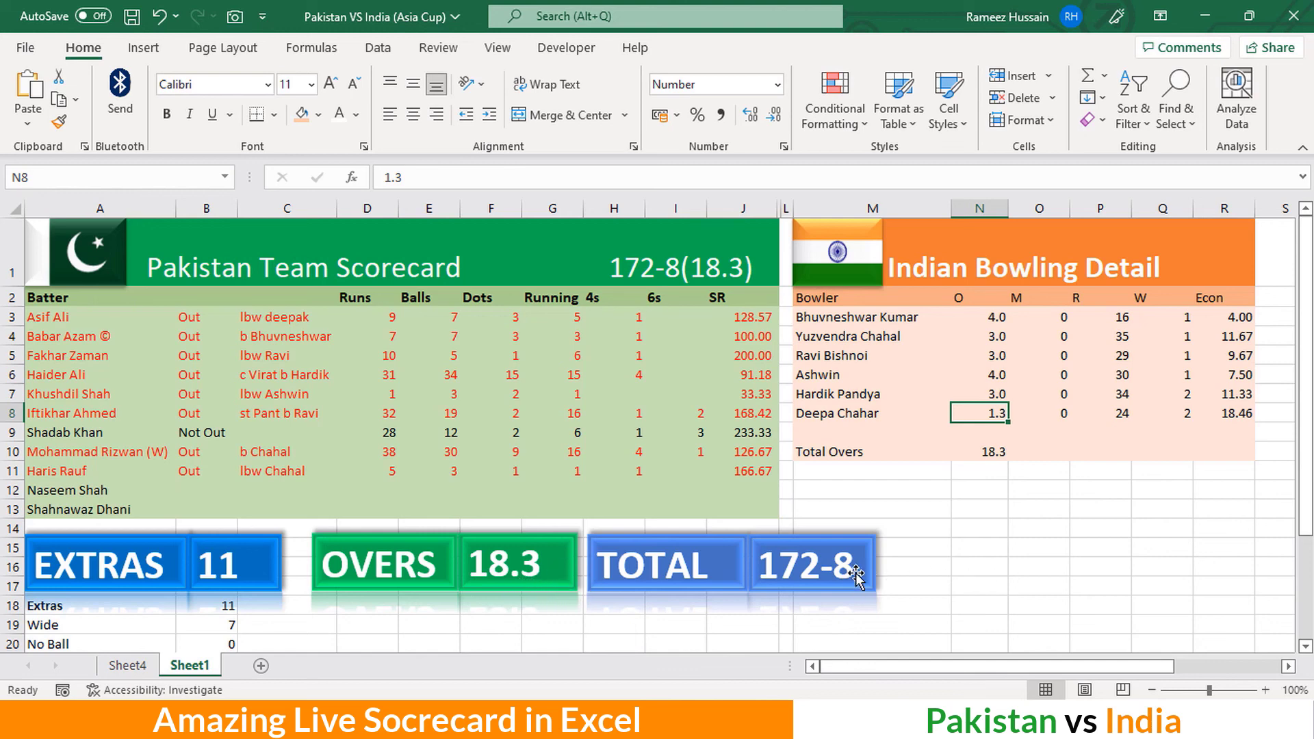
Copy the Not Out status from Shadab Khan's row in B9 into B8 for Iftikhar Ahmed
{"action": "left_click", "coordinate": [215, 436]}
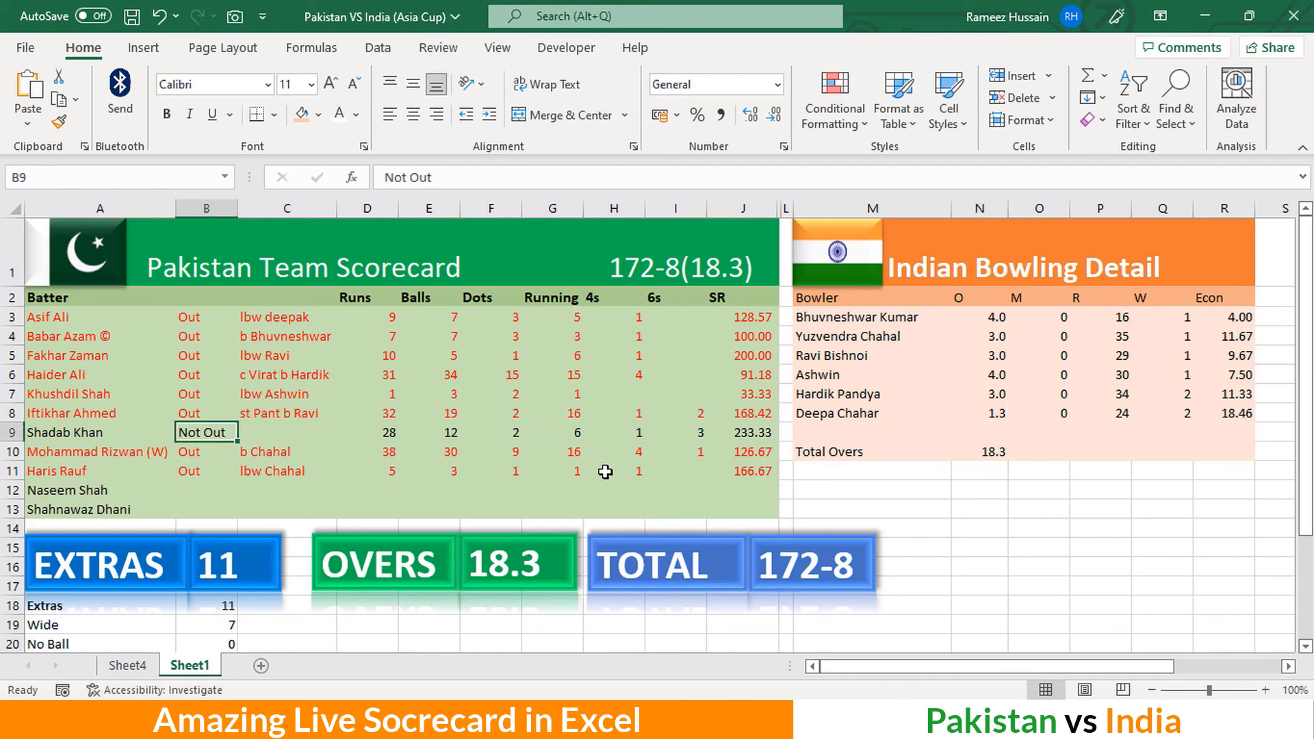
{"action": "key", "text": "ctrl+c"}
{"action": "key", "text": "shift+Up"}
{"action": "key", "text": "ctrl+v"}
{"action": "key", "text": "Escape"}
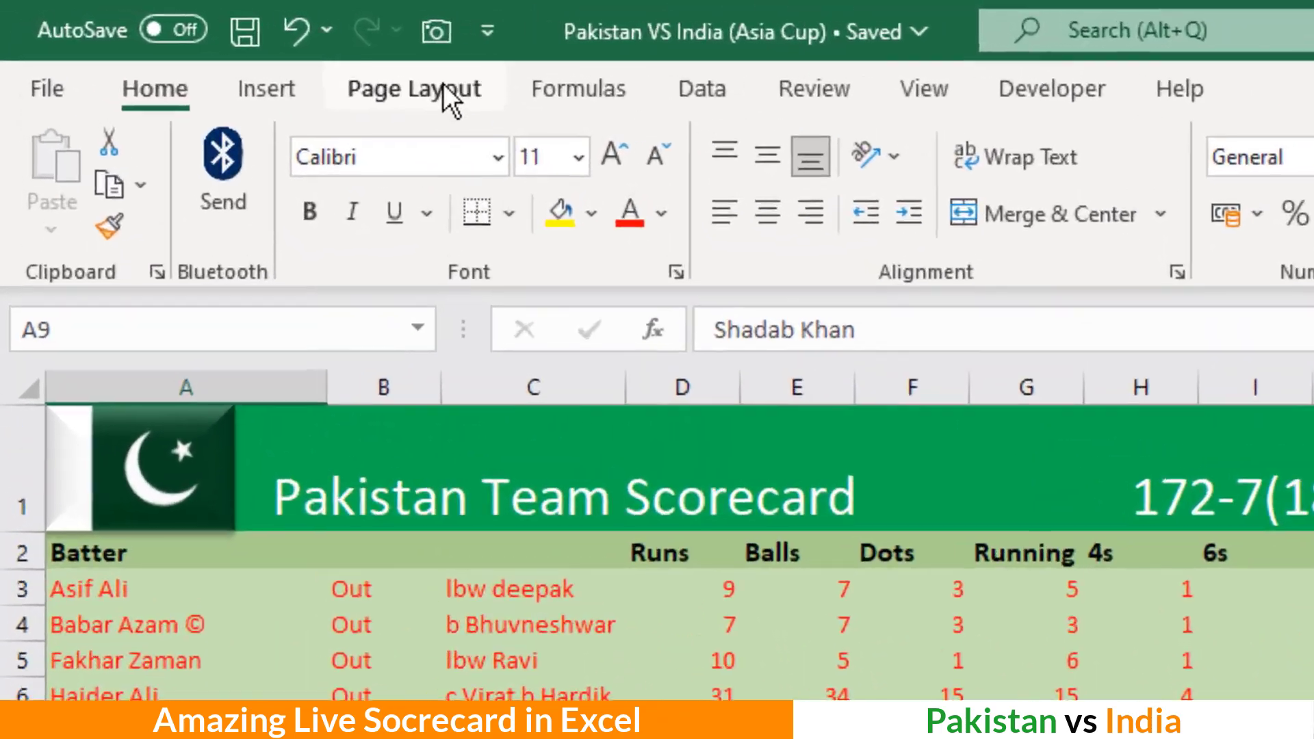
Search Bing images for "Pakistan VS India" to find a sheet background picture
{"action": "left_click", "coordinate": [239, 46]}
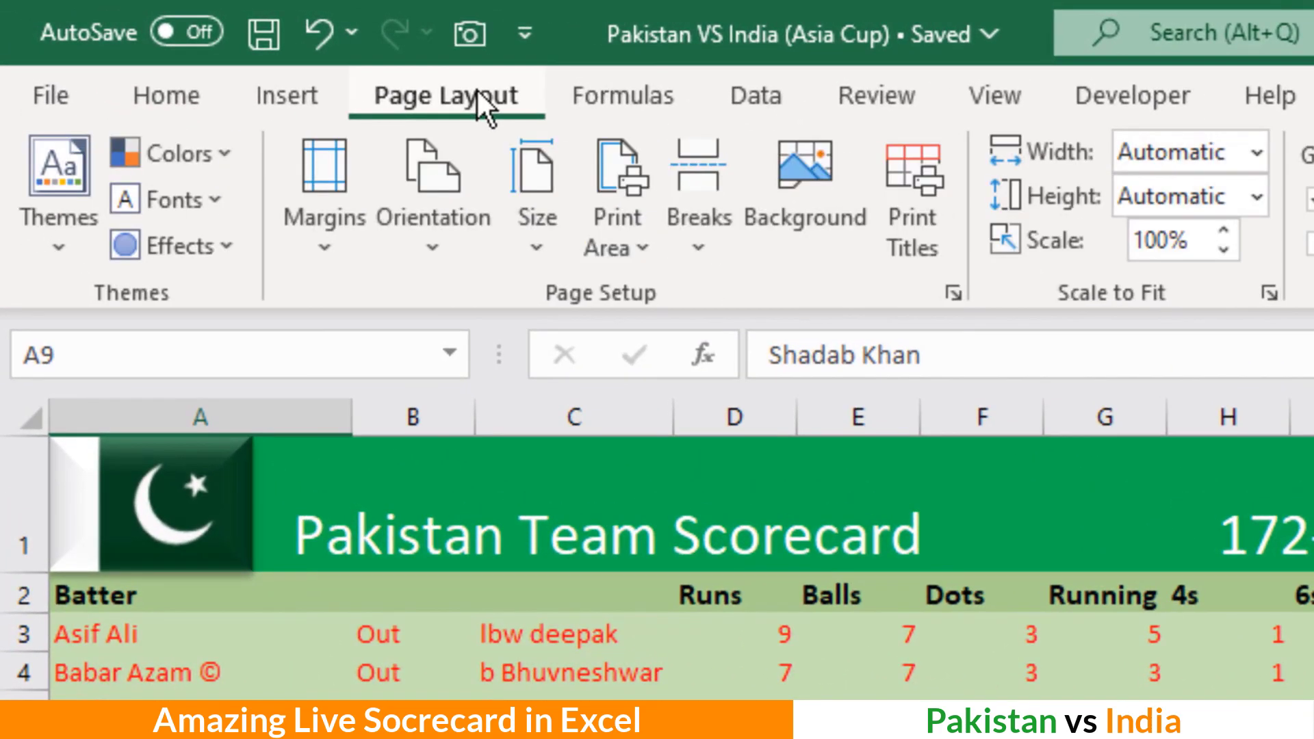
{"action": "left_click", "coordinate": [836, 213]}
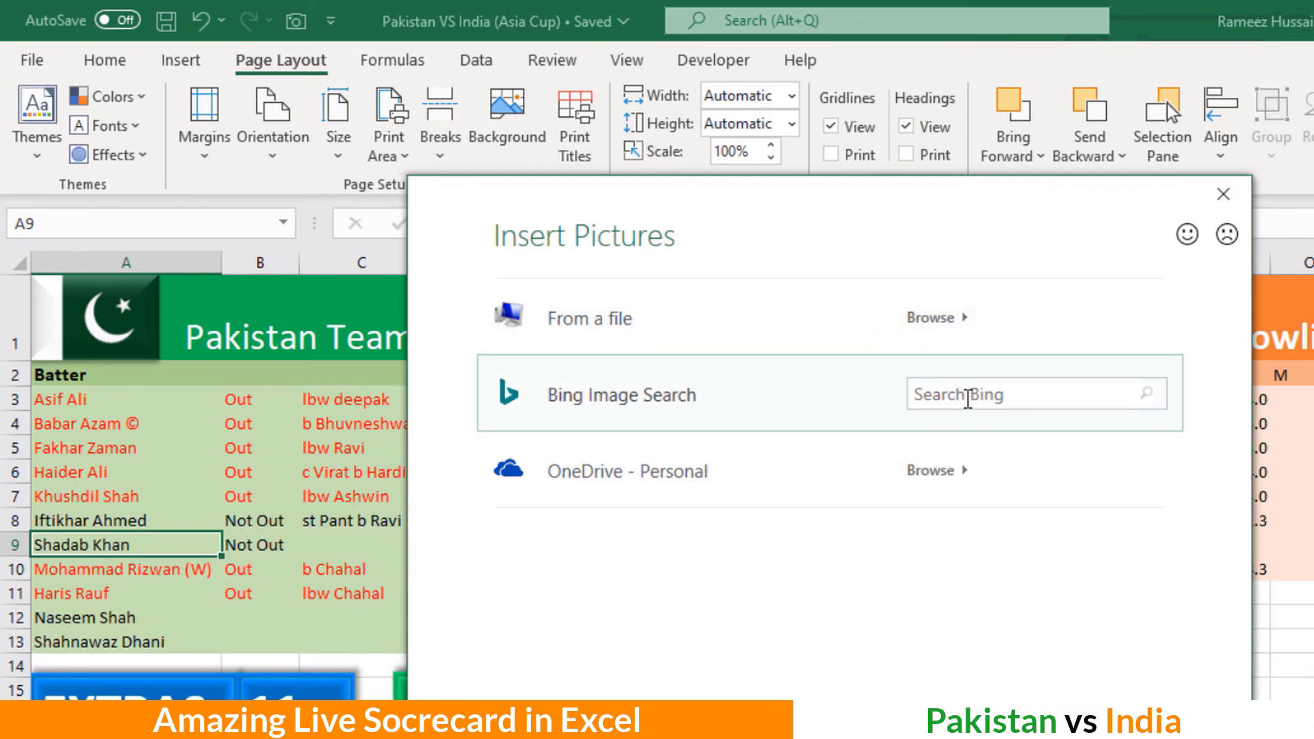
{"action": "left_click", "coordinate": [968, 400]}
{"action": "type", "text": "Pak"}
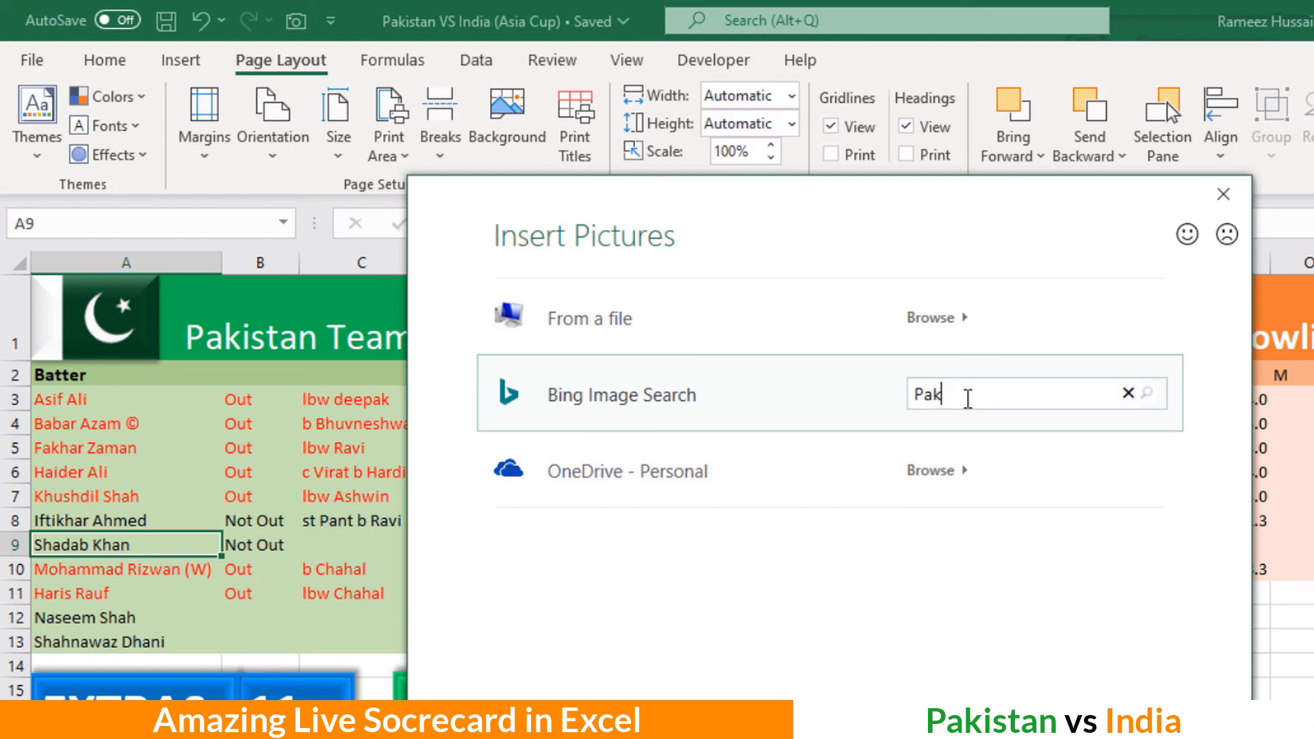
{"action": "type", "text": "istan VS India"}
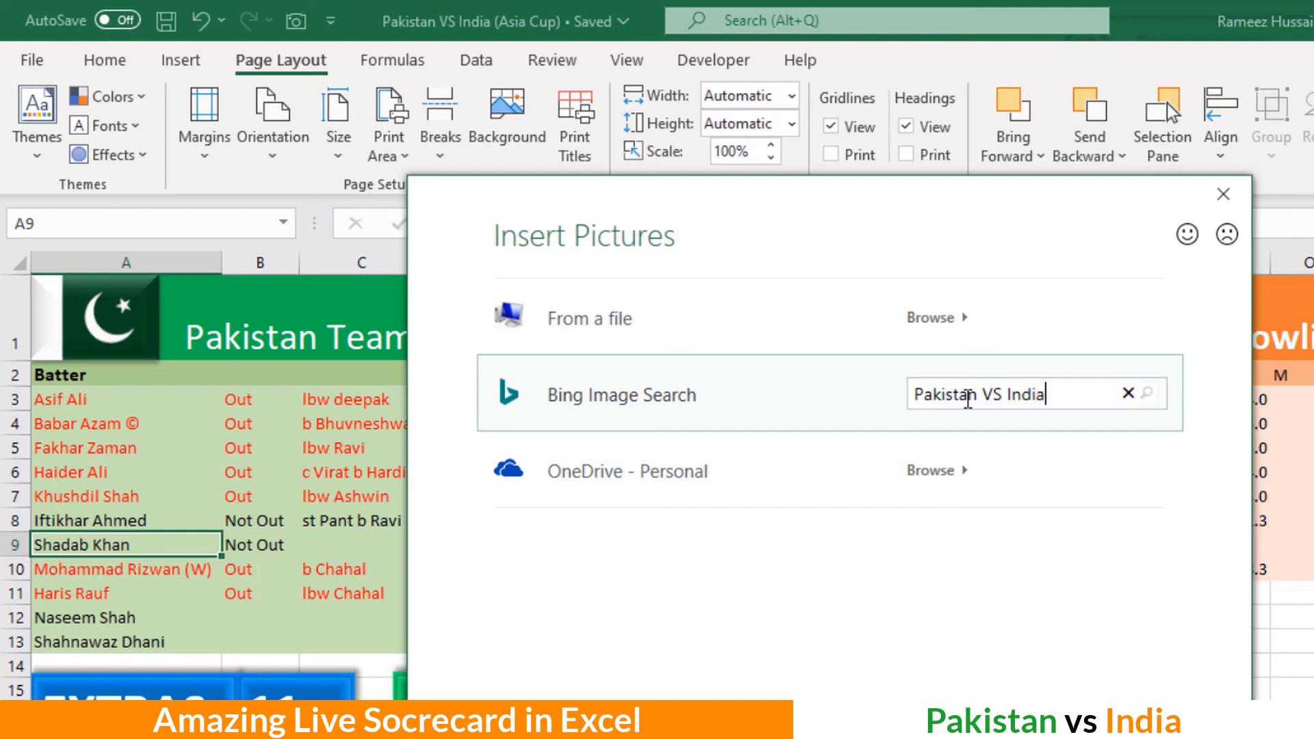
{"action": "key", "text": "Return"}
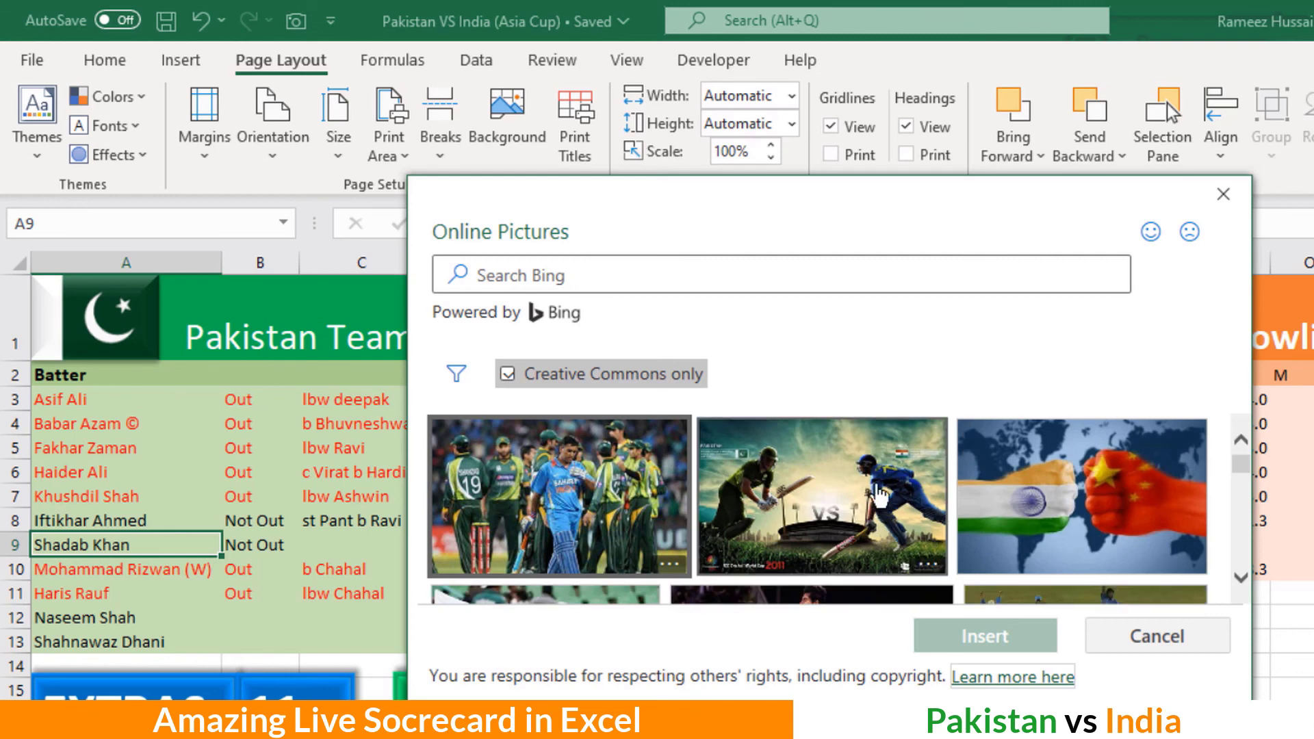
Insert the picture of two batsmen facing each other with VS between them as the sheet background and check how it tiles
{"action": "left_click", "coordinate": [861, 505]}
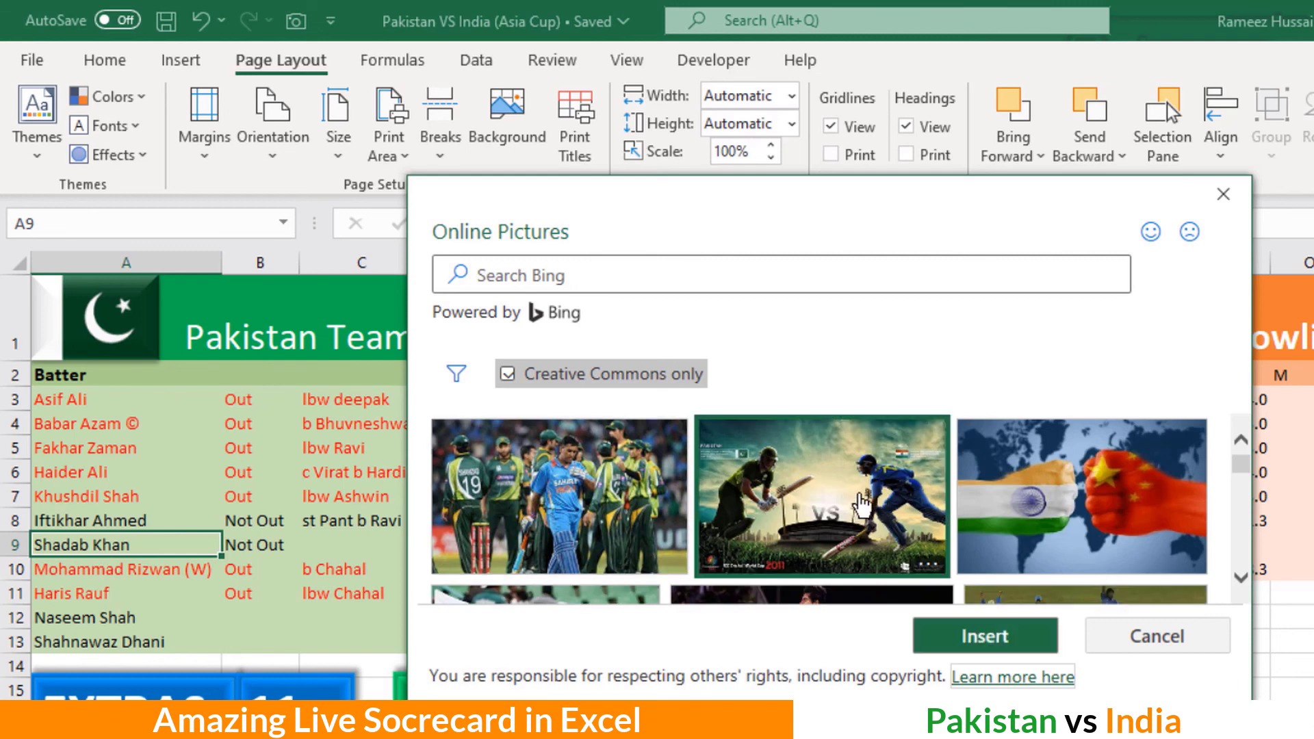
{"action": "left_click", "coordinate": [971, 637]}
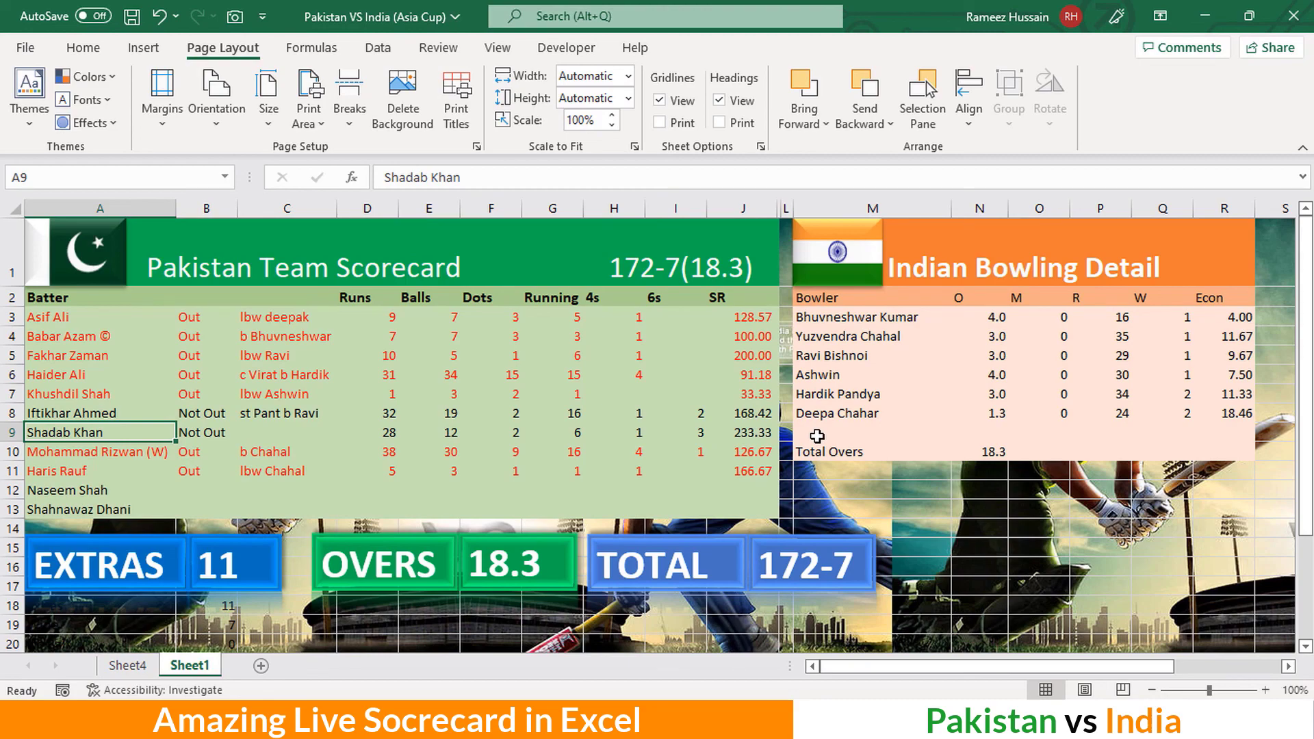
{"action": "scroll", "coordinate": [821, 424], "scroll_direction": "down", "scroll_amount": 13}
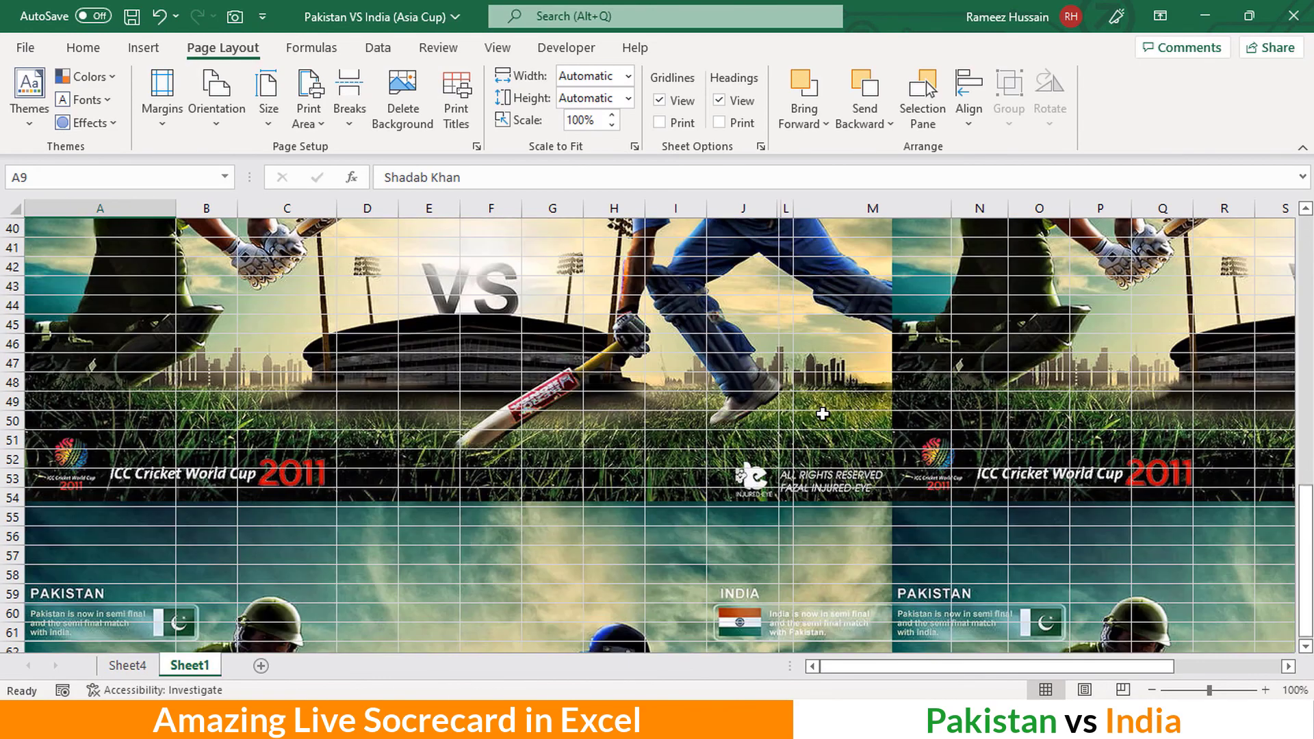
{"action": "scroll", "coordinate": [822, 413], "scroll_direction": "up", "scroll_amount": 13}
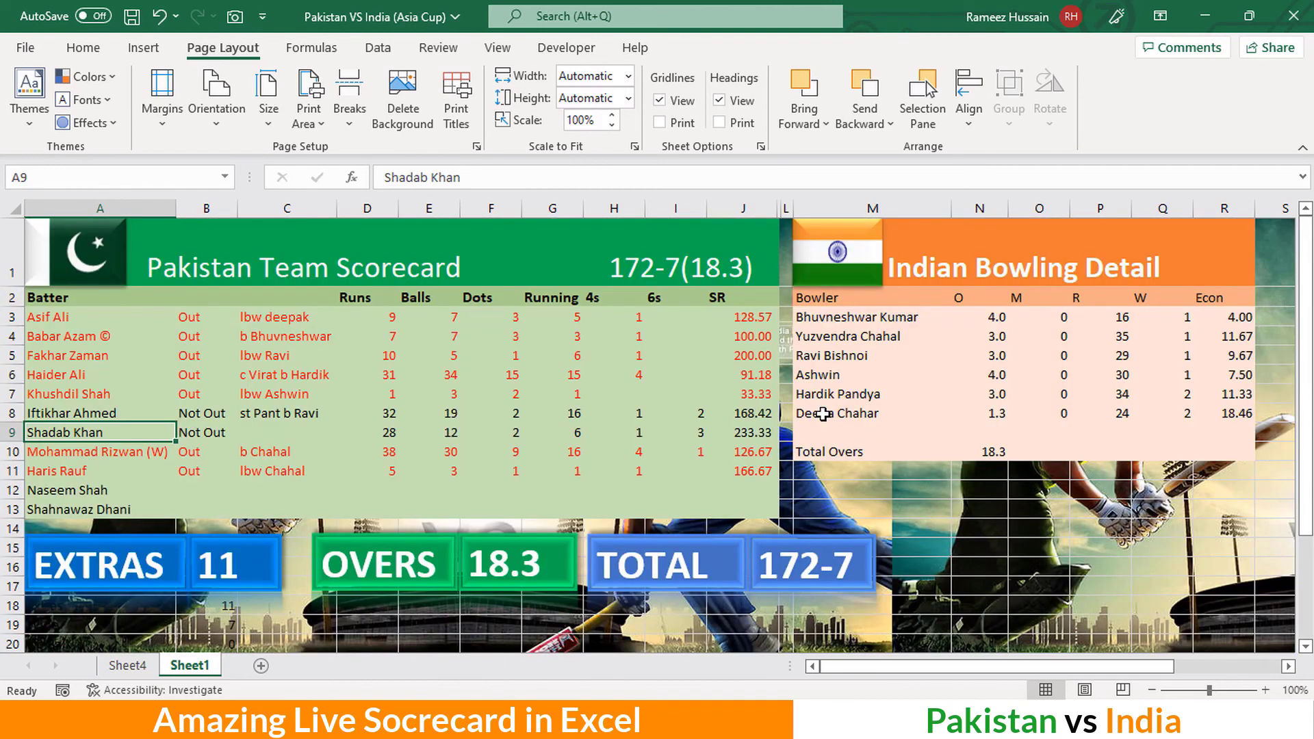